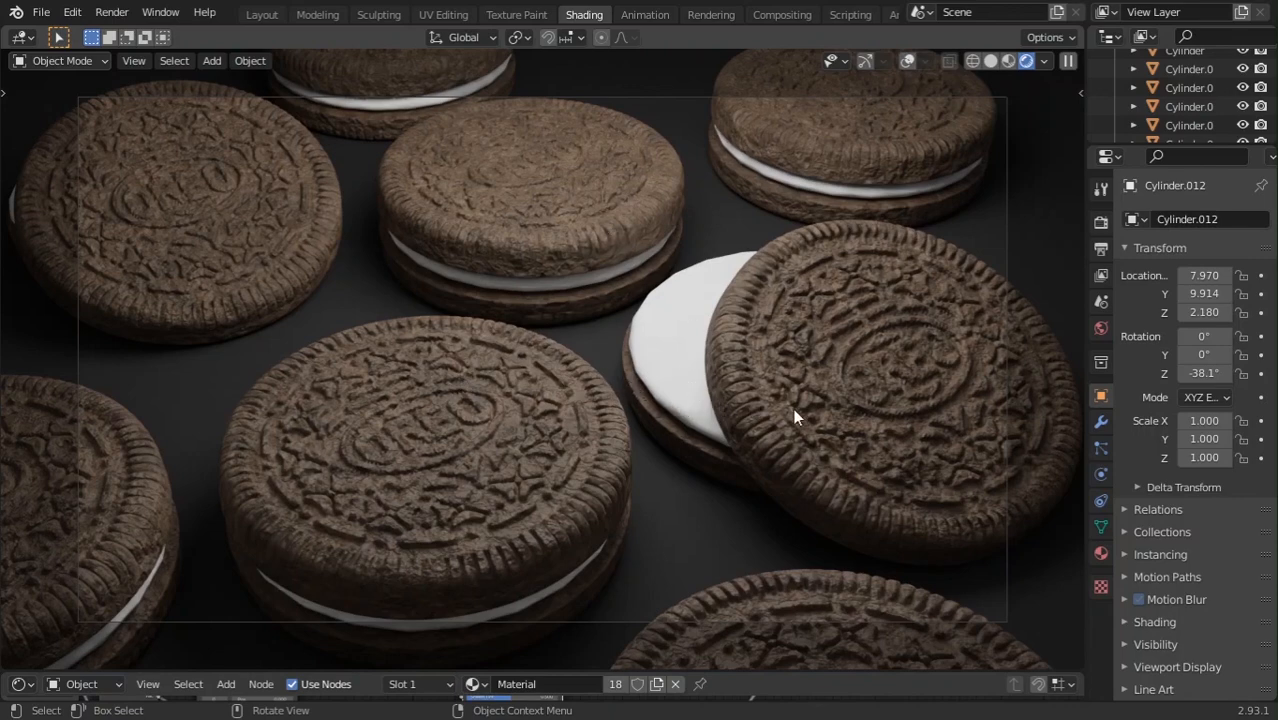
Turn off viewport denoising in the cookie scene's Cycles render settings.
{"action": "middle_click_drag", "start_coordinate": [815, 418], "coordinate": [835, 400]}
{"action": "left_click", "coordinate": [1098, 226]}
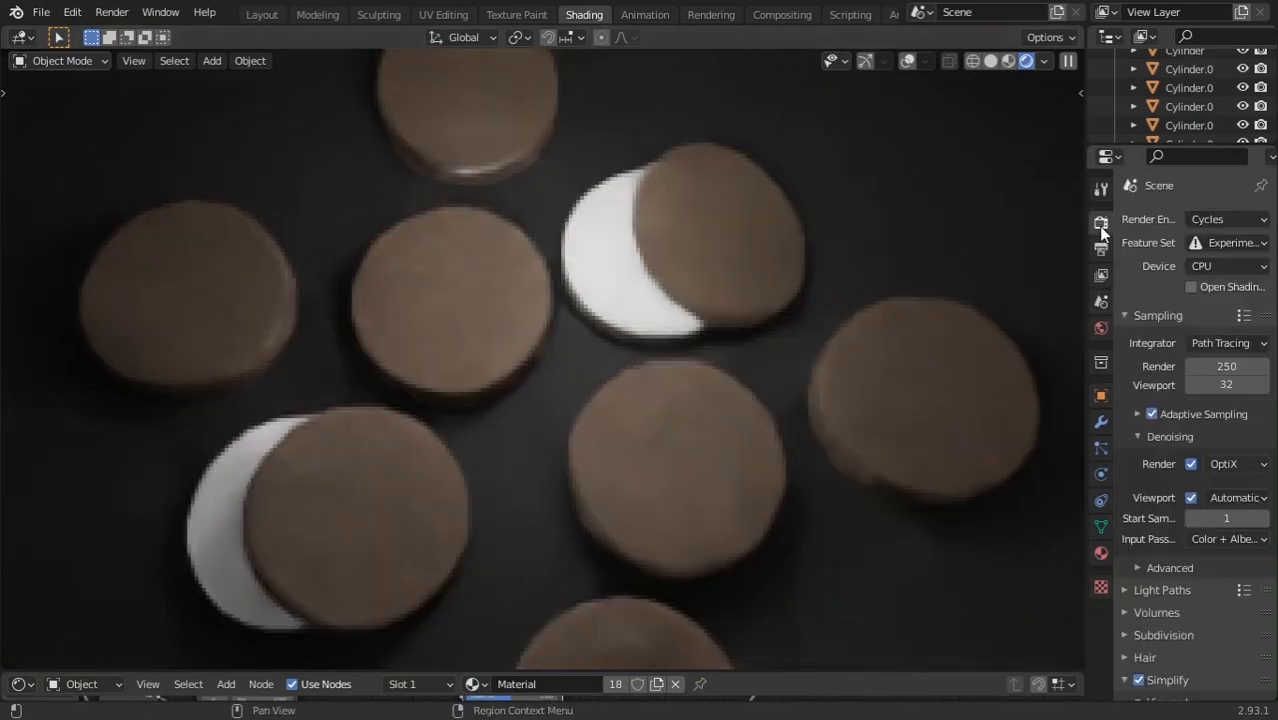
{"action": "left_click", "coordinate": [1190, 501]}
{"action": "scroll", "coordinate": [600, 388], "scroll_direction": "down", "scroll_amount": 3}
{"action": "middle_click_drag", "start_coordinate": [600, 388], "coordinate": [539, 330]}
{"action": "scroll", "coordinate": [659, 412], "scroll_direction": "up", "scroll_amount": 5}
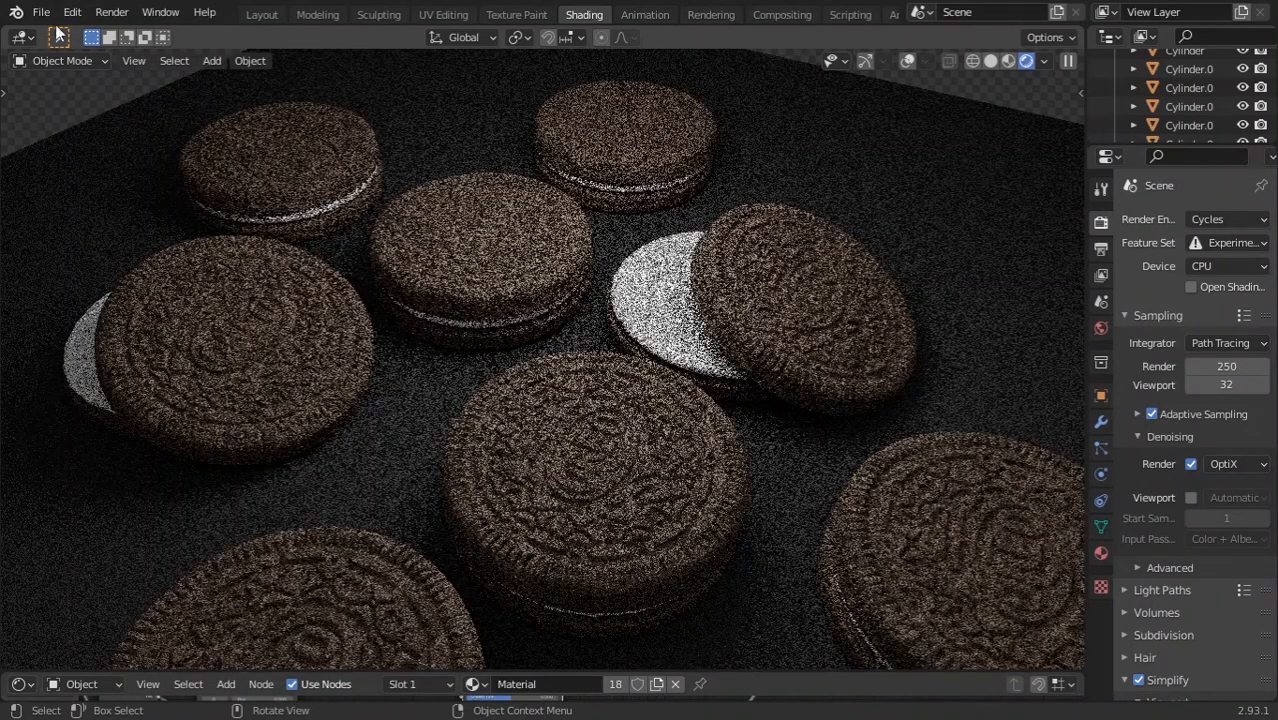
Start creating a new file and save the current cookie scene as untitled.blend when asked about unsaved changes.
{"action": "left_click", "coordinate": [43, 14]}
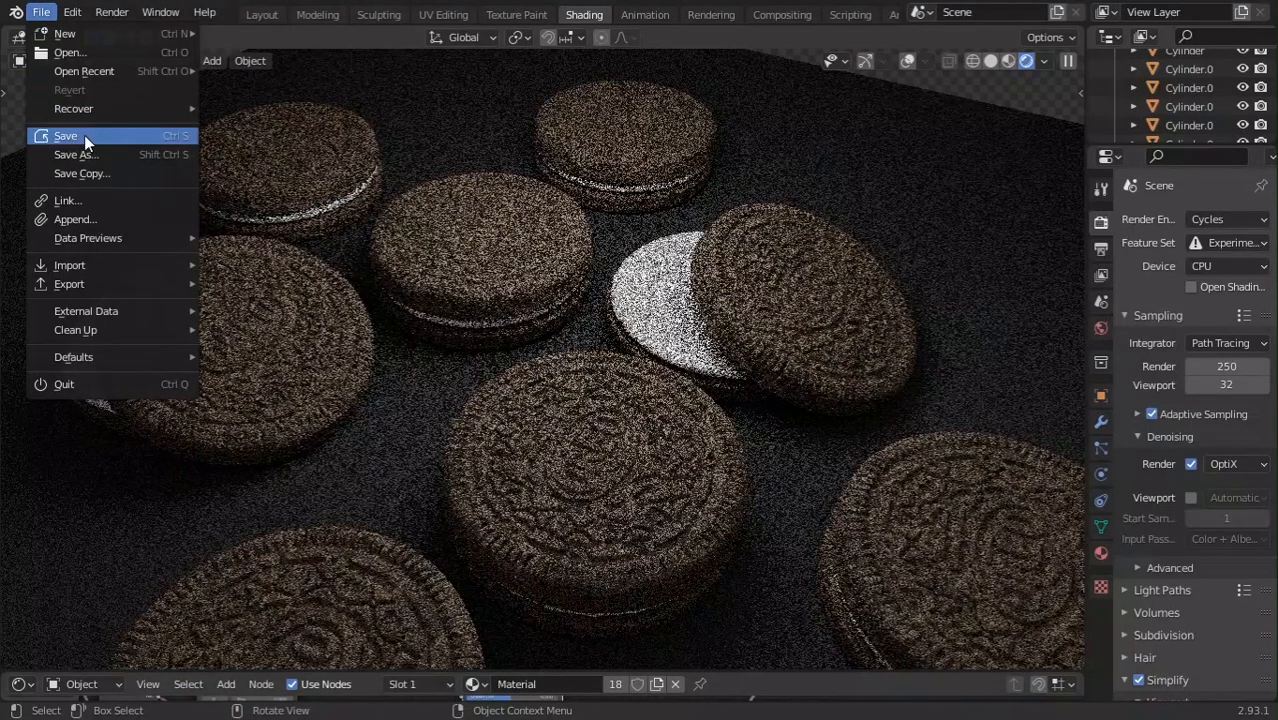
{"action": "mouse_move", "coordinate": [102, 34]}
{"action": "left_click", "coordinate": [278, 36]}
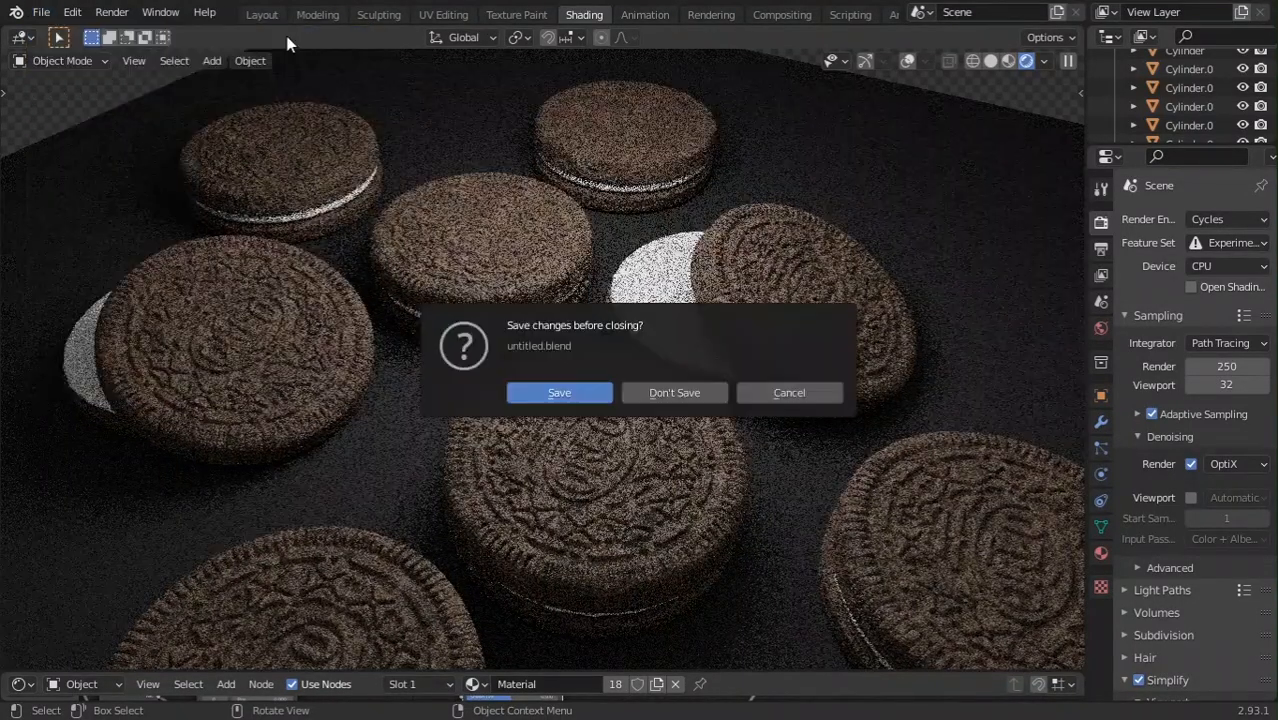
{"action": "left_click", "coordinate": [577, 393]}
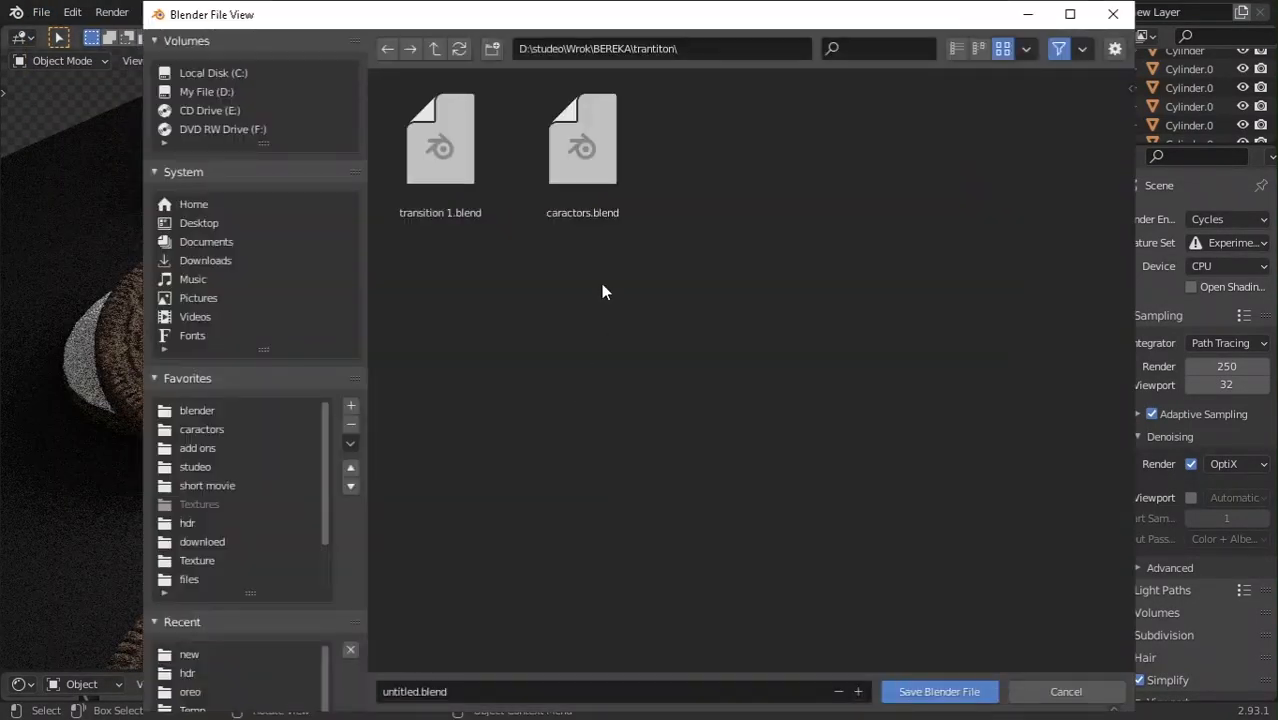
{"action": "left_click", "coordinate": [916, 692]}
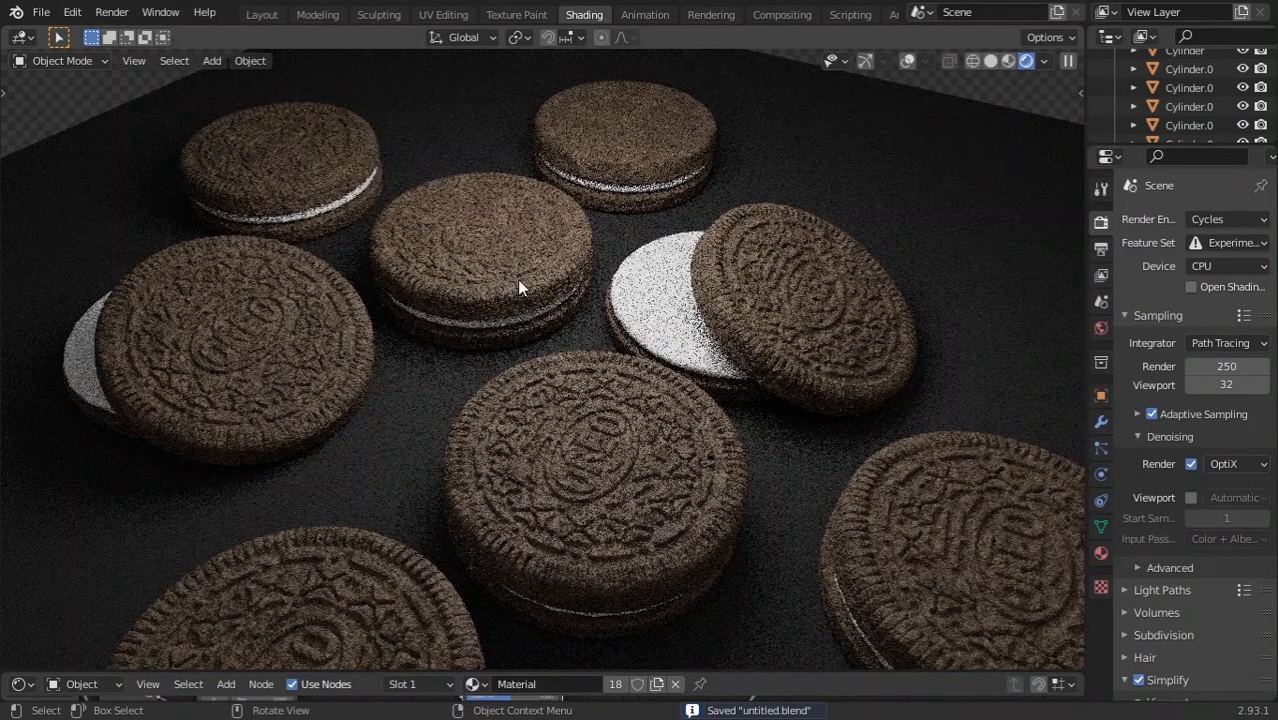
Create a new, empty Blender file.
{"action": "scroll", "coordinate": [517, 281], "scroll_direction": "down", "scroll_amount": 15}
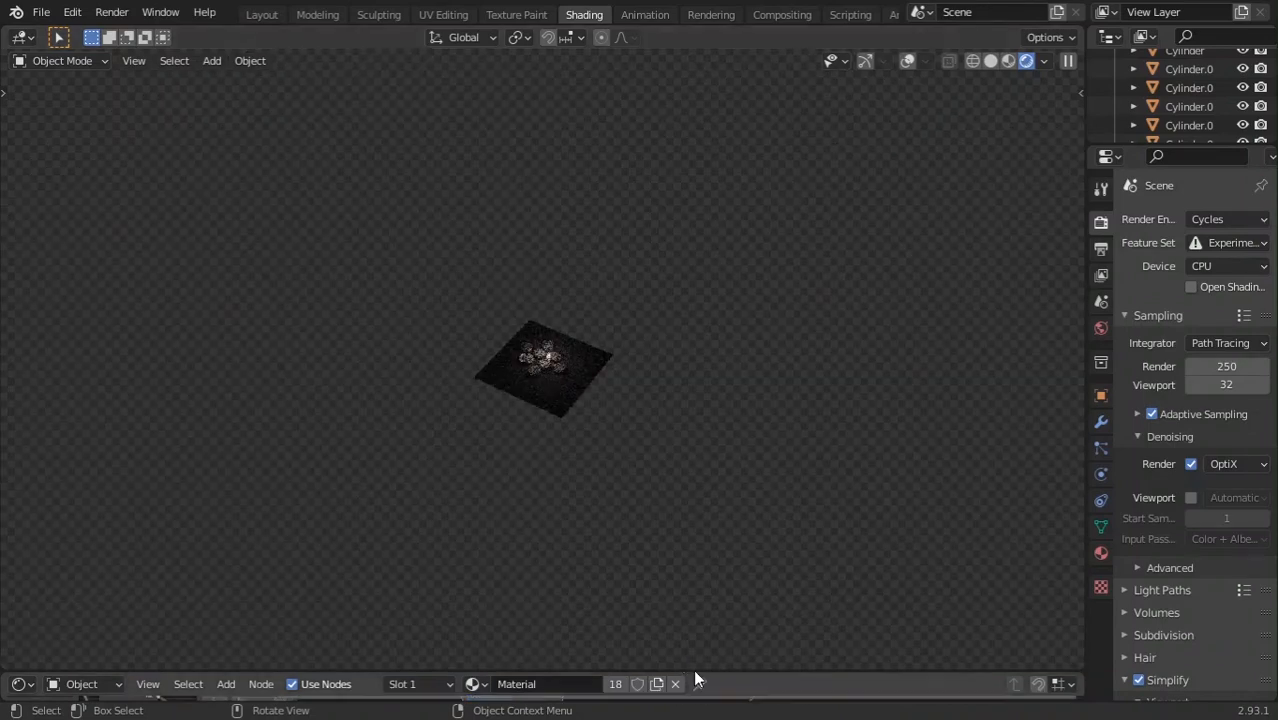
{"action": "scroll", "coordinate": [537, 367], "scroll_direction": "up", "scroll_amount": 6}
{"action": "left_click", "coordinate": [41, 12]}
{"action": "mouse_move", "coordinate": [80, 35]}
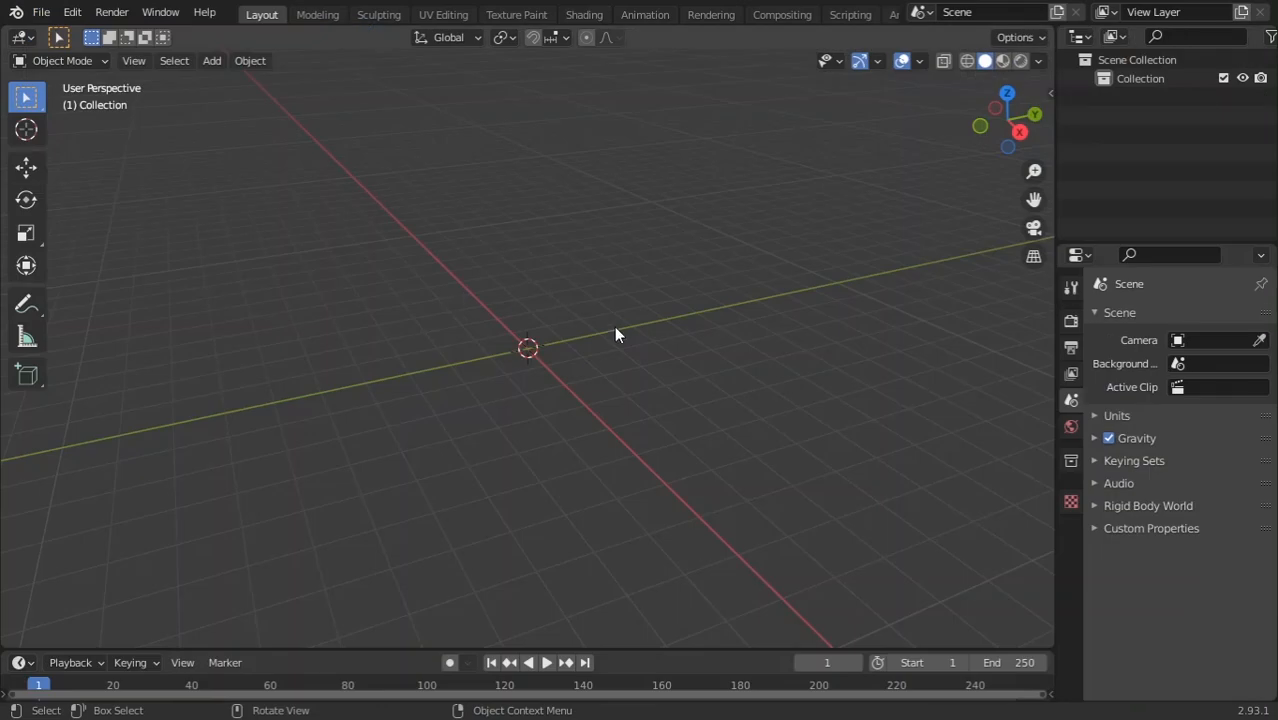
Switch to the front orthographic view and add a mesh cylinder at the world origin.
{"action": "middle_click_drag", "start_coordinate": [564, 350], "coordinate": [562, 418]}
{"action": "key", "text": "KP_1"}
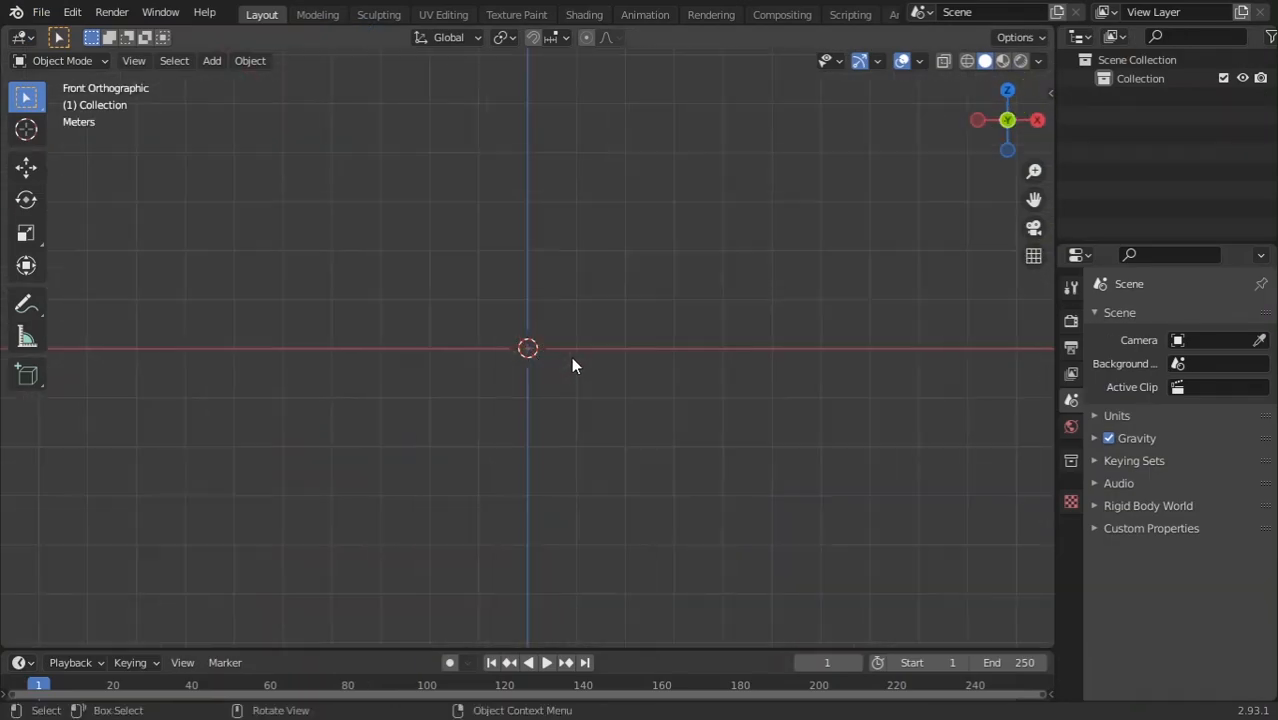
{"action": "key", "text": "shift+a"}
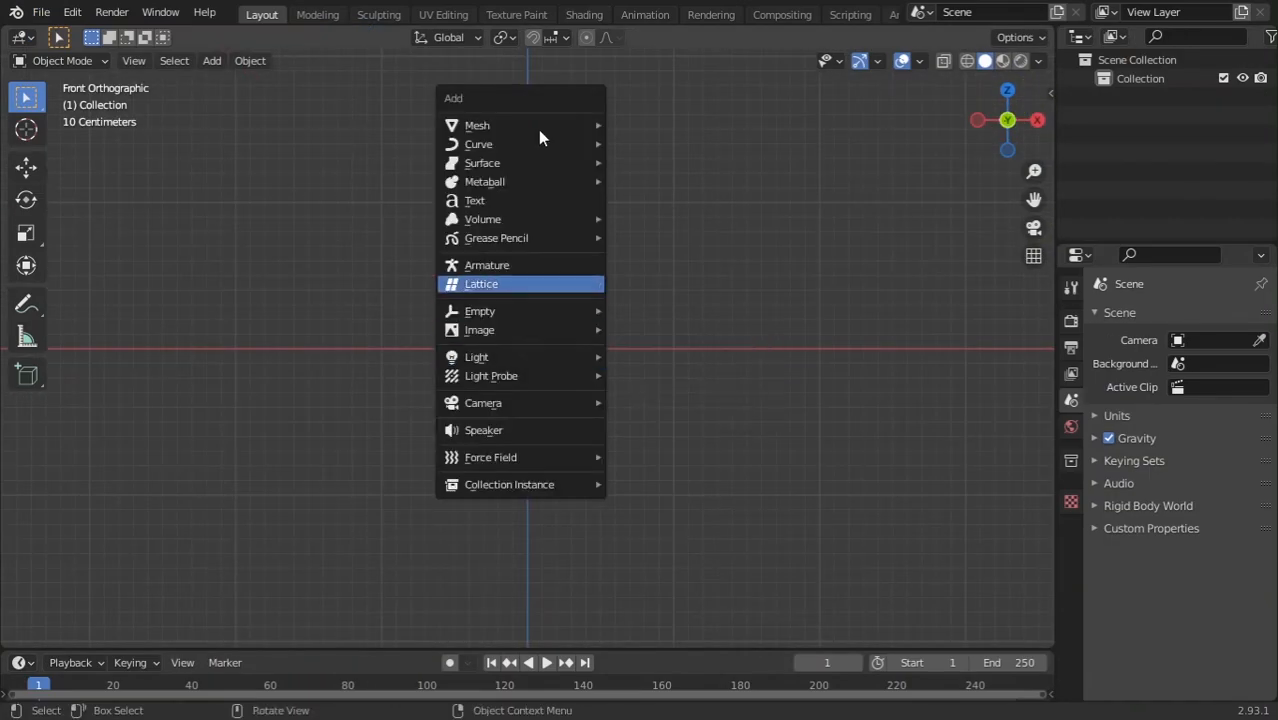
{"action": "mouse_move", "coordinate": [538, 127]}
{"action": "left_click", "coordinate": [654, 218]}
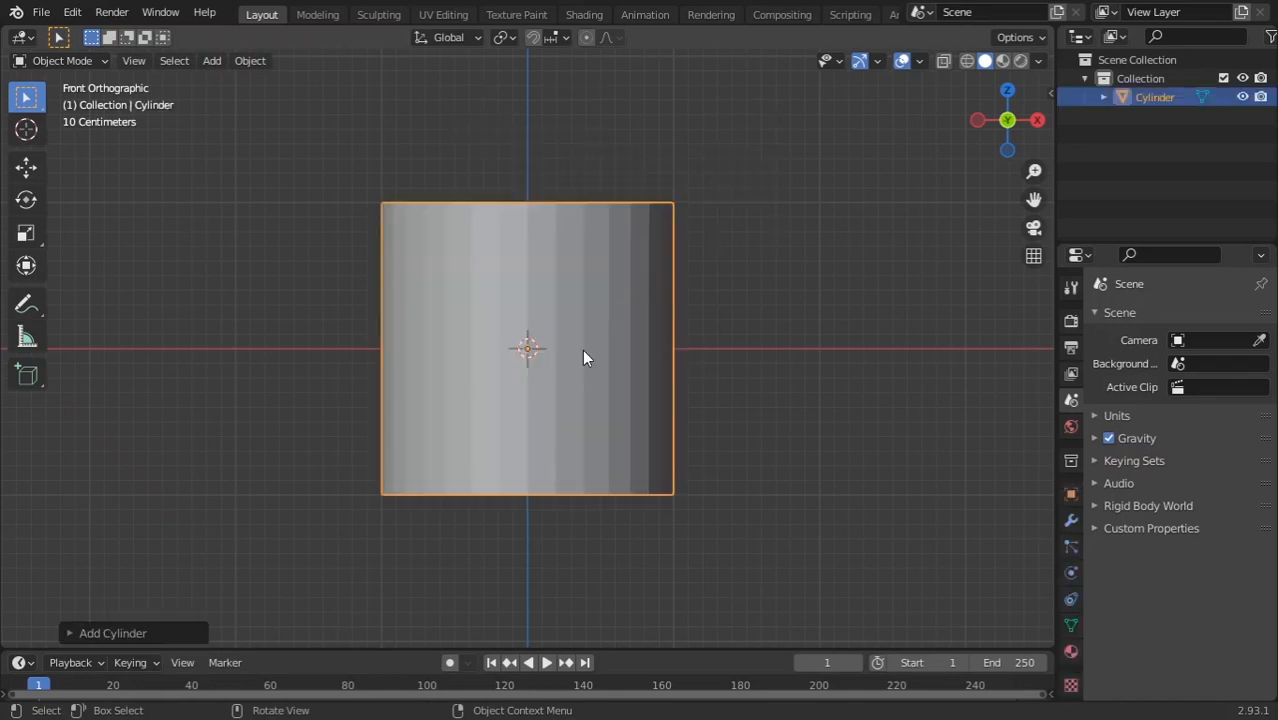
Set the new cylinder's vertex count to 12.
{"action": "left_click", "coordinate": [78, 632]}
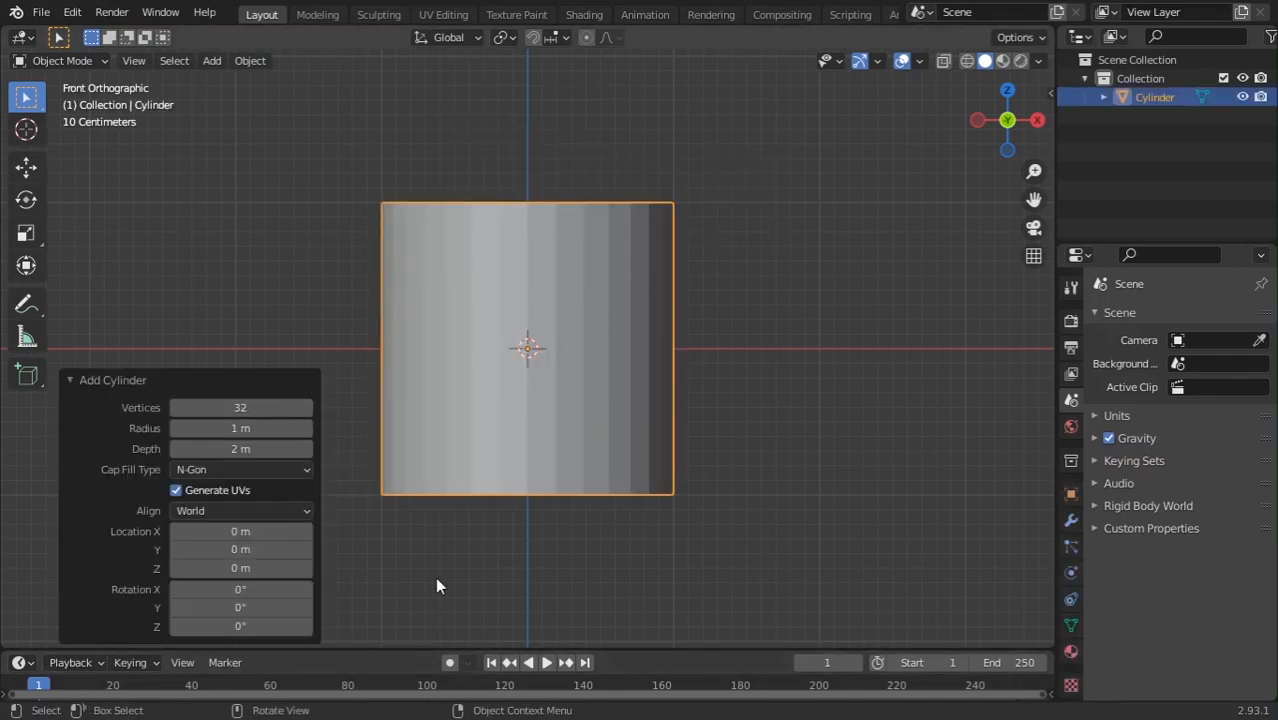
{"action": "mouse_move", "coordinate": [255, 407]}
{"action": "left_mouse_down"}
{"action": "mouse_move", "coordinate": [230, 415]}
{"action": "mouse_move", "coordinate": [257, 407]}
{"action": "left_mouse_up"}
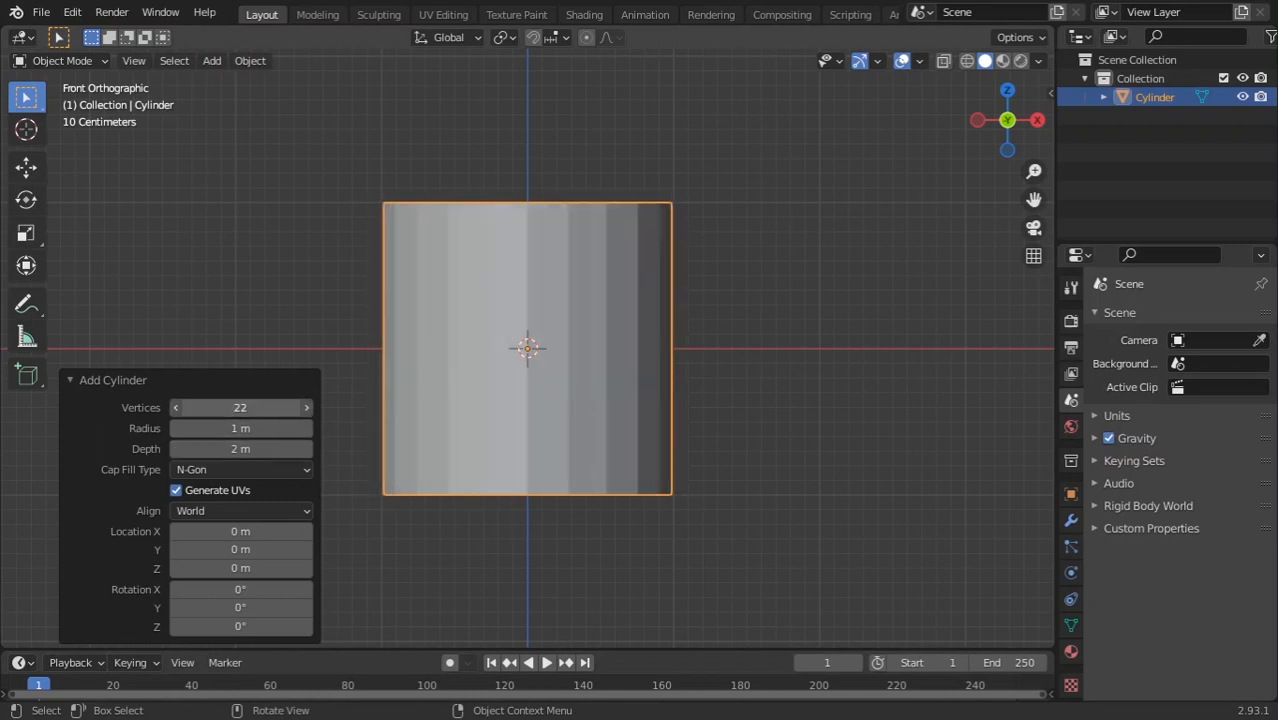
{"action": "left_click", "coordinate": [257, 407]}
{"action": "type", "text": "12"}
{"action": "key", "text": "Return"}
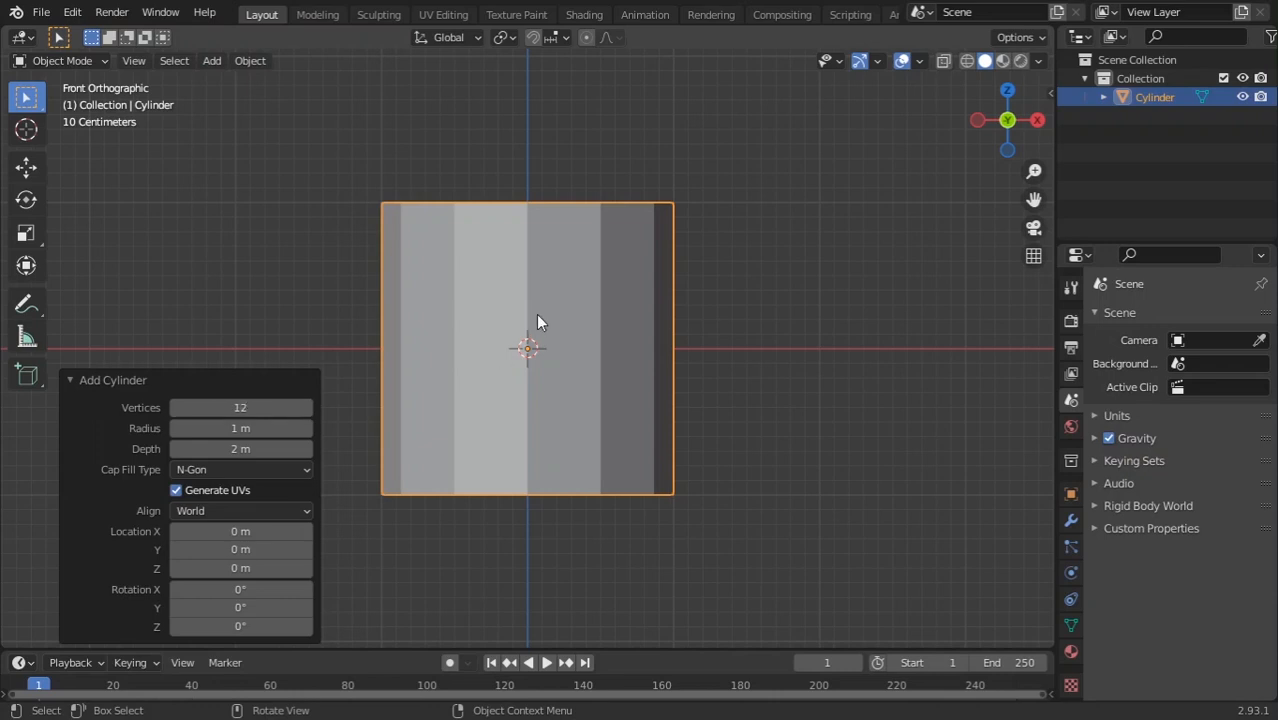
Set the cylinder's depth to 5 m.
{"action": "mouse_move", "coordinate": [257, 432]}
{"action": "left_mouse_down"}
{"action": "mouse_move", "coordinate": [223, 434]}
{"action": "mouse_move", "coordinate": [264, 432]}
{"action": "left_mouse_up"}
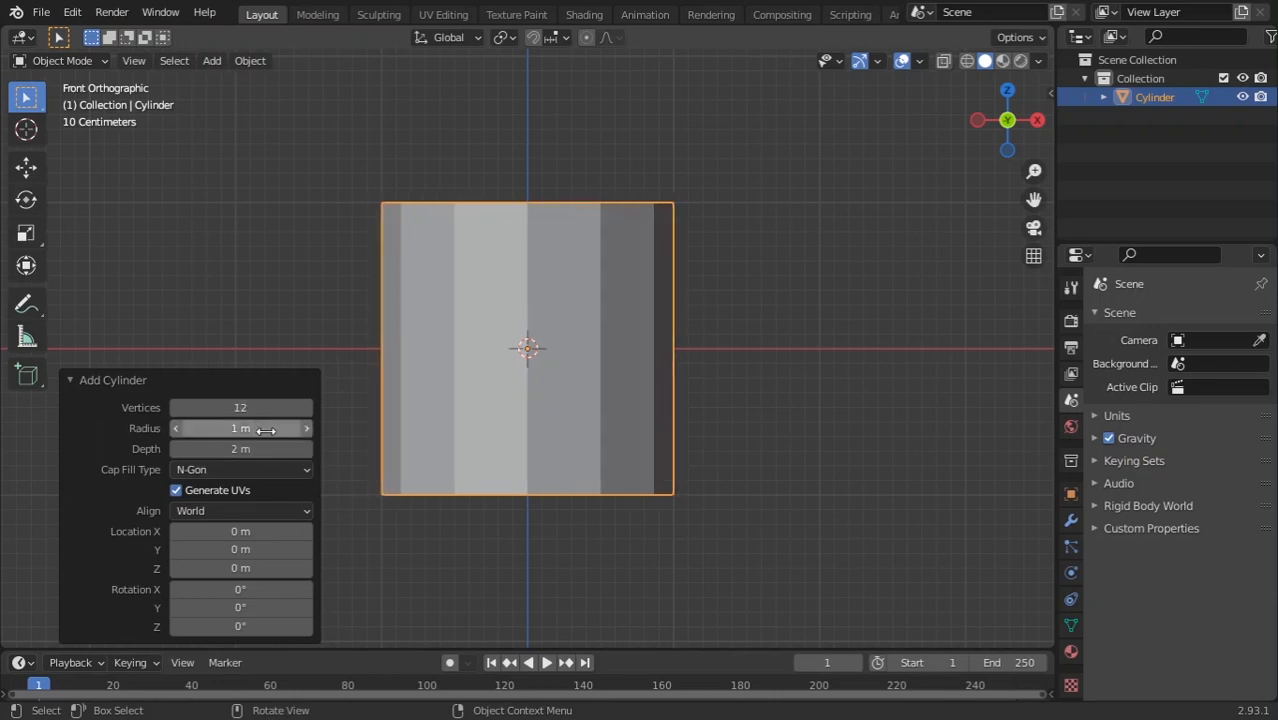
{"action": "left_click", "coordinate": [266, 430]}
{"action": "left_click", "coordinate": [260, 450]}
{"action": "left_click", "coordinate": [262, 449]}
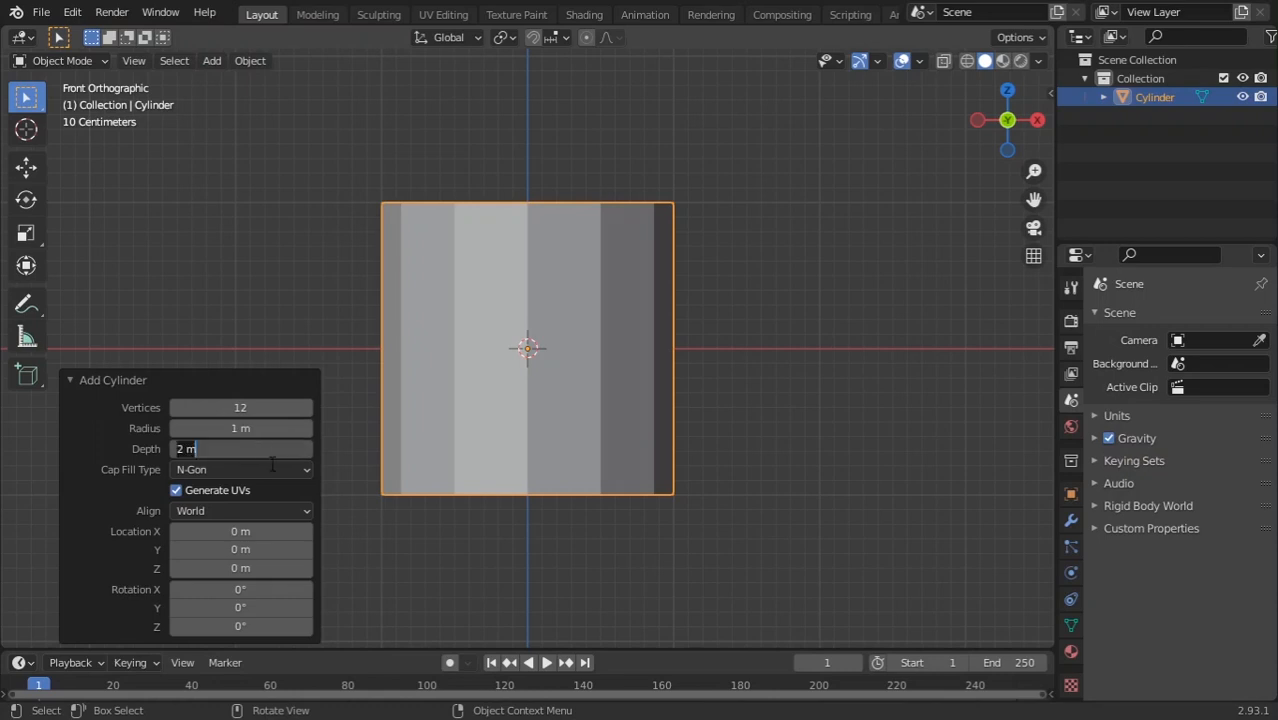
{"action": "type", "text": "5"}
{"action": "key", "text": "Return"}
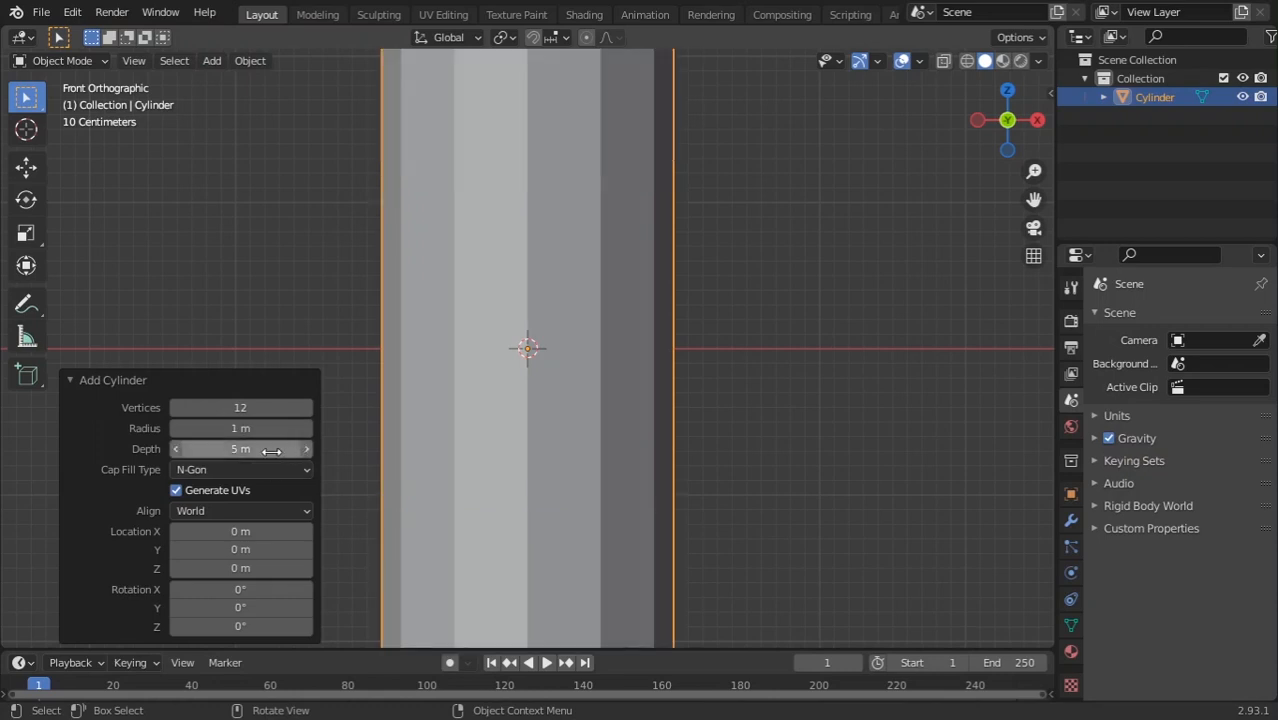
Set the cylinder's radius to 5 m and its depth to 1 m.
{"action": "left_click", "coordinate": [269, 428]}
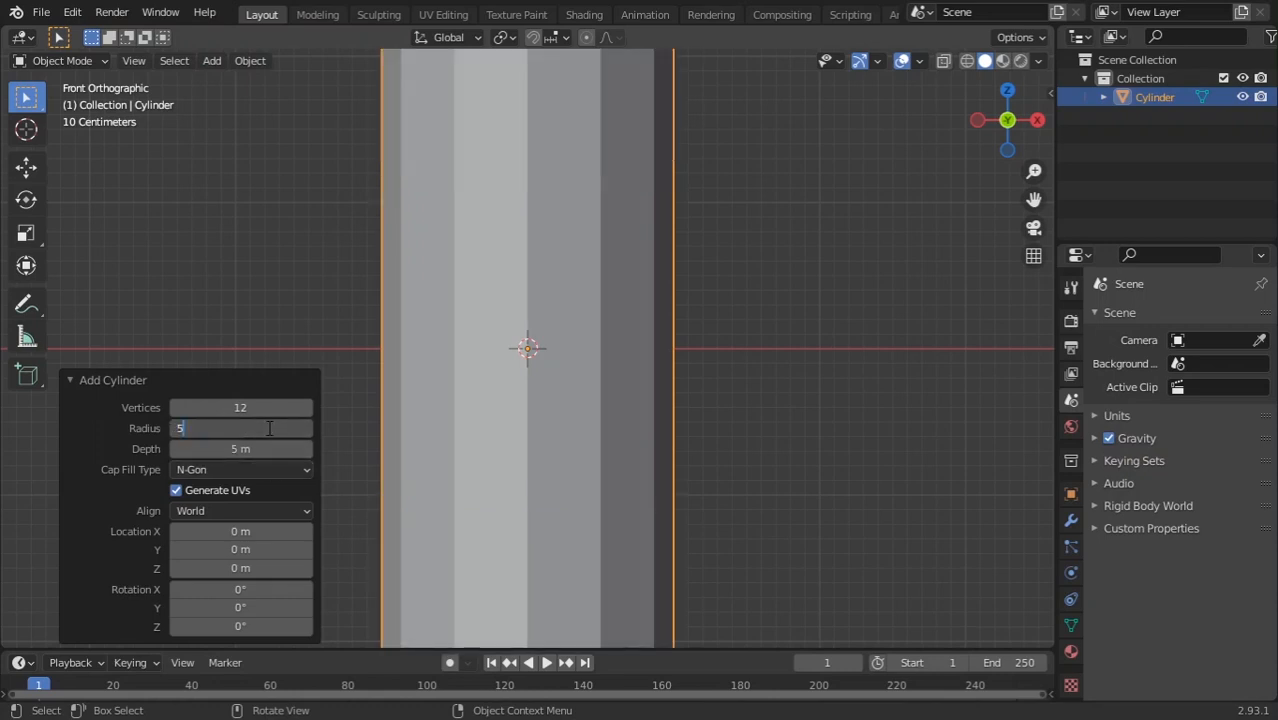
{"action": "type", "text": "5"}
{"action": "key", "text": "Return"}
{"action": "scroll", "coordinate": [725, 277], "scroll_direction": "down", "scroll_amount": 10}
{"action": "middle_click_drag", "start_coordinate": [725, 277], "coordinate": [639, 357]}
{"action": "scroll", "coordinate": [639, 357], "scroll_direction": "up", "scroll_amount": 2}
{"action": "left_click", "coordinate": [263, 448]}
{"action": "type", "text": "1"}
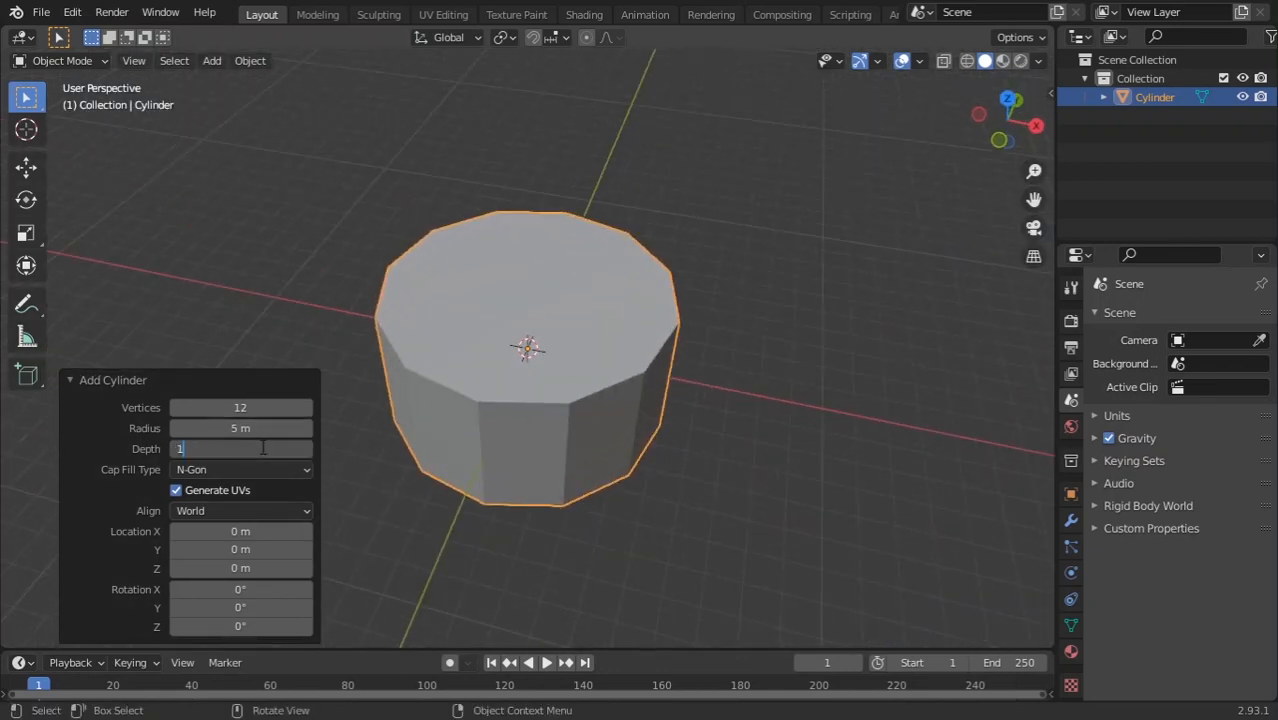
{"action": "key", "text": "Return"}
Enter Edit Mode with face selection and extrude the cylinder's top face upward along Z by about 0.37 m.
{"action": "middle_click_drag", "start_coordinate": [659, 382], "coordinate": [450, 396]}
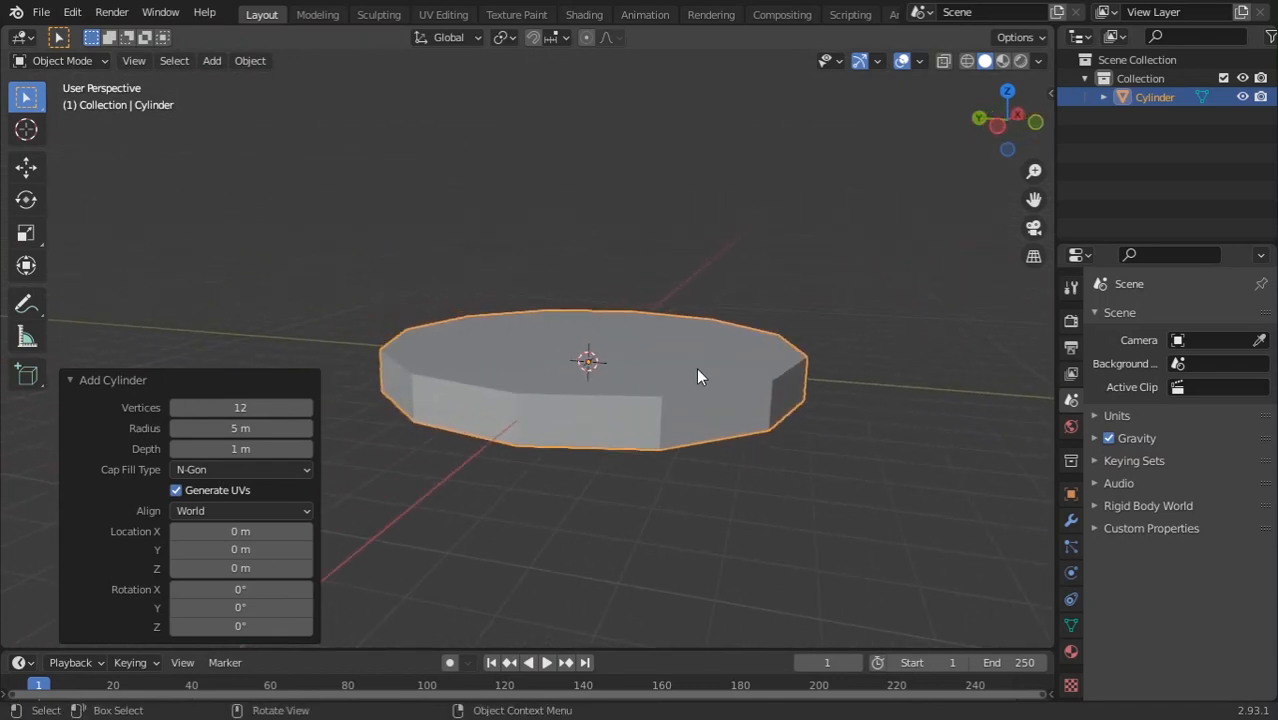
{"action": "middle_click_drag", "start_coordinate": [698, 376], "coordinate": [662, 419]}
{"action": "key", "text": "Tab"}
{"action": "key", "text": "Tab"}
{"action": "scroll", "coordinate": [662, 419], "scroll_direction": "up", "scroll_amount": 2}
{"action": "key", "text": "Tab"}
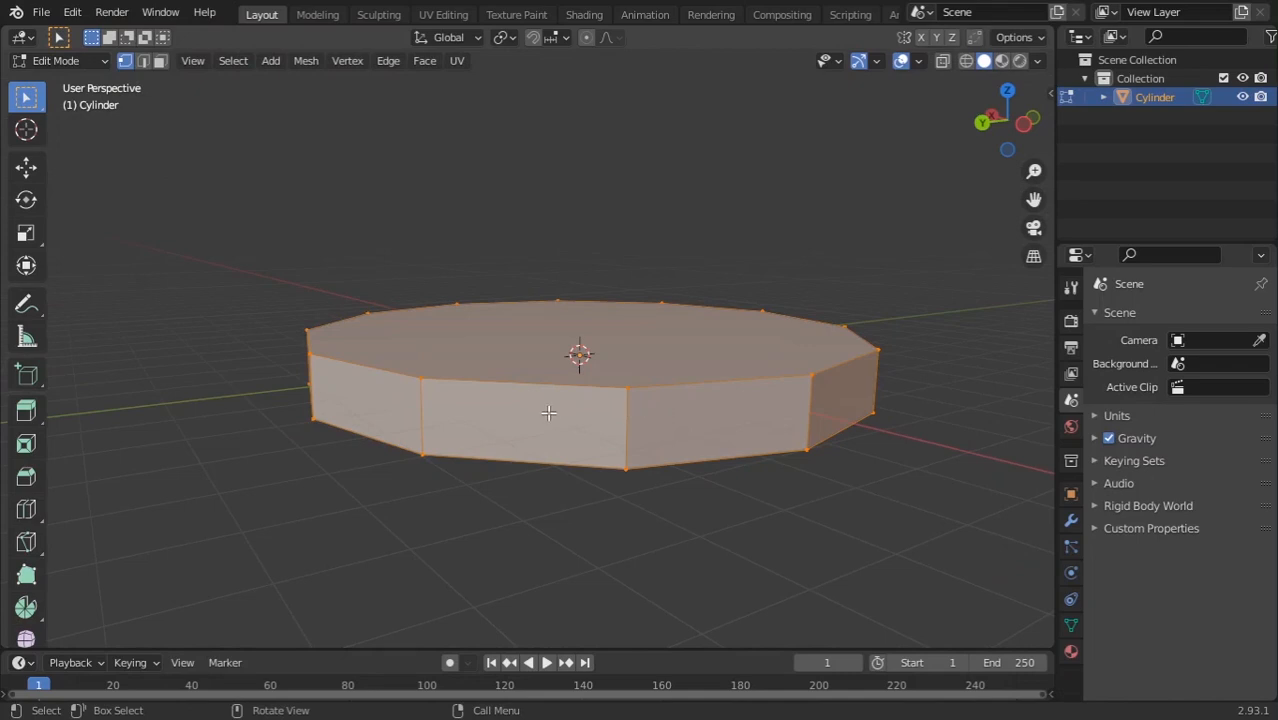
{"action": "left_click", "coordinate": [160, 61]}
{"action": "left_click", "coordinate": [679, 374]}
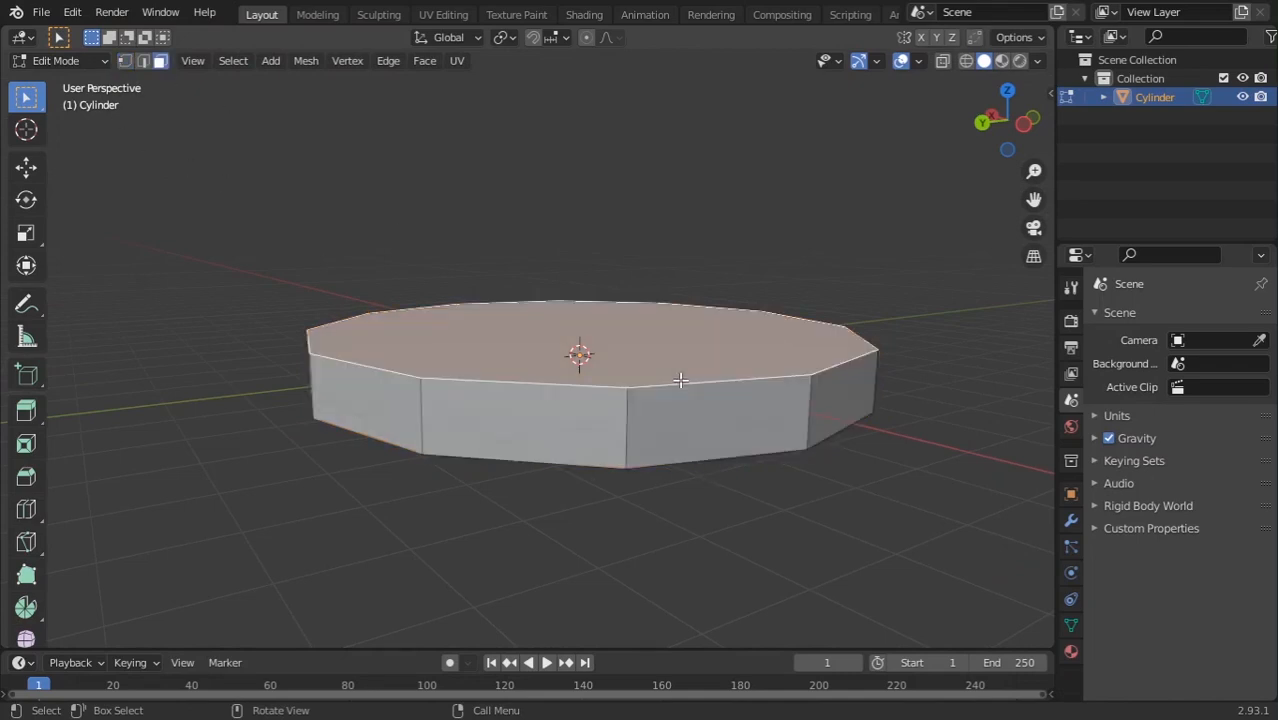
{"action": "key", "text": "e"}
{"action": "key", "text": "z"}
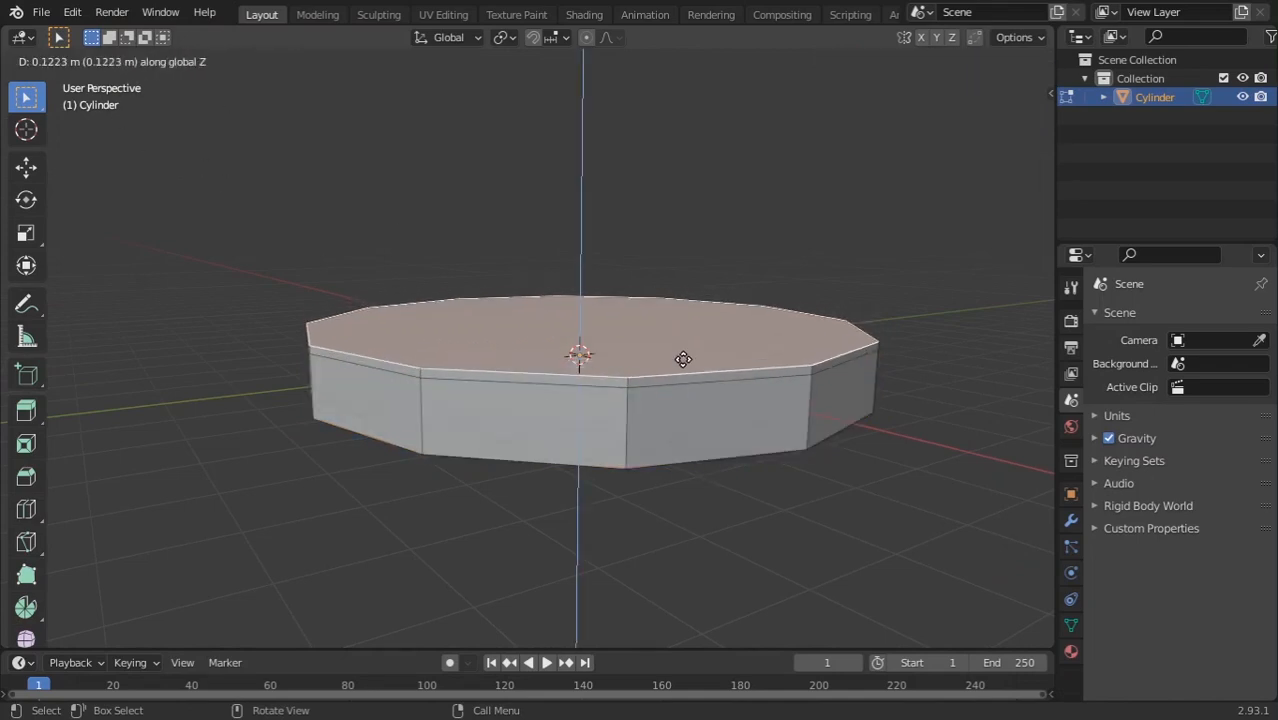
{"action": "left_click", "coordinate": [686, 360]}
Try to turn on the Screencast Keys display and set its origin, and close the sidebar.
{"action": "key", "text": "n"}
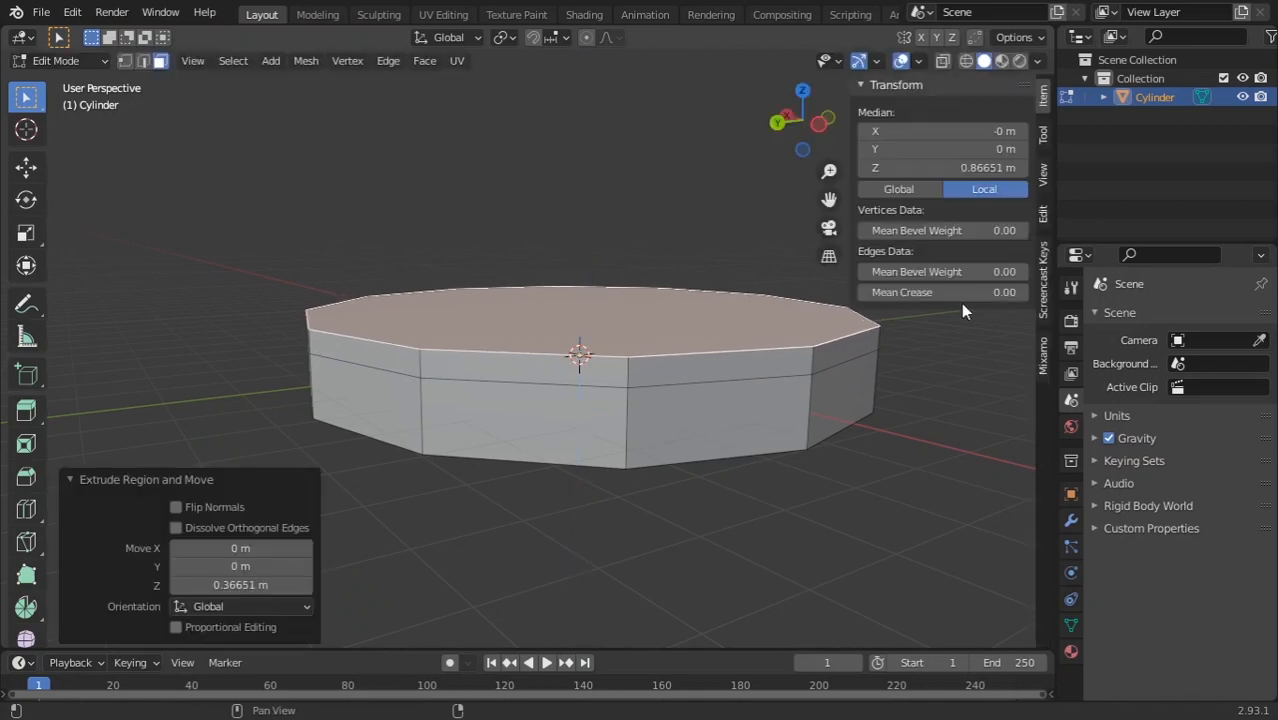
{"action": "left_click", "coordinate": [1042, 305]}
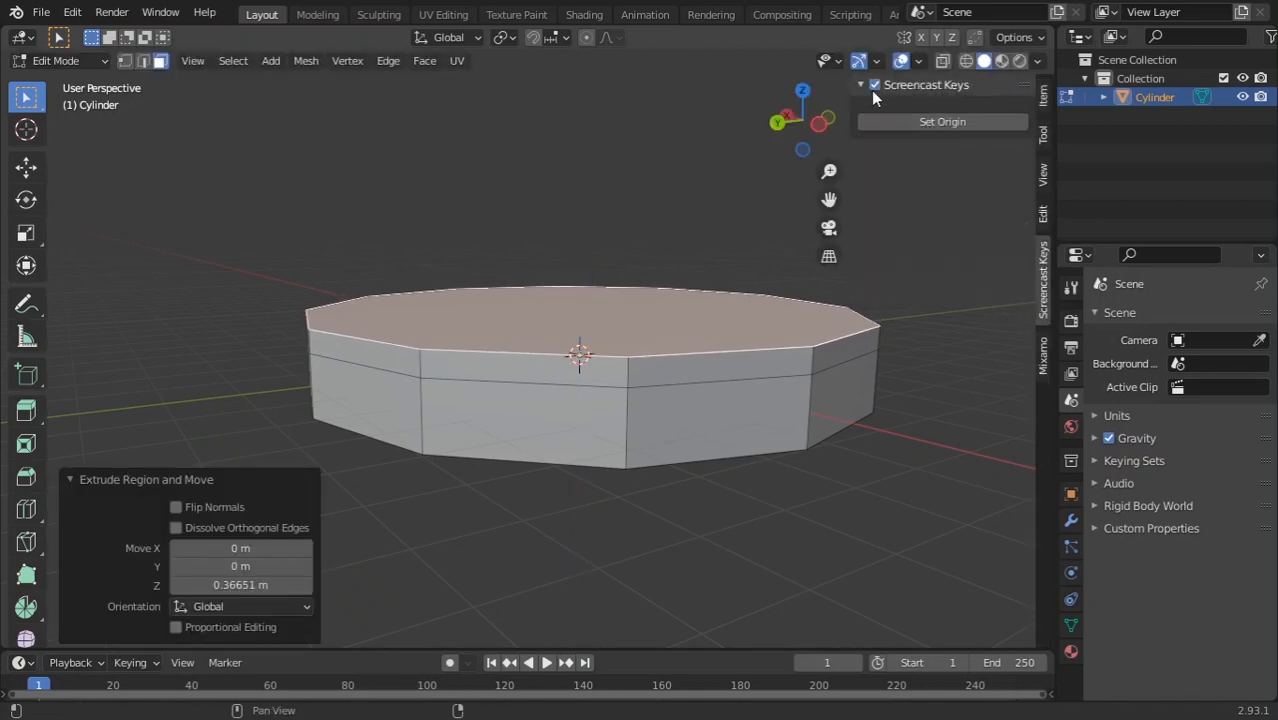
{"action": "left_click", "coordinate": [873, 86]}
{"action": "scroll", "coordinate": [600, 410], "scroll_direction": "down", "scroll_amount": 4}
{"action": "scroll", "coordinate": [624, 410], "scroll_direction": "down", "scroll_amount": 3}
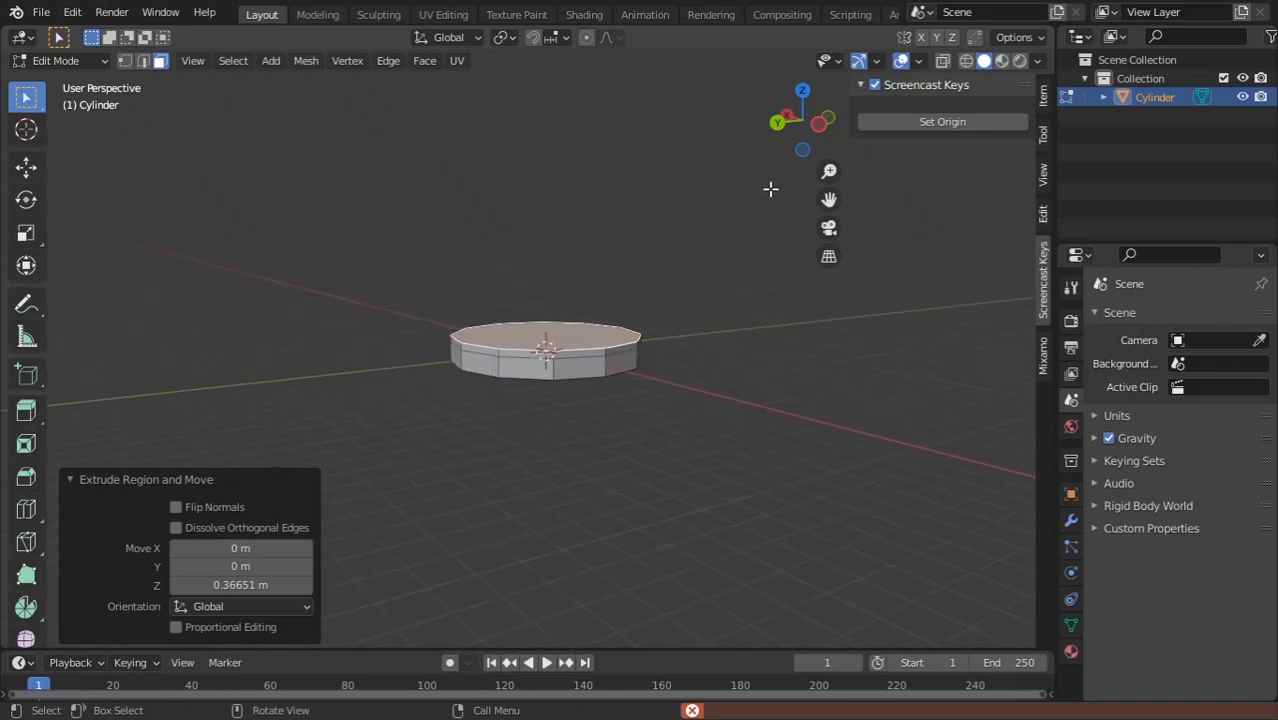
{"action": "scroll", "coordinate": [770, 188], "scroll_direction": "up", "scroll_amount": 3}
{"action": "left_click", "coordinate": [905, 120]}
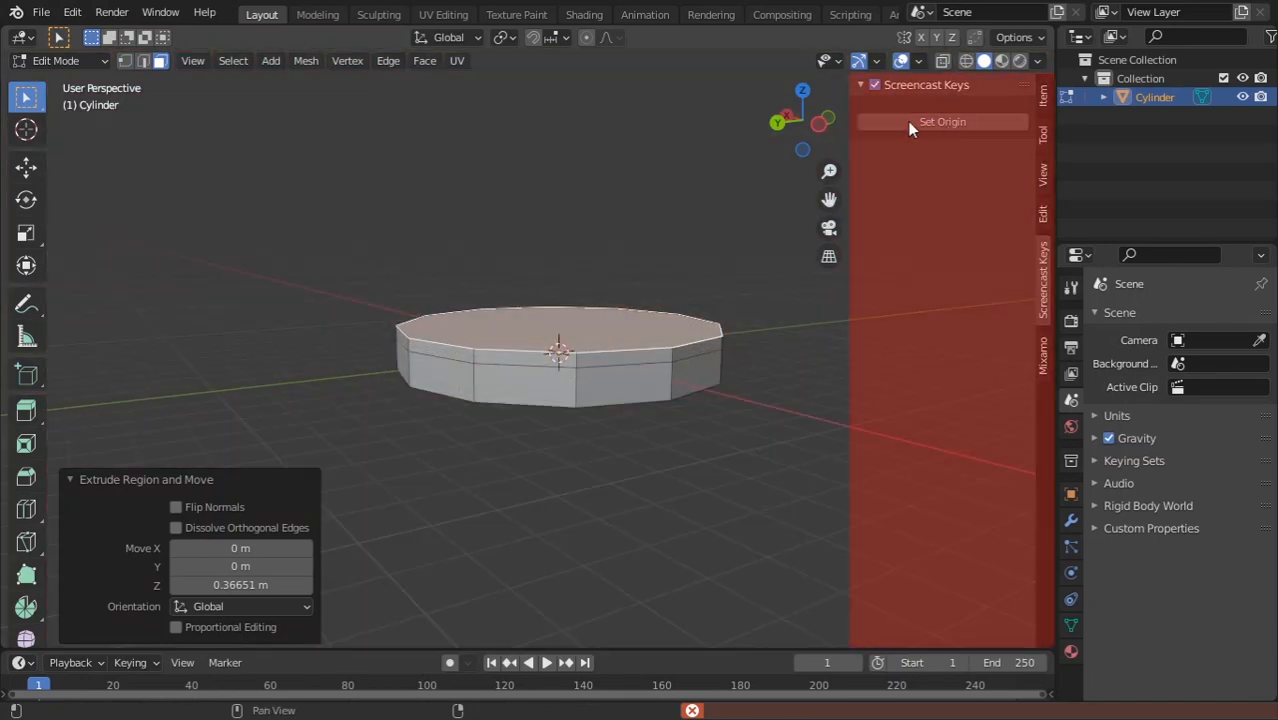
{"action": "left_click", "coordinate": [908, 121]}
{"action": "scroll", "coordinate": [716, 280], "scroll_direction": "down", "scroll_amount": 7}
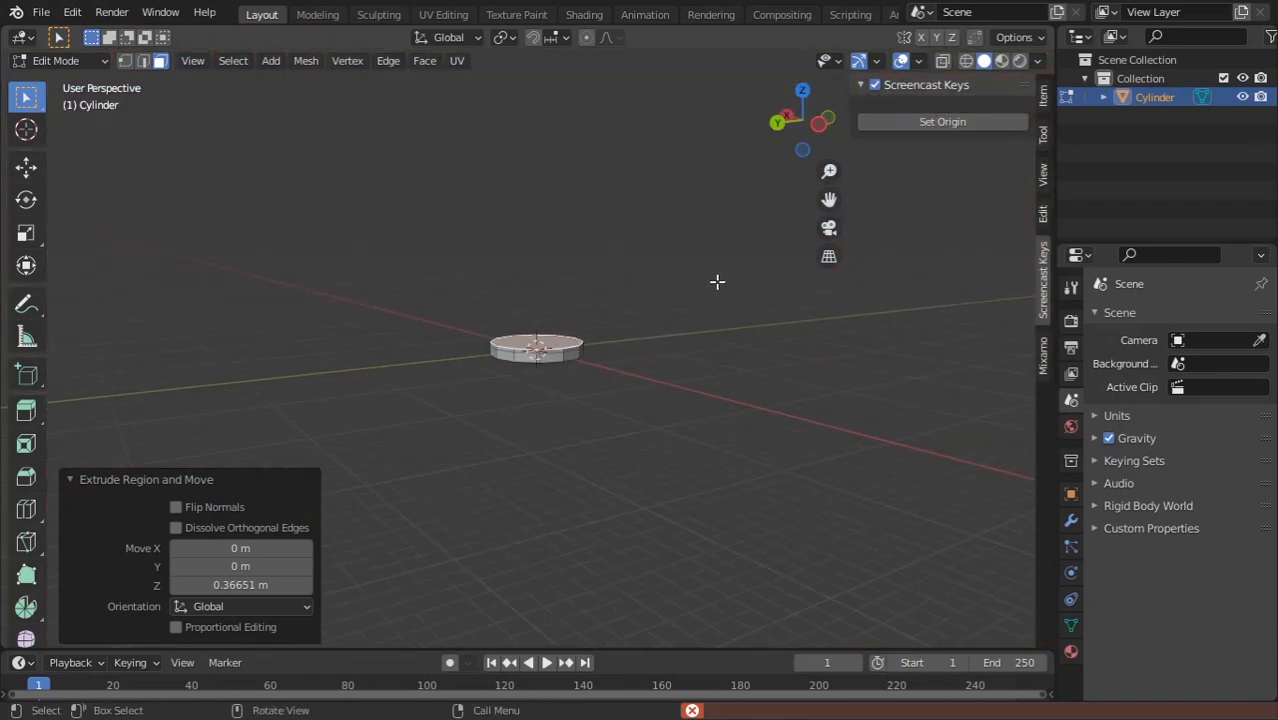
{"action": "scroll", "coordinate": [585, 417], "scroll_direction": "up", "scroll_amount": 8}
{"action": "middle_click_drag", "start_coordinate": [700, 296], "coordinate": [715, 392]}
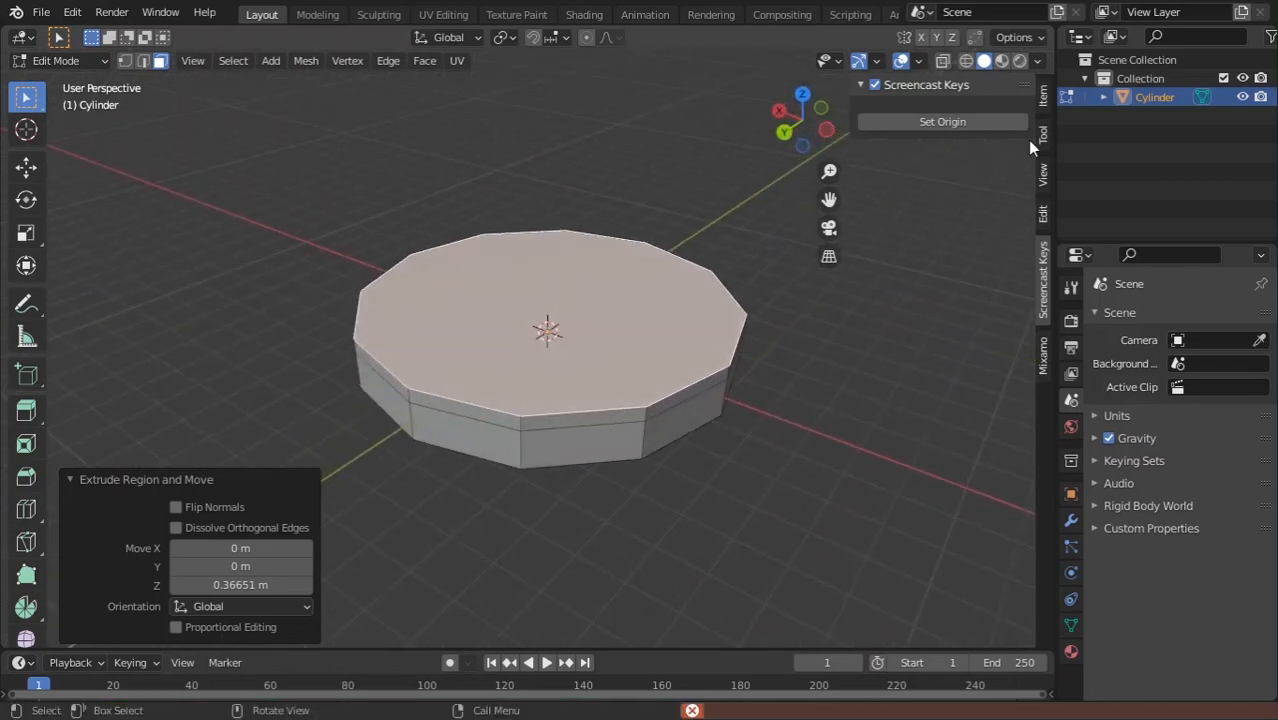
{"action": "left_click", "coordinate": [875, 86]}
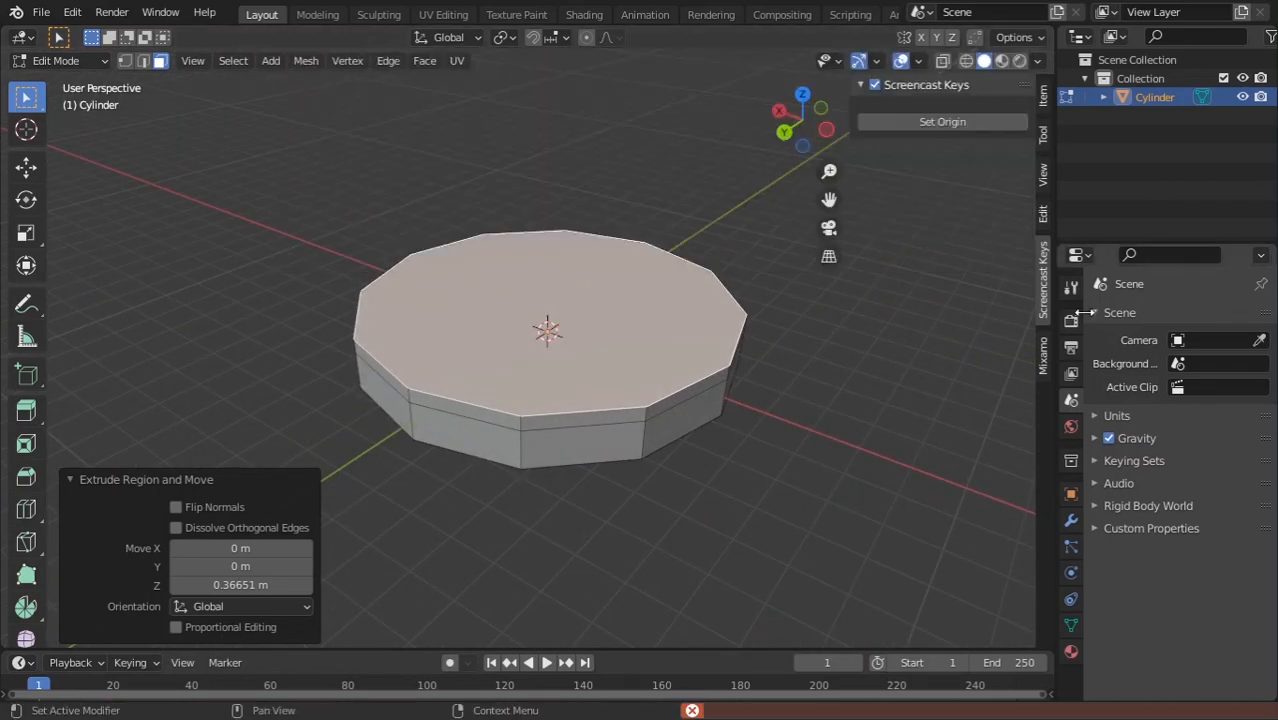
{"action": "left_click", "coordinate": [859, 87]}
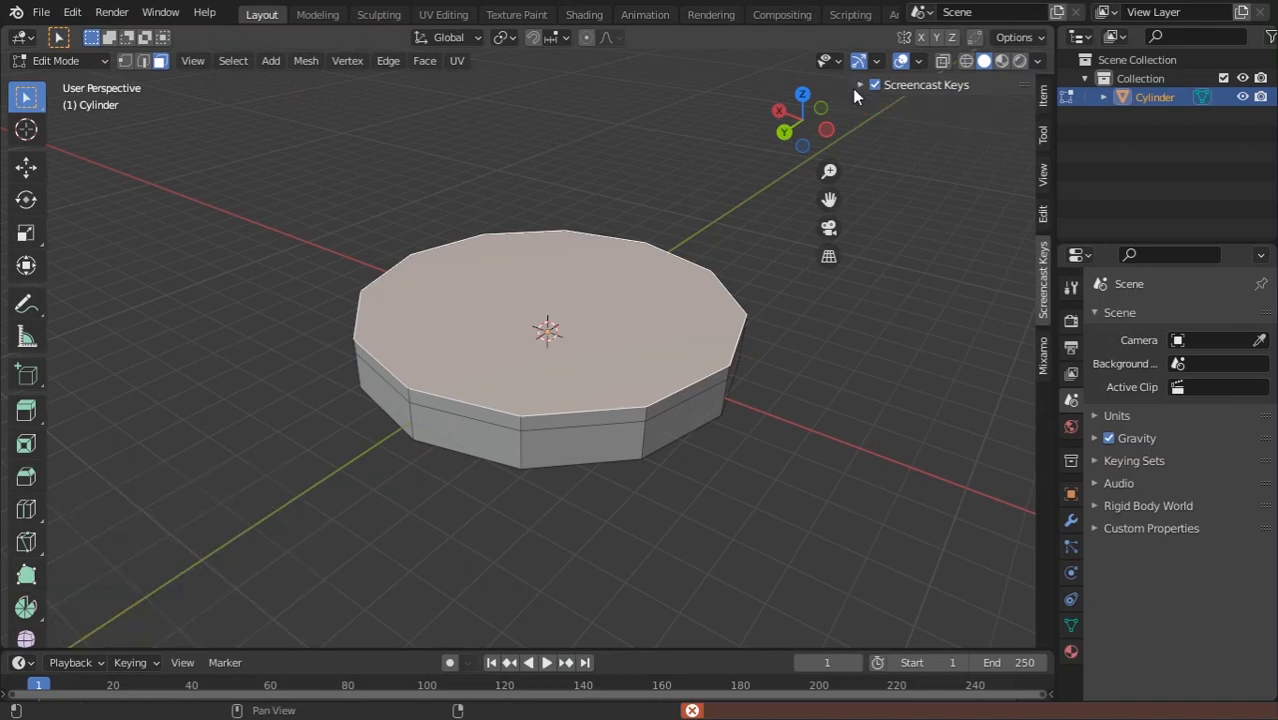
{"action": "key", "text": "n"}
Scale the cylinder's extruded top face down to about 0.96 to taper the upper edge.
{"action": "scroll", "coordinate": [659, 388], "scroll_direction": "down", "scroll_amount": 4}
{"action": "middle_click_drag", "start_coordinate": [652, 376], "coordinate": [632, 331]}
{"action": "scroll", "coordinate": [555, 387], "scroll_direction": "up", "scroll_amount": 3}
{"action": "scroll", "coordinate": [632, 331], "scroll_direction": "up", "scroll_amount": 3}
{"action": "key", "text": "s"}
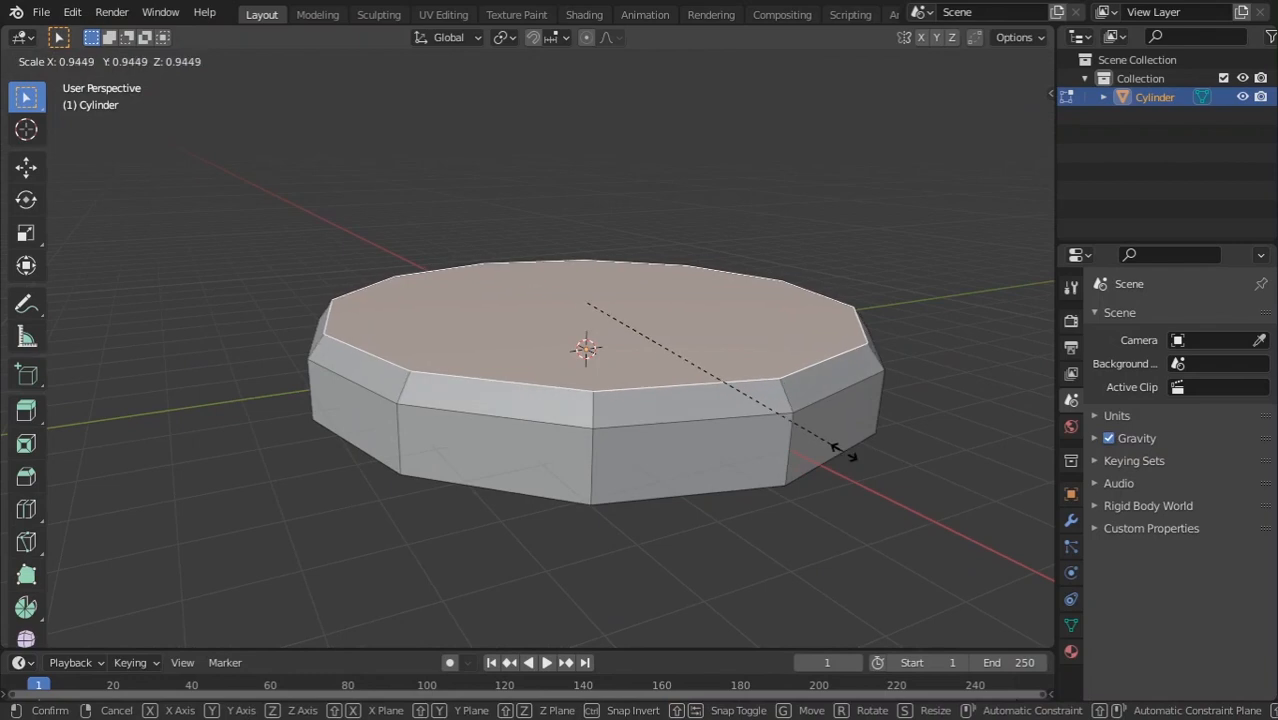
{"action": "left_click", "coordinate": [833, 442]}
{"action": "scroll", "coordinate": [833, 442], "scroll_direction": "down", "scroll_amount": 2}
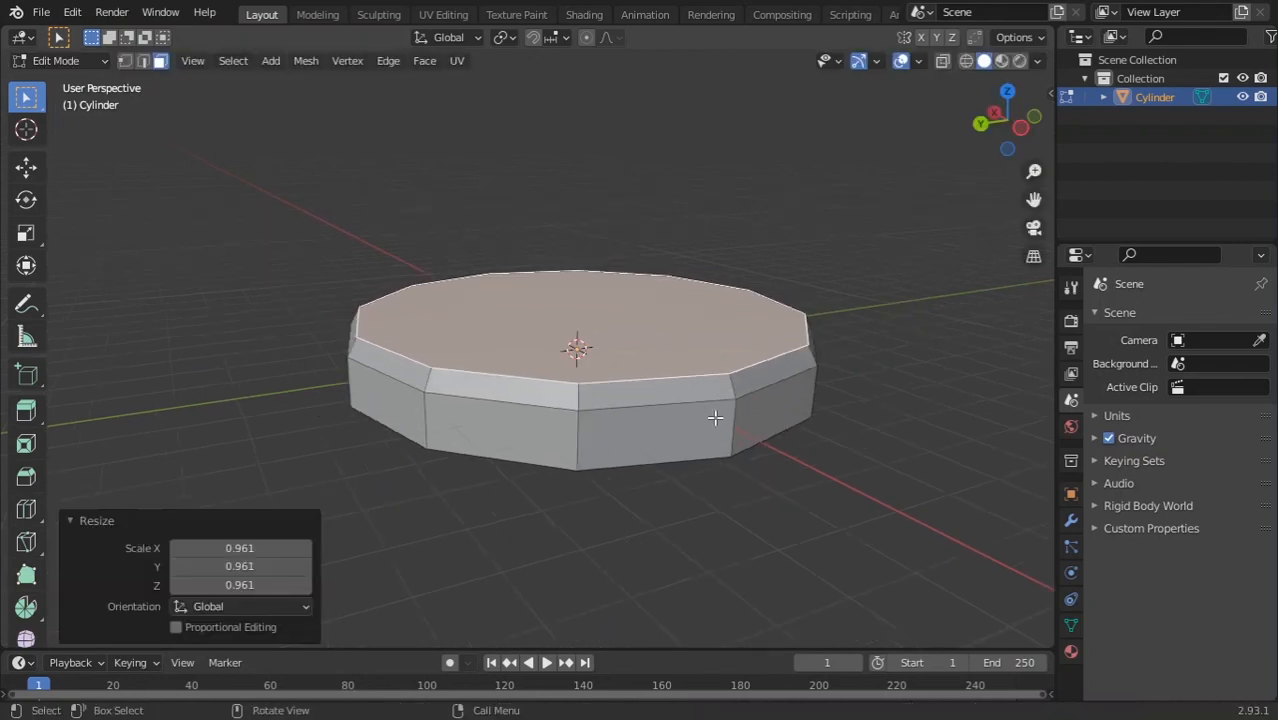
Move the cylinder's selected top face slightly upward along the Z axis, then check the shape in Object Mode.
{"action": "scroll", "coordinate": [633, 390], "scroll_direction": "down", "scroll_amount": 3}
{"action": "key", "text": "Tab"}
{"action": "middle_click_drag", "start_coordinate": [801, 438], "coordinate": [822, 402]}
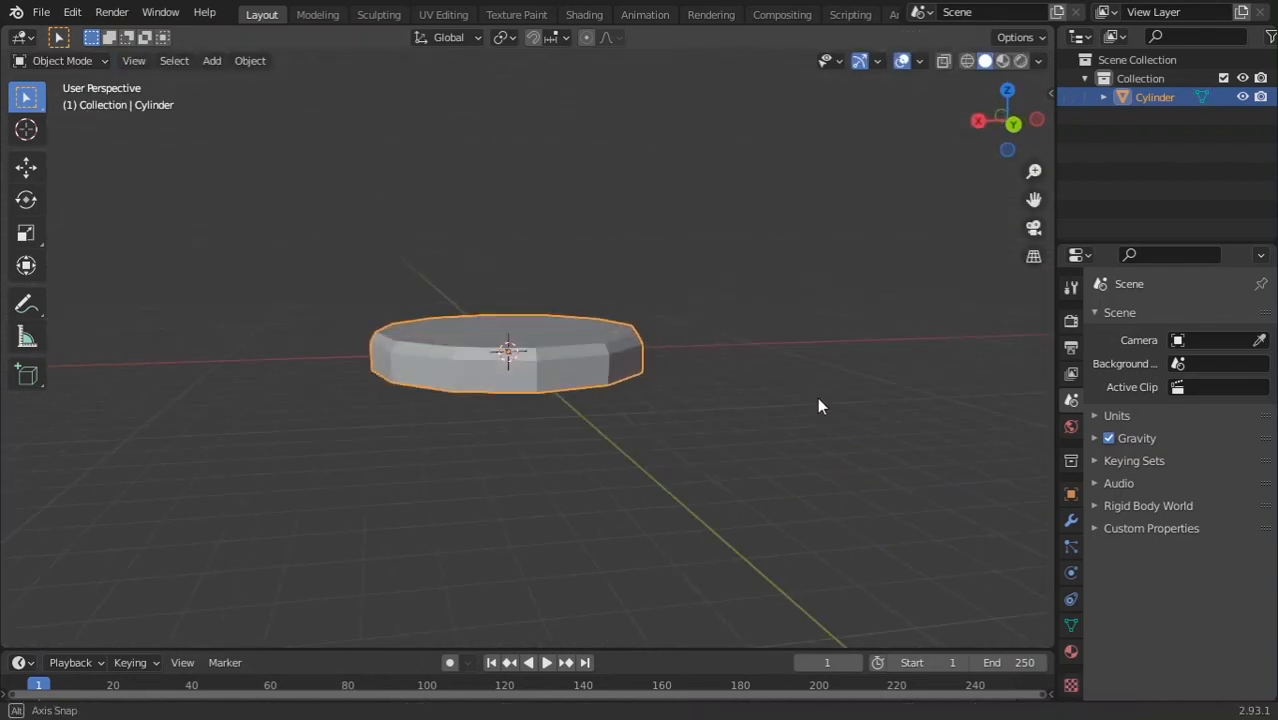
{"action": "scroll", "coordinate": [822, 402], "scroll_direction": "up", "scroll_amount": 3}
{"action": "key", "text": "Tab"}
{"action": "key", "text": "g"}
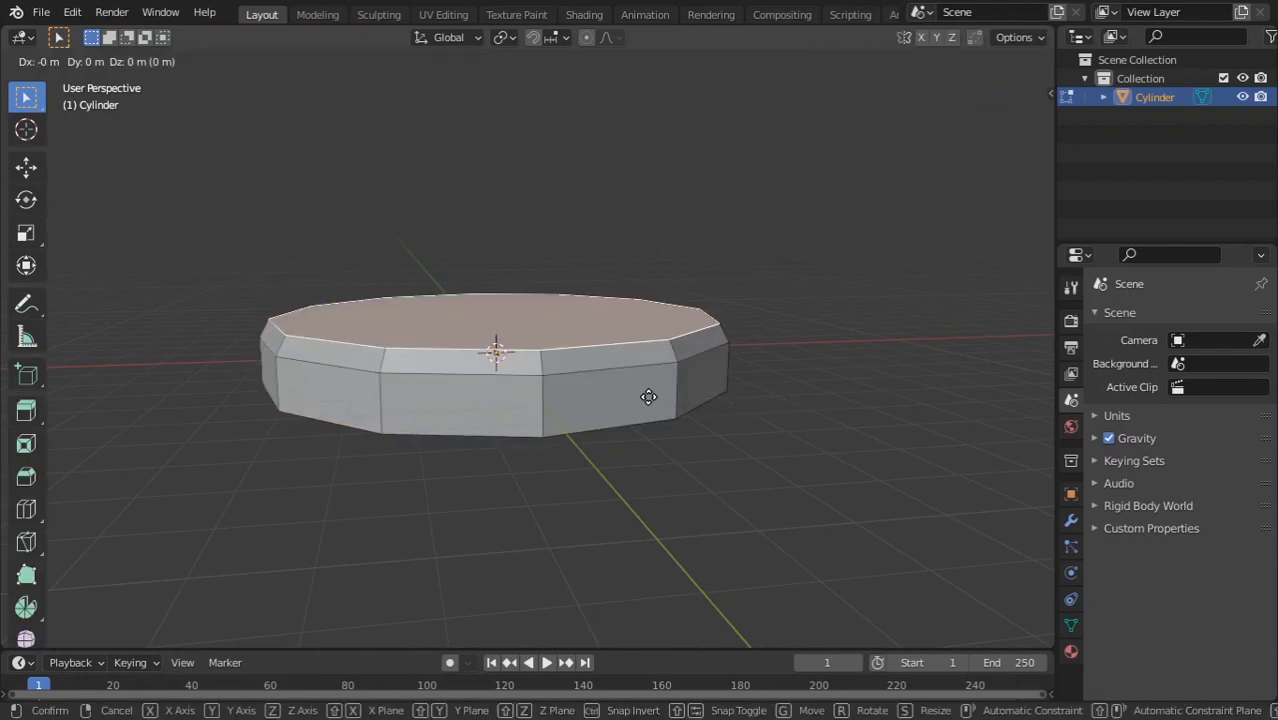
{"action": "key", "text": "z"}
{"action": "left_click", "coordinate": [659, 357]}
{"action": "key", "text": "Tab"}
{"action": "middle_click_drag", "start_coordinate": [688, 408], "coordinate": [679, 408]}
Add a horizontal edge loop around the cylinder's side wall in Edit Mode and slide it towards the bottom edge.
{"action": "key", "text": "Tab"}
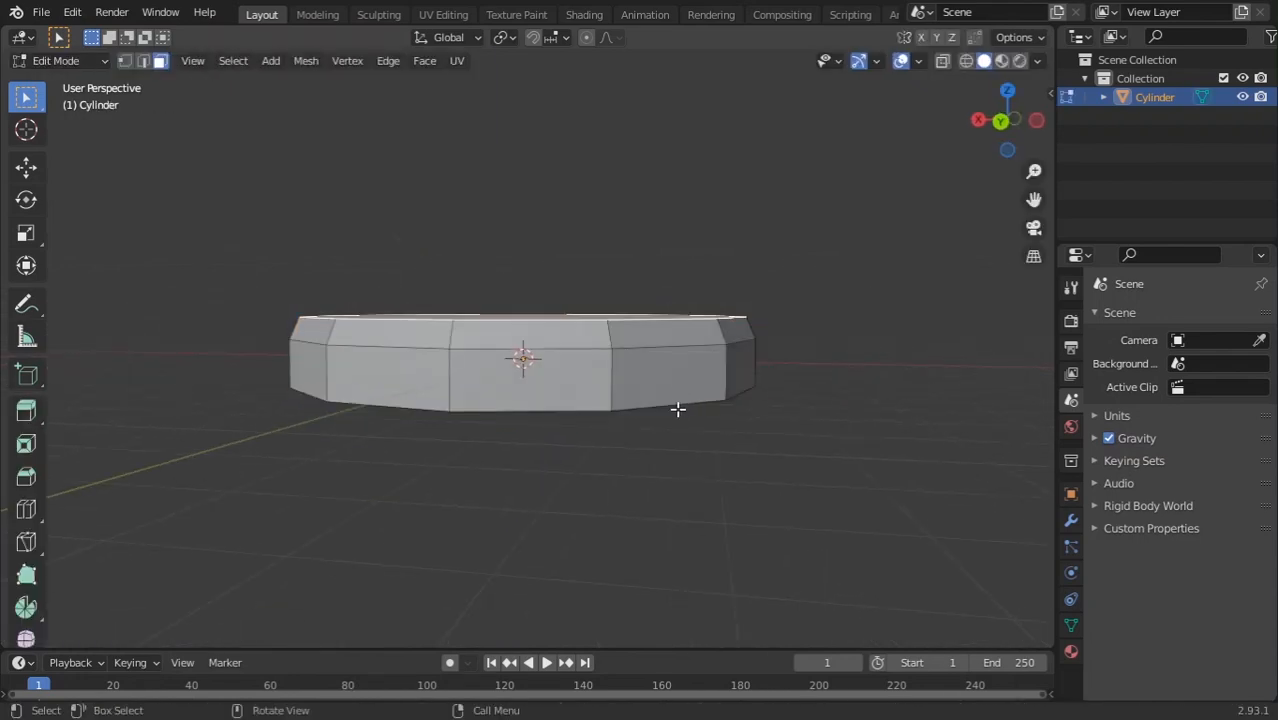
{"action": "scroll", "coordinate": [640, 405], "scroll_direction": "up", "scroll_amount": 2}
{"action": "key", "text": "ctrl+r"}
{"action": "left_click", "coordinate": [686, 394]}
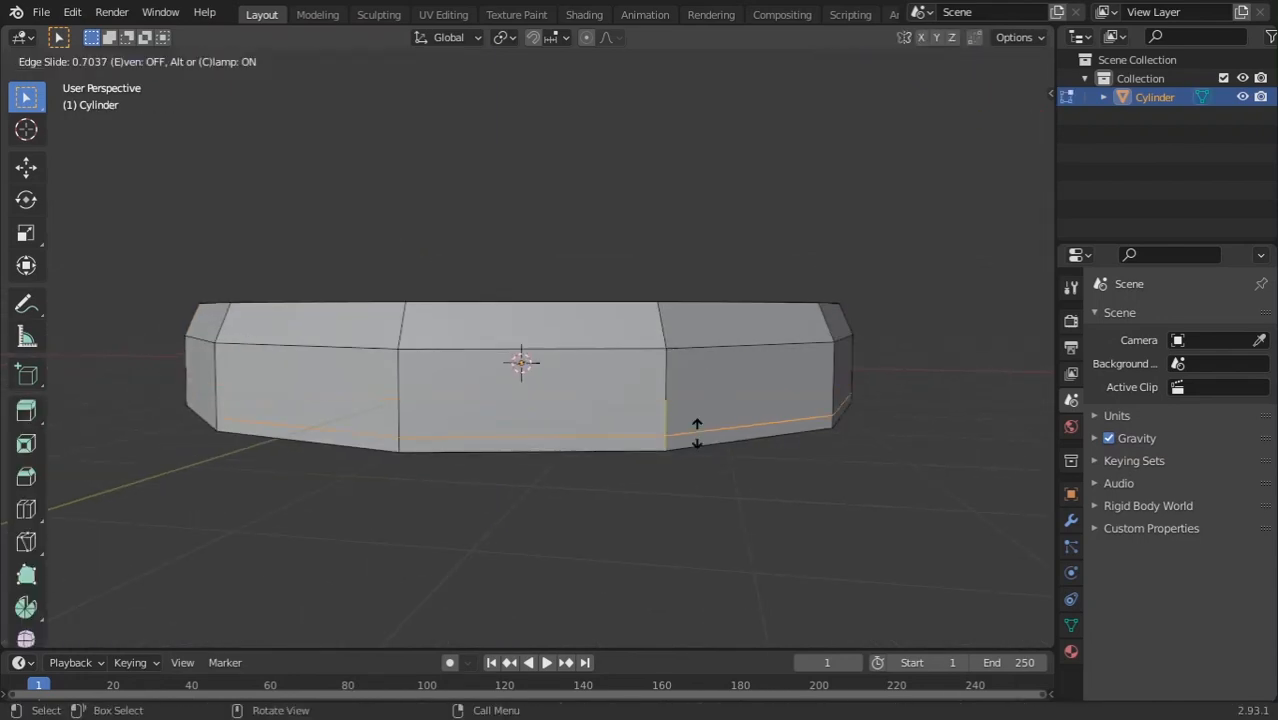
{"action": "left_click", "coordinate": [704, 428]}
{"action": "scroll", "coordinate": [712, 484], "scroll_direction": "down", "scroll_amount": 3}
{"action": "key", "text": "Tab"}
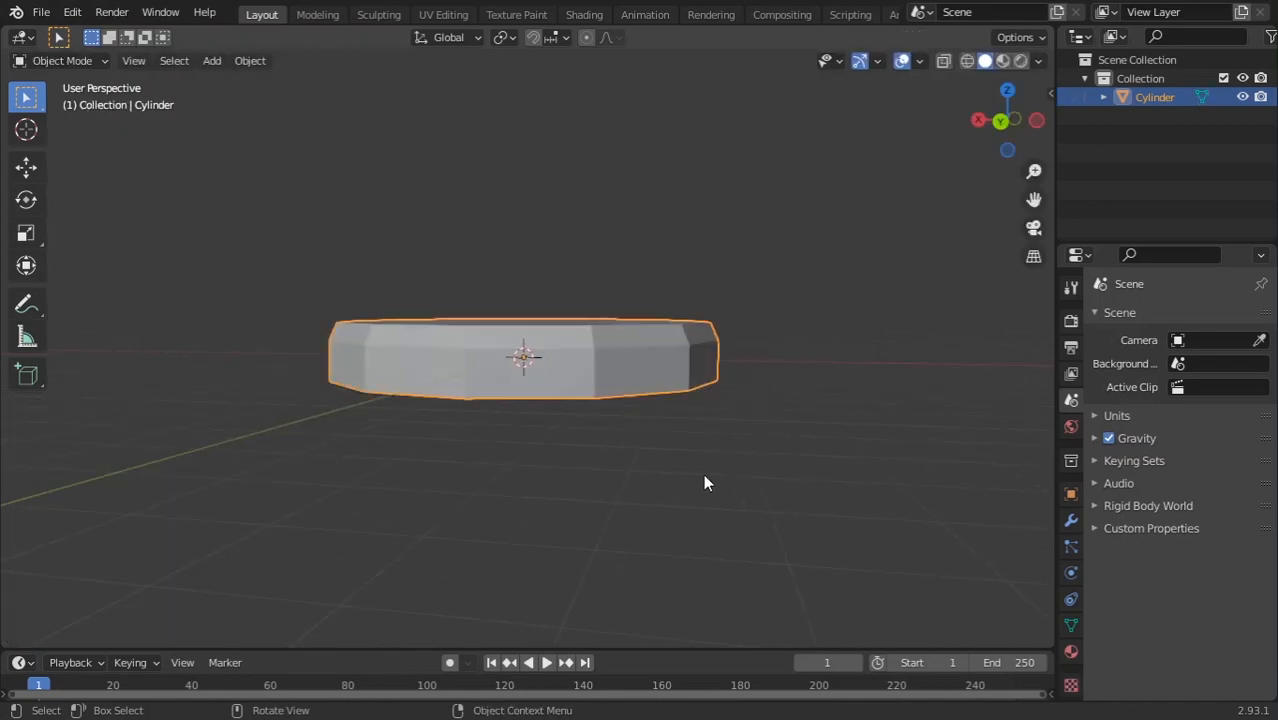
Edge-slide the selected side loop even closer to the cylinder's bottom edge.
{"action": "key", "text": "Tab"}
{"action": "scroll", "coordinate": [705, 453], "scroll_direction": "up", "scroll_amount": 2}
{"action": "key", "text": "g"}
{"action": "key", "text": "g"}
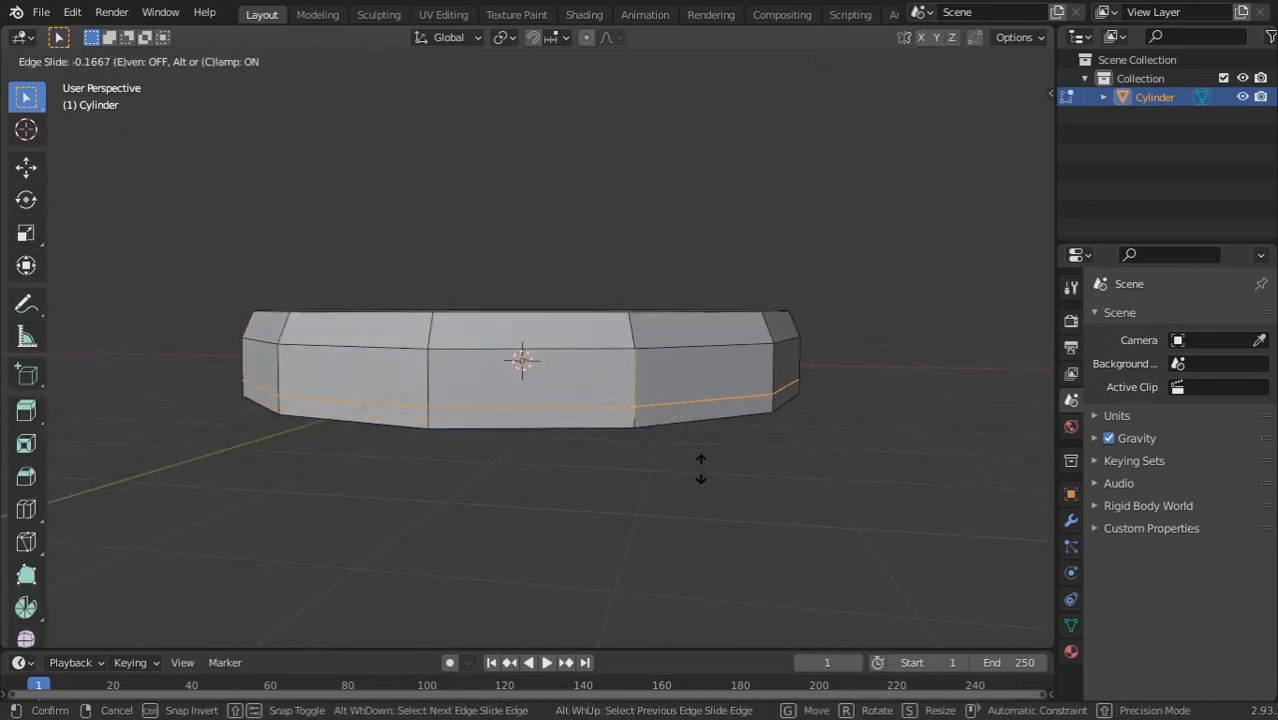
{"action": "left_click", "coordinate": [711, 503]}
{"action": "key", "text": "Tab"}
{"action": "middle_click_drag", "start_coordinate": [710, 397], "coordinate": [739, 419]}
Add a Subdivision Surface modifier to the cylinder.
{"action": "key", "text": "Tab"}
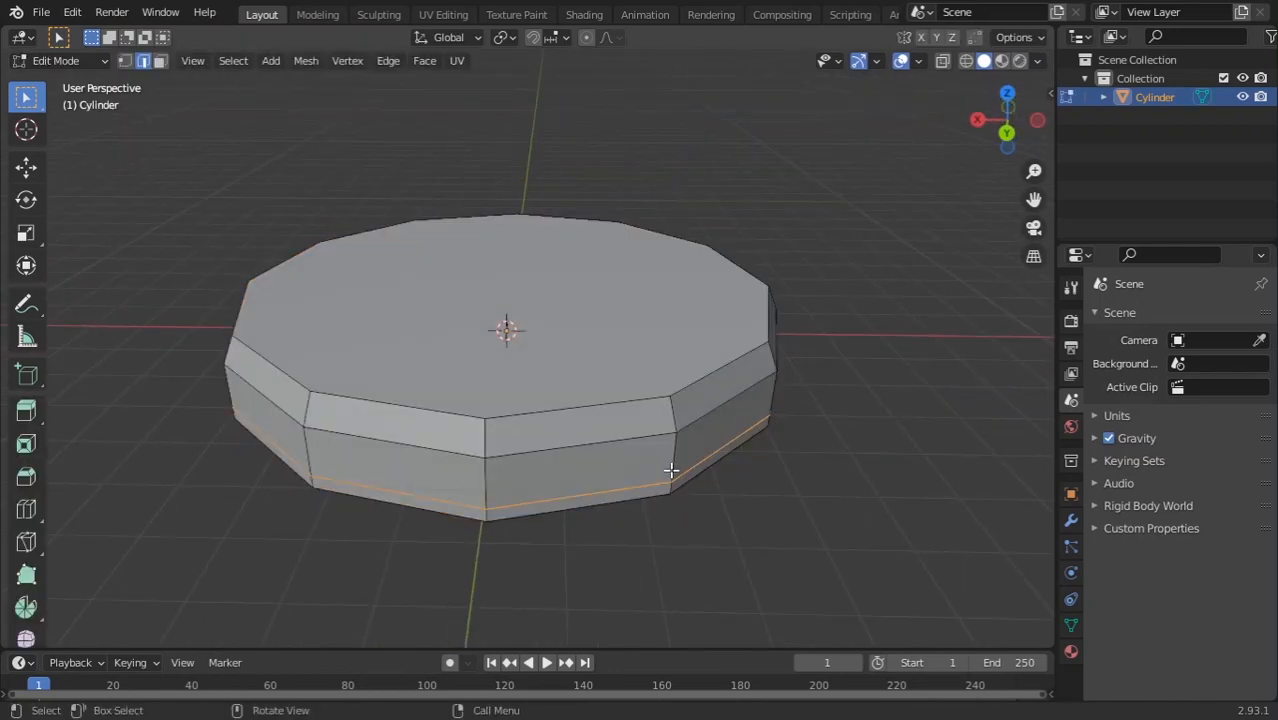
{"action": "left_click", "coordinate": [1068, 512]}
{"action": "left_click", "coordinate": [1142, 314]}
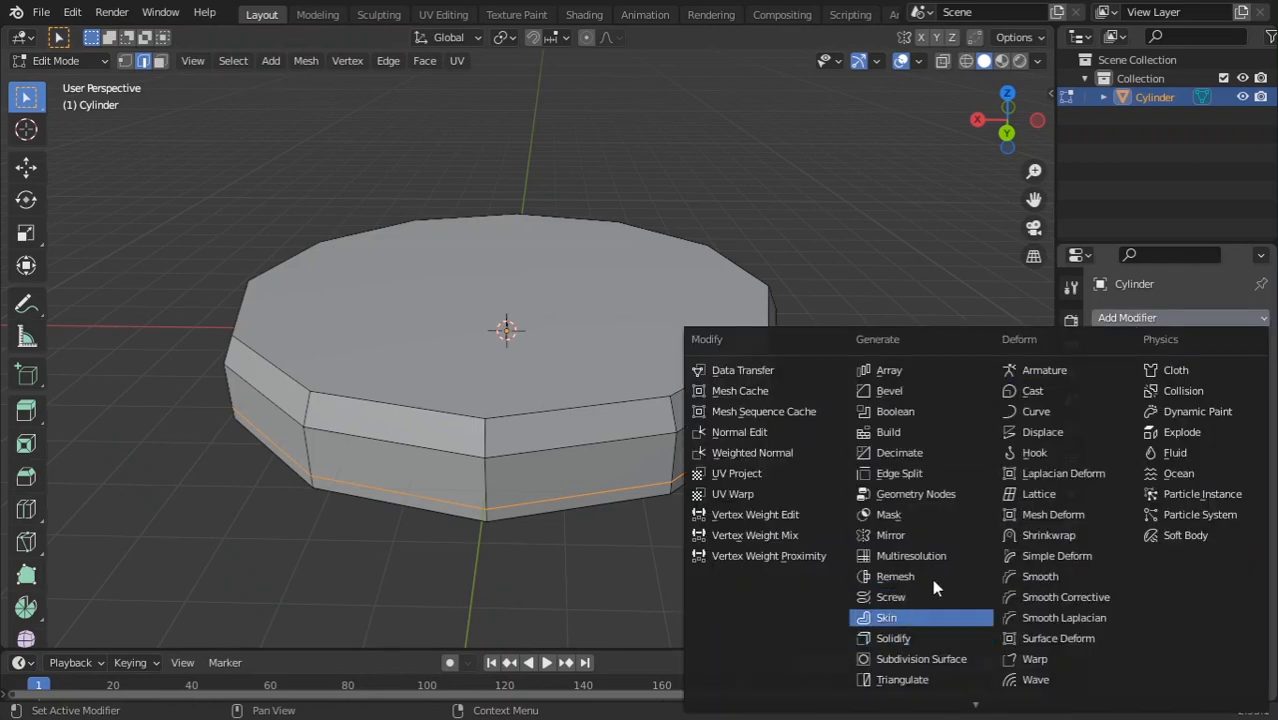
{"action": "left_click", "coordinate": [885, 658]}
{"action": "scroll", "coordinate": [613, 438], "scroll_direction": "down", "scroll_amount": 3}
{"action": "middle_click_drag", "start_coordinate": [600, 410], "coordinate": [633, 304]}
{"action": "scroll", "coordinate": [613, 438], "scroll_direction": "up", "scroll_amount": 3}
Apply smooth shading to the cylinder in Object Mode.
{"action": "key", "text": "Tab"}
{"action": "right_click", "coordinate": [563, 373]}
{"action": "left_click", "coordinate": [563, 371]}
{"action": "scroll", "coordinate": [633, 304], "scroll_direction": "up", "scroll_amount": 4}
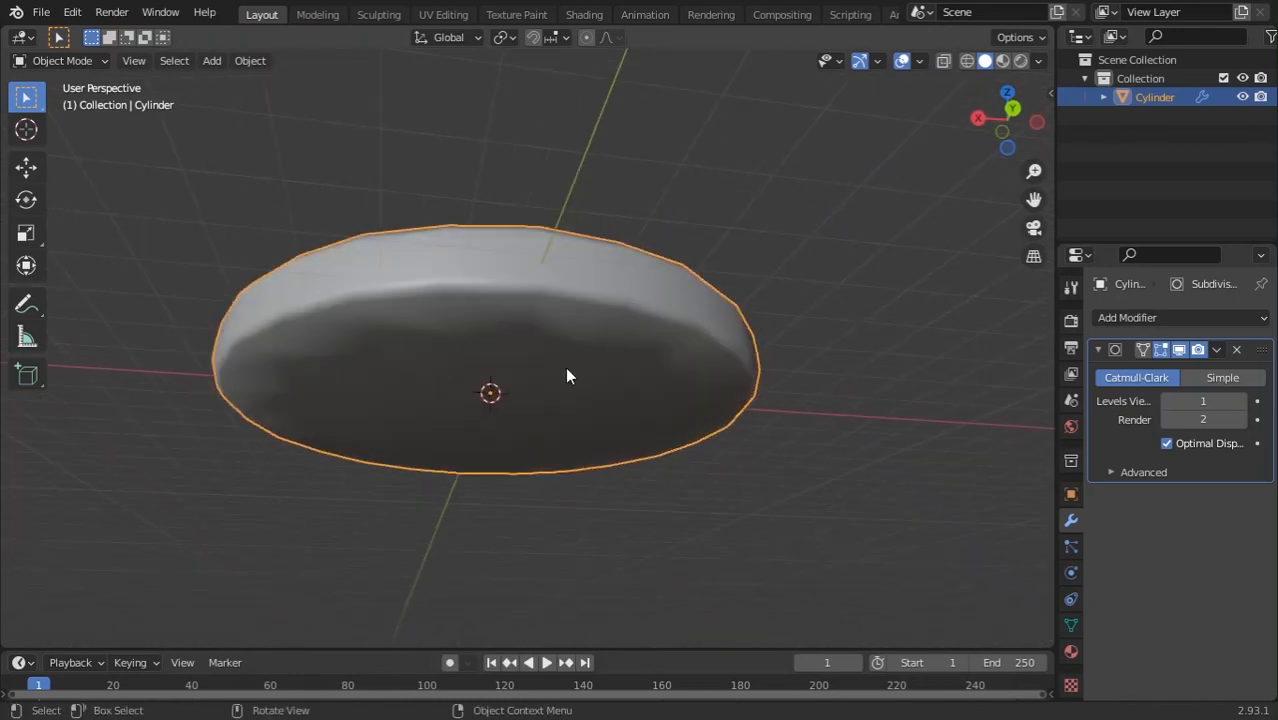
{"action": "right_click", "coordinate": [628, 314]}
{"action": "left_click", "coordinate": [550, 313]}
Inset the cylinder's bottom face to clean up the shading on the underside.
{"action": "middle_click_drag", "start_coordinate": [550, 313], "coordinate": [585, 328]}
{"action": "key", "text": "Tab"}
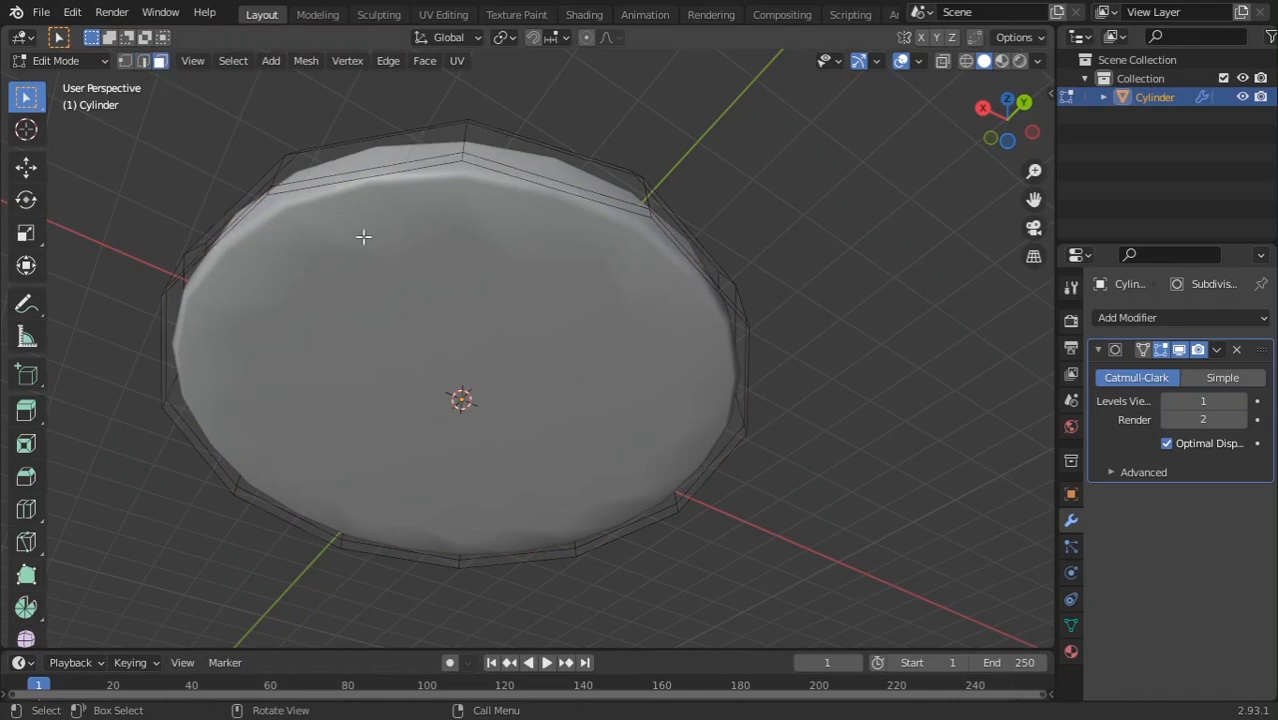
{"action": "left_click", "coordinate": [363, 236]}
{"action": "key", "text": "i"}
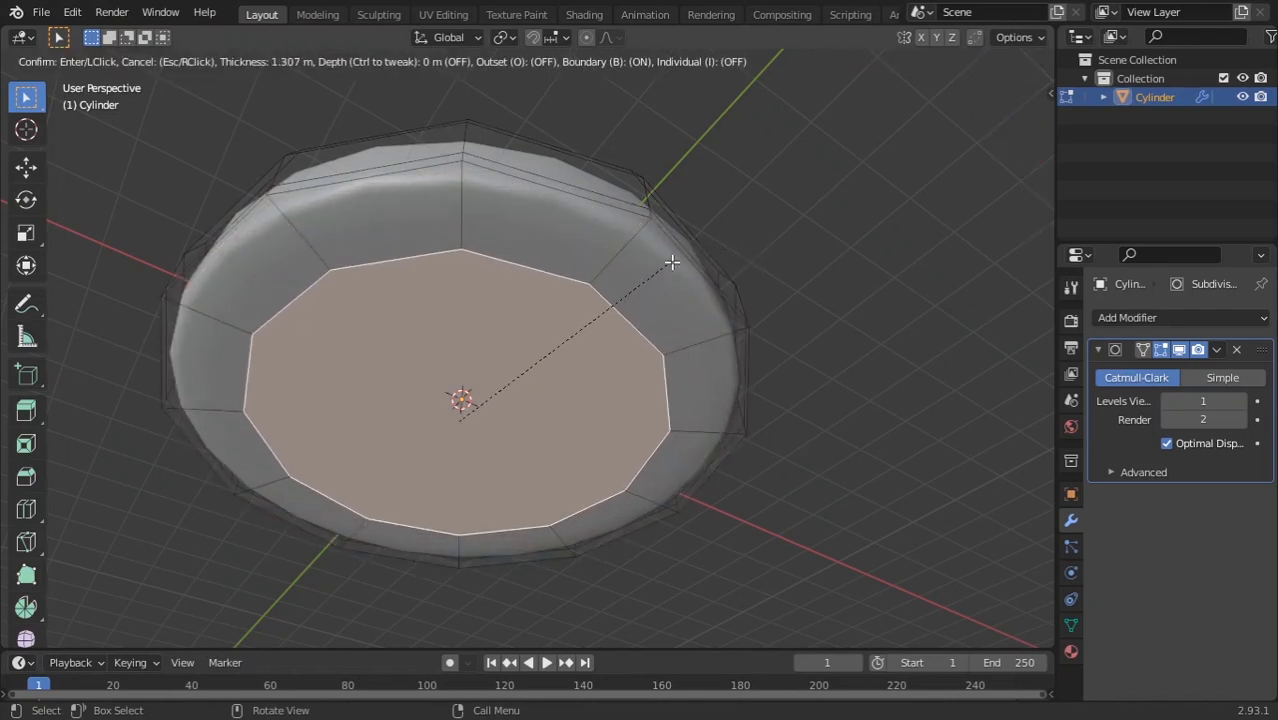
{"action": "left_click", "coordinate": [593, 305]}
{"action": "key", "text": "Tab"}
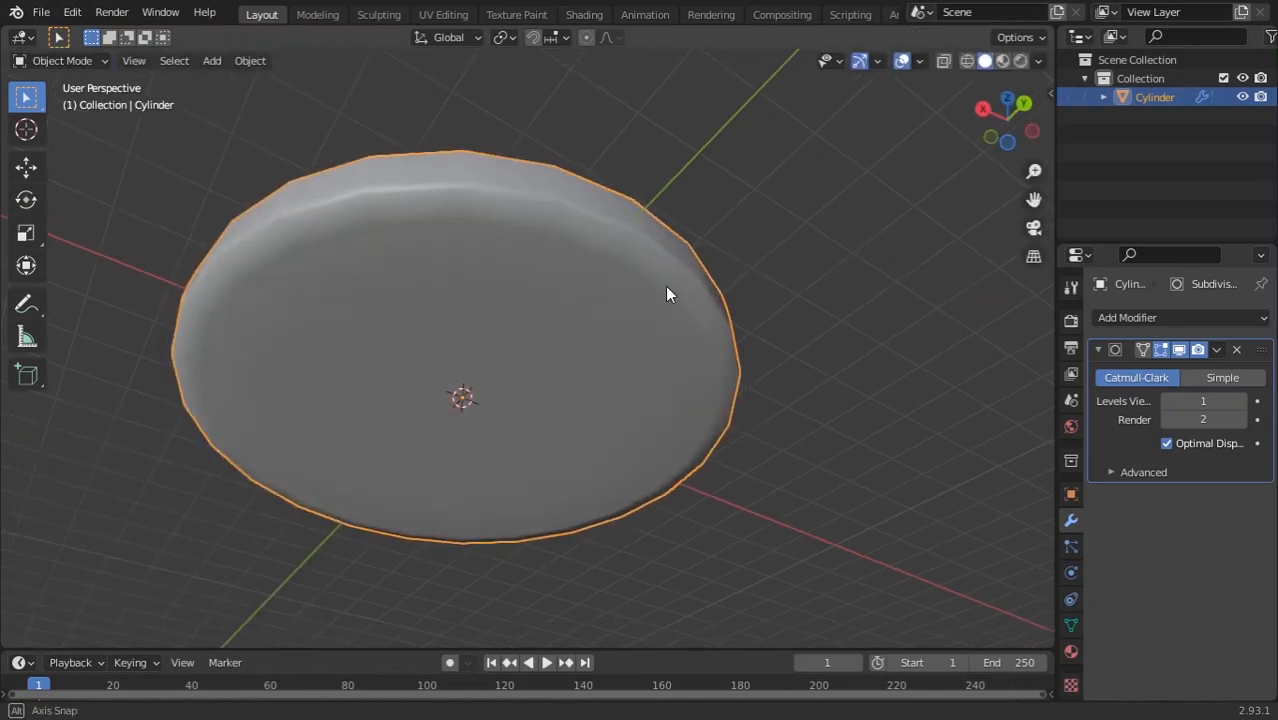
Inset the cylinder's top face by about 1.8 m and return to Object Mode.
{"action": "middle_click_drag", "start_coordinate": [670, 291], "coordinate": [628, 402]}
{"action": "key", "text": "Tab"}
{"action": "key", "text": "Tab"}
{"action": "key", "text": "Tab"}
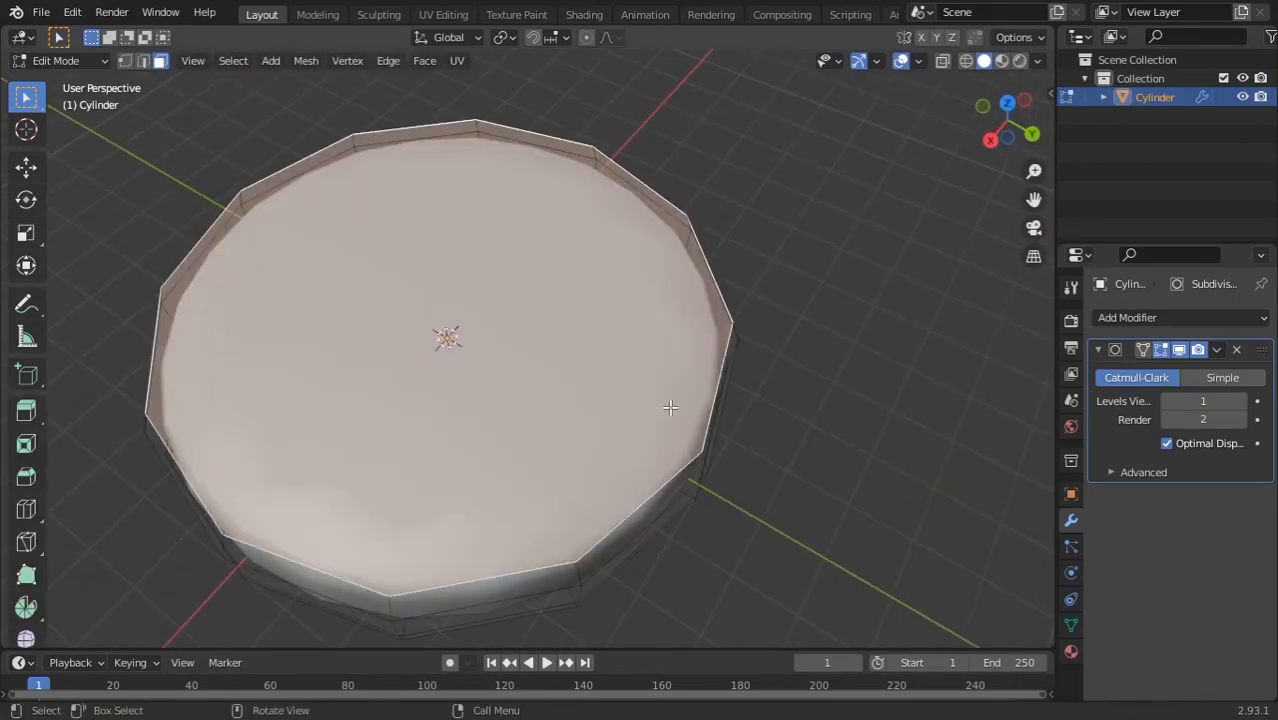
{"action": "middle_click_drag", "start_coordinate": [690, 428], "coordinate": [668, 359]}
{"action": "key", "text": "i"}
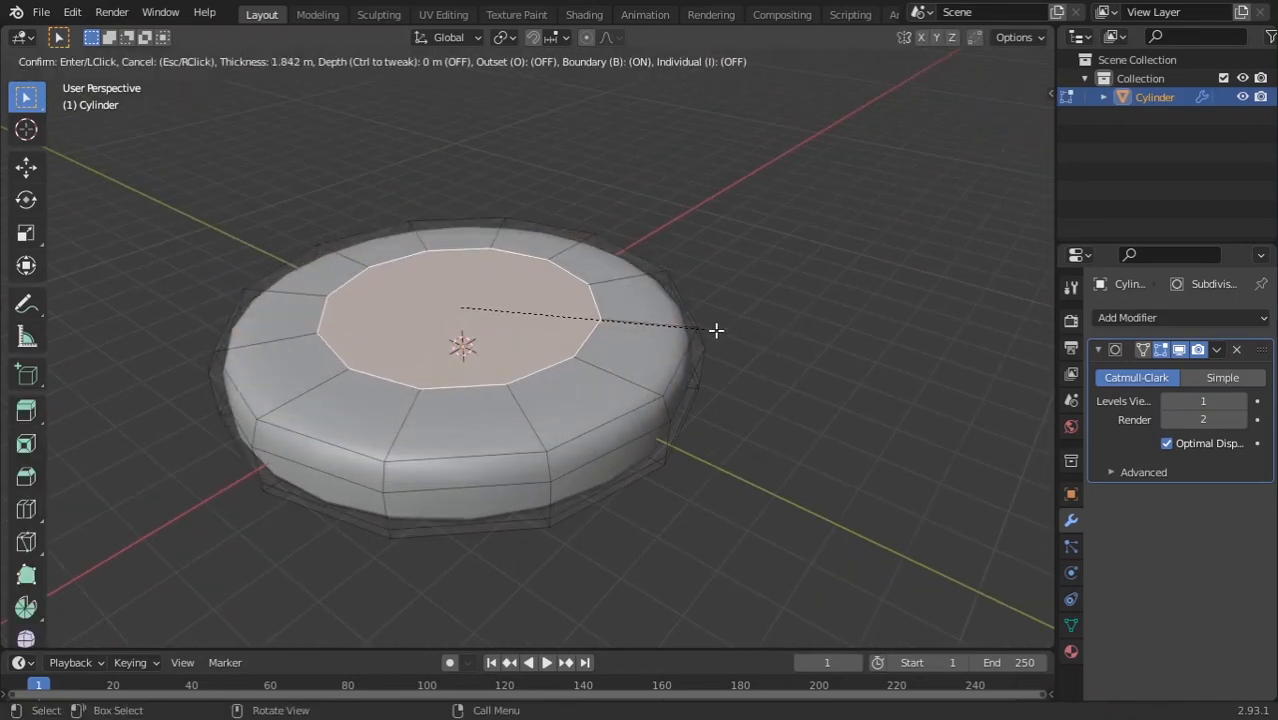
{"action": "left_click", "coordinate": [711, 326]}
{"action": "key", "text": "Tab"}
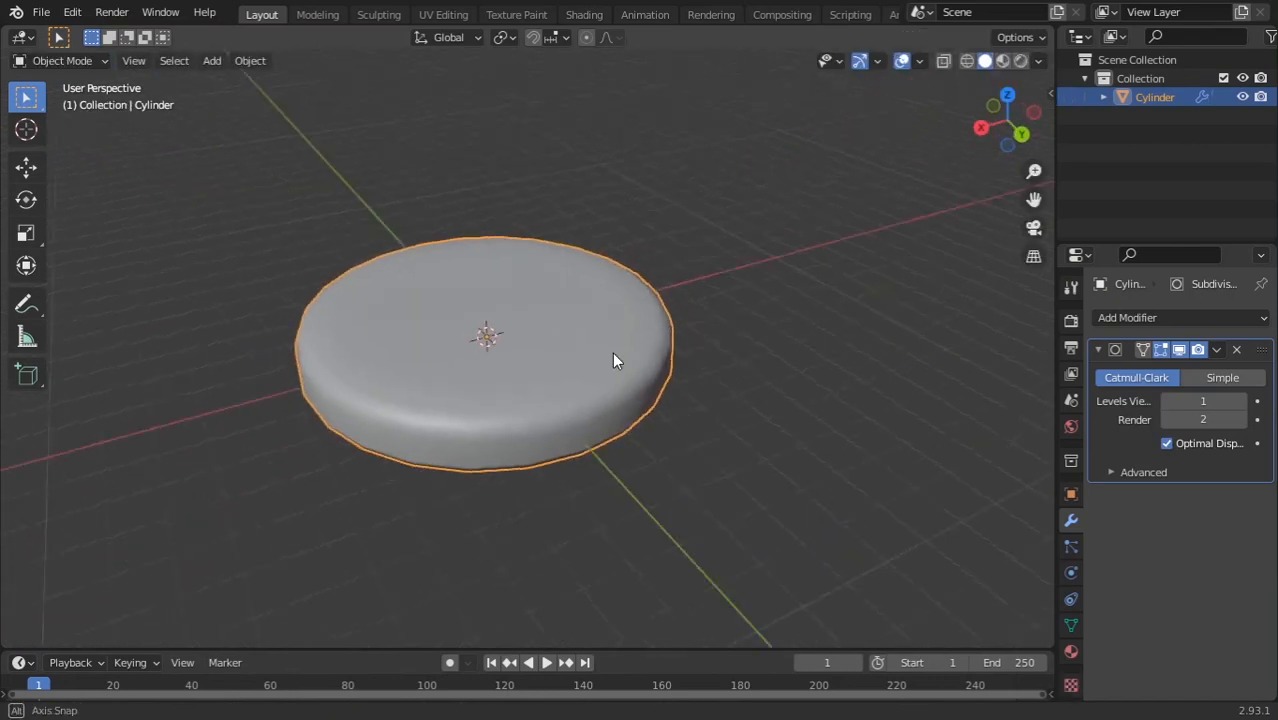
Open the add-ons preferences and search for "scre" to find the Screencast Keys add-on.
{"action": "middle_click_drag", "start_coordinate": [612, 352], "coordinate": [500, 282]}
{"action": "left_click", "coordinate": [72, 12]}
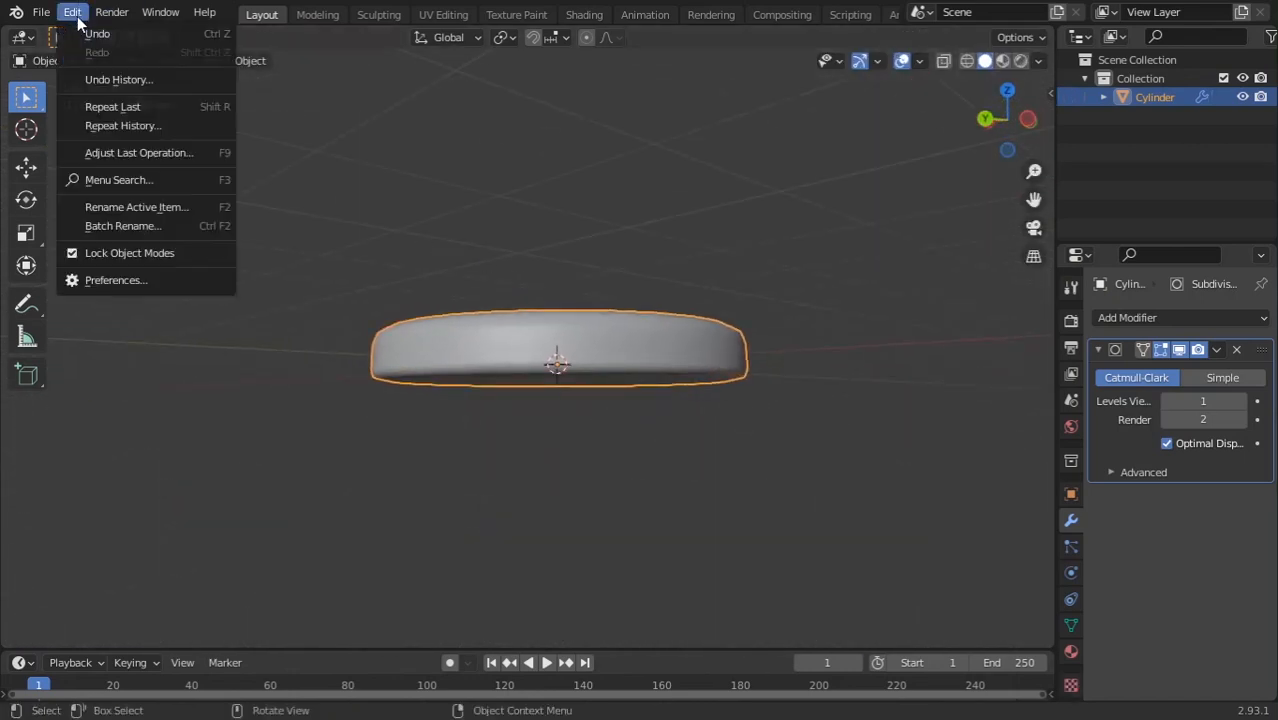
{"action": "left_click", "coordinate": [131, 279]}
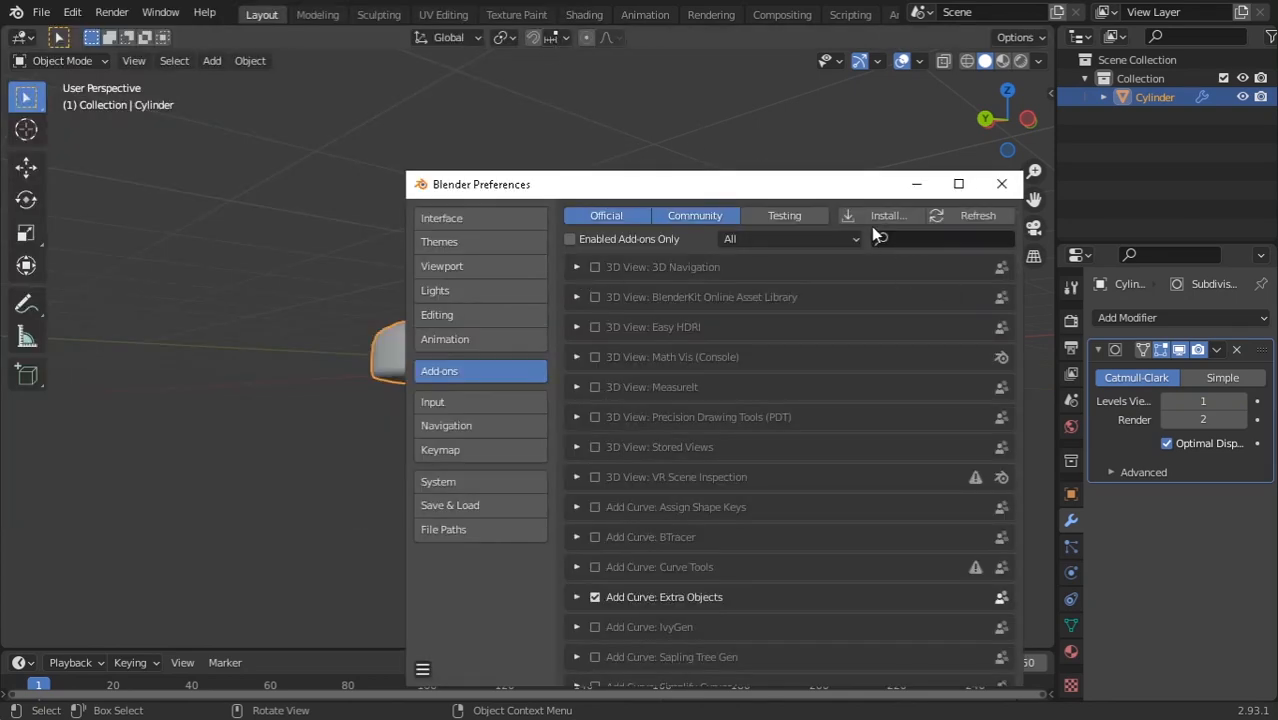
{"action": "left_click", "coordinate": [921, 238]}
{"action": "type", "text": "sc"}
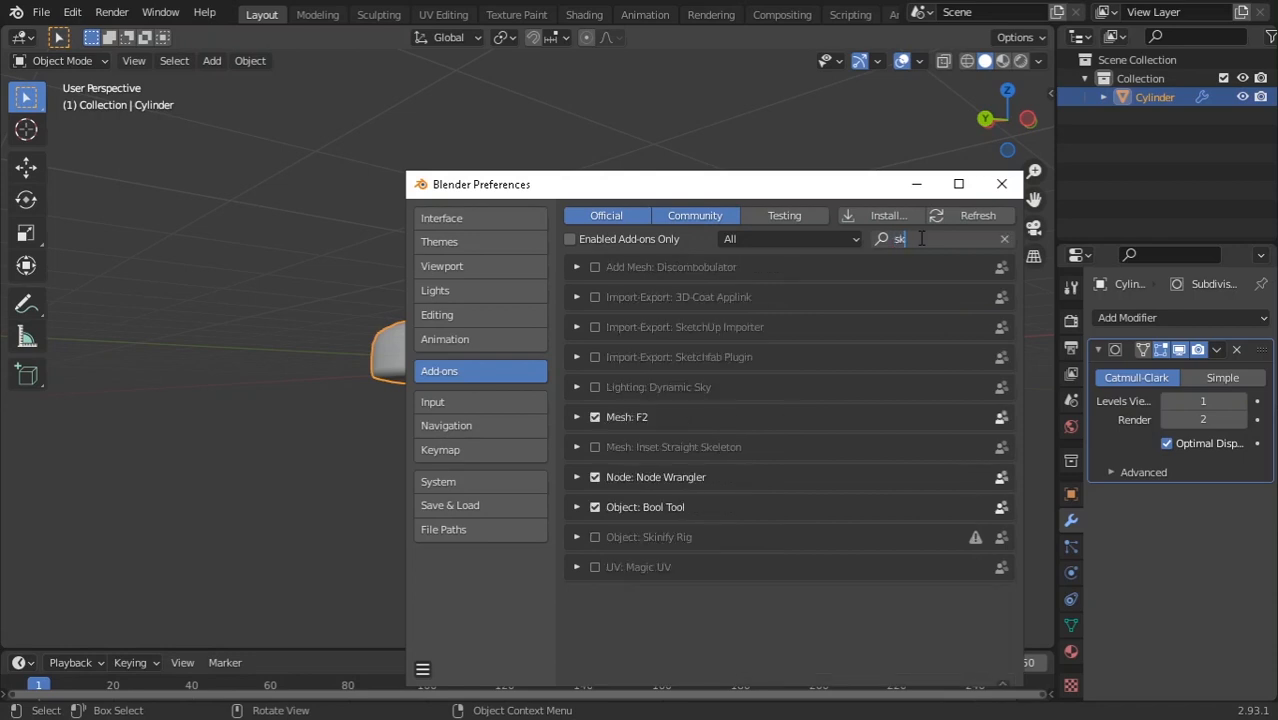
{"action": "type", "text": "re"}
{"action": "key", "text": "Return"}
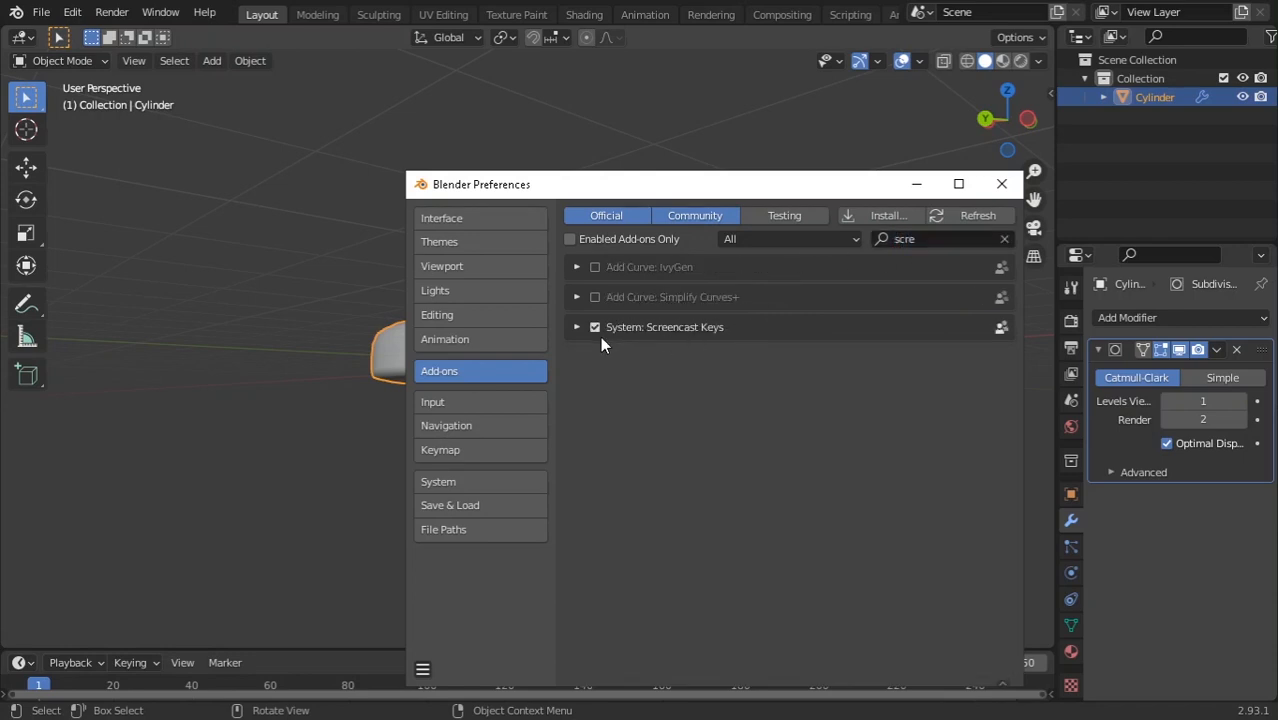
Disable and re-enable the Screencast Keys add-on, close the preferences, and try to turn on its display in the 3D viewport's sidebar.
{"action": "left_click", "coordinate": [594, 328]}
{"action": "left_click", "coordinate": [594, 327]}
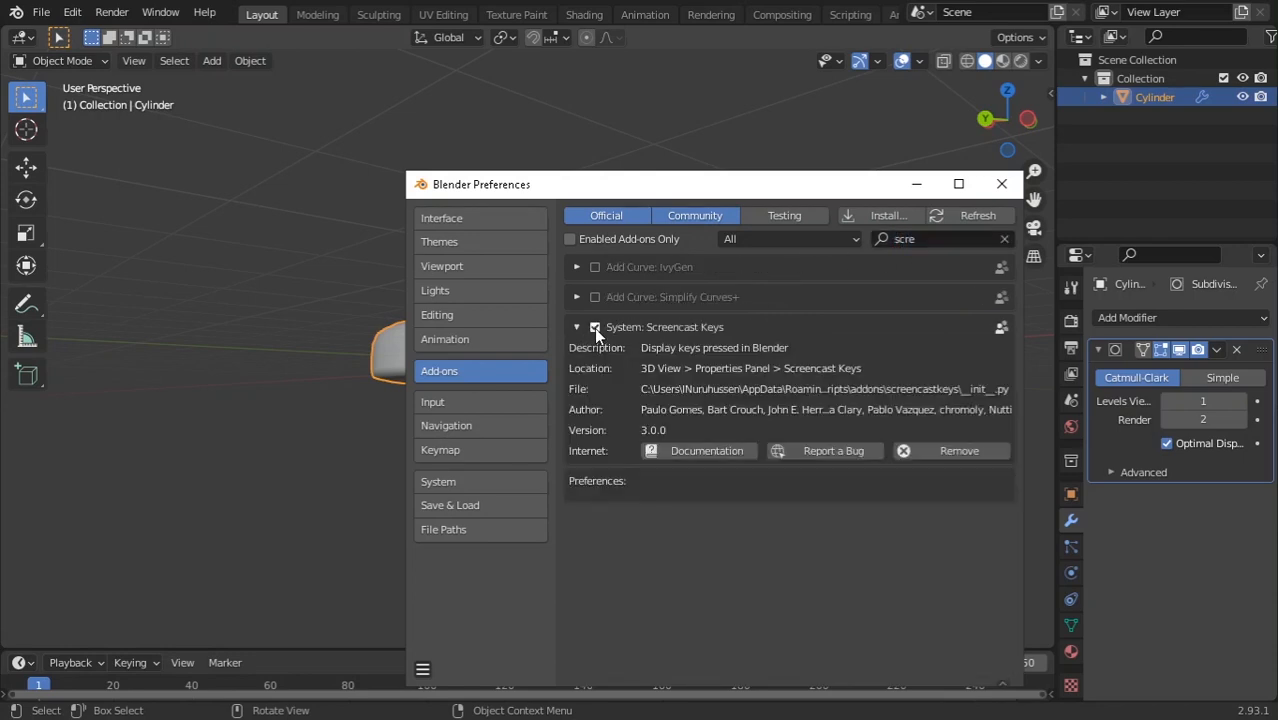
{"action": "left_click", "coordinate": [1002, 185]}
{"action": "key", "text": "n"}
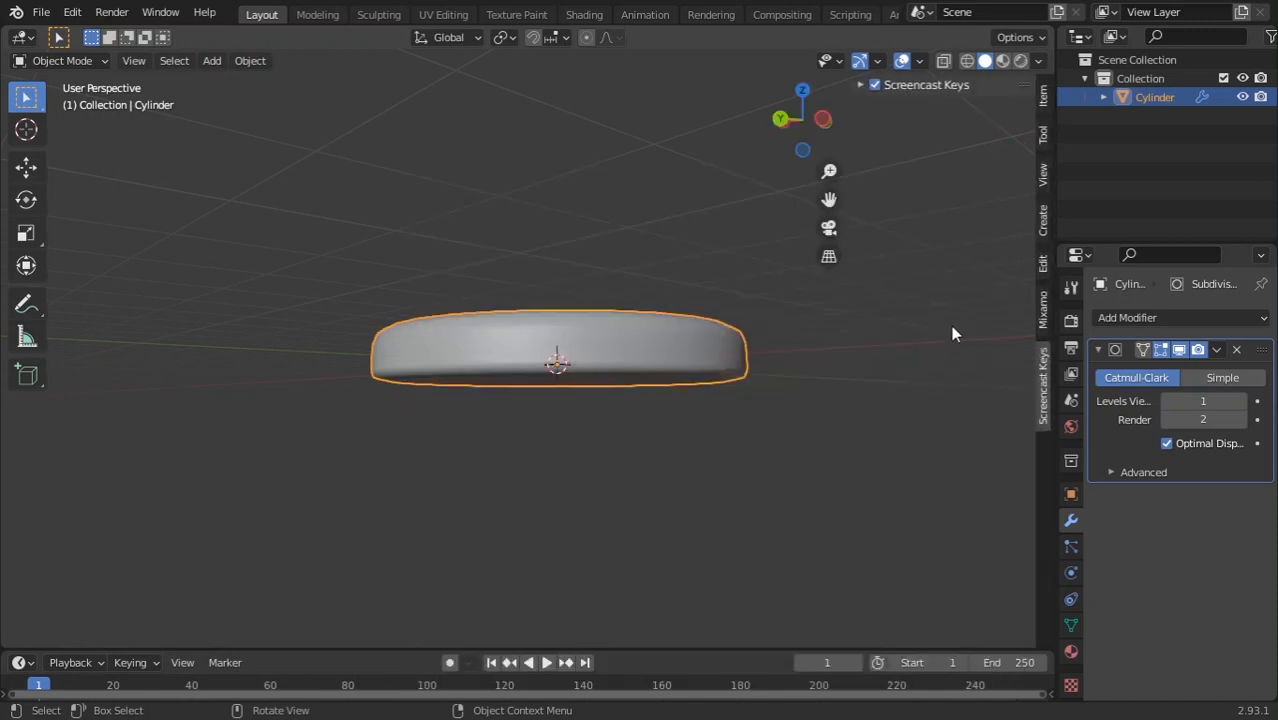
{"action": "left_click", "coordinate": [874, 86]}
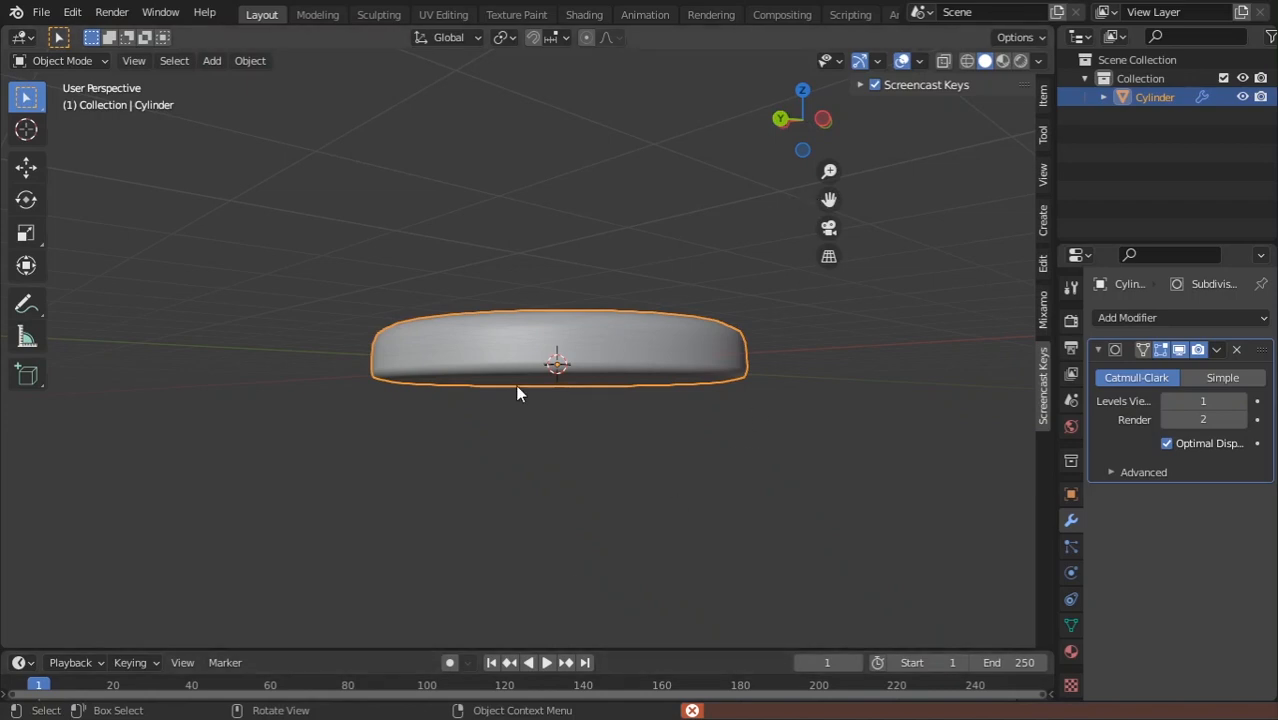
Examine the rounded biscuit shape from several angles, comparing its Edit Mode cage with the smoothed Object Mode surface.
{"action": "scroll", "coordinate": [515, 384], "scroll_direction": "down", "scroll_amount": 4}
{"action": "middle_click_drag", "start_coordinate": [480, 368], "coordinate": [486, 404]}
{"action": "scroll", "coordinate": [556, 358], "scroll_direction": "up", "scroll_amount": 6}
{"action": "middle_click_drag", "start_coordinate": [559, 355], "coordinate": [650, 377]}
{"action": "key", "text": "Tab"}
{"action": "key", "text": "Tab"}
{"action": "scroll", "coordinate": [685, 388], "scroll_direction": "up", "scroll_amount": 2}
{"action": "key", "text": "Tab"}
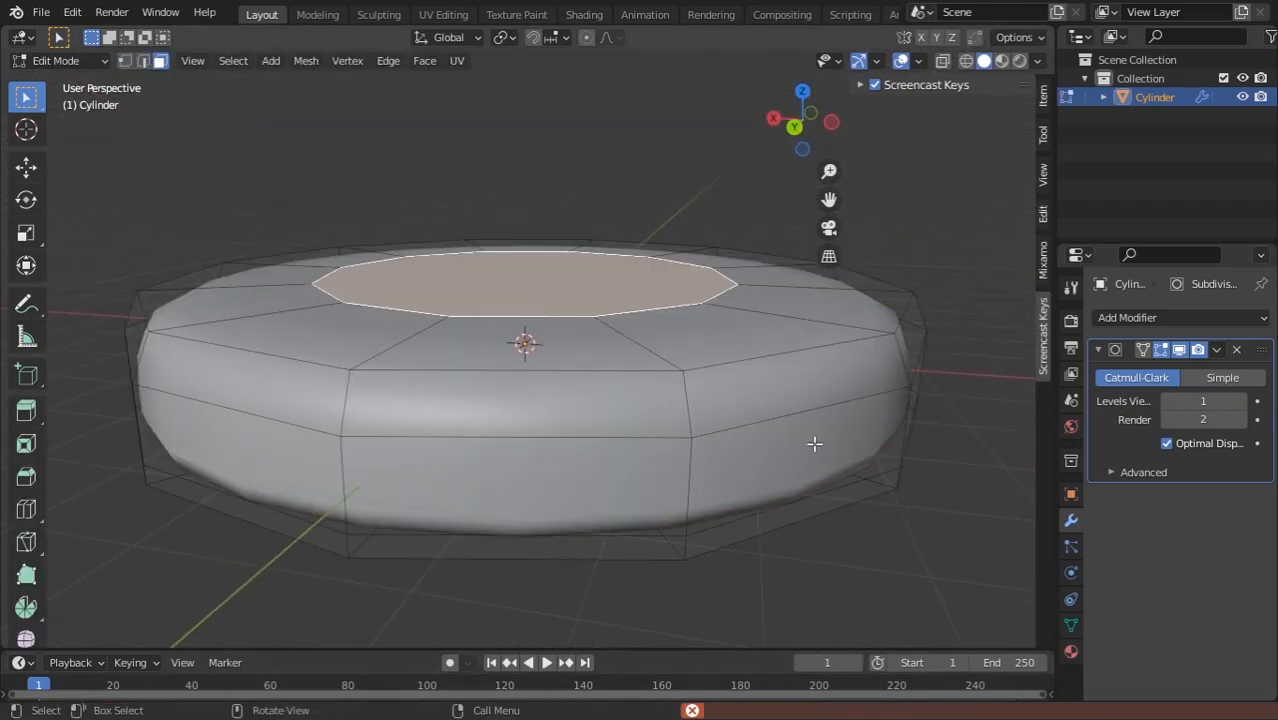
{"action": "key", "text": "Tab"}
{"action": "scroll", "coordinate": [721, 382], "scroll_direction": "down", "scroll_amount": 4}
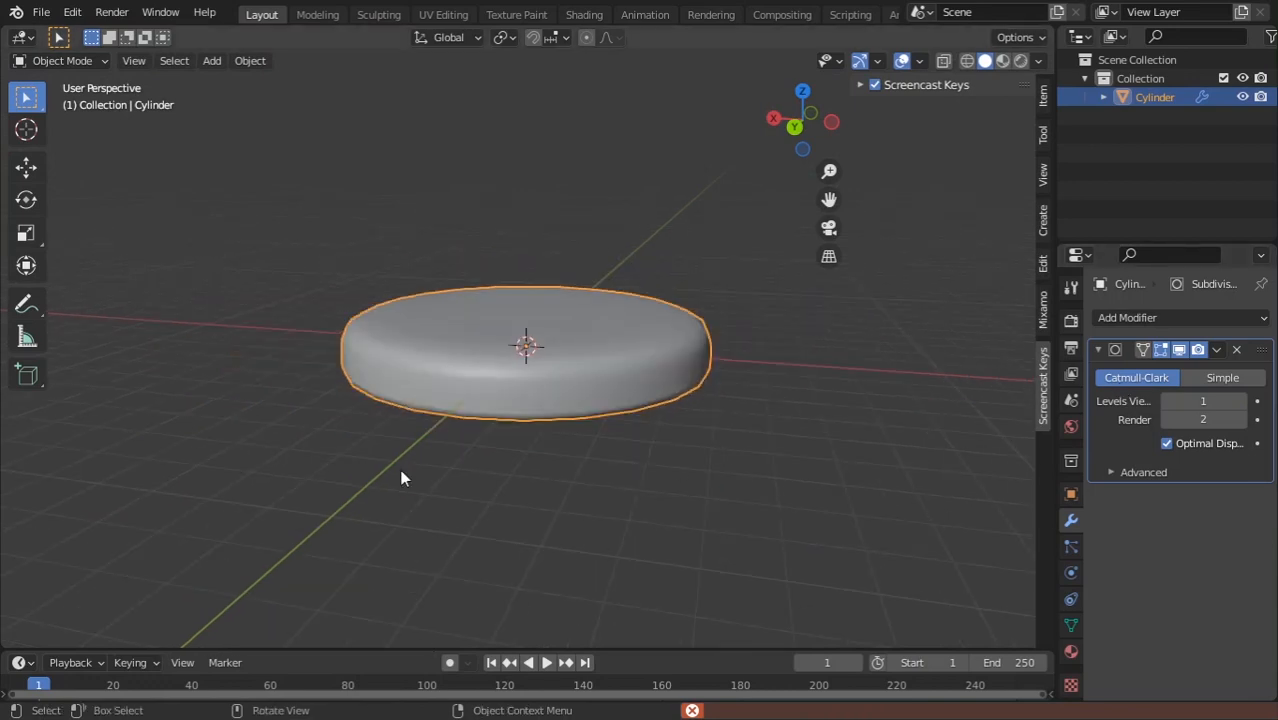
{"action": "left_click", "coordinate": [520, 535]}
{"action": "middle_click_drag", "start_coordinate": [536, 508], "coordinate": [635, 421]}
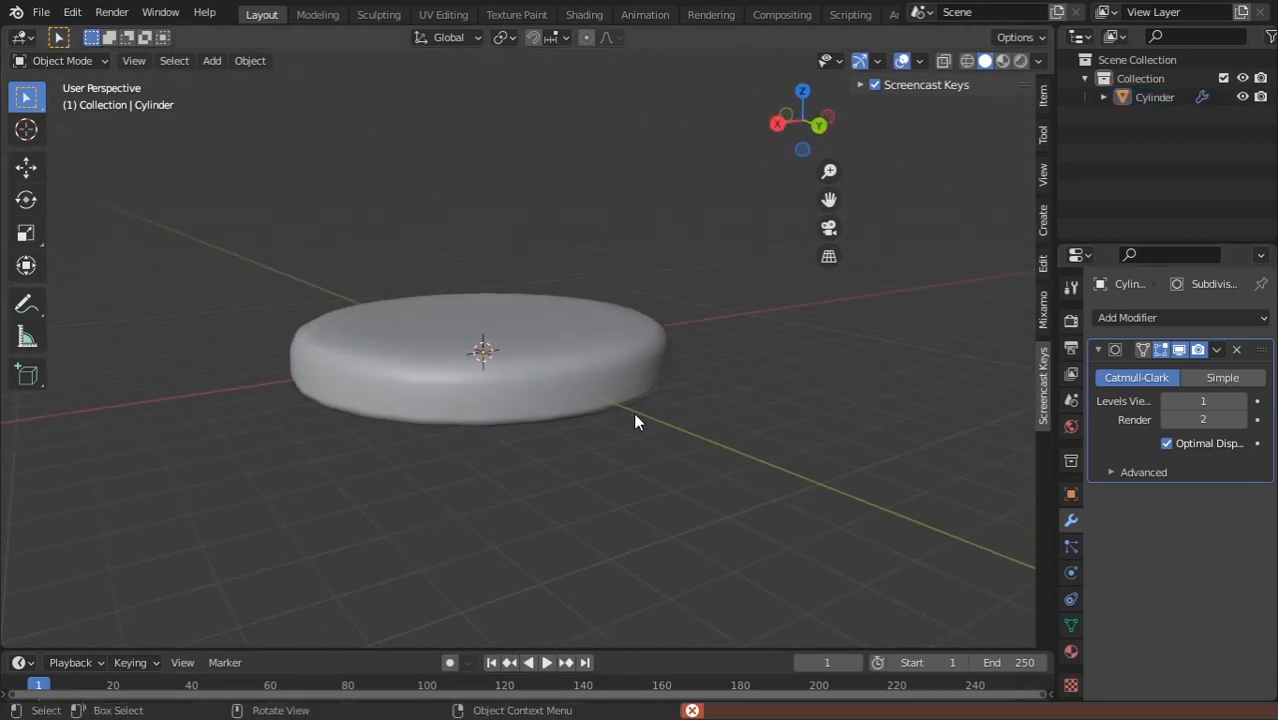
{"action": "scroll", "coordinate": [633, 412], "scroll_direction": "up", "scroll_amount": 1}
{"action": "key", "text": "Tab"}
{"action": "scroll", "coordinate": [605, 455], "scroll_direction": "up", "scroll_amount": 2}
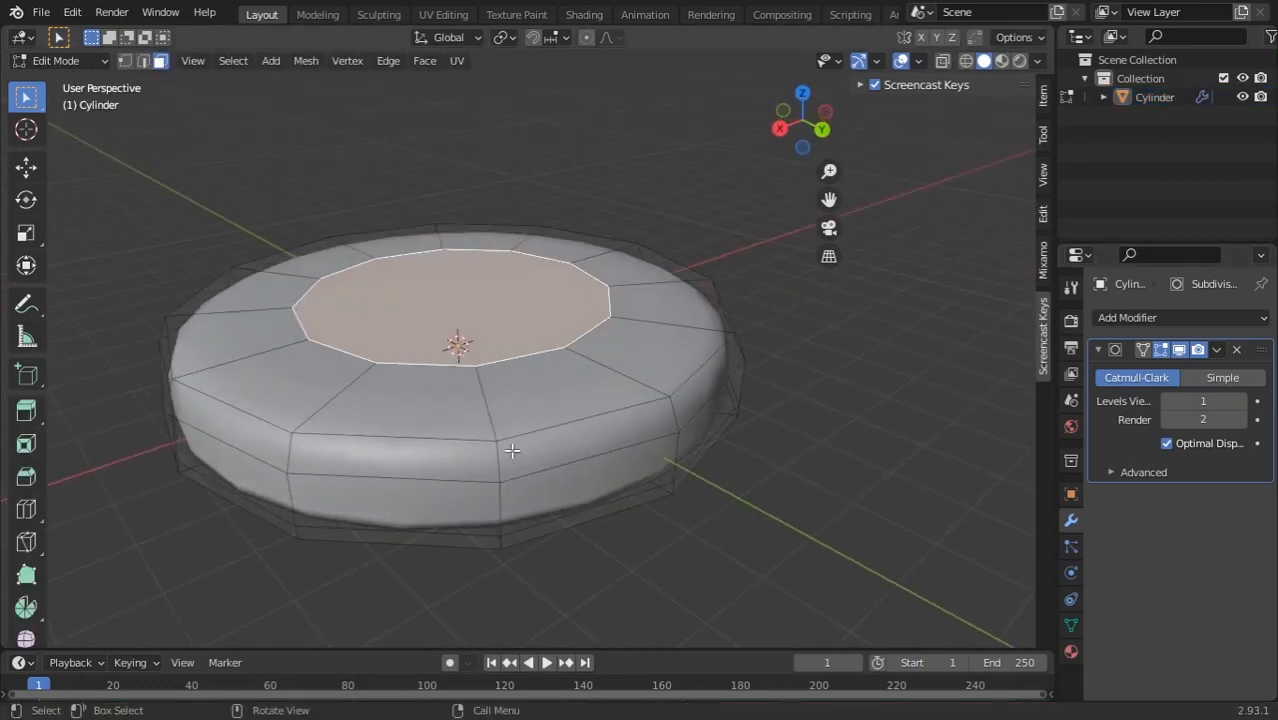
{"action": "key", "text": "Tab"}
{"action": "key", "text": "Tab"}
{"action": "key", "text": "Tab"}
{"action": "middle_click_drag", "start_coordinate": [171, 306], "coordinate": [467, 364]}
{"action": "key", "text": "Tab"}
{"action": "key", "text": "Tab"}
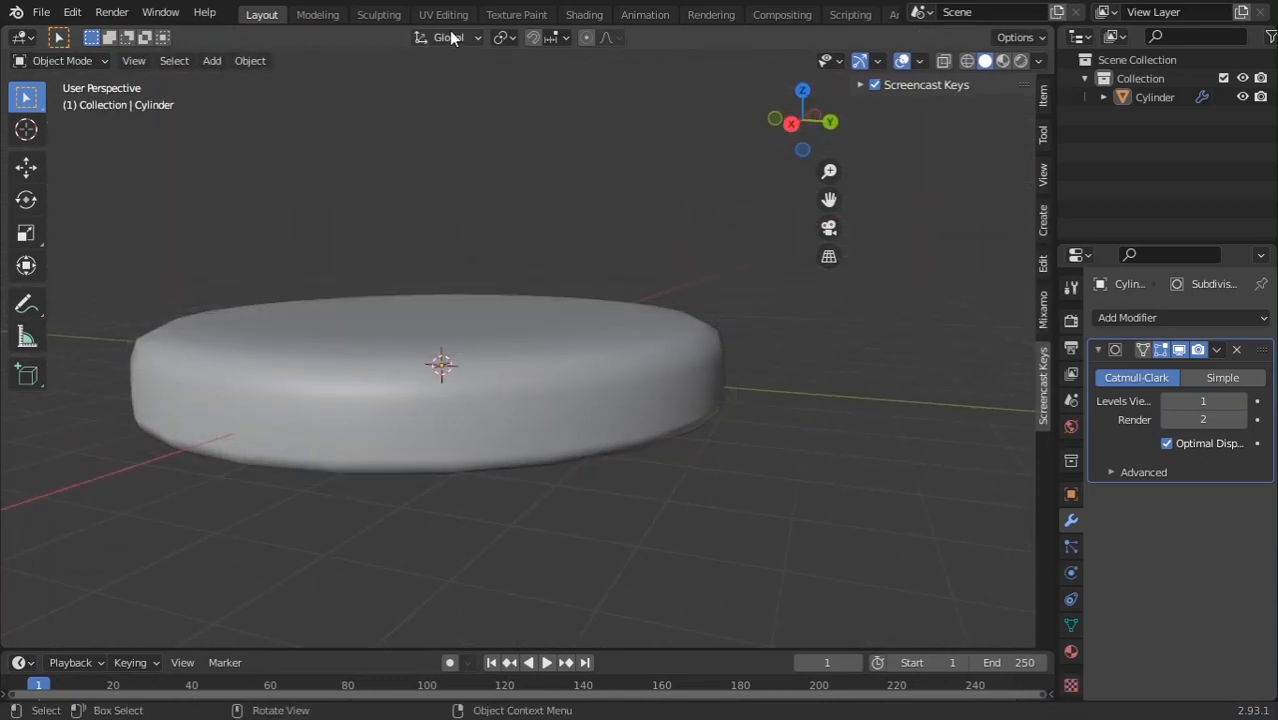
Switch to the Shading workspace and create a new material for the cylinder.
{"action": "left_click", "coordinate": [588, 17]}
{"action": "scroll", "coordinate": [582, 221], "scroll_direction": "down", "scroll_amount": 5}
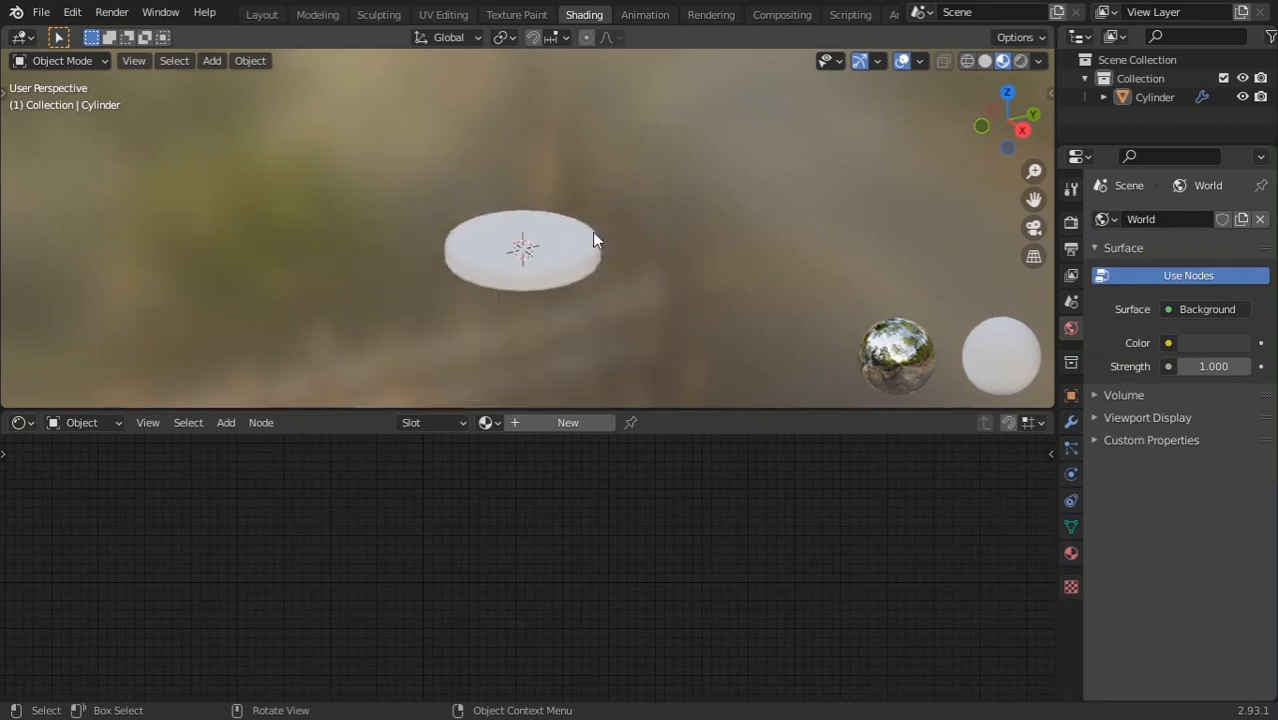
{"action": "mouse_move", "coordinate": [592, 233]}
{"action": "middle_mouse_down"}
{"action": "mouse_move", "coordinate": [677, 329]}
{"action": "mouse_move", "coordinate": [735, 217]}
{"action": "middle_mouse_up"}
{"action": "scroll", "coordinate": [684, 290], "scroll_direction": "up", "scroll_amount": 3}
{"action": "scroll", "coordinate": [698, 298], "scroll_direction": "up", "scroll_amount": 2}
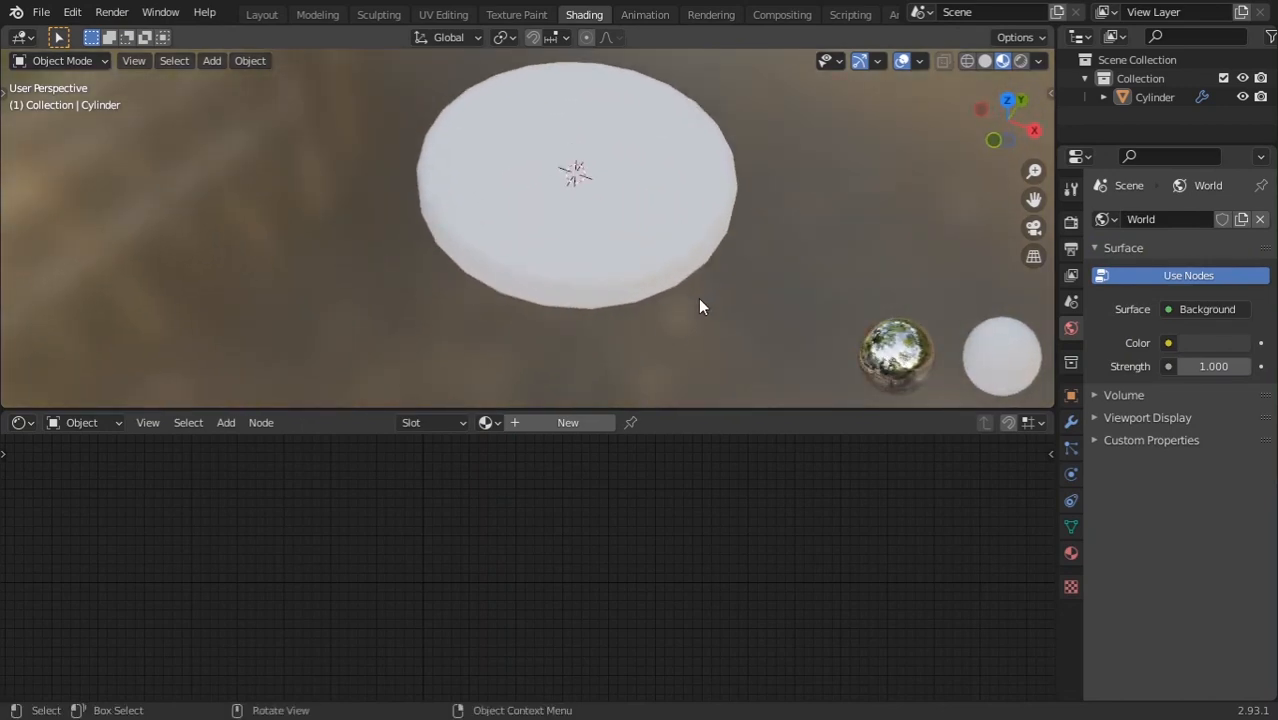
{"action": "middle_click_drag", "start_coordinate": [632, 192], "coordinate": [614, 307], "text": "shift"}
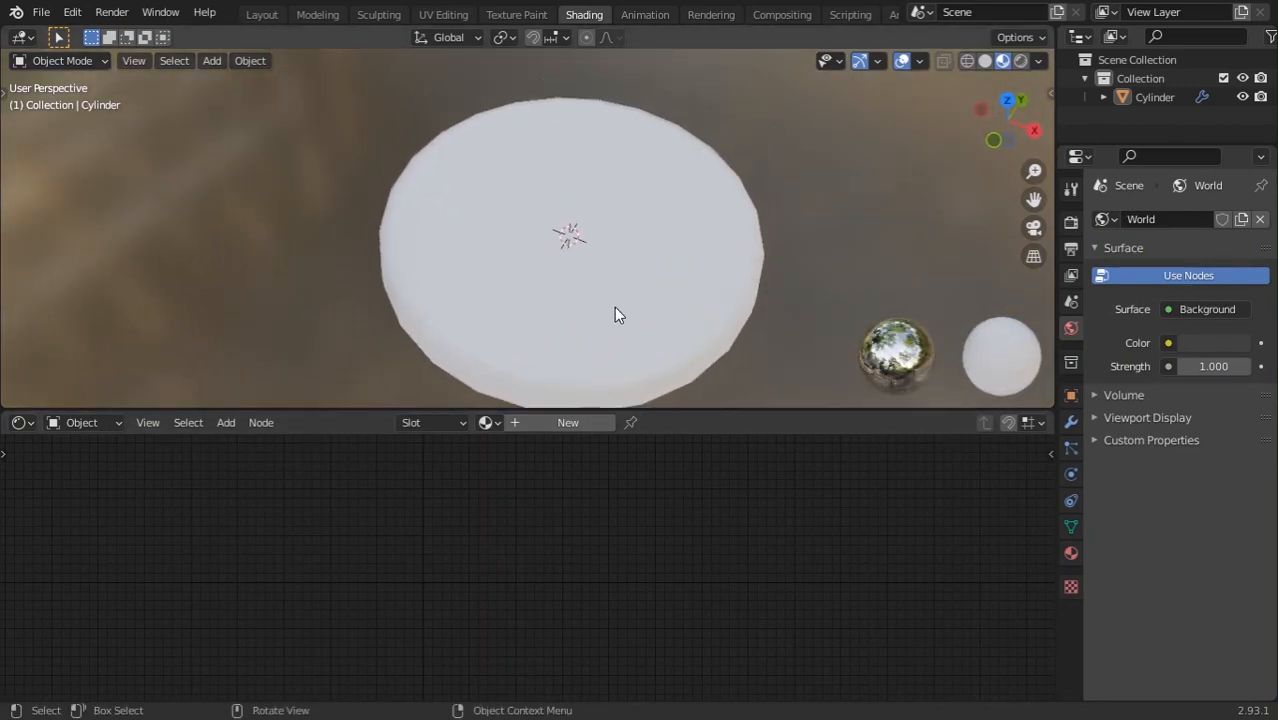
{"action": "left_click", "coordinate": [572, 422]}
{"action": "middle_click_drag", "start_coordinate": [630, 532], "coordinate": [698, 555]}
{"action": "scroll", "coordinate": [698, 555], "scroll_direction": "up", "scroll_amount": 2}
{"action": "scroll", "coordinate": [643, 365], "scroll_direction": "down", "scroll_amount": 1}
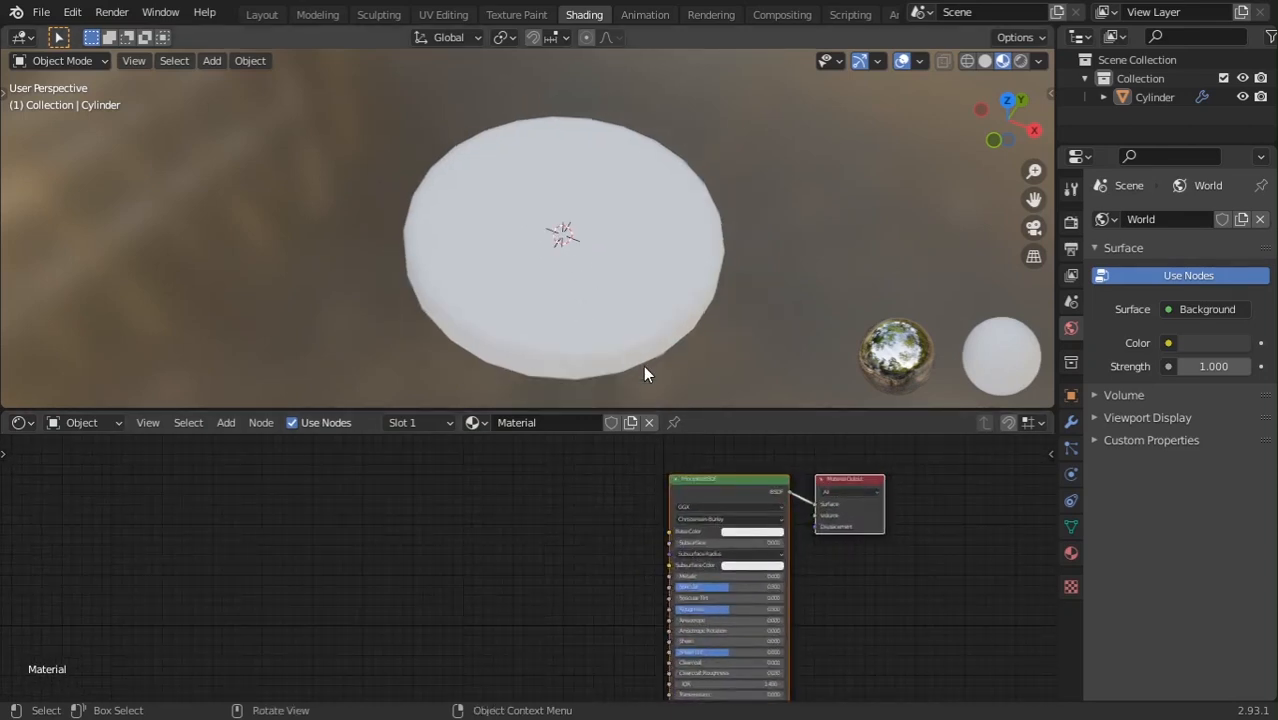
Switch to the PureRef board and examine the Oreo reference photos for the biscuit's embossed pattern and dark colour.
{"action": "key", "text": "alt+Tab"}
{"action": "key", "text": "alt+Tab"}
{"action": "key", "text": "alt+Tab"}
{"action": "key", "text": "alt+Tab"}
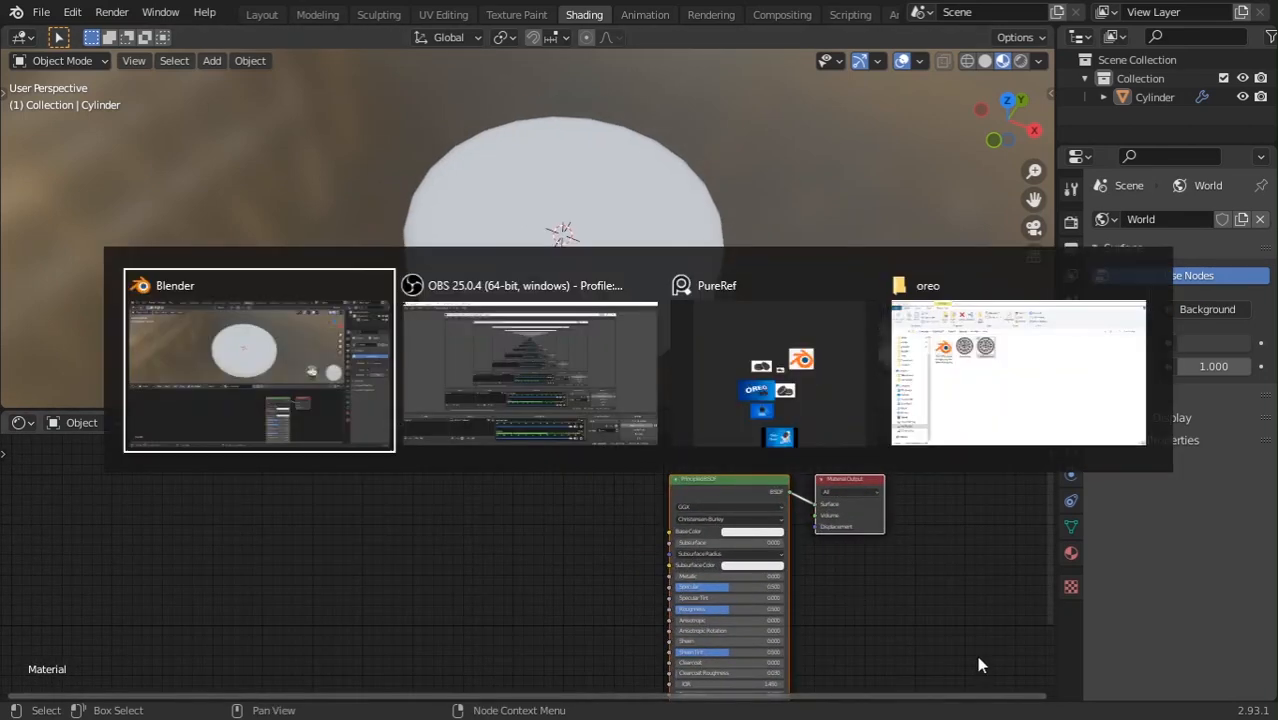
{"action": "left_click", "coordinate": [1250, 687]}
{"action": "scroll", "coordinate": [860, 398], "scroll_direction": "up", "scroll_amount": 3}
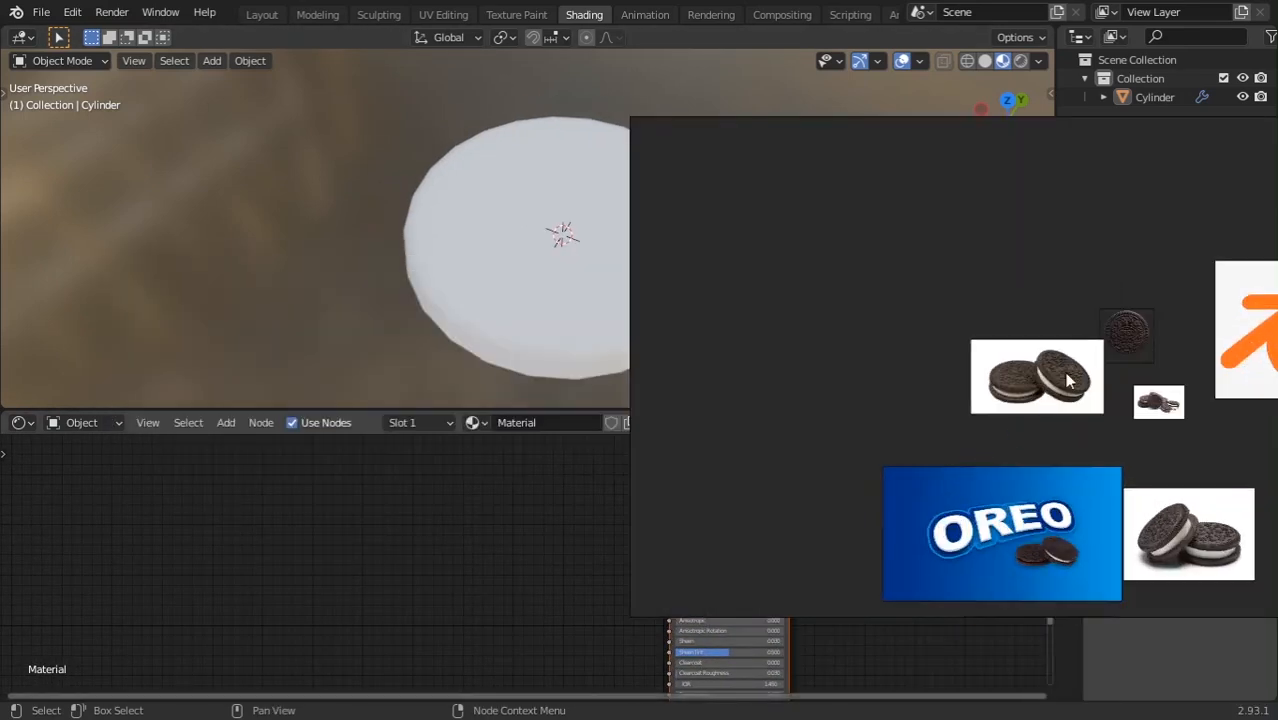
{"action": "scroll", "coordinate": [957, 494], "scroll_direction": "down", "scroll_amount": 1}
{"action": "middle_click_drag", "start_coordinate": [957, 494], "coordinate": [907, 442]}
{"action": "scroll", "coordinate": [907, 442], "scroll_direction": "up", "scroll_amount": 2}
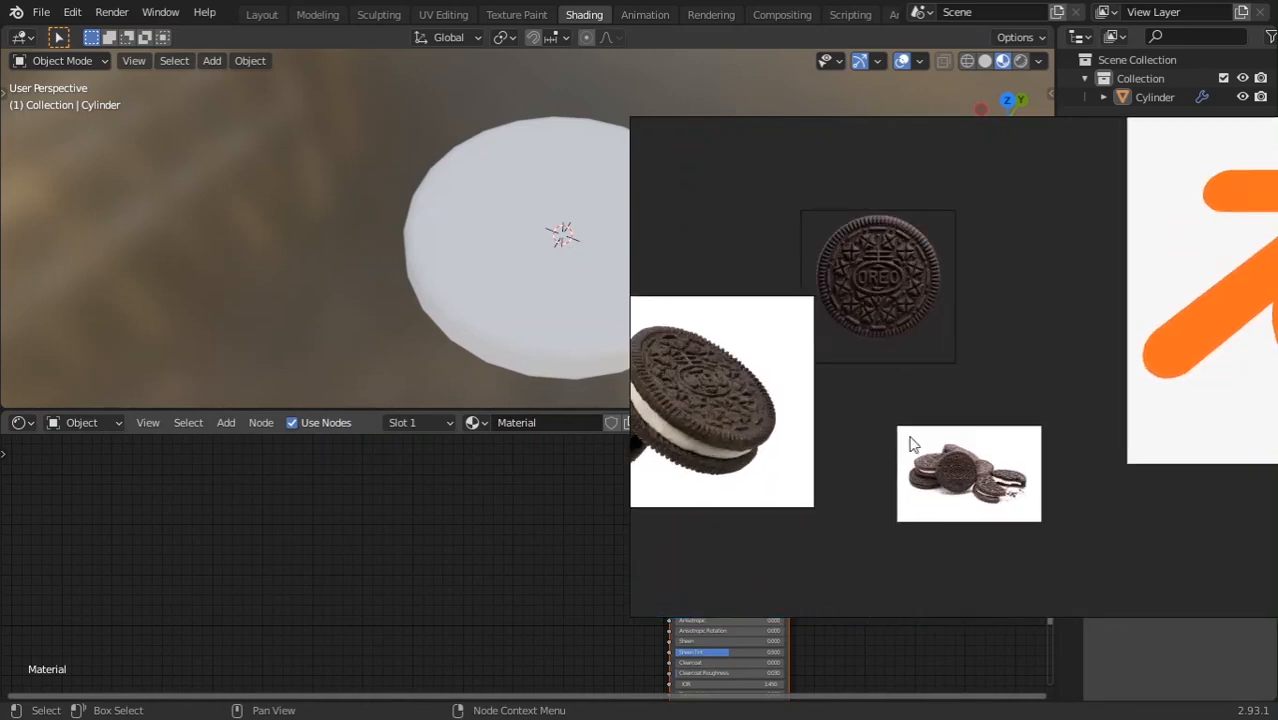
{"action": "scroll", "coordinate": [1007, 522], "scroll_direction": "up", "scroll_amount": 3}
{"action": "scroll", "coordinate": [1035, 424], "scroll_direction": "down", "scroll_amount": 4}
{"action": "middle_click_drag", "start_coordinate": [1035, 424], "coordinate": [1022, 347]}
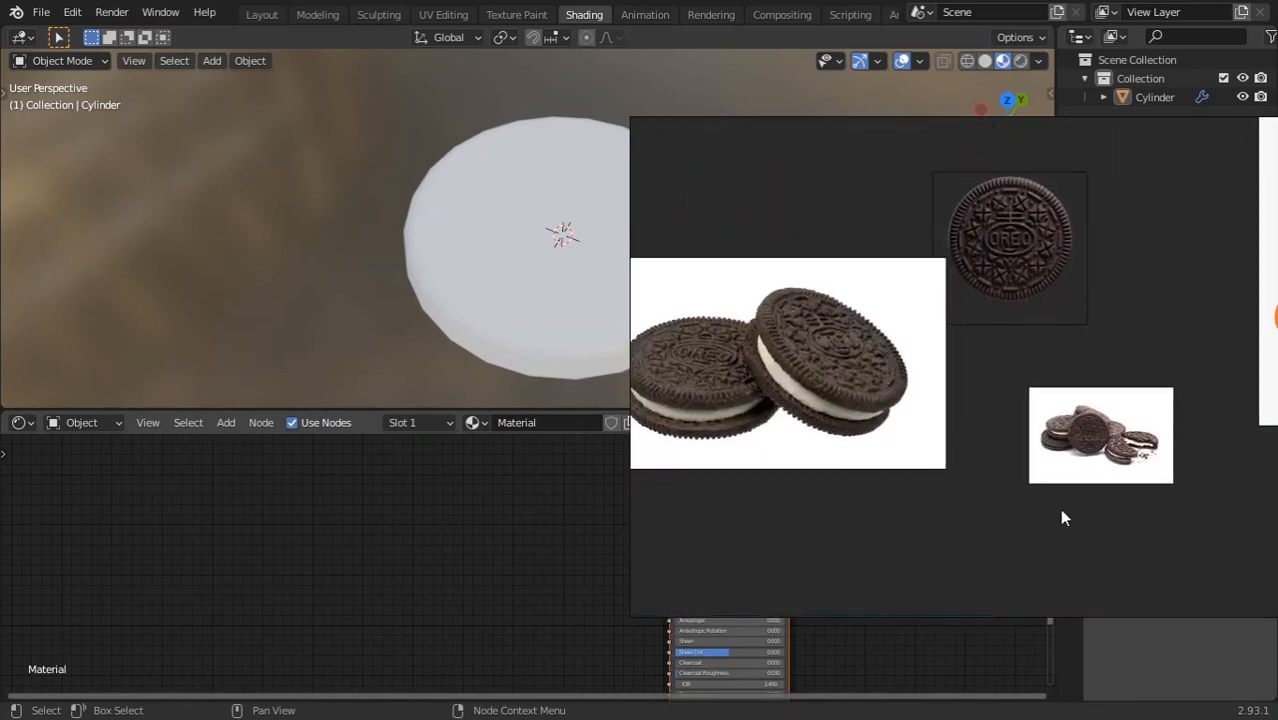
Move the reference board clear of the 3D viewport and node editor, and switch the viewport to Solid shading.
{"action": "right_click_drag", "start_coordinate": [848, 358], "coordinate": [1276, 446]}
{"action": "scroll", "coordinate": [751, 531], "scroll_direction": "down", "scroll_amount": 3}
{"action": "middle_click_drag", "start_coordinate": [489, 557], "coordinate": [545, 516], "text": "shift"}
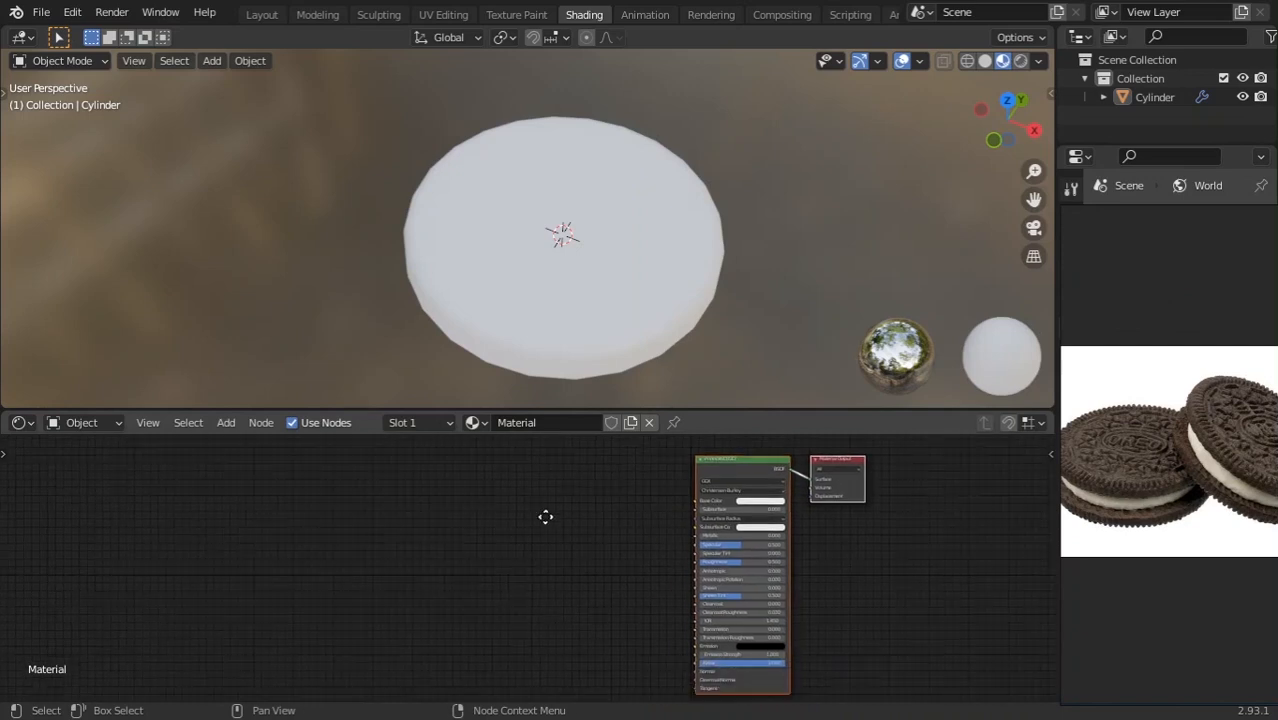
{"action": "middle_click_drag", "start_coordinate": [477, 632], "coordinate": [633, 536], "text": "shift"}
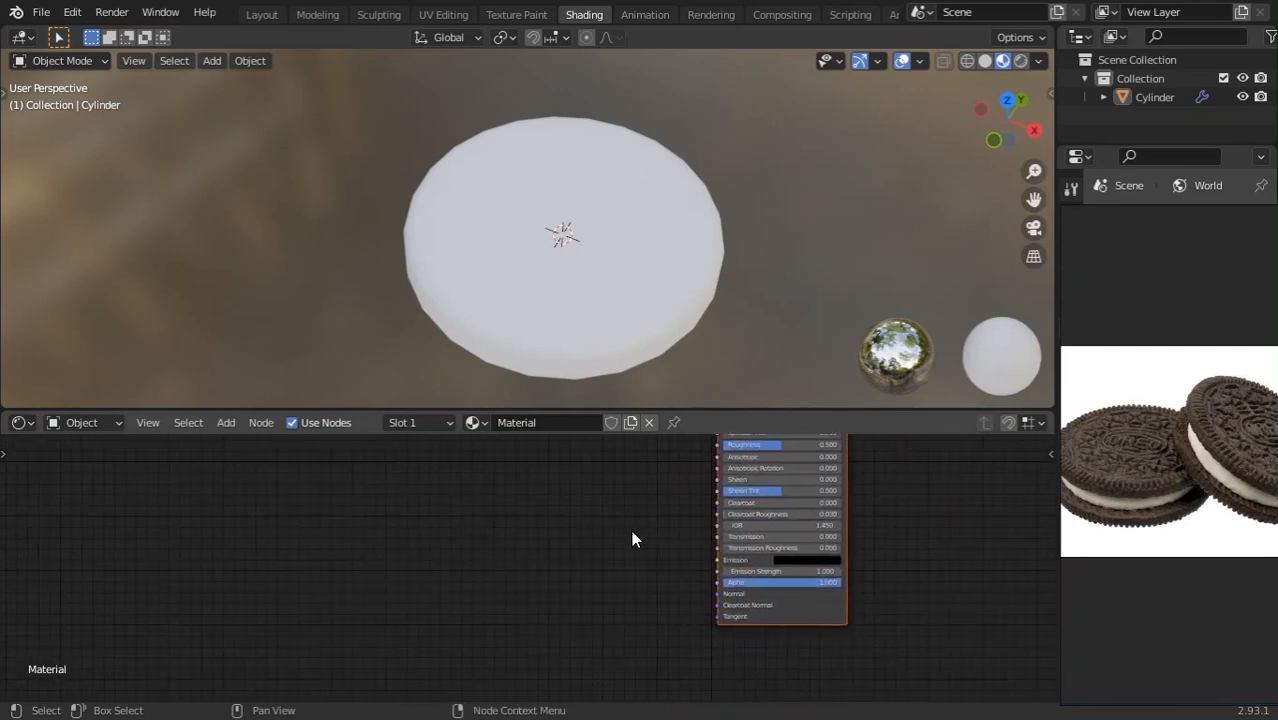
{"action": "scroll", "coordinate": [577, 265], "scroll_direction": "down", "scroll_amount": 2}
{"action": "middle_click_drag", "start_coordinate": [577, 265], "coordinate": [693, 237]}
{"action": "left_click", "coordinate": [985, 61]}
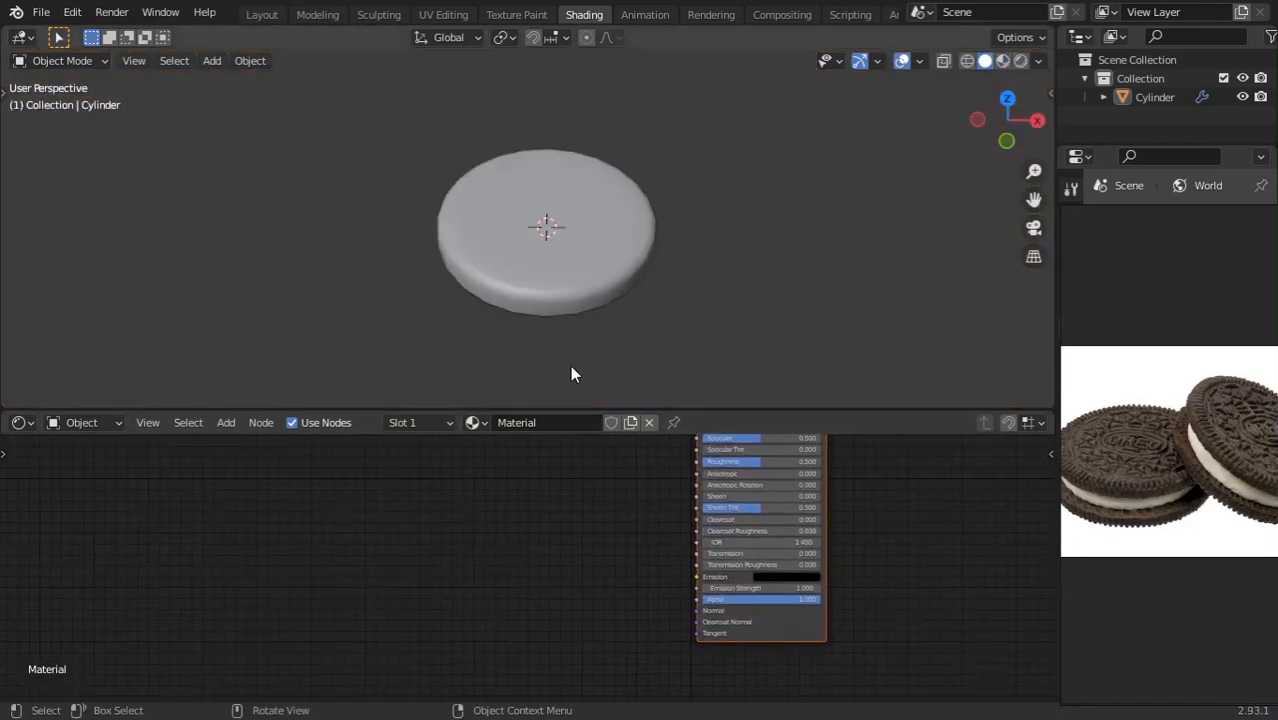
{"action": "scroll", "coordinate": [1238, 507], "scroll_direction": "up", "scroll_amount": 4}
{"action": "middle_click_drag", "start_coordinate": [1195, 366], "coordinate": [1217, 470]}
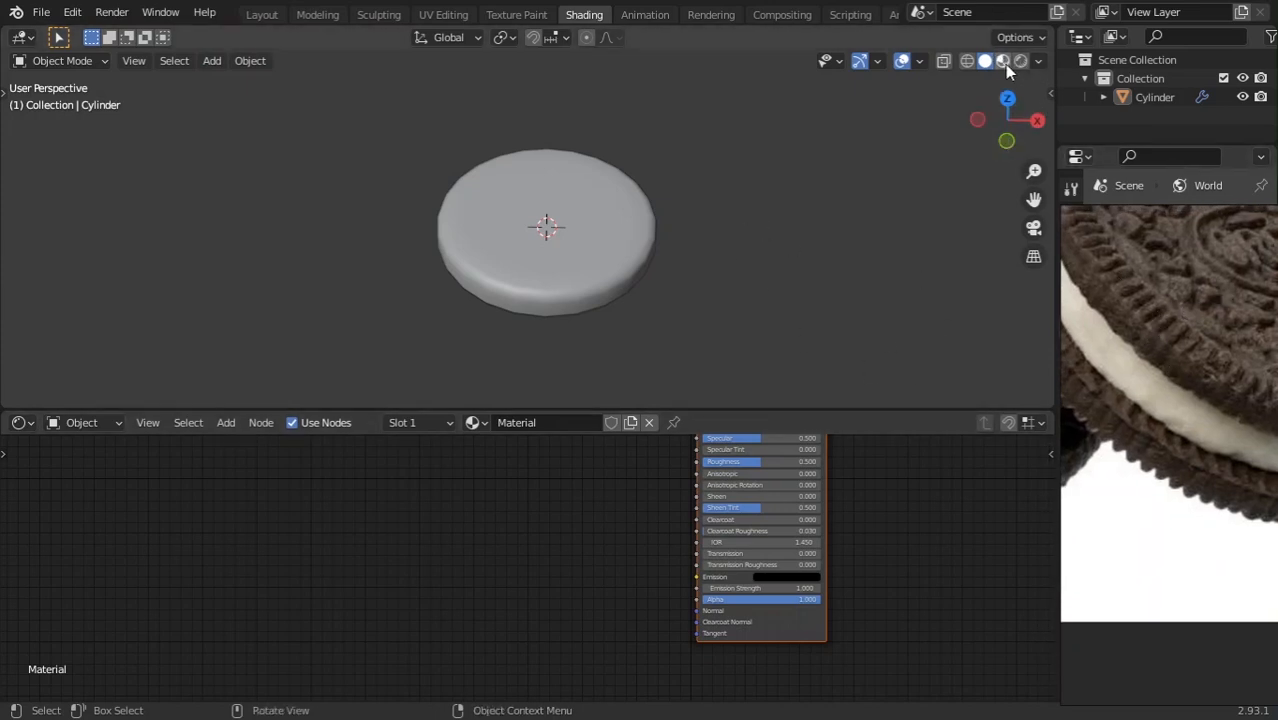
Add a Displacement node and connect its output to the Displacement input of the Material Output.
{"action": "scroll", "coordinate": [687, 559], "scroll_direction": "down", "scroll_amount": 5}
{"action": "middle_click_drag", "start_coordinate": [569, 546], "coordinate": [524, 641]}
{"action": "scroll", "coordinate": [510, 627], "scroll_direction": "up", "scroll_amount": 4}
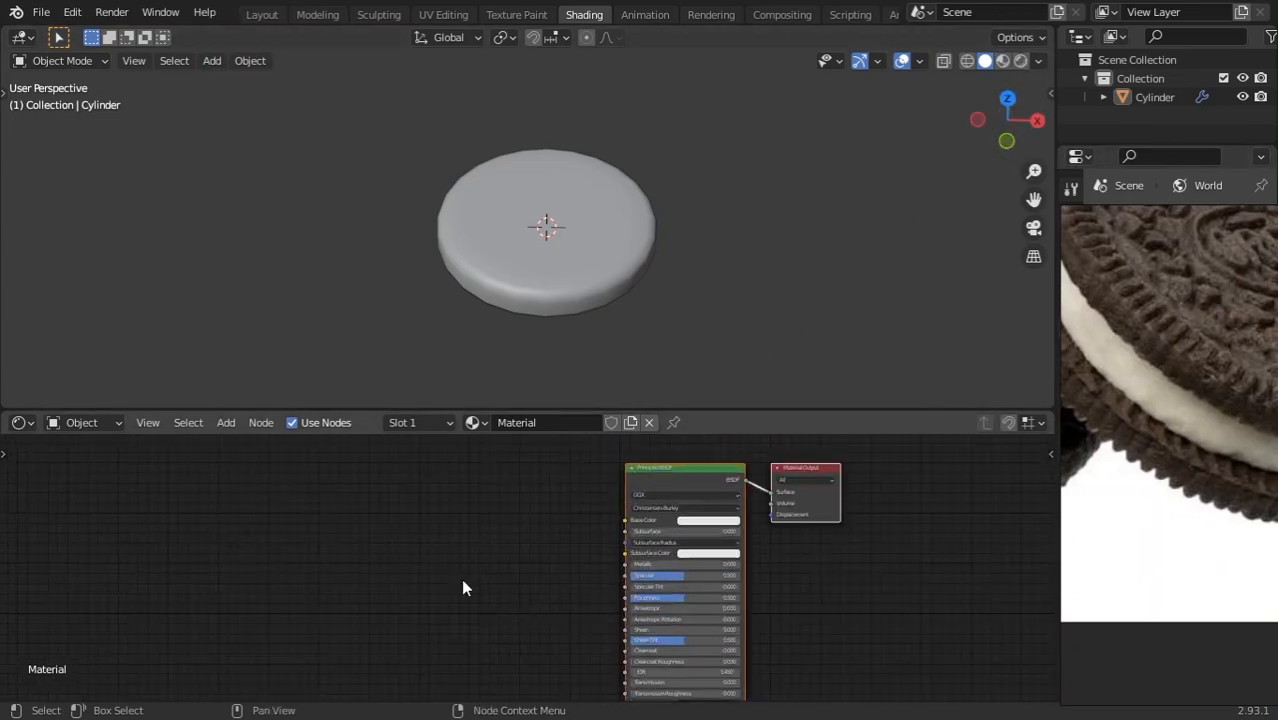
{"action": "key", "text": "shift+a"}
{"action": "key", "text": "shift+a"}
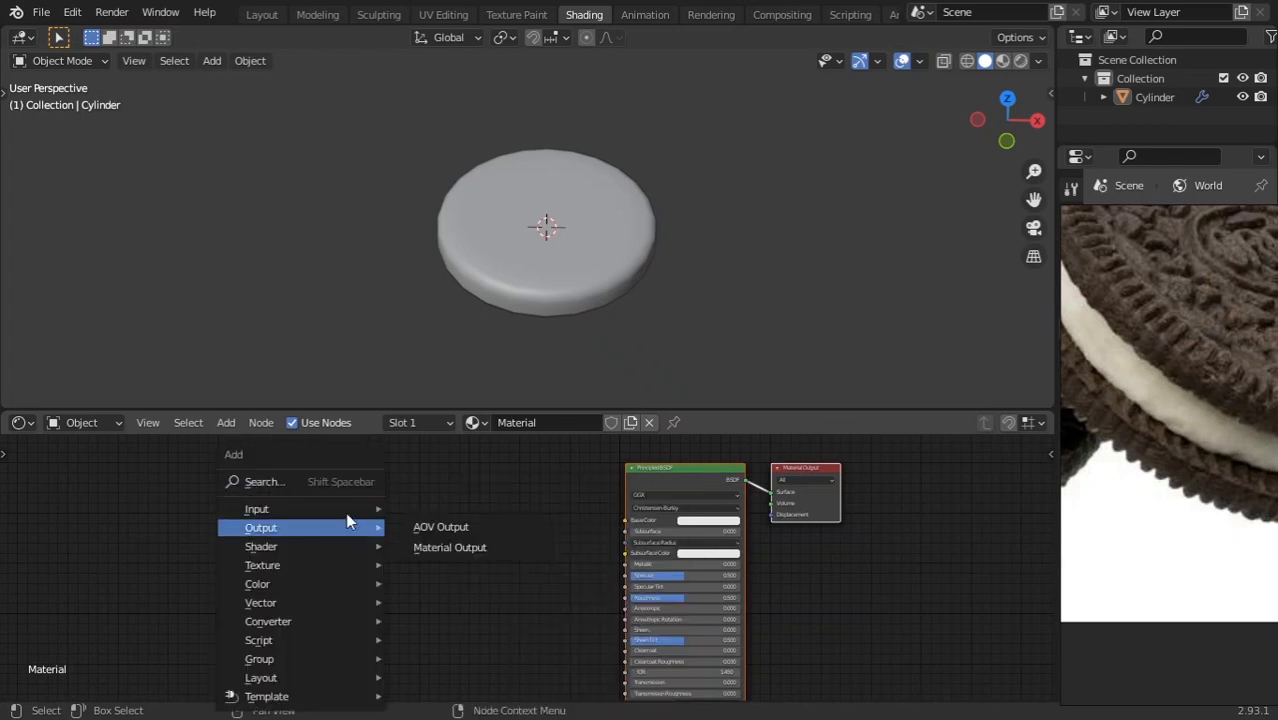
{"action": "mouse_move", "coordinate": [300, 509]}
{"action": "left_click", "coordinate": [330, 486]}
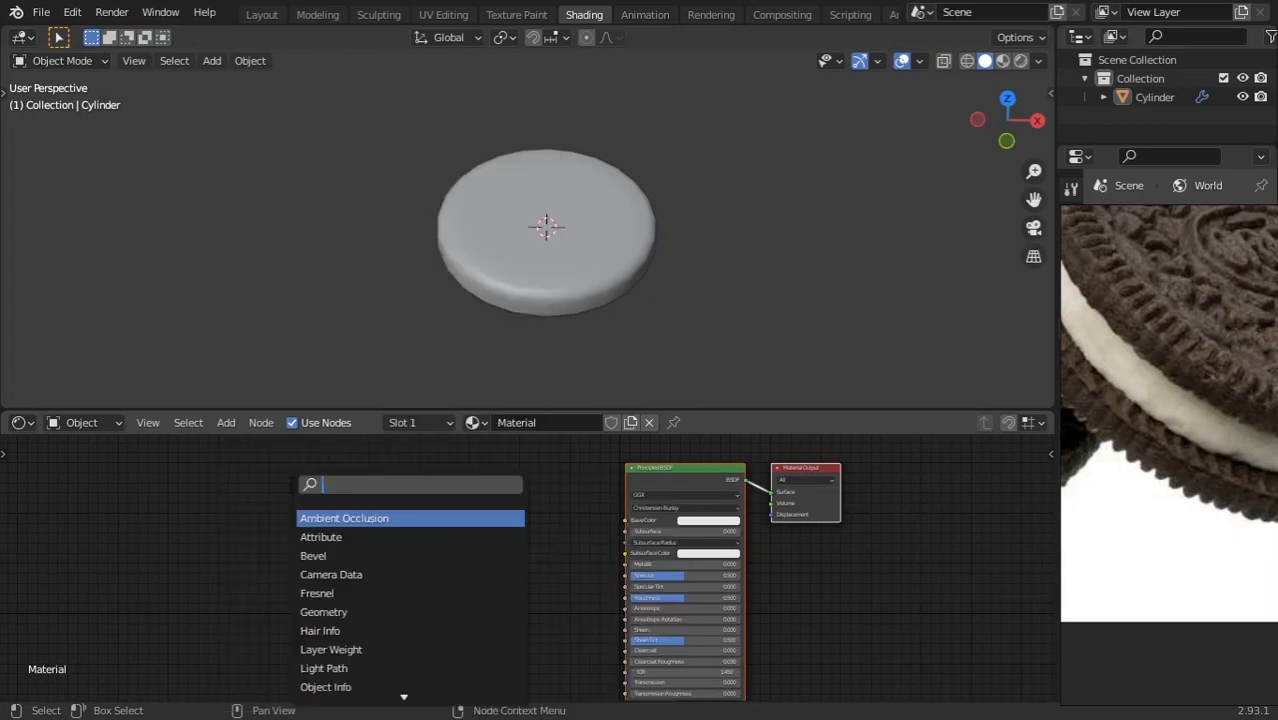
{"action": "type", "text": "dis"}
{"action": "key", "text": "Return"}
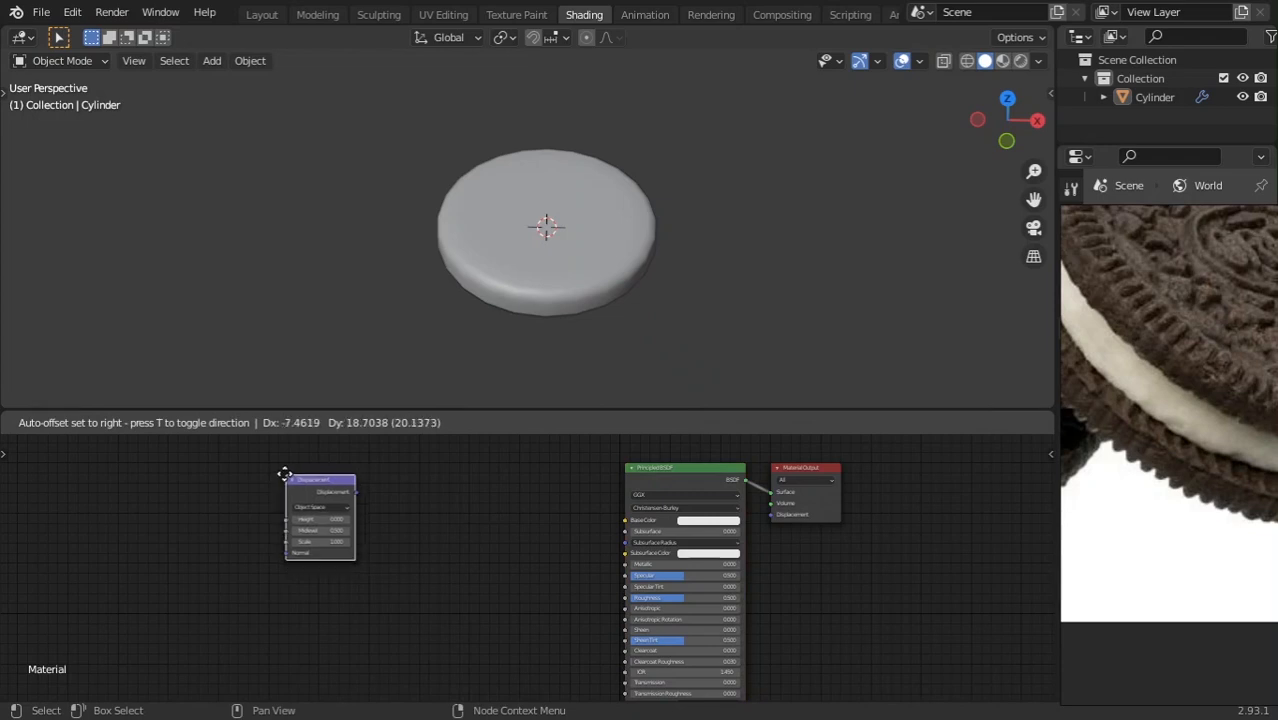
{"action": "left_click", "coordinate": [539, 504]}
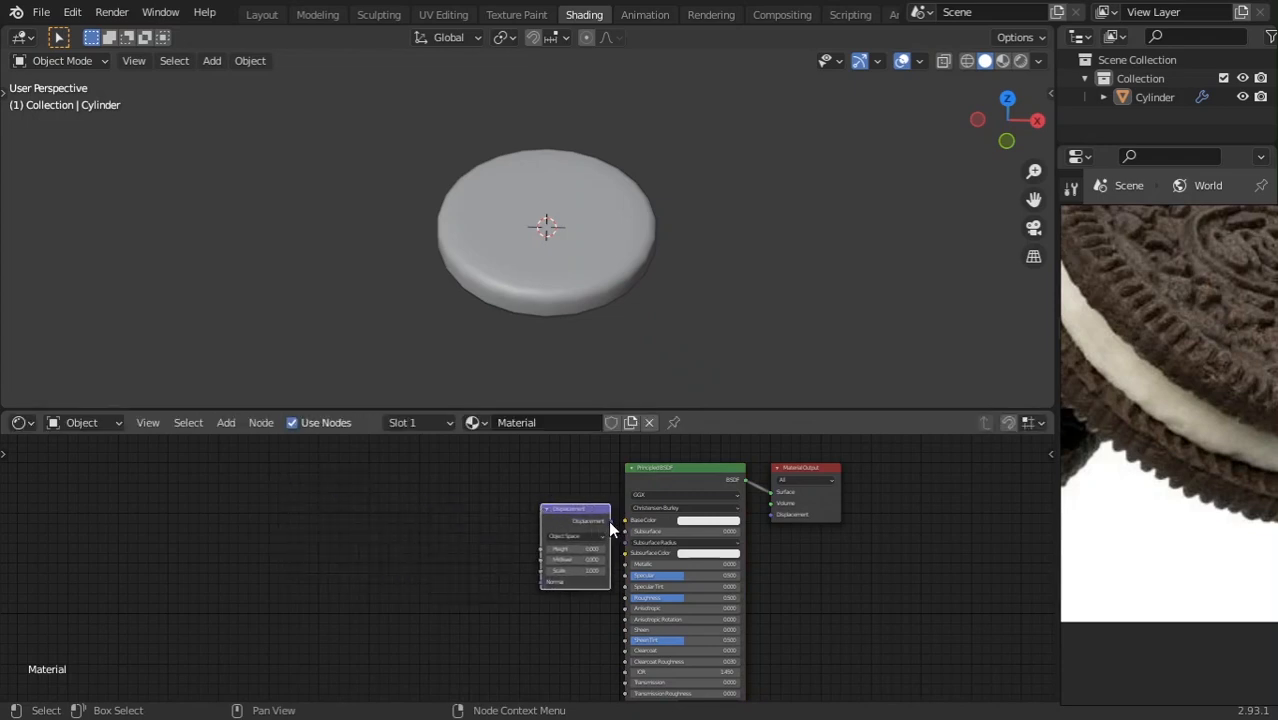
{"action": "left_click_drag", "start_coordinate": [610, 521], "coordinate": [766, 515]}
Move the Principled BSDF away from the Material Output and place the Displacement node just below the shader.
{"action": "left_click_drag", "start_coordinate": [662, 474], "coordinate": [557, 441]}
{"action": "scroll", "coordinate": [733, 522], "scroll_direction": "up", "scroll_amount": 4}
{"action": "scroll", "coordinate": [733, 522], "scroll_direction": "up", "scroll_amount": 1}
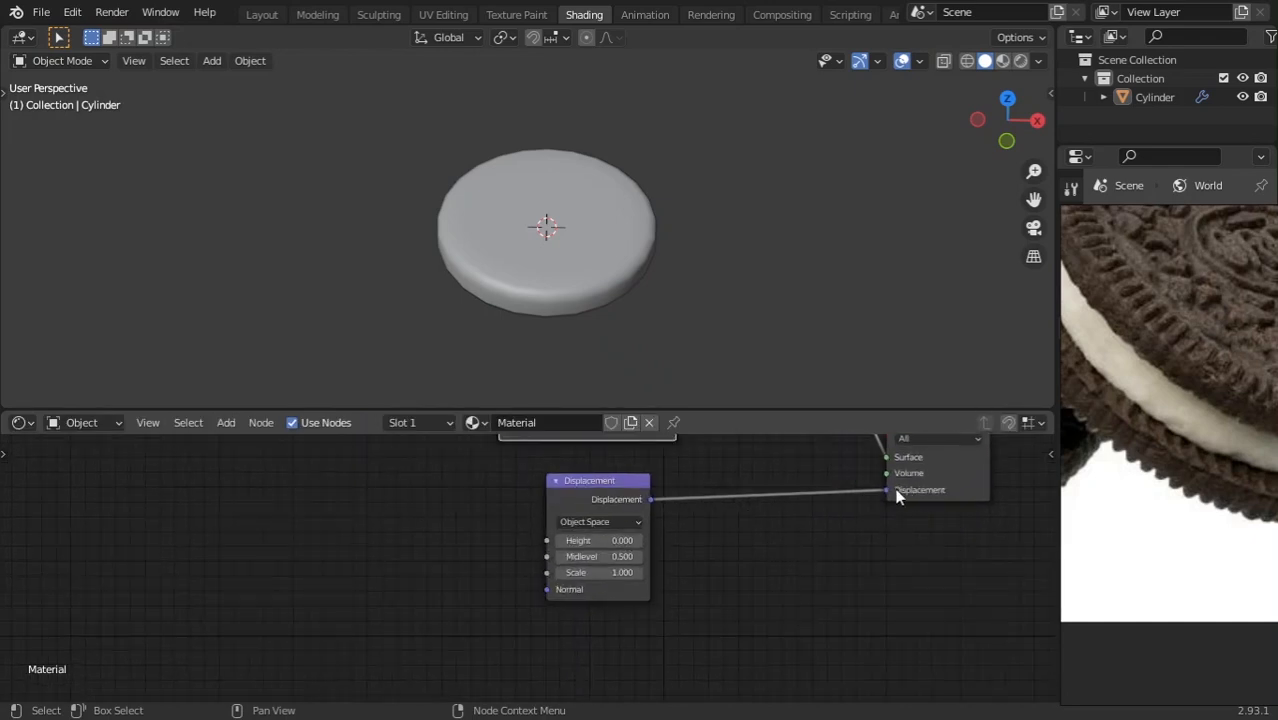
{"action": "middle_click_drag", "start_coordinate": [594, 547], "coordinate": [718, 553]}
{"action": "scroll", "coordinate": [727, 512], "scroll_direction": "up", "scroll_amount": 2}
{"action": "scroll", "coordinate": [727, 512], "scroll_direction": "down", "scroll_amount": 8}
{"action": "left_click_drag", "start_coordinate": [679, 627], "coordinate": [623, 461]}
{"action": "middle_click_drag", "start_coordinate": [699, 529], "coordinate": [738, 400]}
{"action": "key", "text": "g"}
{"action": "left_click", "coordinate": [704, 638]}
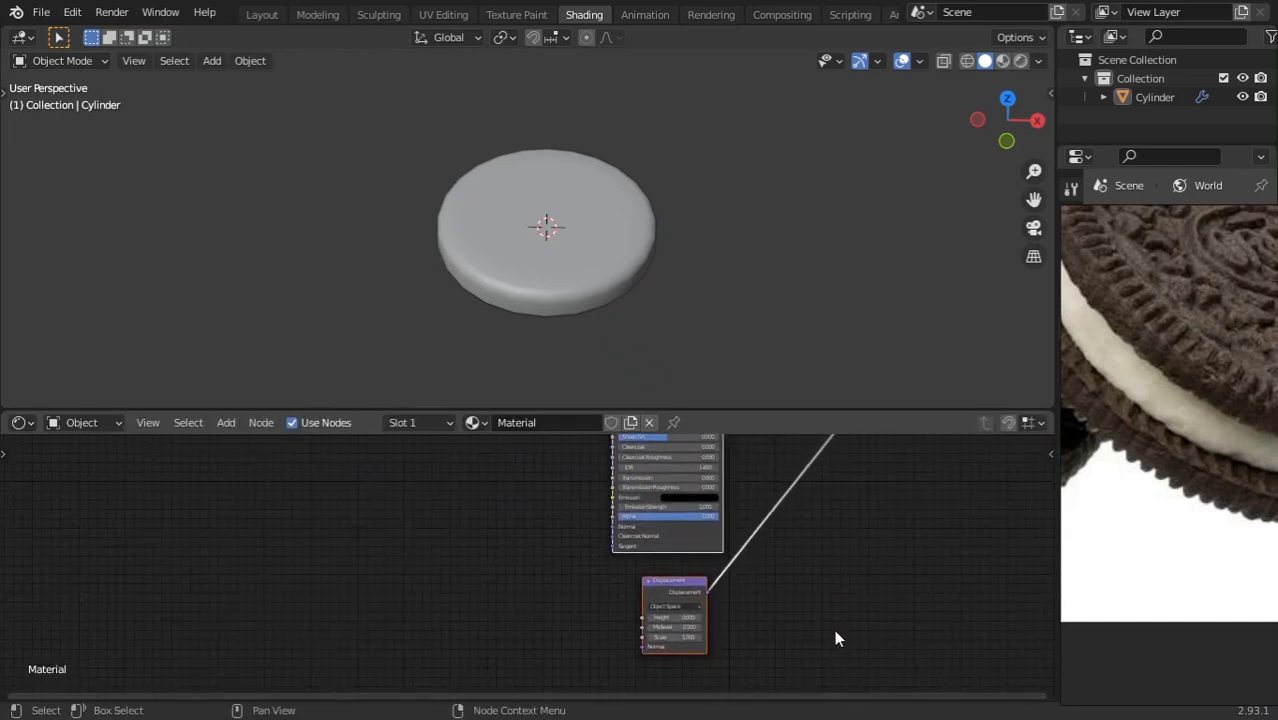
Add an Image Texture node and connect its Color output to the Height input of the Displacement node.
{"action": "scroll", "coordinate": [649, 611], "scroll_direction": "up", "scroll_amount": 5}
{"action": "middle_click_drag", "start_coordinate": [649, 611], "coordinate": [779, 507]}
{"action": "scroll", "coordinate": [728, 532], "scroll_direction": "up", "scroll_amount": 3}
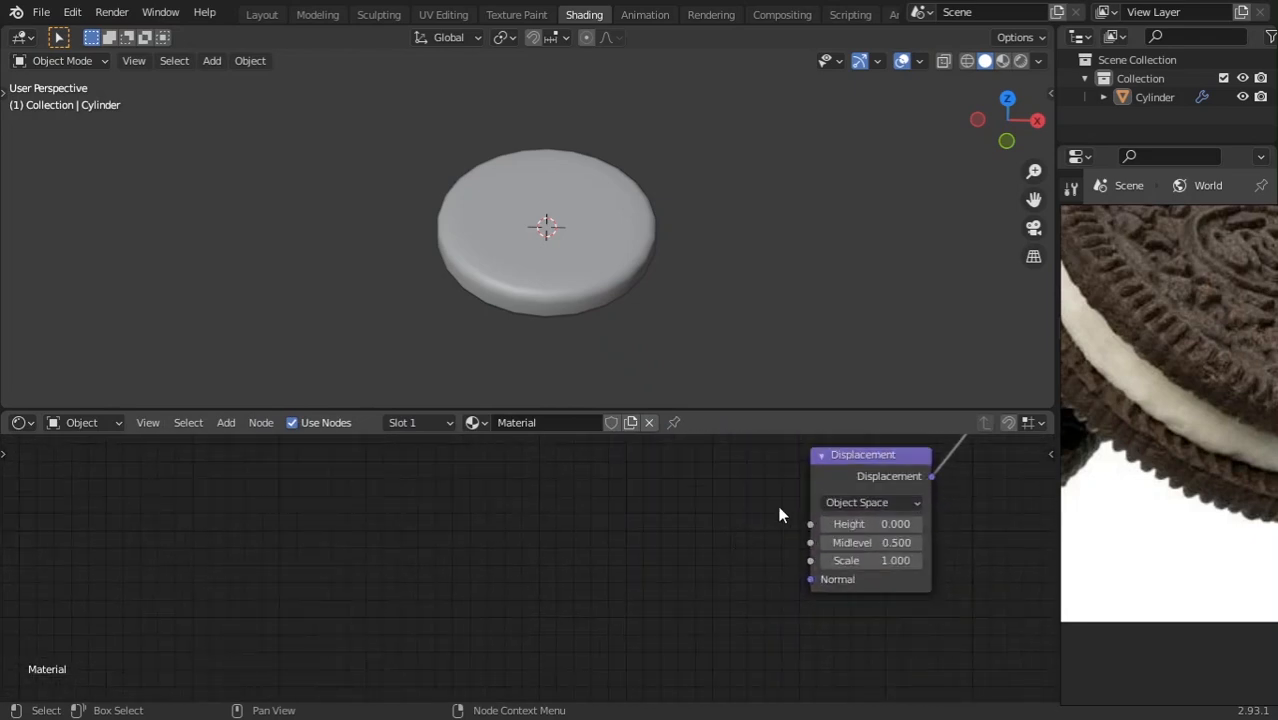
{"action": "key", "text": "shift+a"}
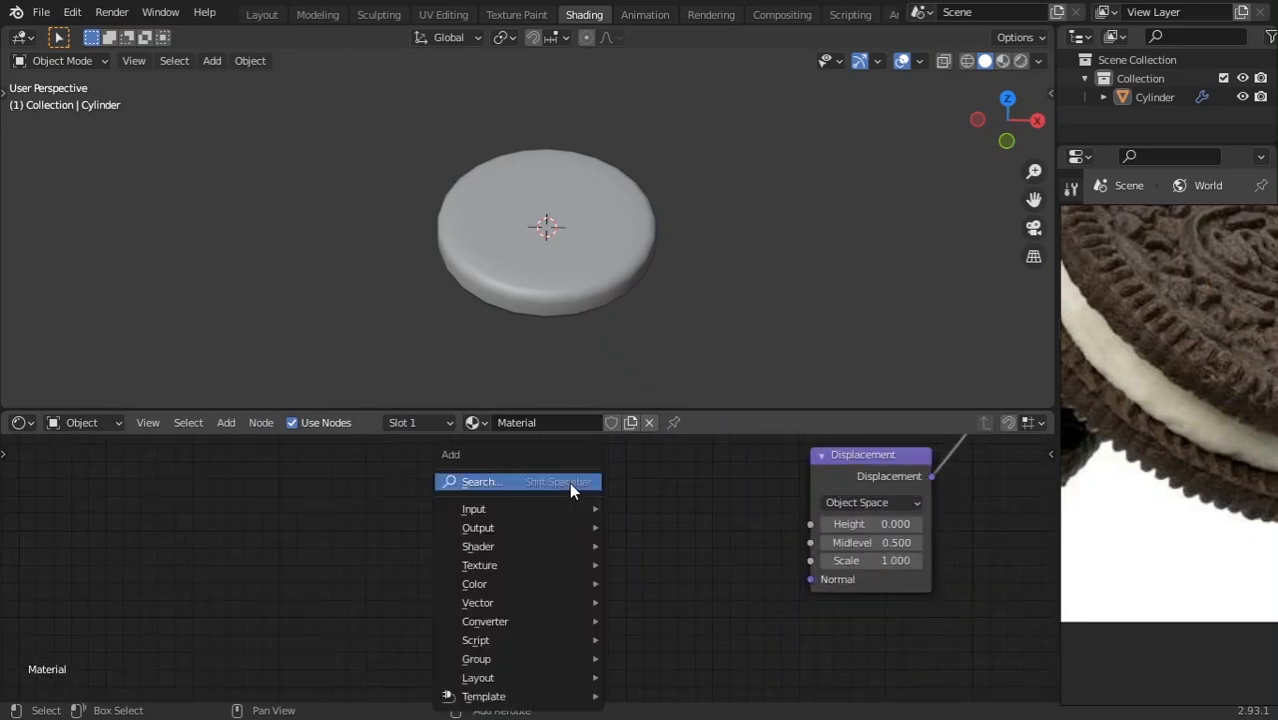
{"action": "left_click", "coordinate": [569, 482]}
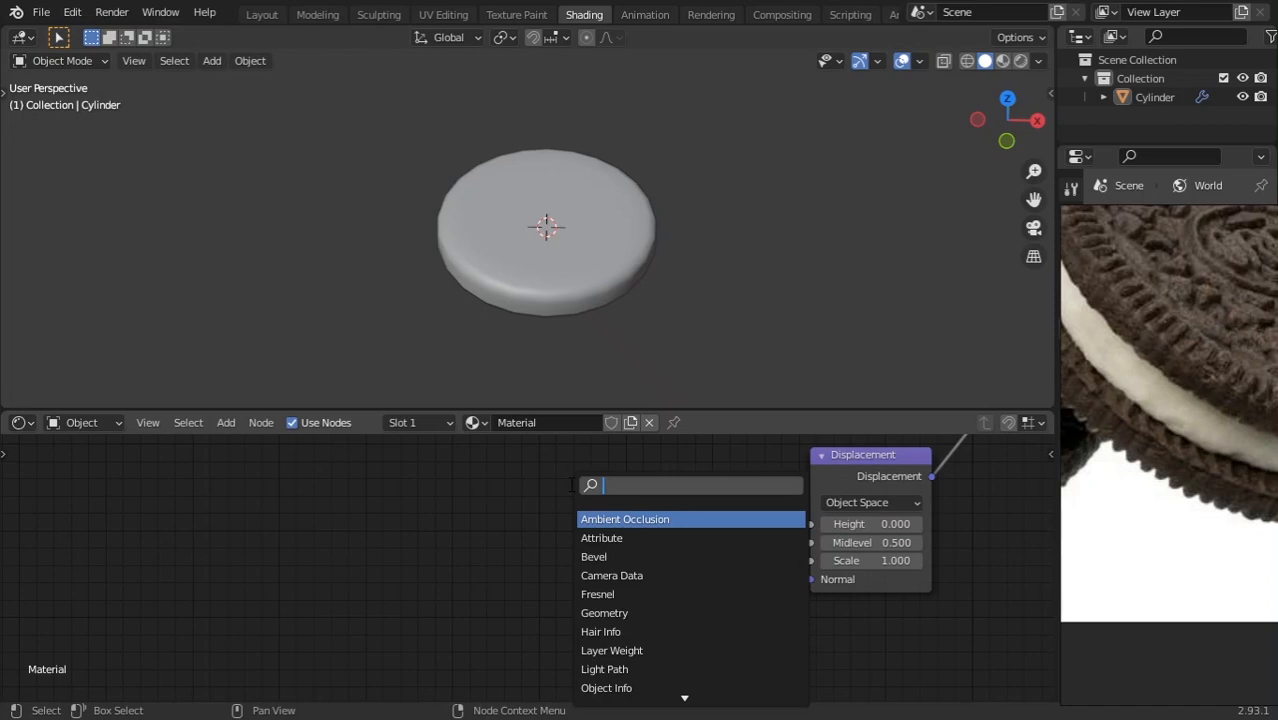
{"action": "type", "text": "imag"}
{"action": "key", "text": "Return"}
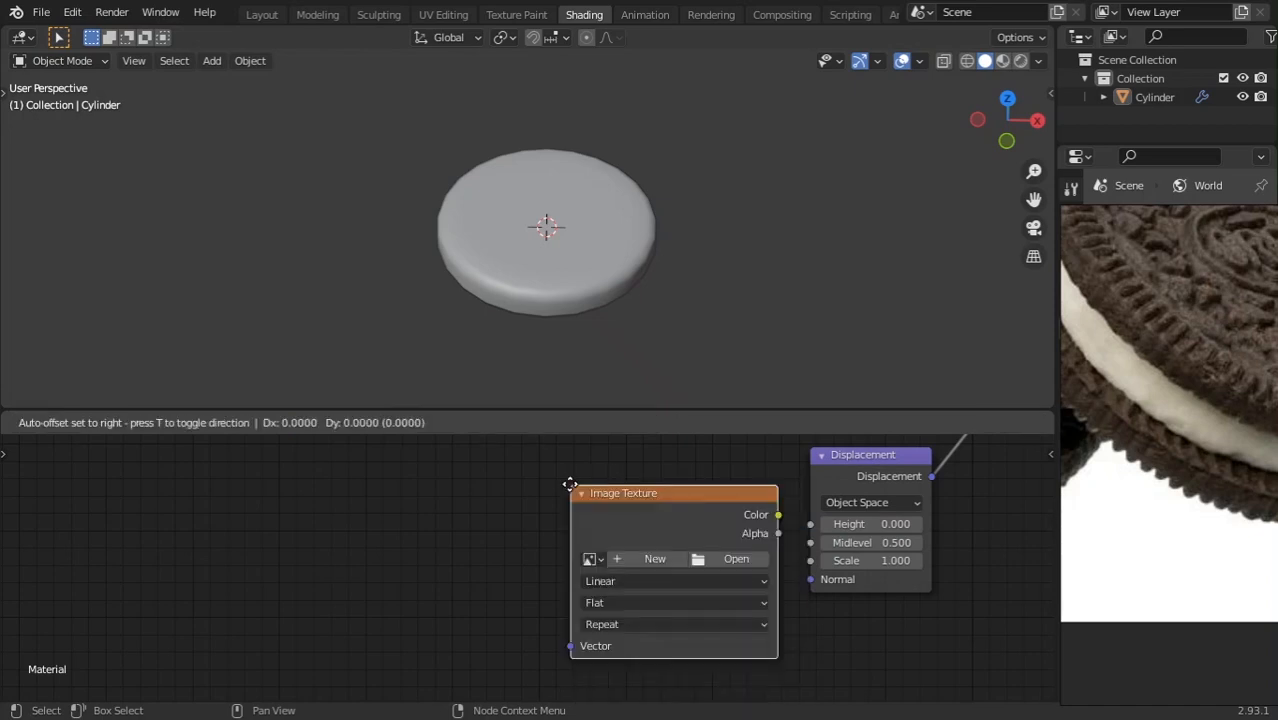
{"action": "left_click", "coordinate": [213, 466]}
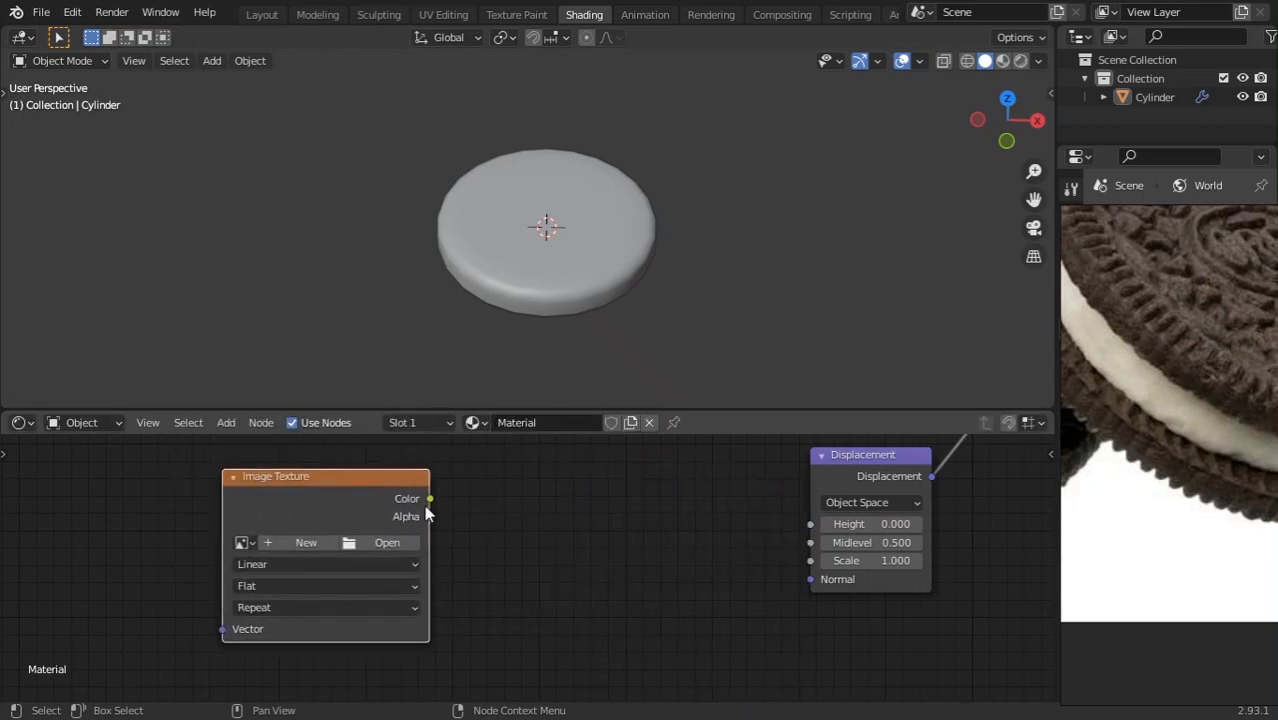
{"action": "left_click_drag", "start_coordinate": [427, 509], "coordinate": [811, 561]}
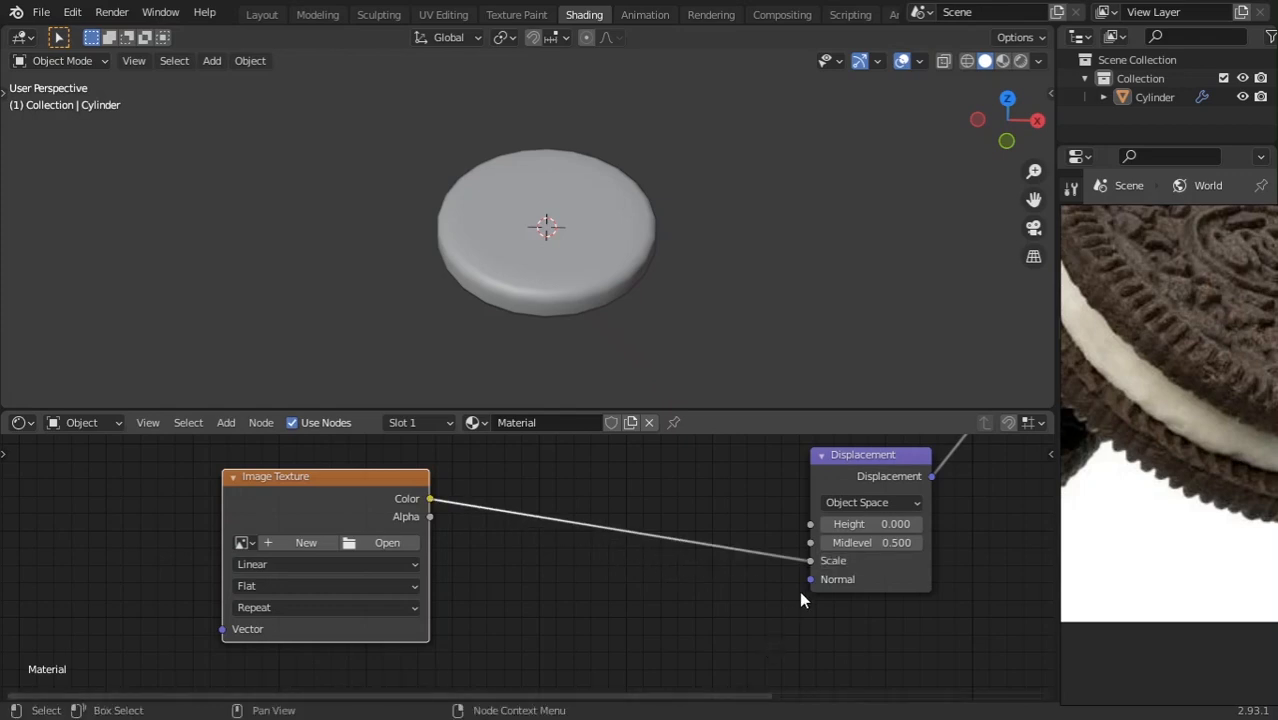
{"action": "middle_click_drag", "start_coordinate": [453, 557], "coordinate": [831, 562]}
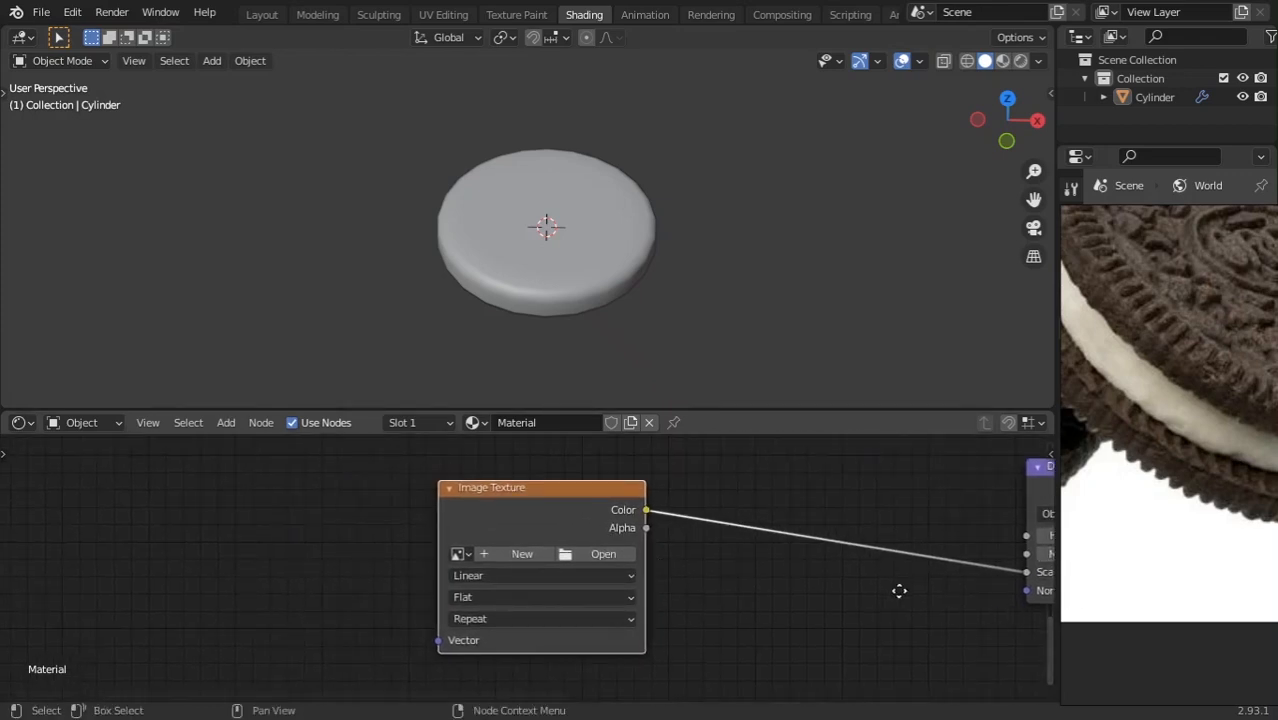
{"action": "middle_click_drag", "start_coordinate": [899, 590], "coordinate": [770, 564]}
{"action": "left_click_drag", "start_coordinate": [890, 542], "coordinate": [897, 510]}
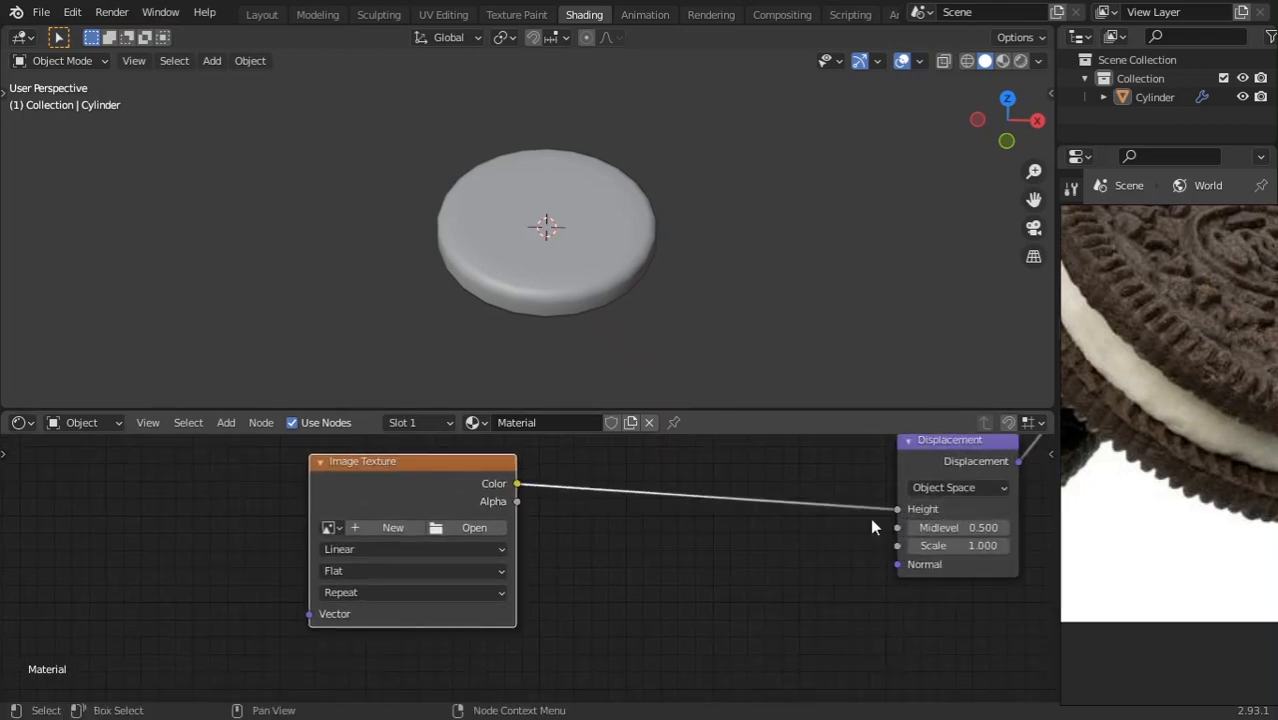
Load blured.png from the weekly\oreo project folder into the Image Texture node.
{"action": "left_click", "coordinate": [445, 528]}
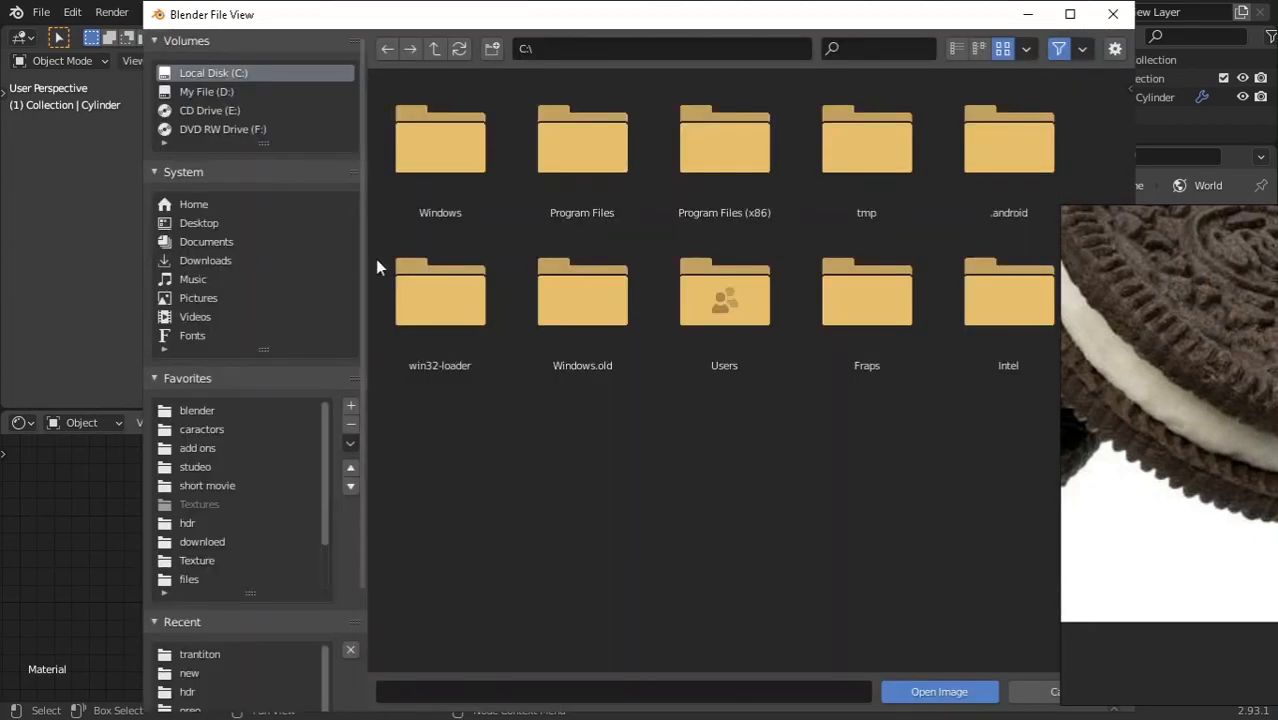
{"action": "left_click", "coordinate": [201, 561]}
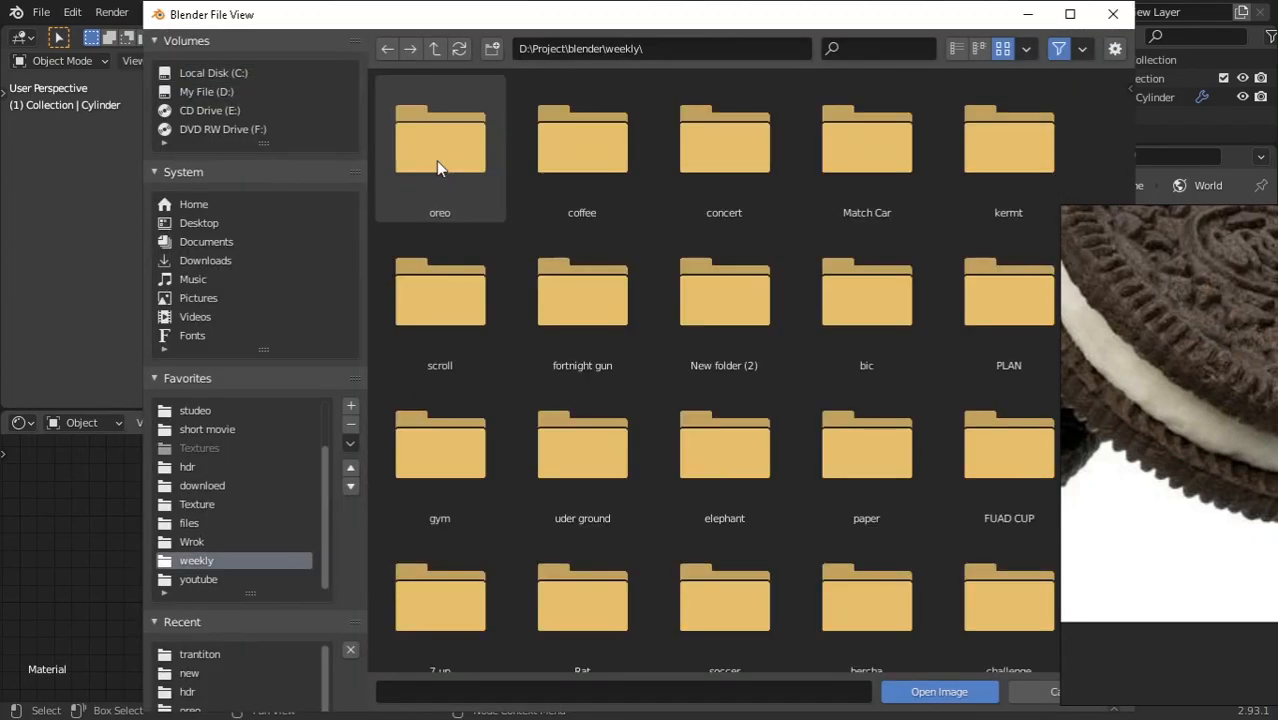
{"action": "double_click", "coordinate": [436, 161]}
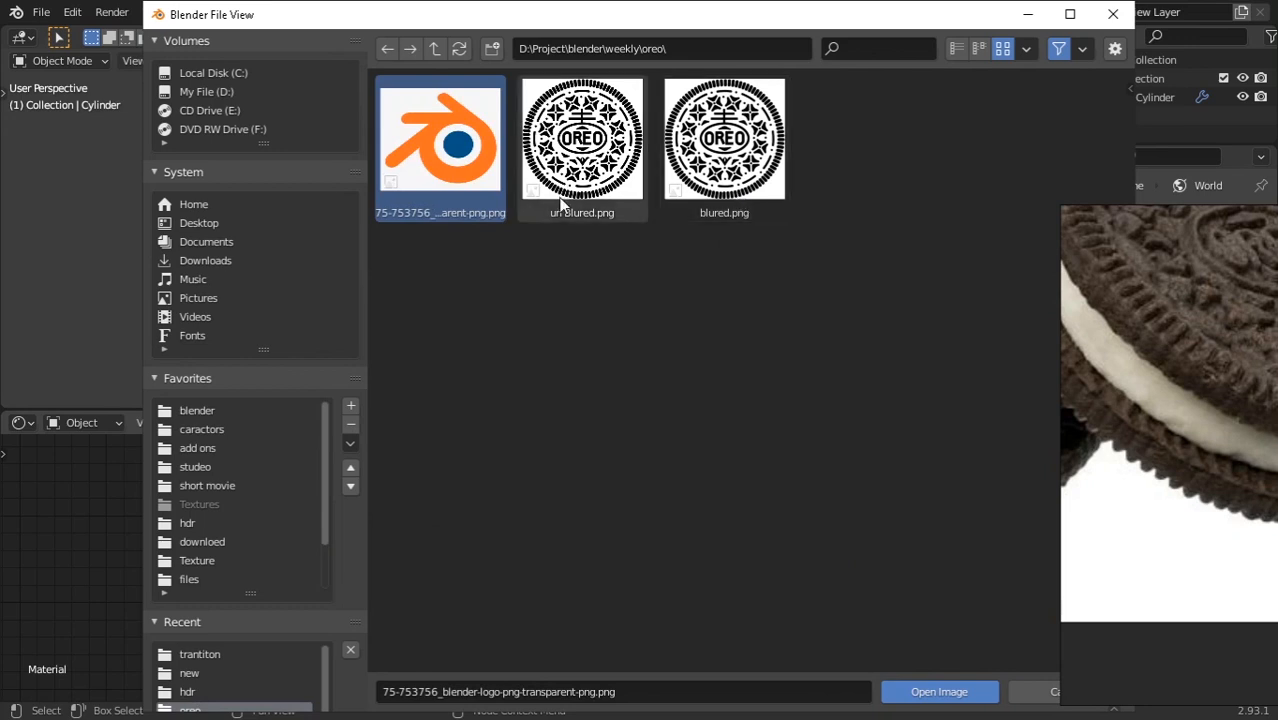
{"action": "double_click", "coordinate": [729, 178]}
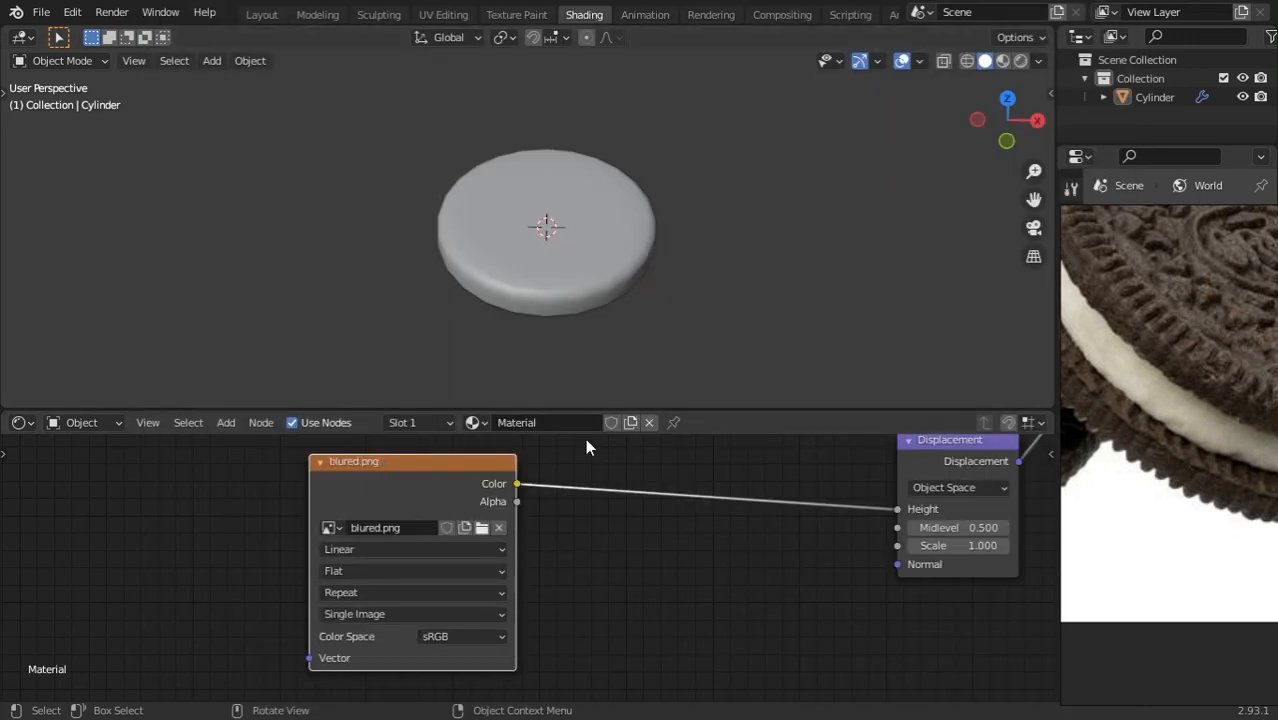
Add Texture Coordinate and Mapping nodes feeding the blured.png texture's Vector input, and place them clear of it.
{"action": "scroll", "coordinate": [585, 556], "scroll_direction": "down", "scroll_amount": 2}
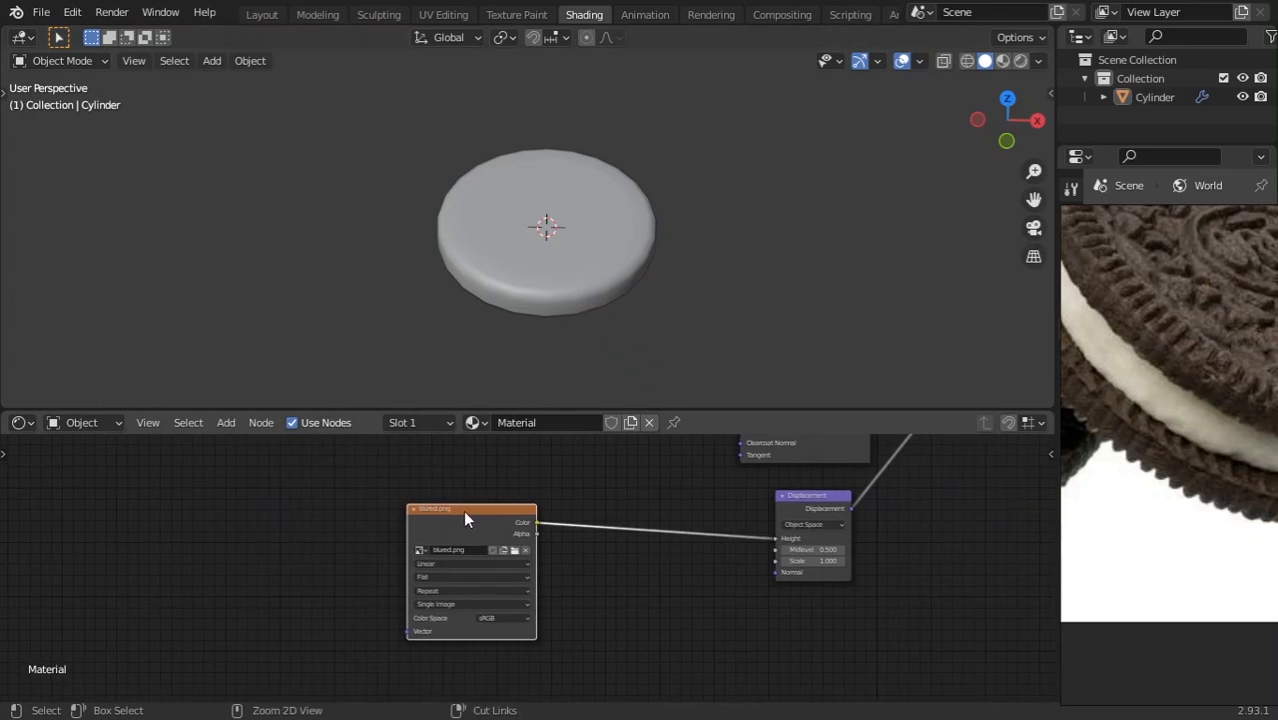
{"action": "key", "text": "ctrl+t"}
{"action": "middle_click_drag", "start_coordinate": [463, 510], "coordinate": [641, 506]}
{"action": "key", "text": "g"}
{"action": "left_click", "coordinate": [460, 543]}
{"action": "scroll", "coordinate": [533, 565], "scroll_direction": "up", "scroll_amount": 5}
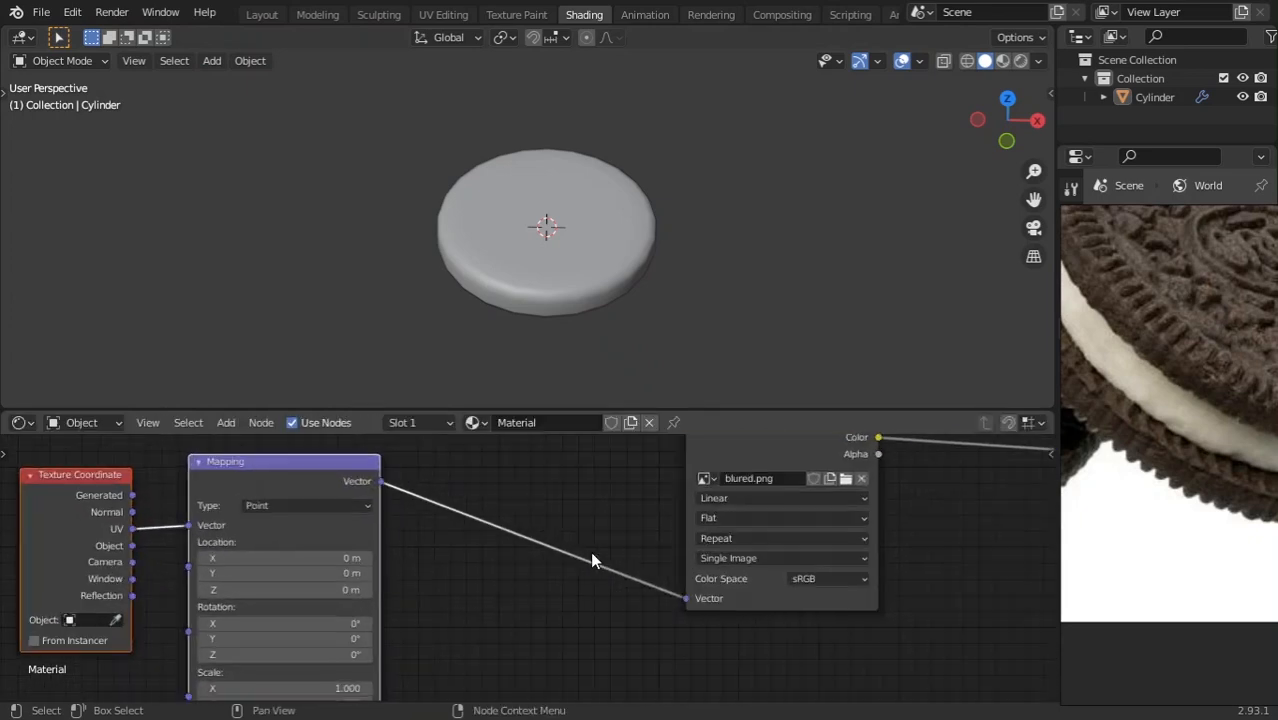
Switch the 3D viewport to Rendered shading and set the render engine to Cycles.
{"action": "middle_click_drag", "start_coordinate": [1000, 467], "coordinate": [563, 561]}
{"action": "scroll", "coordinate": [563, 569], "scroll_direction": "down", "scroll_amount": 3}
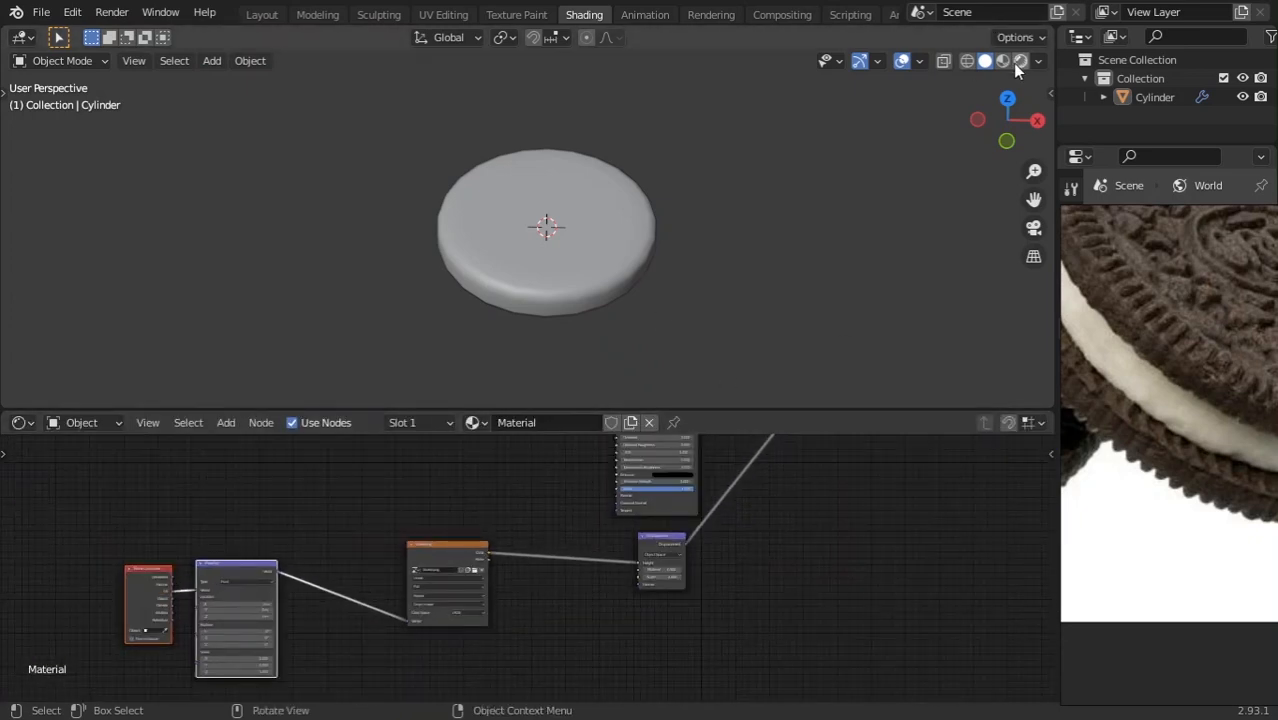
{"action": "left_click", "coordinate": [1019, 61]}
{"action": "right_click", "coordinate": [1150, 140]}
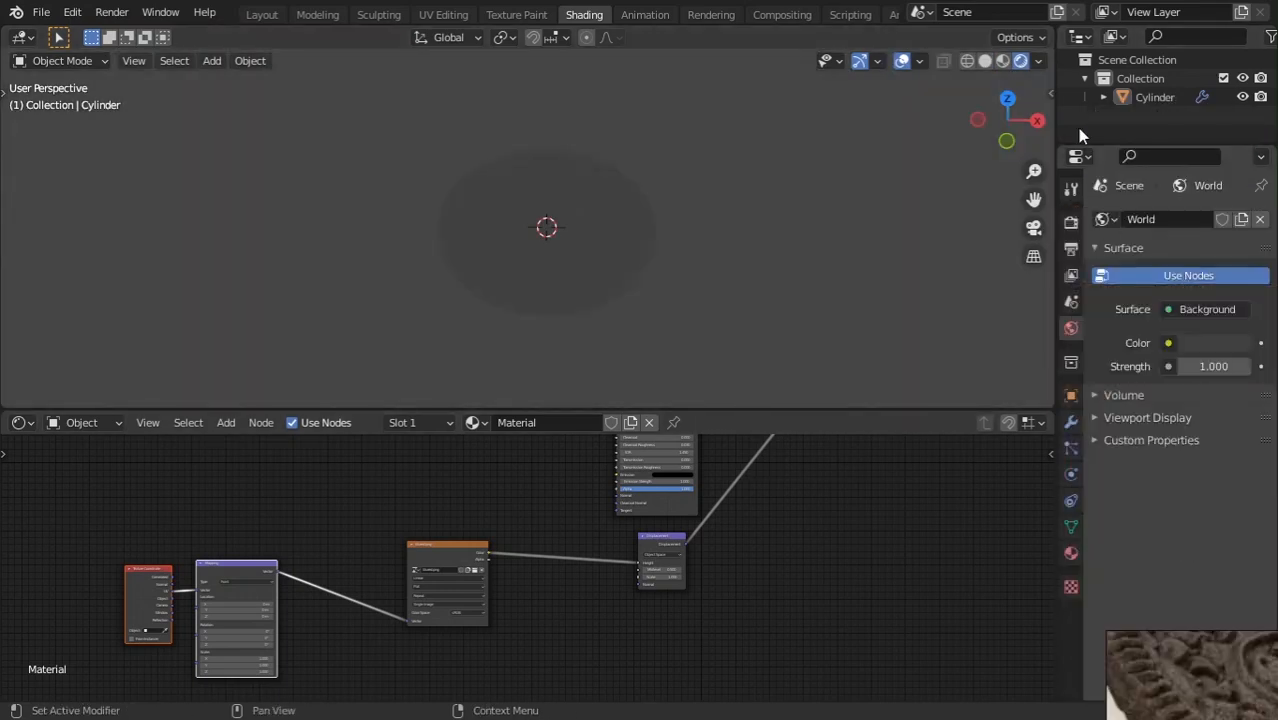
{"action": "left_click", "coordinate": [1072, 221]}
{"action": "left_click", "coordinate": [1191, 223]}
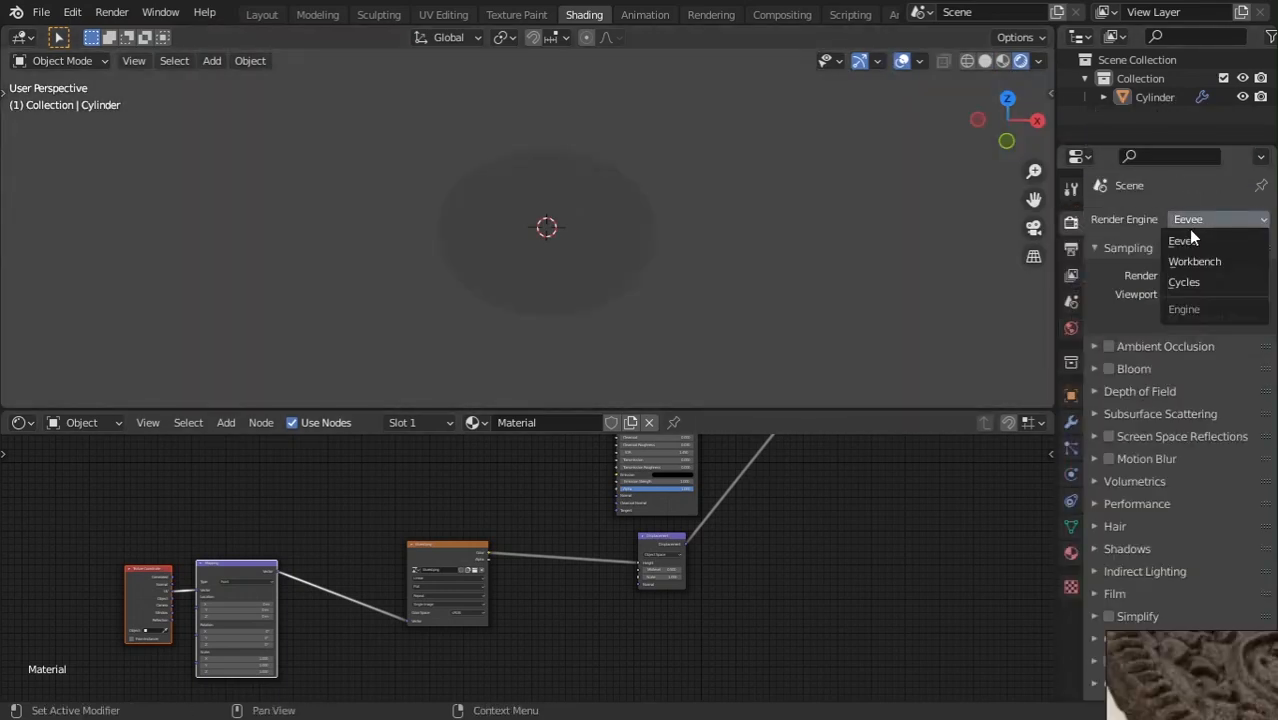
{"action": "left_click", "coordinate": [1185, 282]}
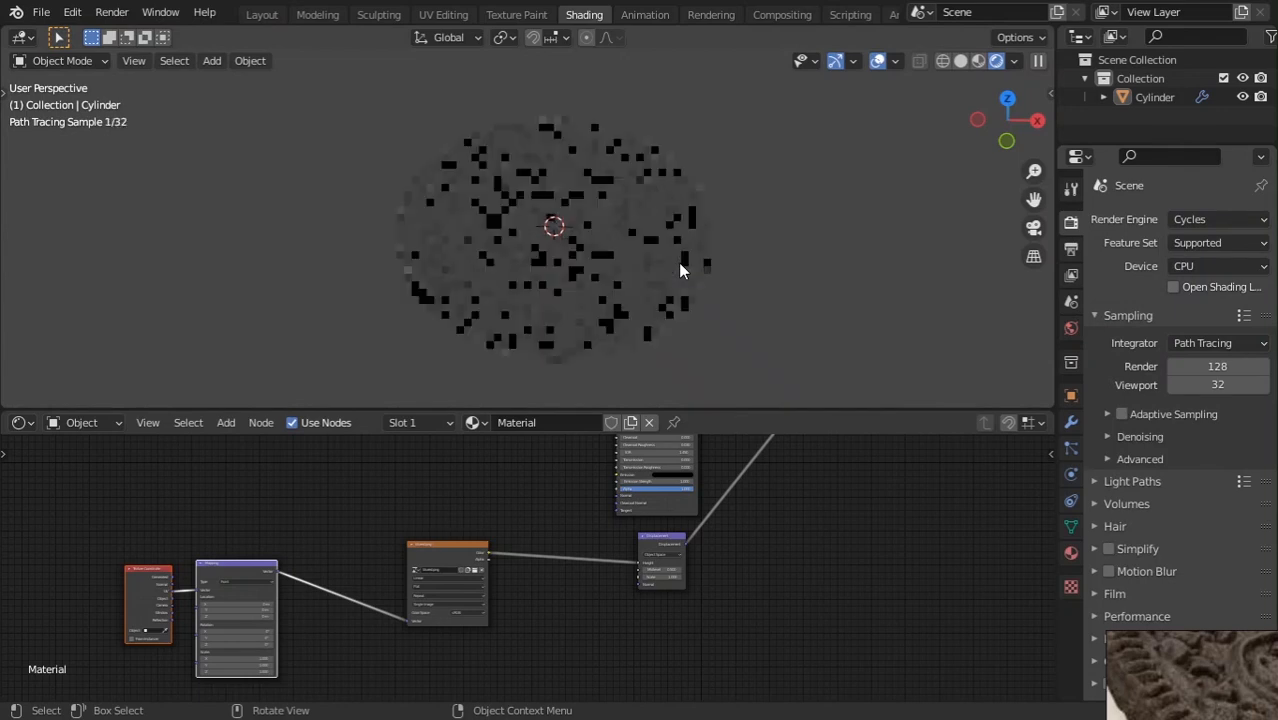
Turn off Scene World in the rendered viewport's shading options so the preview HDRI lights the biscuit.
{"action": "scroll", "coordinate": [1150, 432], "scroll_direction": "down", "scroll_amount": 1}
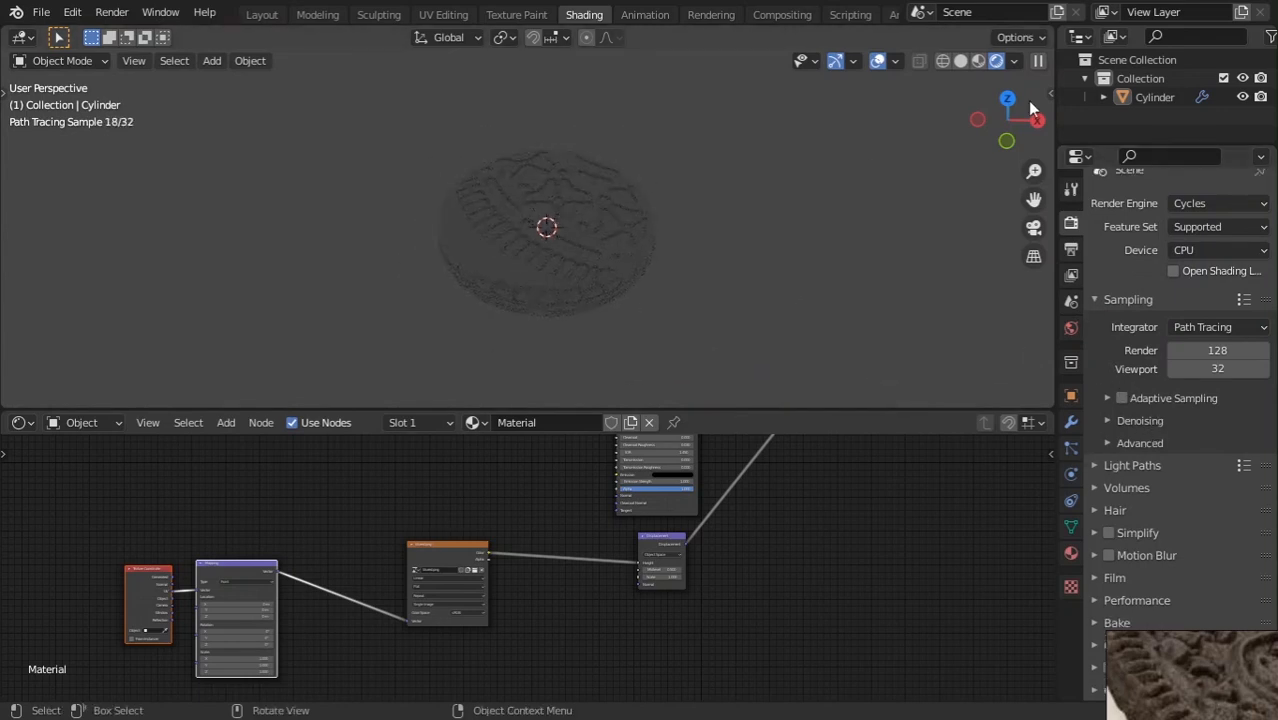
{"action": "left_click", "coordinate": [1014, 61]}
{"action": "left_click", "coordinate": [903, 183]}
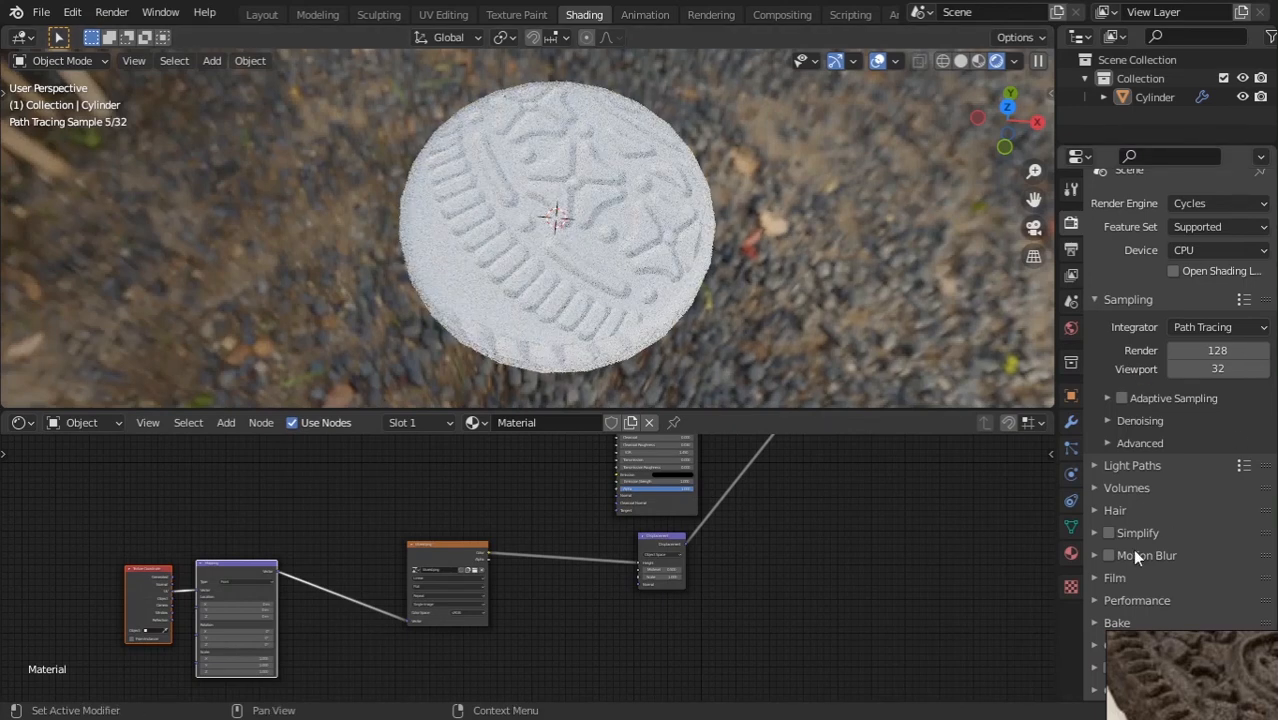
Enable the Transparent film option in the render settings and inspect the embossed biscuit without a background.
{"action": "left_click", "coordinate": [1110, 580]}
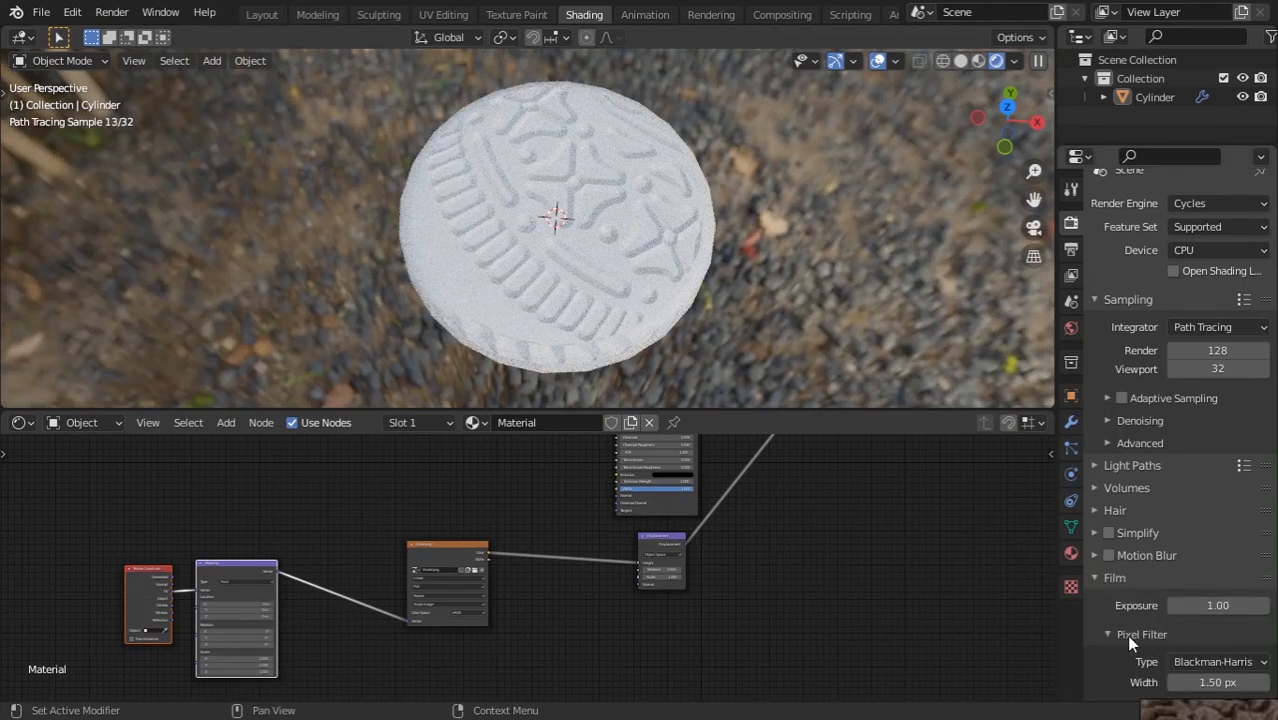
{"action": "scroll", "coordinate": [1135, 636], "scroll_direction": "down", "scroll_amount": 4}
{"action": "left_click", "coordinate": [1121, 562]}
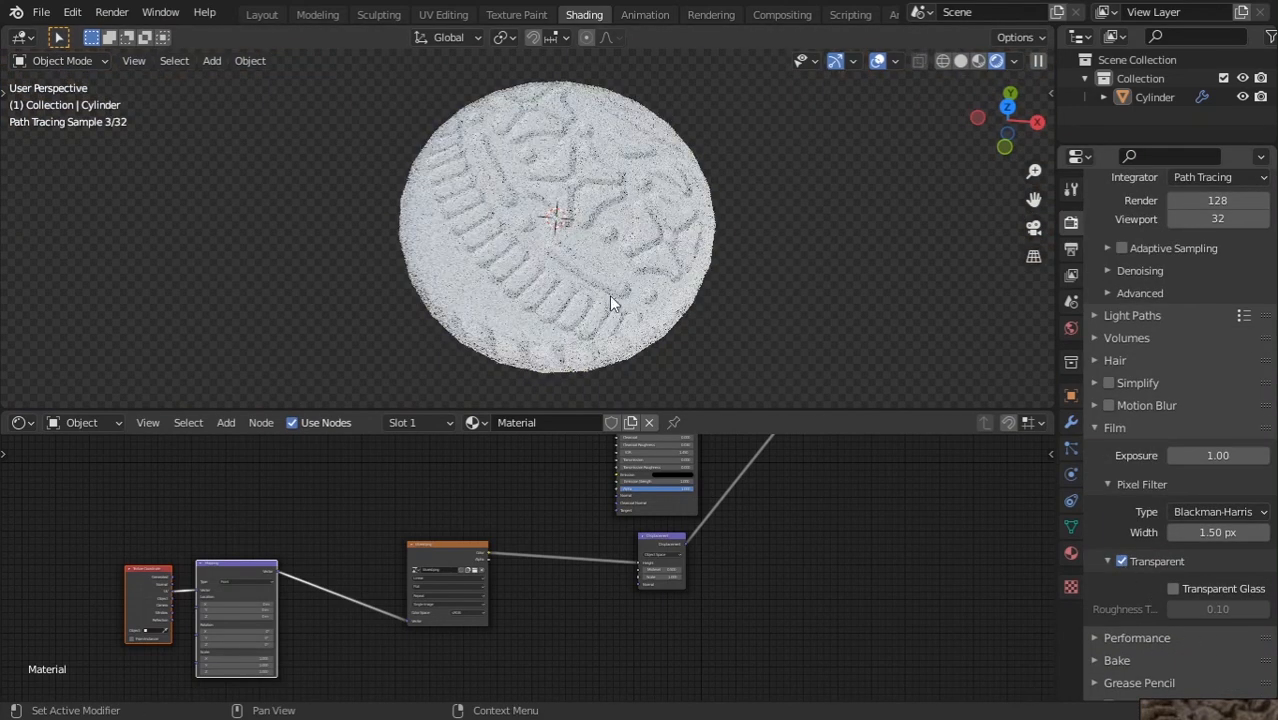
{"action": "middle_click_drag", "start_coordinate": [609, 295], "coordinate": [693, 243]}
{"action": "scroll", "coordinate": [693, 243], "scroll_direction": "up", "scroll_amount": 3}
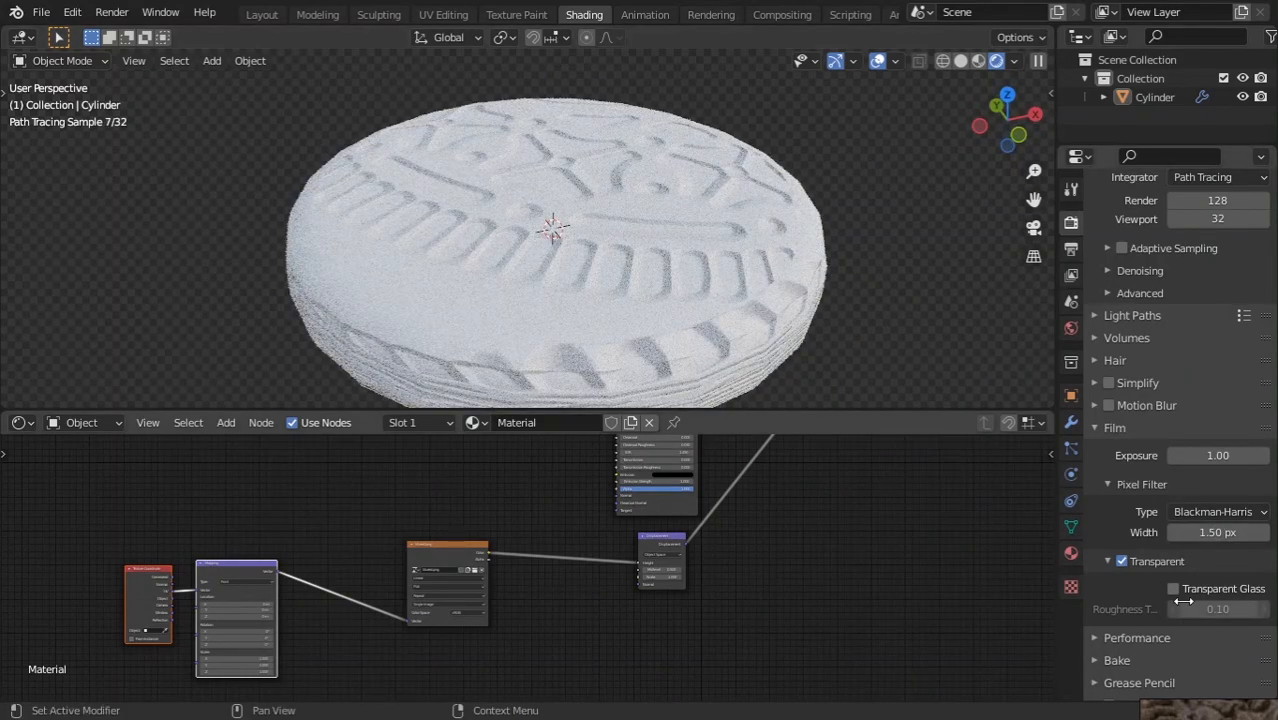
{"action": "scroll", "coordinate": [794, 282], "scroll_direction": "down", "scroll_amount": 2}
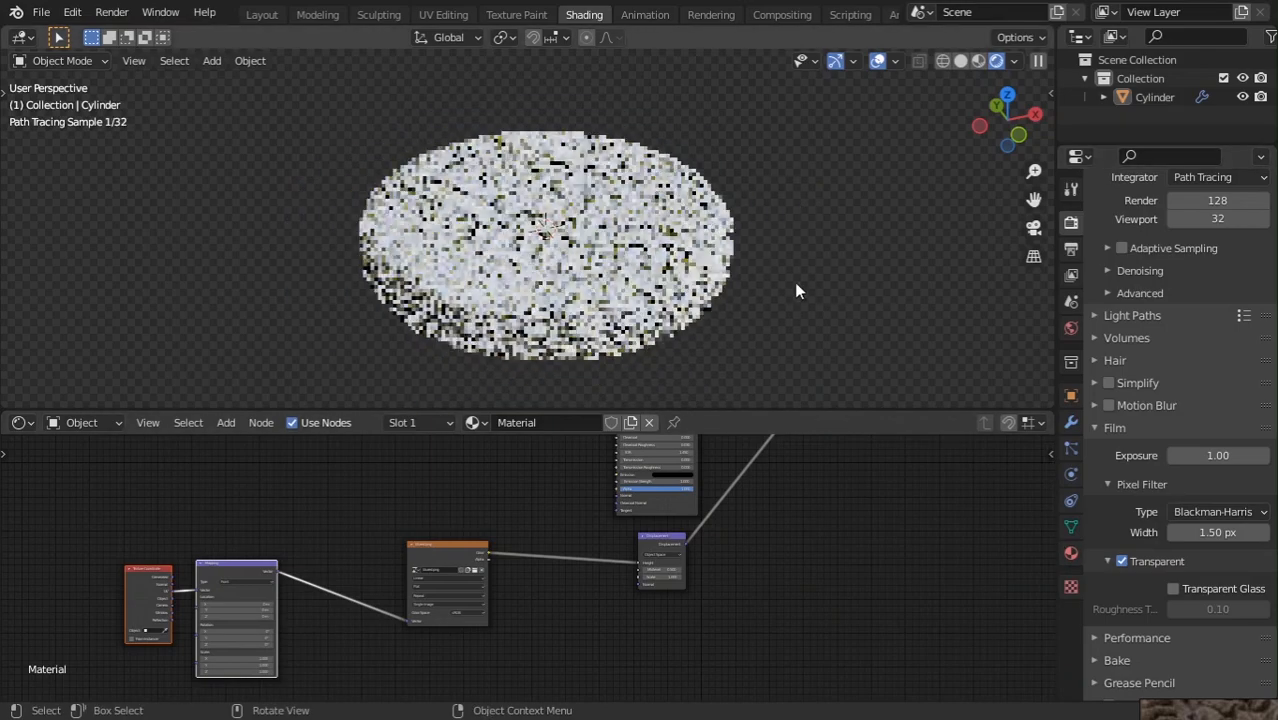
Check the biscuit from the front and at an angle, and set the Cycles feature set to Experimental.
{"action": "key", "text": "KP_1"}
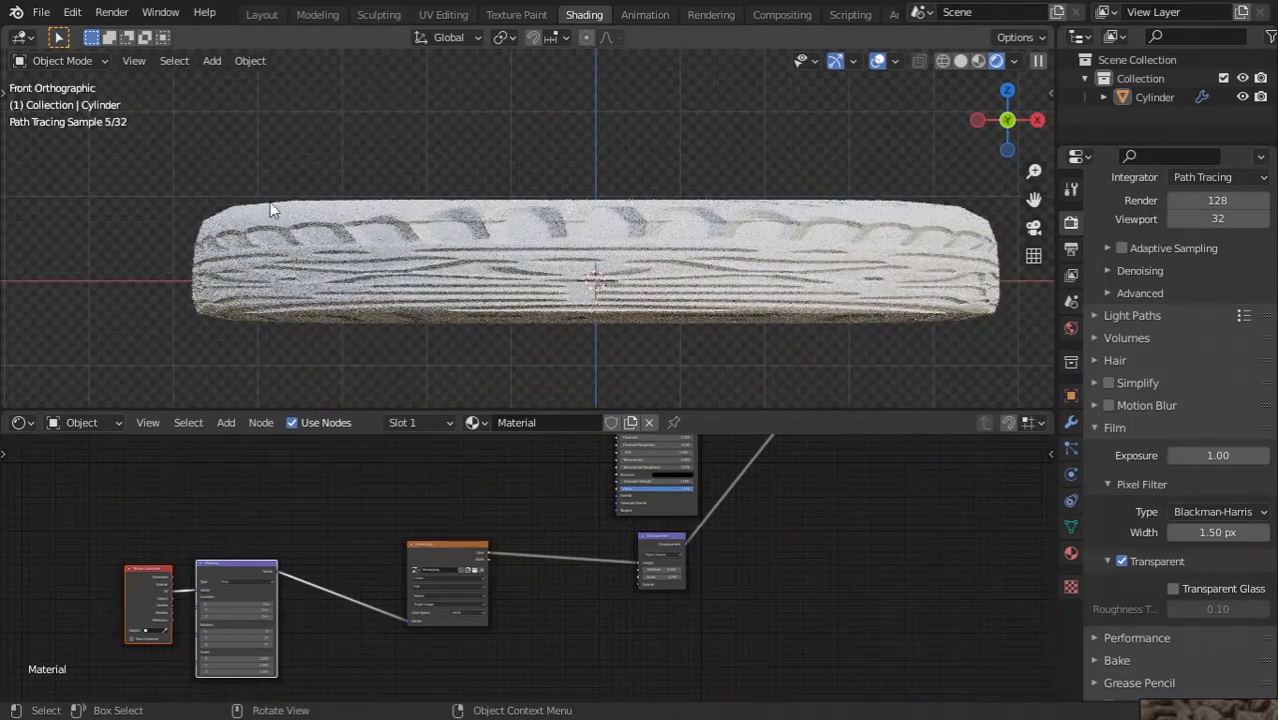
{"action": "mouse_move", "coordinate": [796, 185]}
{"action": "middle_mouse_down"}
{"action": "mouse_move", "coordinate": [776, 258]}
{"action": "mouse_move", "coordinate": [790, 240]}
{"action": "middle_mouse_up"}
{"action": "scroll", "coordinate": [1093, 202], "scroll_direction": "up", "scroll_amount": 4}
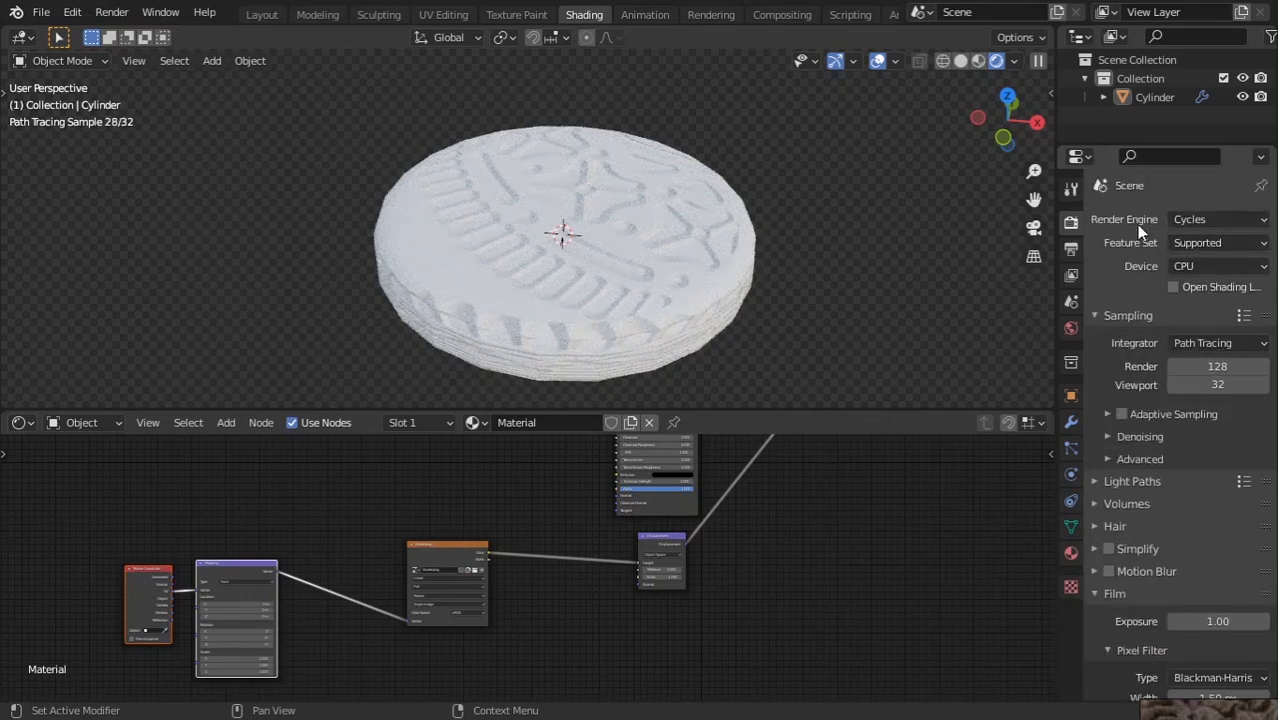
{"action": "left_click", "coordinate": [1196, 243]}
{"action": "left_click", "coordinate": [1192, 286]}
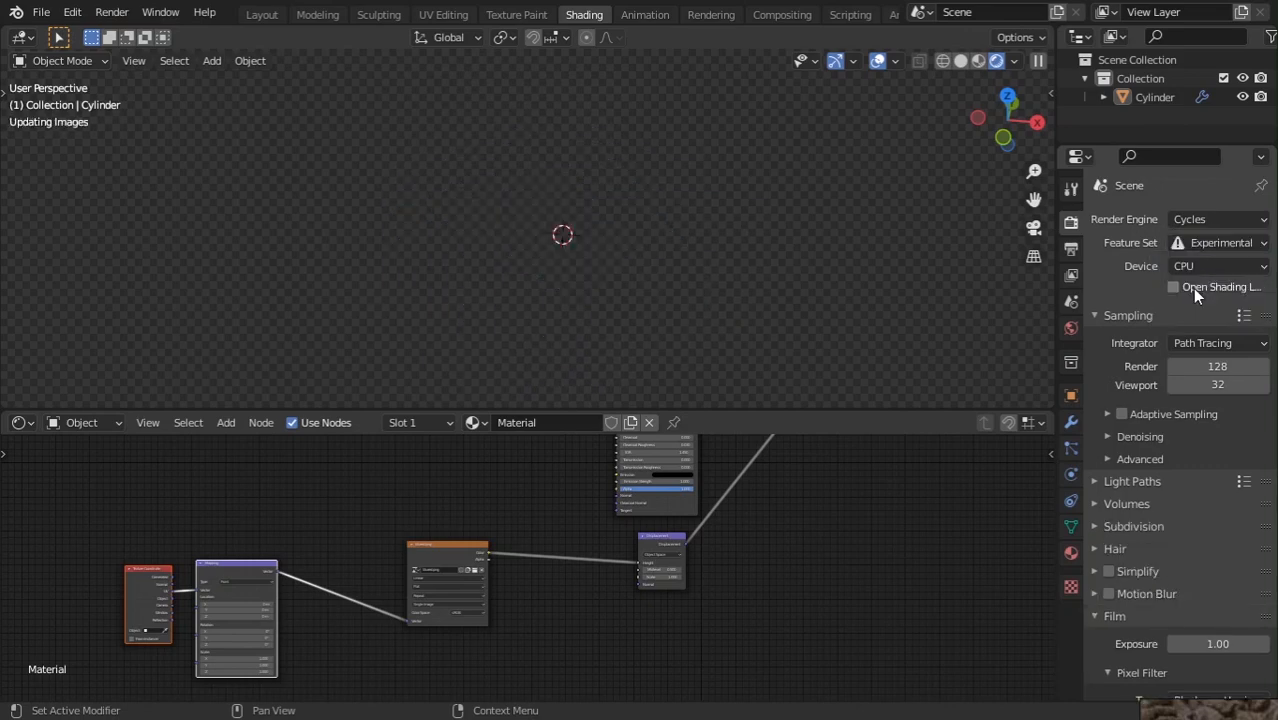
Enable Adaptive Subdivision on the biscuit's Subdivision modifier and set its viewport levels to 2.
{"action": "left_click", "coordinate": [1071, 421]}
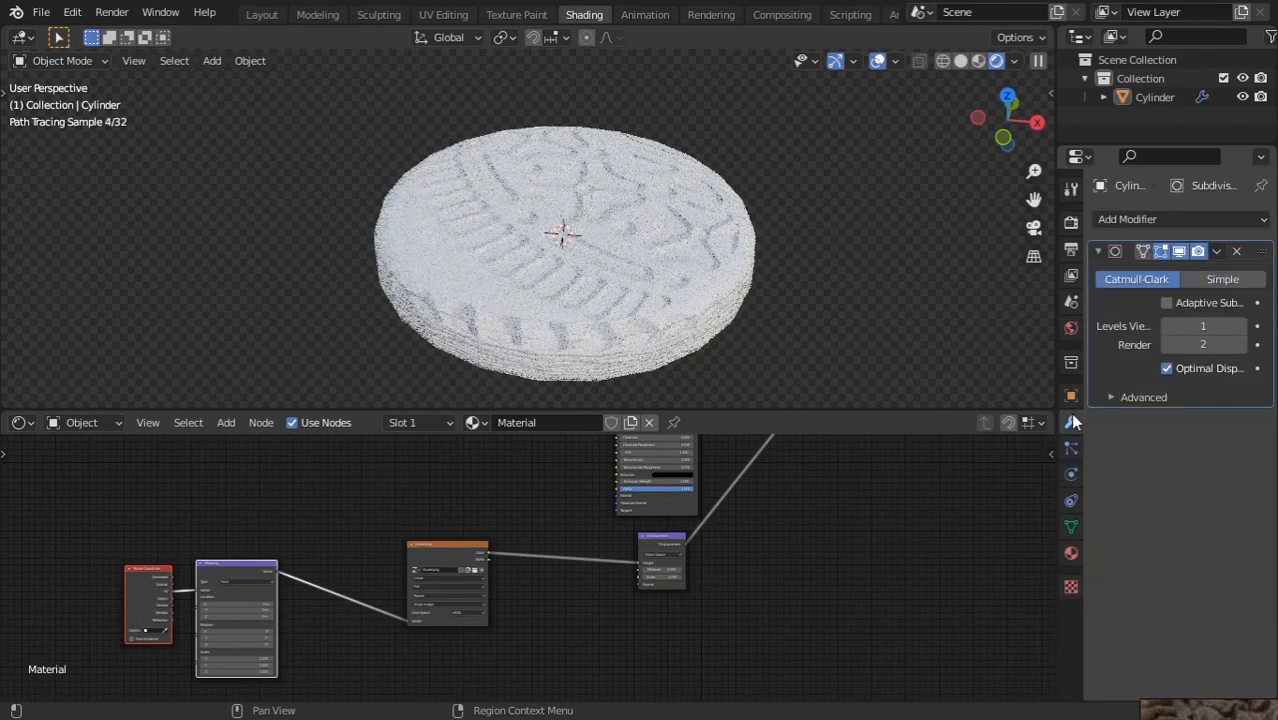
{"action": "left_click", "coordinate": [1166, 304]}
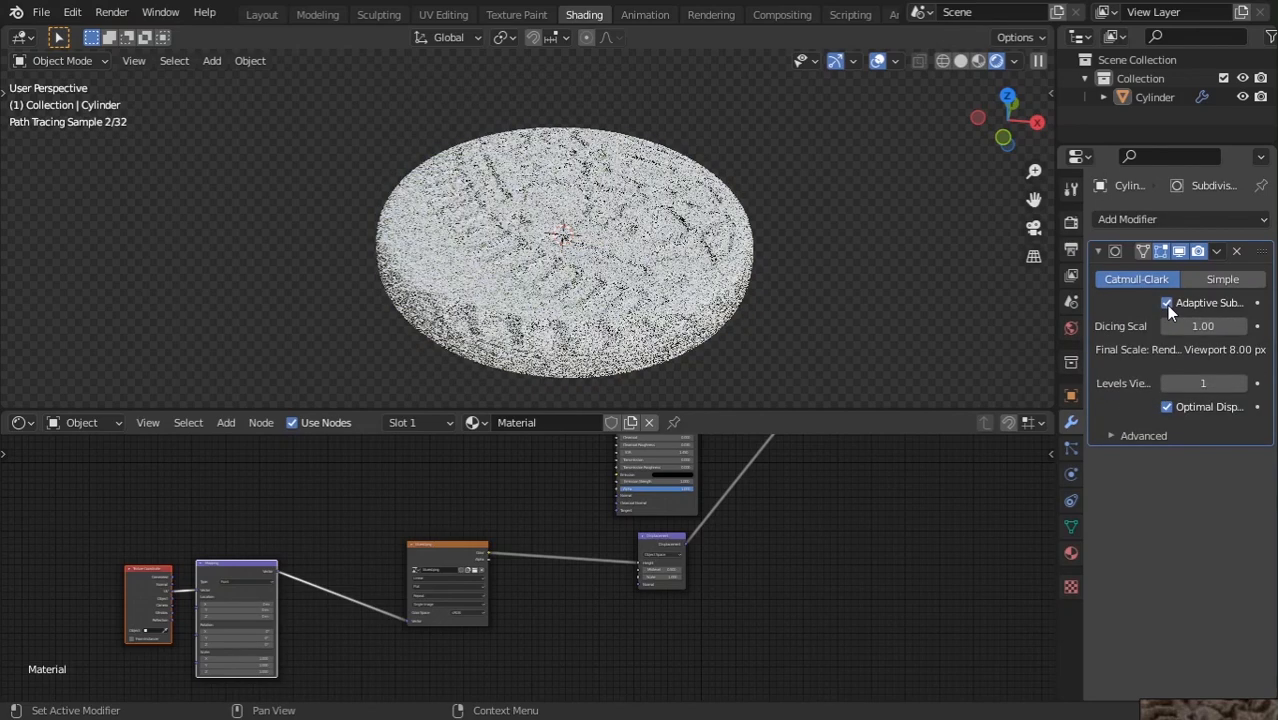
{"action": "left_click", "coordinate": [1241, 383]}
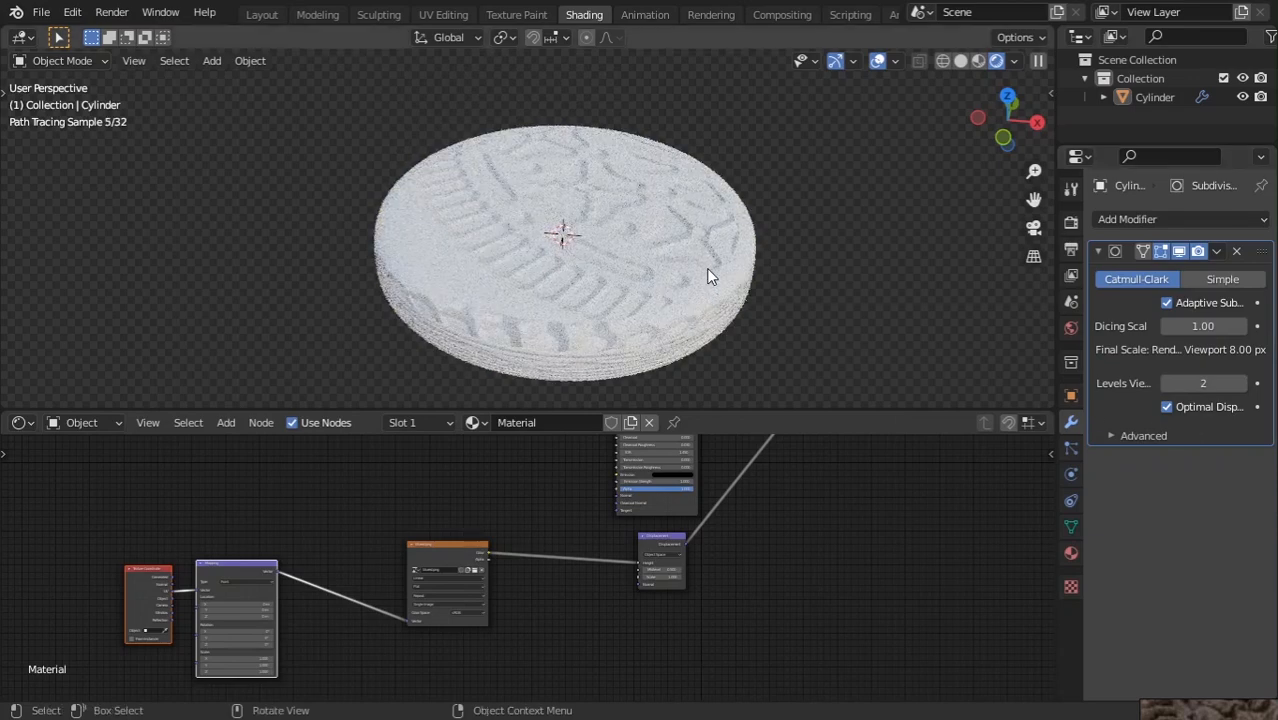
{"action": "scroll", "coordinate": [707, 266], "scroll_direction": "up", "scroll_amount": 3}
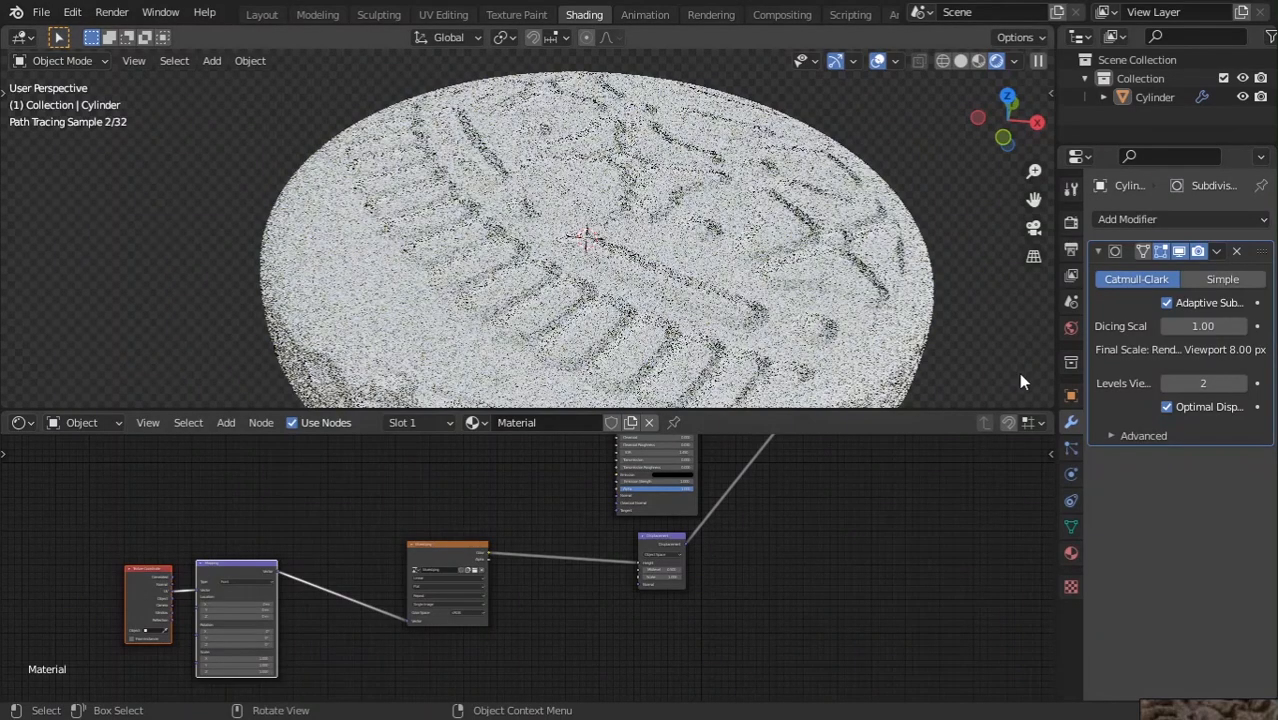
Set the biscuit material's surface displacement method to Displacement and Bump in its settings.
{"action": "left_click", "coordinate": [1071, 553]}
{"action": "scroll", "coordinate": [1179, 446], "scroll_direction": "down", "scroll_amount": 10}
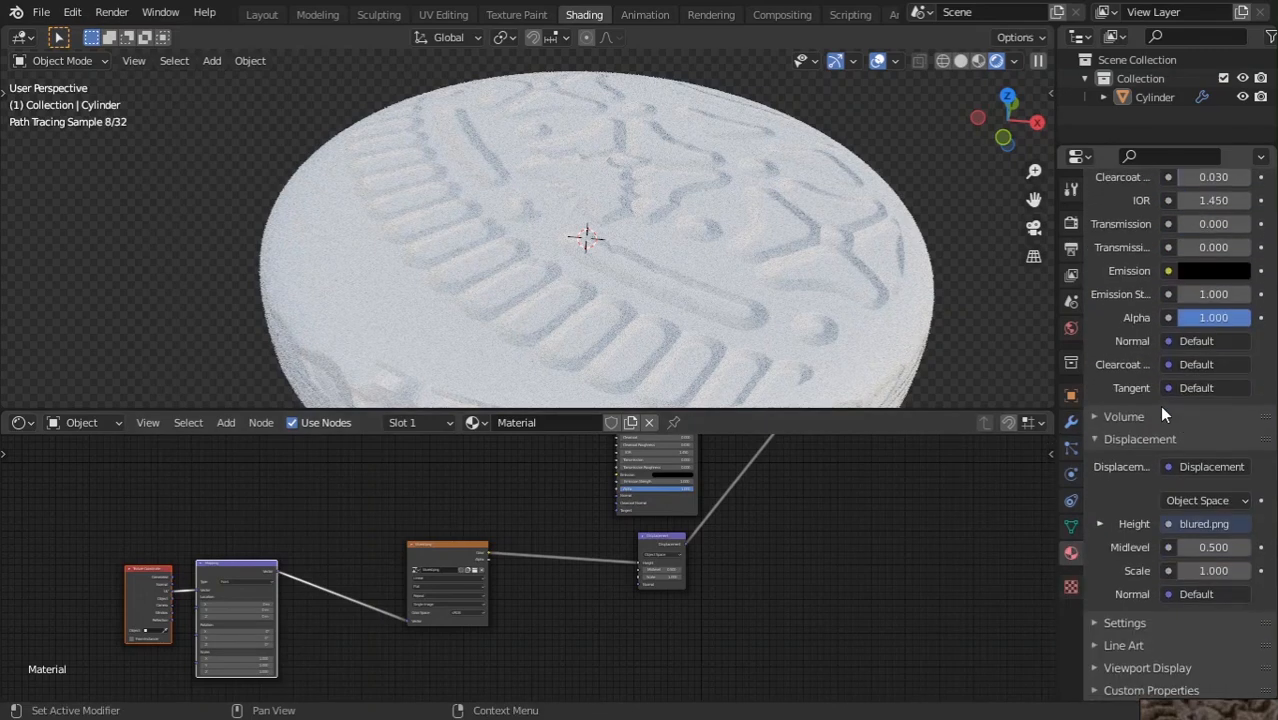
{"action": "left_click", "coordinate": [820, 290]}
{"action": "scroll", "coordinate": [900, 320], "scroll_direction": "down", "scroll_amount": 3}
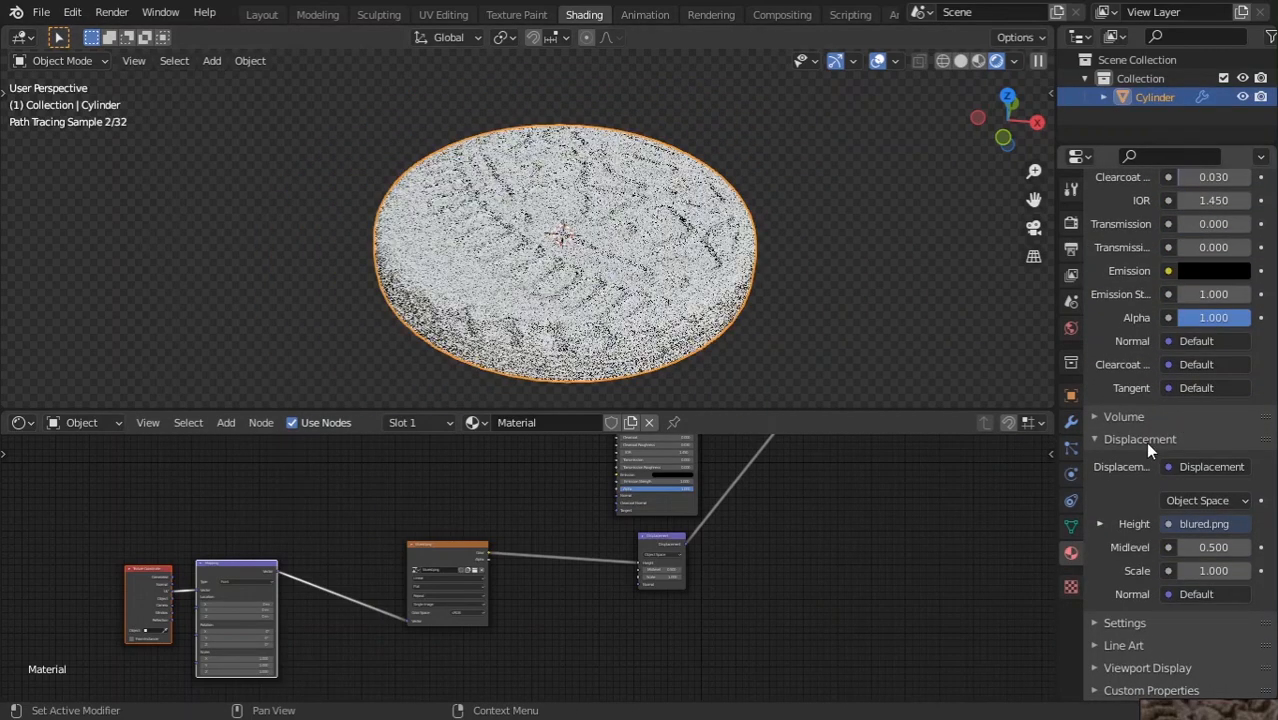
{"action": "left_click", "coordinate": [1109, 621]}
{"action": "scroll", "coordinate": [1172, 575], "scroll_direction": "down", "scroll_amount": 5}
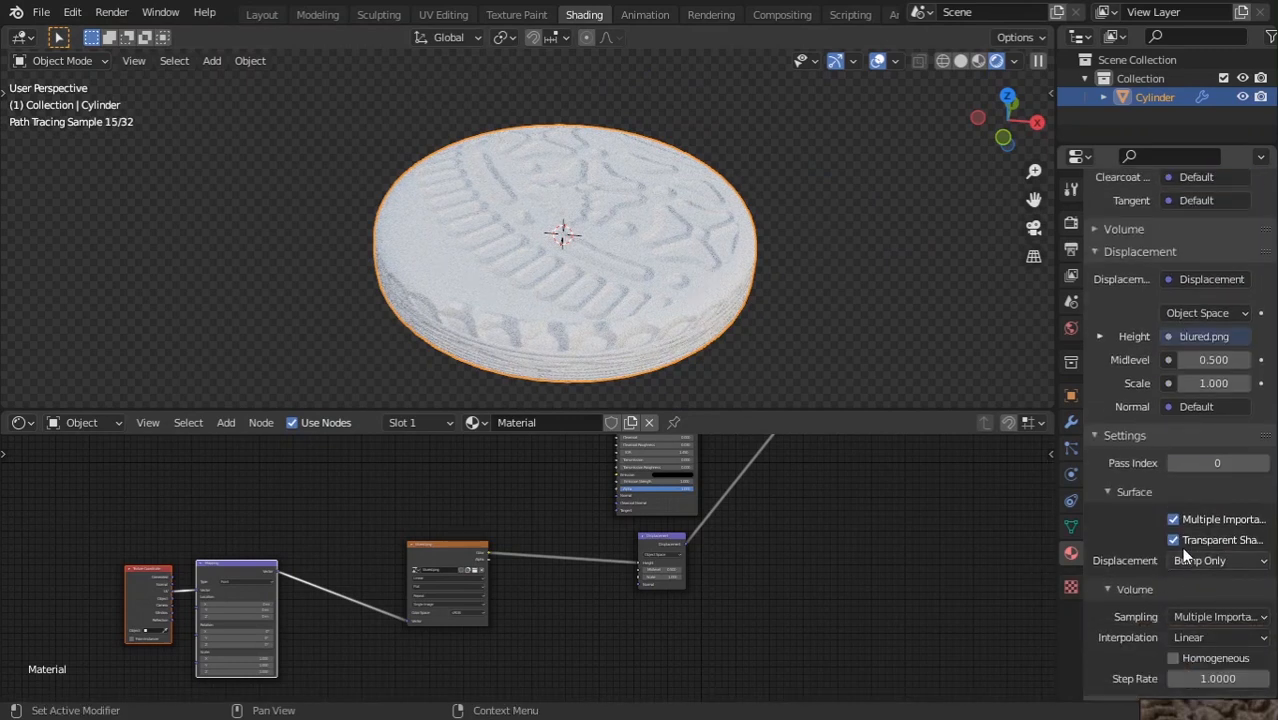
{"action": "scroll", "coordinate": [1185, 553], "scroll_direction": "down", "scroll_amount": 2}
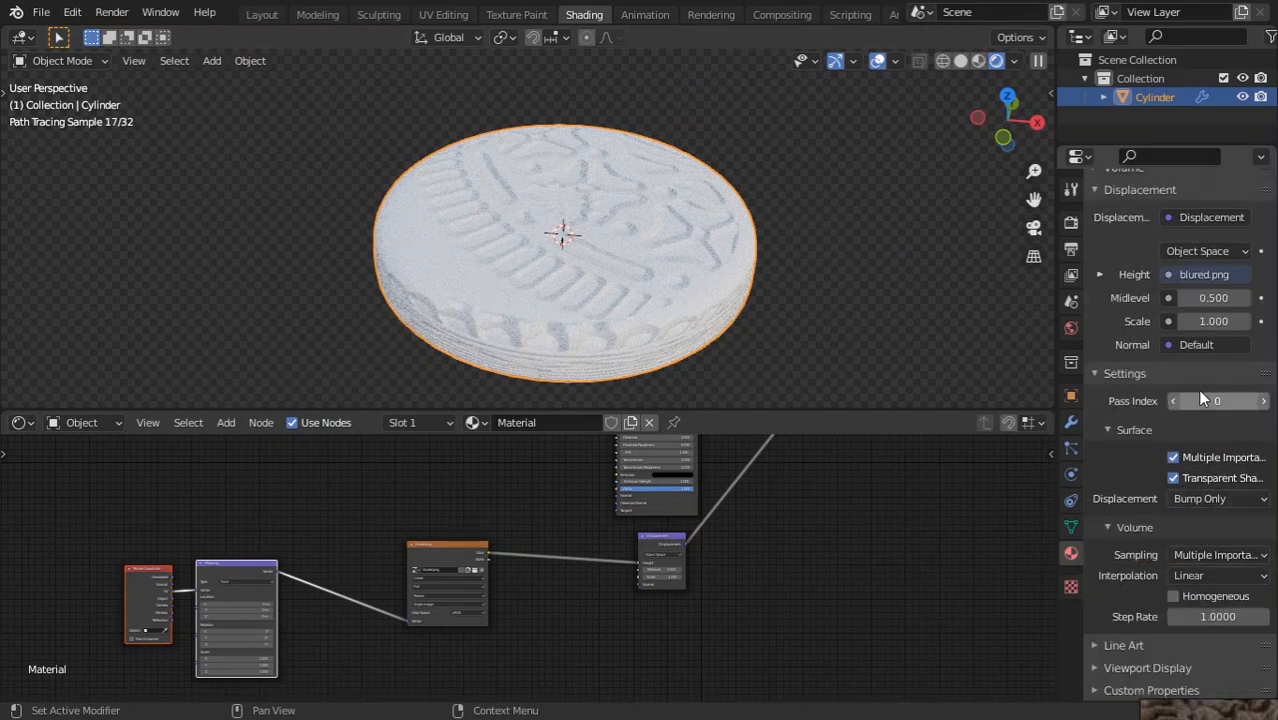
{"action": "left_click", "coordinate": [1180, 498]}
{"action": "left_click", "coordinate": [1150, 561]}
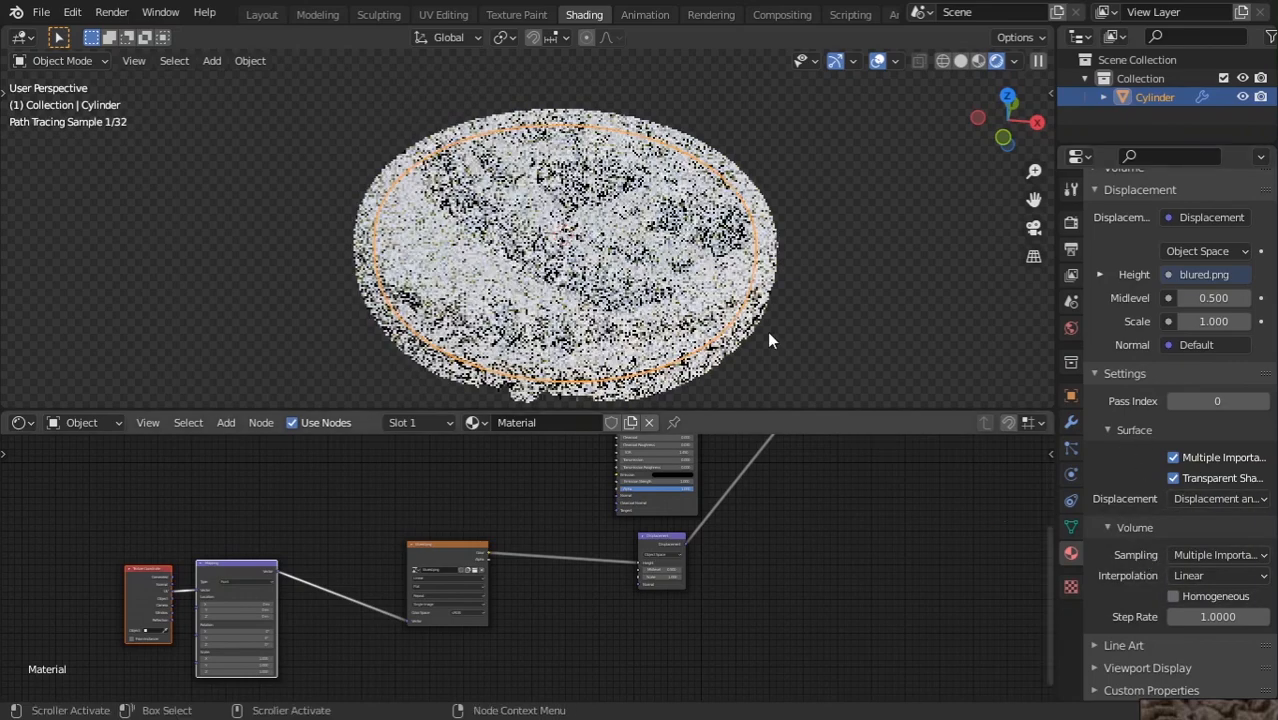
Examine the displaced biscuit from the side and from above to judge the strength and layout of the embossing.
{"action": "scroll", "coordinate": [766, 331], "scroll_direction": "down", "scroll_amount": 3}
{"action": "middle_click_drag", "start_coordinate": [766, 331], "coordinate": [845, 261]}
{"action": "scroll", "coordinate": [845, 261], "scroll_direction": "up", "scroll_amount": 4}
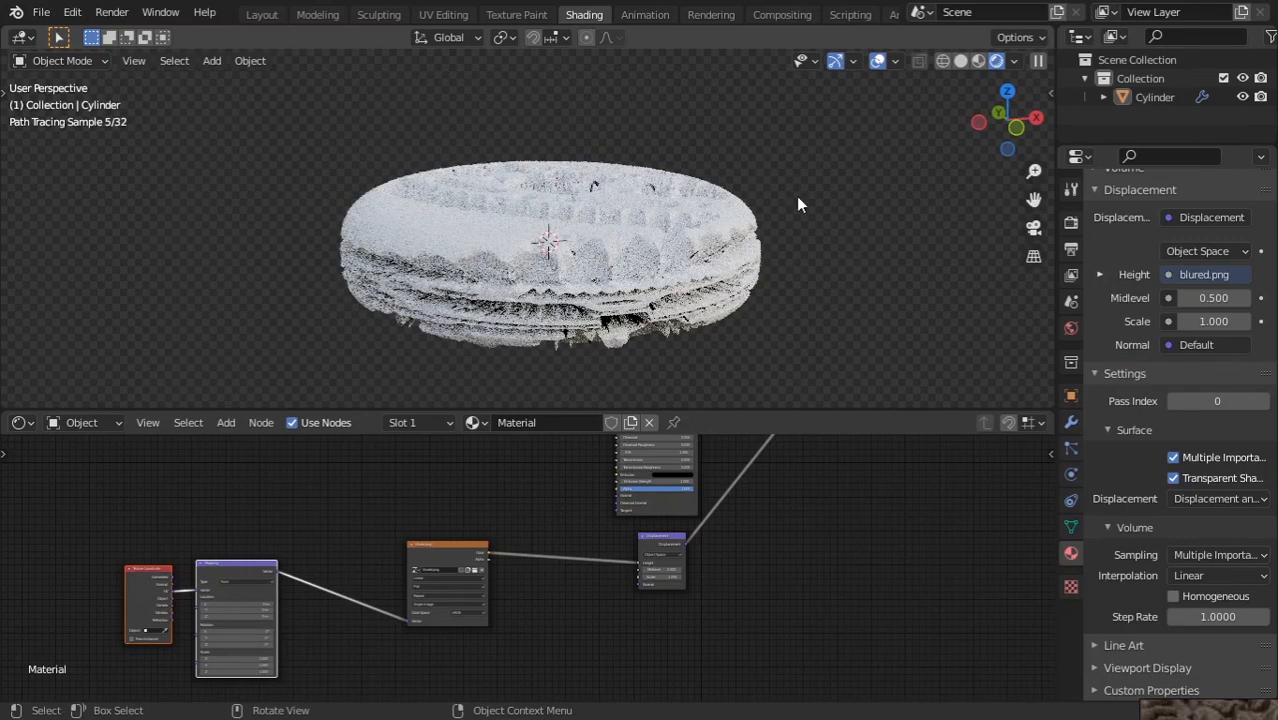
{"action": "middle_click_drag", "start_coordinate": [799, 203], "coordinate": [845, 257]}
{"action": "left_click", "coordinate": [641, 239]}
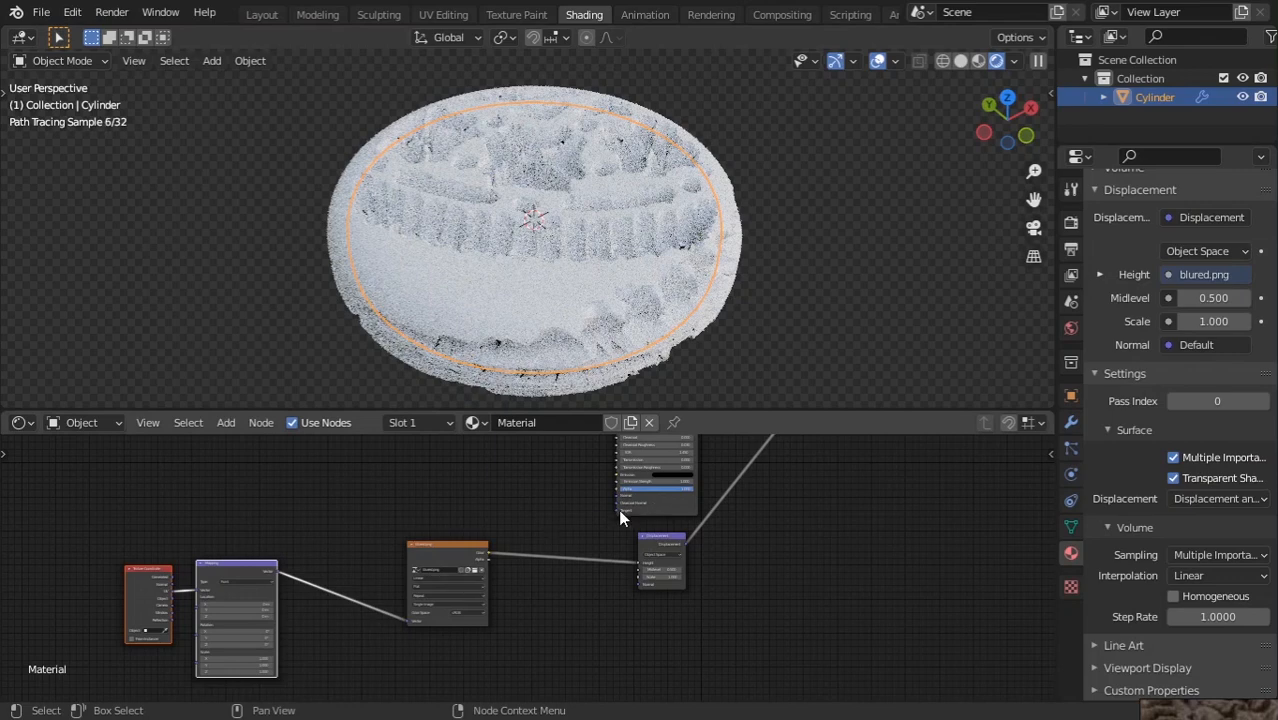
{"action": "left_click", "coordinate": [817, 216]}
{"action": "middle_click_drag", "start_coordinate": [766, 245], "coordinate": [696, 262]}
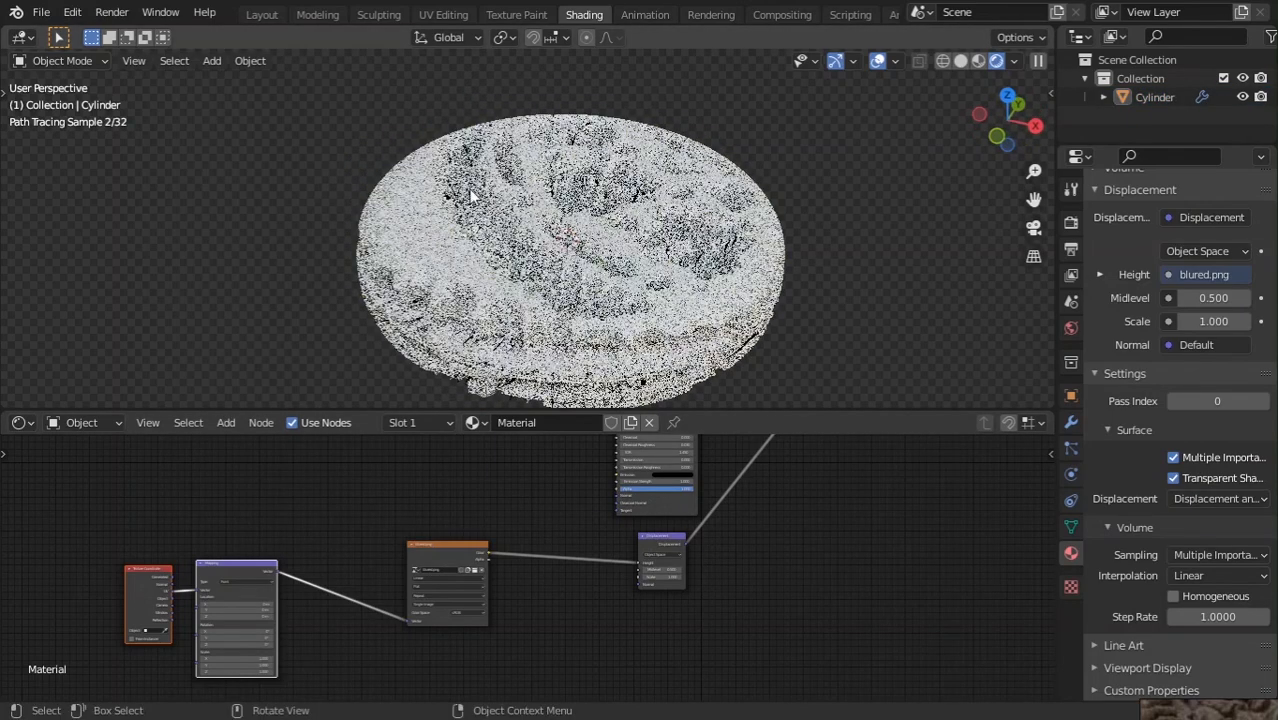
In the UV Editing workspace, grow the face selection from the biscuit's top centre outward and down its side wall.
{"action": "left_click", "coordinate": [258, 14]}
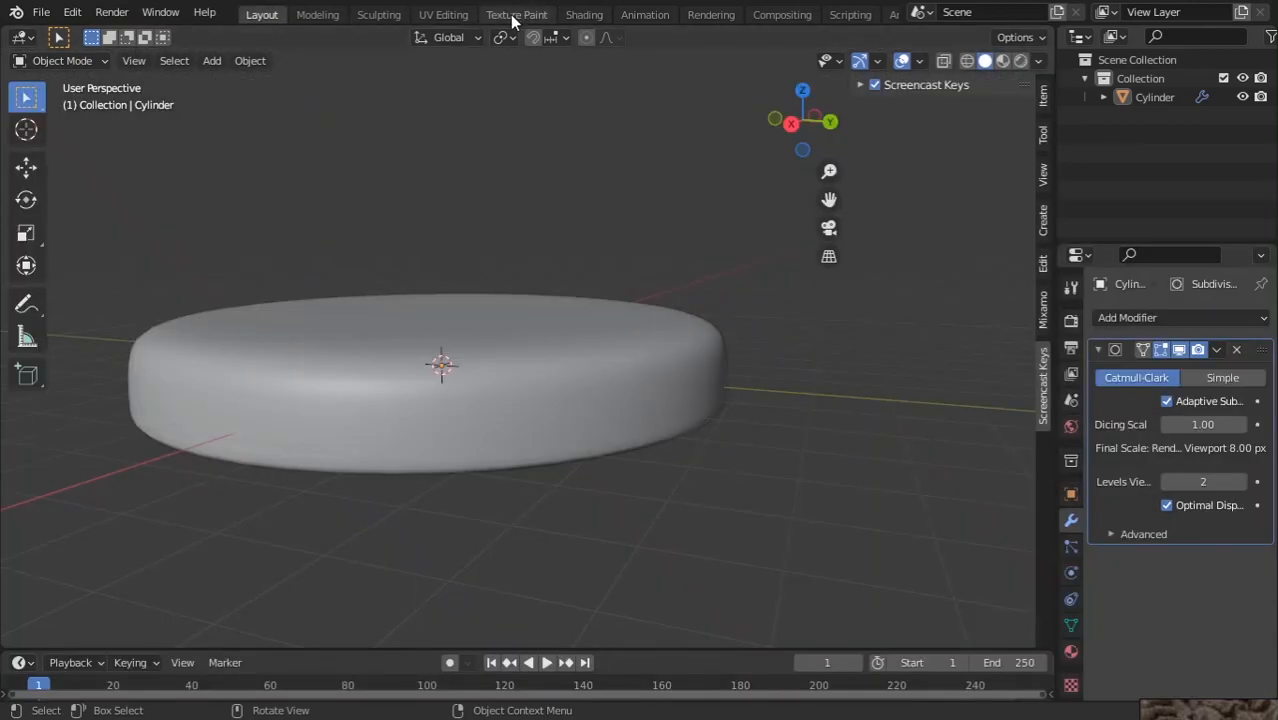
{"action": "left_click", "coordinate": [444, 15]}
{"action": "scroll", "coordinate": [428, 367], "scroll_direction": "down", "scroll_amount": 10}
{"action": "scroll", "coordinate": [800, 398], "scroll_direction": "down", "scroll_amount": 3}
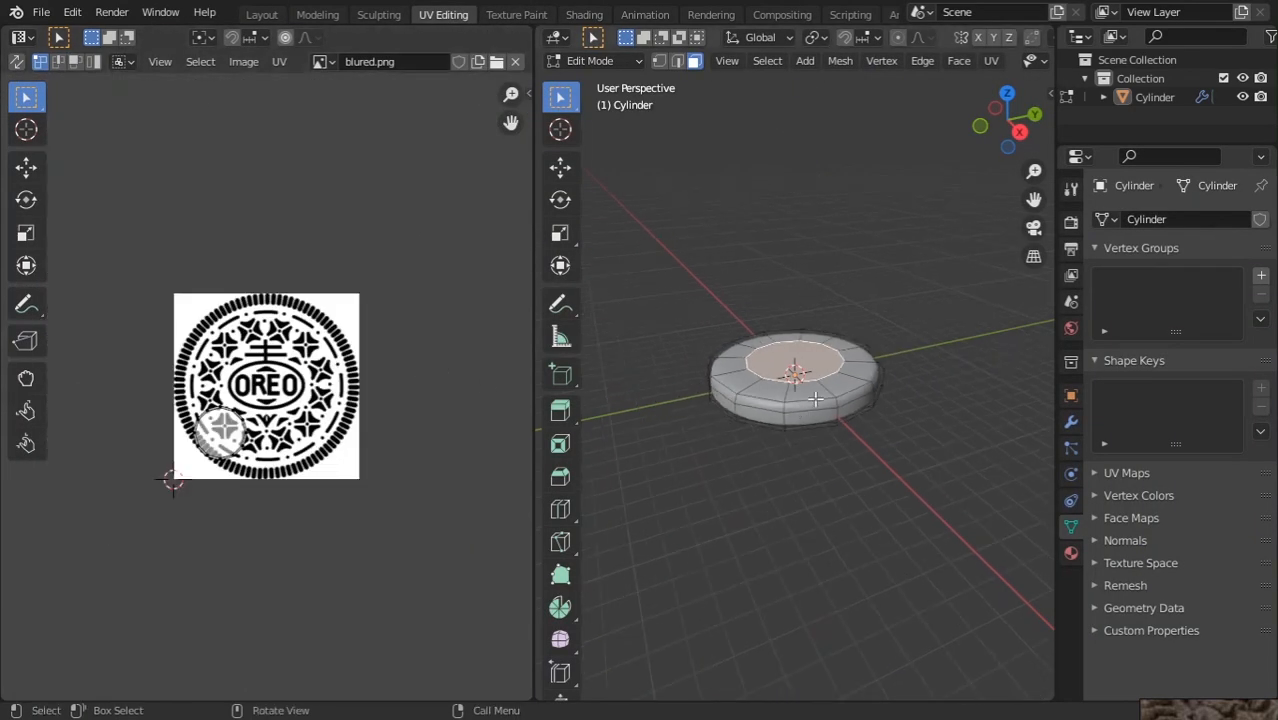
{"action": "middle_click_drag", "start_coordinate": [805, 396], "coordinate": [808, 424]}
{"action": "scroll", "coordinate": [808, 424], "scroll_direction": "up", "scroll_amount": 2}
{"action": "key", "text": "ctrl+KP_Add"}
{"action": "key", "text": "ctrl+KP_Add"}
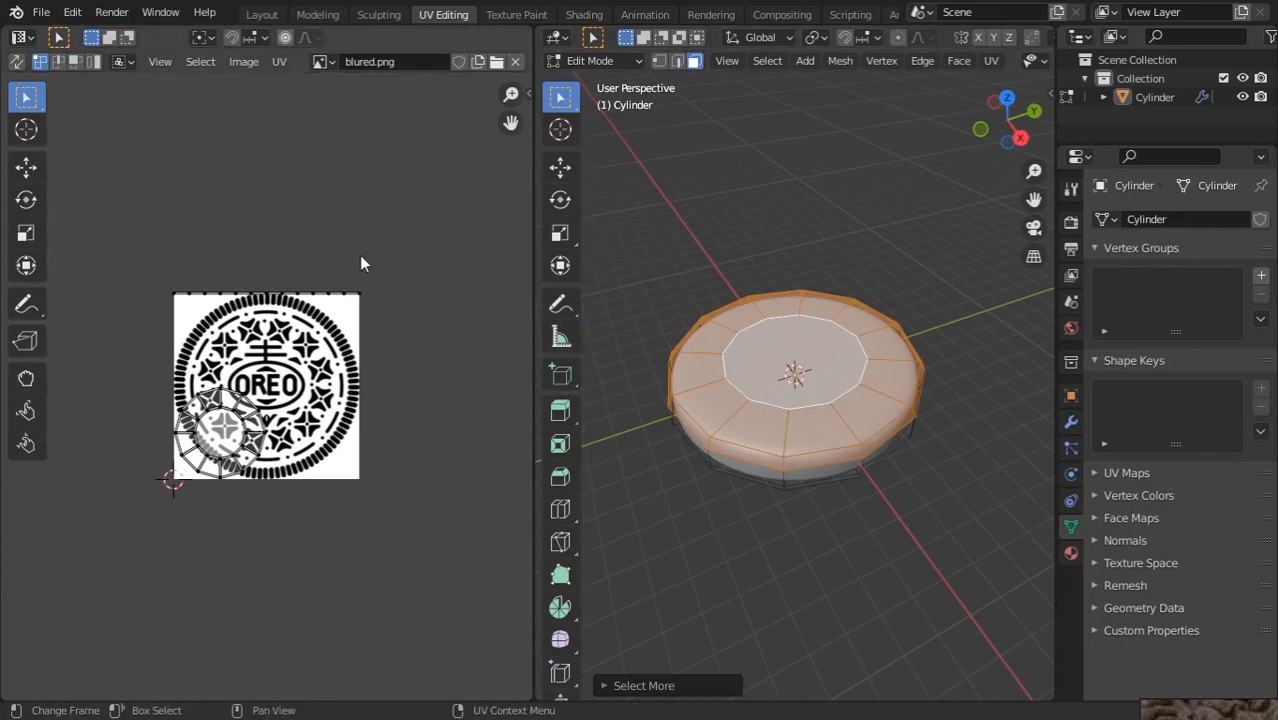
{"action": "middle_click_drag", "start_coordinate": [873, 446], "coordinate": [893, 373]}
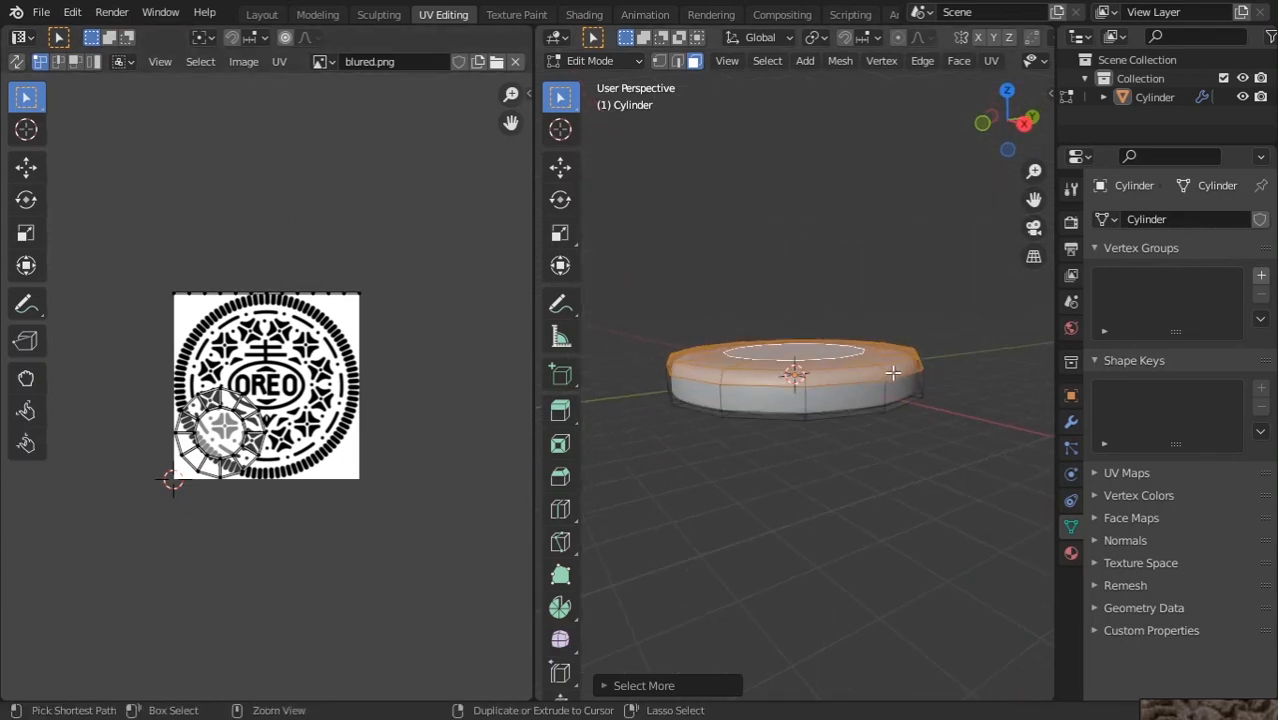
{"action": "key", "text": "ctrl+KP_Add"}
Unwrap the selected top and side faces over the blured.png image.
{"action": "middle_click_drag", "start_coordinate": [857, 414], "coordinate": [816, 412]}
{"action": "scroll", "coordinate": [880, 383], "scroll_direction": "up", "scroll_amount": 2}
{"action": "key", "text": "u"}
{"action": "left_click", "coordinate": [816, 410]}
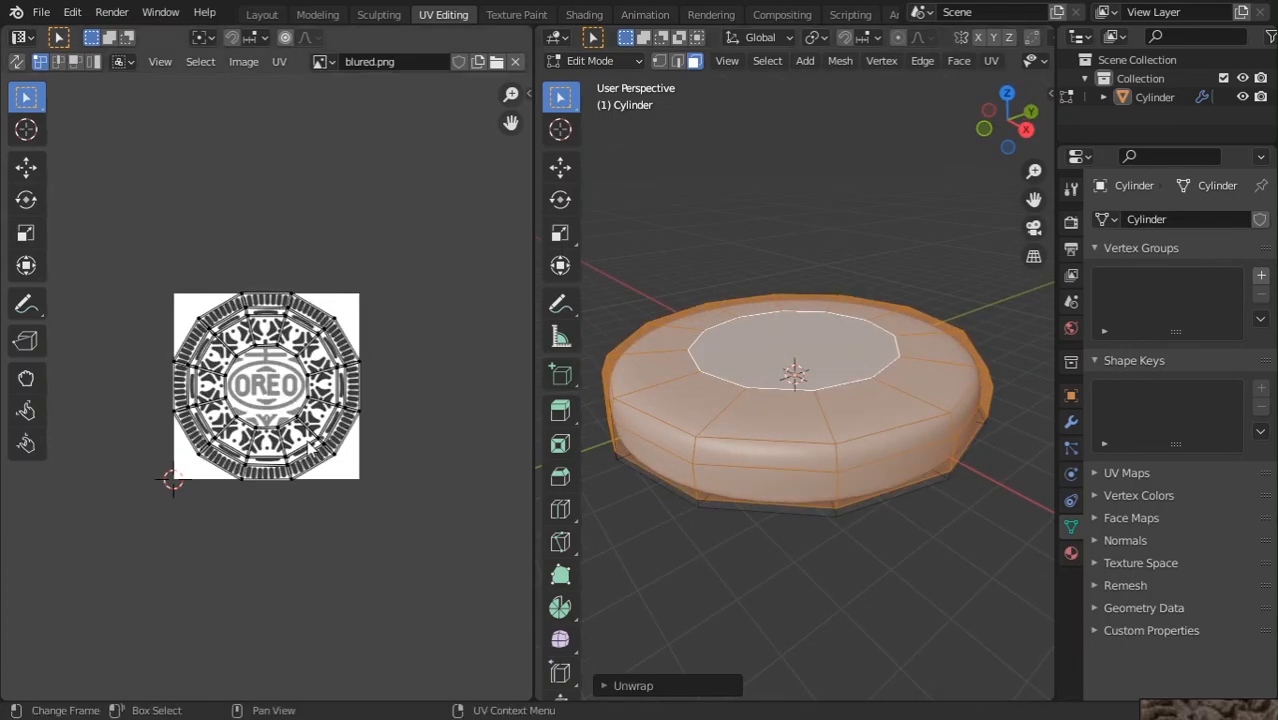
Scale the UV edge loop just inside the outermost one outward to the middle of the image's rib pattern.
{"action": "scroll", "coordinate": [310, 446], "scroll_direction": "up", "scroll_amount": 4}
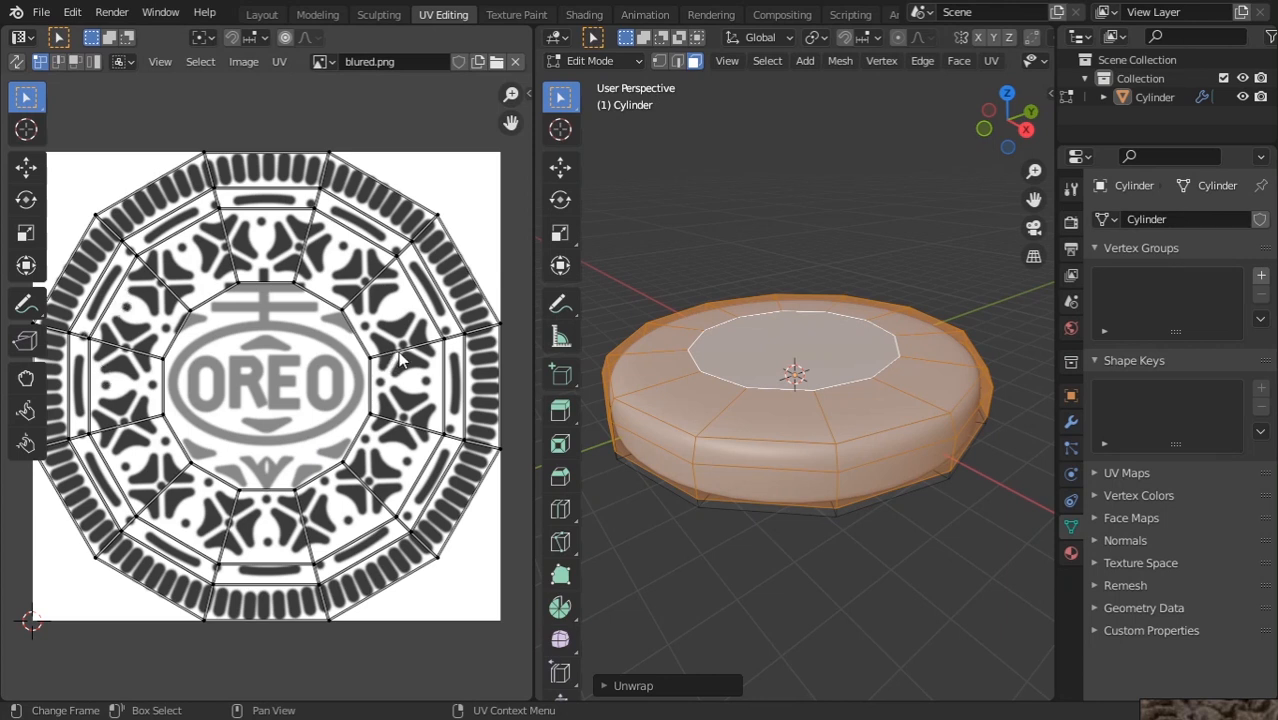
{"action": "left_click", "coordinate": [437, 280], "text": "alt"}
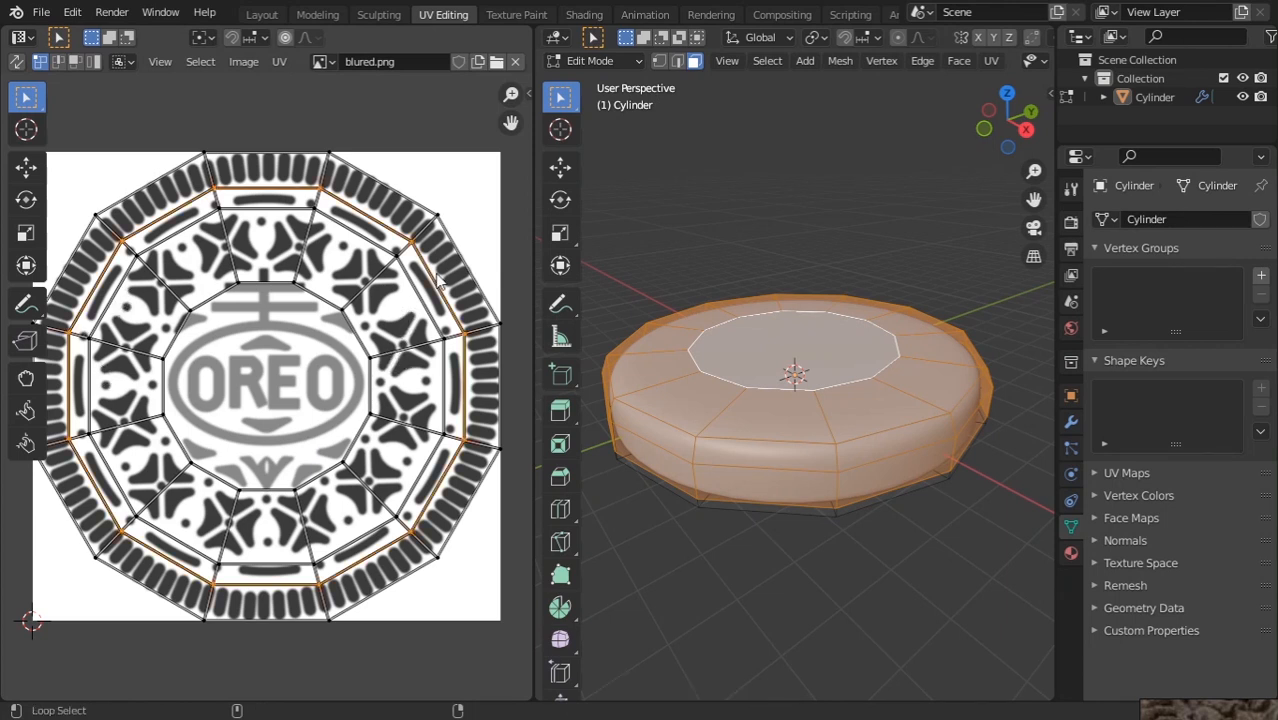
{"action": "key", "text": "s"}
{"action": "left_click", "coordinate": [454, 271]}
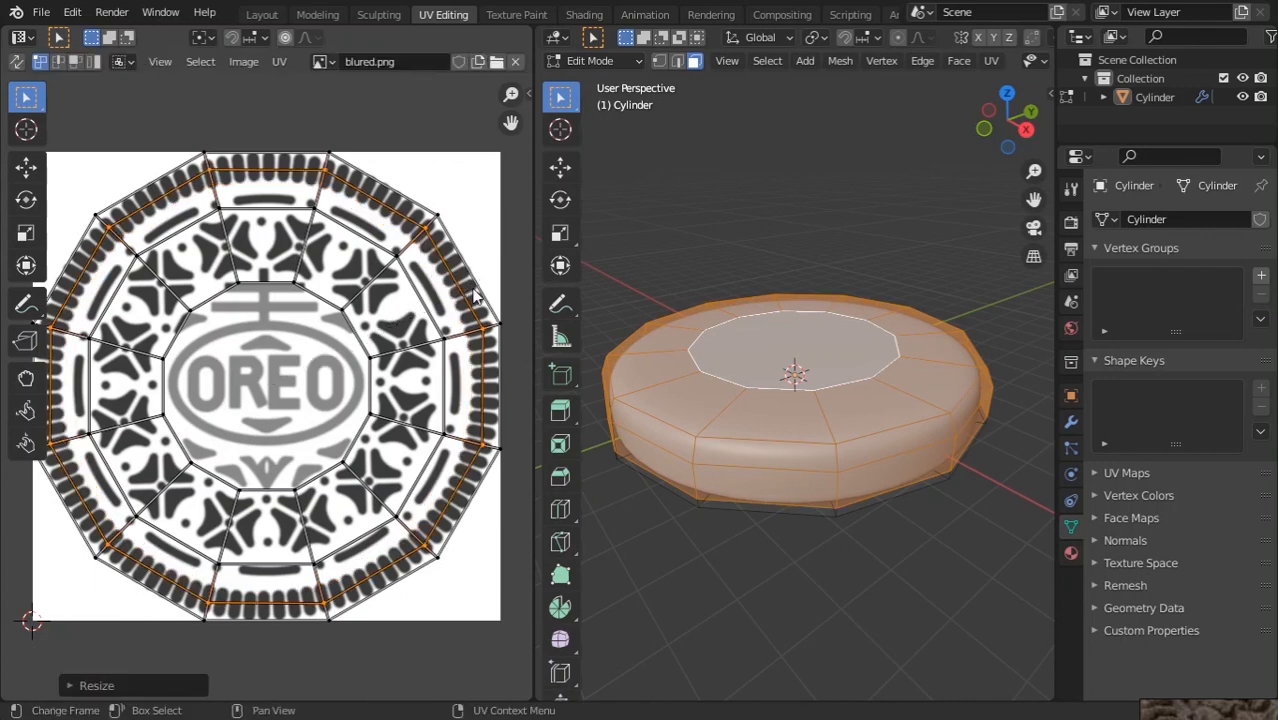
Switch the 3D viewport beside the UV editor to Material Preview shading.
{"action": "middle_click_drag", "start_coordinate": [952, 47], "coordinate": [715, 80]}
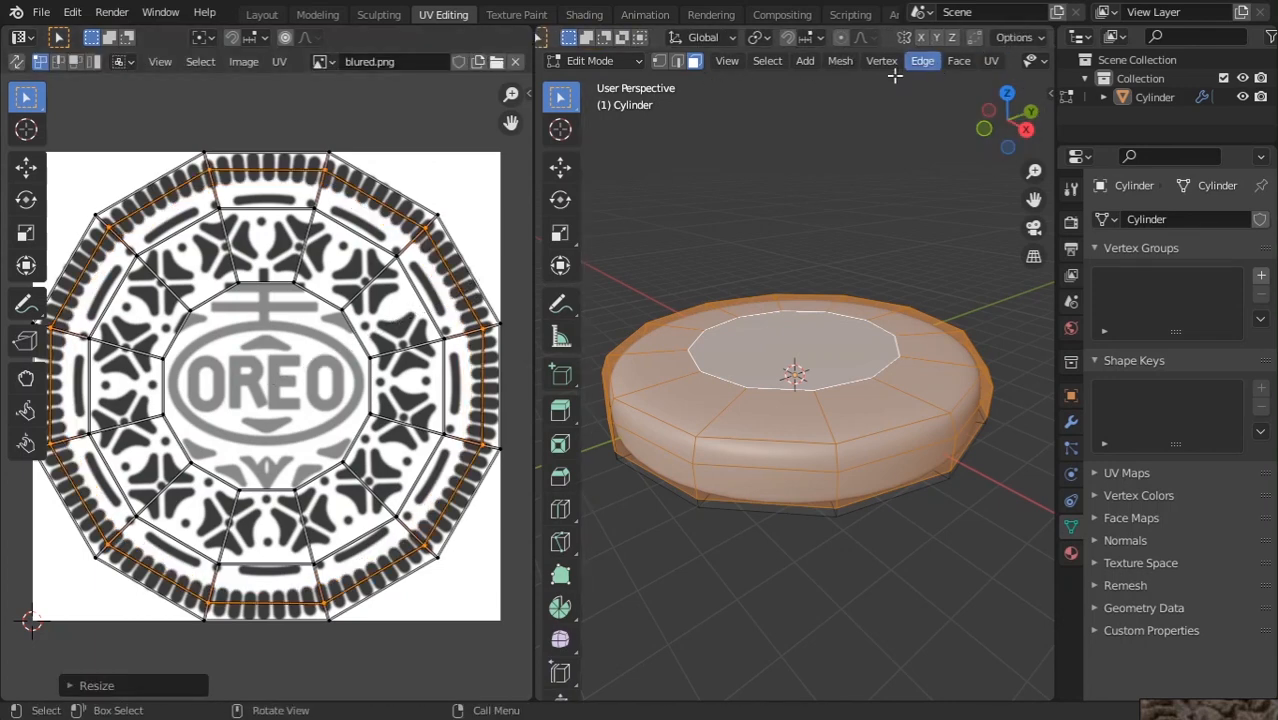
{"action": "mouse_move", "coordinate": [895, 75]}
{"action": "middle_mouse_down"}
{"action": "mouse_move", "coordinate": [694, 84]}
{"action": "mouse_move", "coordinate": [665, 62]}
{"action": "middle_mouse_up"}
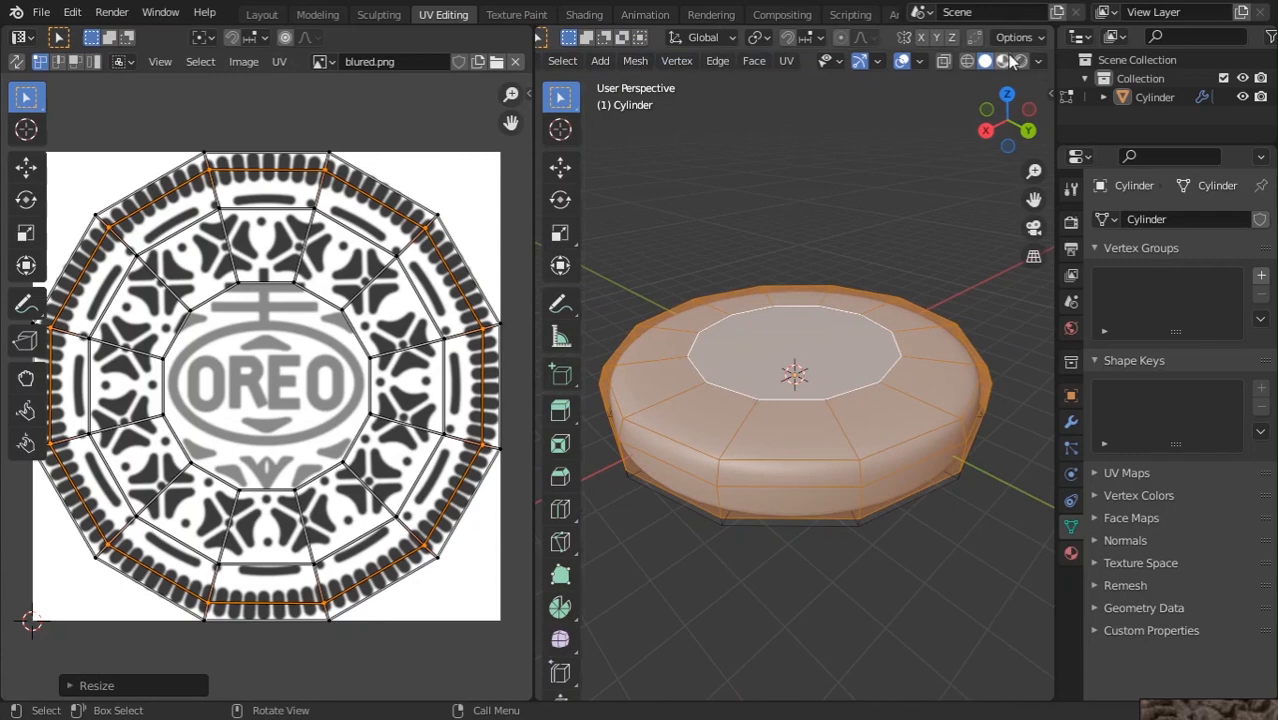
{"action": "left_click", "coordinate": [1005, 61]}
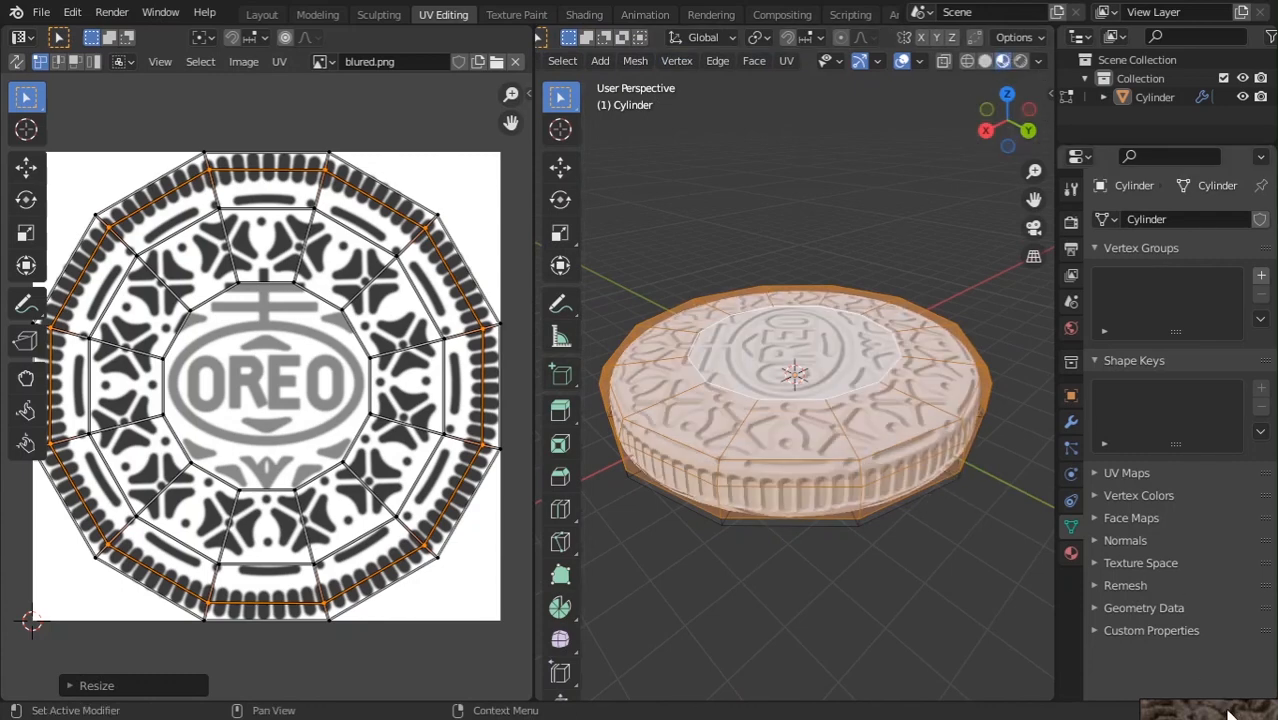
Bring the Oreo reference photo into view and study the ribbed rim of the cookie.
{"action": "right_click_drag", "start_coordinate": [1228, 714], "coordinate": [952, 145]}
{"action": "scroll", "coordinate": [1062, 322], "scroll_direction": "down", "scroll_amount": 5}
{"action": "middle_click_drag", "start_coordinate": [1044, 384], "coordinate": [1078, 416]}
{"action": "scroll", "coordinate": [1078, 414], "scroll_direction": "up", "scroll_amount": 3}
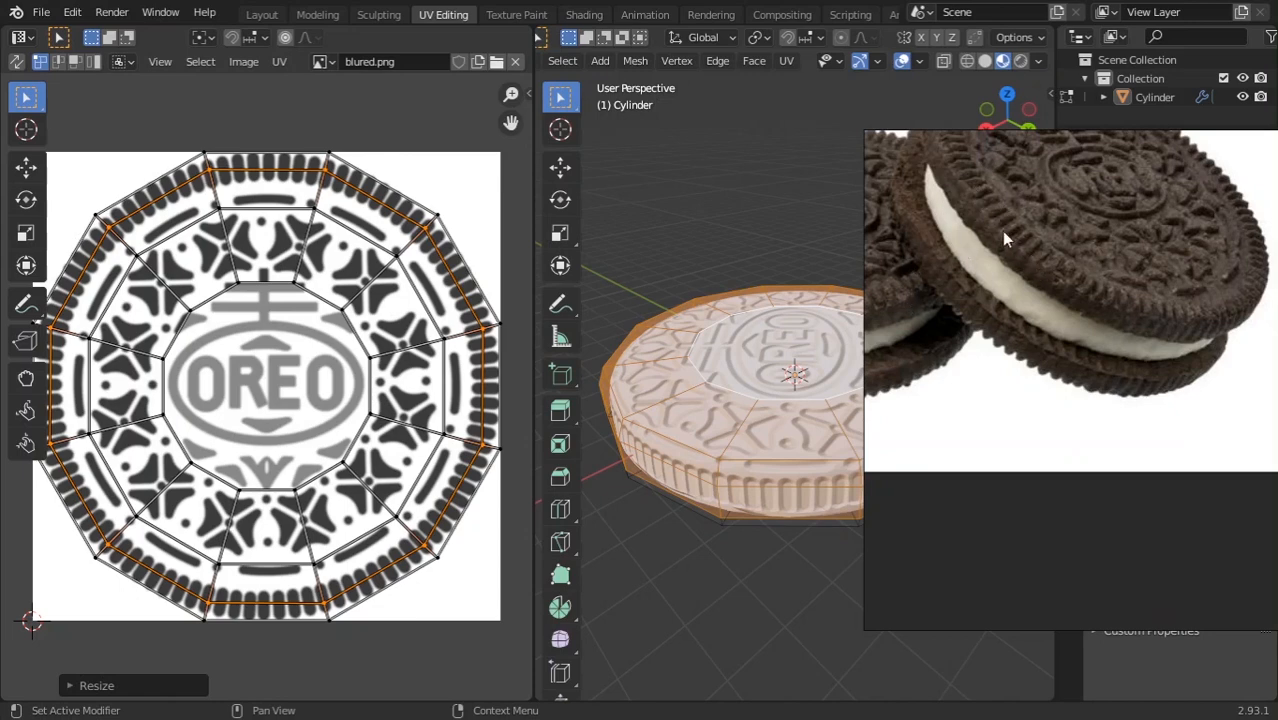
{"action": "right_click_drag", "start_coordinate": [1001, 231], "coordinate": [1167, 667]}
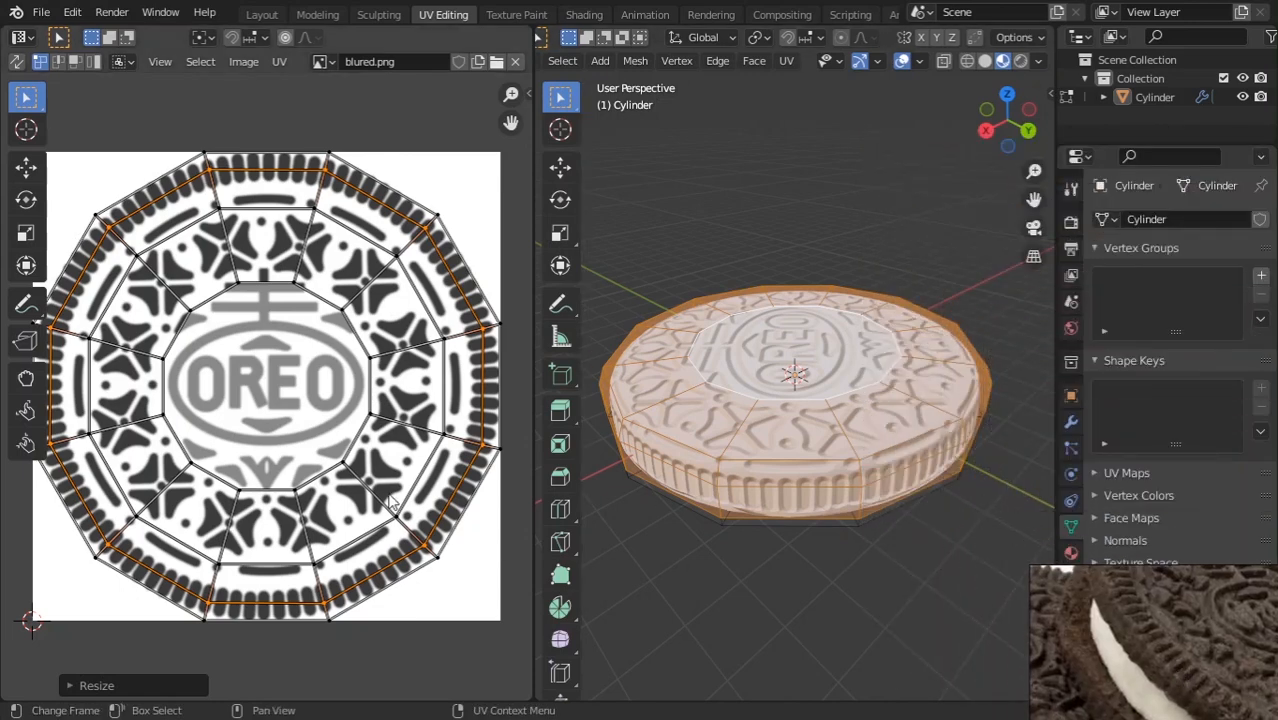
Scale the outermost UV edge loop outward slightly past the border of the Oreo image.
{"action": "middle_click_drag", "start_coordinate": [403, 502], "coordinate": [337, 390]}
{"action": "left_click", "coordinate": [386, 429], "text": "alt"}
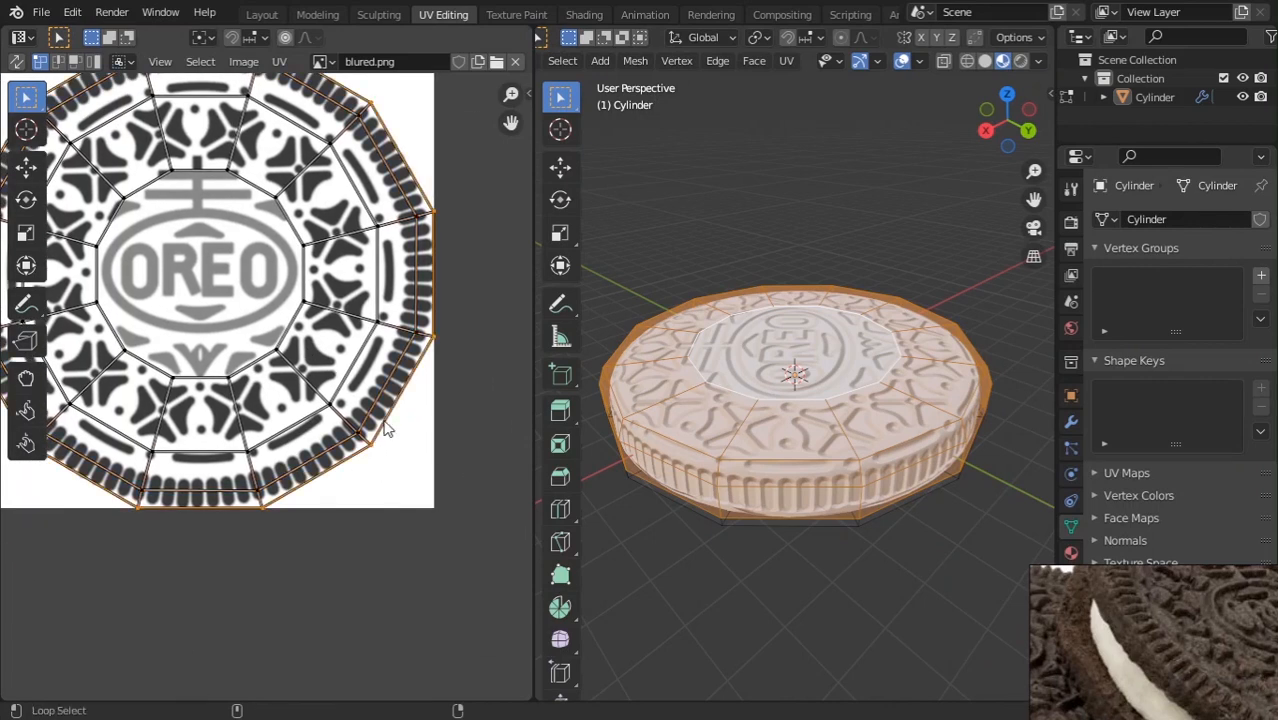
{"action": "key", "text": "s"}
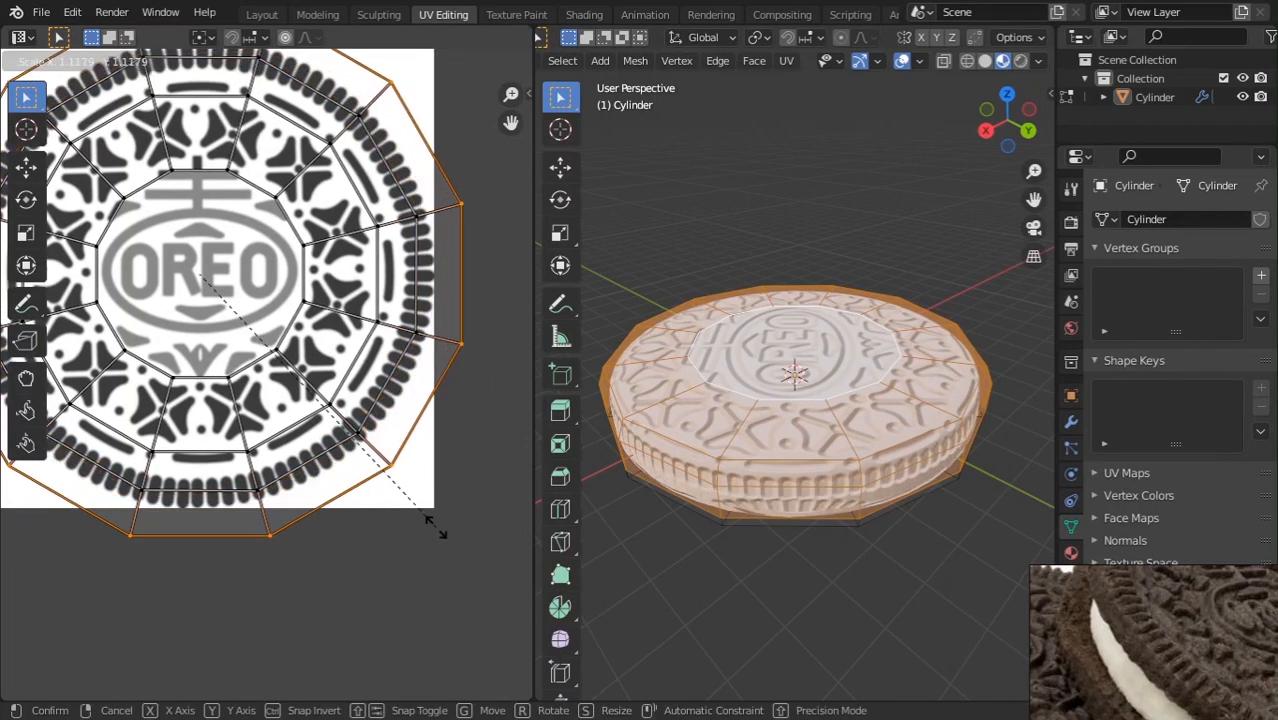
{"action": "left_click", "coordinate": [418, 512]}
Scale the second-outermost UV edge loop outward to the outer ends of the rib pattern.
{"action": "left_click", "coordinate": [348, 445], "text": "alt"}
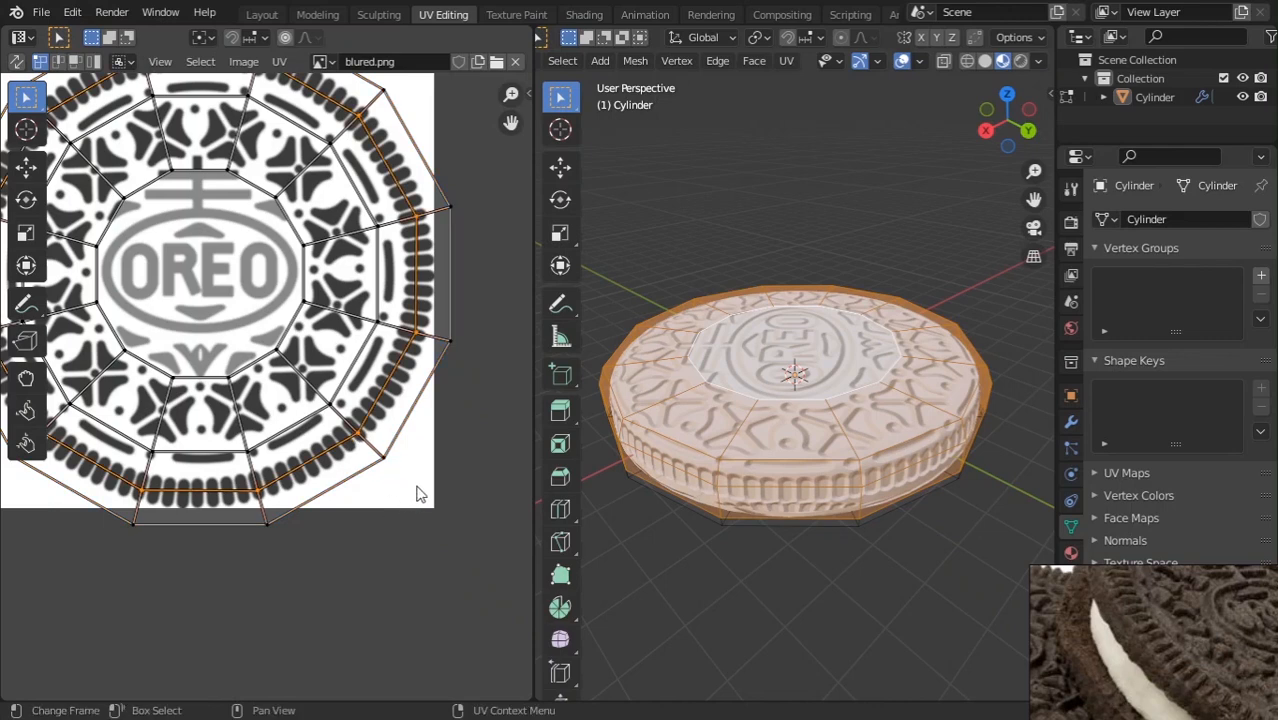
{"action": "key", "text": "s"}
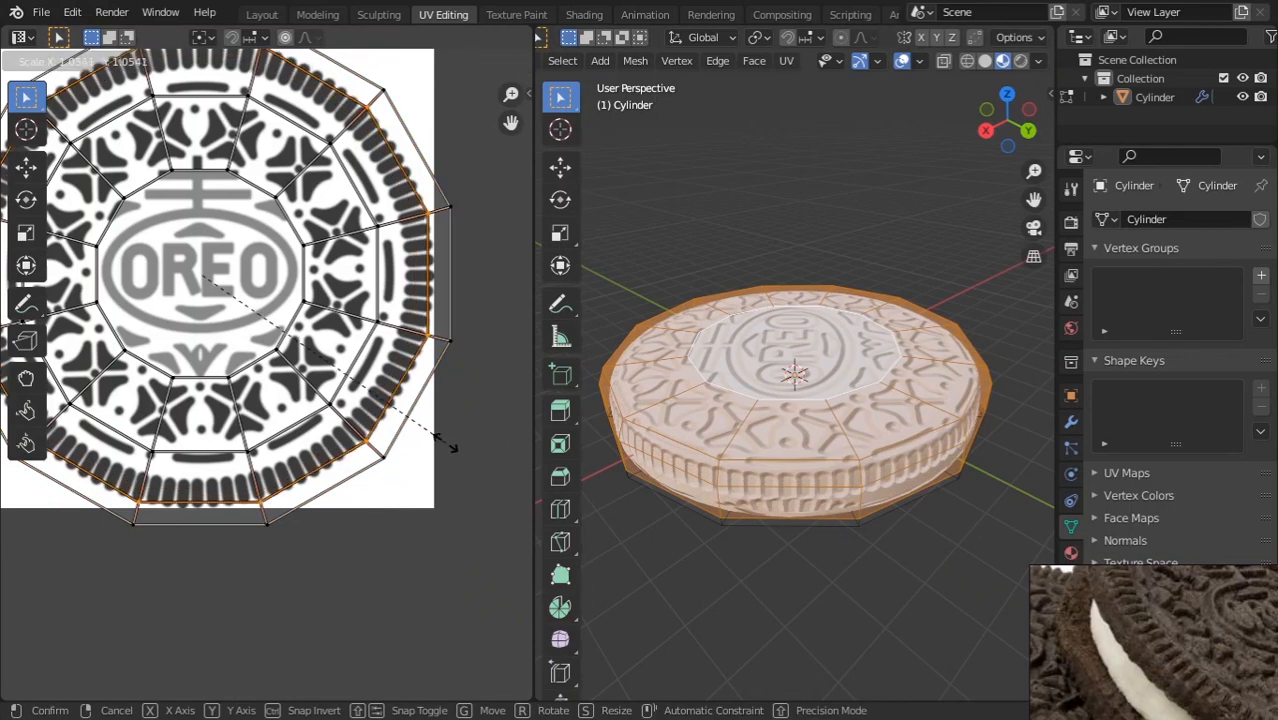
{"action": "left_click", "coordinate": [458, 455]}
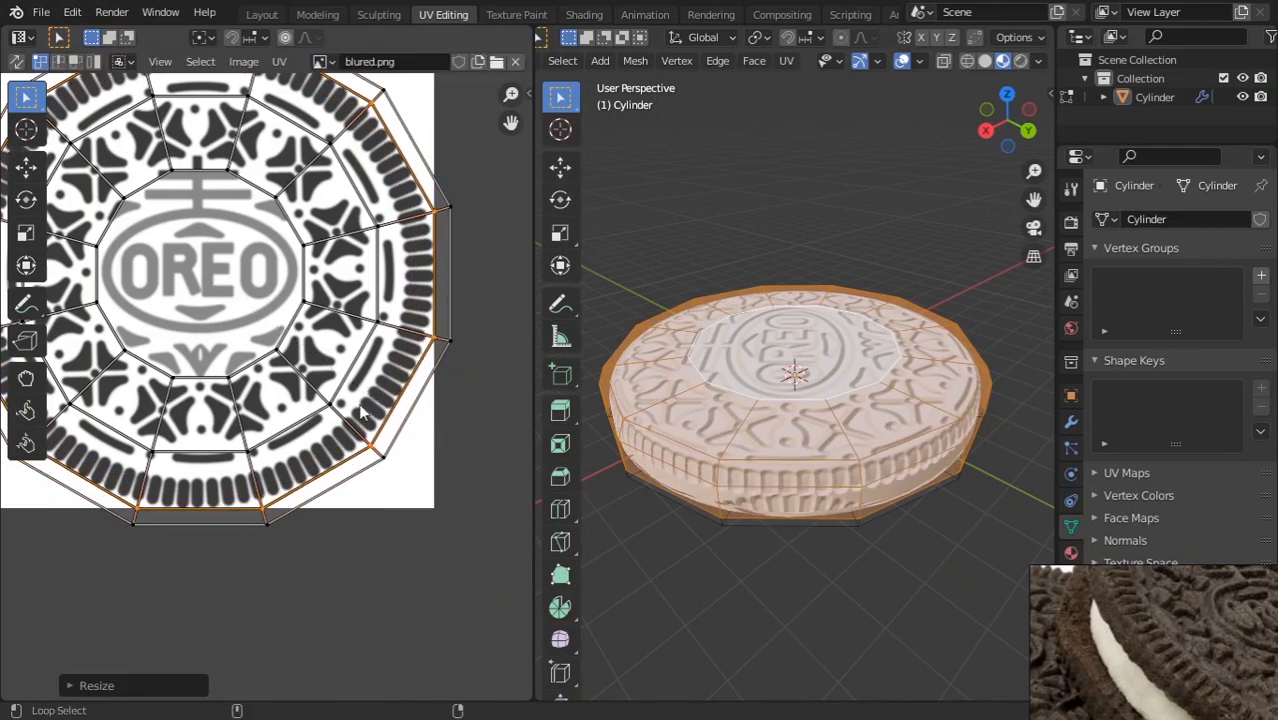
Scale the third UV edge loop from the outside outward to the ribs' outer ends, matching the neighbouring loop.
{"action": "left_click", "coordinate": [362, 408], "text": "alt"}
{"action": "key", "text": "s"}
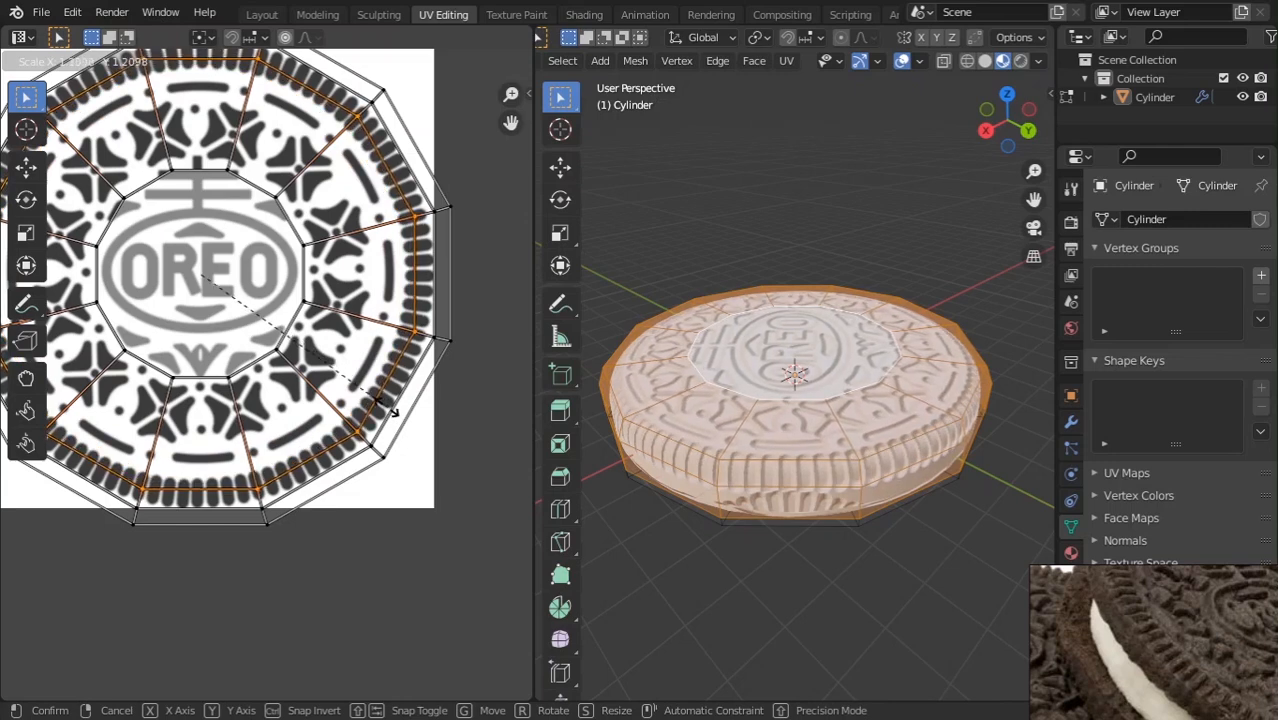
{"action": "left_click", "coordinate": [402, 428]}
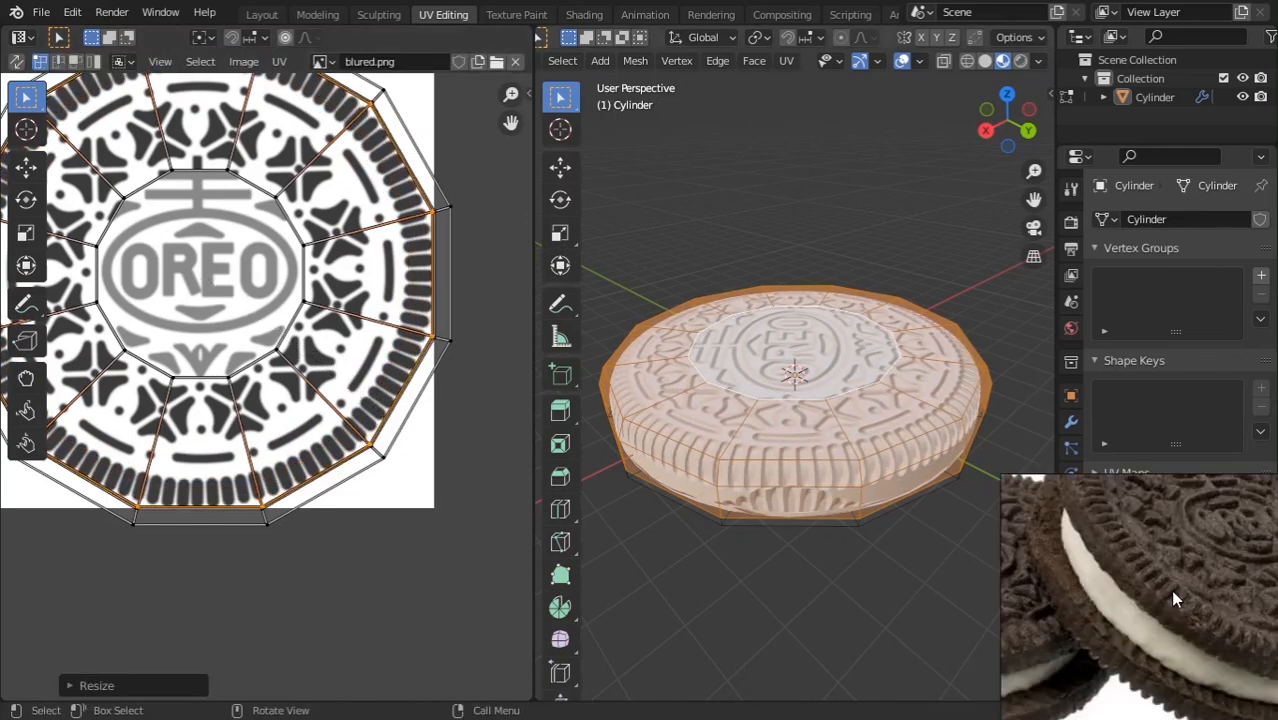
Scale the outermost UV edge loop further outward, clearly beyond the border of the Oreo image.
{"action": "left_click", "coordinate": [398, 440], "text": "alt"}
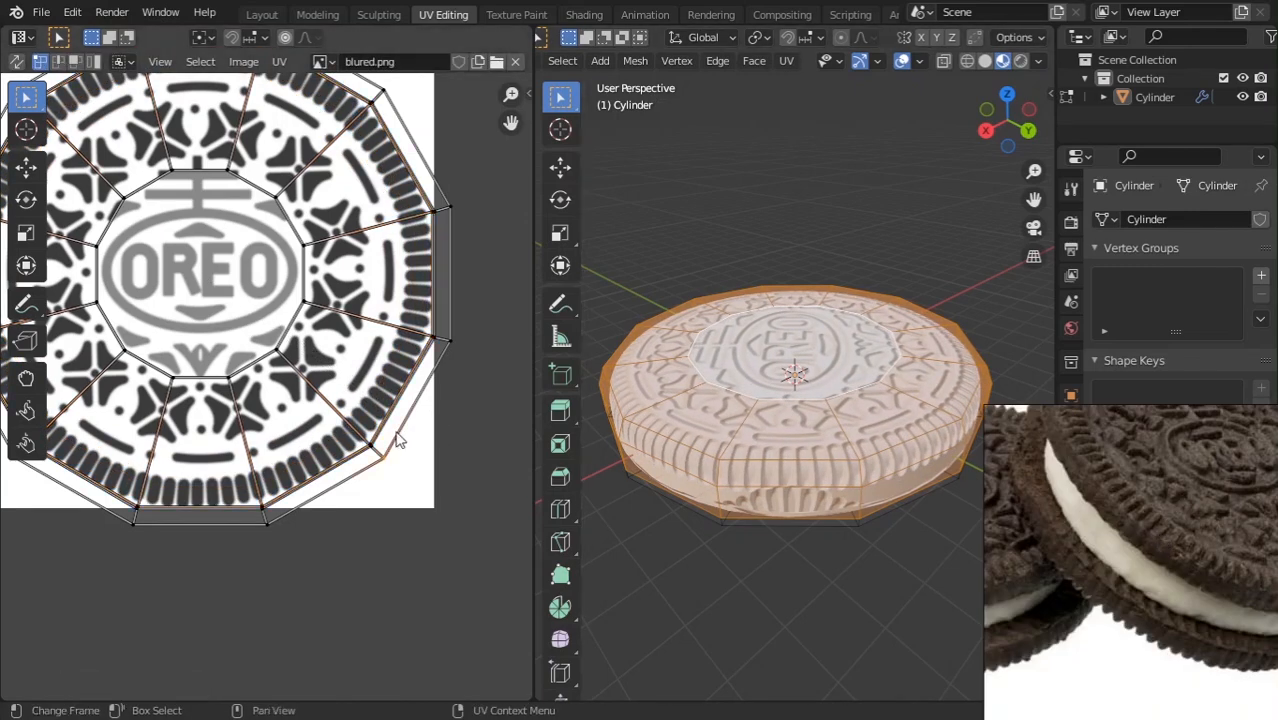
{"action": "key", "text": "s"}
{"action": "left_click", "coordinate": [420, 436]}
{"action": "key", "text": "s"}
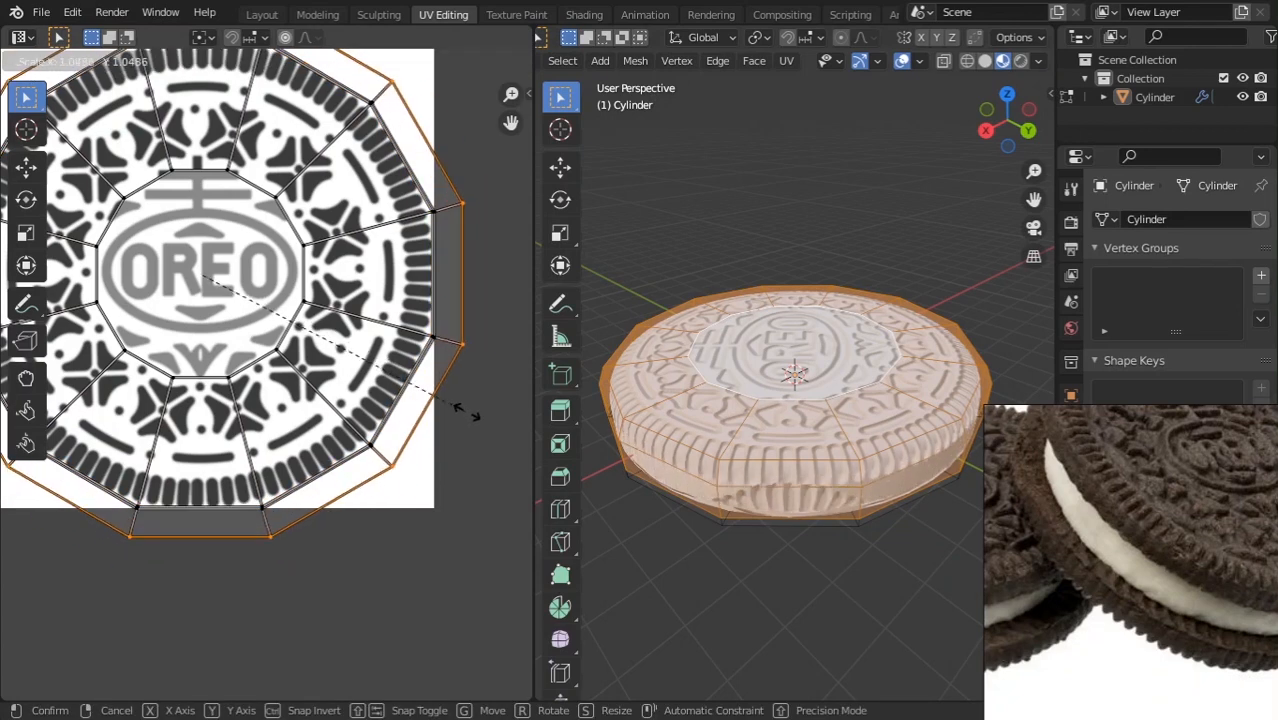
{"action": "left_click", "coordinate": [487, 418]}
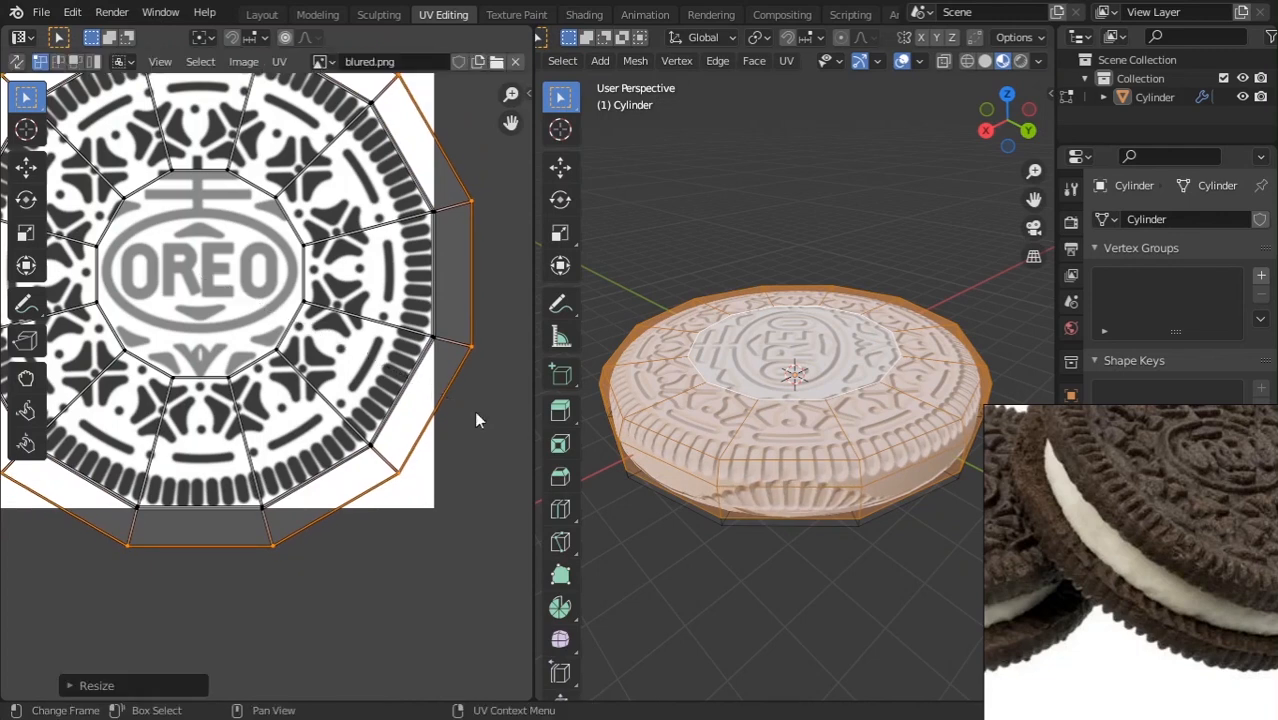
{"action": "left_click", "coordinate": [372, 365]}
{"action": "key", "text": "s"}
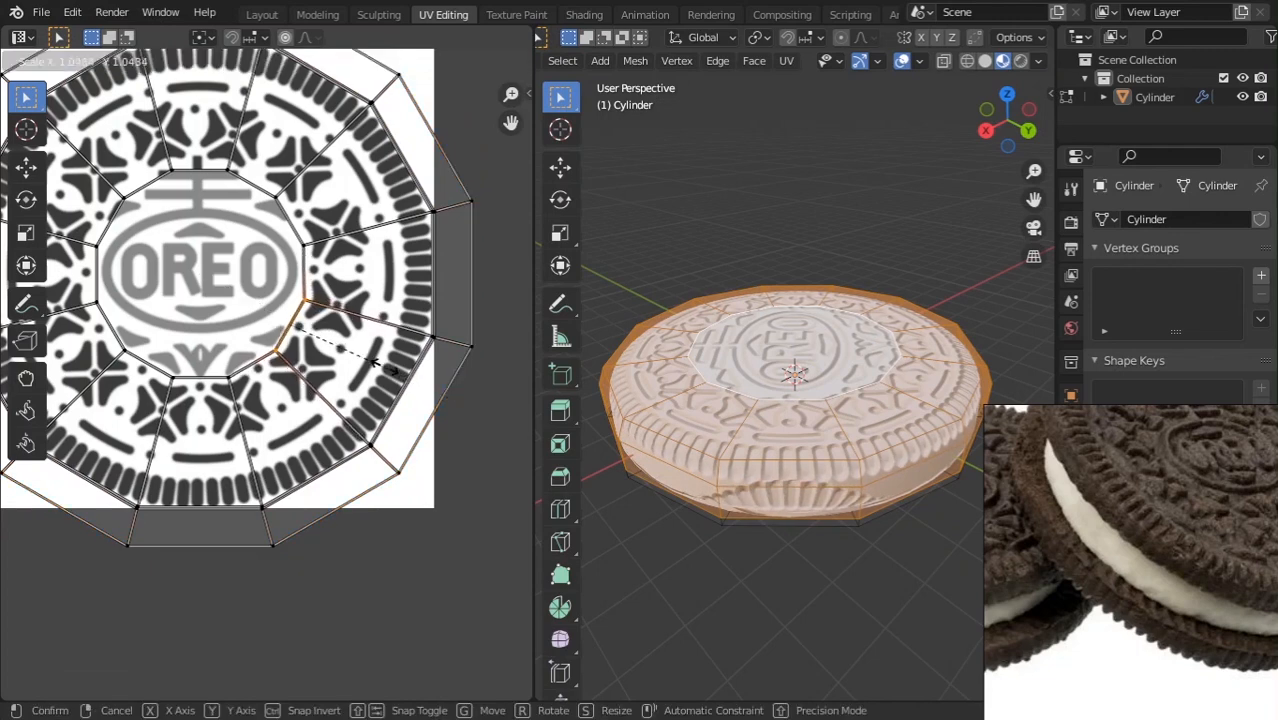
{"action": "right_click", "coordinate": [281, 318]}
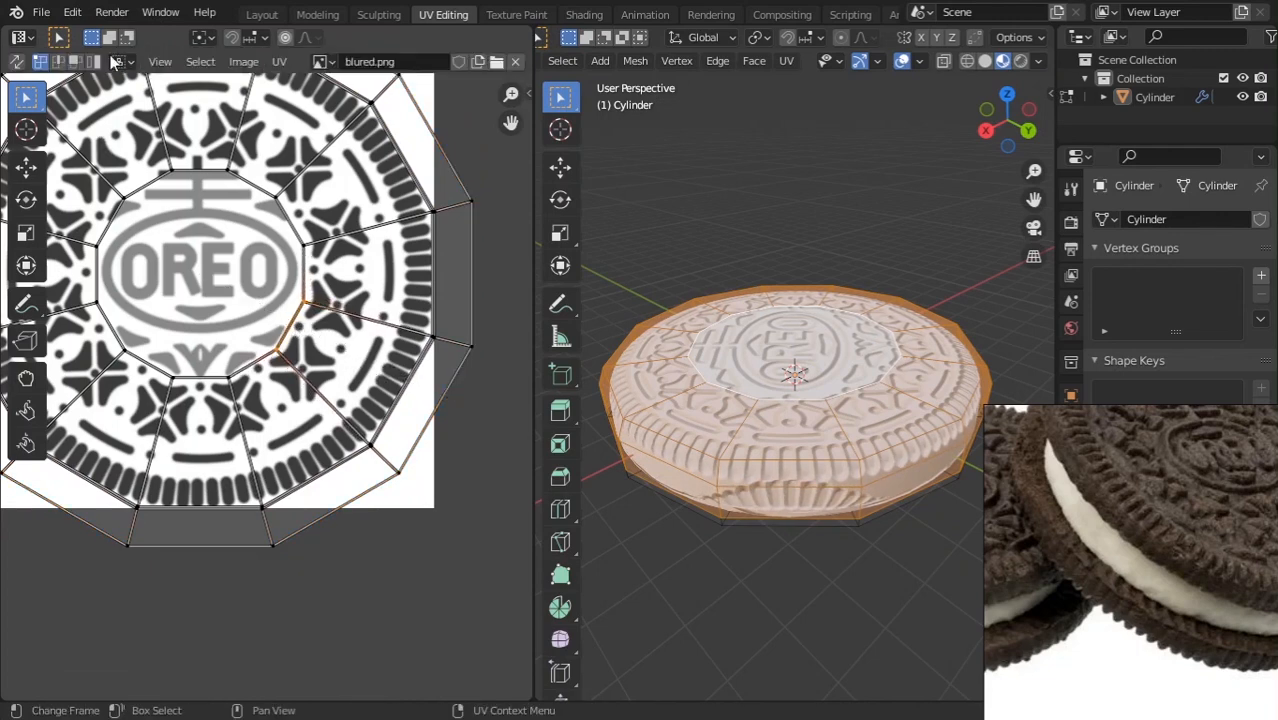
Scale the innermost UV edge loop outward by about 1.35 around the OREO logo and return to Object Mode.
{"action": "left_click", "coordinate": [247, 307], "text": "alt"}
{"action": "key", "text": "s"}
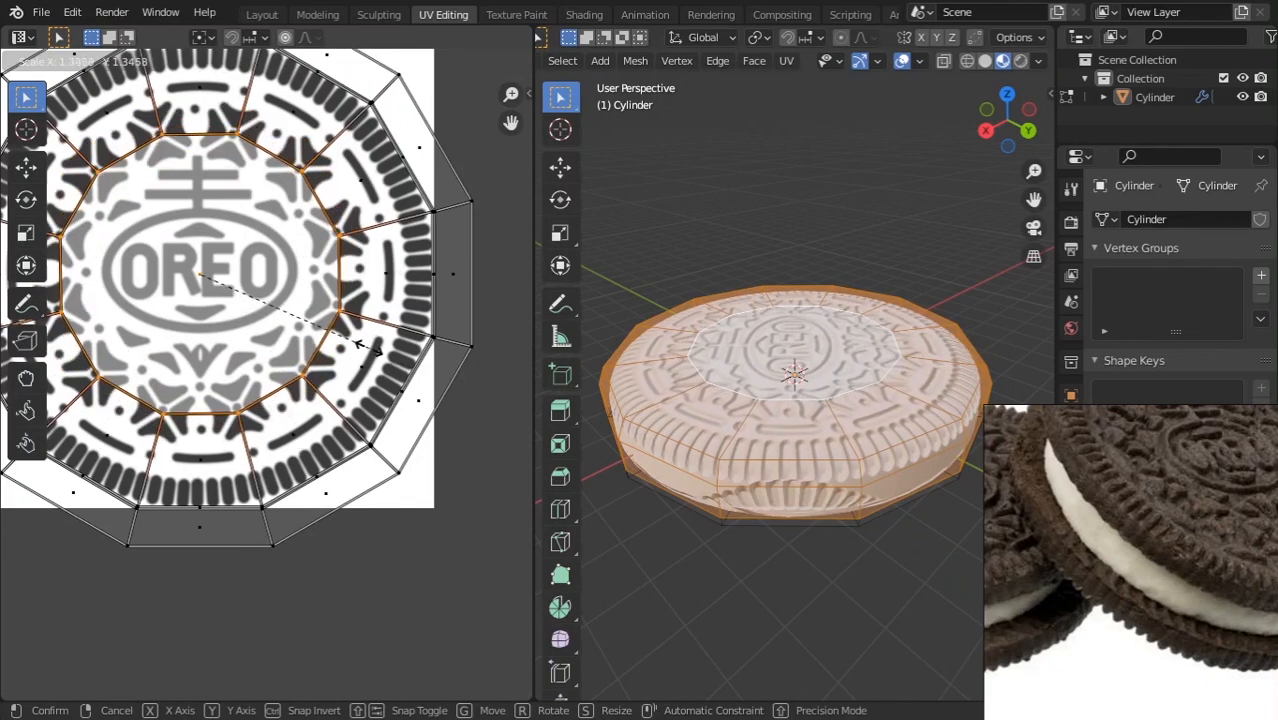
{"action": "key", "text": "Return"}
{"action": "scroll", "coordinate": [906, 328], "scroll_direction": "down", "scroll_amount": 3}
{"action": "key", "text": "Tab"}
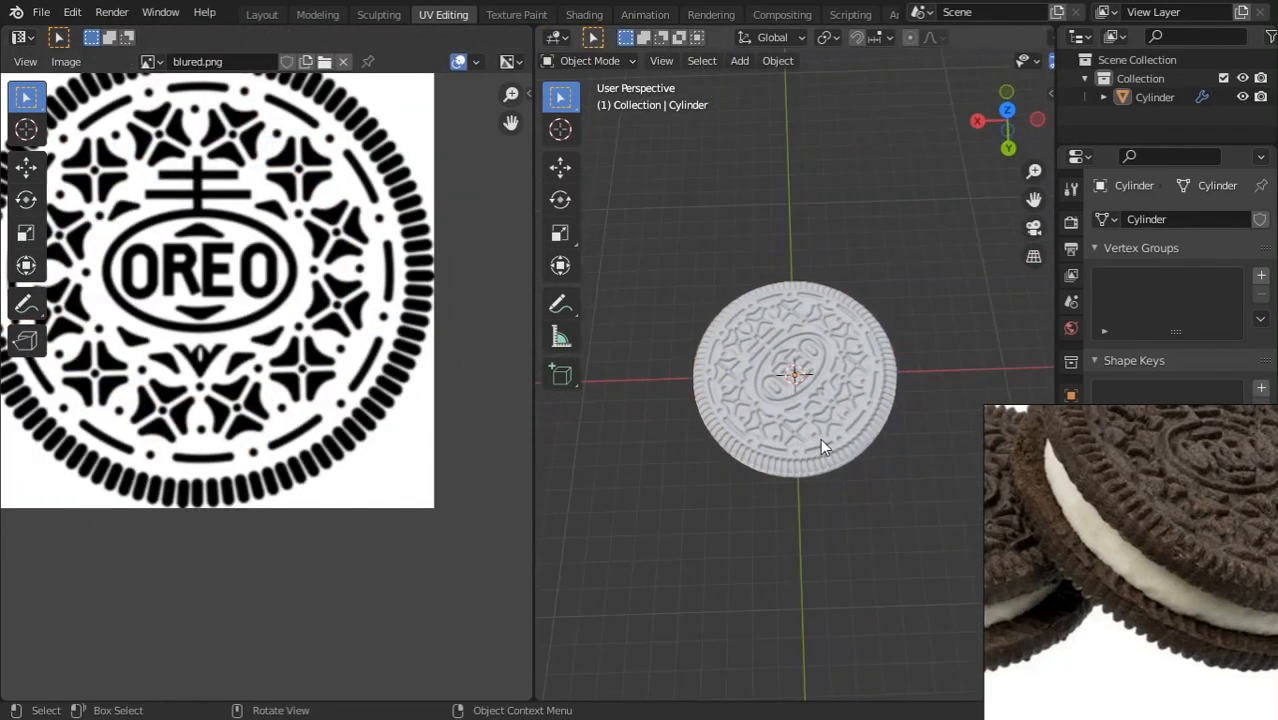
{"action": "middle_click_drag", "start_coordinate": [820, 438], "coordinate": [899, 336]}
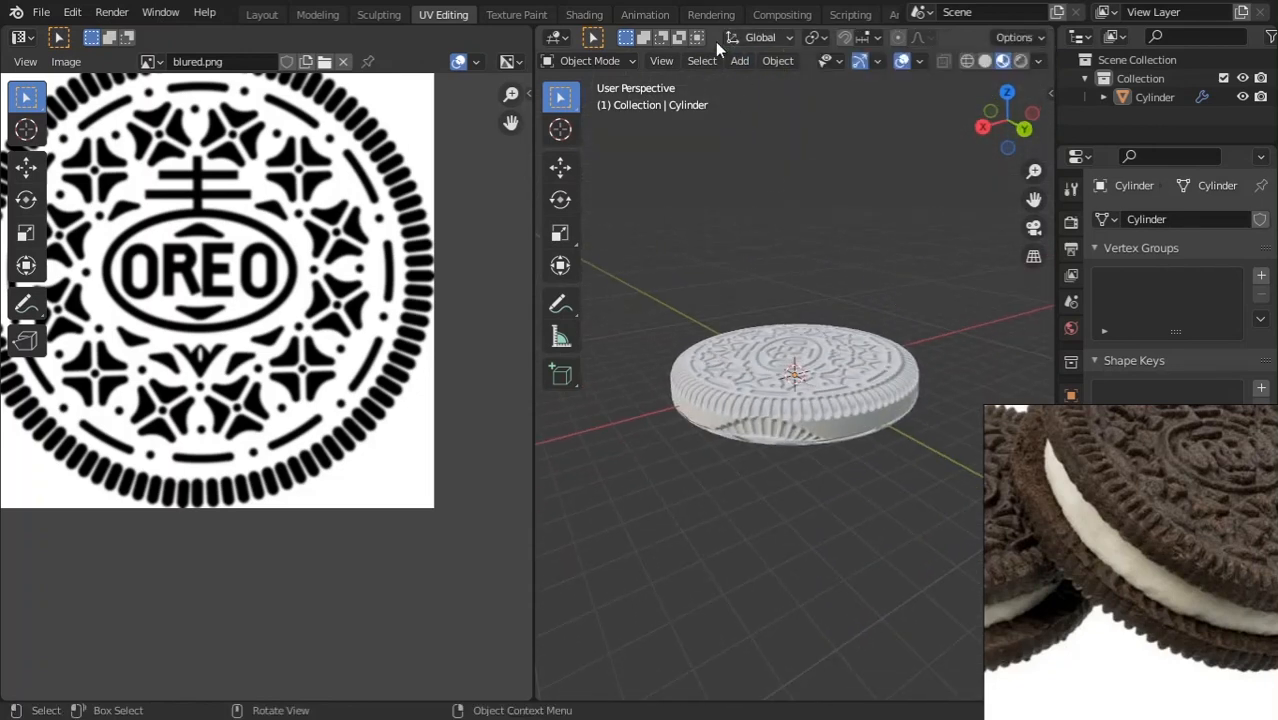
Switch to the Shading workspace and set the Displacement node's scale to 0.310.
{"action": "left_click", "coordinate": [584, 16]}
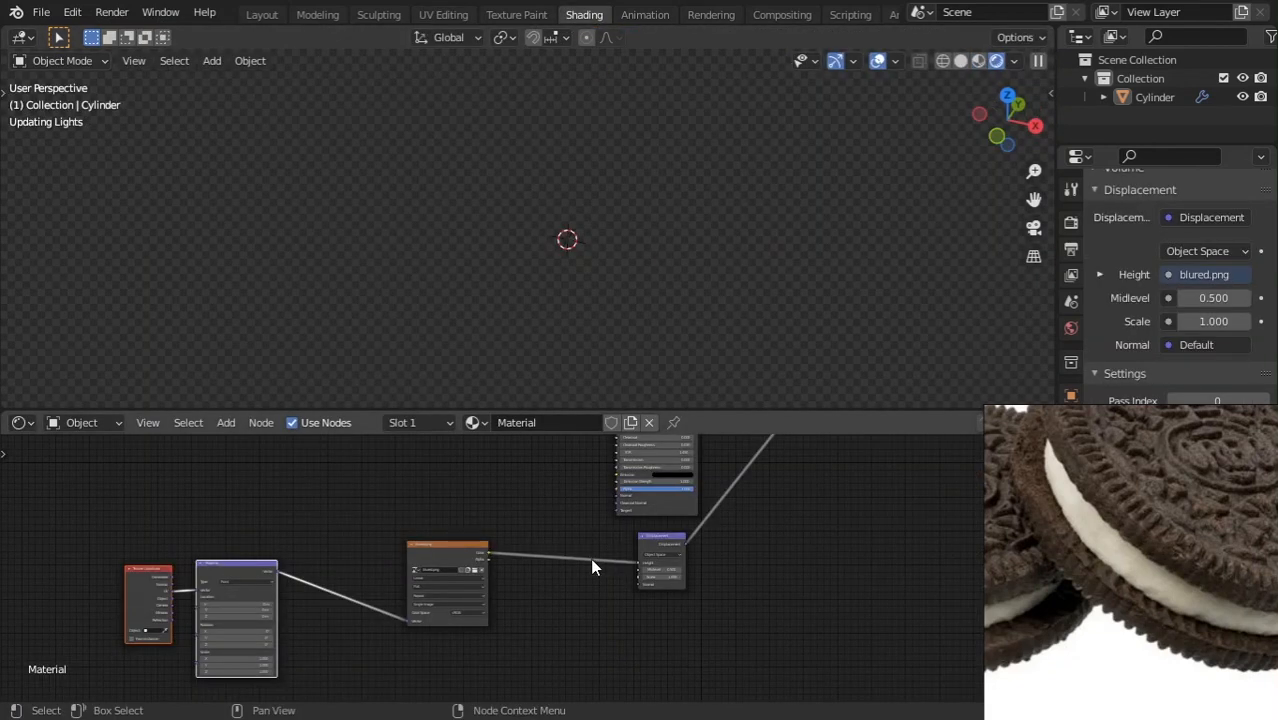
{"action": "scroll", "coordinate": [582, 562], "scroll_direction": "down", "scroll_amount": 2}
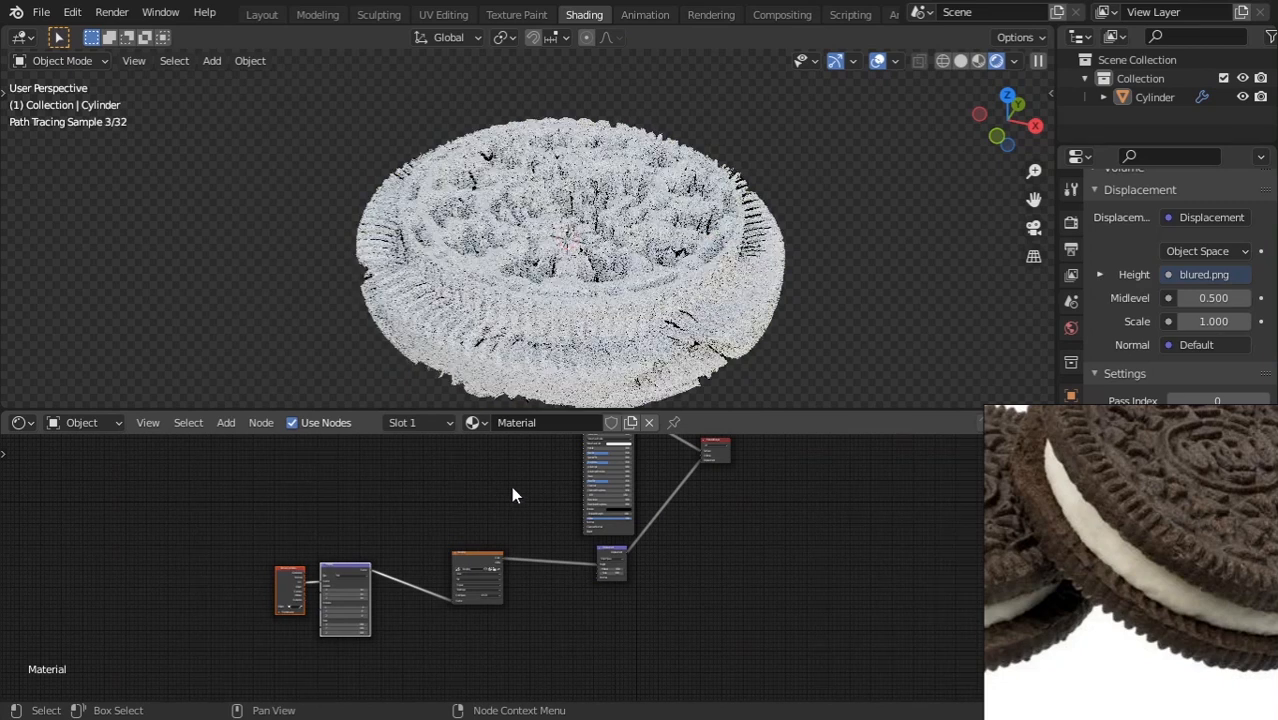
{"action": "middle_click_drag", "start_coordinate": [543, 572], "coordinate": [404, 498]}
{"action": "scroll", "coordinate": [560, 530], "scroll_direction": "up", "scroll_amount": 5}
{"action": "scroll", "coordinate": [508, 537], "scroll_direction": "up", "scroll_amount": 5}
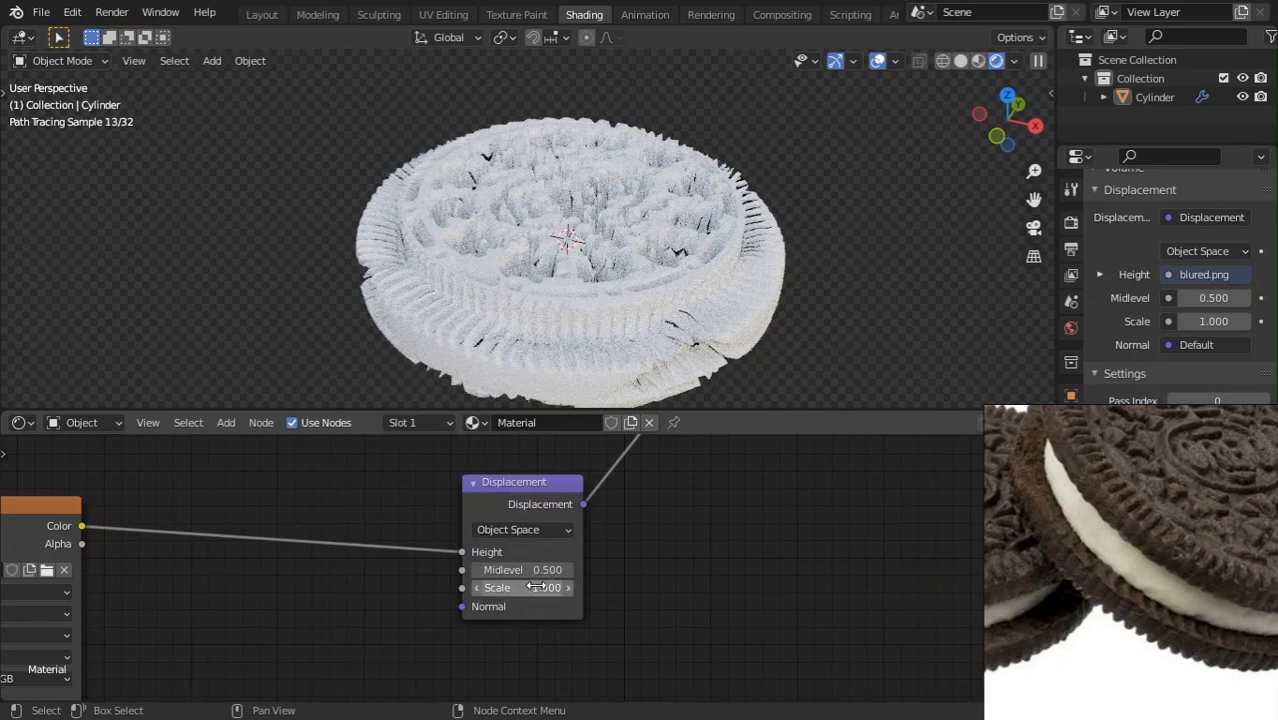
{"action": "left_click_drag", "start_coordinate": [537, 587], "coordinate": [477, 587]}
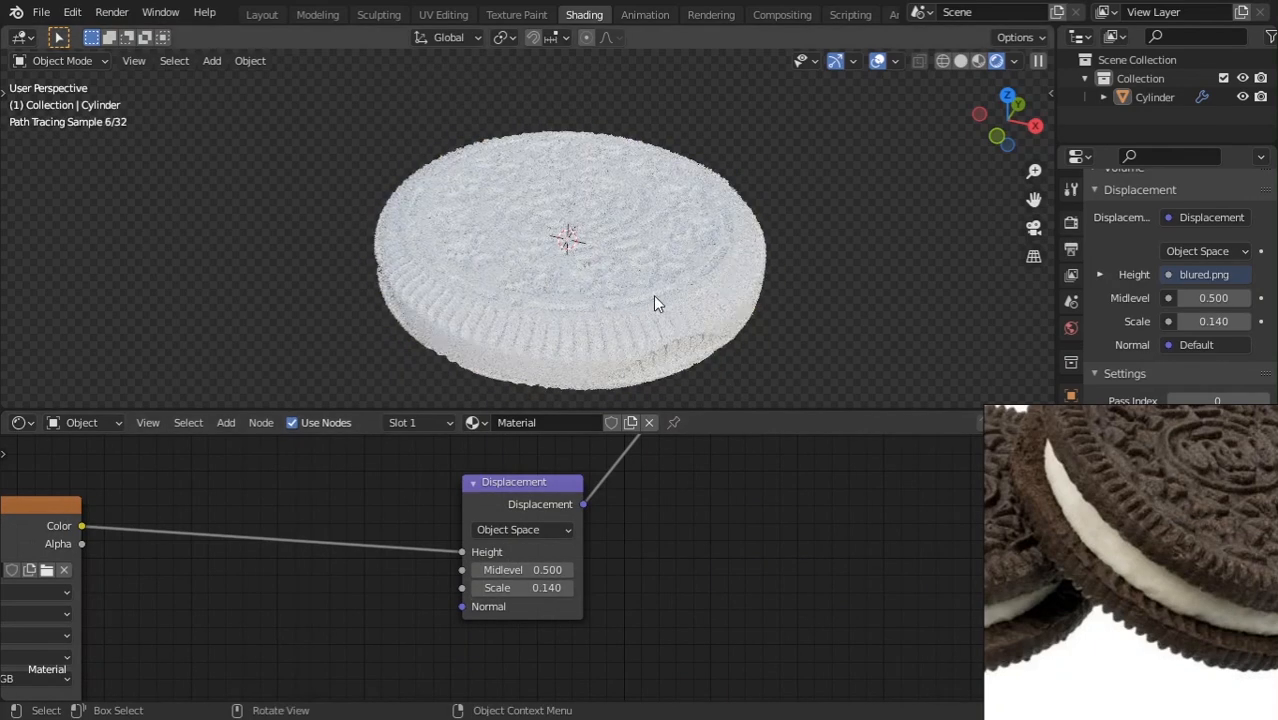
{"action": "middle_click_drag", "start_coordinate": [653, 297], "coordinate": [668, 289]}
{"action": "scroll", "coordinate": [660, 303], "scroll_direction": "up", "scroll_amount": 2}
{"action": "left_click_drag", "start_coordinate": [530, 588], "coordinate": [549, 588]}
Change the Principled BSDF's base color to a dark reddish brown for the biscuit.
{"action": "middle_click_drag", "start_coordinate": [622, 440], "coordinate": [717, 681]}
{"action": "middle_click_drag", "start_coordinate": [534, 469], "coordinate": [626, 625]}
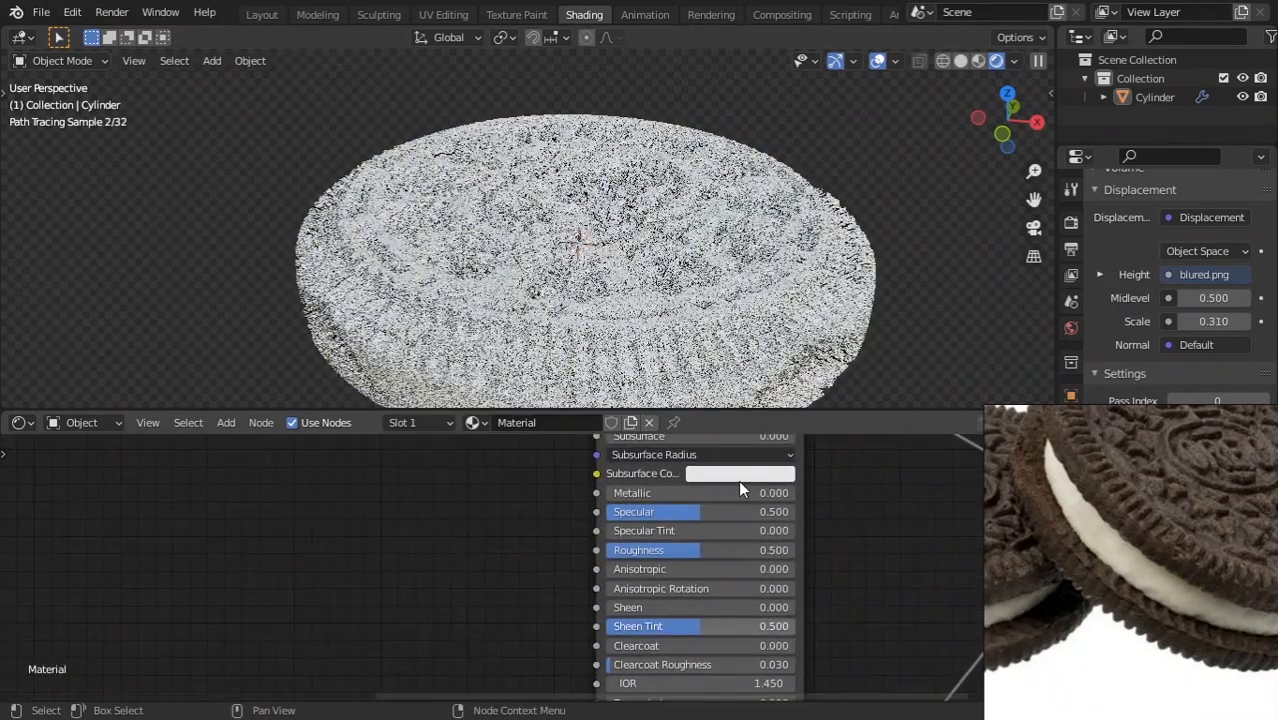
{"action": "middle_click_drag", "start_coordinate": [741, 489], "coordinate": [677, 530]}
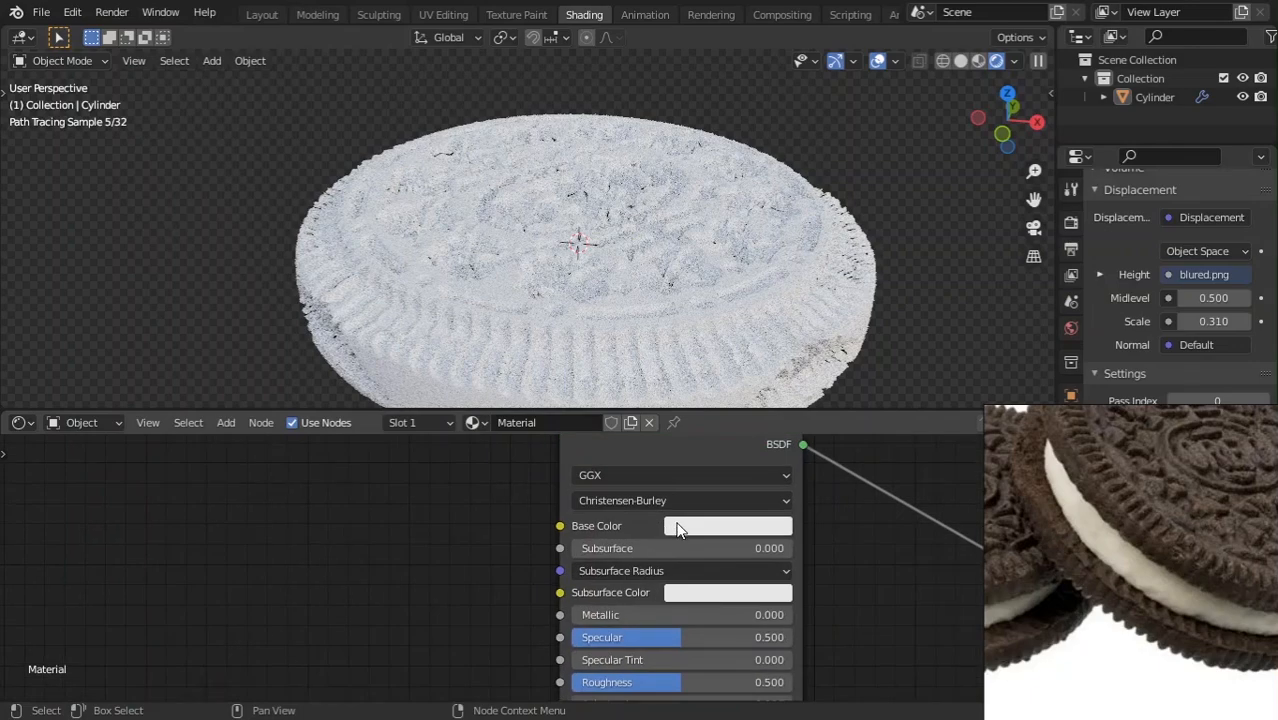
{"action": "left_click", "coordinate": [677, 526]}
{"action": "left_click_drag", "start_coordinate": [752, 318], "coordinate": [746, 334]}
{"action": "mouse_move", "coordinate": [841, 246]}
{"action": "left_mouse_down"}
{"action": "mouse_move", "coordinate": [840, 340]}
{"action": "mouse_move", "coordinate": [825, 326]}
{"action": "left_mouse_up"}
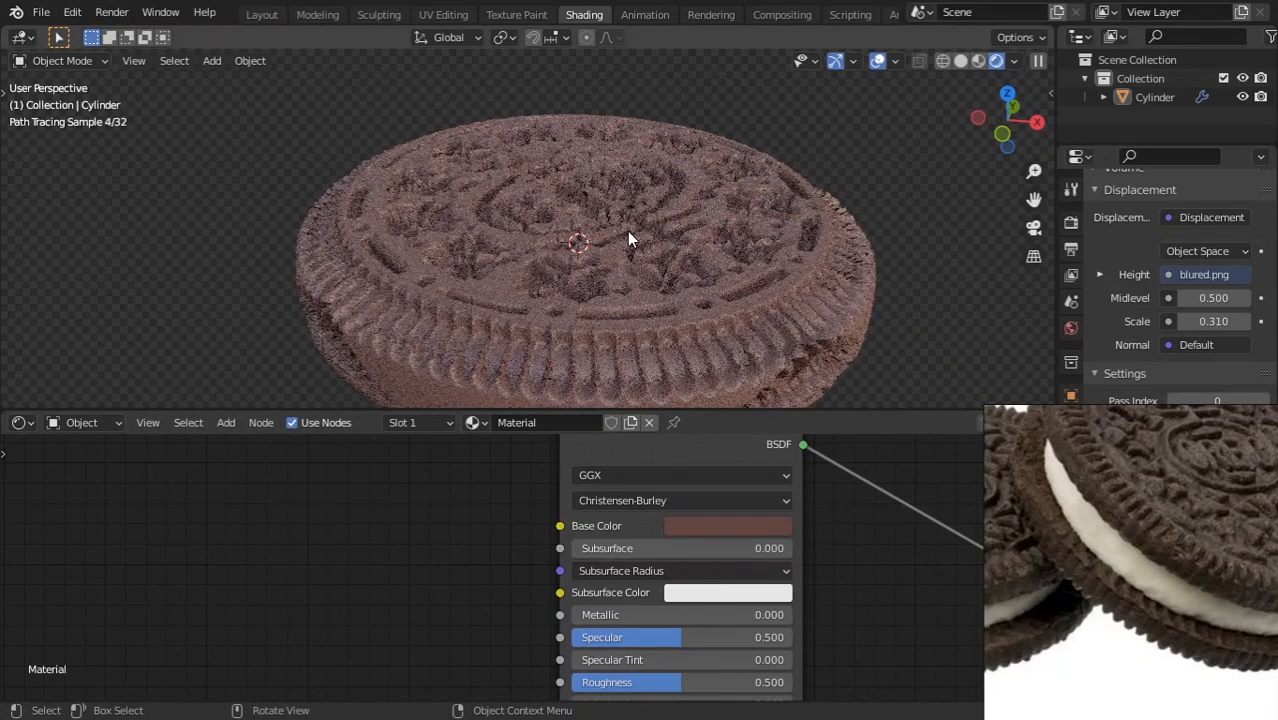
Move the blured.png texture node away from the Displacement node and insert an Invert node on the link between them.
{"action": "mouse_move", "coordinate": [620, 341]}
{"action": "middle_mouse_down"}
{"action": "mouse_move", "coordinate": [625, 221]}
{"action": "mouse_move", "coordinate": [660, 276]}
{"action": "mouse_move", "coordinate": [698, 243]}
{"action": "middle_mouse_up"}
{"action": "scroll", "coordinate": [701, 624], "scroll_direction": "down", "scroll_amount": 6}
{"action": "middle_click_drag", "start_coordinate": [682, 520], "coordinate": [686, 440]}
{"action": "middle_click_drag", "start_coordinate": [660, 592], "coordinate": [684, 400]}
{"action": "middle_click_drag", "start_coordinate": [661, 530], "coordinate": [661, 473]}
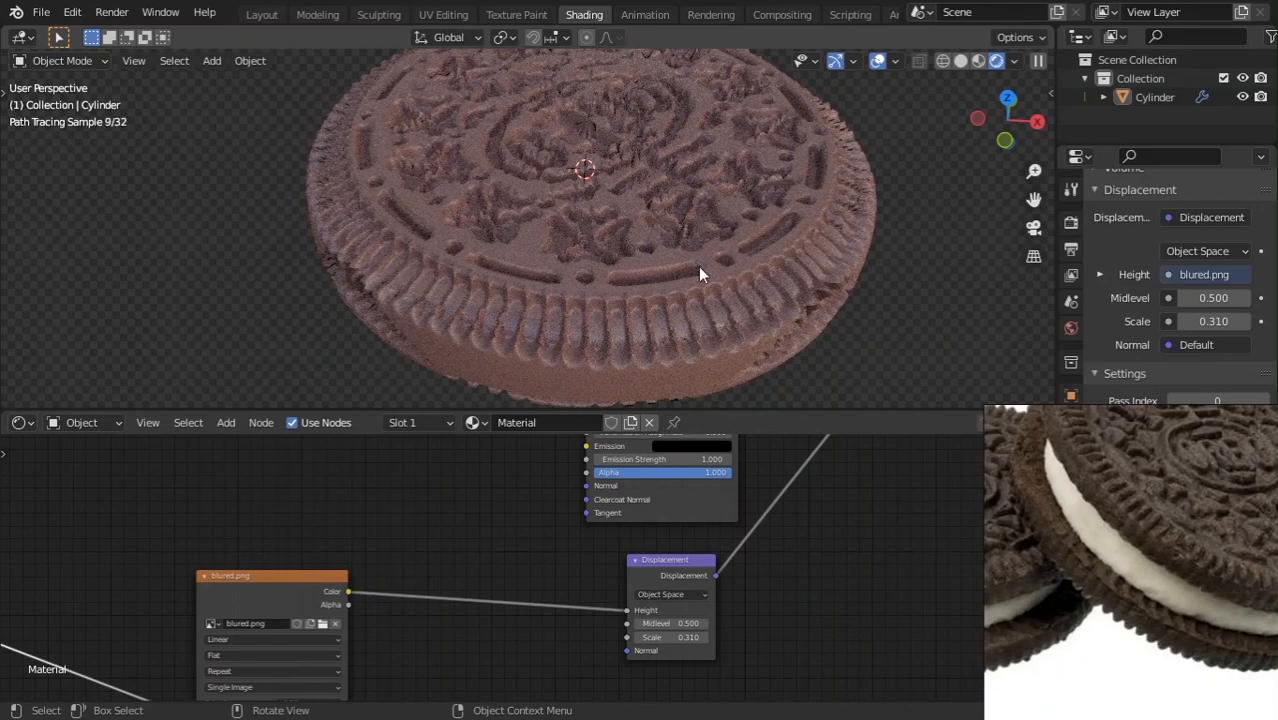
{"action": "middle_click_drag", "start_coordinate": [439, 534], "coordinate": [628, 459]}
{"action": "scroll", "coordinate": [425, 530], "scroll_direction": "down", "scroll_amount": 5}
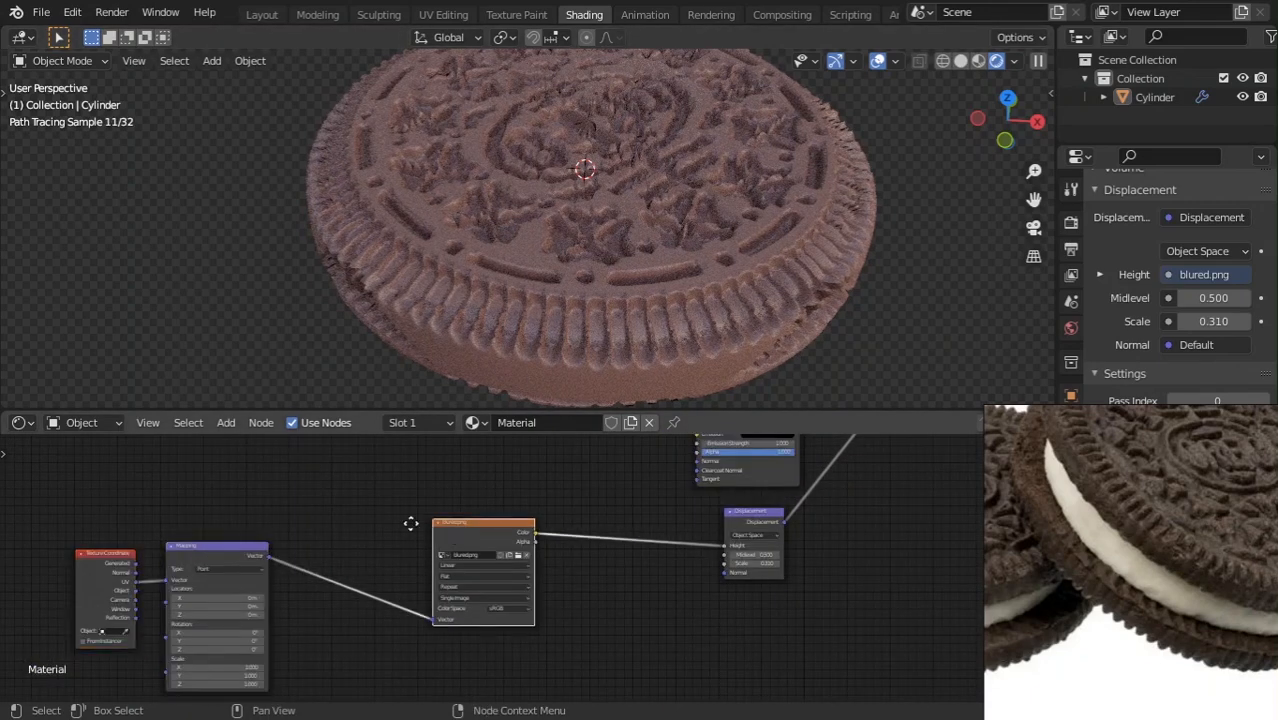
{"action": "left_click_drag", "start_coordinate": [411, 523], "coordinate": [337, 523]}
{"action": "key", "text": "shift+a"}
{"action": "key", "text": "s"}
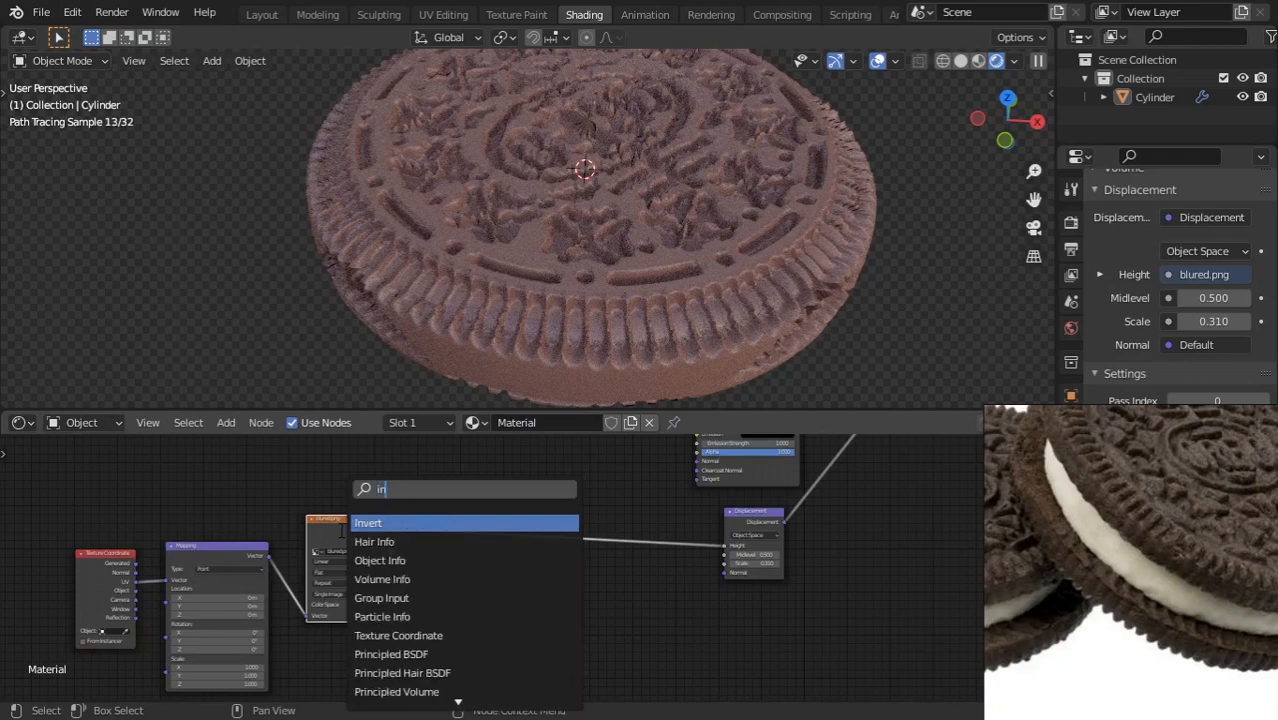
{"action": "type", "text": "inver"}
{"action": "key", "text": "Return"}
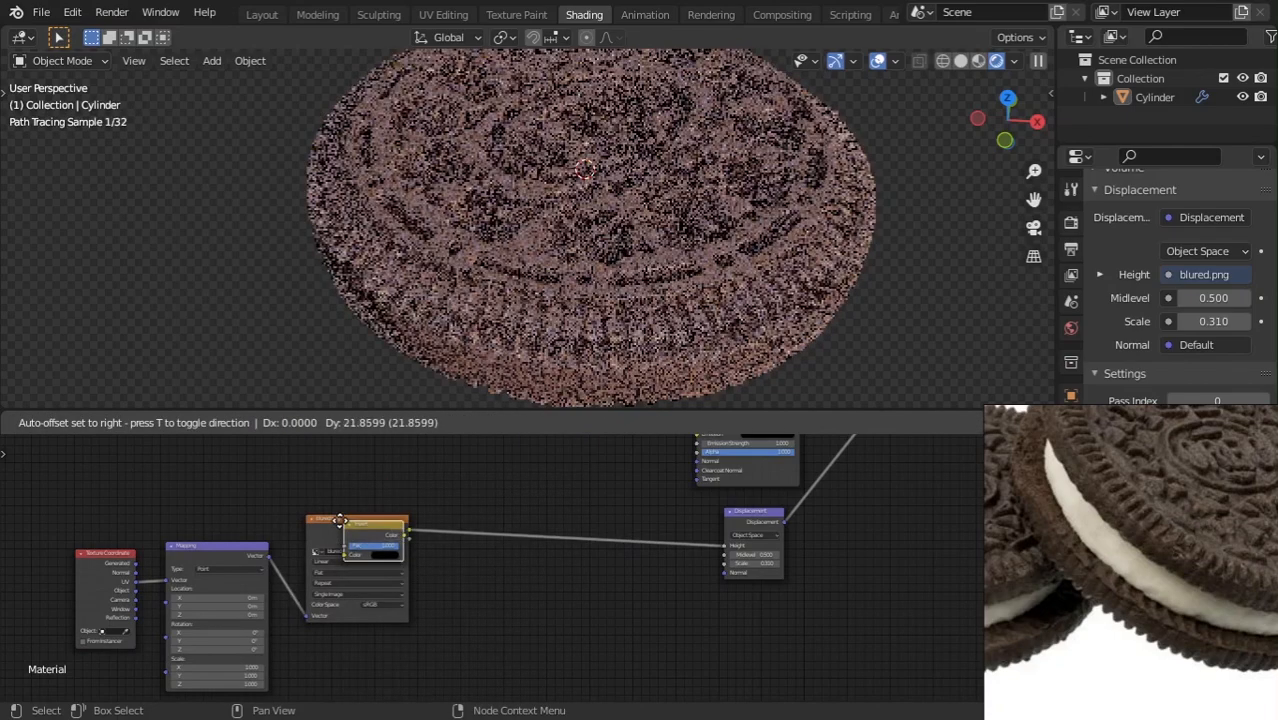
{"action": "left_click", "coordinate": [477, 527]}
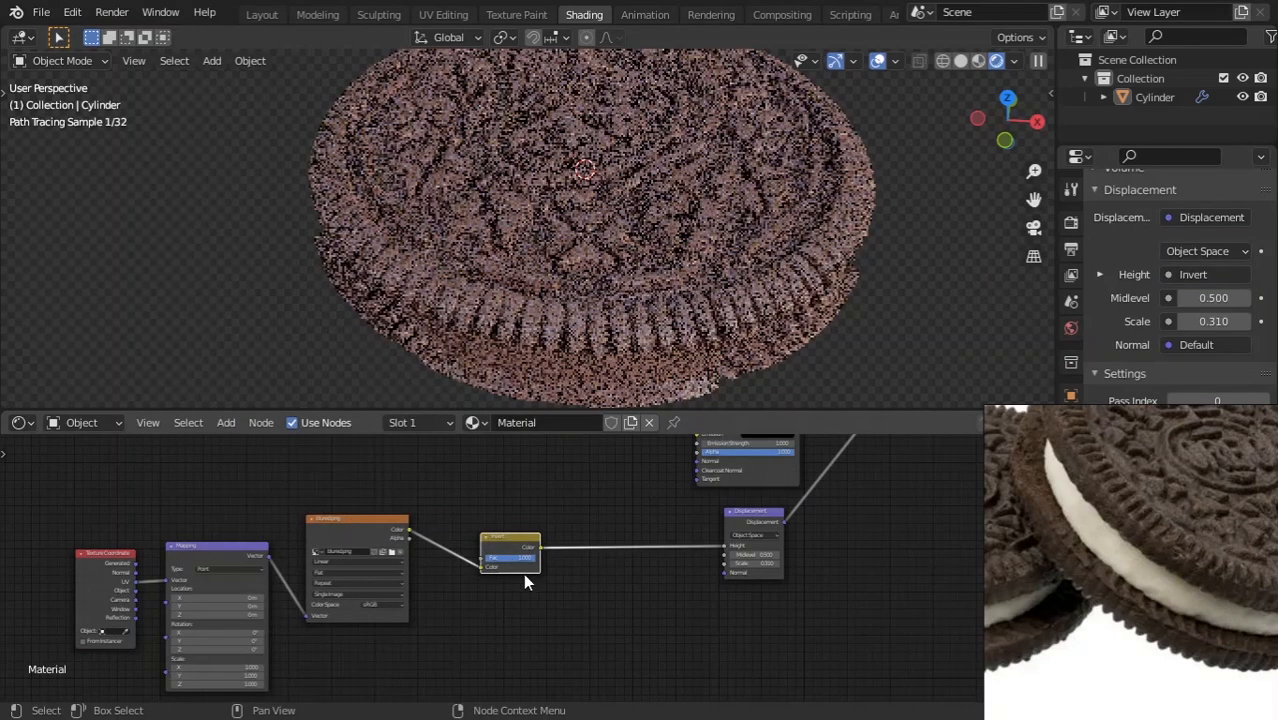
Move the texture coordinate, mapping, blured.png and Invert nodes down together to free space above them.
{"action": "scroll", "coordinate": [523, 573], "scroll_direction": "up", "scroll_amount": 2}
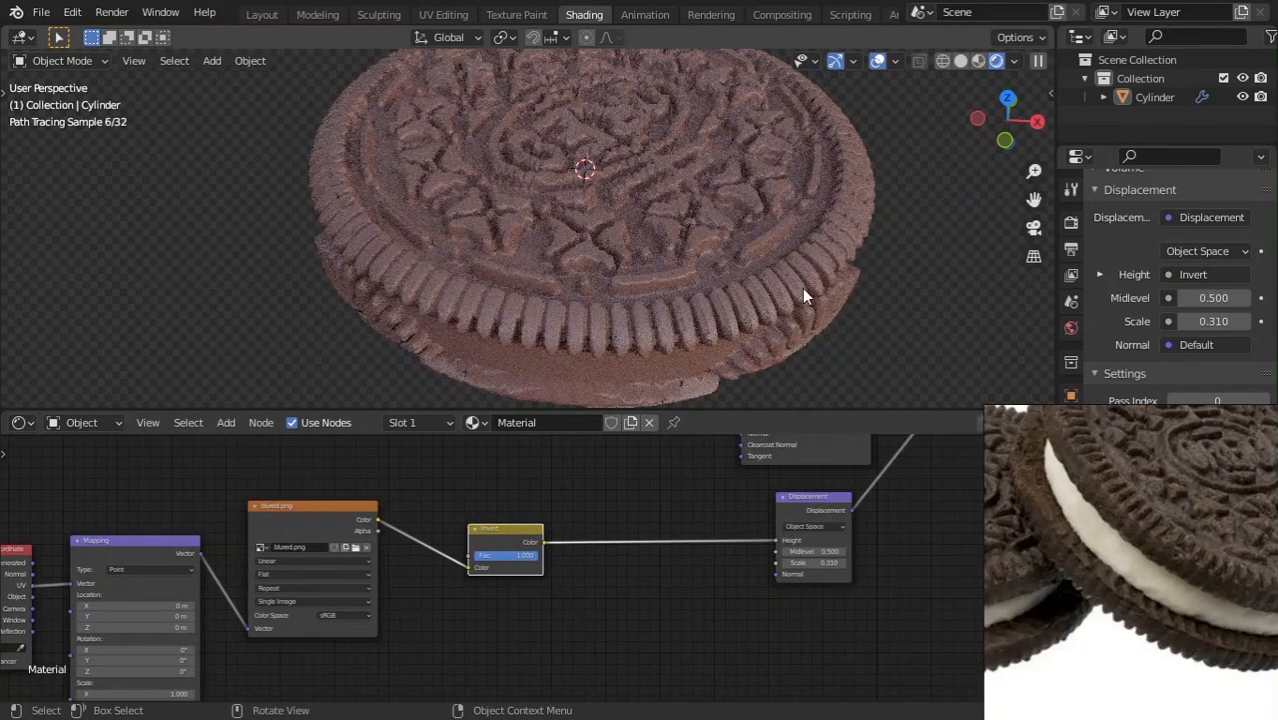
{"action": "mouse_move", "coordinate": [690, 339]}
{"action": "middle_mouse_down"}
{"action": "mouse_move", "coordinate": [674, 318]}
{"action": "mouse_move", "coordinate": [367, 290]}
{"action": "middle_mouse_up"}
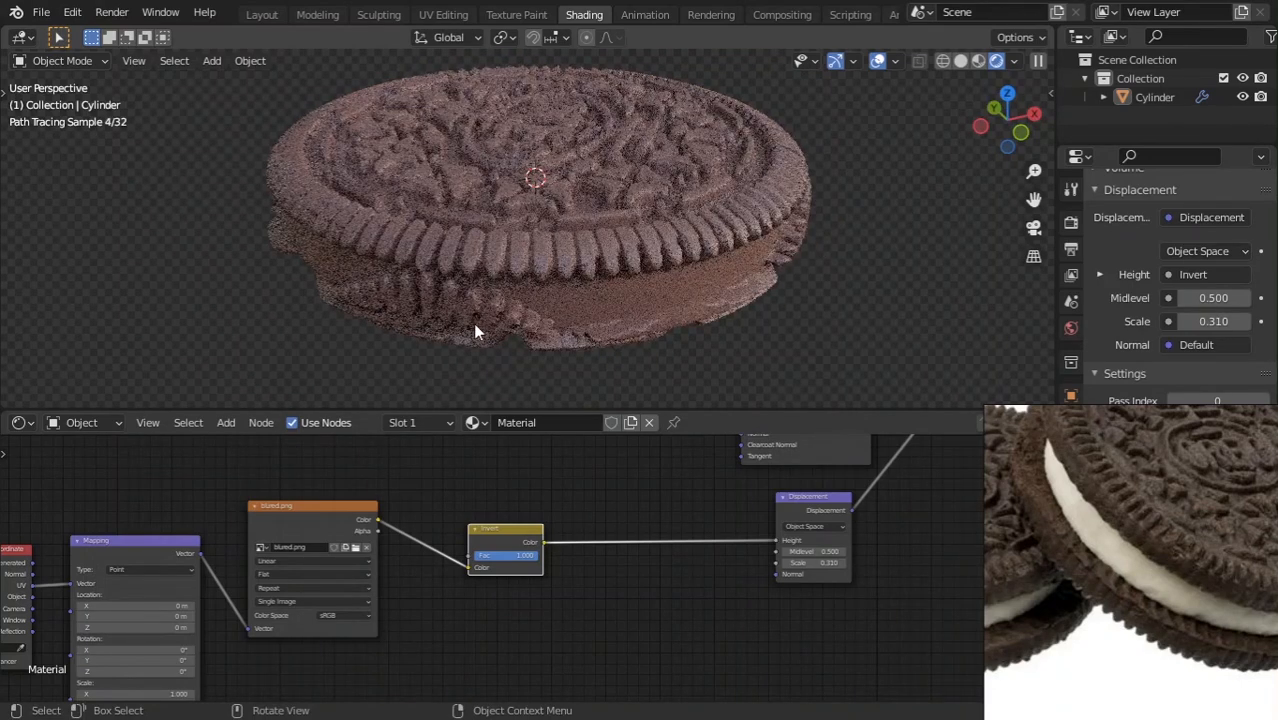
{"action": "scroll", "coordinate": [553, 577], "scroll_direction": "down", "scroll_amount": 7}
{"action": "middle_click_drag", "start_coordinate": [648, 641], "coordinate": [757, 697]}
{"action": "scroll", "coordinate": [579, 566], "scroll_direction": "up", "scroll_amount": 4}
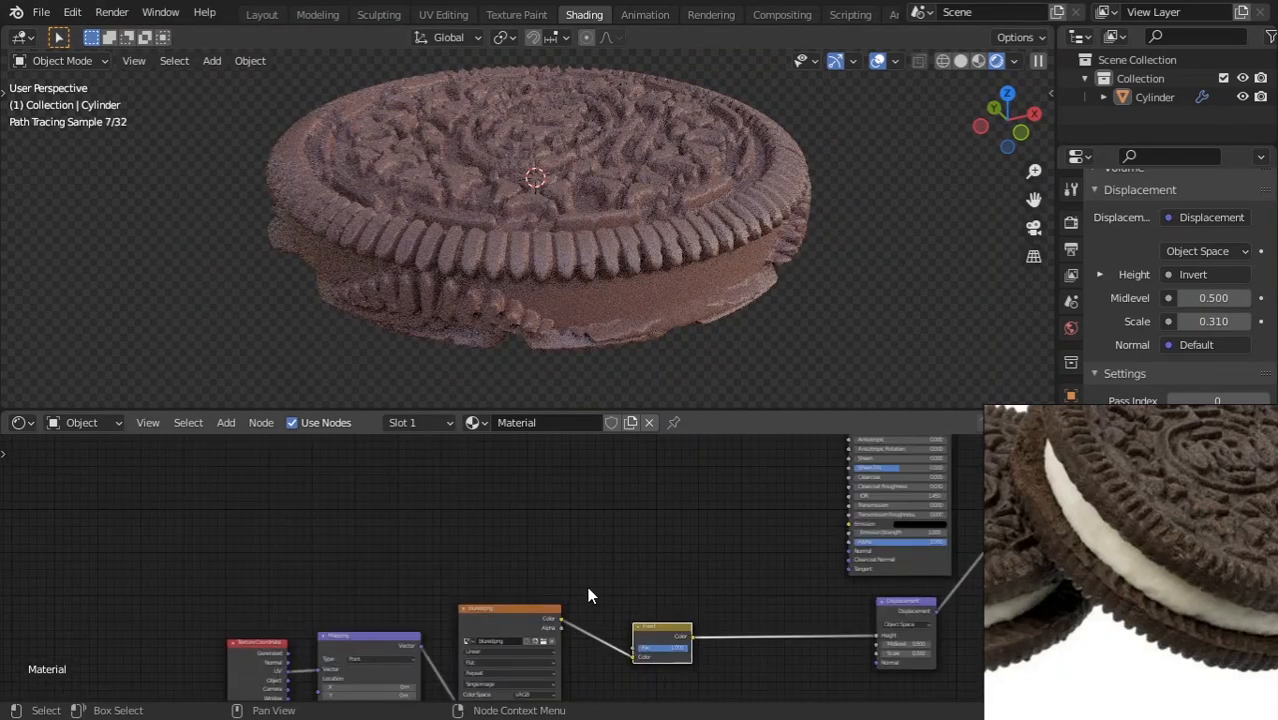
{"action": "scroll", "coordinate": [587, 596], "scroll_direction": "down", "scroll_amount": 2}
{"action": "left_click_drag", "start_coordinate": [285, 502], "coordinate": [756, 605]}
{"action": "key", "text": "g"}
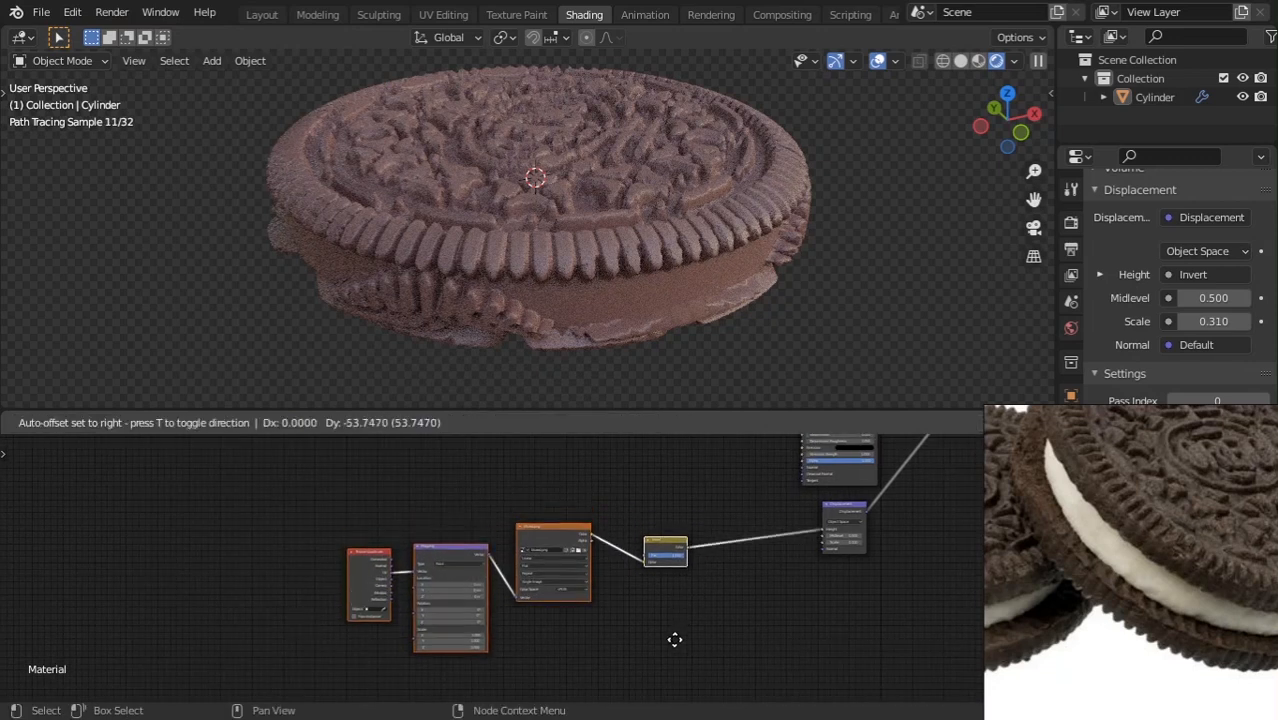
{"action": "left_click", "coordinate": [657, 471]}
Add a Gradient Texture node above the image texture nodes and preview it on the cookie.
{"action": "left_click", "coordinate": [506, 490]}
{"action": "scroll", "coordinate": [509, 521], "scroll_direction": "up", "scroll_amount": 4}
{"action": "key", "text": "shift+a"}
{"action": "left_click", "coordinate": [512, 521]}
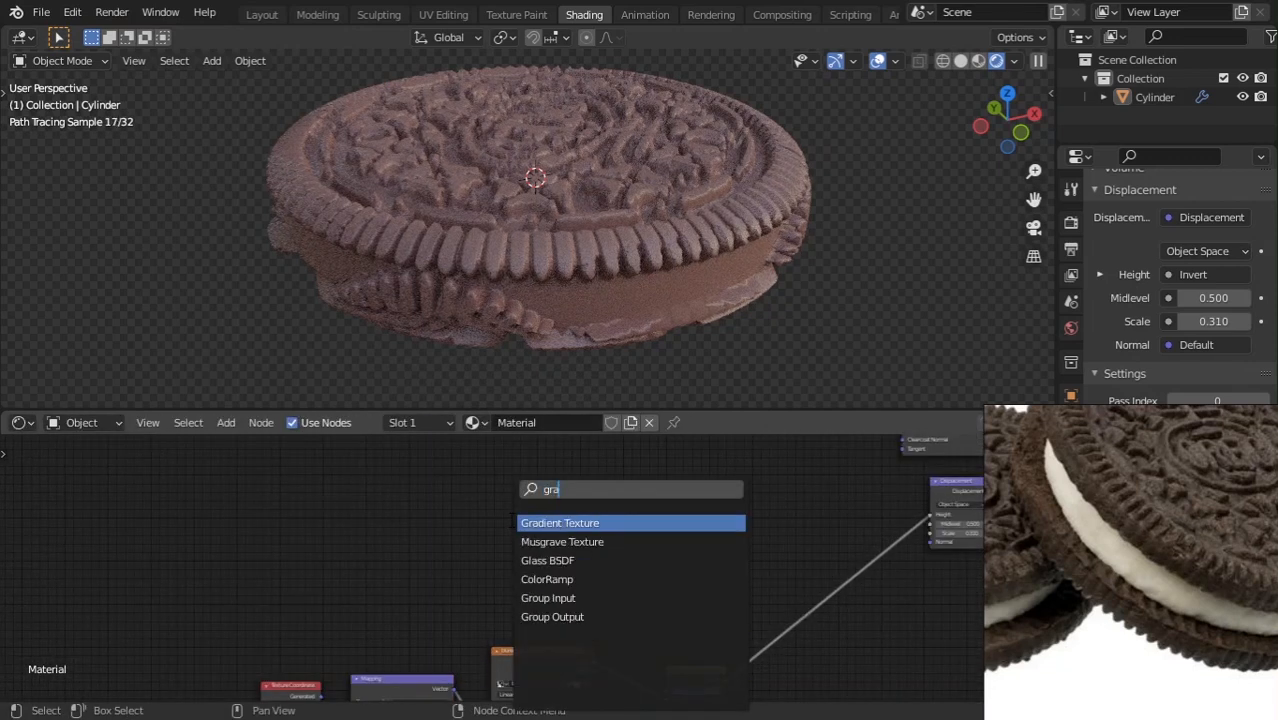
{"action": "type", "text": "gra"}
{"action": "key", "text": "Return"}
{"action": "left_click", "coordinate": [504, 511]}
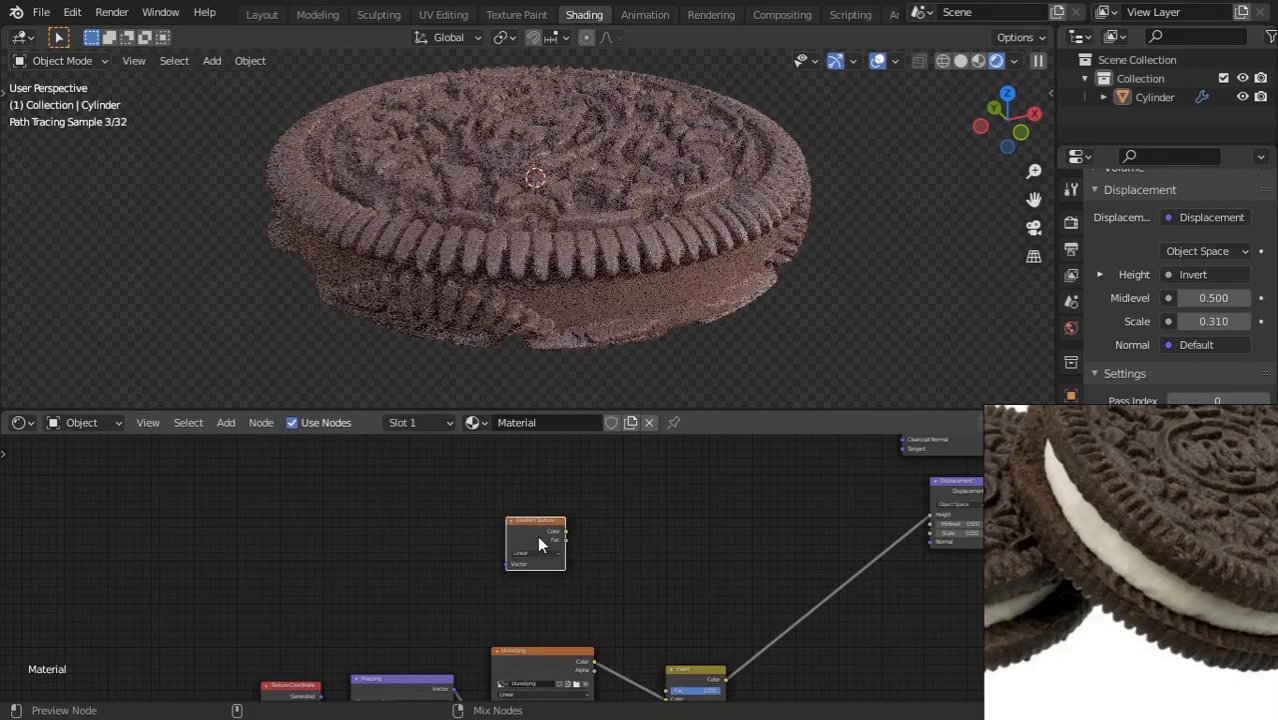
{"action": "left_click", "coordinate": [537, 544], "text": "ctrl+shift"}
{"action": "middle_click_drag", "start_coordinate": [471, 228], "coordinate": [497, 271]}
{"action": "scroll", "coordinate": [581, 540], "scroll_direction": "up", "scroll_amount": 1}
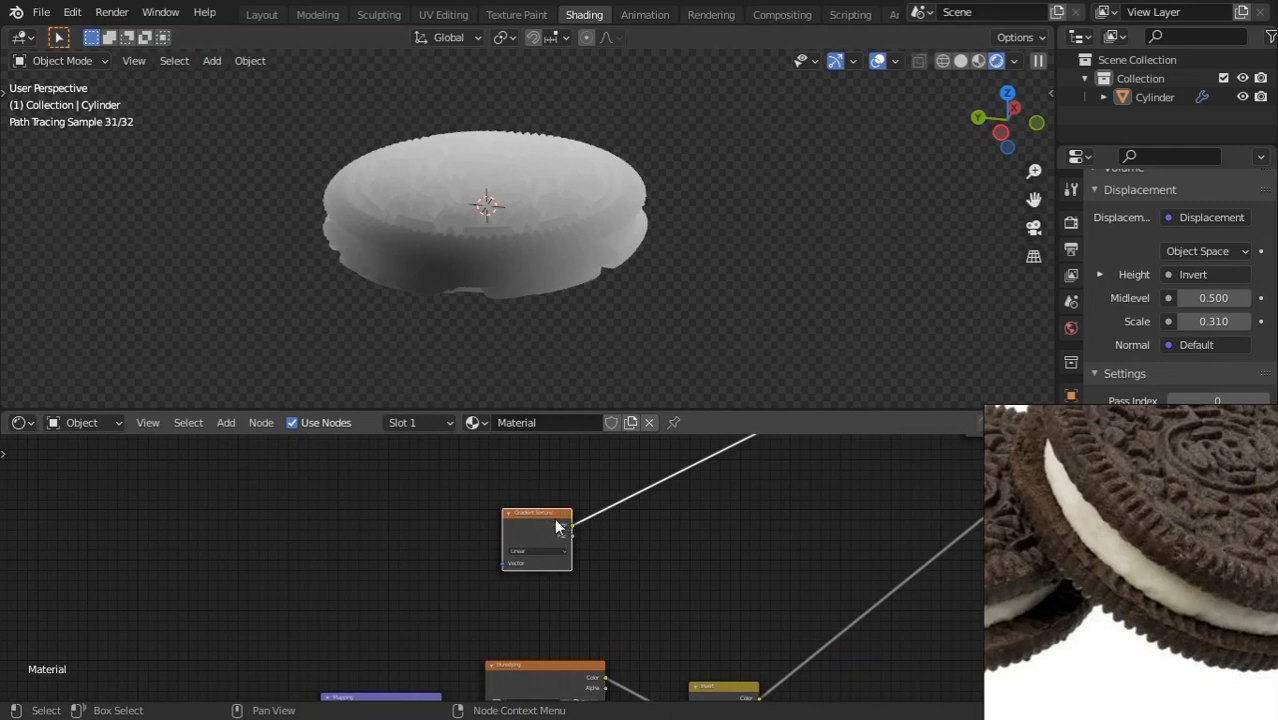
Attach Texture Coordinate and Mapping nodes to the Gradient Texture and move them away from it.
{"action": "scroll", "coordinate": [556, 522], "scroll_direction": "up", "scroll_amount": 1}
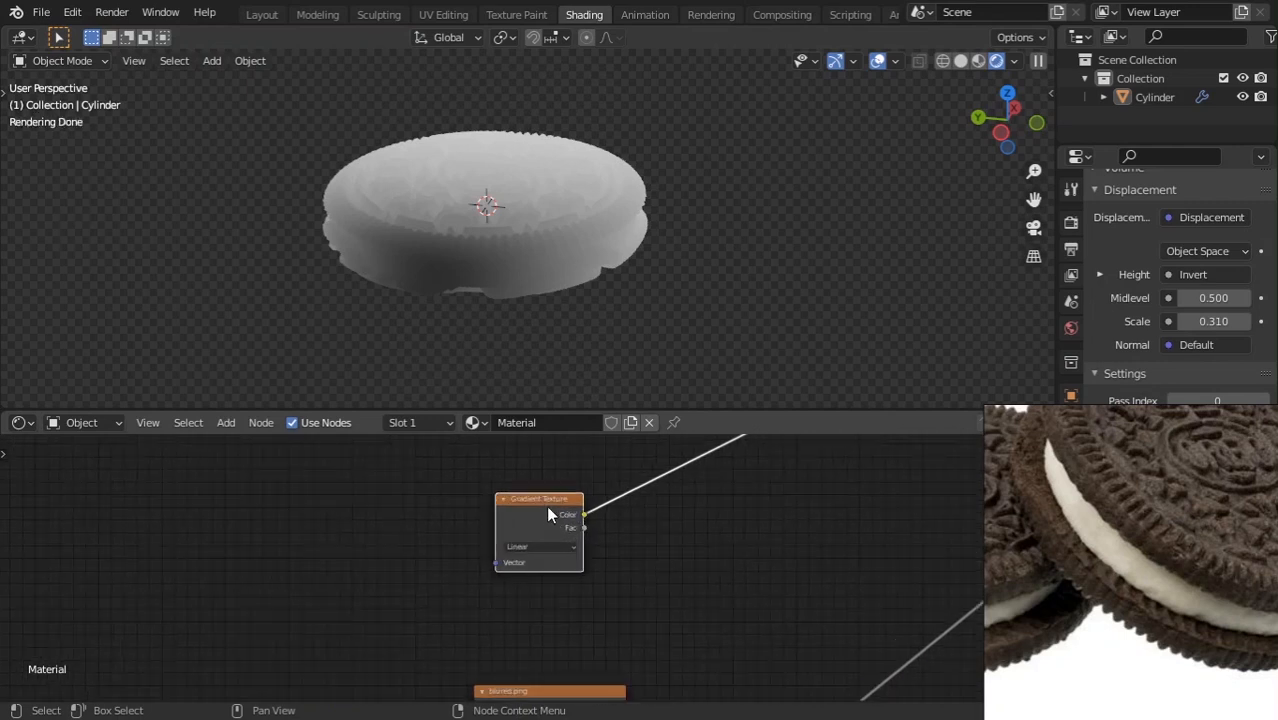
{"action": "key", "text": "ctrl+t"}
{"action": "middle_click_drag", "start_coordinate": [505, 543], "coordinate": [658, 518]}
{"action": "key", "text": "g"}
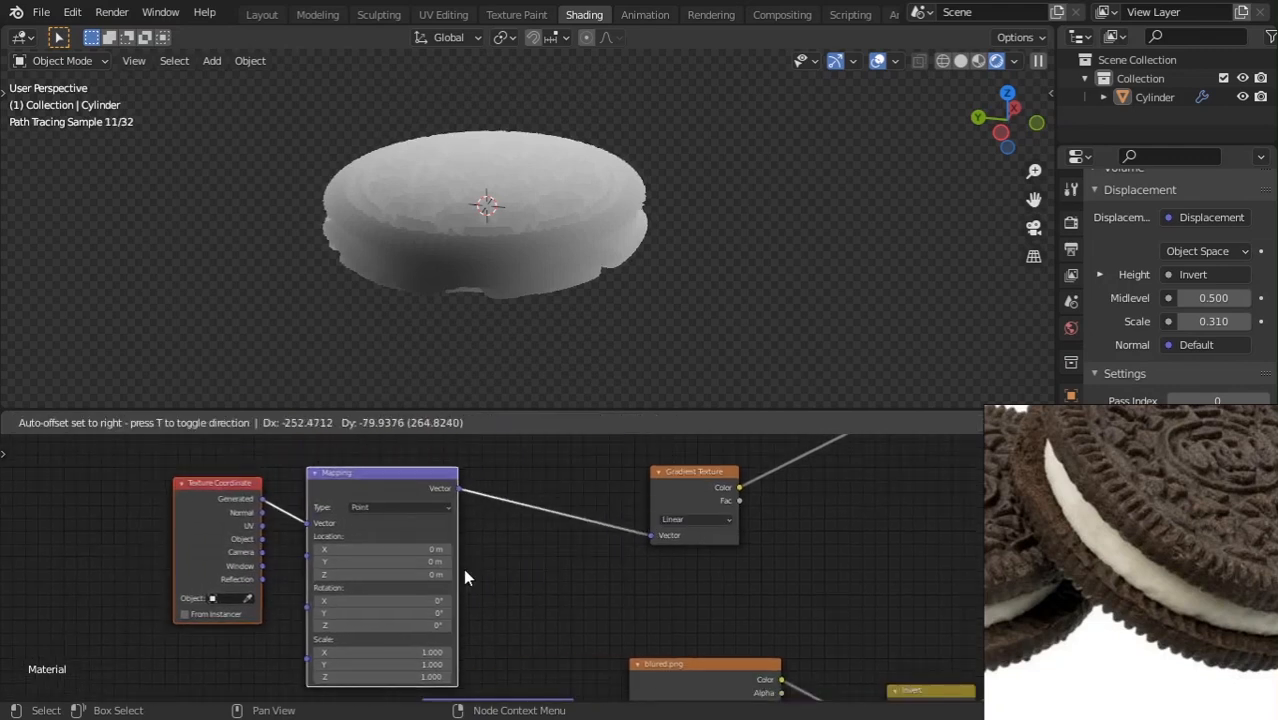
{"action": "left_click", "coordinate": [466, 572]}
{"action": "scroll", "coordinate": [520, 588], "scroll_direction": "up", "scroll_amount": 4}
{"action": "middle_click_drag", "start_coordinate": [550, 593], "coordinate": [779, 534]}
{"action": "scroll", "coordinate": [473, 547], "scroll_direction": "up", "scroll_amount": 1}
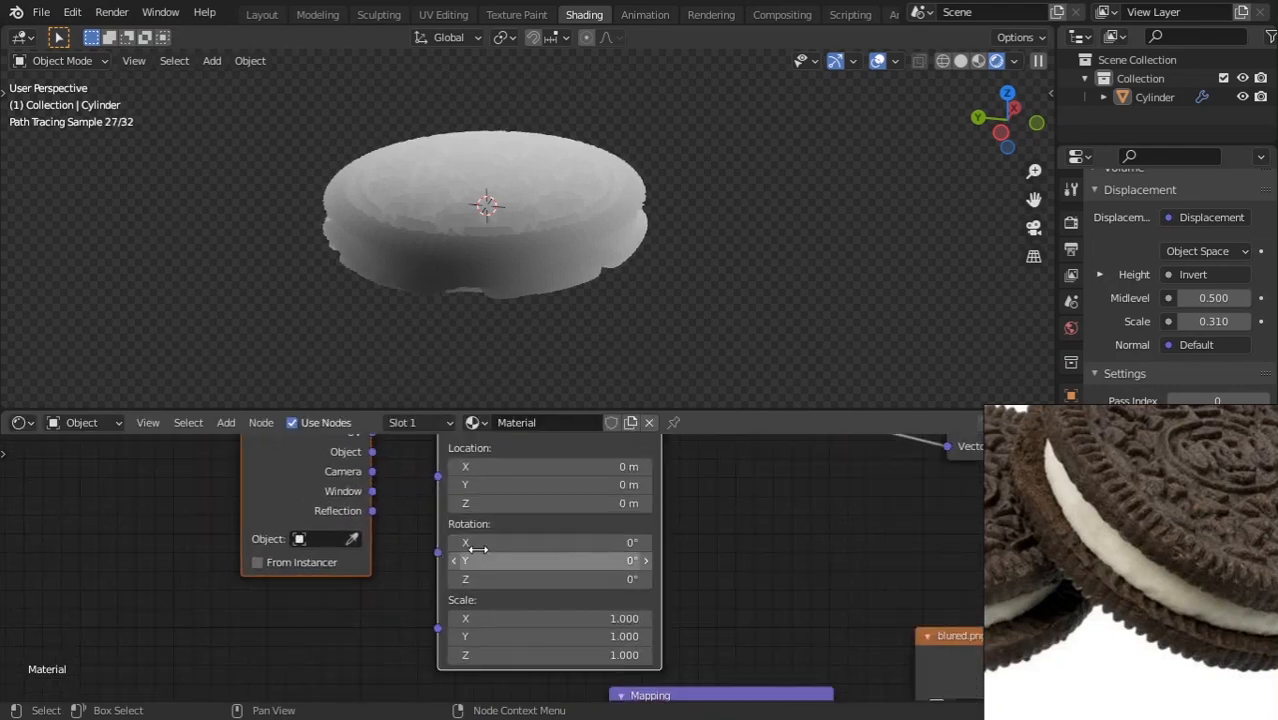
Set the gradient's Mapping rotation to 90° on Y and check the gradient from the cookie's side.
{"action": "left_click_drag", "start_coordinate": [519, 557], "coordinate": [554, 557]}
{"action": "key", "text": "ctrl+z"}
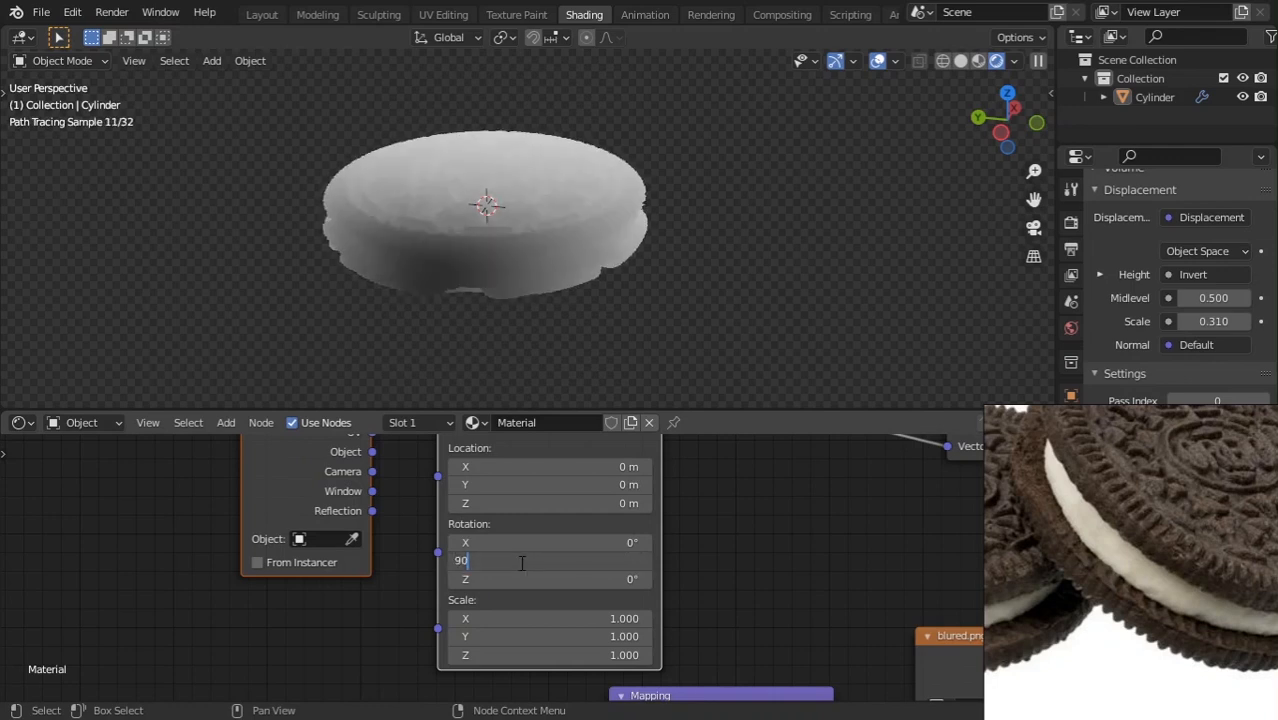
{"action": "key", "text": "Return"}
{"action": "middle_click_drag", "start_coordinate": [547, 259], "coordinate": [697, 217]}
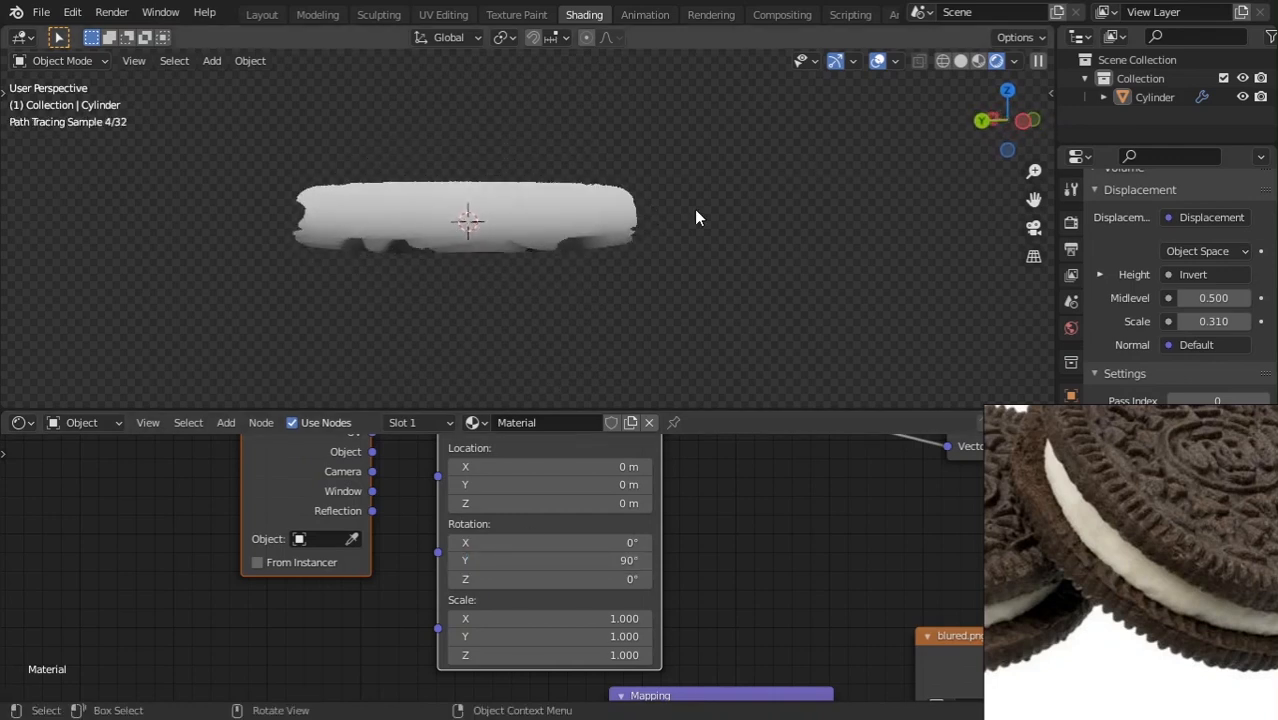
Insert a ColorRamp node on the output link of the Gradient Texture.
{"action": "scroll", "coordinate": [723, 536], "scroll_direction": "down", "scroll_amount": 4}
{"action": "middle_click_drag", "start_coordinate": [724, 528], "coordinate": [502, 640]}
{"action": "middle_click_drag", "start_coordinate": [642, 575], "coordinate": [311, 571]}
{"action": "key", "text": "shift+a"}
{"action": "left_click", "coordinate": [314, 572]}
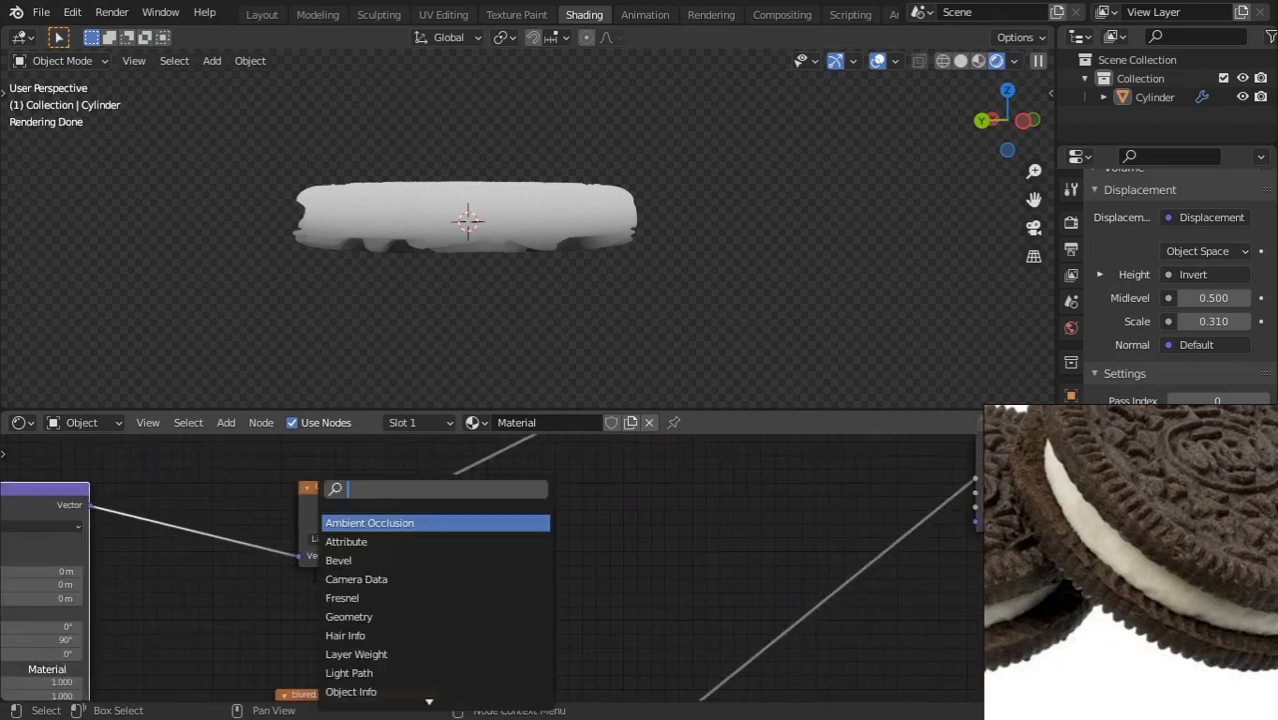
{"action": "type", "text": "color"}
{"action": "key", "text": "Return"}
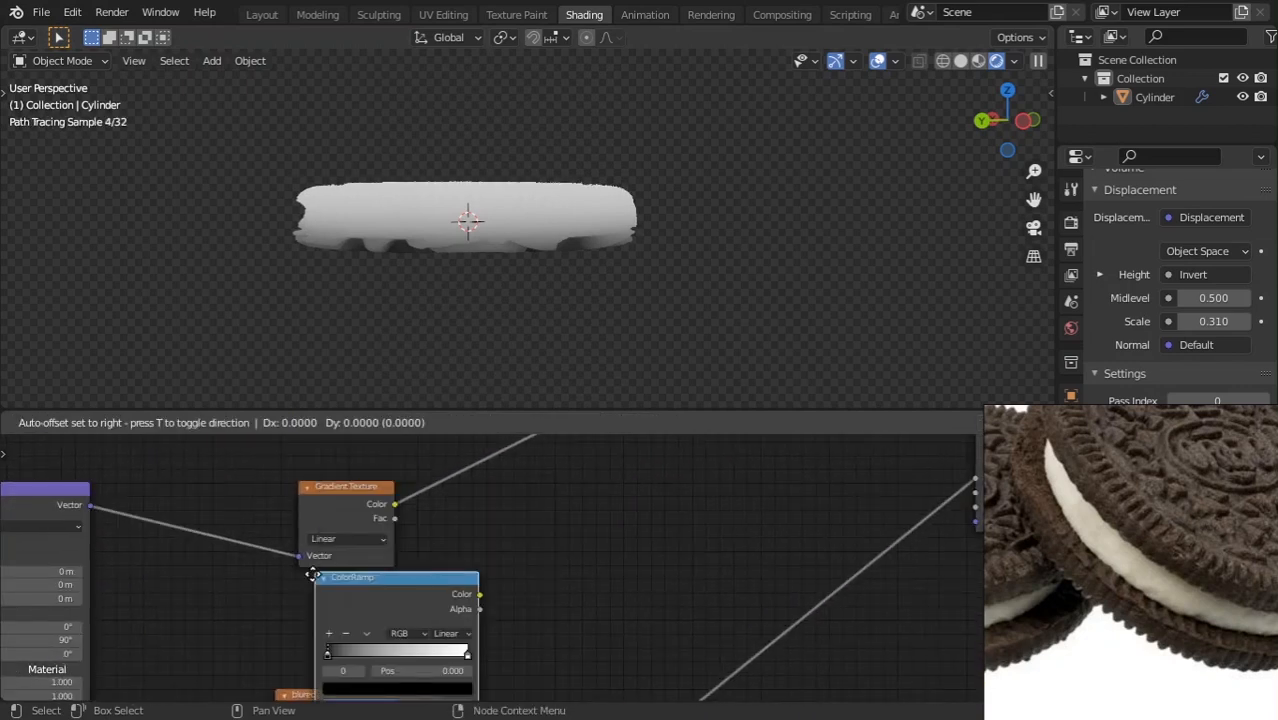
{"action": "left_click", "coordinate": [456, 462]}
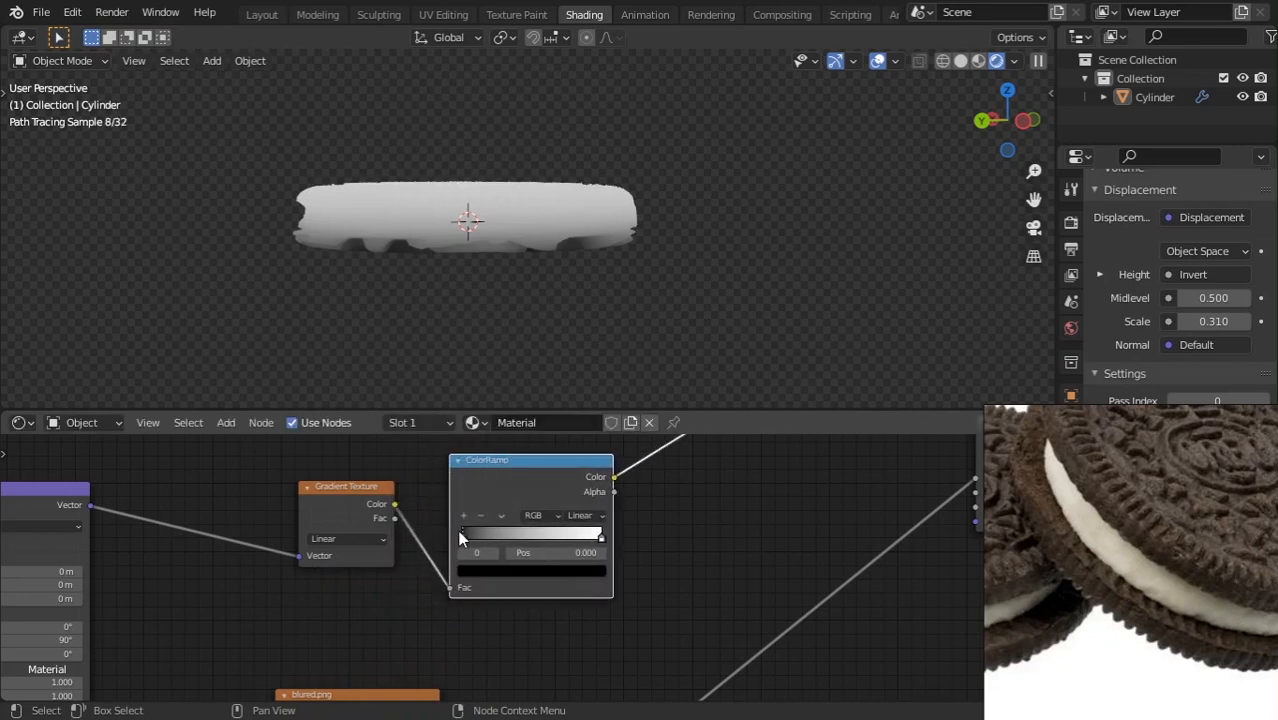
Move the ColorRamp's black stop to about 0.477 and shift the Material Output node farther from the shader nodes.
{"action": "mouse_move", "coordinate": [475, 536]}
{"action": "left_mouse_down"}
{"action": "mouse_move", "coordinate": [553, 531]}
{"action": "mouse_move", "coordinate": [538, 535]}
{"action": "left_mouse_up"}
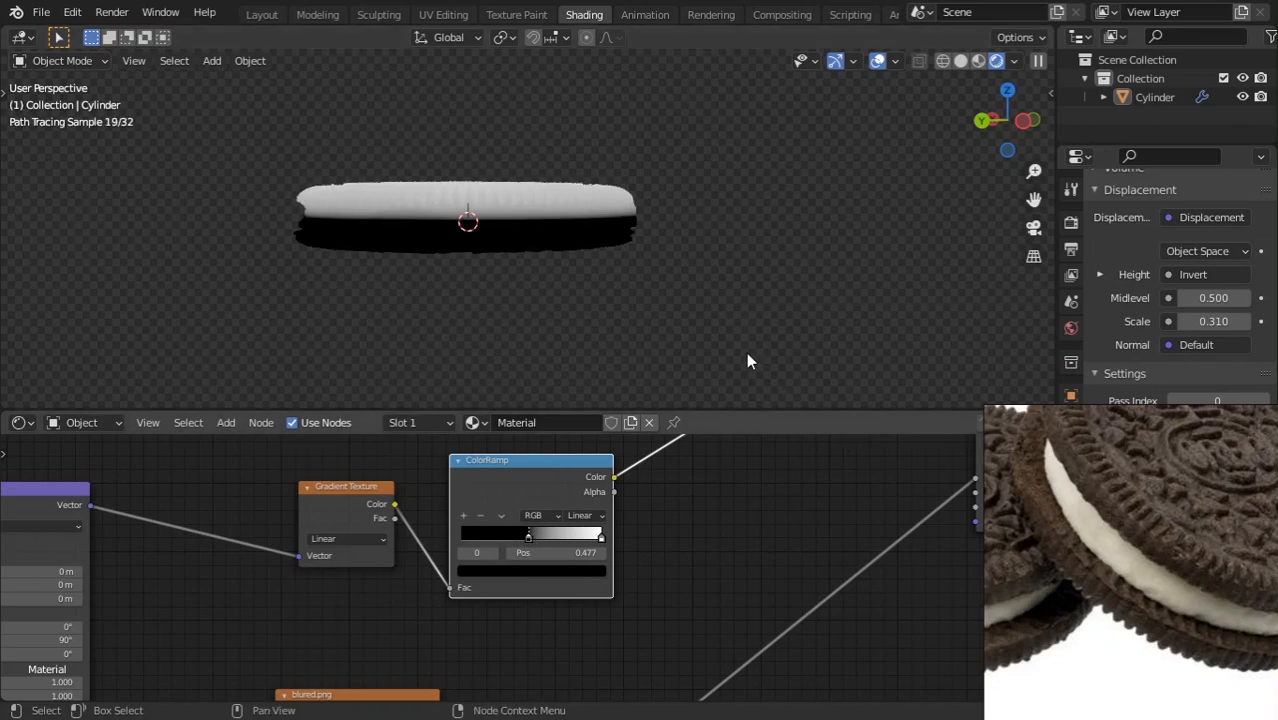
{"action": "scroll", "coordinate": [608, 505], "scroll_direction": "down", "scroll_amount": 3}
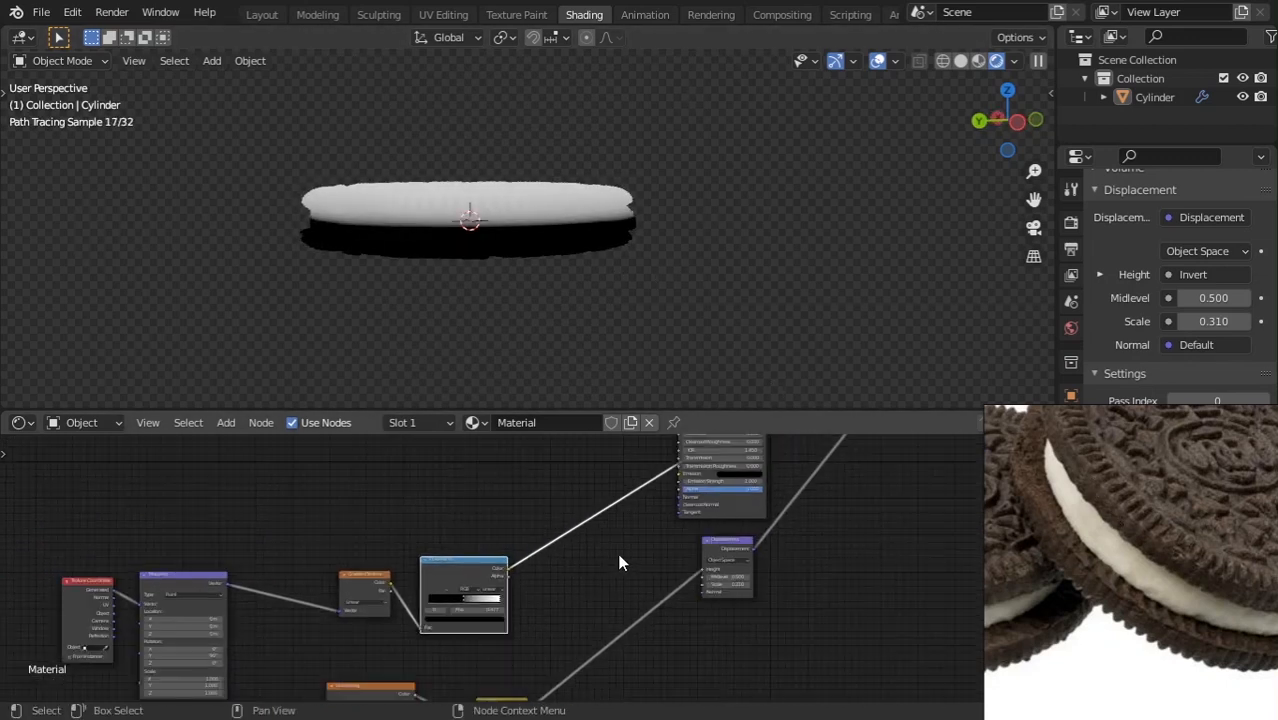
{"action": "scroll", "coordinate": [619, 556], "scroll_direction": "down", "scroll_amount": 4}
{"action": "middle_click_drag", "start_coordinate": [762, 498], "coordinate": [677, 576]}
{"action": "left_click_drag", "start_coordinate": [743, 489], "coordinate": [896, 553]}
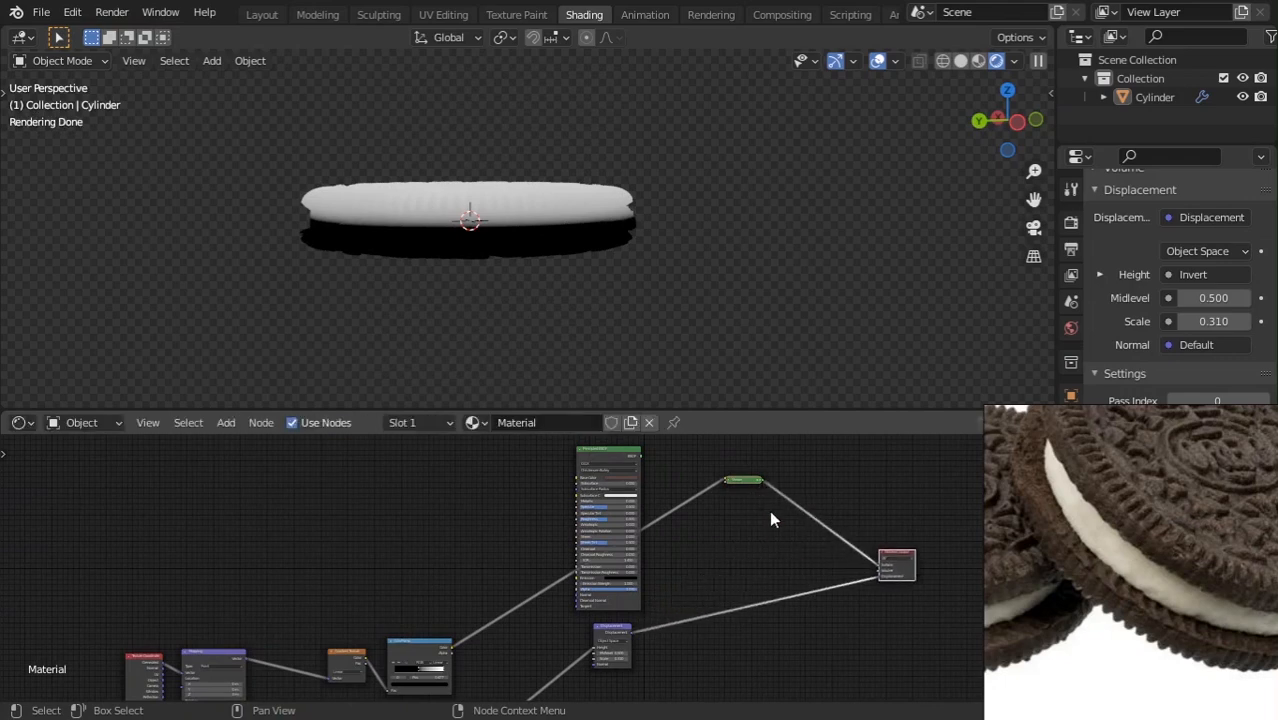
Preview the Invert node's output and the ColorRamp mask on the cookie for comparison.
{"action": "middle_click_drag", "start_coordinate": [671, 635], "coordinate": [672, 526]}
{"action": "scroll", "coordinate": [393, 542], "scroll_direction": "up", "scroll_amount": 7}
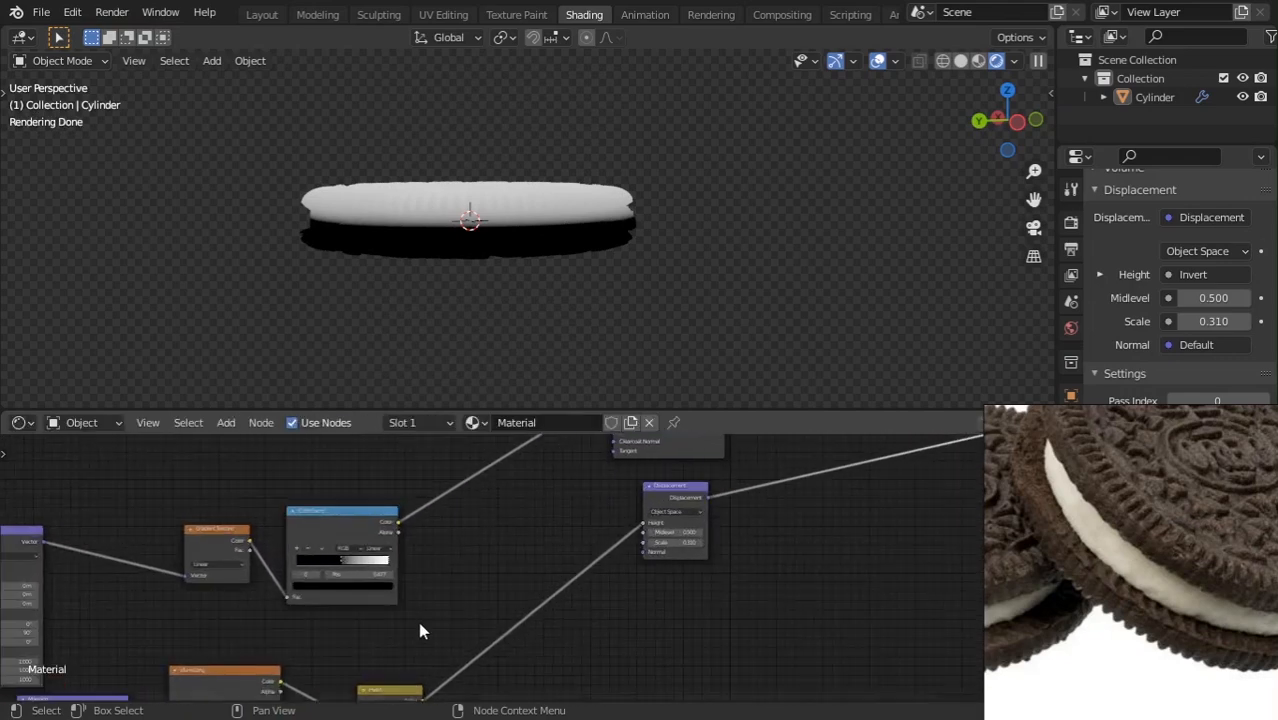
{"action": "middle_click_drag", "start_coordinate": [386, 684], "coordinate": [504, 583]}
{"action": "left_click_drag", "start_coordinate": [506, 588], "coordinate": [477, 574]}
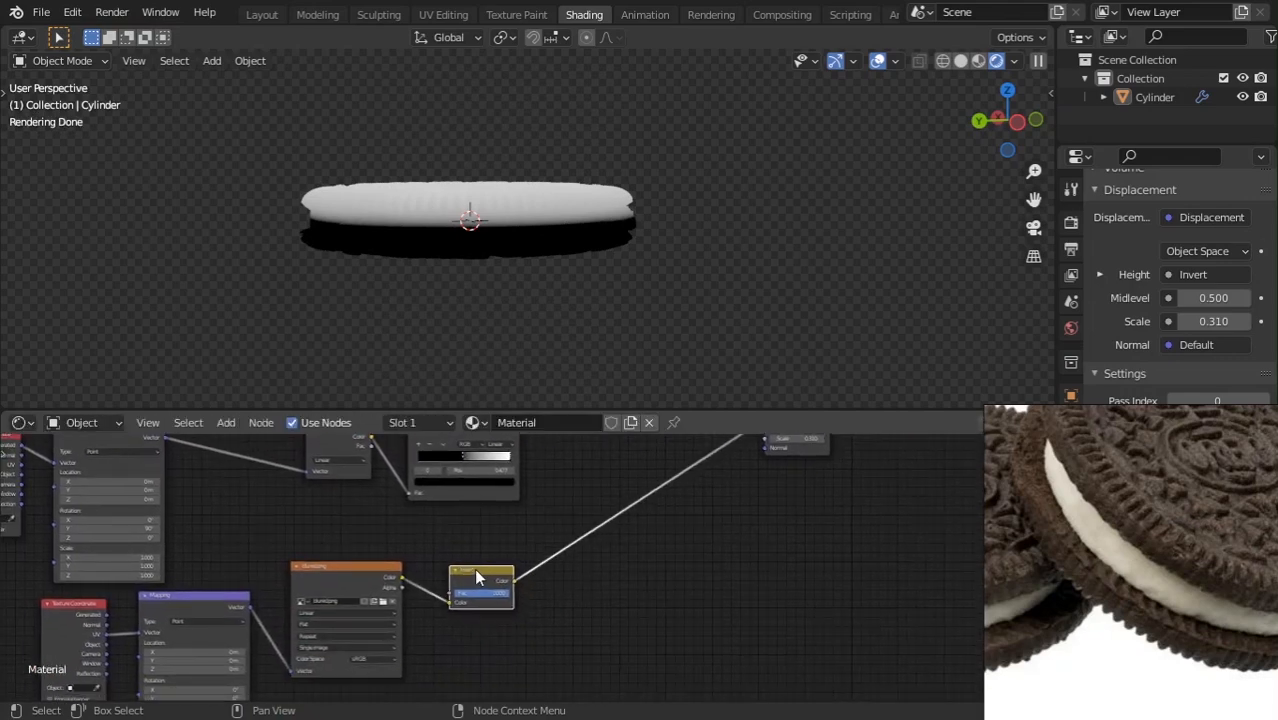
{"action": "left_click", "coordinate": [486, 573], "text": "ctrl+shift"}
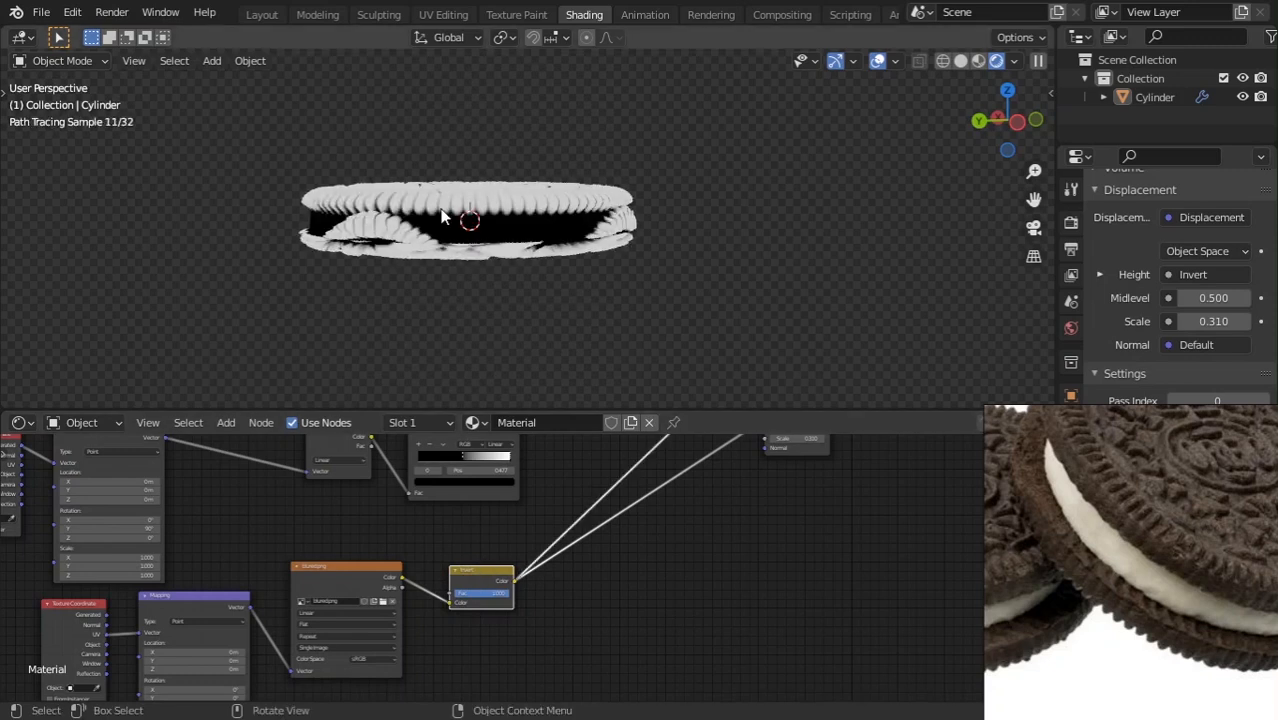
{"action": "middle_click_drag", "start_coordinate": [468, 418], "coordinate": [477, 496]}
{"action": "left_click", "coordinate": [477, 505], "text": "ctrl+shift"}
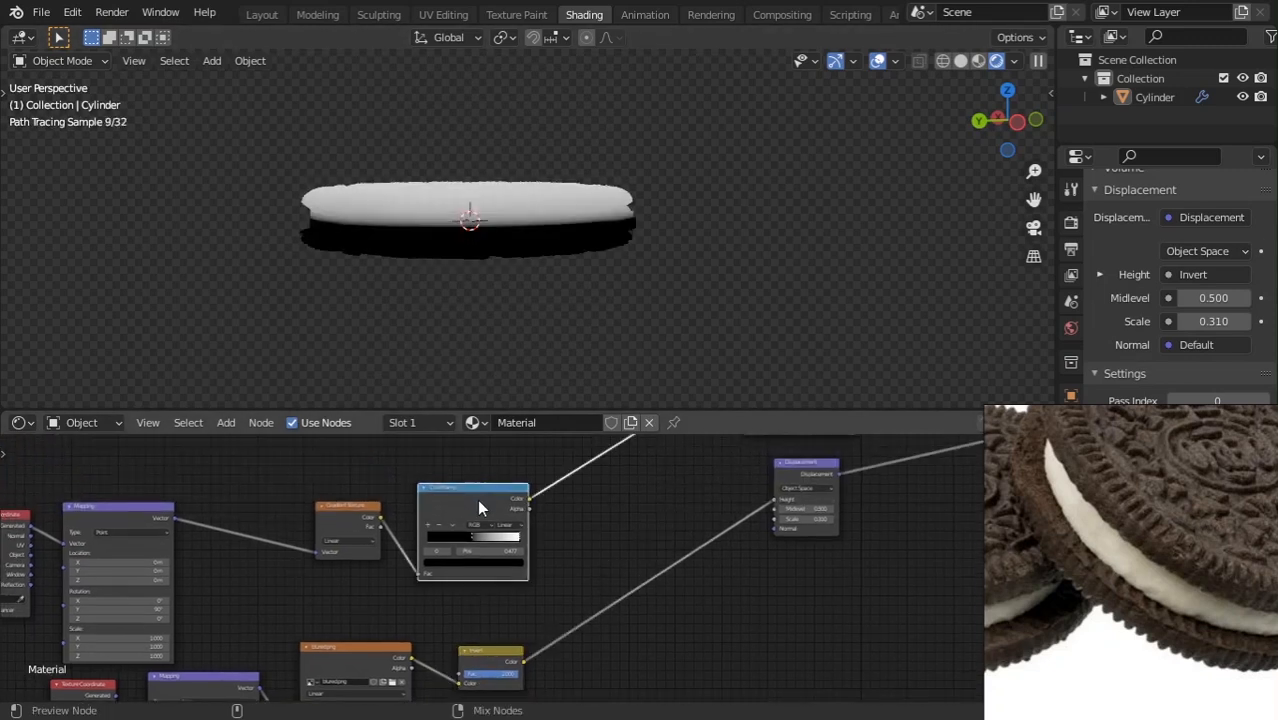
Add a Math node on the link between the Invert and Displacement nodes.
{"action": "key", "text": "shift+a"}
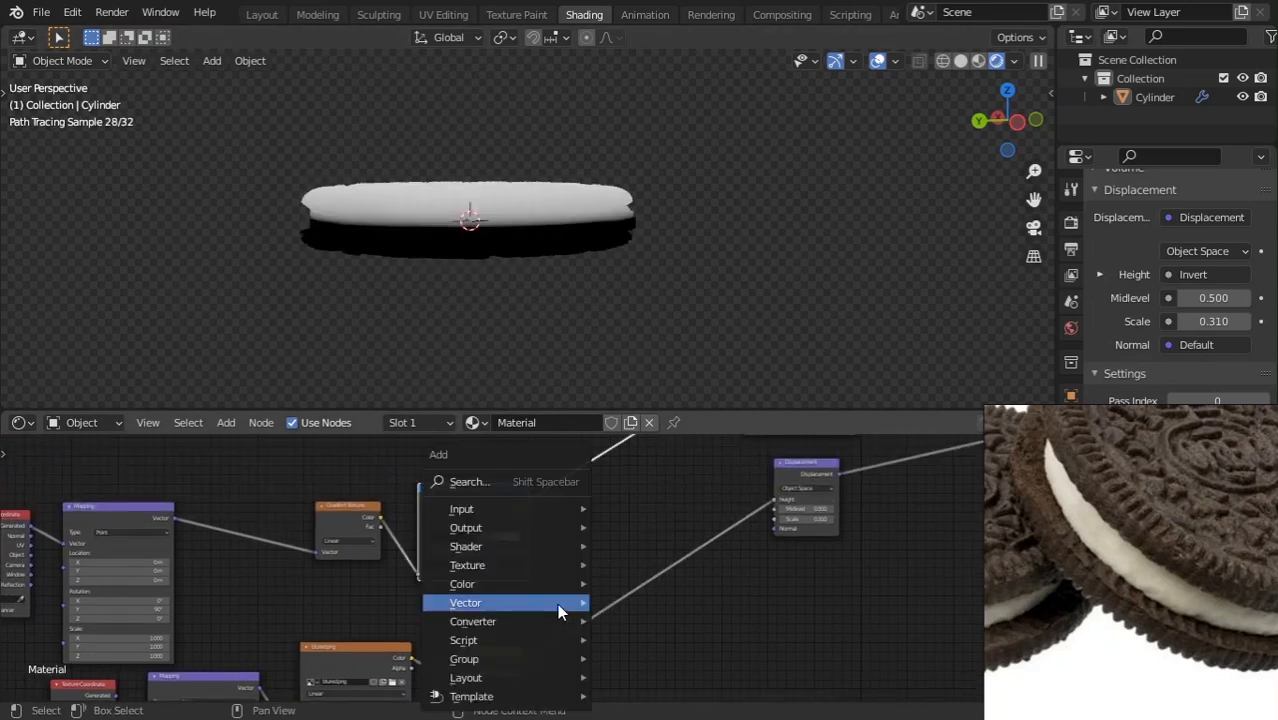
{"action": "left_click", "coordinate": [537, 483]}
{"action": "type", "text": "math"}
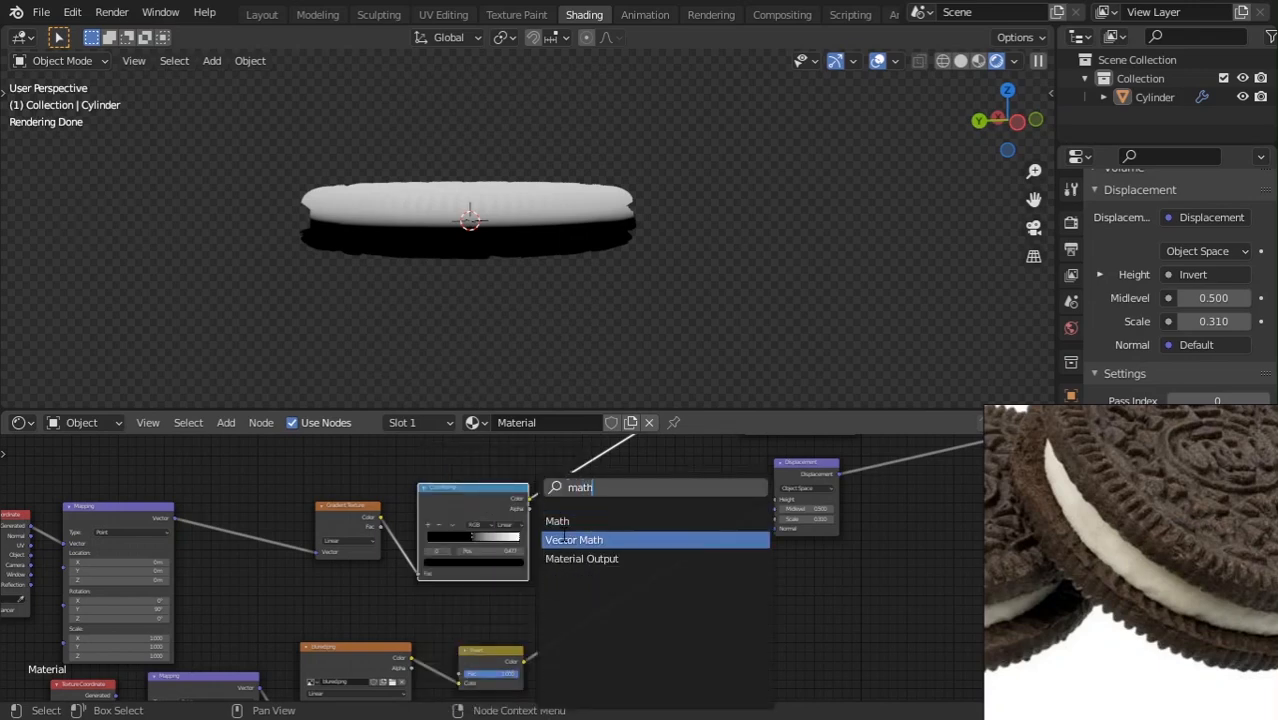
{"action": "key", "text": "Return"}
{"action": "left_click", "coordinate": [675, 556]}
{"action": "scroll", "coordinate": [675, 556], "scroll_direction": "up", "scroll_amount": 2}
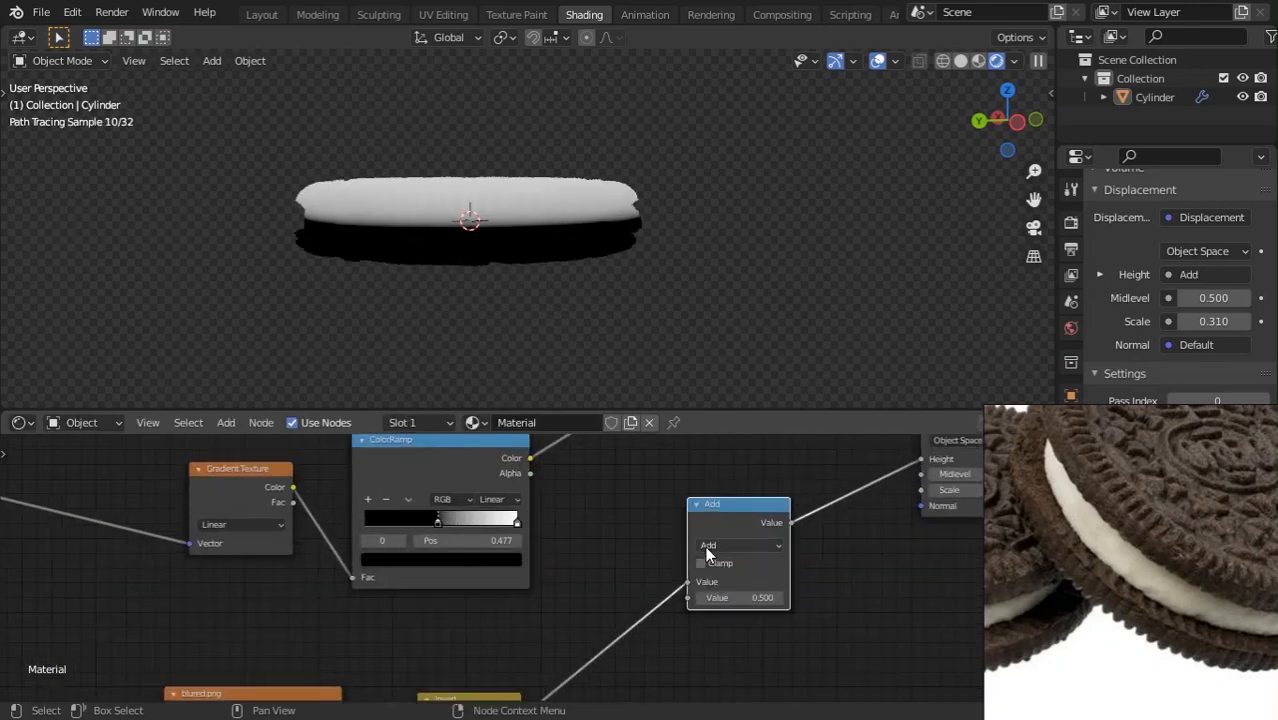
Set the Math node to Multiply and feed the ColorRamp's Color into its first Value input.
{"action": "left_click", "coordinate": [708, 545]}
{"action": "left_click", "coordinate": [319, 390]}
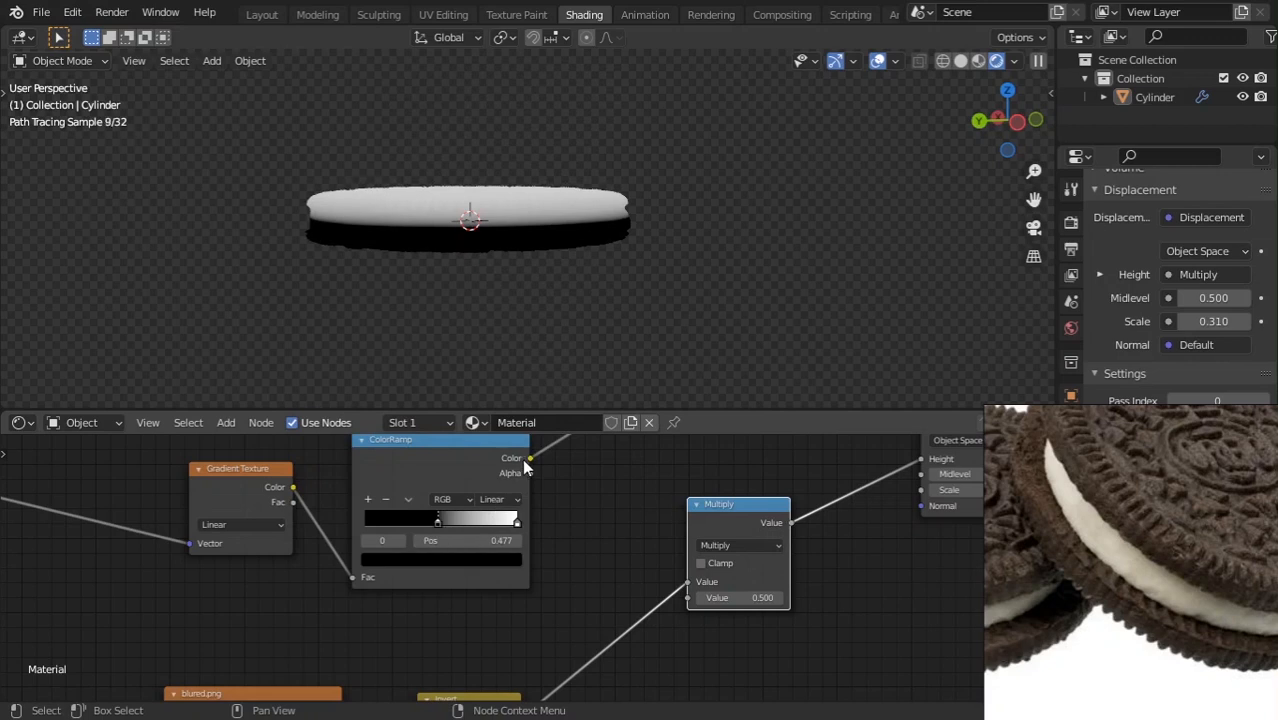
{"action": "left_click_drag", "start_coordinate": [529, 459], "coordinate": [598, 523]}
{"action": "left_click_drag", "start_coordinate": [685, 578], "coordinate": [687, 581]}
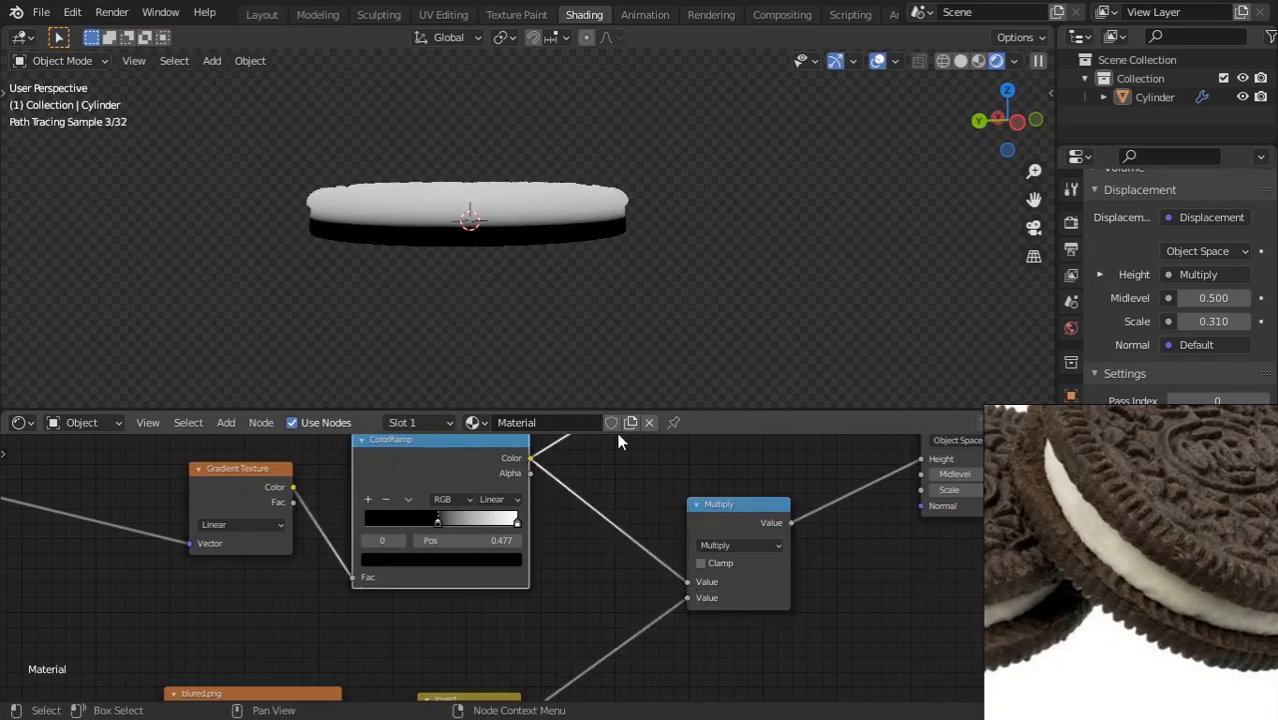
Preview the Multiply result on the cookie from the side and move the ColorRamp's black stop to about 0.536.
{"action": "scroll", "coordinate": [507, 232], "scroll_direction": "down", "scroll_amount": 3}
{"action": "middle_click_drag", "start_coordinate": [507, 237], "coordinate": [511, 274]}
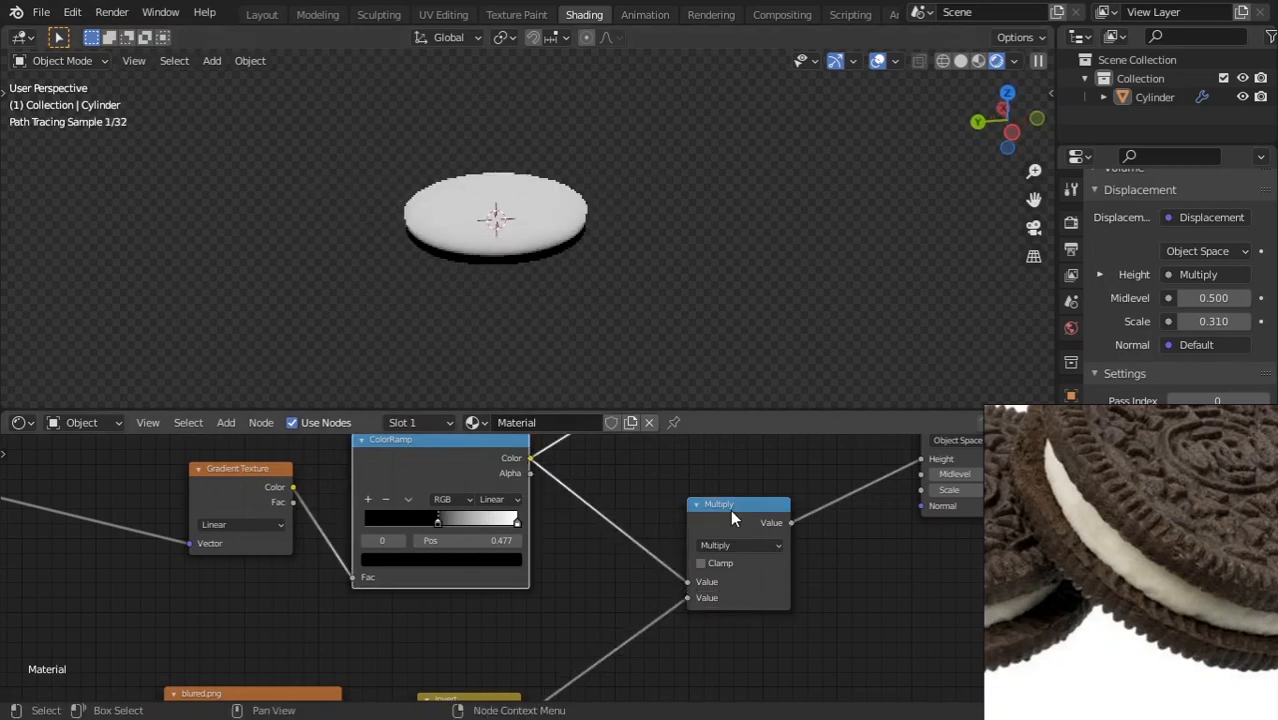
{"action": "left_click", "coordinate": [730, 514], "text": "ctrl+shift"}
{"action": "middle_click_drag", "start_coordinate": [447, 233], "coordinate": [500, 215]}
{"action": "scroll", "coordinate": [546, 256], "scroll_direction": "up", "scroll_amount": 3}
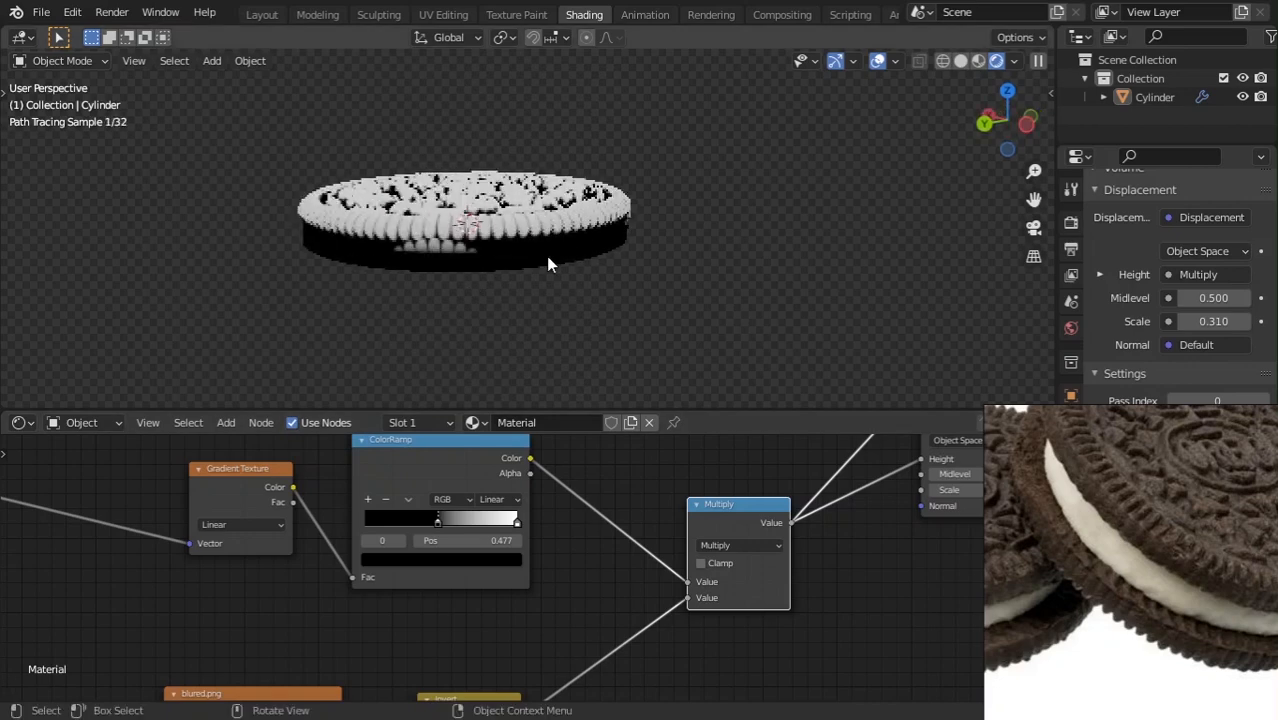
{"action": "mouse_move", "coordinate": [437, 518]}
{"action": "left_mouse_down"}
{"action": "mouse_move", "coordinate": [467, 531]}
{"action": "mouse_move", "coordinate": [450, 524]}
{"action": "left_mouse_up"}
Change the blured.png image texture's extension mode from Repeat to Extend.
{"action": "scroll", "coordinate": [391, 549], "scroll_direction": "down", "scroll_amount": 2}
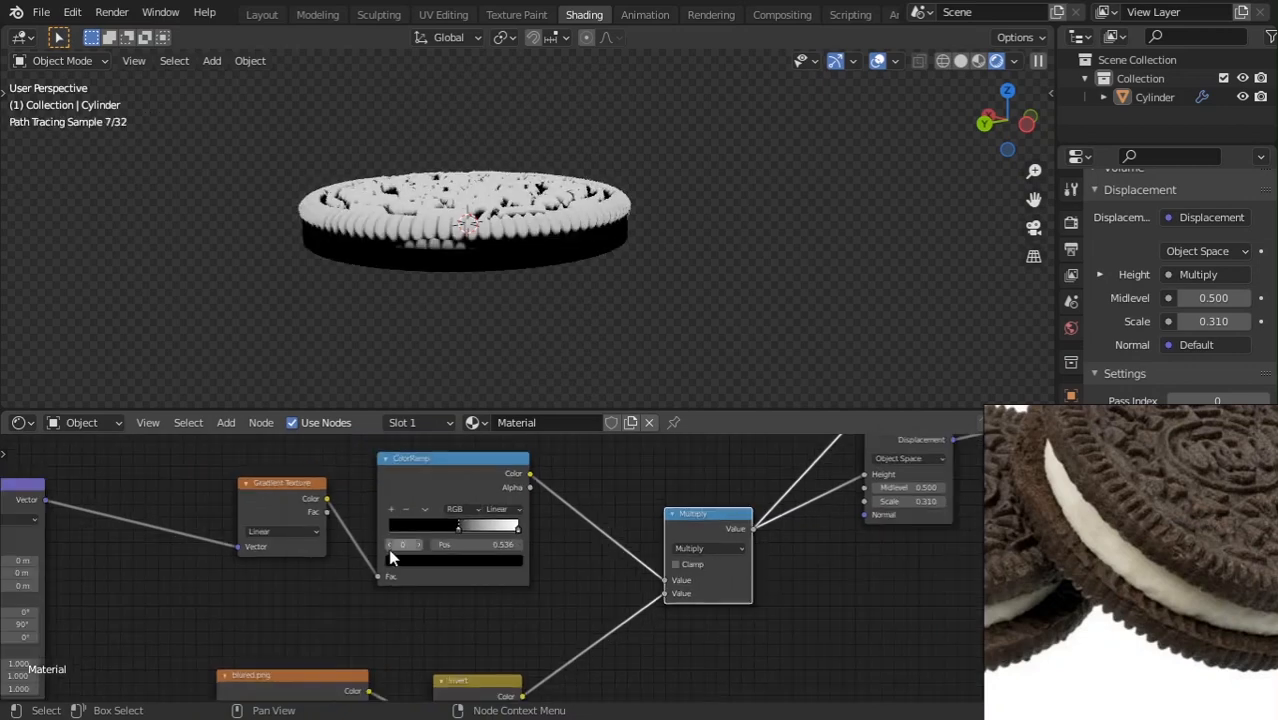
{"action": "middle_click_drag", "start_coordinate": [390, 549], "coordinate": [624, 487]}
{"action": "middle_click_drag", "start_coordinate": [590, 660], "coordinate": [515, 562]}
{"action": "scroll", "coordinate": [537, 562], "scroll_direction": "up", "scroll_amount": 2}
{"action": "scroll", "coordinate": [516, 572], "scroll_direction": "up", "scroll_amount": 1}
{"action": "left_click", "coordinate": [476, 550]}
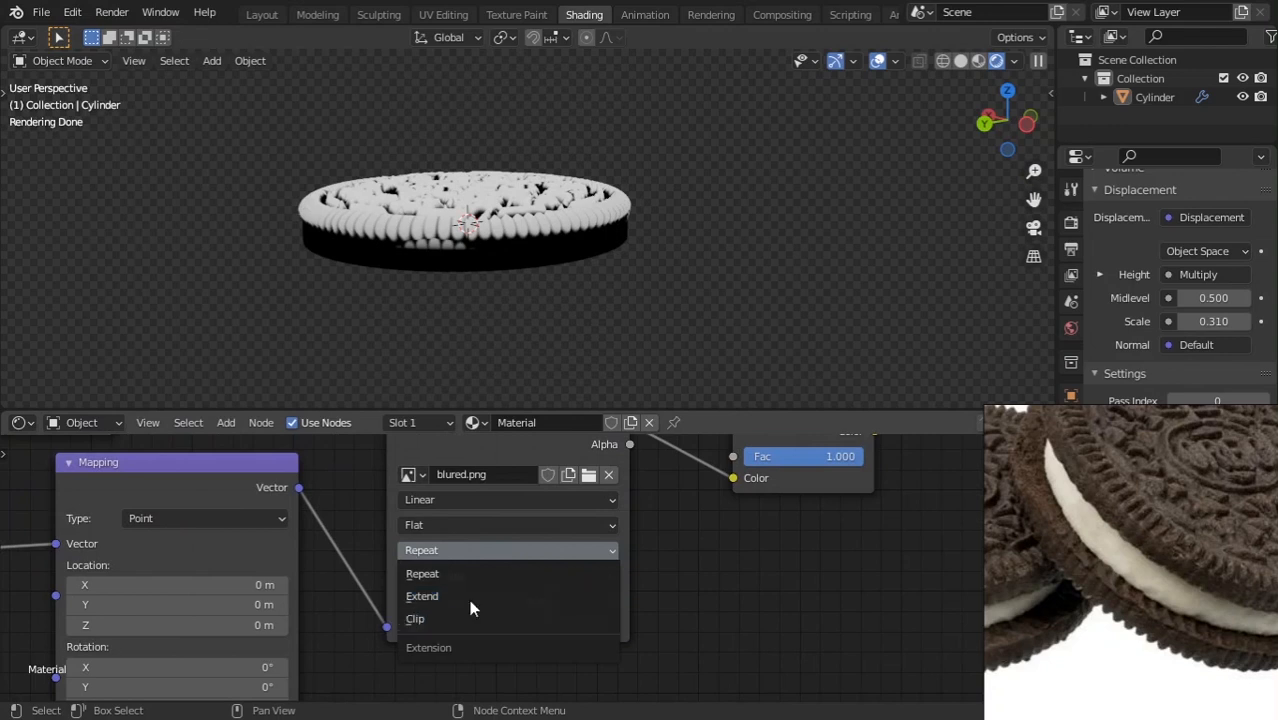
{"action": "left_click", "coordinate": [489, 597]}
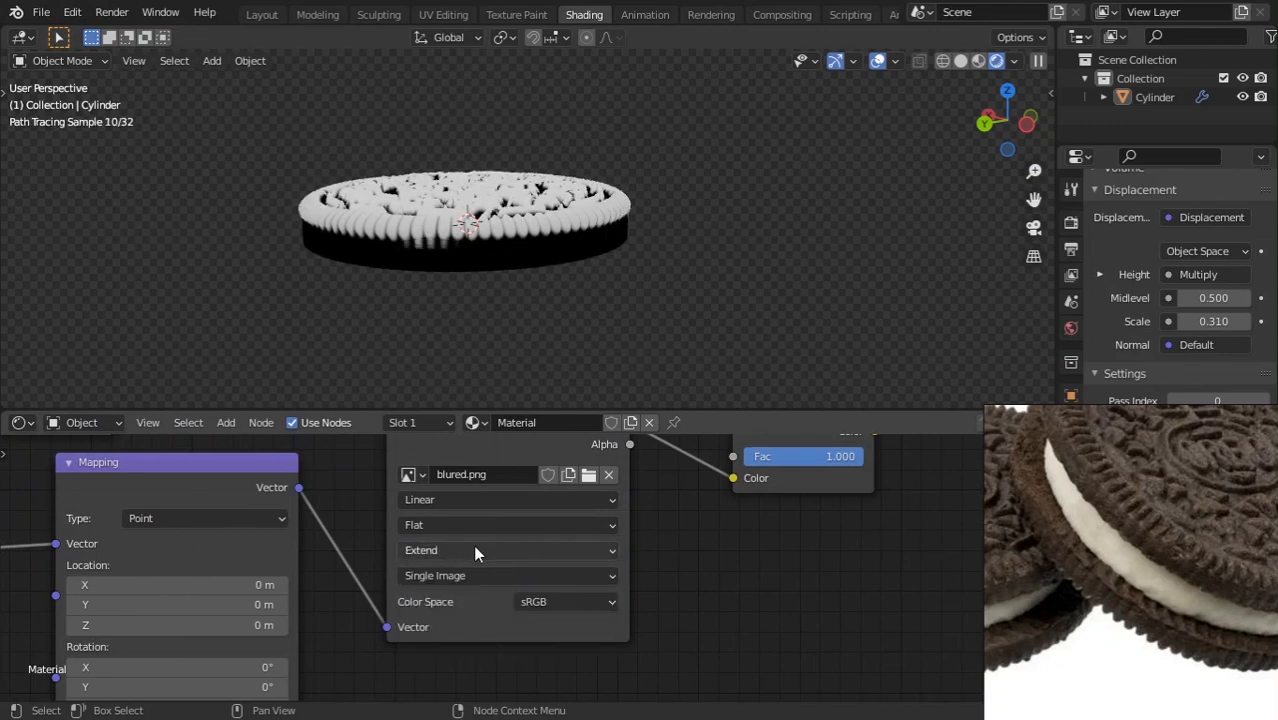
Move the ColorRamp's black stop to about 0.559.
{"action": "middle_click_drag", "start_coordinate": [789, 481], "coordinate": [415, 663]}
{"action": "middle_click_drag", "start_coordinate": [565, 605], "coordinate": [594, 676]}
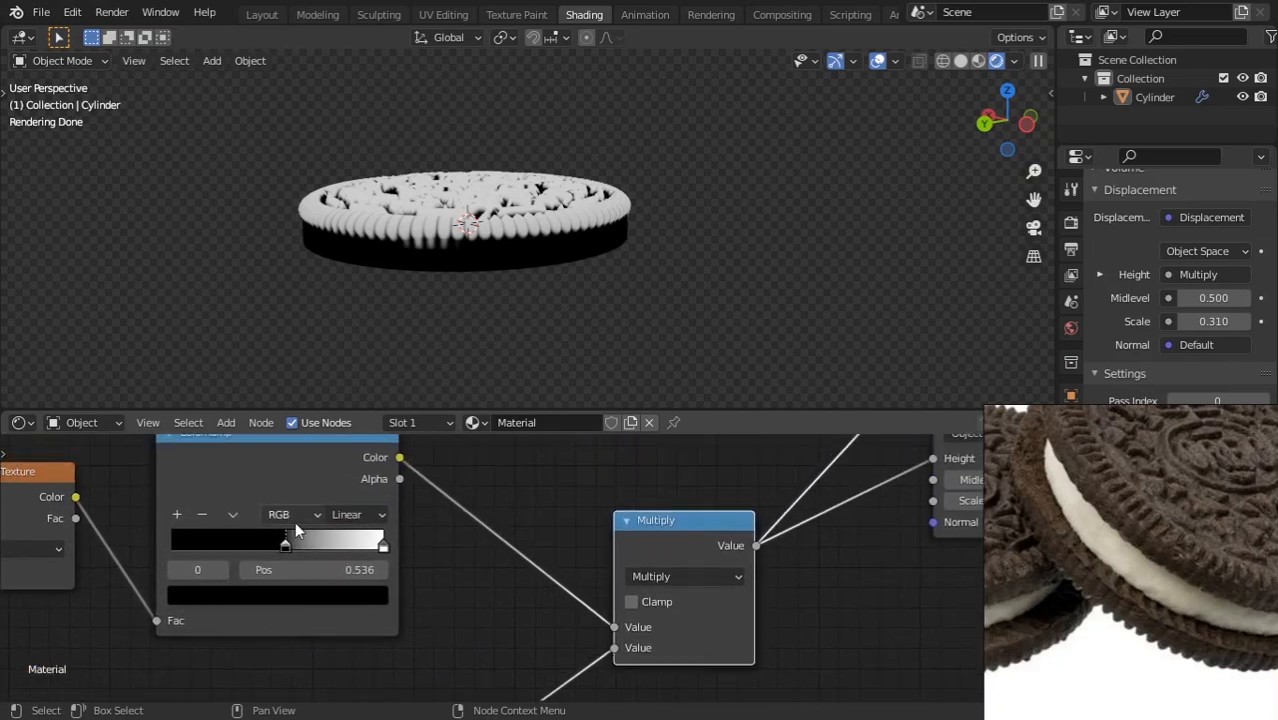
{"action": "mouse_move", "coordinate": [296, 553]}
{"action": "left_mouse_down"}
{"action": "mouse_move", "coordinate": [274, 549]}
{"action": "mouse_move", "coordinate": [290, 549]}
{"action": "left_mouse_up"}
Open the cookie's UVs for editing, select the ring just inside the outermost one, and scale it very slightly.
{"action": "left_click", "coordinate": [426, 222]}
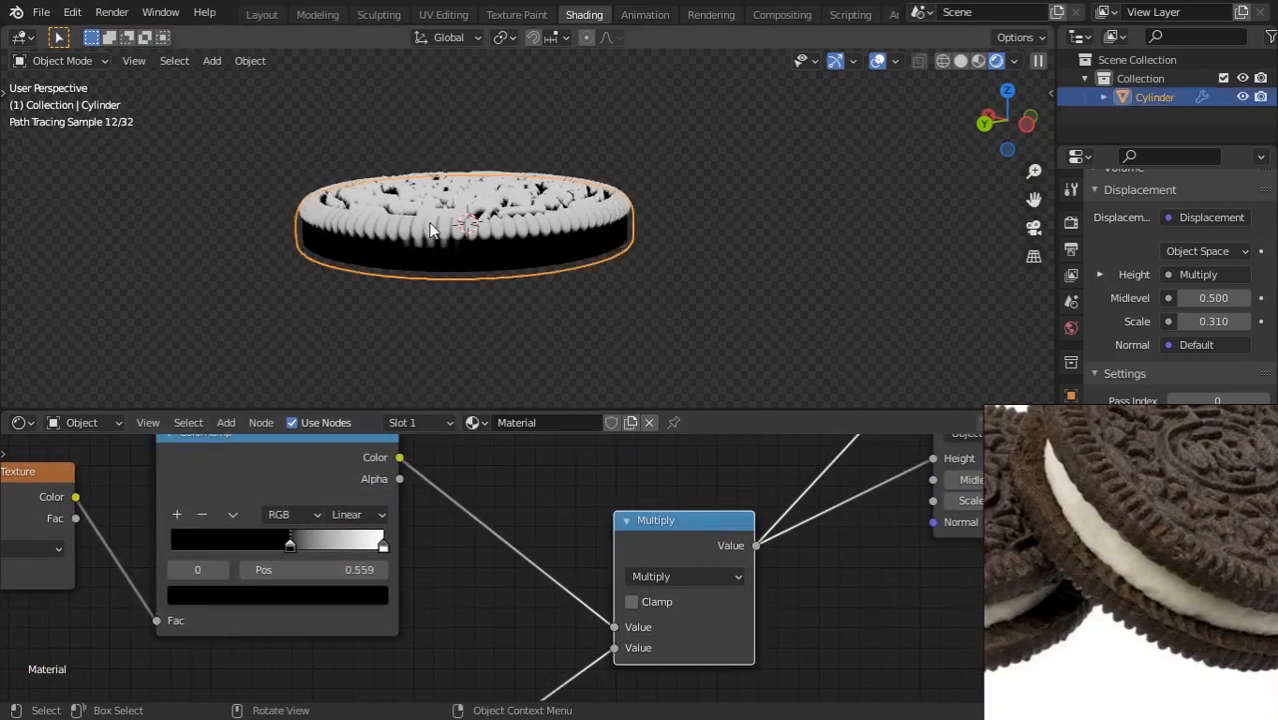
{"action": "left_click", "coordinate": [462, 20]}
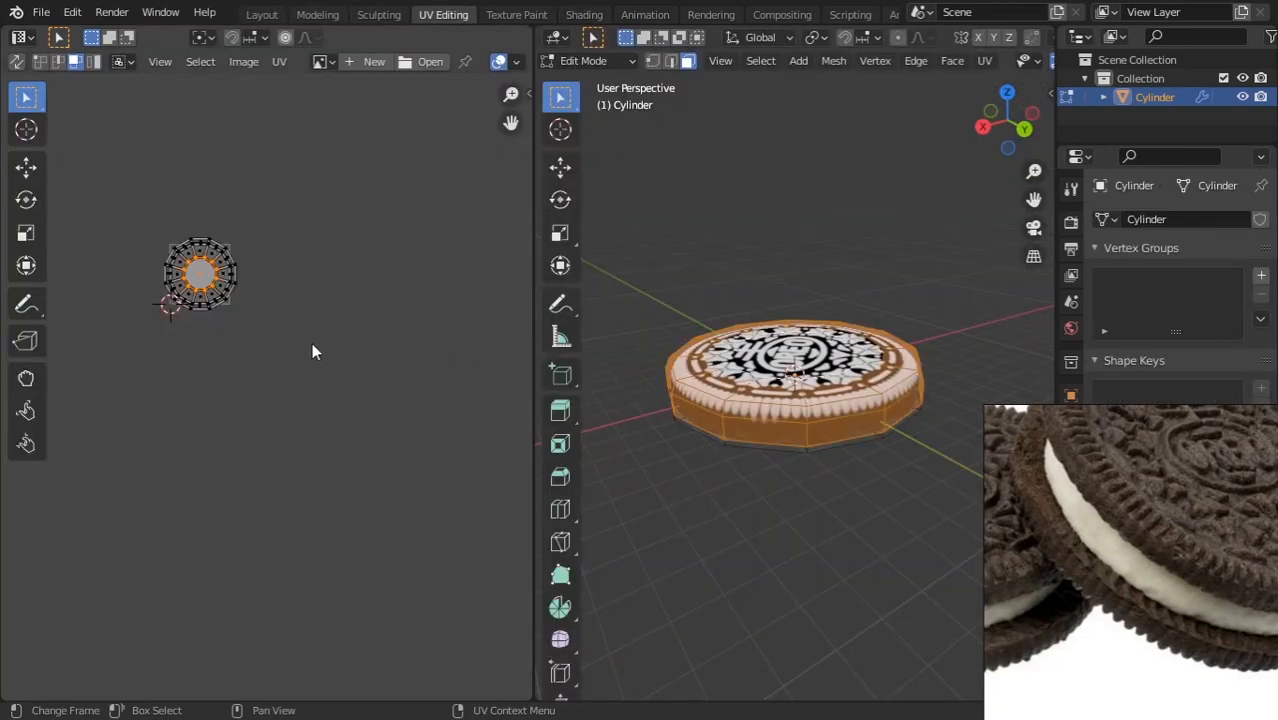
{"action": "scroll", "coordinate": [320, 346], "scroll_direction": "up", "scroll_amount": 3}
{"action": "middle_click_drag", "start_coordinate": [253, 290], "coordinate": [434, 459]}
{"action": "scroll", "coordinate": [398, 370], "scroll_direction": "up", "scroll_amount": 3}
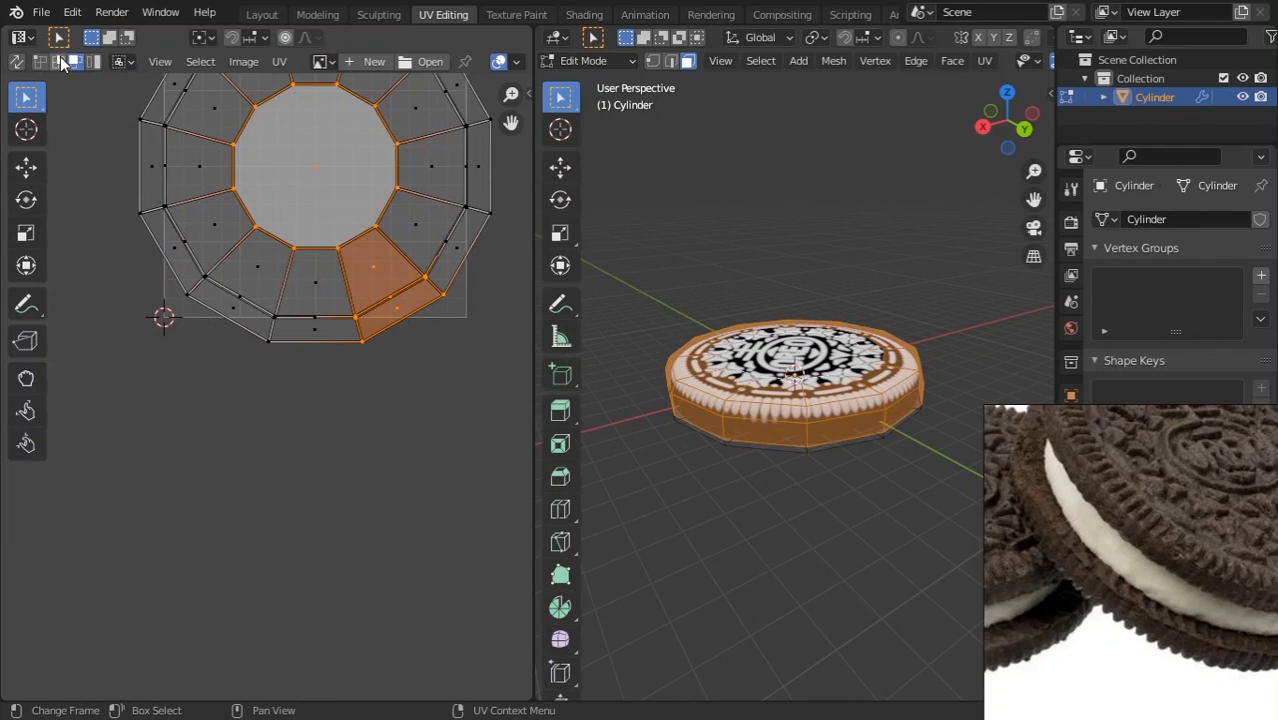
{"action": "left_click", "coordinate": [321, 342], "text": "alt"}
{"action": "scroll", "coordinate": [394, 368], "scroll_direction": "up", "scroll_amount": 4}
{"action": "key", "text": "s"}
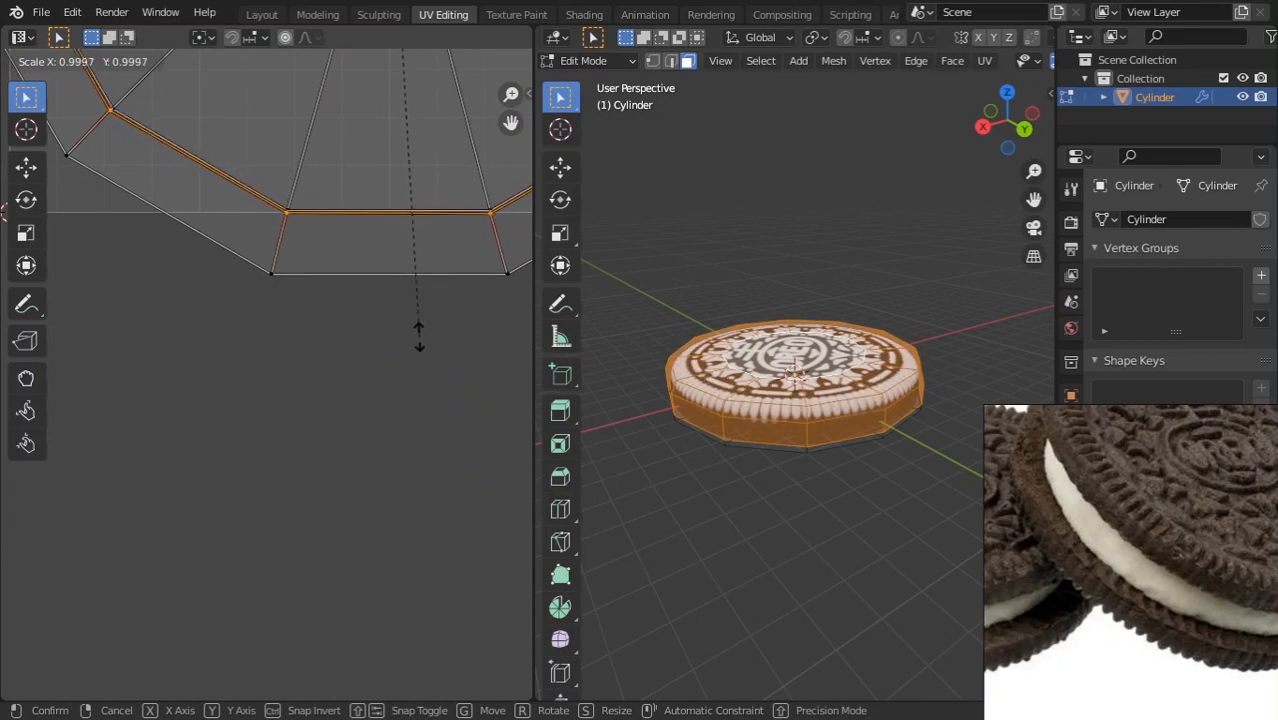
{"action": "left_click", "coordinate": [418, 320]}
Scale the adjacent inner UV ring to about 0.98, leave Edit Mode and check the pattern around the cookie's rim.
{"action": "key", "text": "s"}
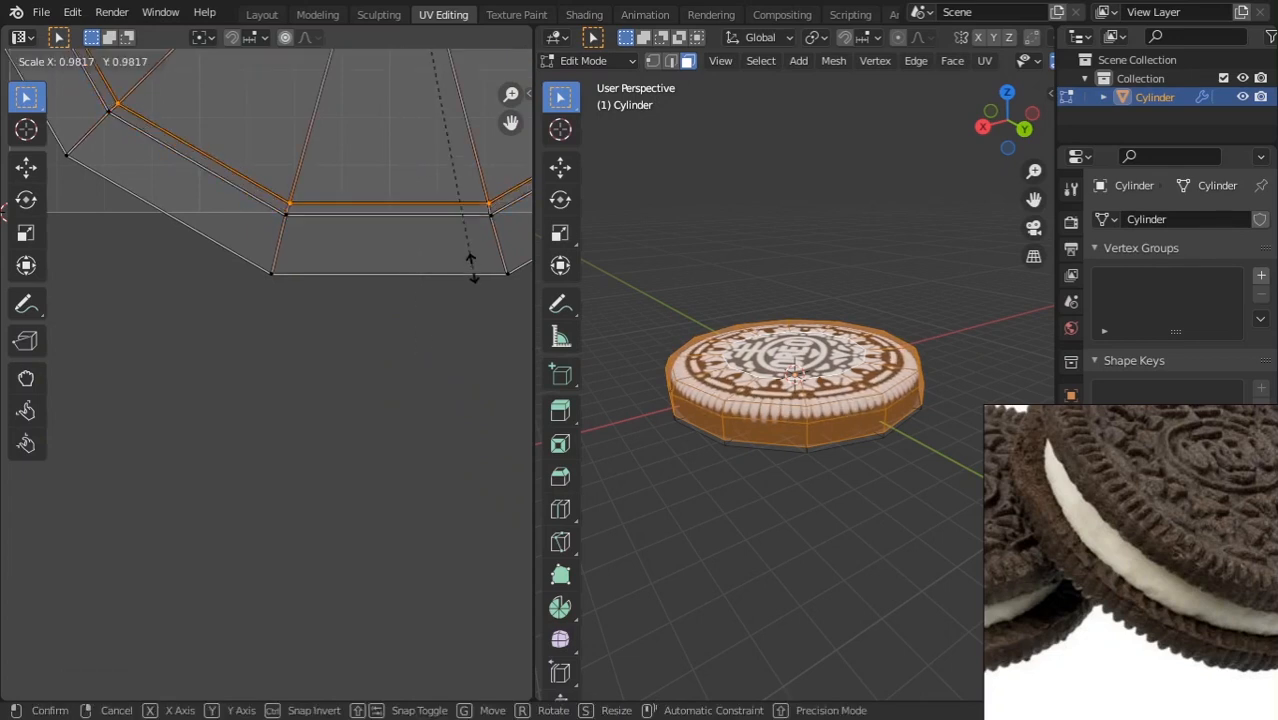
{"action": "left_click", "coordinate": [472, 274]}
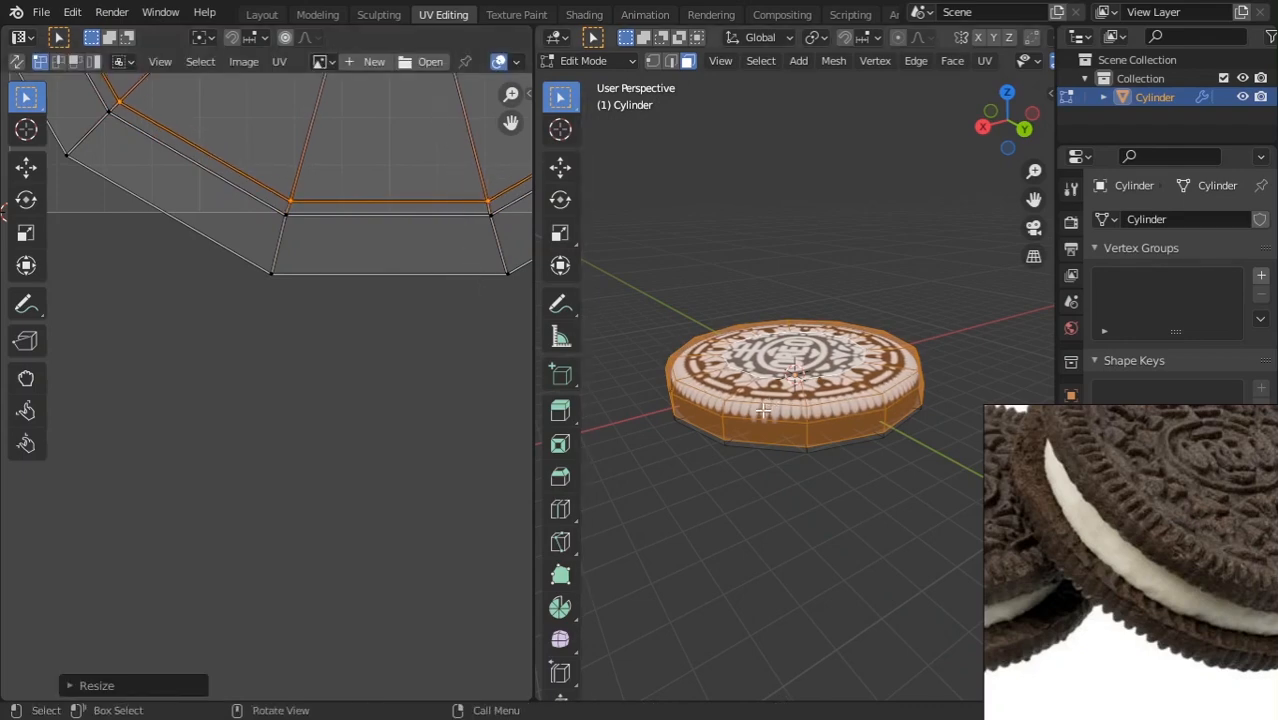
{"action": "scroll", "coordinate": [732, 325], "scroll_direction": "down", "scroll_amount": 3}
{"action": "key", "text": "Tab"}
{"action": "mouse_move", "coordinate": [732, 328]}
{"action": "middle_mouse_down"}
{"action": "mouse_move", "coordinate": [735, 441]}
{"action": "mouse_move", "coordinate": [808, 405]}
{"action": "mouse_move", "coordinate": [815, 388]}
{"action": "middle_mouse_up"}
{"action": "scroll", "coordinate": [740, 441], "scroll_direction": "up", "scroll_amount": 4}
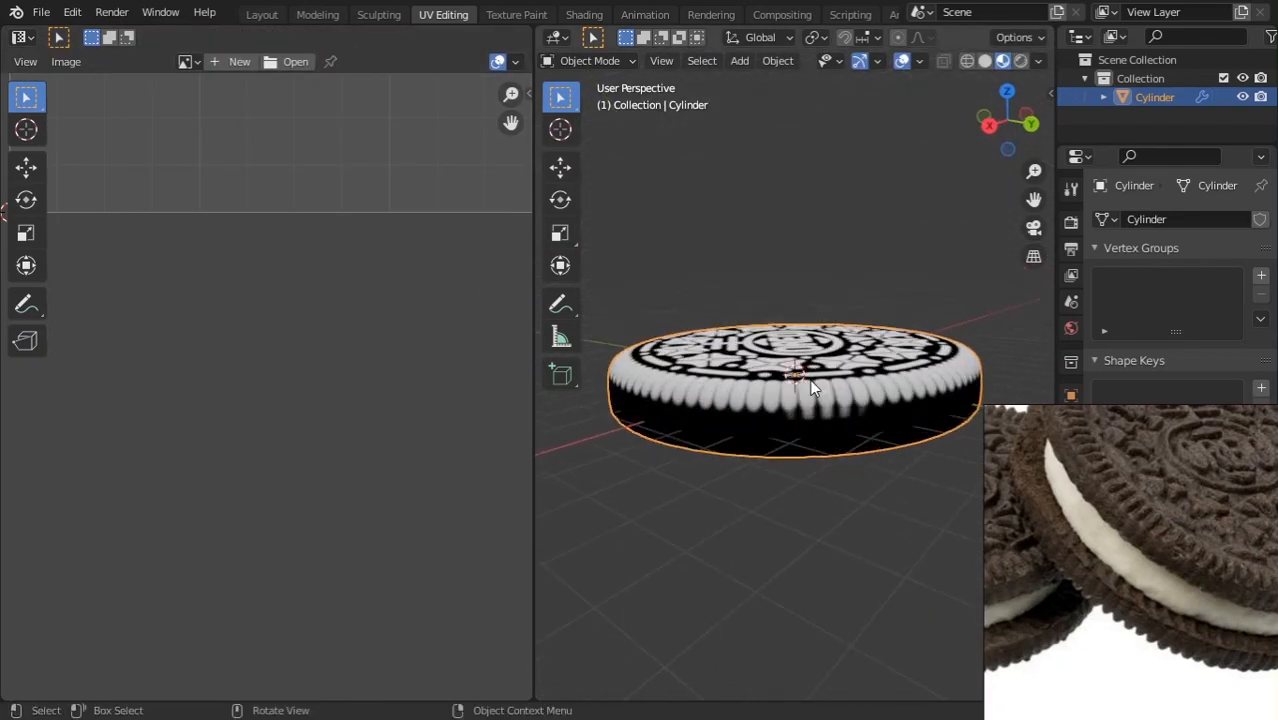
Return to the Shading workspace and examine the masked pattern on the cookie's top and side.
{"action": "left_click", "coordinate": [584, 14]}
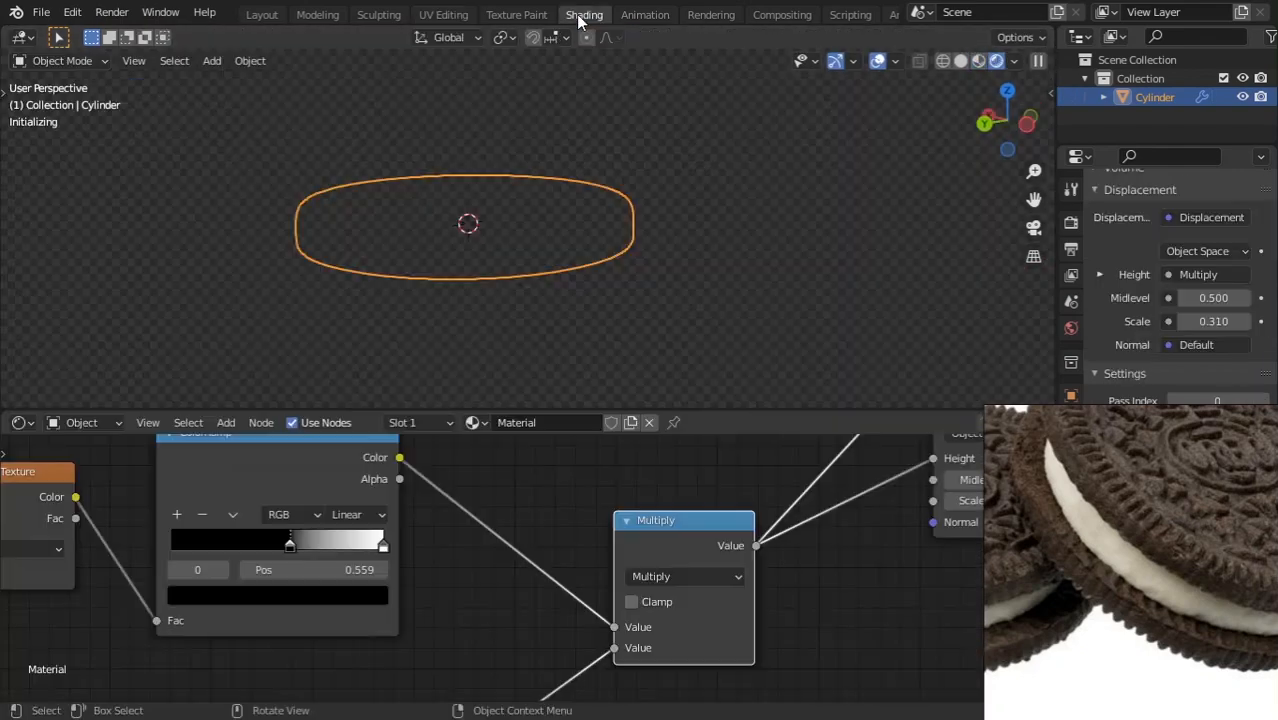
{"action": "left_click", "coordinate": [682, 287]}
{"action": "scroll", "coordinate": [686, 277], "scroll_direction": "down", "scroll_amount": 4}
{"action": "middle_click_drag", "start_coordinate": [689, 265], "coordinate": [720, 287]}
{"action": "scroll", "coordinate": [780, 190], "scroll_direction": "up", "scroll_amount": 3}
{"action": "scroll", "coordinate": [724, 498], "scroll_direction": "down", "scroll_amount": 5}
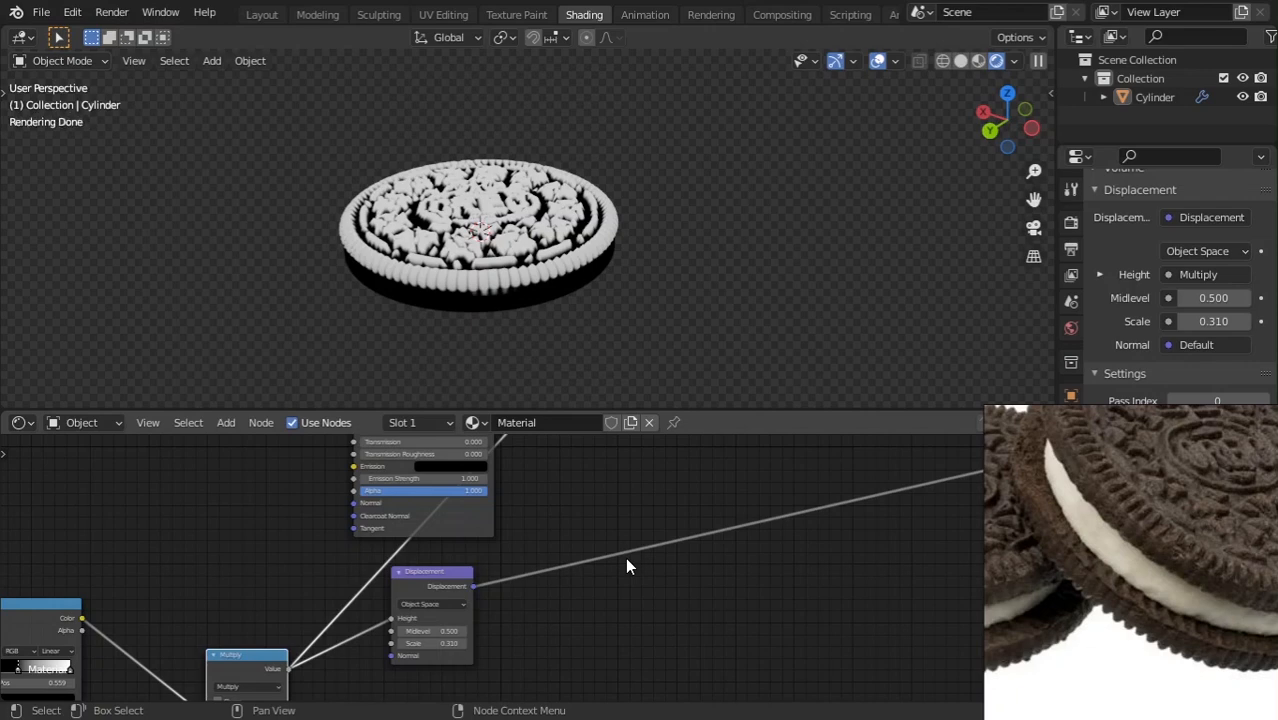
Reconnect the Principled BSDF to the material output and inspect the embossed brown cookie up close.
{"action": "middle_click_drag", "start_coordinate": [559, 582], "coordinate": [551, 690]}
{"action": "middle_click_drag", "start_coordinate": [535, 476], "coordinate": [545, 687]}
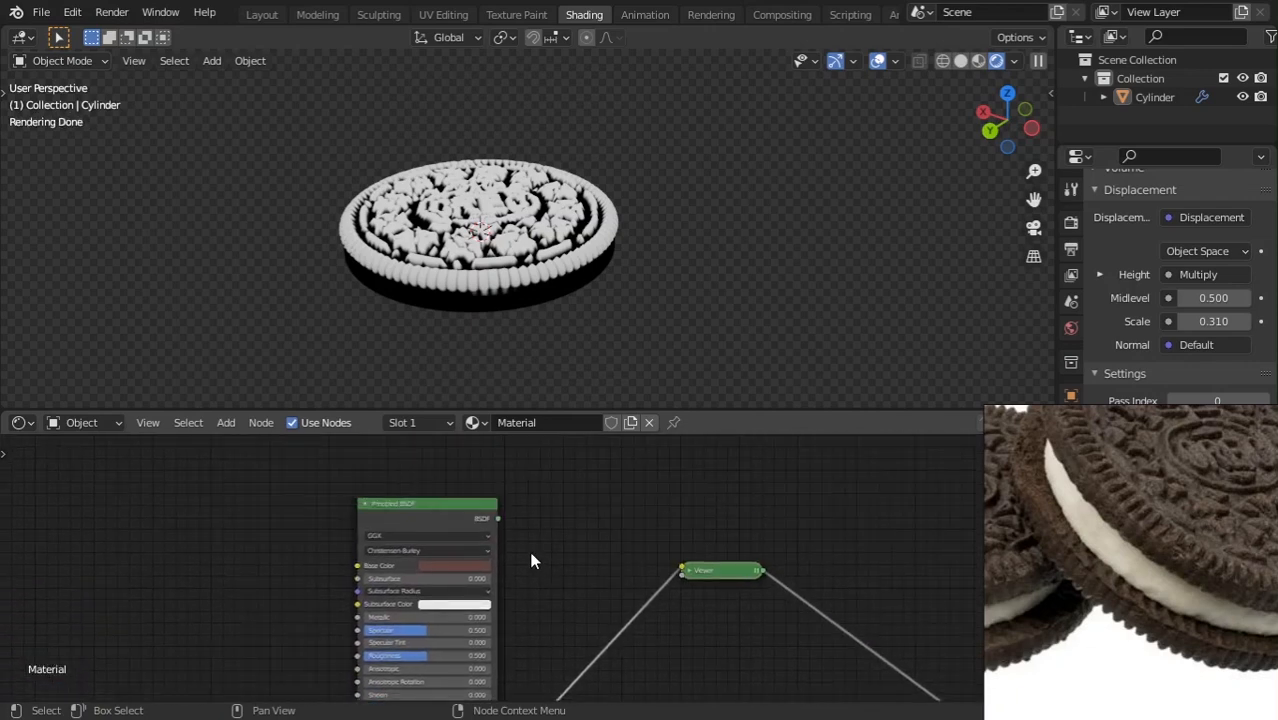
{"action": "left_click", "coordinate": [468, 510], "text": "ctrl+shift"}
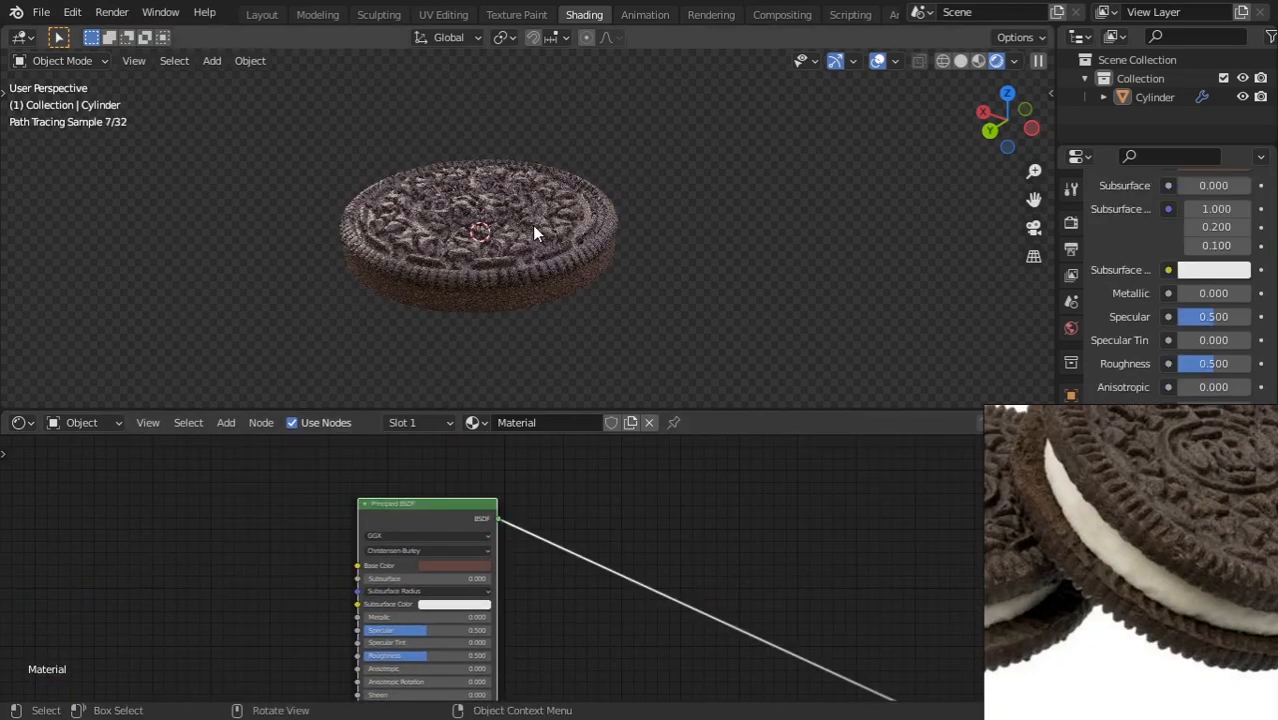
{"action": "middle_click_drag", "start_coordinate": [534, 250], "coordinate": [586, 305]}
{"action": "scroll", "coordinate": [587, 304], "scroll_direction": "up", "scroll_amount": 2}
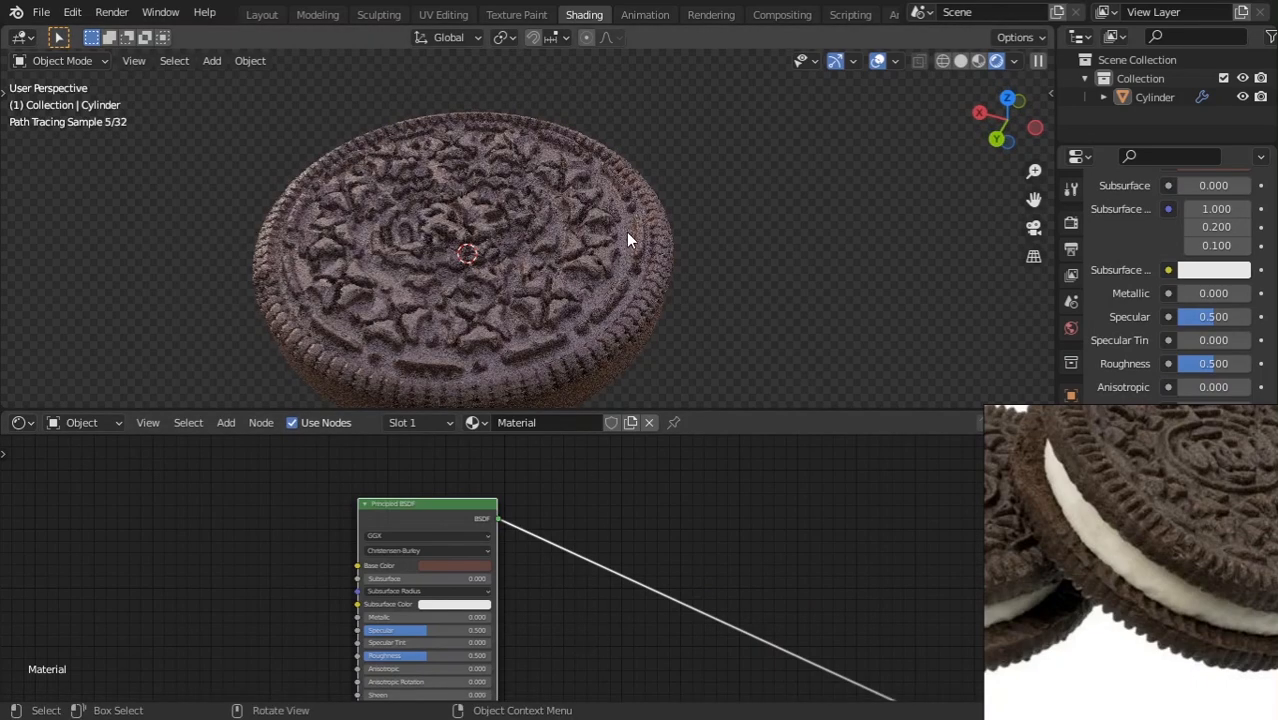
Set the Displacement node's Scale to 0.21.
{"action": "middle_click_drag", "start_coordinate": [713, 642], "coordinate": [698, 516]}
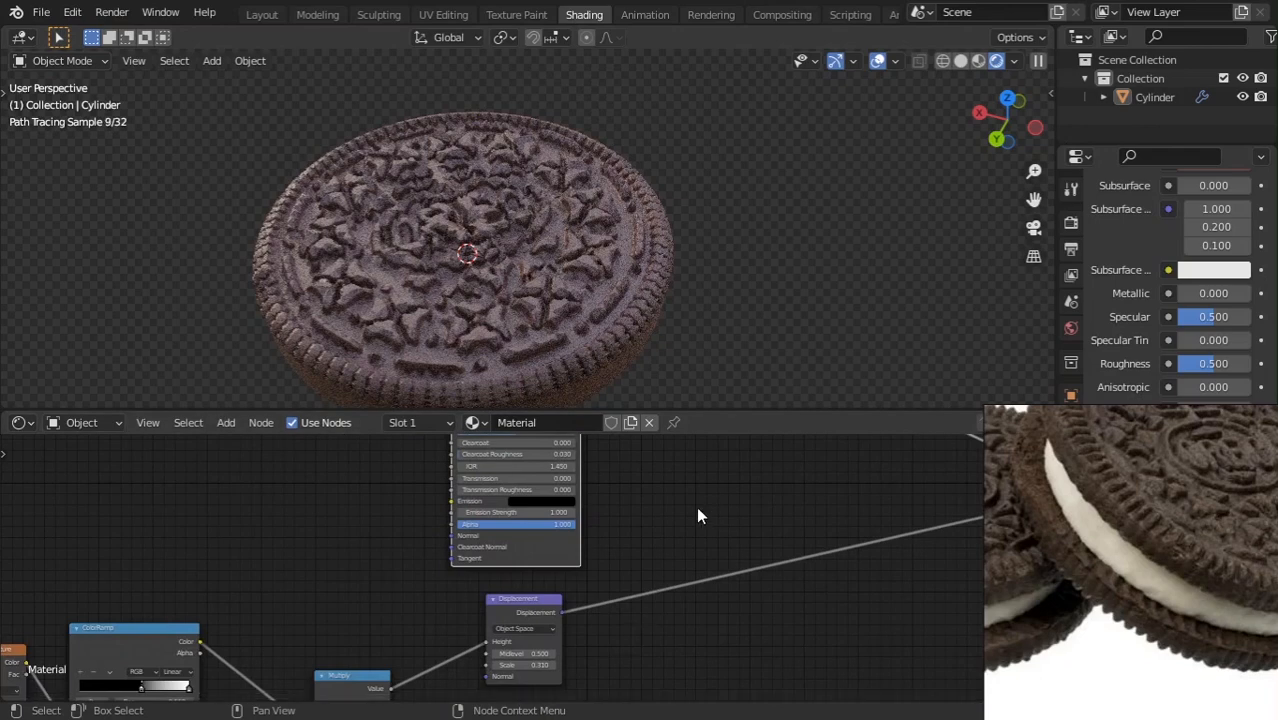
{"action": "middle_click_drag", "start_coordinate": [563, 620], "coordinate": [622, 510]}
{"action": "scroll", "coordinate": [622, 579], "scroll_direction": "up", "scroll_amount": 5}
{"action": "middle_click_drag", "start_coordinate": [613, 573], "coordinate": [430, 639]}
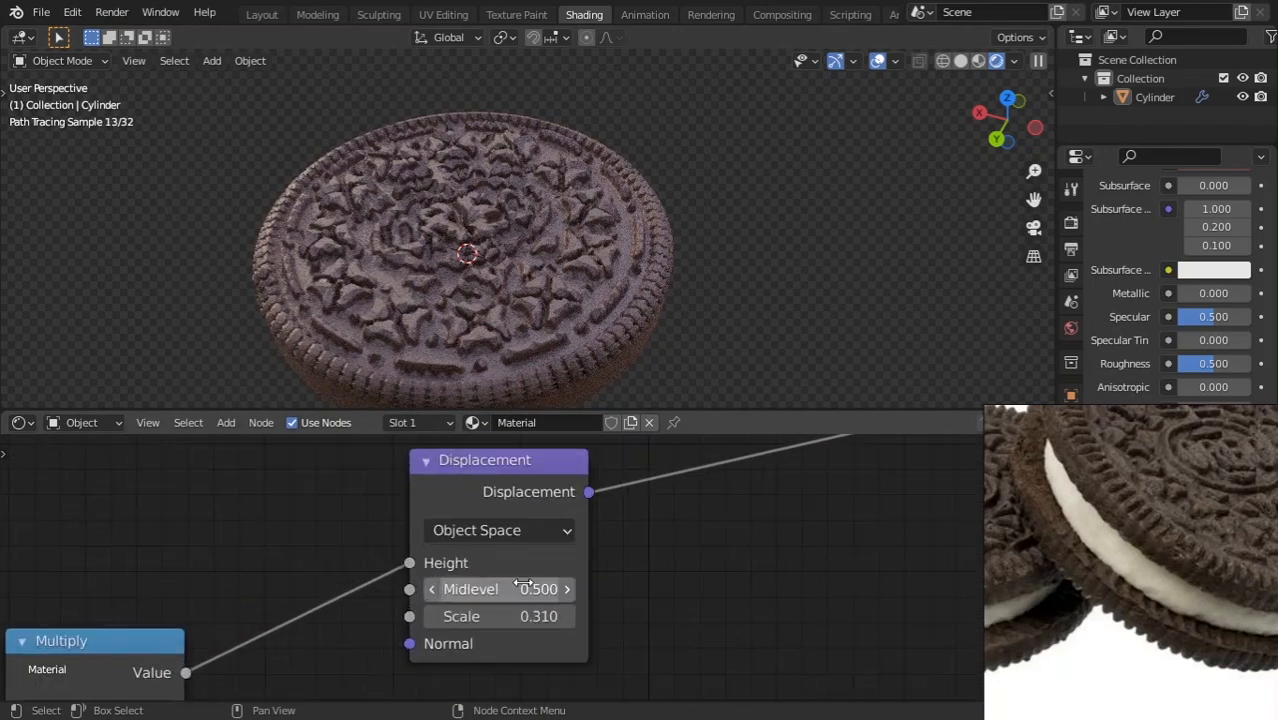
{"action": "left_click_drag", "start_coordinate": [543, 616], "coordinate": [535, 616]}
{"action": "left_click", "coordinate": [543, 613]}
{"action": "left_click", "coordinate": [543, 613]}
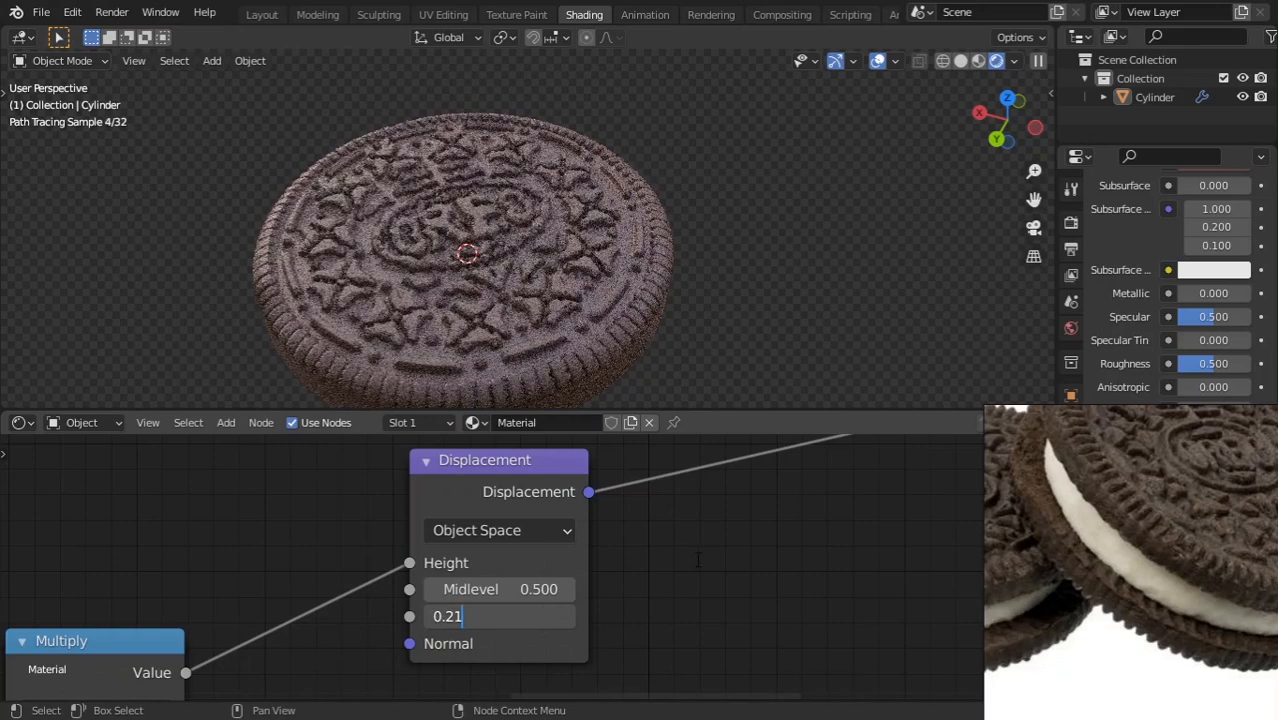
{"action": "key", "text": "Return"}
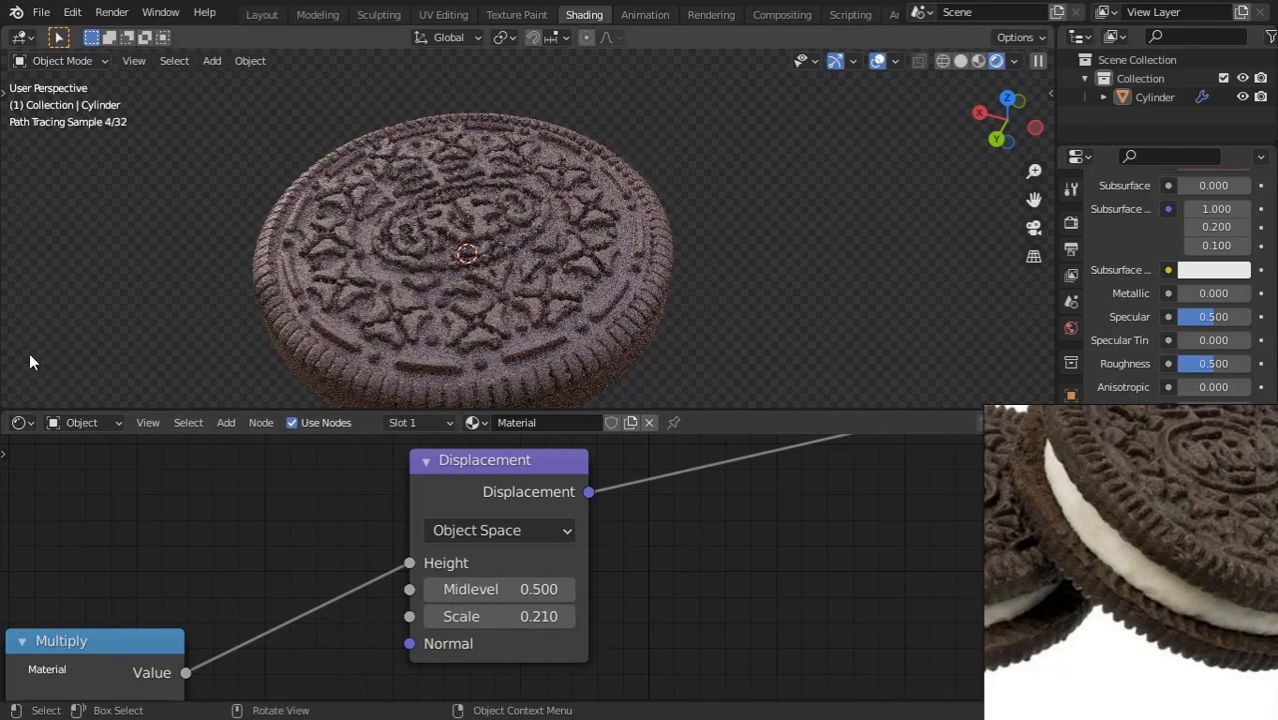
{"action": "scroll", "coordinate": [333, 511], "scroll_direction": "down", "scroll_amount": 3}
{"action": "middle_click_drag", "start_coordinate": [333, 511], "coordinate": [502, 622]}
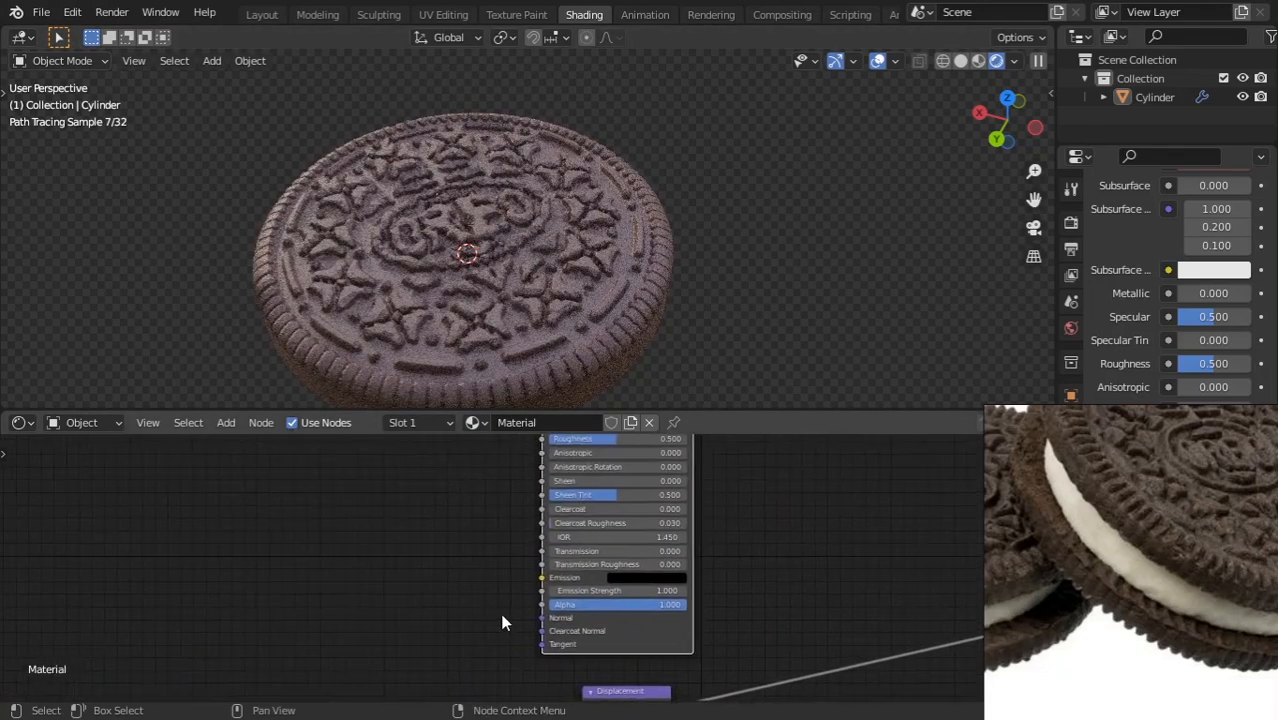
Examine the Principled BSDF node's settings and the dark brown cookie surface in the reference photo.
{"action": "scroll", "coordinate": [502, 622], "scroll_direction": "down", "scroll_amount": 4}
{"action": "middle_click_drag", "start_coordinate": [545, 459], "coordinate": [549, 707]}
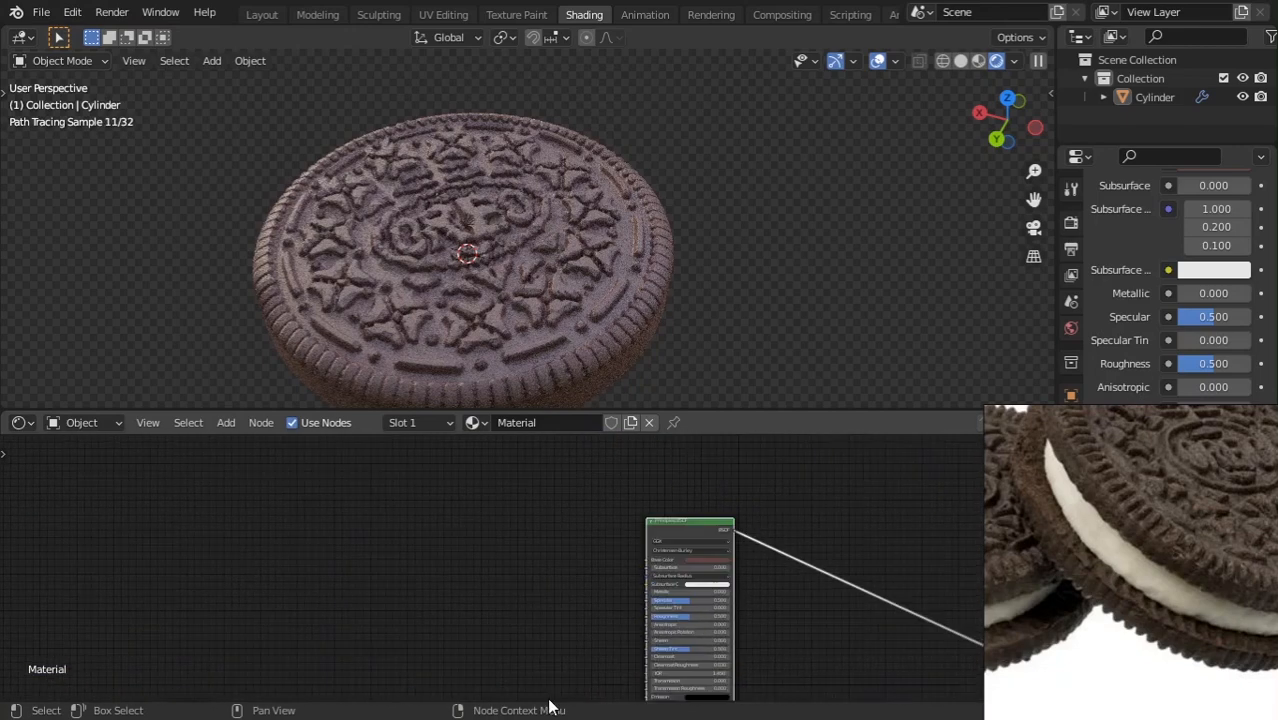
{"action": "scroll", "coordinate": [560, 660], "scroll_direction": "up", "scroll_amount": 2}
{"action": "middle_click_drag", "start_coordinate": [608, 499], "coordinate": [525, 556]}
{"action": "scroll", "coordinate": [525, 556], "scroll_direction": "up", "scroll_amount": 2}
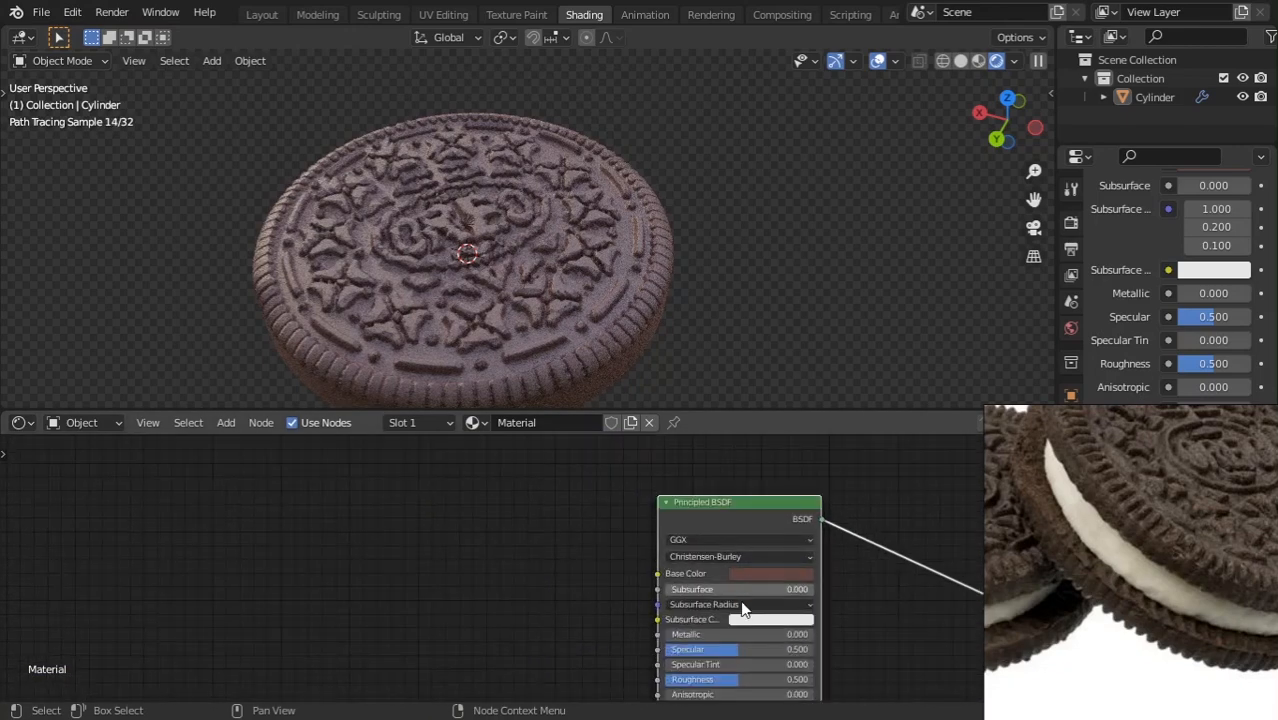
{"action": "scroll", "coordinate": [742, 609], "scroll_direction": "up", "scroll_amount": 2}
{"action": "middle_click_drag", "start_coordinate": [593, 576], "coordinate": [491, 593]}
{"action": "scroll", "coordinate": [1084, 540], "scroll_direction": "up", "scroll_amount": 5}
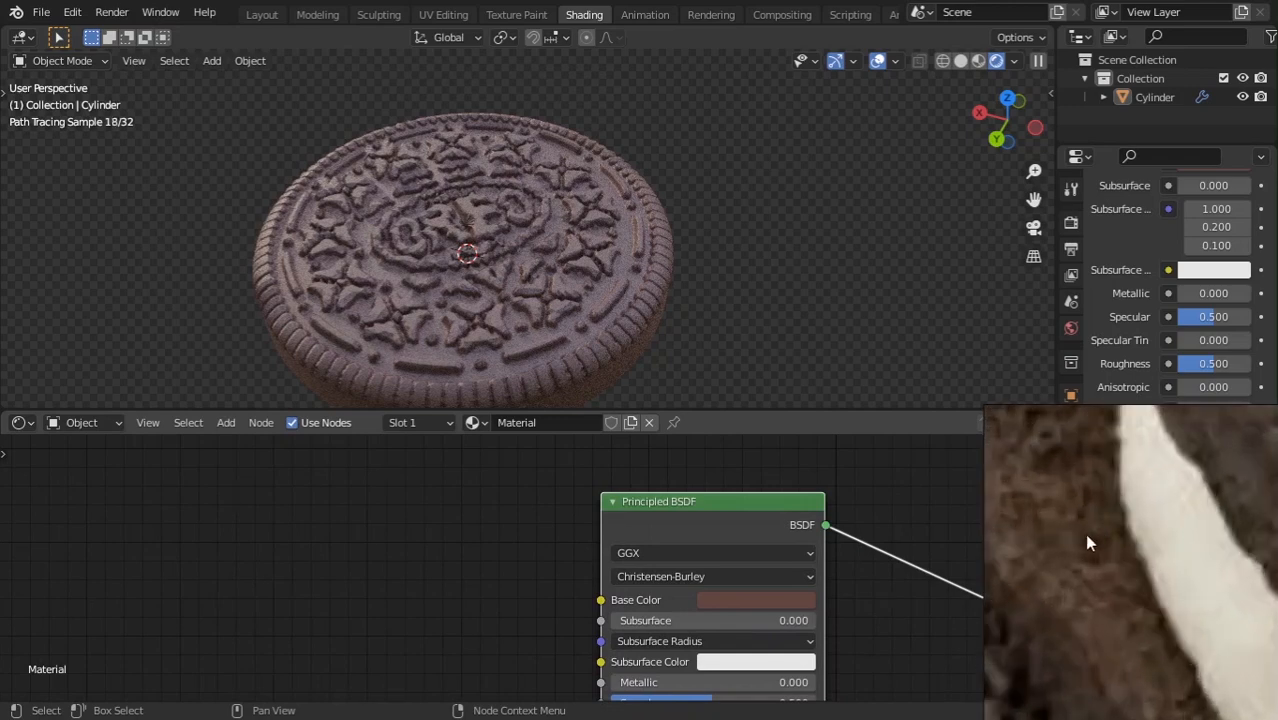
{"action": "scroll", "coordinate": [1088, 541], "scroll_direction": "down", "scroll_amount": 5}
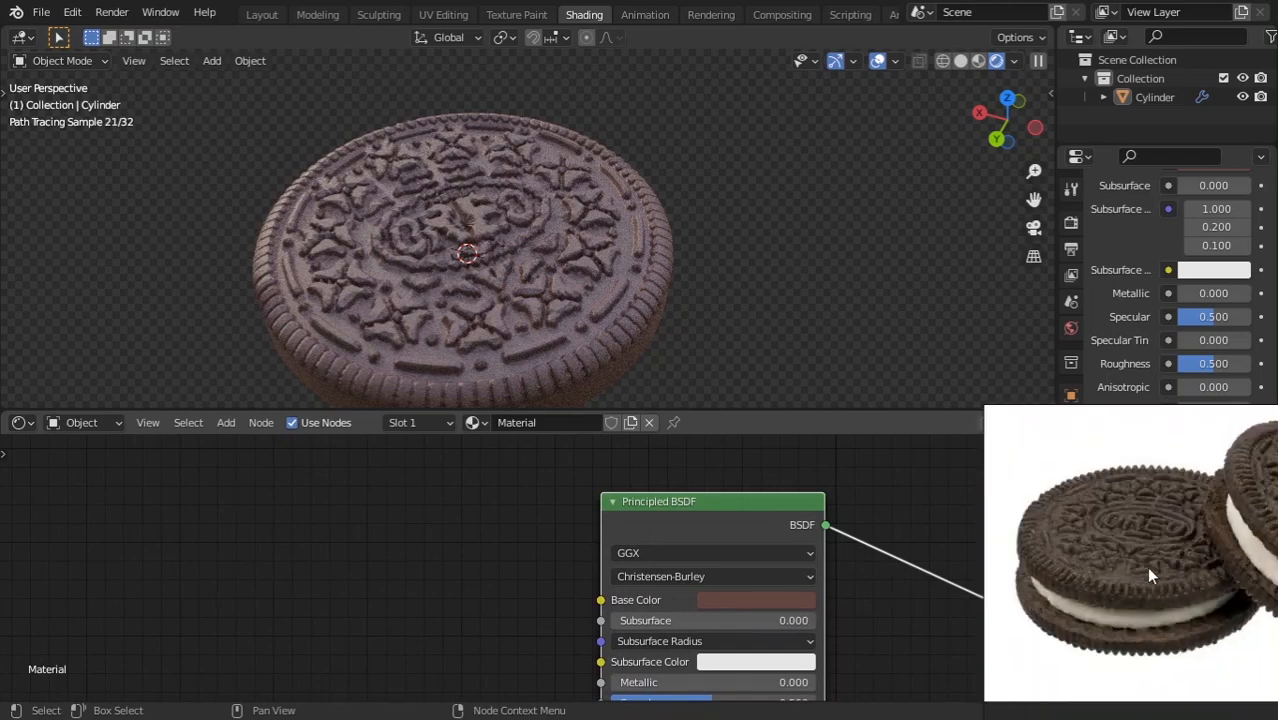
{"action": "scroll", "coordinate": [1148, 572], "scroll_direction": "up", "scroll_amount": 5}
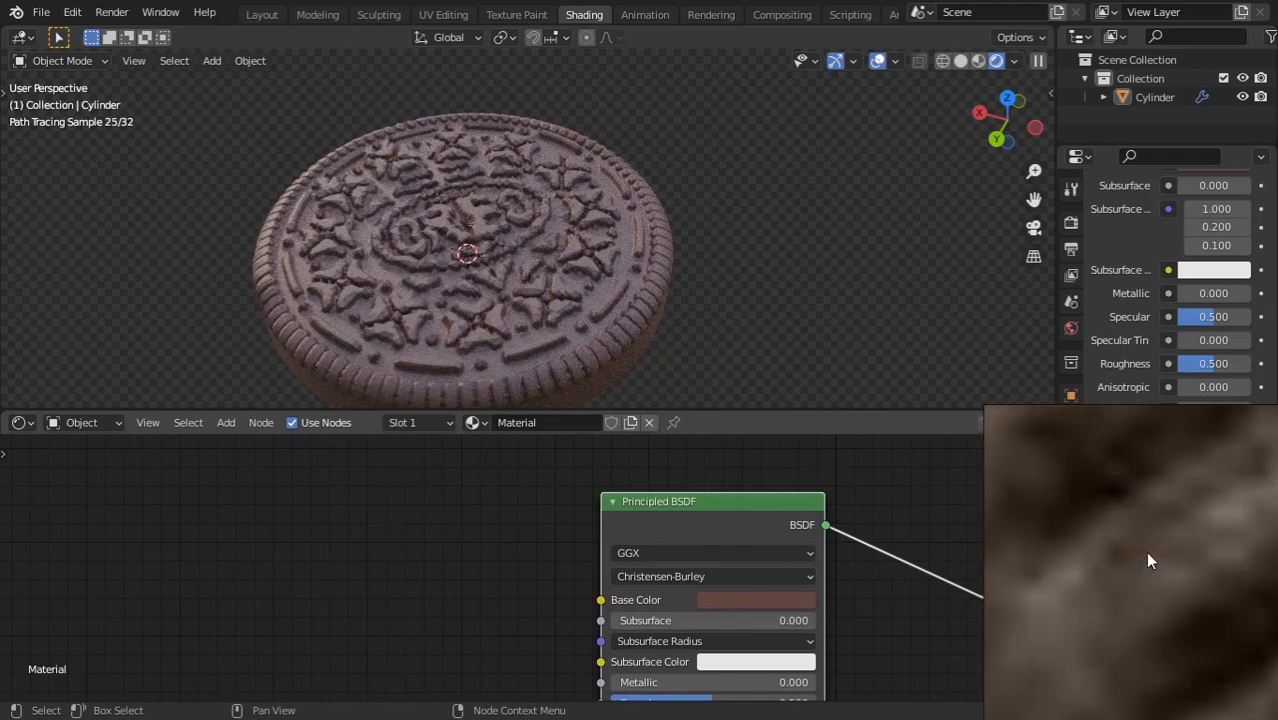
{"action": "scroll", "coordinate": [1148, 561], "scroll_direction": "down", "scroll_amount": 5}
{"action": "scroll", "coordinate": [1143, 557], "scroll_direction": "up", "scroll_amount": 2}
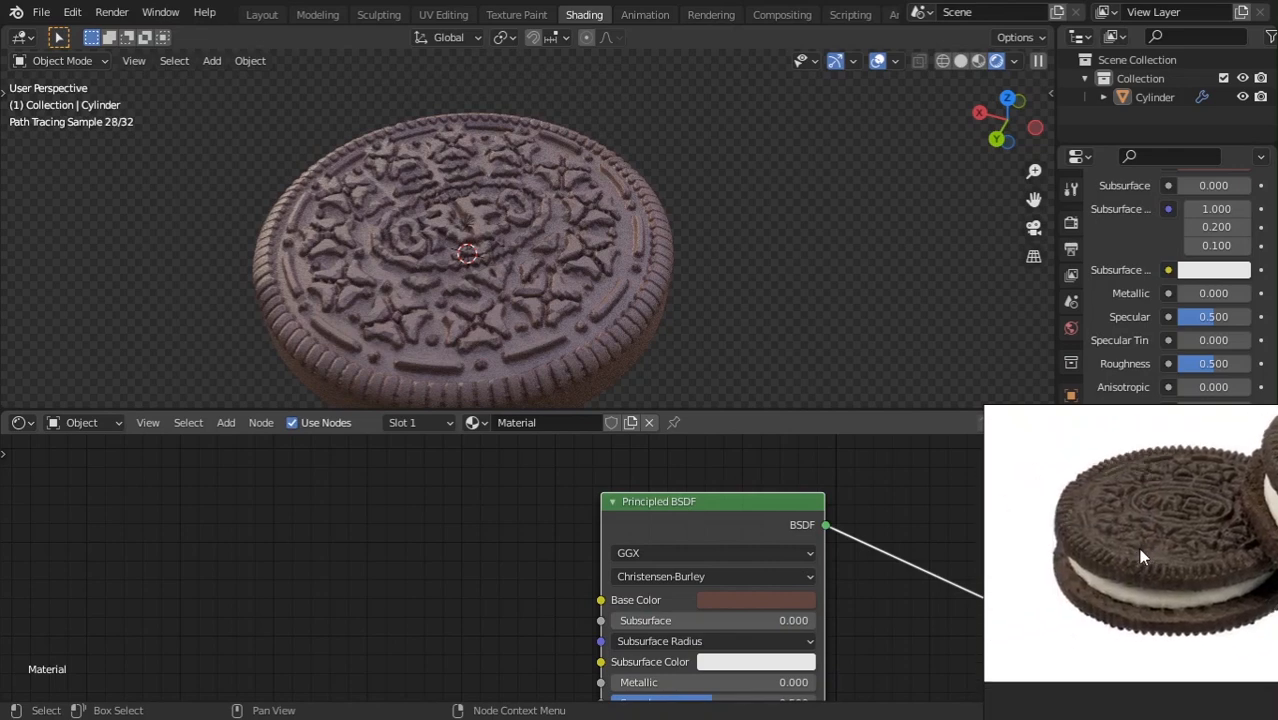
{"action": "scroll", "coordinate": [1143, 557], "scroll_direction": "up", "scroll_amount": 3}
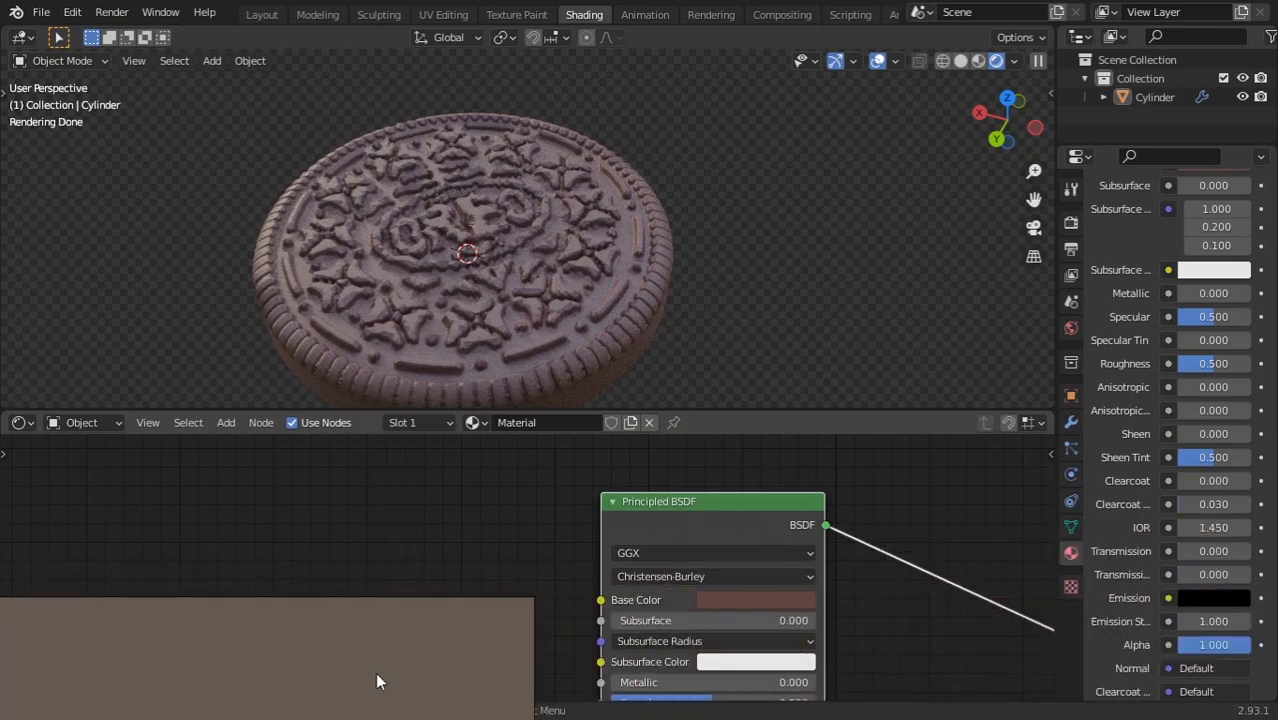
Add a MixRGB node beside the Principled BSDF and connect its Color output to Base Color.
{"action": "right_click", "coordinate": [590, 578]}
{"action": "scroll", "coordinate": [508, 566], "scroll_direction": "down", "scroll_amount": 2}
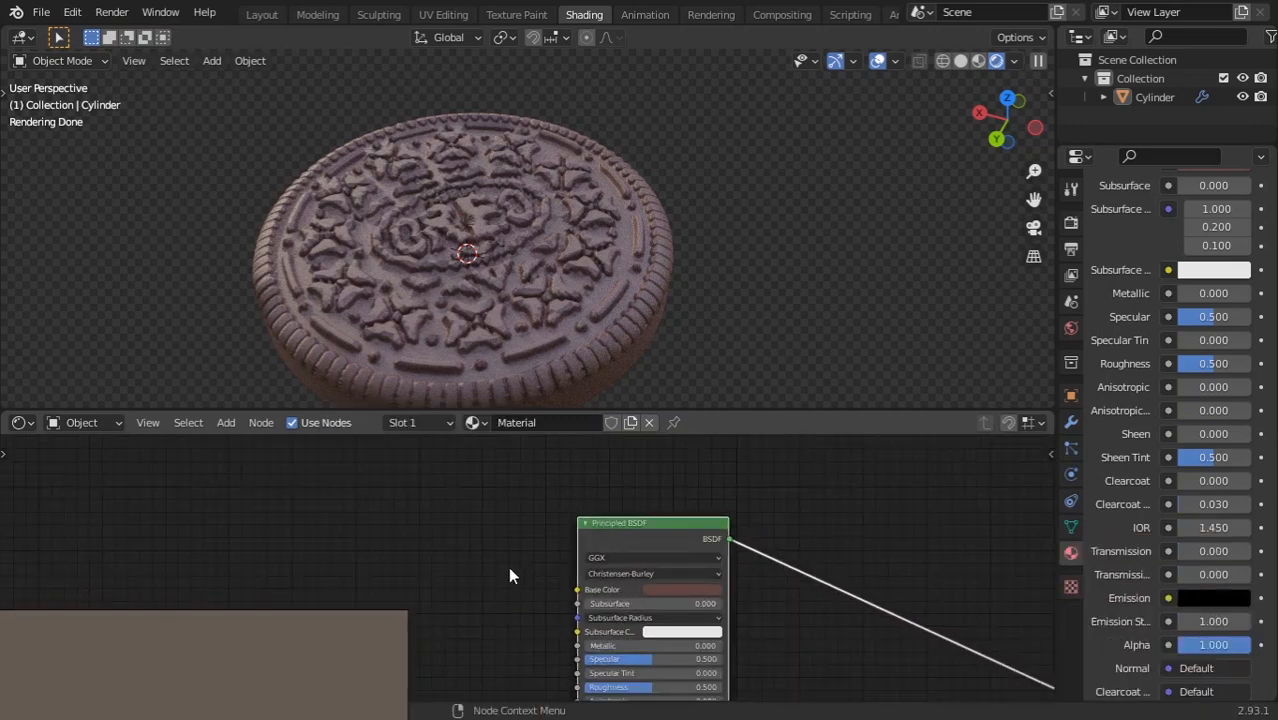
{"action": "middle_click_drag", "start_coordinate": [508, 566], "coordinate": [758, 555]}
{"action": "key", "text": "shift+a"}
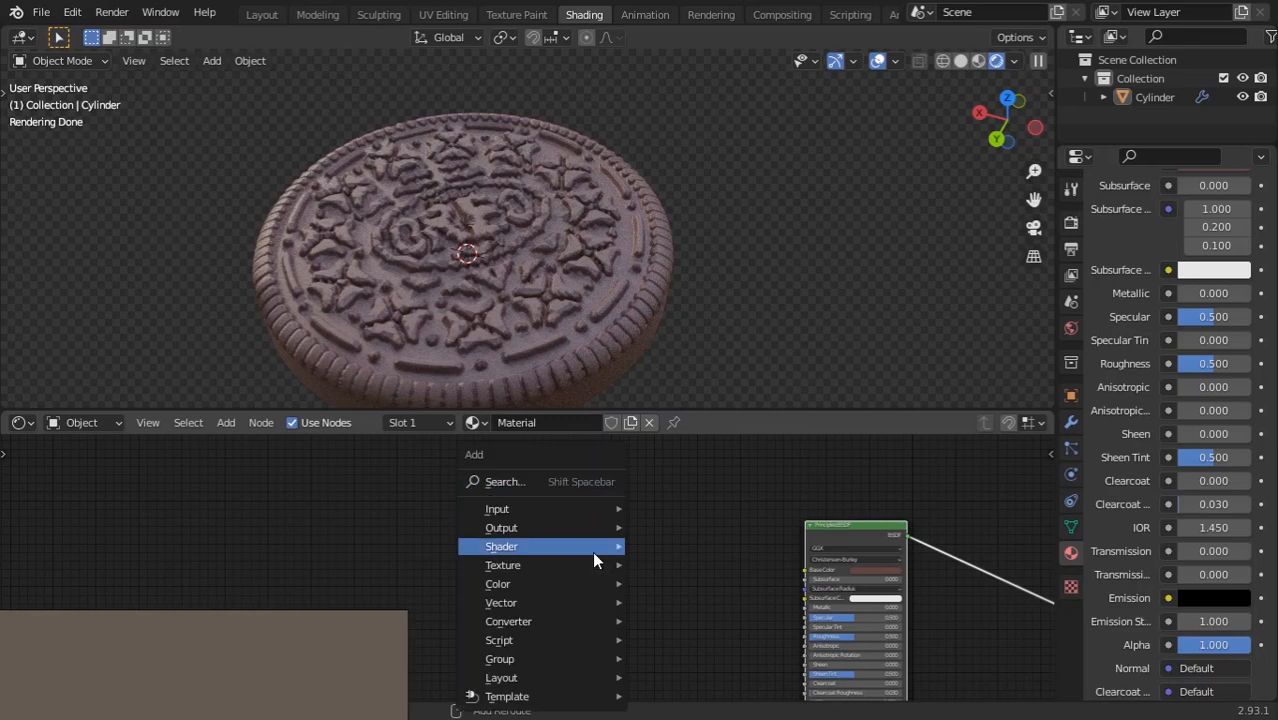
{"action": "left_click", "coordinate": [572, 481]}
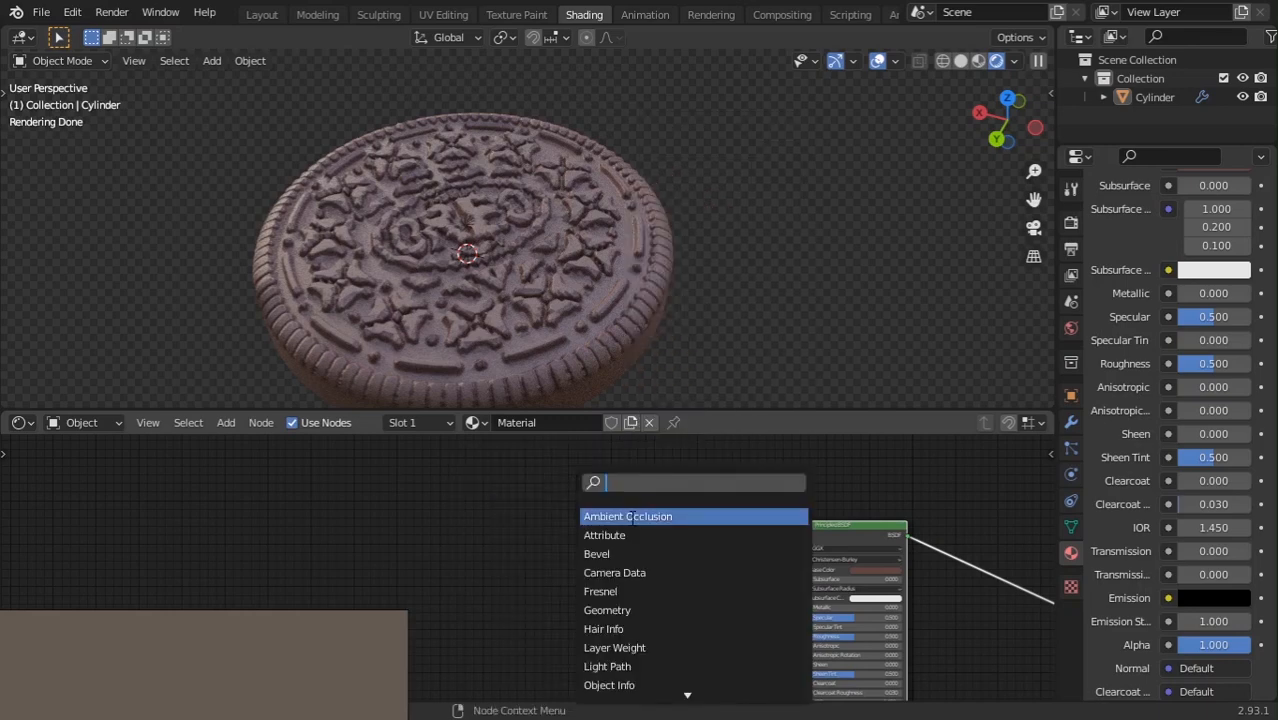
{"action": "type", "text": "mi"}
{"action": "left_click", "coordinate": [632, 516]}
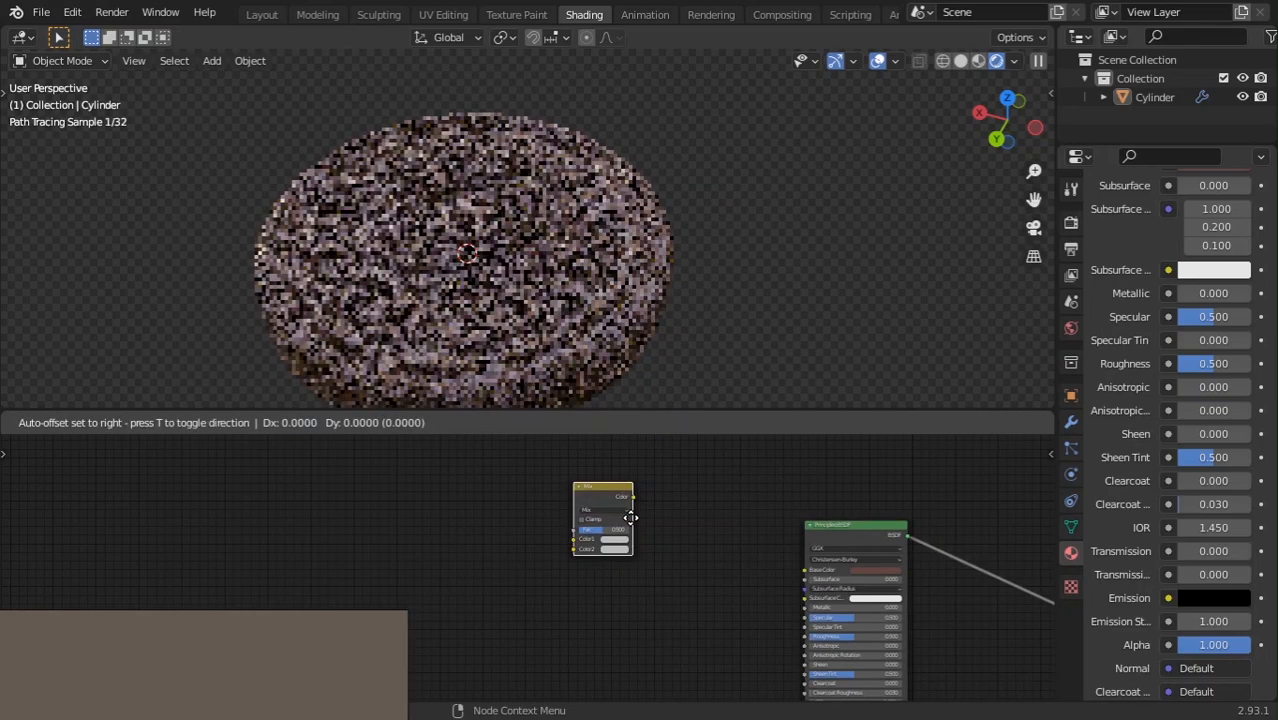
{"action": "left_click", "coordinate": [700, 625]}
{"action": "scroll", "coordinate": [734, 585], "scroll_direction": "up", "scroll_amount": 2}
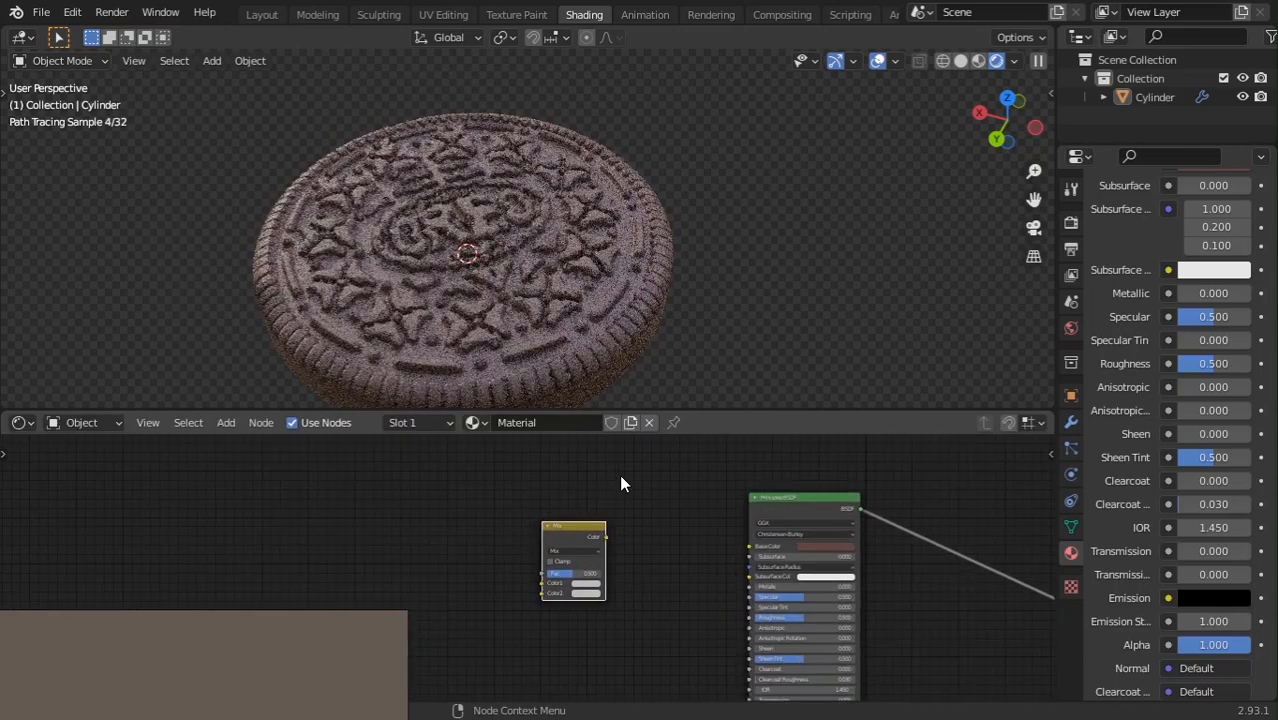
{"action": "left_click_drag", "start_coordinate": [871, 536], "coordinate": [871, 536]}
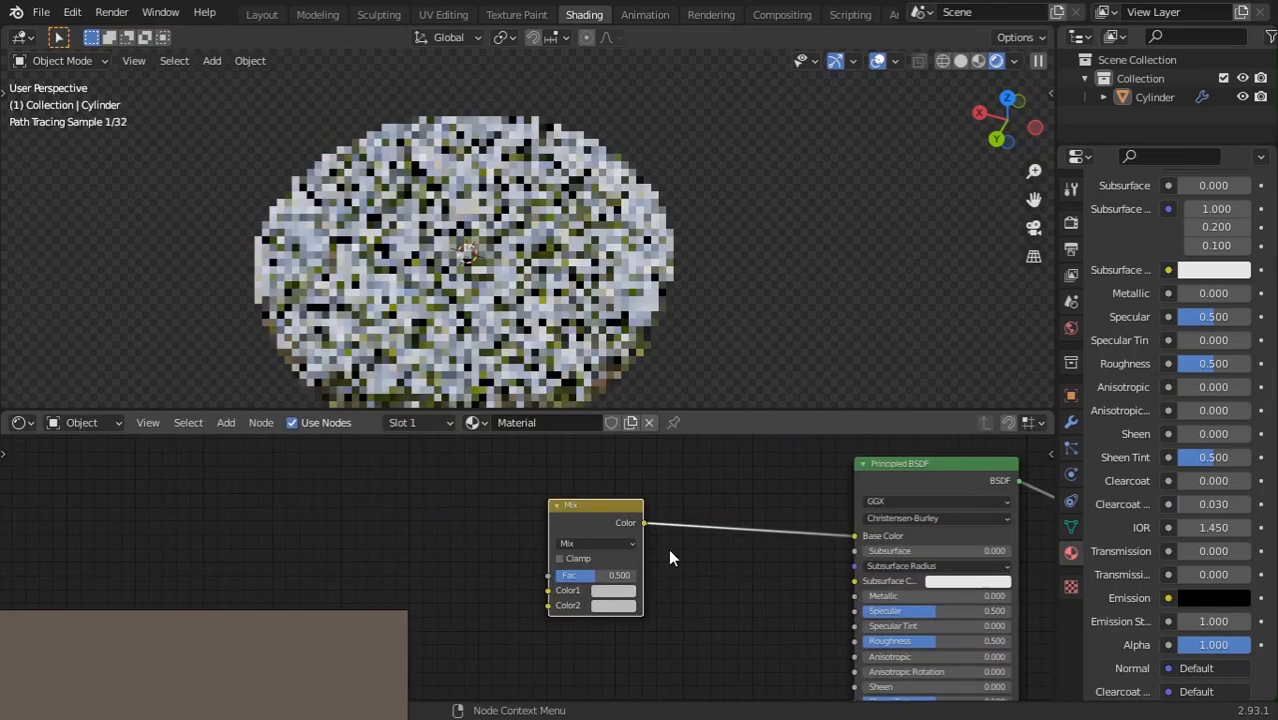
Add a Noise Texture node before the Mix node and preview its Fac output on the cookie.
{"action": "middle_click_drag", "start_coordinate": [710, 530], "coordinate": [815, 532]}
{"action": "scroll", "coordinate": [640, 565], "scroll_direction": "up", "scroll_amount": 3}
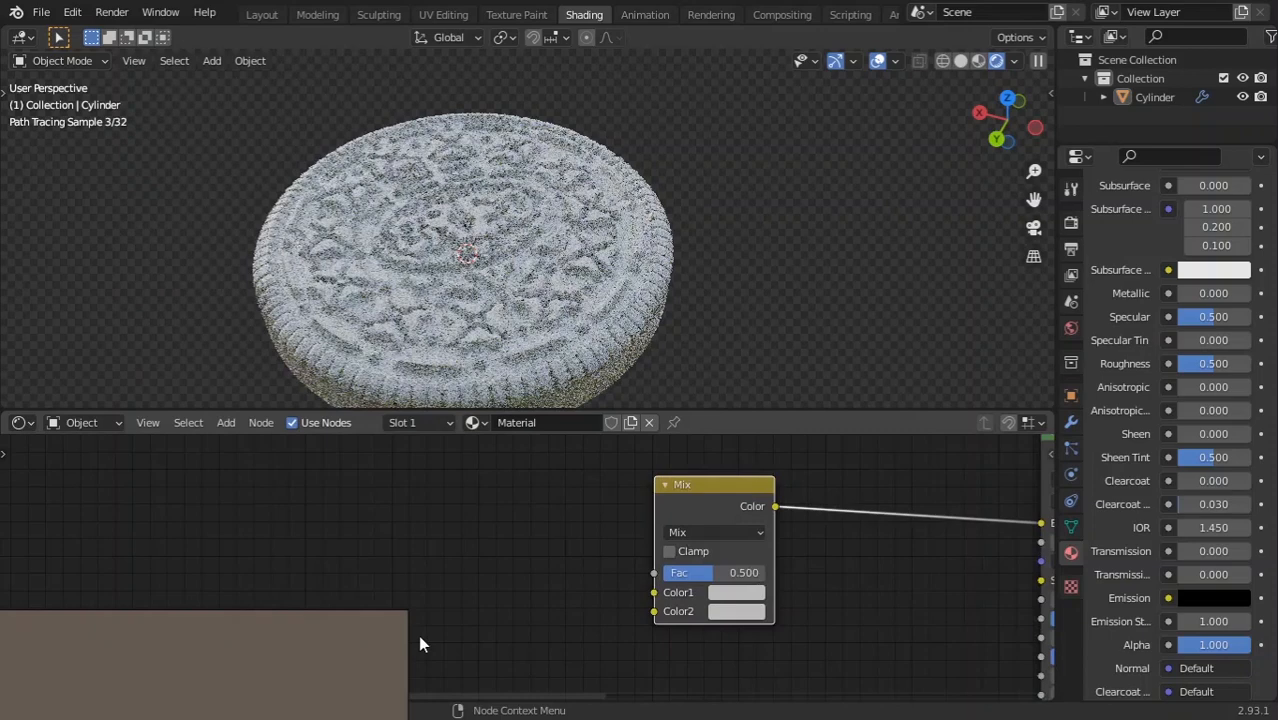
{"action": "key", "text": "shift+a"}
{"action": "left_click", "coordinate": [597, 529]}
{"action": "type", "text": "noise"}
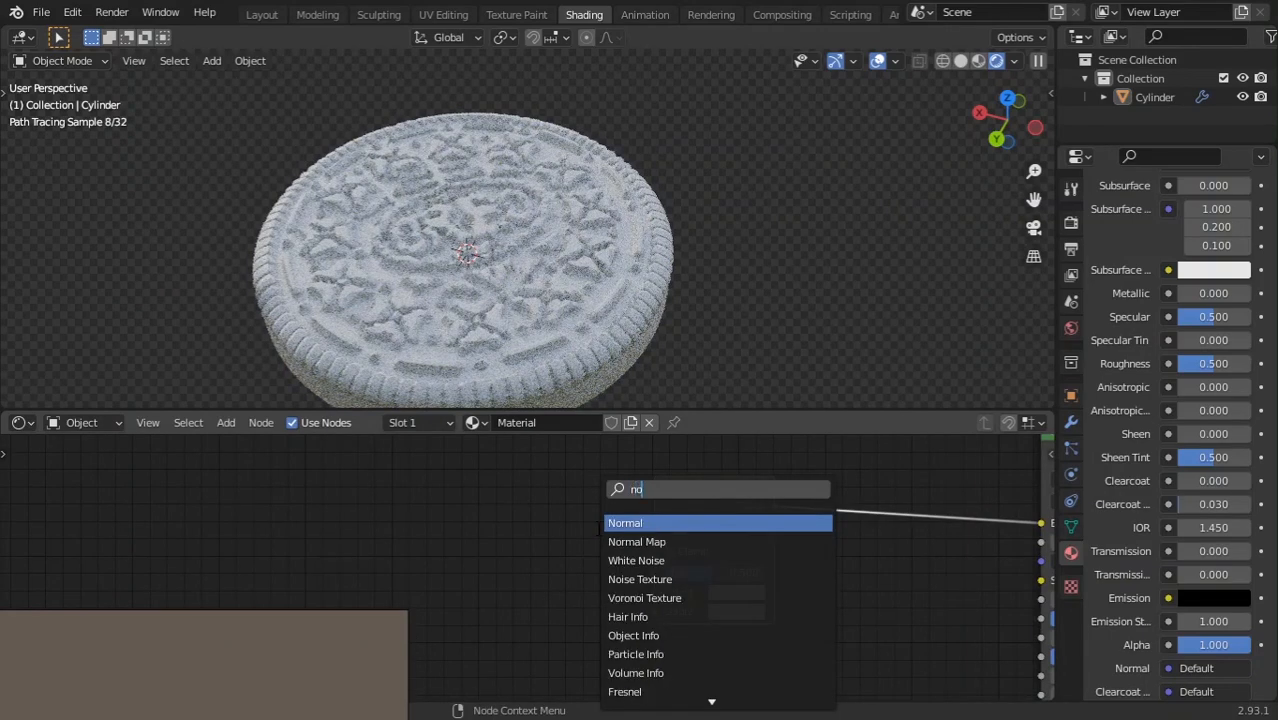
{"action": "key", "text": "Down"}
{"action": "key", "text": "Return"}
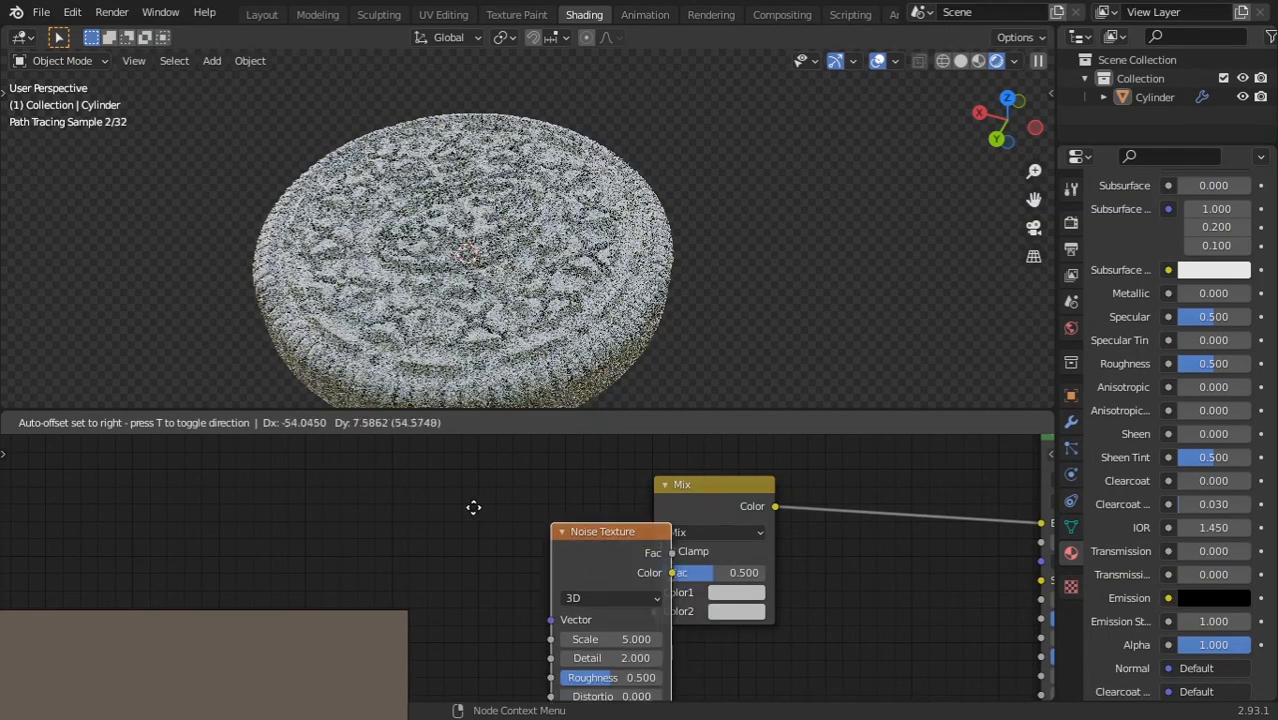
{"action": "left_click", "coordinate": [471, 506]}
{"action": "left_click", "coordinate": [552, 521], "text": "ctrl+shift"}
{"action": "scroll", "coordinate": [525, 566], "scroll_direction": "up", "scroll_amount": 1}
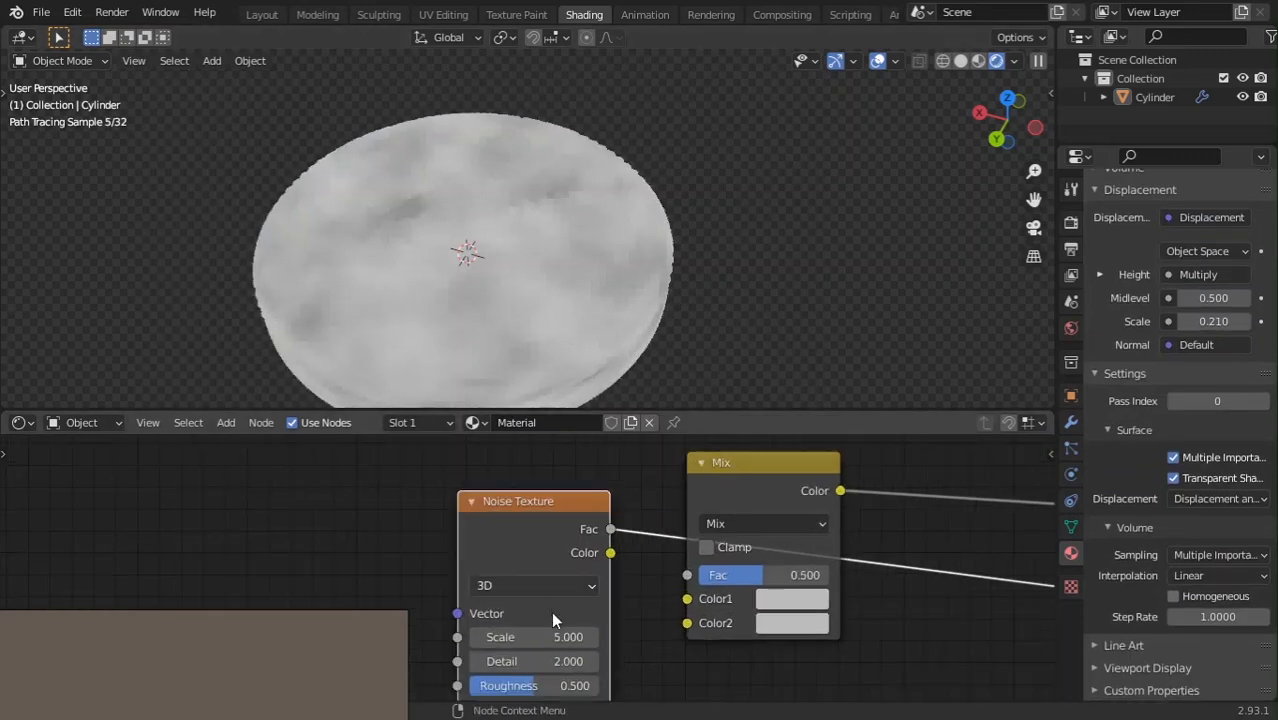
Set the Noise Texture's Detail to 16 and its Scale to 16.5.
{"action": "left_click_drag", "start_coordinate": [530, 661], "coordinate": [700, 661]}
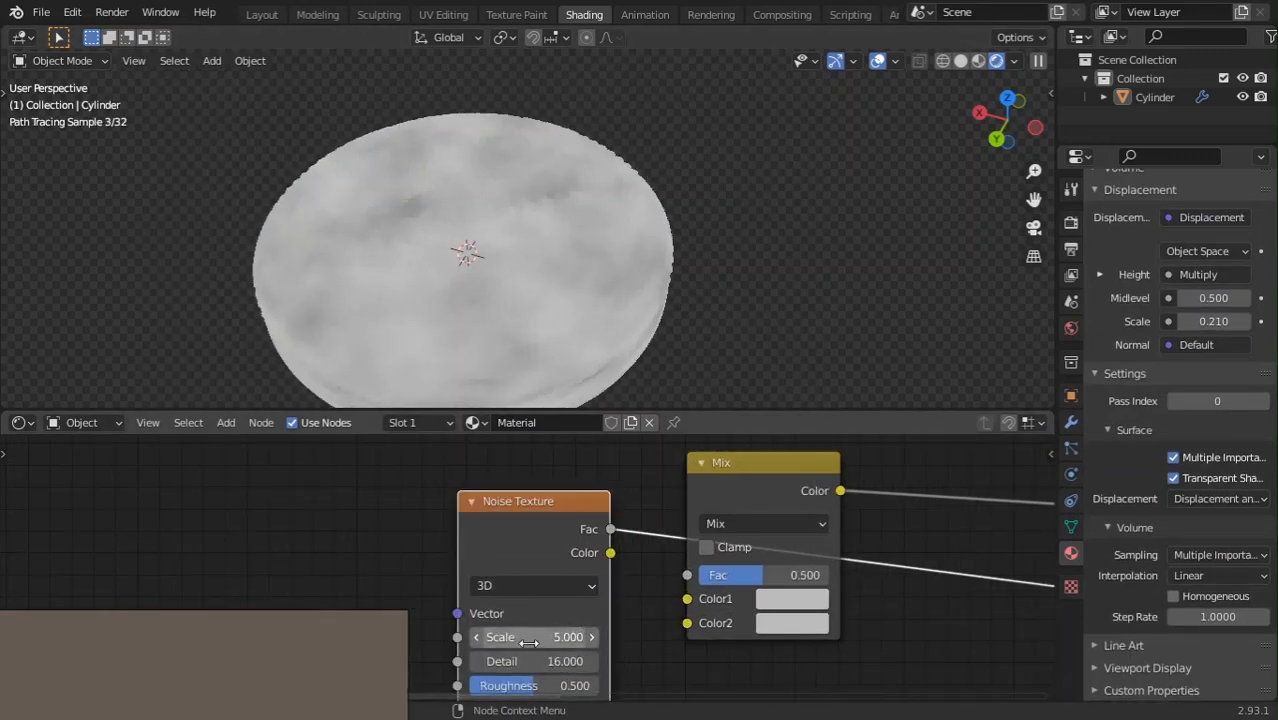
{"action": "middle_click_drag", "start_coordinate": [627, 589], "coordinate": [627, 530]}
{"action": "mouse_move", "coordinate": [520, 577]}
{"action": "left_mouse_down"}
{"action": "mouse_move", "coordinate": [575, 577]}
{"action": "mouse_move", "coordinate": [540, 577]}
{"action": "left_mouse_up"}
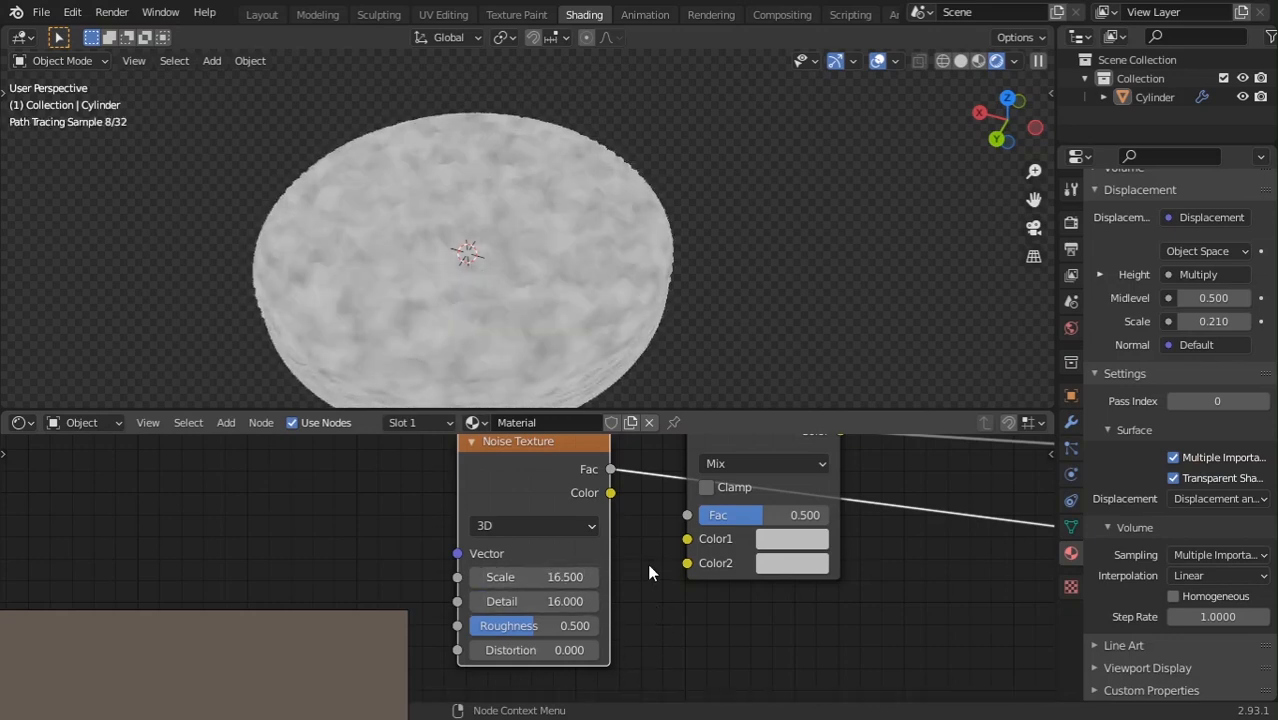
Add Texture Coordinate and Mapping nodes to the Noise Texture, using Object coordinates.
{"action": "scroll", "coordinate": [650, 567], "scroll_direction": "down", "scroll_amount": 2}
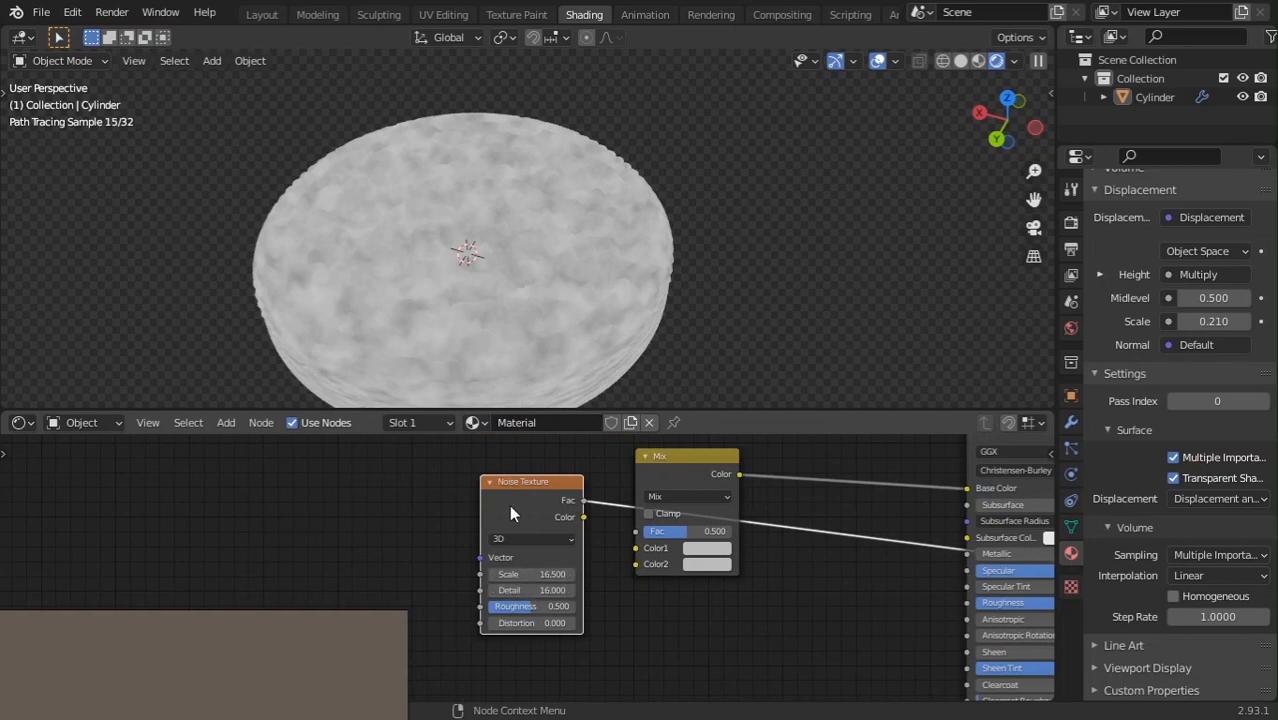
{"action": "key", "text": "ctrl+t"}
{"action": "middle_click_drag", "start_coordinate": [463, 547], "coordinate": [743, 522]}
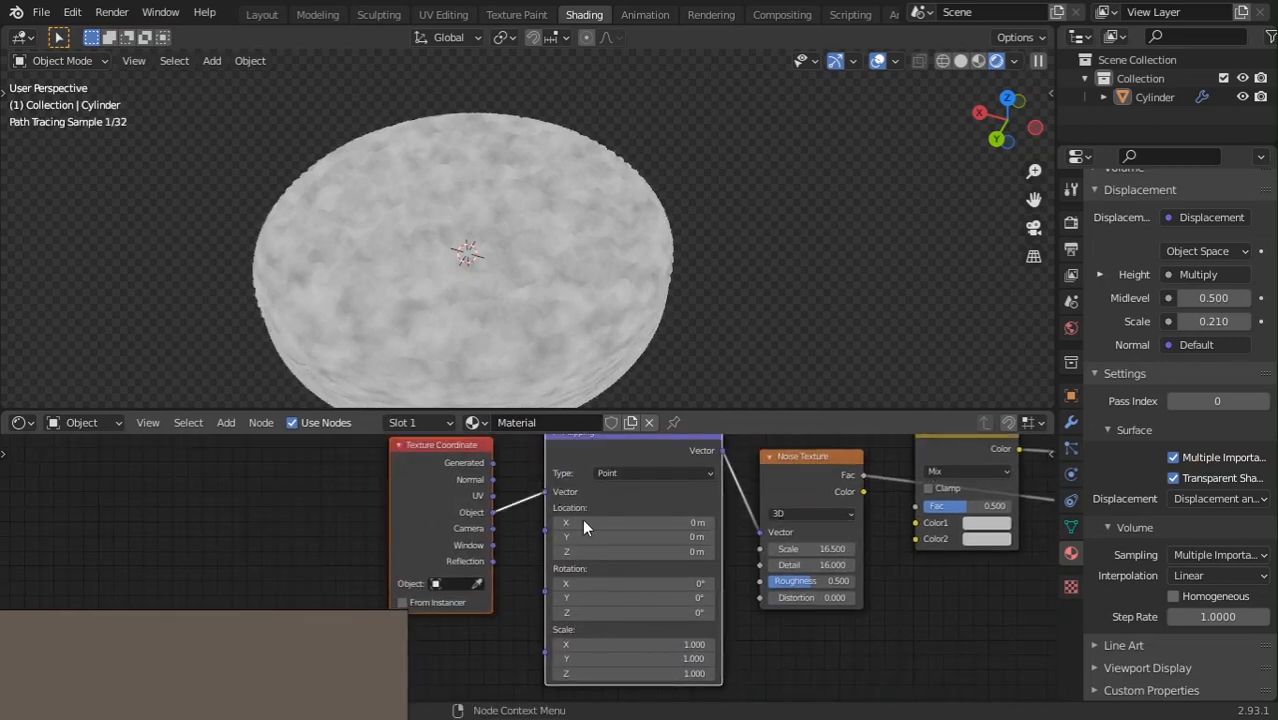
Set the Noise Texture's Scale to -1.120, trying a lower Roughness and undoing it.
{"action": "middle_click_drag", "start_coordinate": [655, 589], "coordinate": [586, 565]}
{"action": "scroll", "coordinate": [606, 546], "scroll_direction": "up", "scroll_amount": 3}
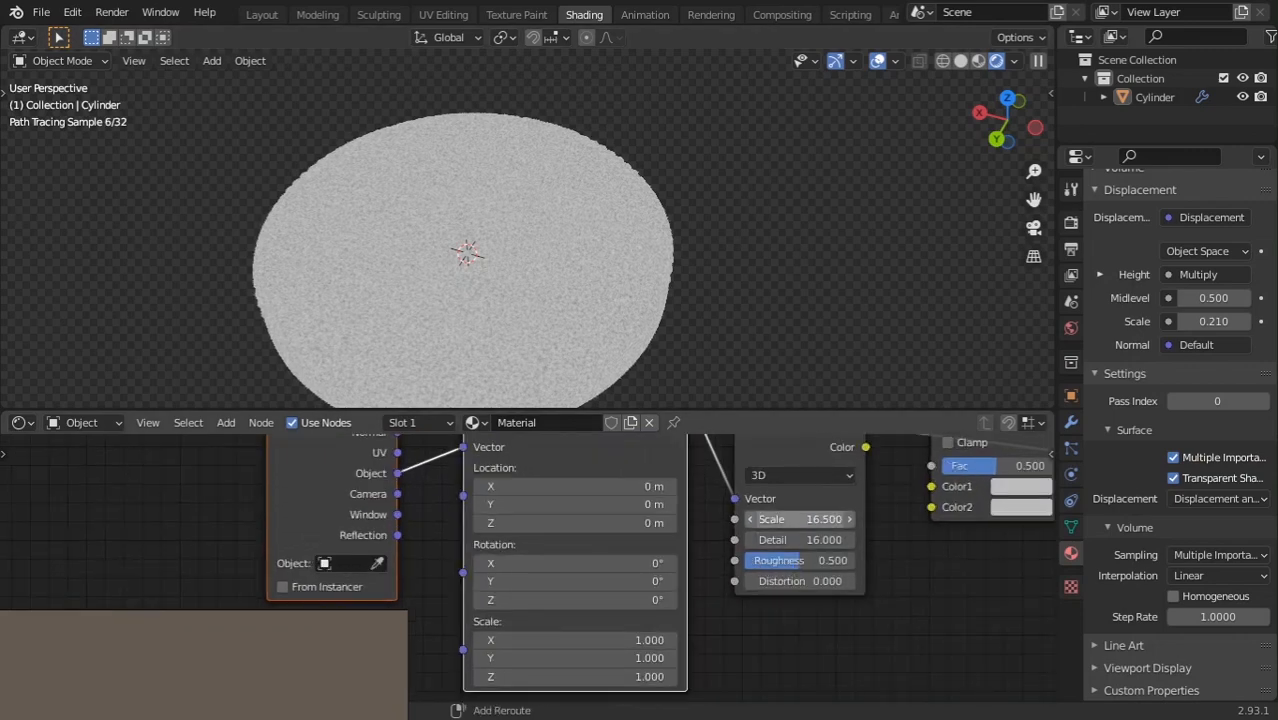
{"action": "left_click_drag", "start_coordinate": [800, 519], "coordinate": [622, 519]}
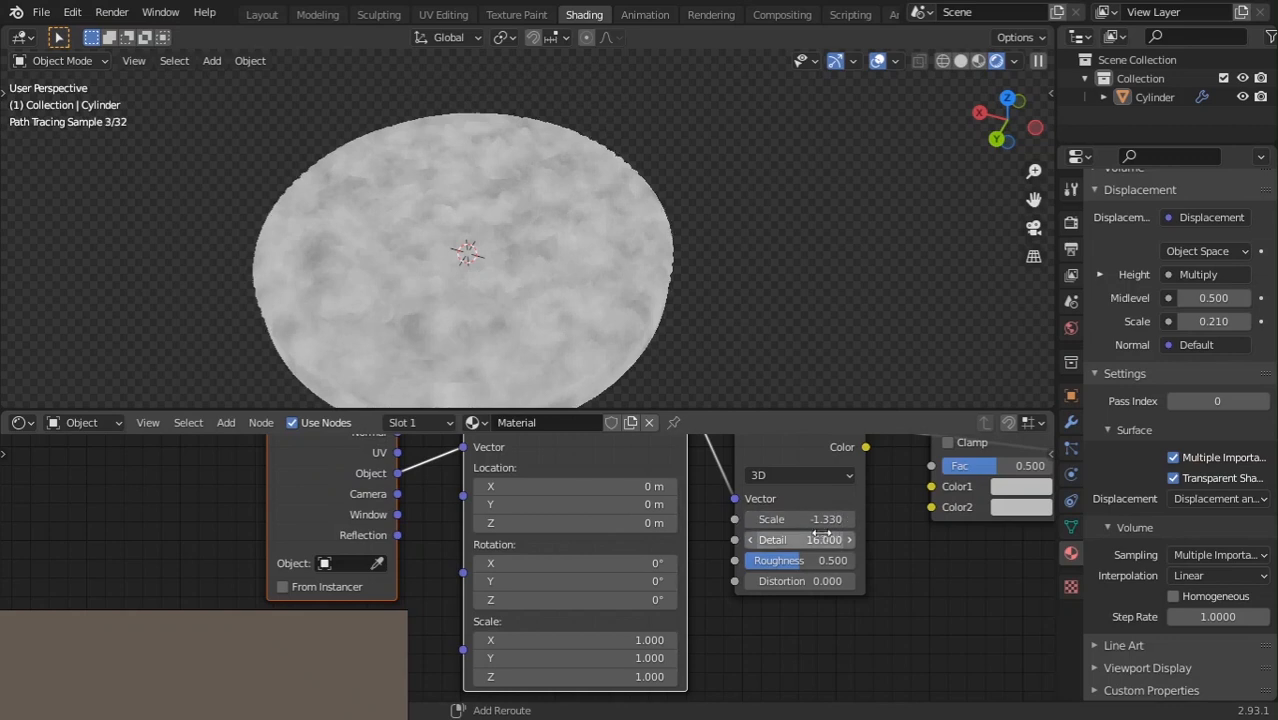
{"action": "left_click_drag", "start_coordinate": [805, 560], "coordinate": [767, 560]}
{"action": "key", "text": "ctrl+z"}
{"action": "left_click_drag", "start_coordinate": [812, 516], "coordinate": [828, 516], "text": "shift"}
Connect the Noise Texture's Fac output to the Mix node's Fac input and preview the Mix node.
{"action": "middle_click_drag", "start_coordinate": [832, 595], "coordinate": [568, 604]}
{"action": "middle_click_drag", "start_coordinate": [767, 599], "coordinate": [666, 670]}
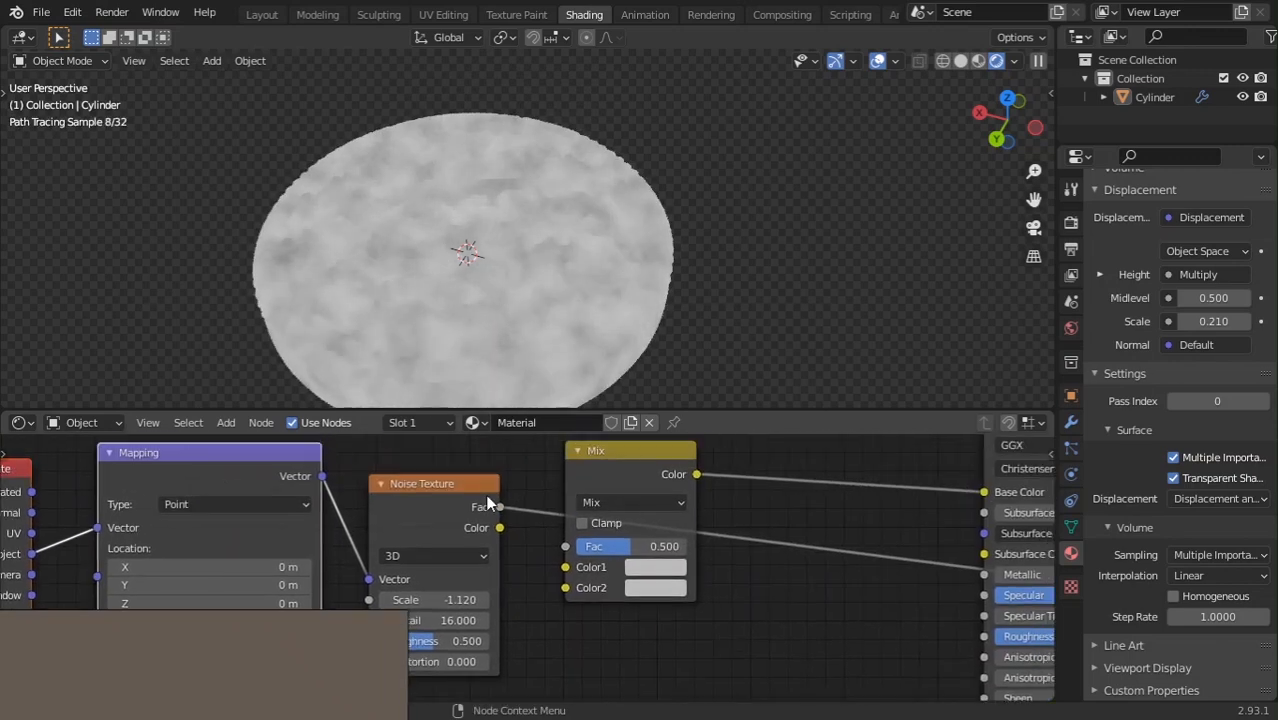
{"action": "left_click_drag", "start_coordinate": [499, 507], "coordinate": [567, 547]}
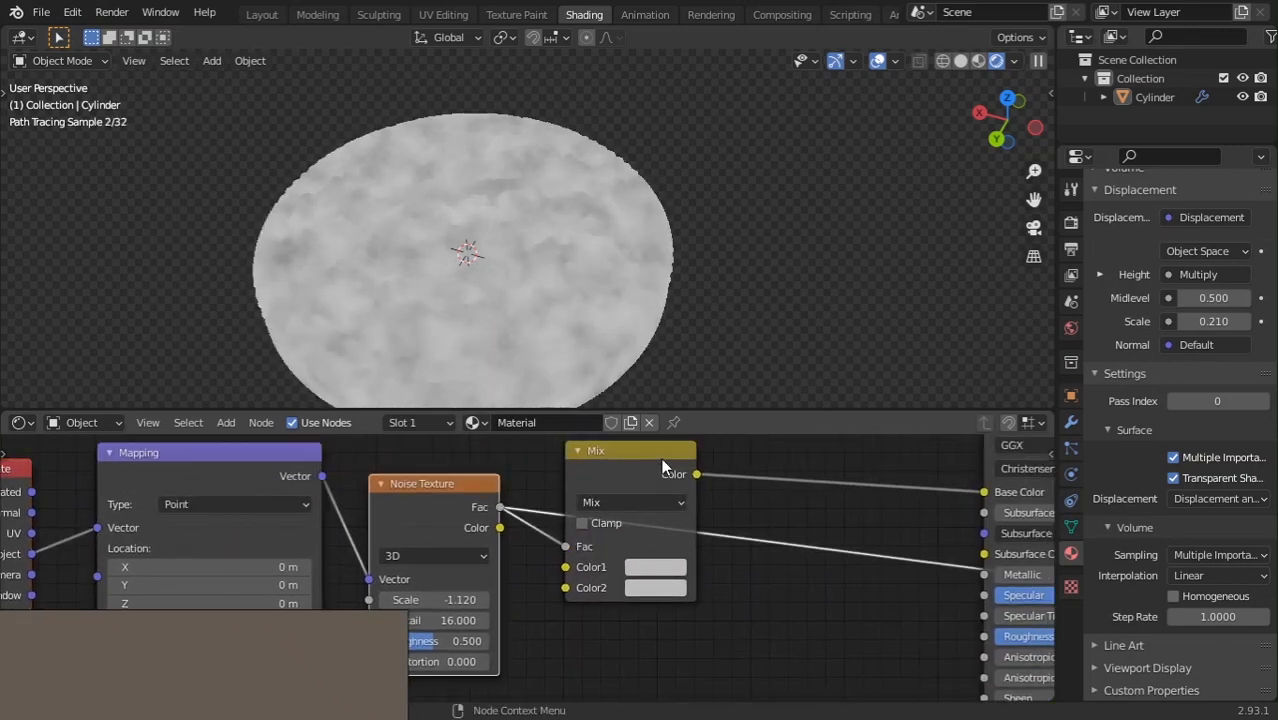
{"action": "left_click", "coordinate": [655, 454], "text": "ctrl+shift"}
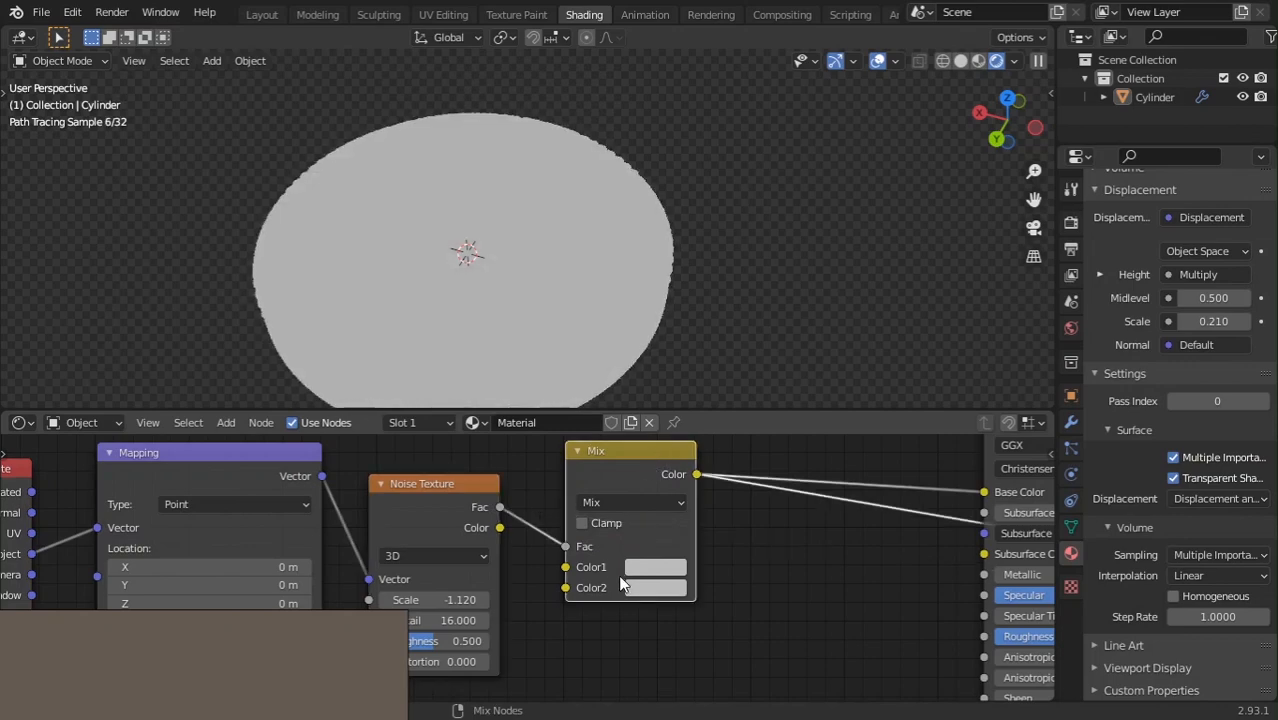
Set the Mix node's Color2 to black with a Value of 0.
{"action": "scroll", "coordinate": [556, 595], "scroll_direction": "down", "scroll_amount": 4}
{"action": "middle_click_drag", "start_coordinate": [793, 582], "coordinate": [1022, 554]}
{"action": "scroll", "coordinate": [901, 531], "scroll_direction": "up", "scroll_amount": 4}
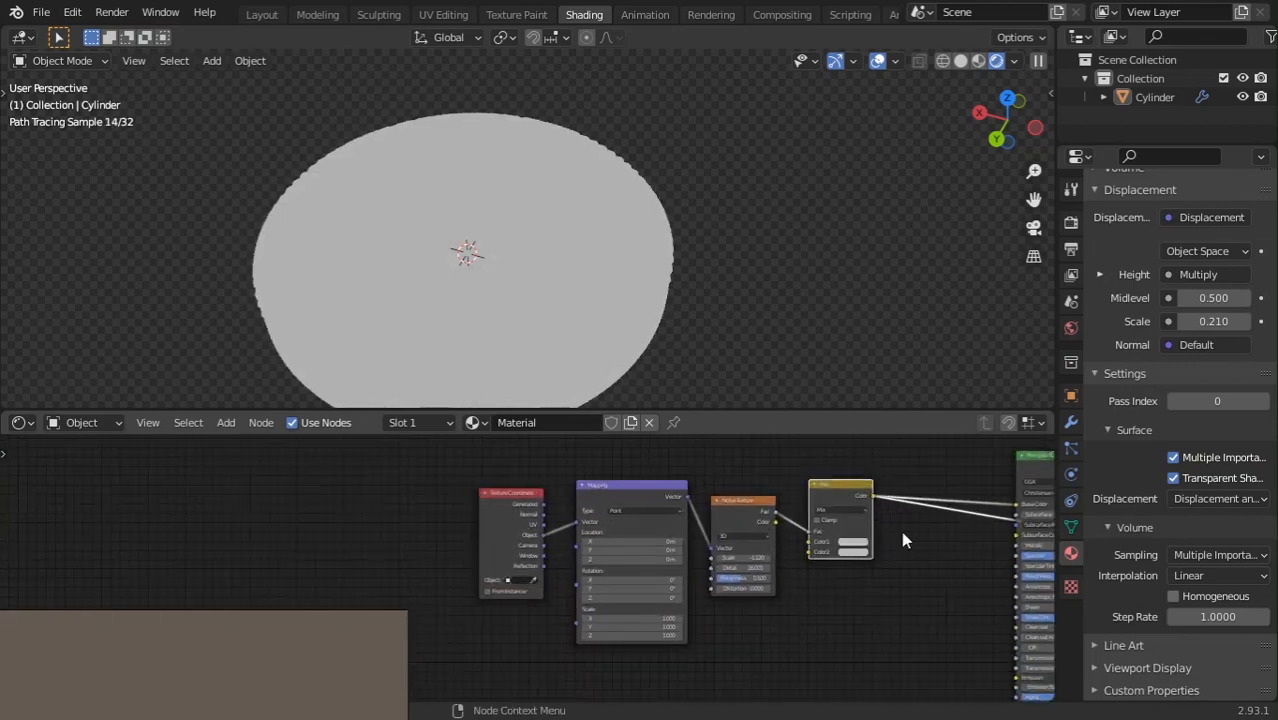
{"action": "middle_click_drag", "start_coordinate": [580, 552], "coordinate": [247, 552]}
{"action": "scroll", "coordinate": [648, 533], "scroll_direction": "up", "scroll_amount": 4}
{"action": "left_click", "coordinate": [640, 545]}
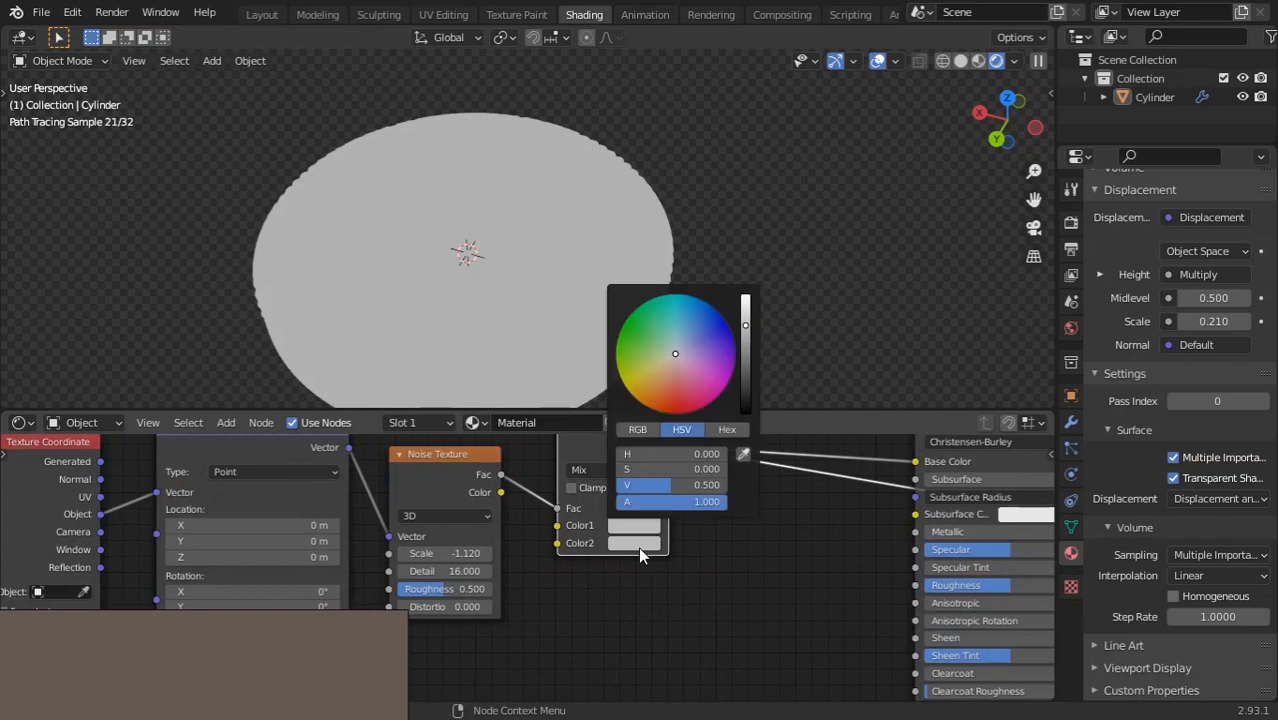
{"action": "left_click", "coordinate": [638, 547]}
{"action": "left_click", "coordinate": [638, 547]}
{"action": "left_click_drag", "start_coordinate": [746, 347], "coordinate": [746, 432]}
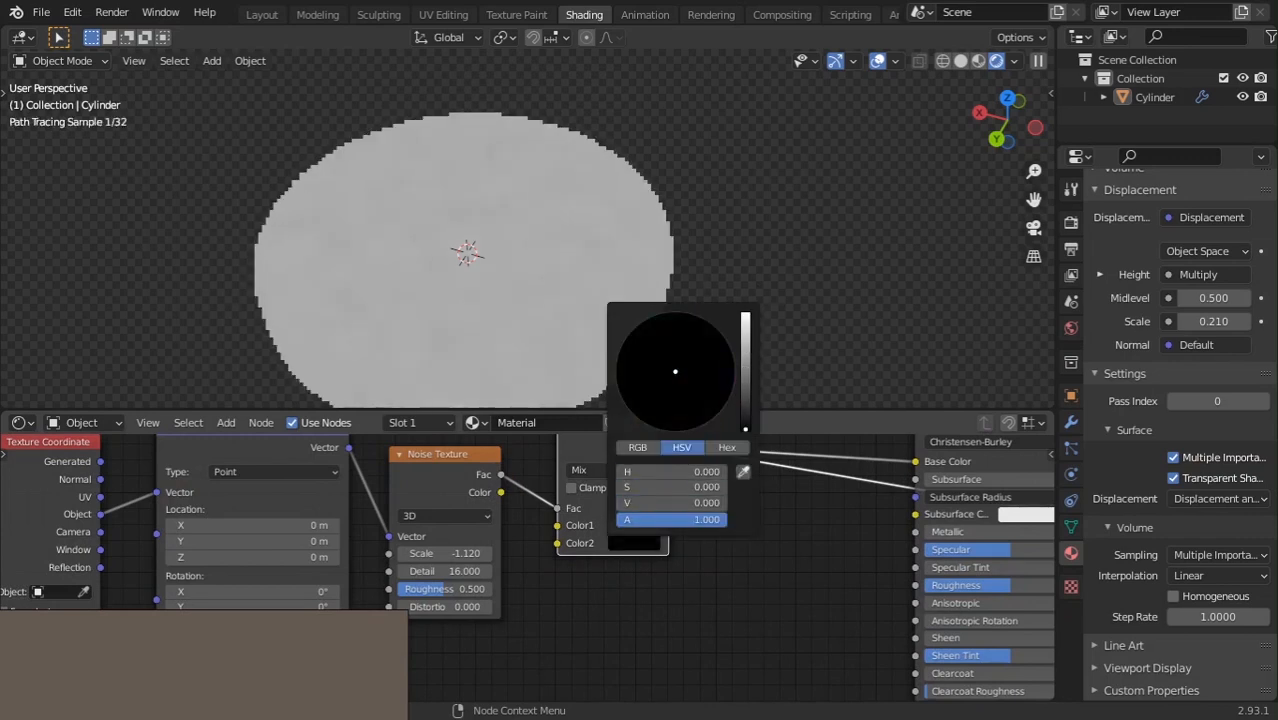
Change the Mix node's blending mode to Multiply.
{"action": "left_click", "coordinate": [600, 471]}
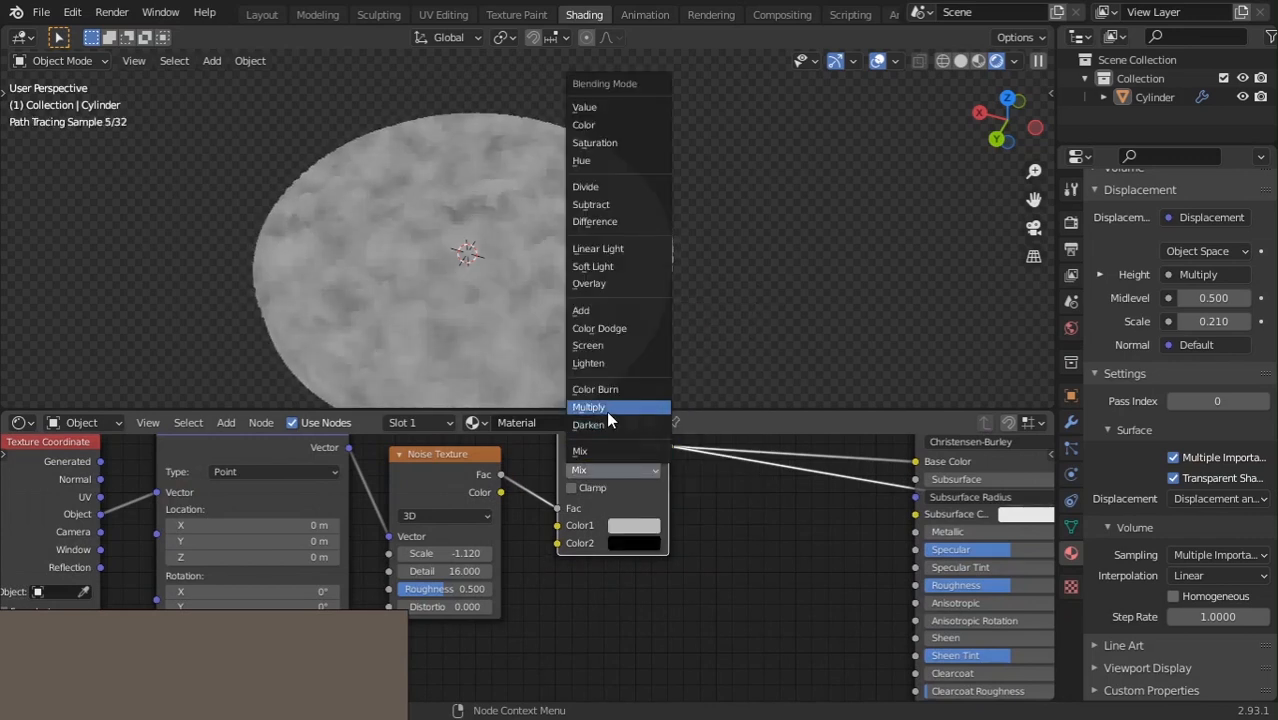
{"action": "left_click", "coordinate": [600, 408]}
{"action": "middle_click_drag", "start_coordinate": [675, 554], "coordinate": [686, 557]}
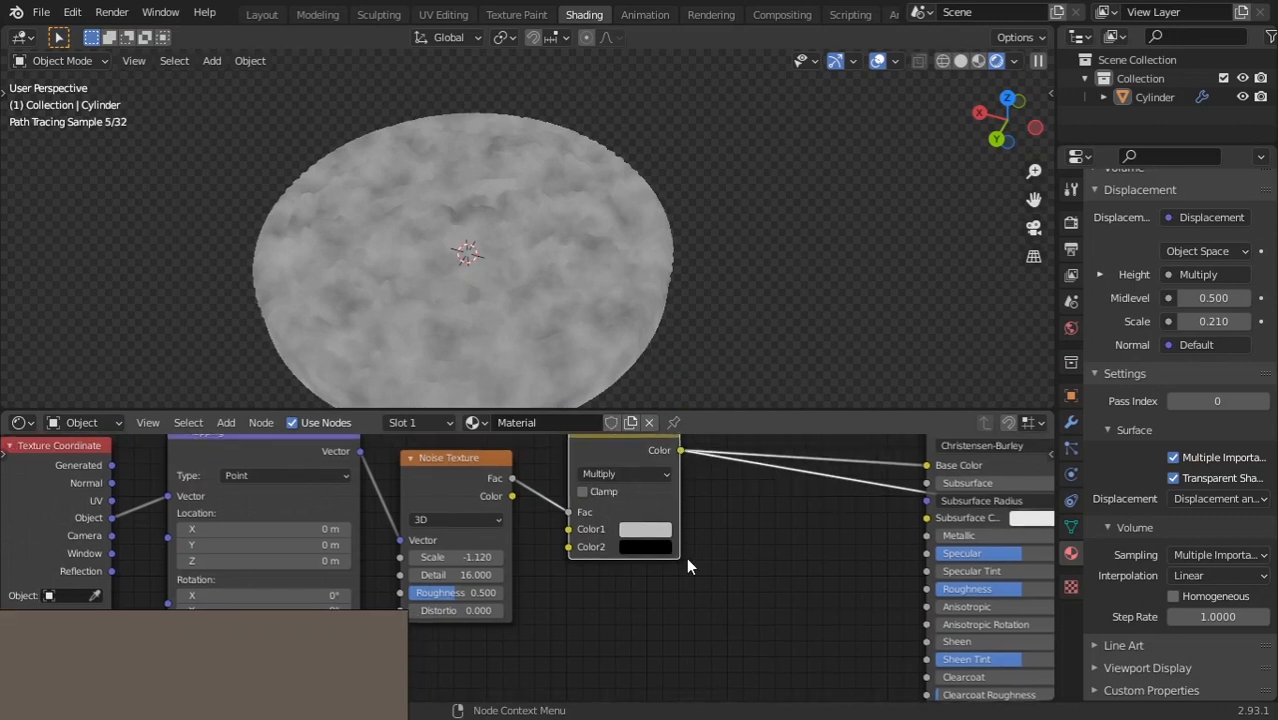
Set the Mix node's Color1 to a brown with Hue 0.068, Saturation 0.416 and Value 0.234.
{"action": "scroll", "coordinate": [686, 557], "scroll_direction": "up", "scroll_amount": 3}
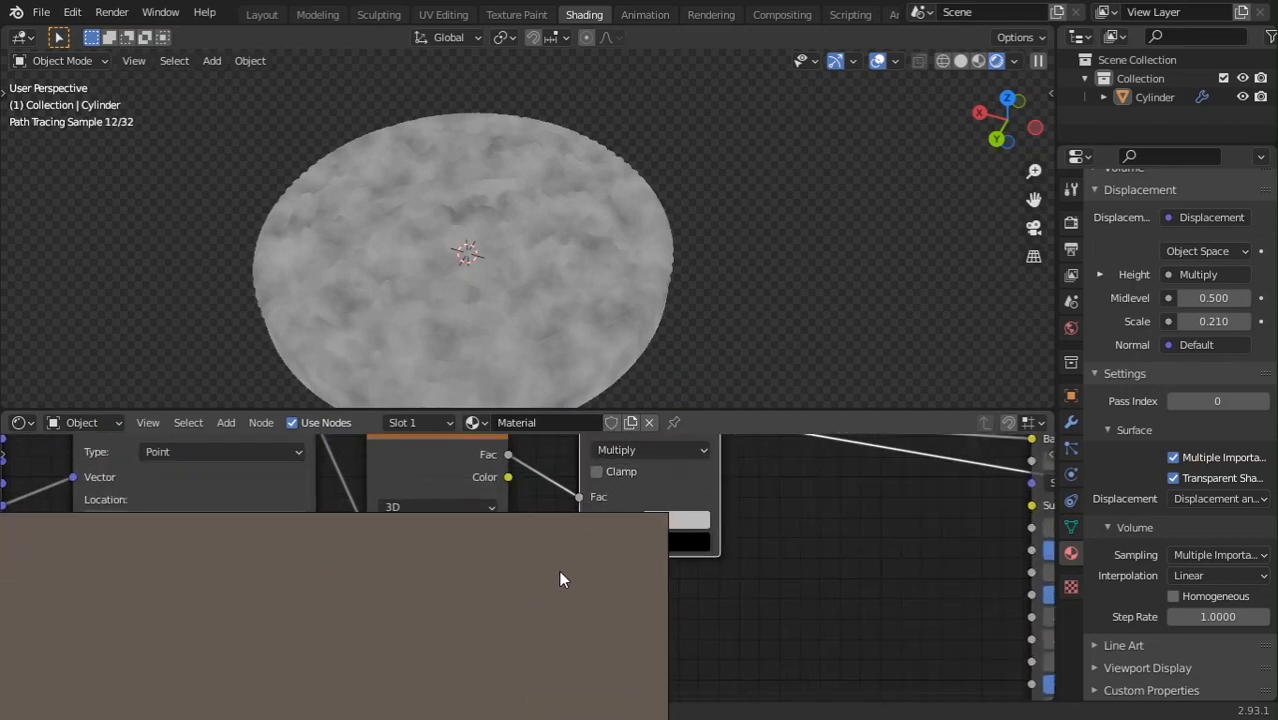
{"action": "left_click", "coordinate": [687, 521]}
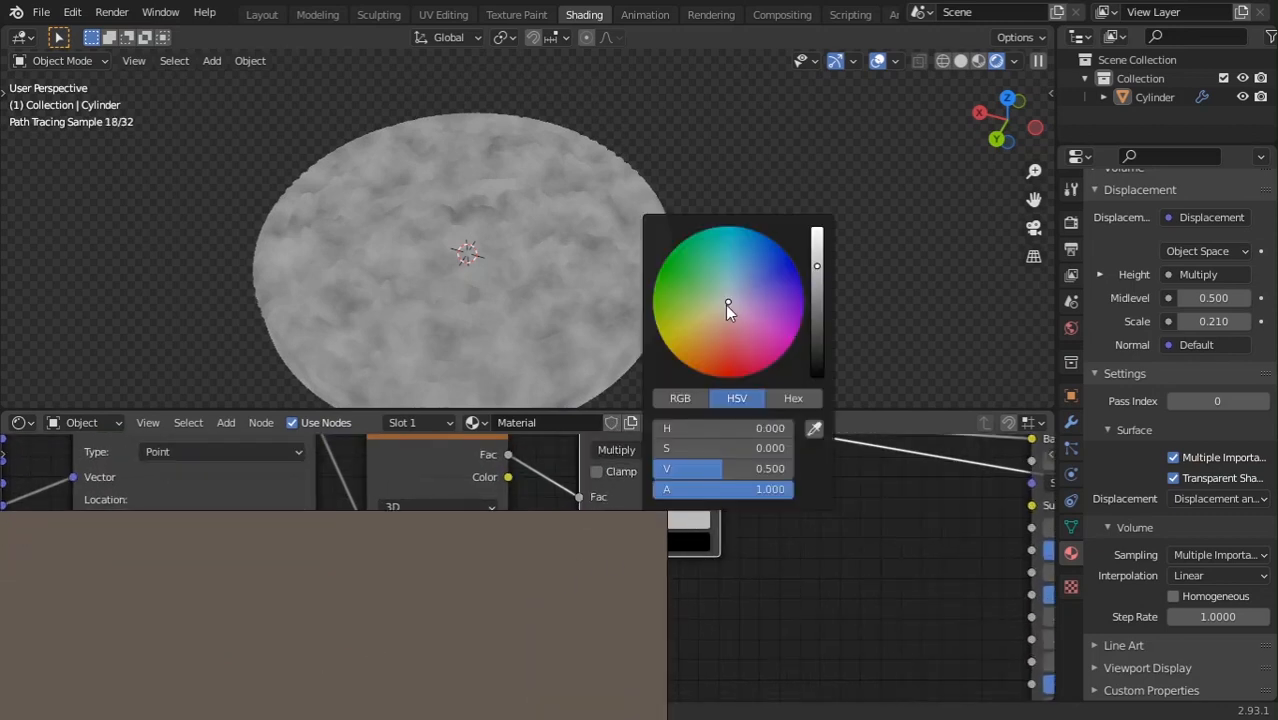
{"action": "left_click_drag", "start_coordinate": [726, 305], "coordinate": [712, 326]}
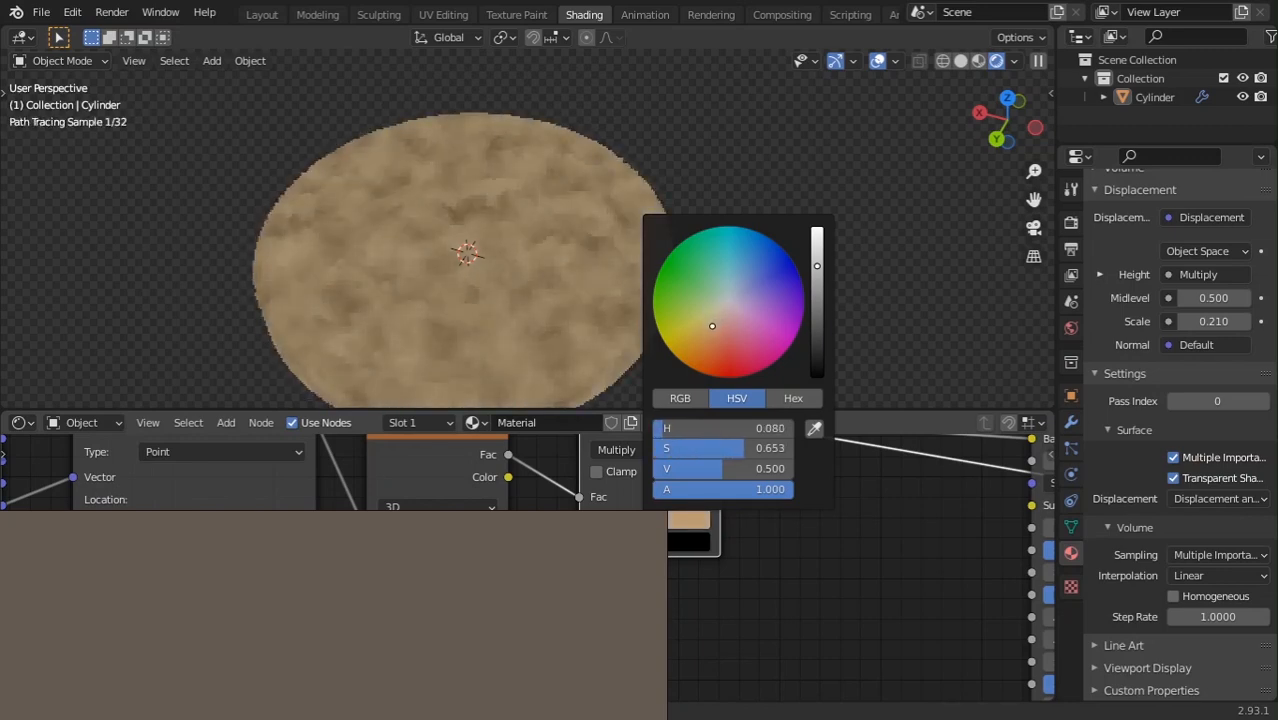
{"action": "mouse_move", "coordinate": [727, 455]}
{"action": "left_mouse_down"}
{"action": "mouse_move", "coordinate": [647, 455]}
{"action": "mouse_move", "coordinate": [669, 455]}
{"action": "mouse_move", "coordinate": [691, 430]}
{"action": "mouse_move", "coordinate": [680, 456]}
{"action": "left_mouse_up"}
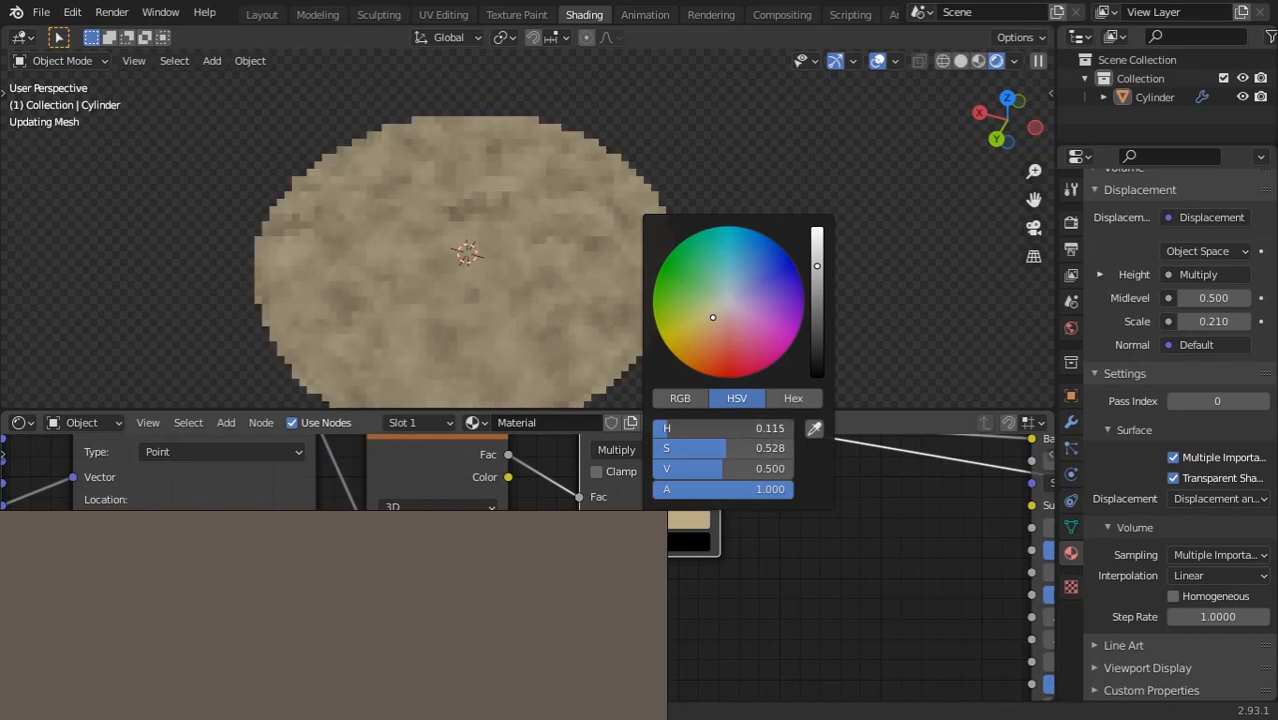
{"action": "left_click_drag", "start_coordinate": [672, 428], "coordinate": [664, 428]}
{"action": "mouse_move", "coordinate": [716, 469]}
{"action": "left_mouse_down"}
{"action": "mouse_move", "coordinate": [674, 469]}
{"action": "mouse_move", "coordinate": [713, 452]}
{"action": "left_mouse_up"}
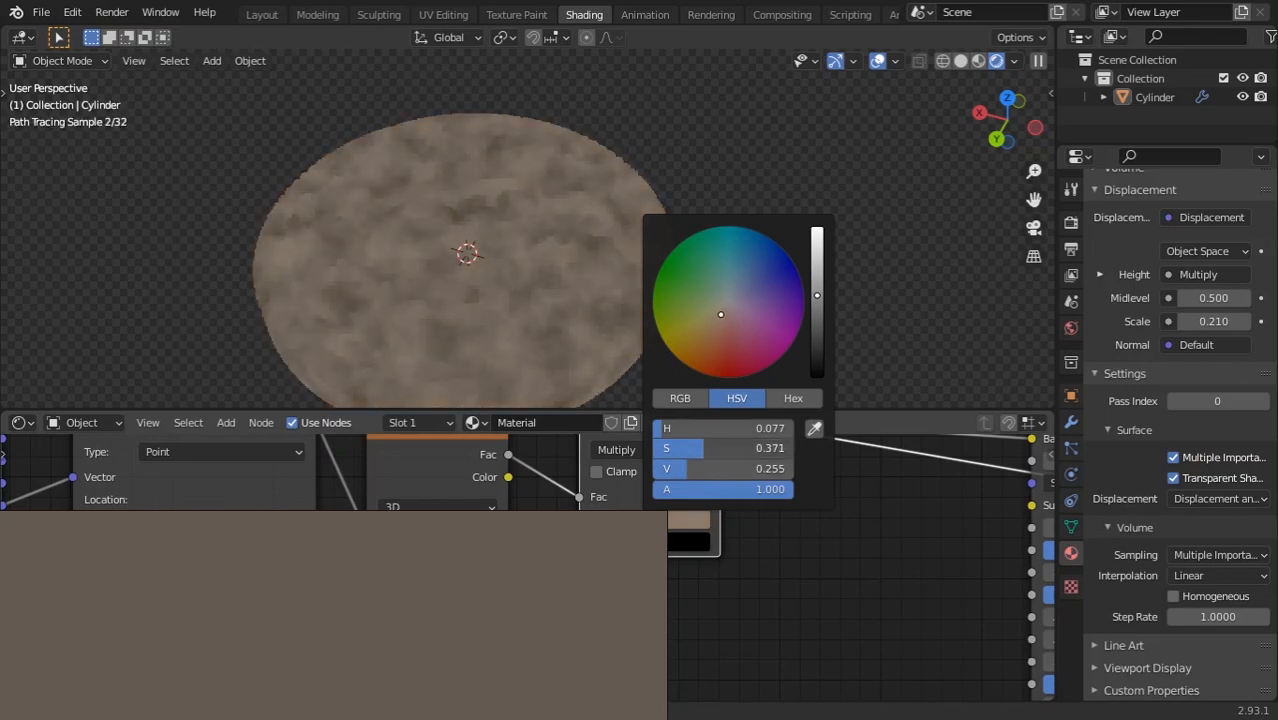
{"action": "left_click_drag", "start_coordinate": [702, 428], "coordinate": [705, 428]}
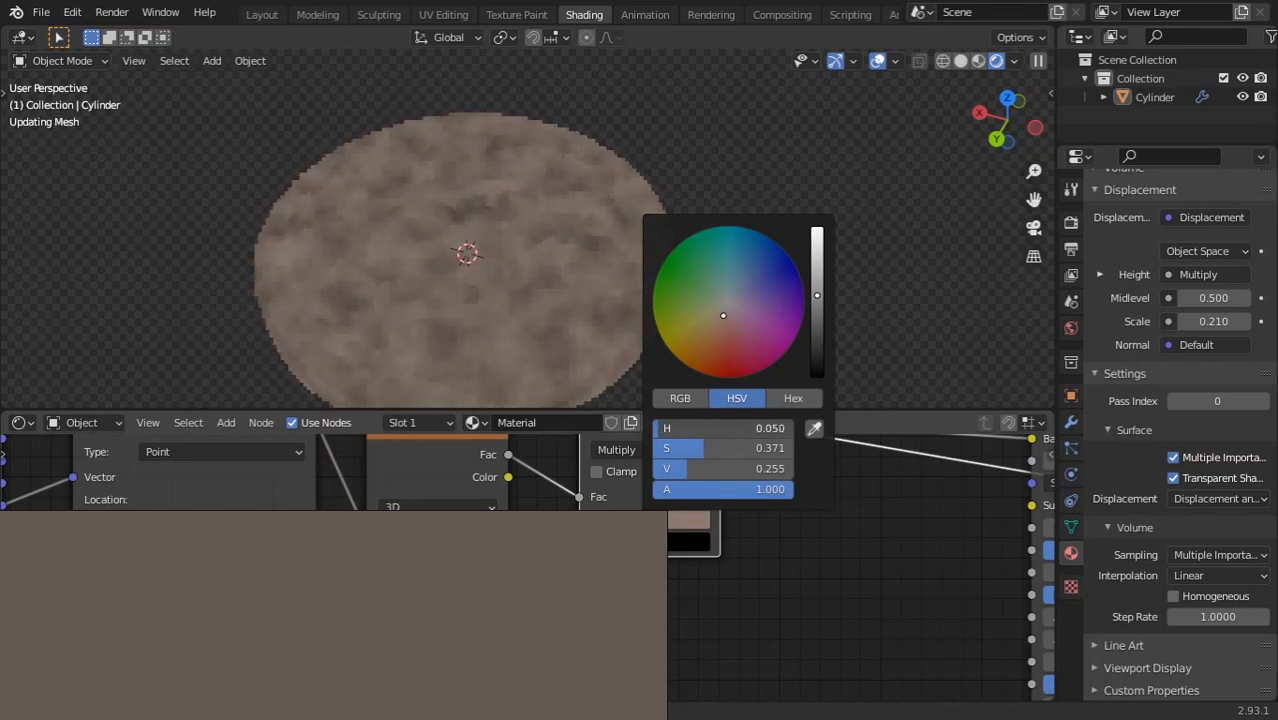
{"action": "left_click_drag", "start_coordinate": [705, 428], "coordinate": [663, 469]}
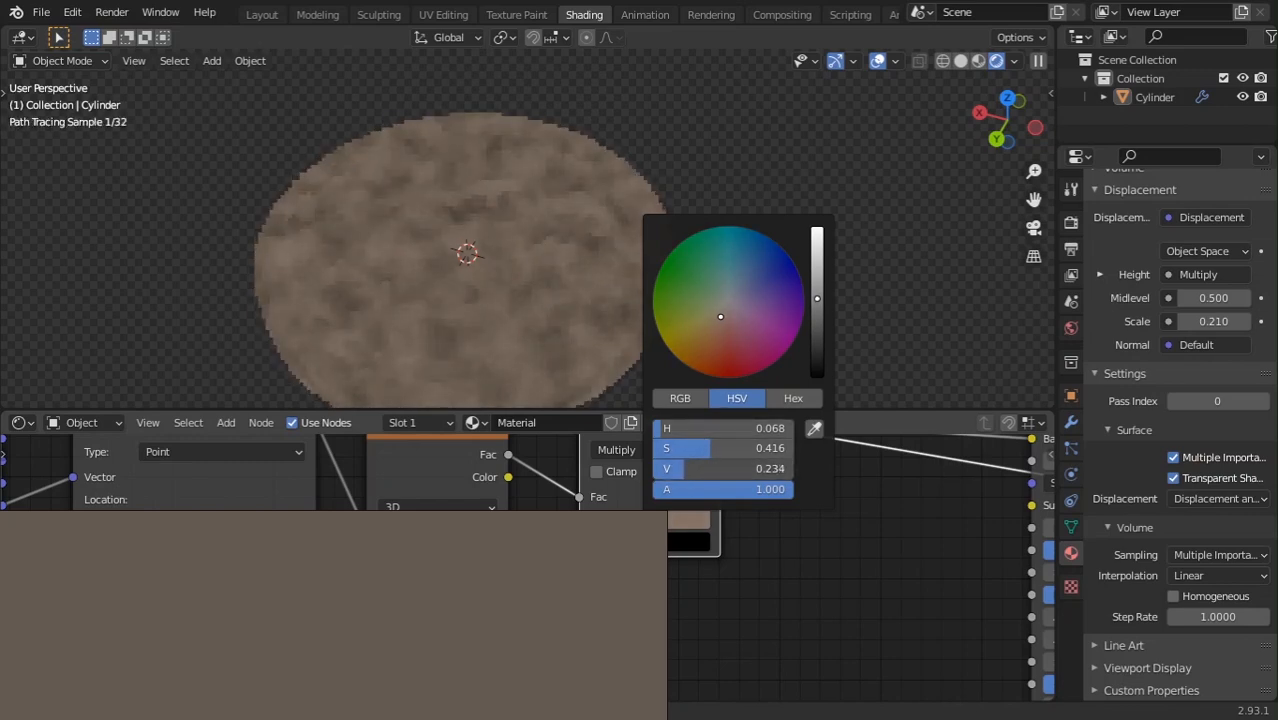
{"action": "left_click", "coordinate": [687, 521]}
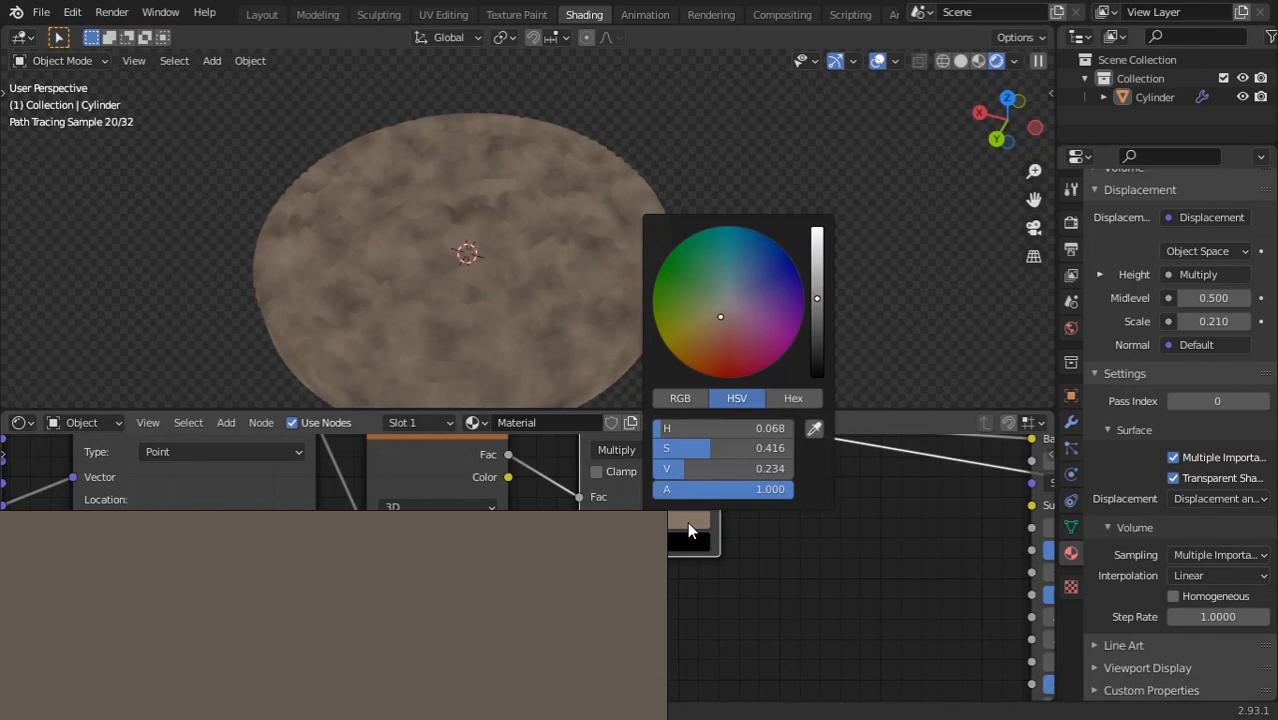
{"action": "scroll", "coordinate": [888, 609], "scroll_direction": "up", "scroll_amount": 3}
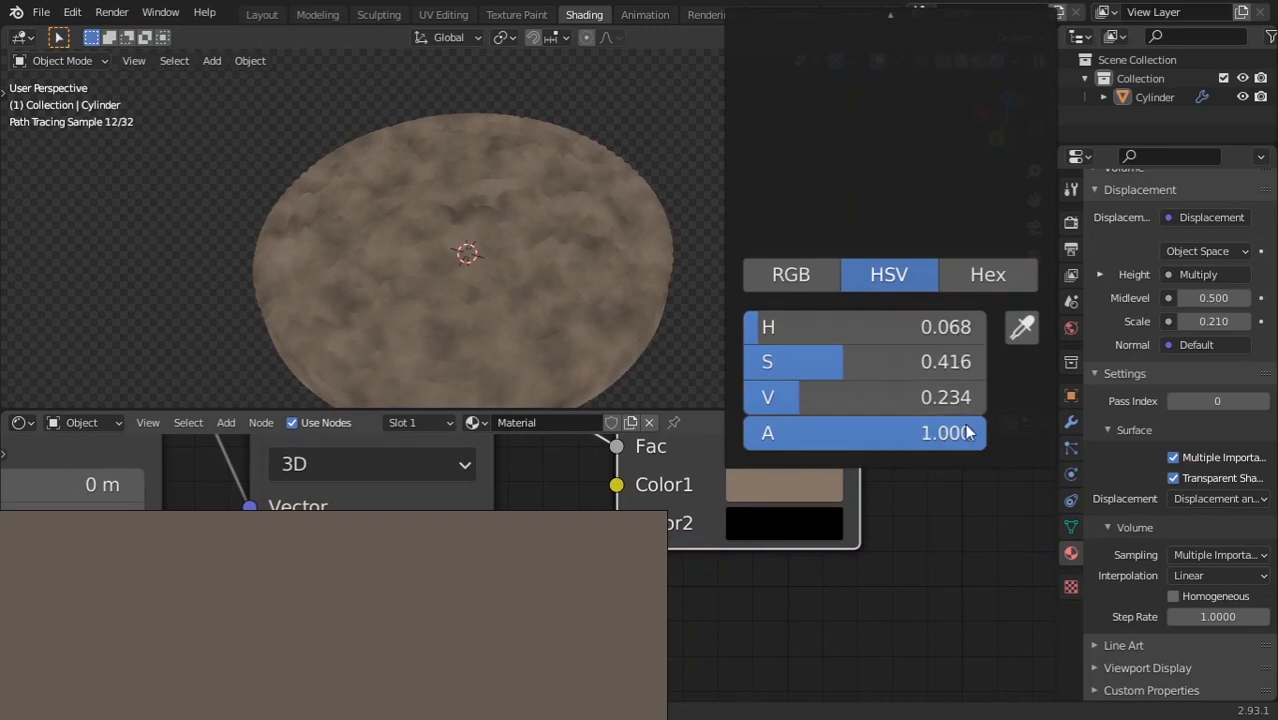
{"action": "scroll", "coordinate": [918, 543], "scroll_direction": "down", "scroll_amount": 3}
{"action": "scroll", "coordinate": [816, 505], "scroll_direction": "down", "scroll_amount": 2}
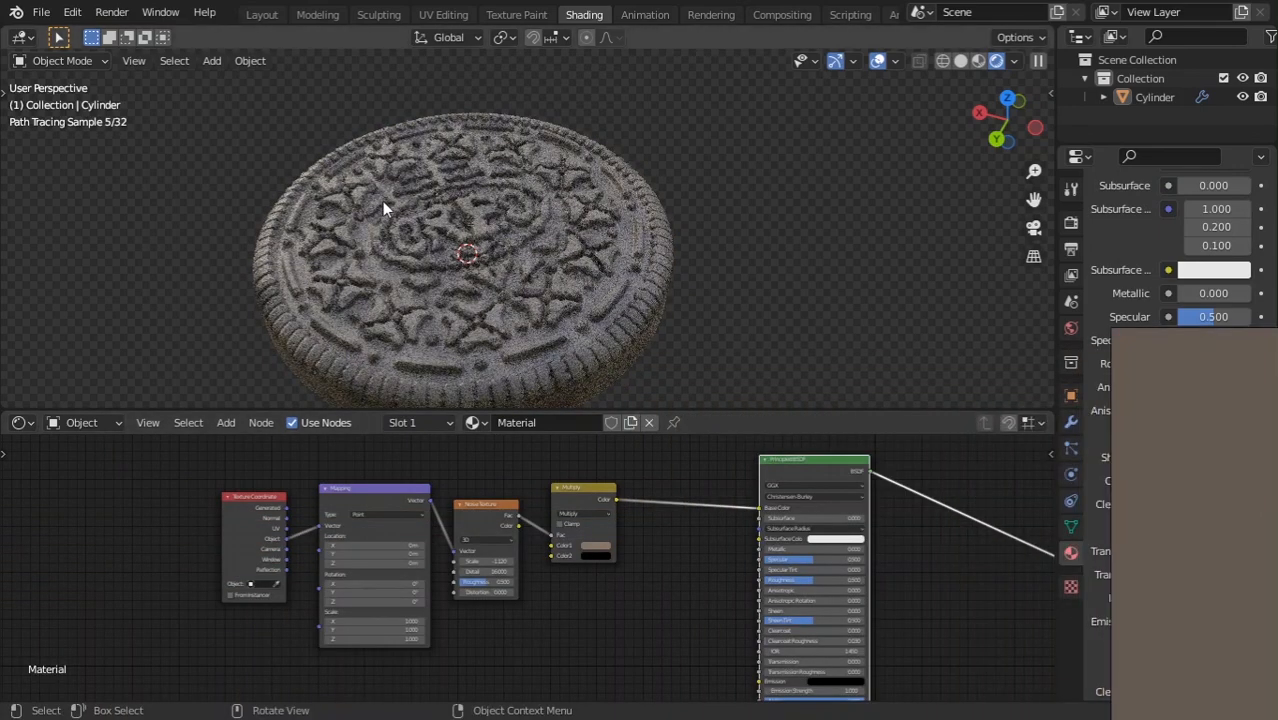
Add a Bump node in the free space between the displacement nodes and the Principled BSDF.
{"action": "scroll", "coordinate": [620, 600], "scroll_direction": "down", "scroll_amount": 6}
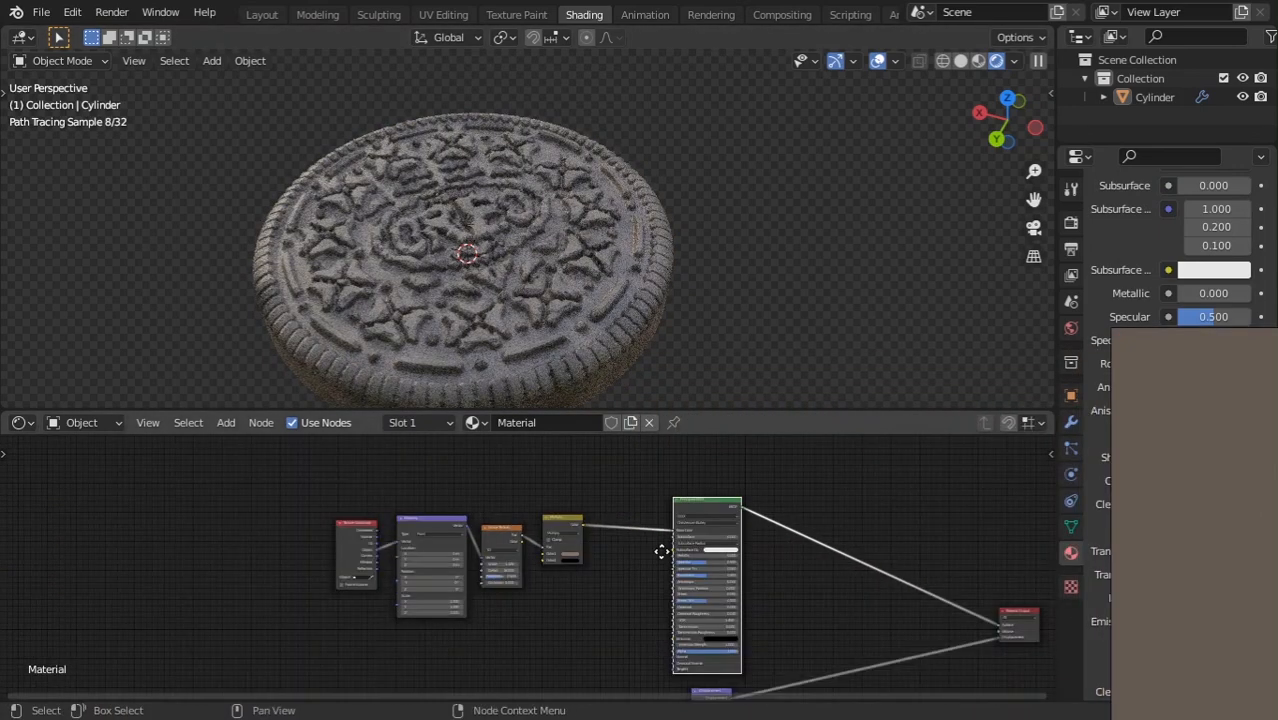
{"action": "middle_click_drag", "start_coordinate": [661, 551], "coordinate": [674, 453]}
{"action": "scroll", "coordinate": [660, 453], "scroll_direction": "up", "scroll_amount": 2}
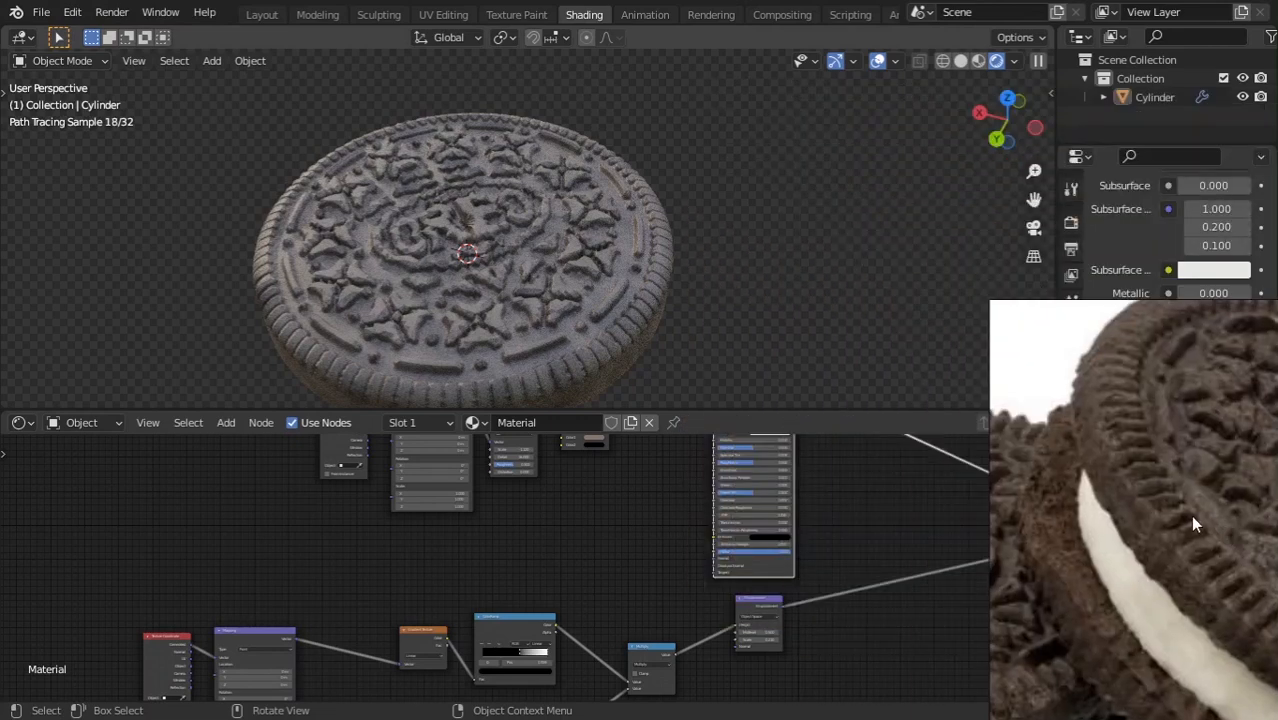
{"action": "middle_click_drag", "start_coordinate": [599, 532], "coordinate": [620, 459]}
{"action": "scroll", "coordinate": [600, 466], "scroll_direction": "up", "scroll_amount": 2}
{"action": "key", "text": "shift+a"}
{"action": "type", "text": "s"}
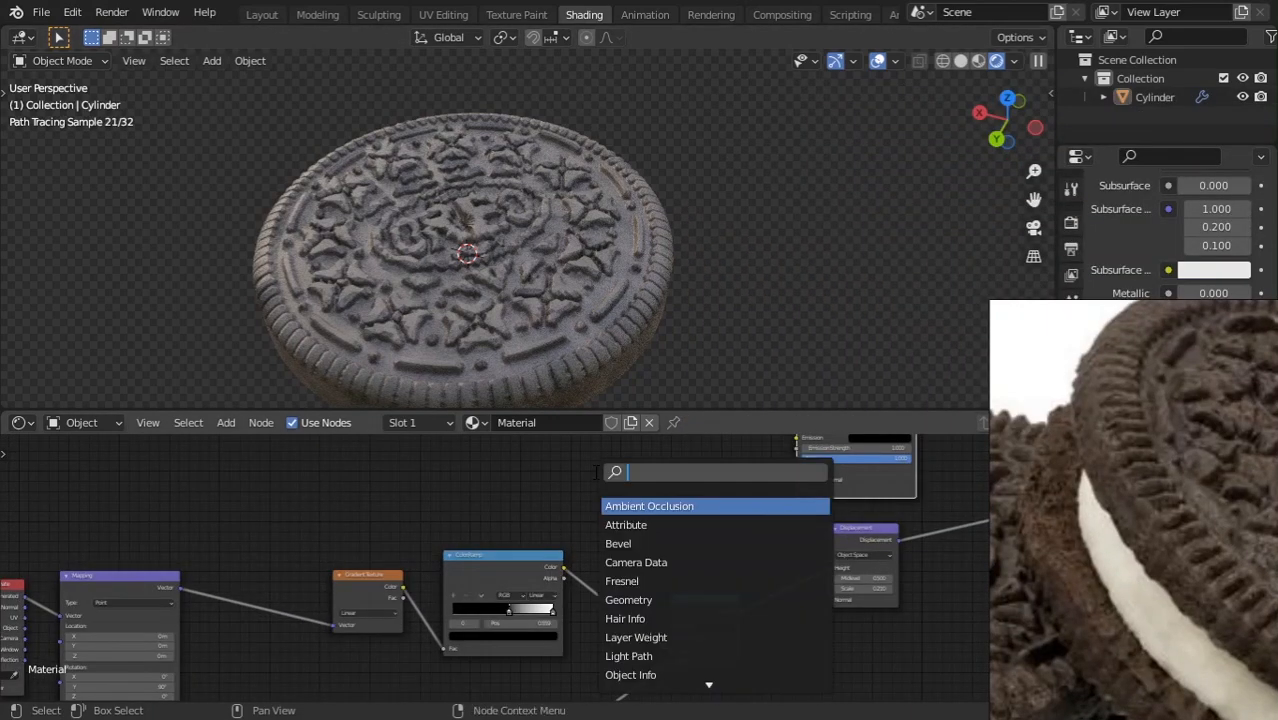
{"action": "type", "text": "bump"}
{"action": "key", "text": "Return"}
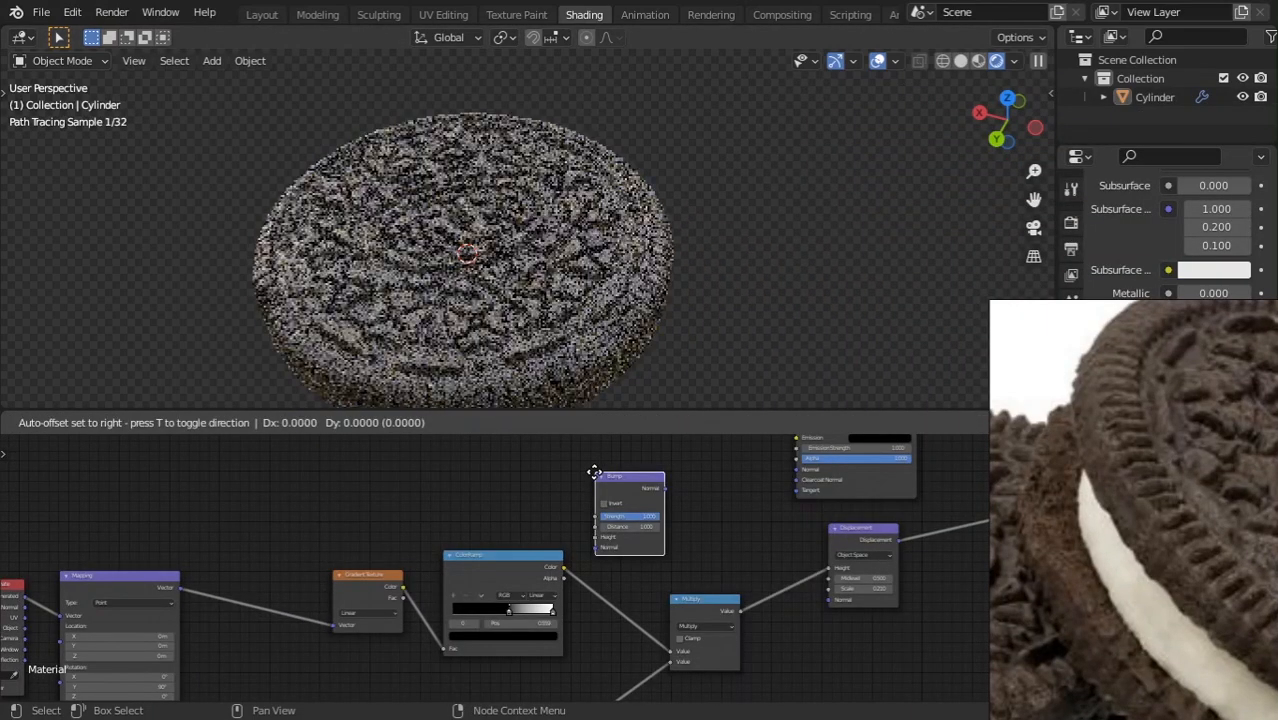
{"action": "left_click", "coordinate": [592, 476]}
Connect the Bump node's Normal output to the Principled BSDF's Normal input and place the Bump node closer to the shader.
{"action": "left_click_drag", "start_coordinate": [662, 485], "coordinate": [802, 470]}
{"action": "left_click_drag", "start_coordinate": [599, 473], "coordinate": [651, 450]}
{"action": "left_click", "coordinate": [650, 452]}
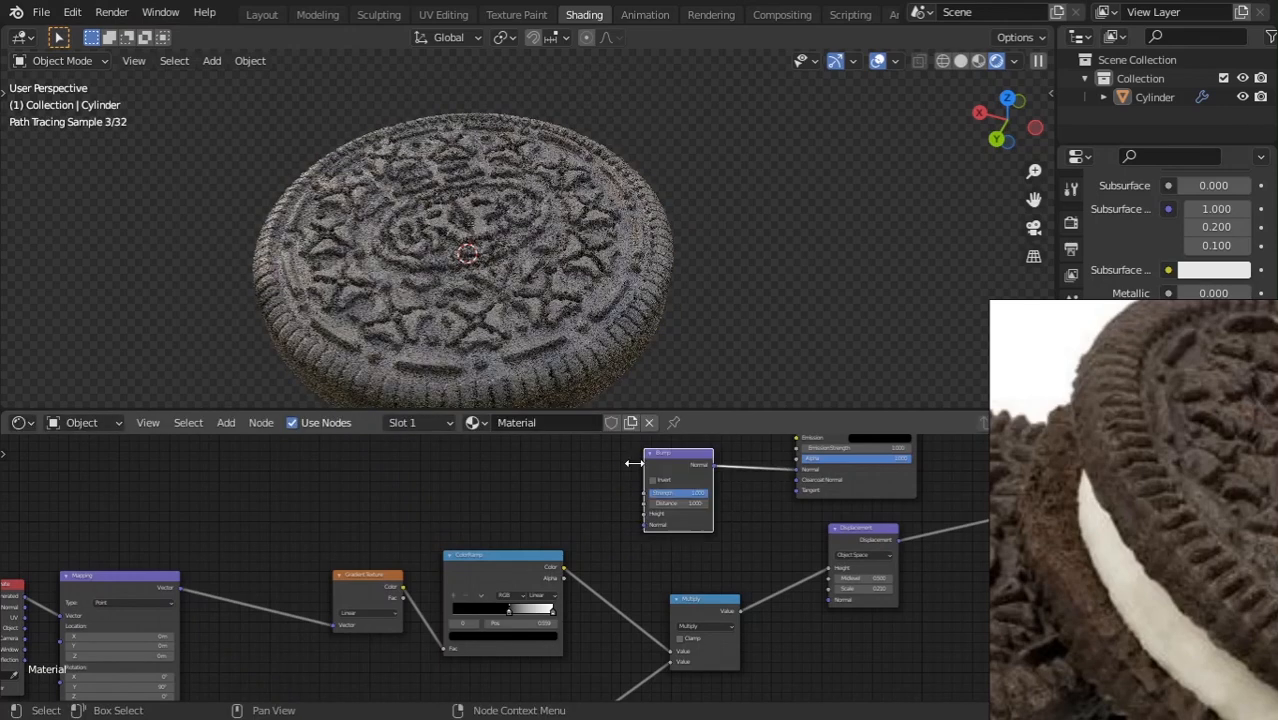
Move the displacement texture nodes and the Displacement node down, clear of the Bump node.
{"action": "middle_click_drag", "start_coordinate": [540, 526], "coordinate": [489, 586]}
{"action": "scroll", "coordinate": [660, 490], "scroll_direction": "up", "scroll_amount": 2}
{"action": "scroll", "coordinate": [613, 608], "scroll_direction": "down", "scroll_amount": 6}
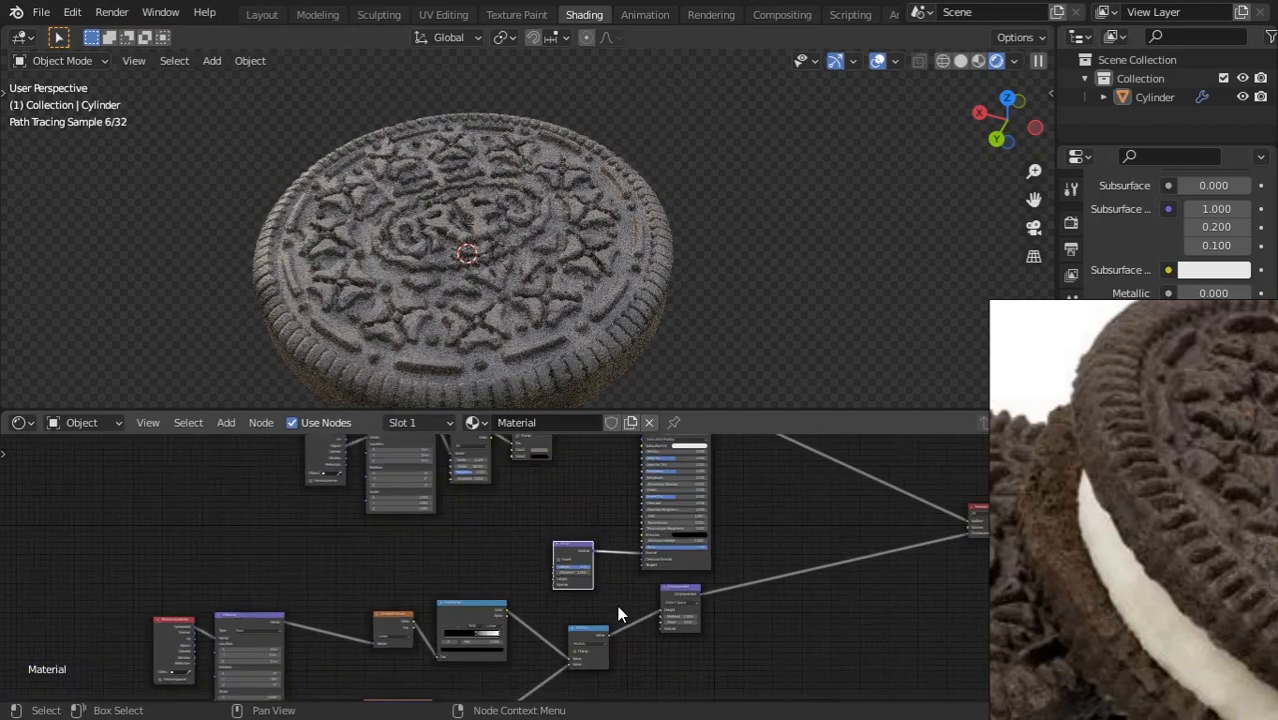
{"action": "left_click_drag", "start_coordinate": [277, 490], "coordinate": [774, 636]}
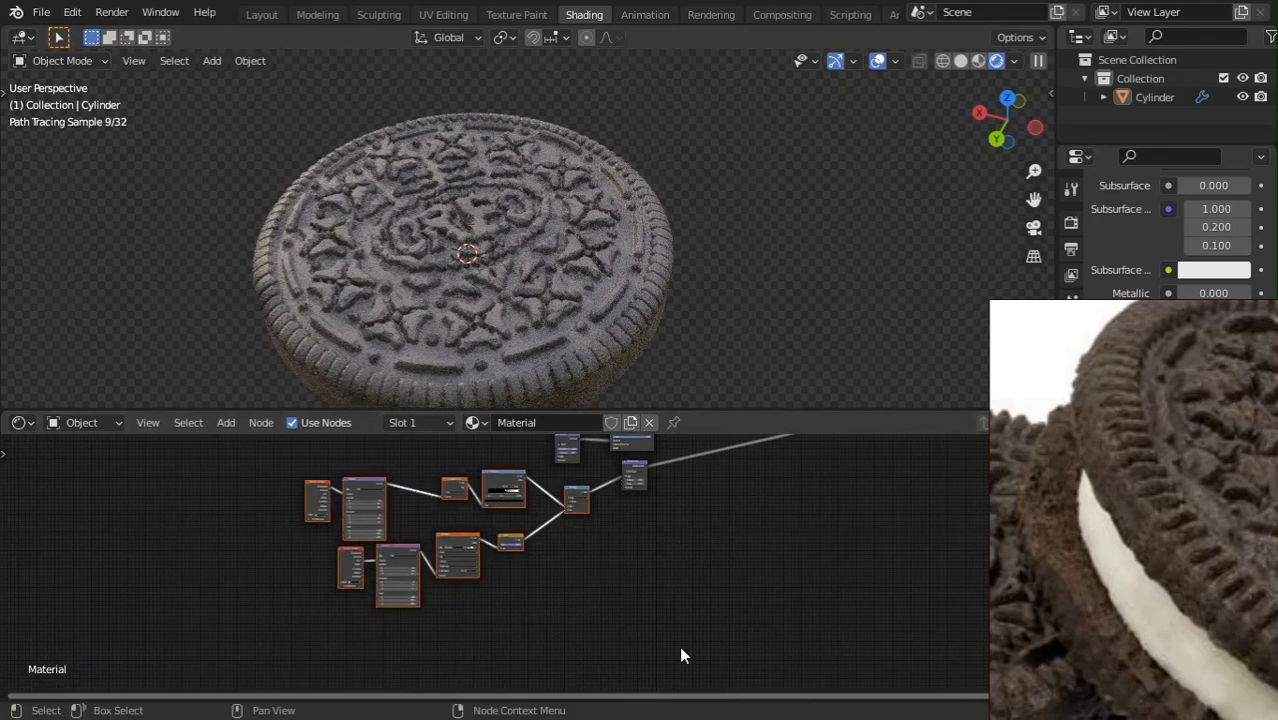
{"action": "key", "text": "g"}
{"action": "left_click", "coordinate": [682, 631]}
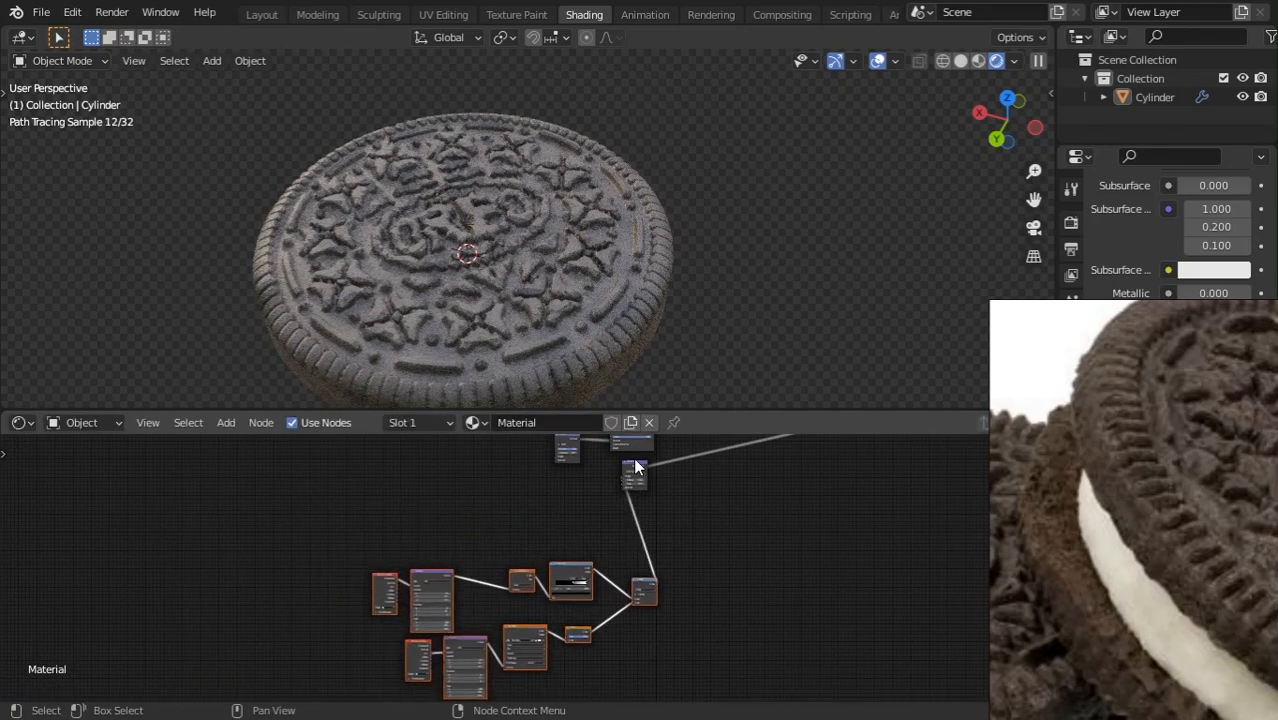
{"action": "left_click", "coordinate": [634, 473]}
{"action": "key", "text": "g"}
{"action": "left_click", "coordinate": [845, 592]}
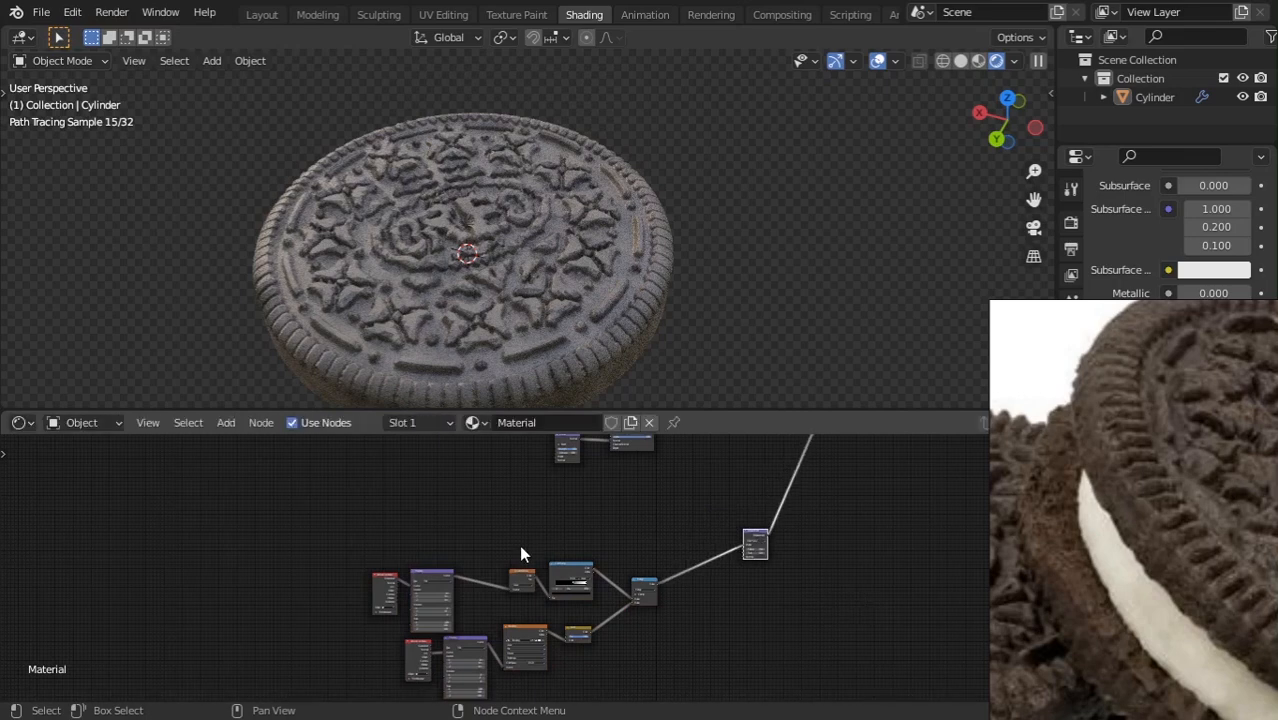
Add a Noise Texture node before the Bump node, leaving room between them.
{"action": "scroll", "coordinate": [600, 590], "scroll_direction": "up", "scroll_amount": 5}
{"action": "scroll", "coordinate": [674, 594], "scroll_direction": "up", "scroll_amount": 4}
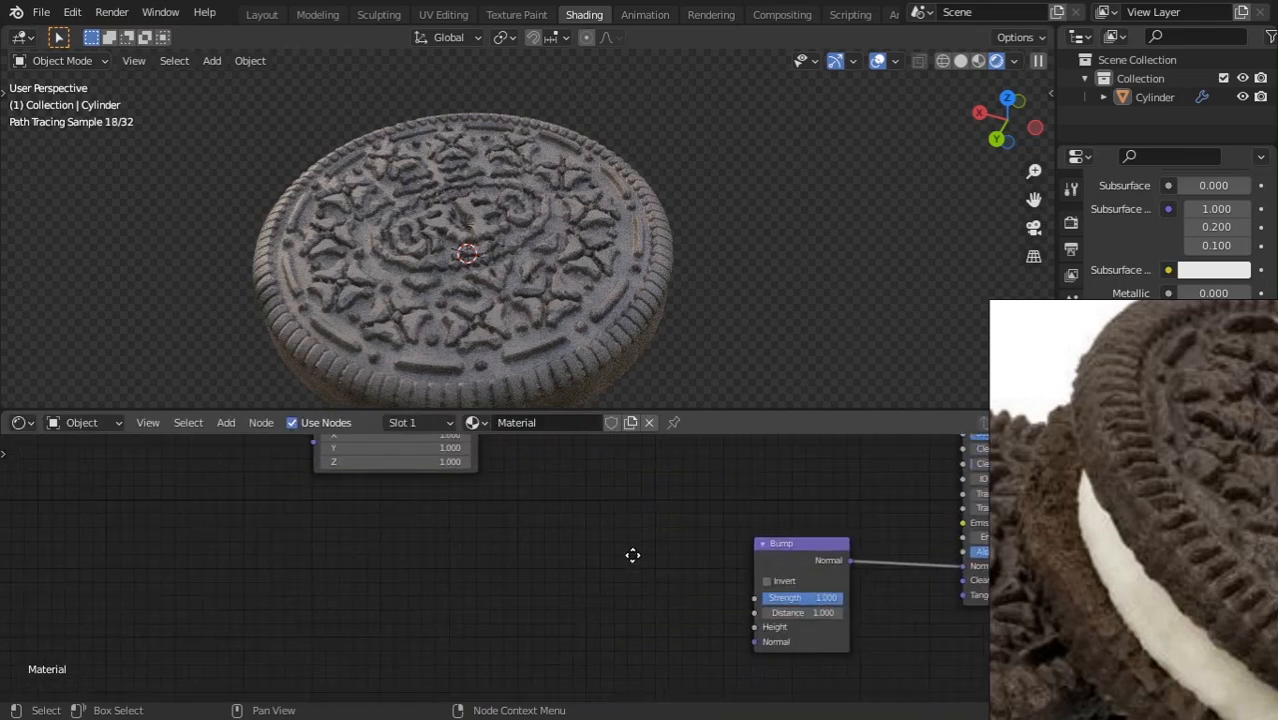
{"action": "key", "text": "shift+a"}
{"action": "key", "text": "s"}
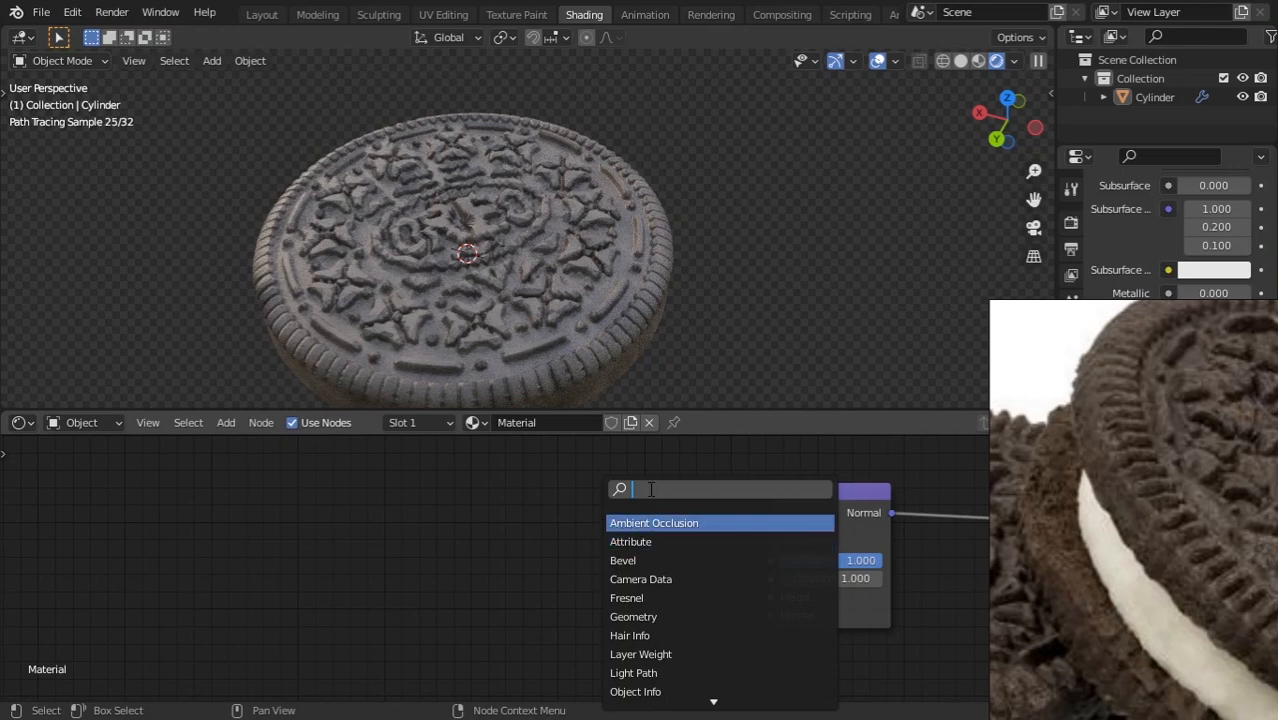
{"action": "type", "text": "nois"}
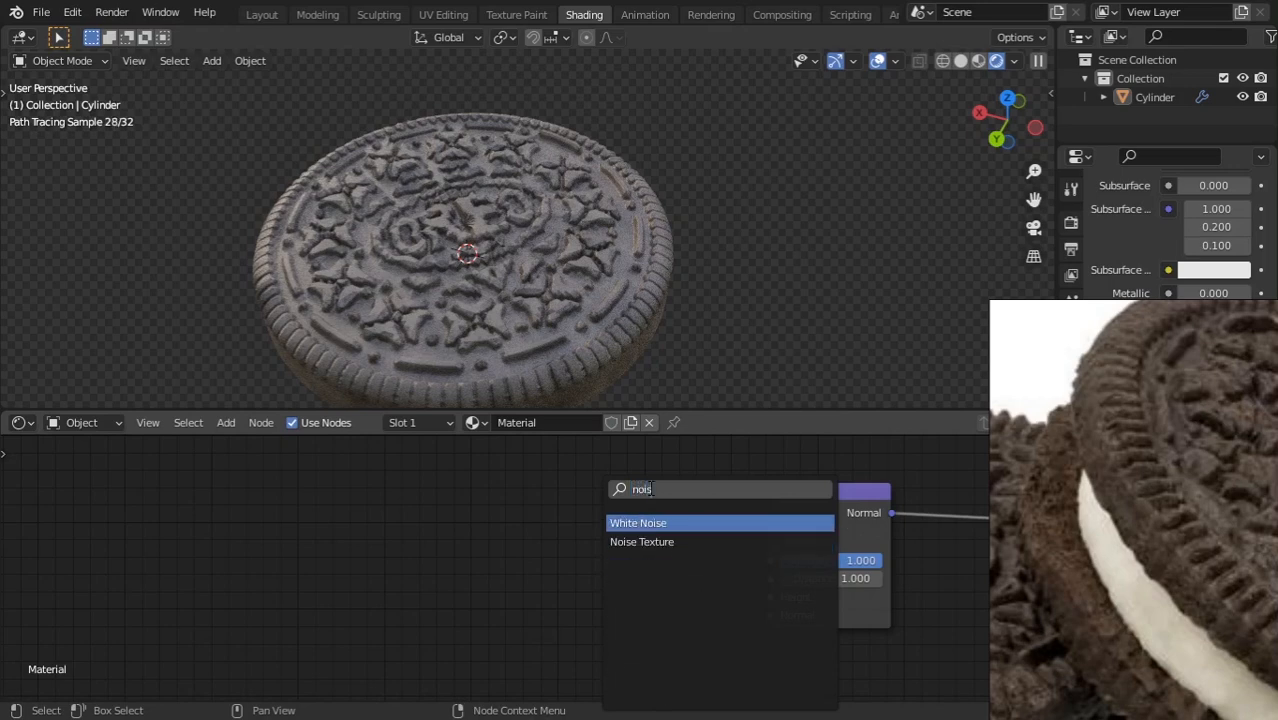
{"action": "key", "text": "Down"}
{"action": "key", "text": "Return"}
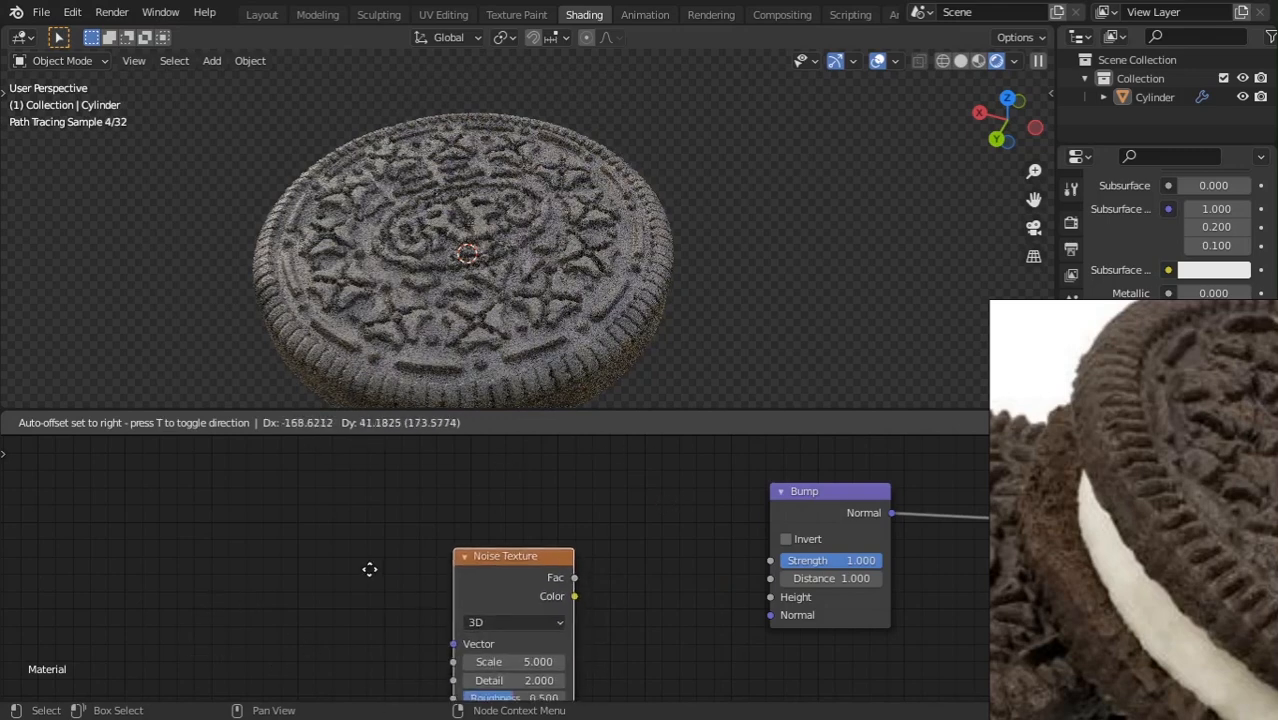
{"action": "left_click", "coordinate": [413, 681]}
Preview the new Noise Texture and give it Mapping and Texture Coordinate nodes that use the Object coordinates.
{"action": "left_click", "coordinate": [452, 504], "text": "ctrl+shift"}
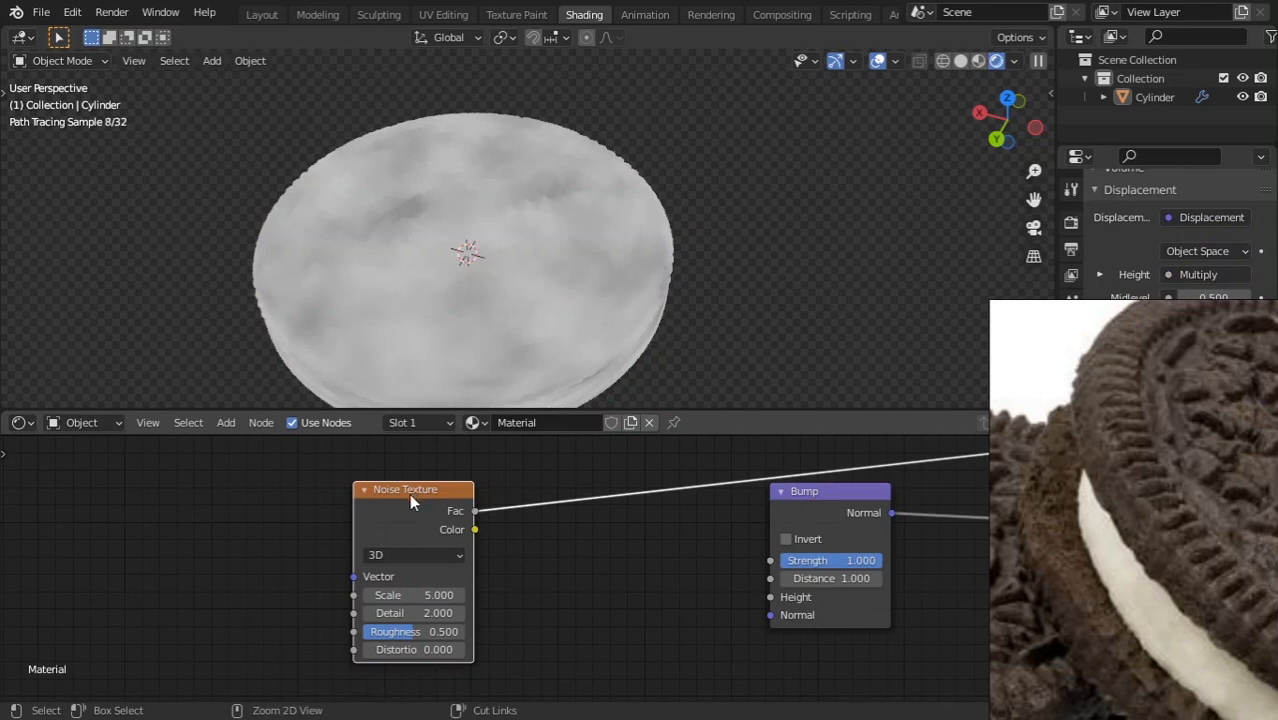
{"action": "key", "text": "ctrl+t"}
{"action": "left_click_drag", "start_coordinate": [326, 518], "coordinate": [390, 497]}
Set the new Noise Texture's Scale to 1.280 and Detail to 16.
{"action": "middle_click_drag", "start_coordinate": [715, 566], "coordinate": [530, 537]}
{"action": "left_click_drag", "start_coordinate": [510, 535], "coordinate": [562, 571]}
{"action": "scroll", "coordinate": [530, 570], "scroll_direction": "up", "scroll_amount": 2}
{"action": "scroll", "coordinate": [624, 528], "scroll_direction": "down", "scroll_amount": 2}
{"action": "scroll", "coordinate": [625, 521], "scroll_direction": "down", "scroll_amount": 4}
Move the new noise nodes farther from the Bump node and connect the Noise Texture's Fac output to the Bump's Height input.
{"action": "left_click_drag", "start_coordinate": [631, 536], "coordinate": [296, 545]}
{"action": "middle_click_drag", "start_coordinate": [480, 567], "coordinate": [539, 556]}
{"action": "key", "text": "g"}
{"action": "left_click", "coordinate": [274, 590]}
{"action": "scroll", "coordinate": [333, 560], "scroll_direction": "up", "scroll_amount": 2}
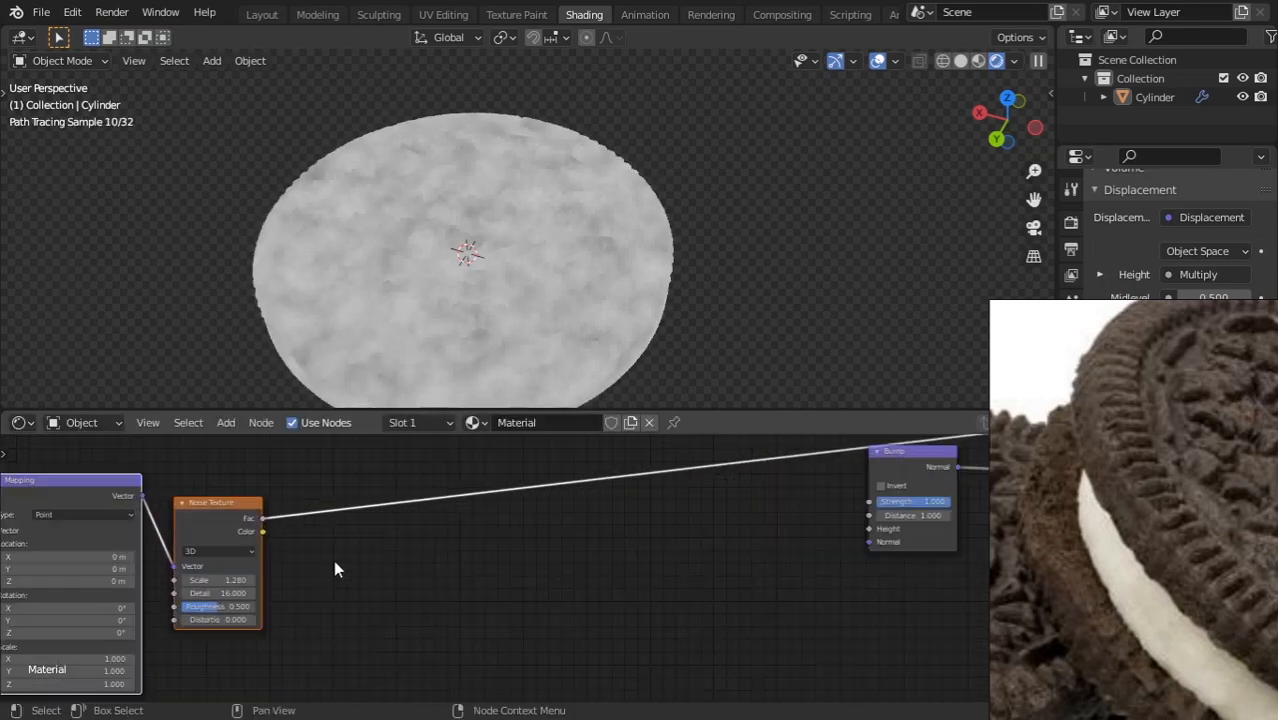
{"action": "left_click_drag", "start_coordinate": [871, 545], "coordinate": [869, 528]}
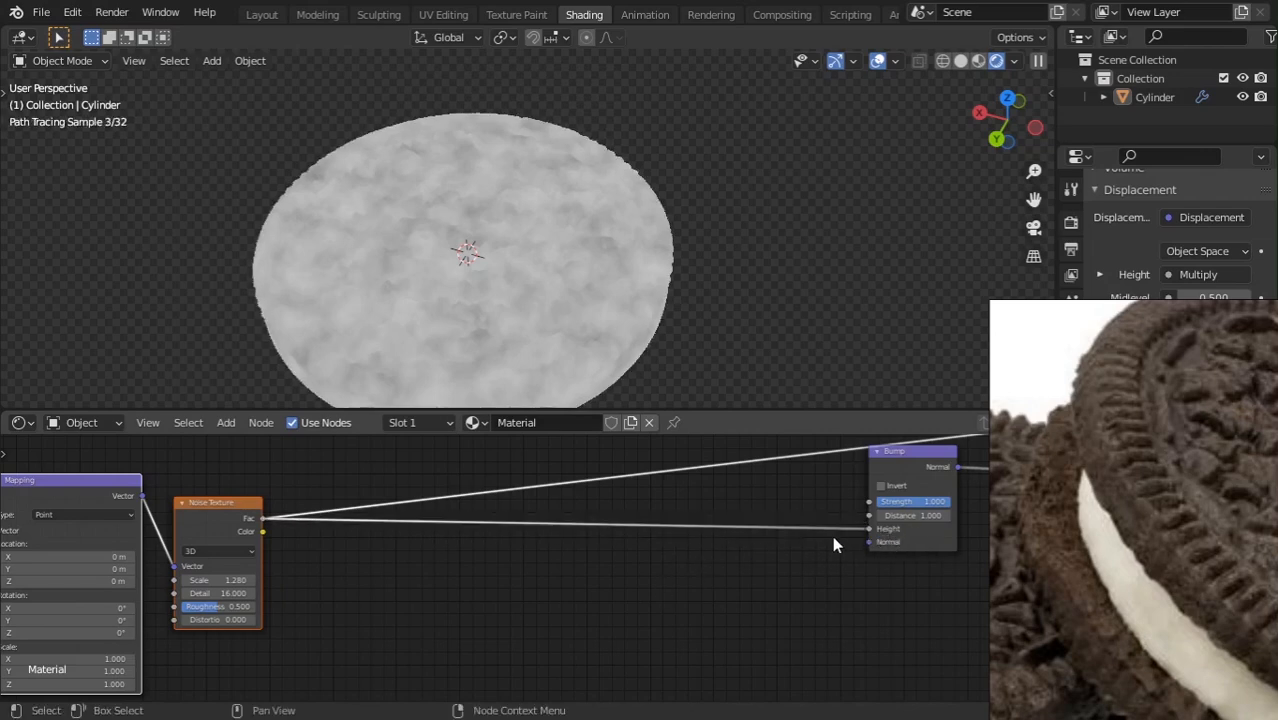
Switch the preview back to the Principled BSDF to show the full cookie material with the noise bump.
{"action": "middle_click_drag", "start_coordinate": [834, 538], "coordinate": [577, 582]}
{"action": "middle_click_drag", "start_coordinate": [577, 582], "coordinate": [576, 623], "text": "ctrl"}
{"action": "middle_click_drag", "start_coordinate": [698, 492], "coordinate": [630, 656]}
{"action": "middle_click_drag", "start_coordinate": [630, 656], "coordinate": [632, 690], "text": "ctrl"}
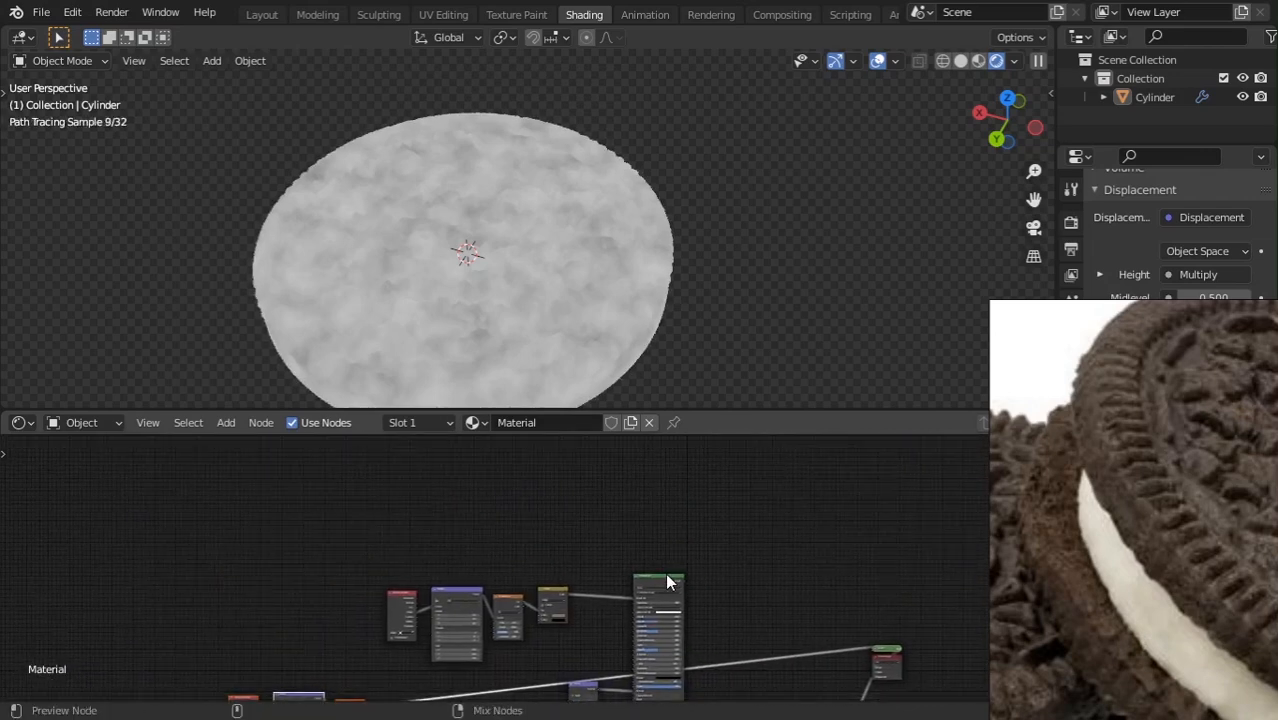
{"action": "left_click", "coordinate": [668, 583], "text": "ctrl+shift"}
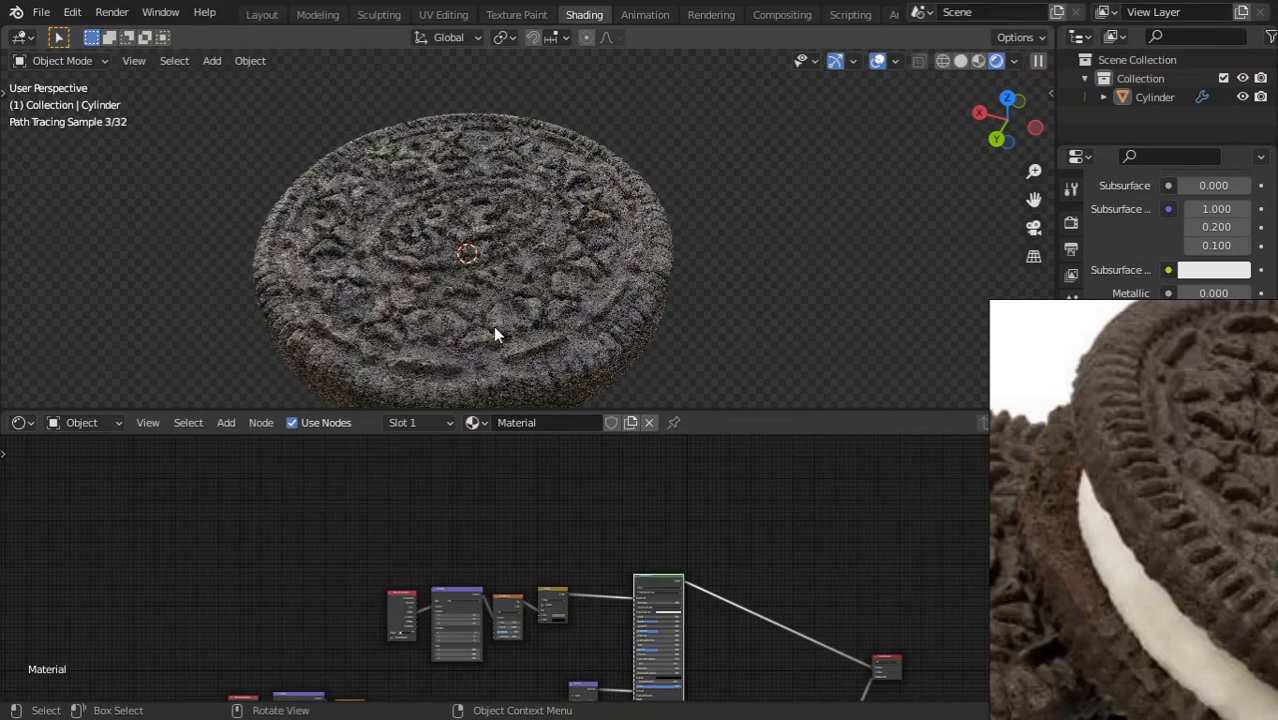
Set the Scale of the Noise Texture feeding the Bump node to 2.700.
{"action": "scroll", "coordinate": [556, 608], "scroll_direction": "up", "scroll_amount": 3}
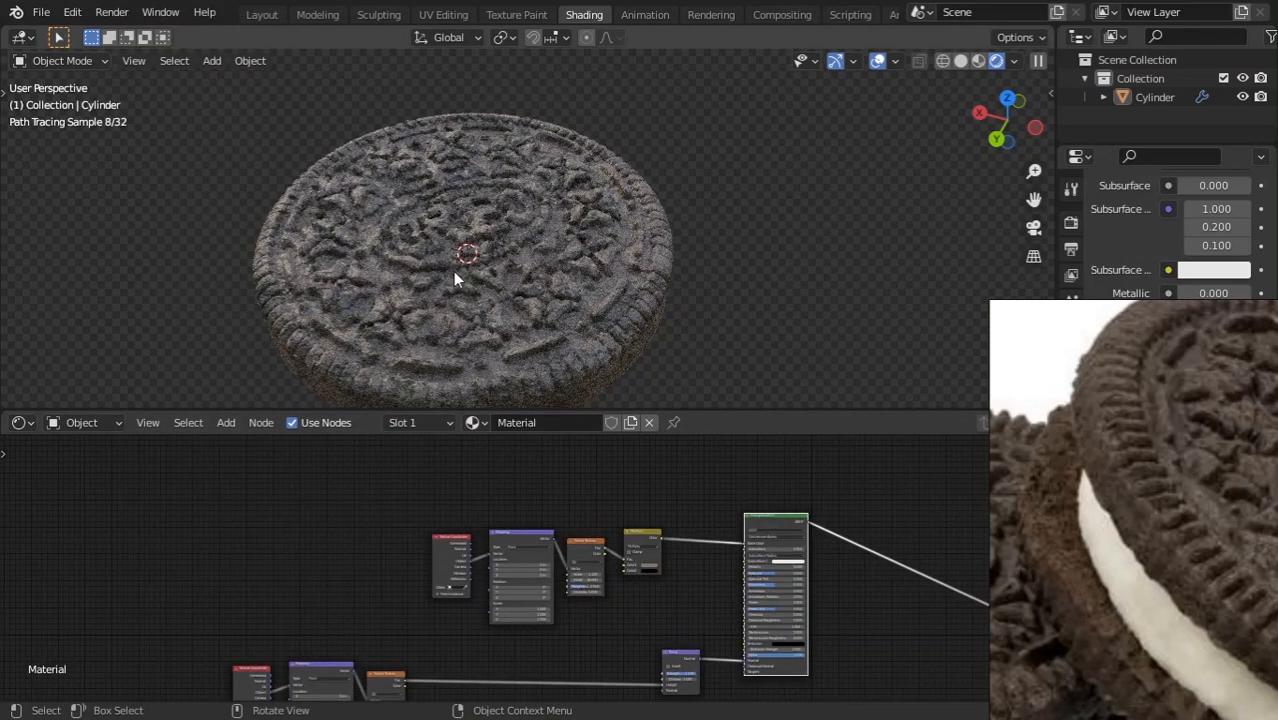
{"action": "scroll", "coordinate": [453, 271], "scroll_direction": "up", "scroll_amount": 2}
{"action": "scroll", "coordinate": [528, 564], "scroll_direction": "up", "scroll_amount": 4}
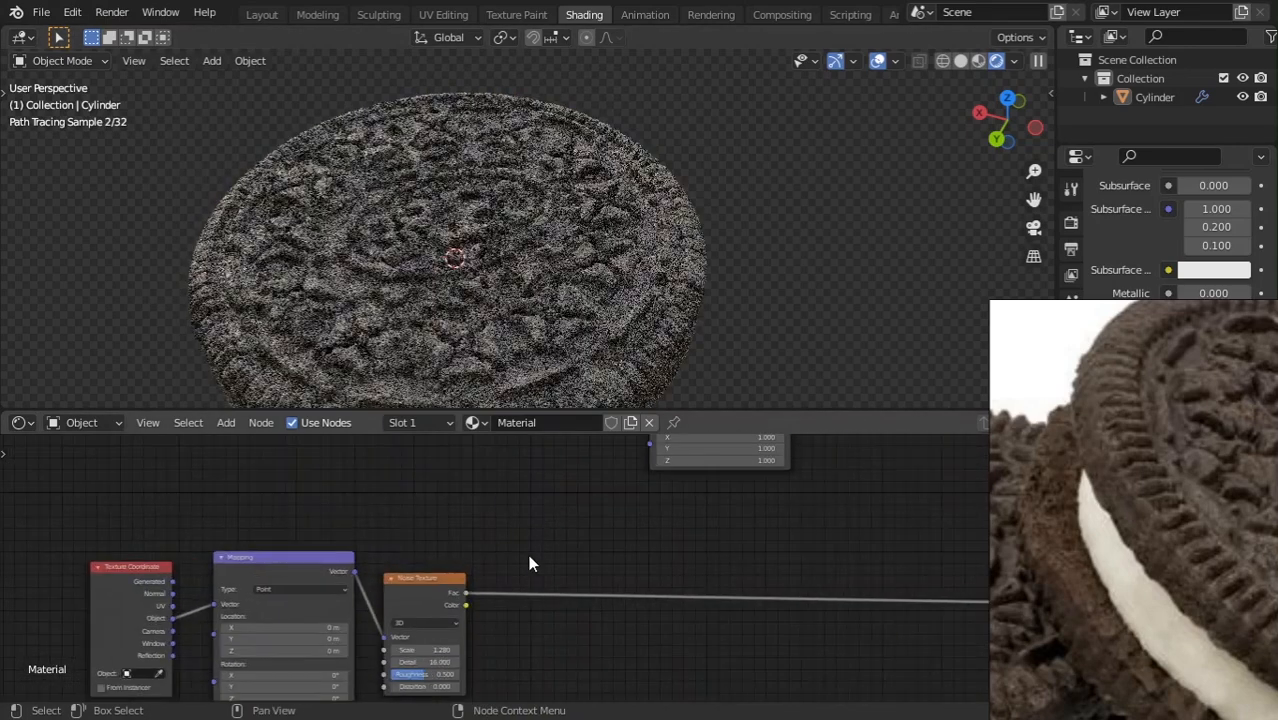
{"action": "scroll", "coordinate": [529, 564], "scroll_direction": "up", "scroll_amount": 3}
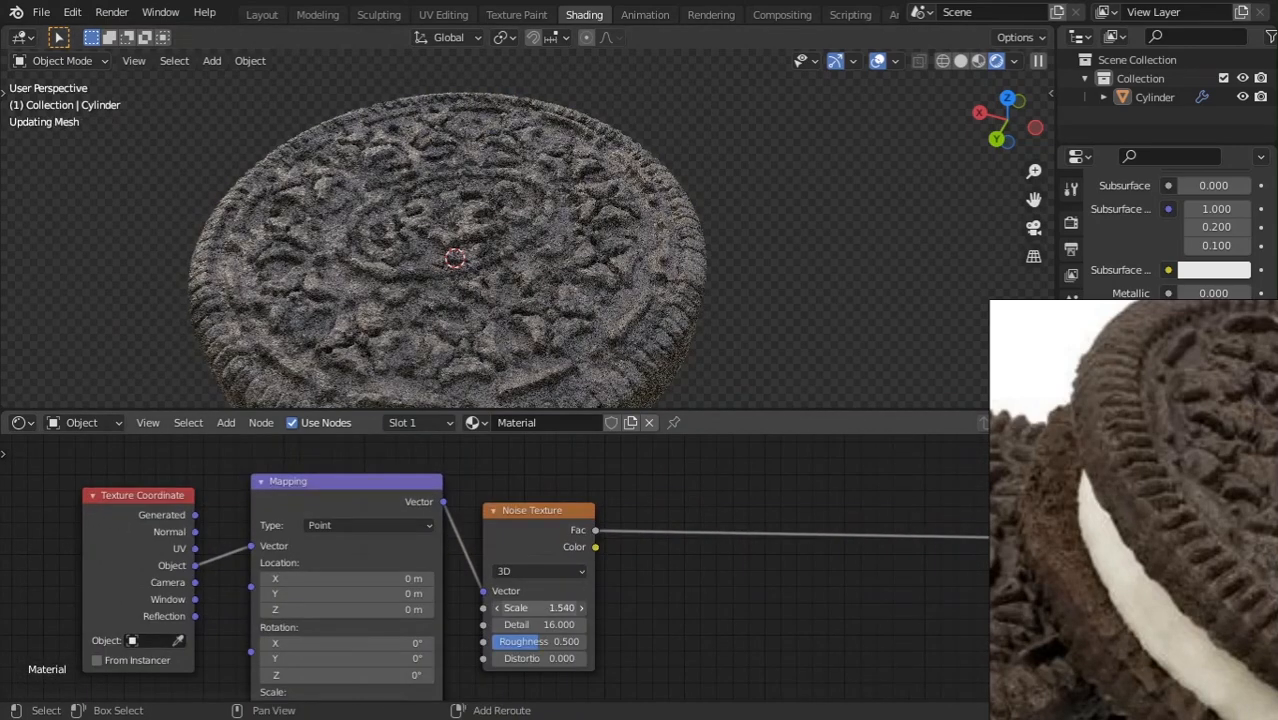
{"action": "left_click_drag", "start_coordinate": [540, 607], "coordinate": [596, 607]}
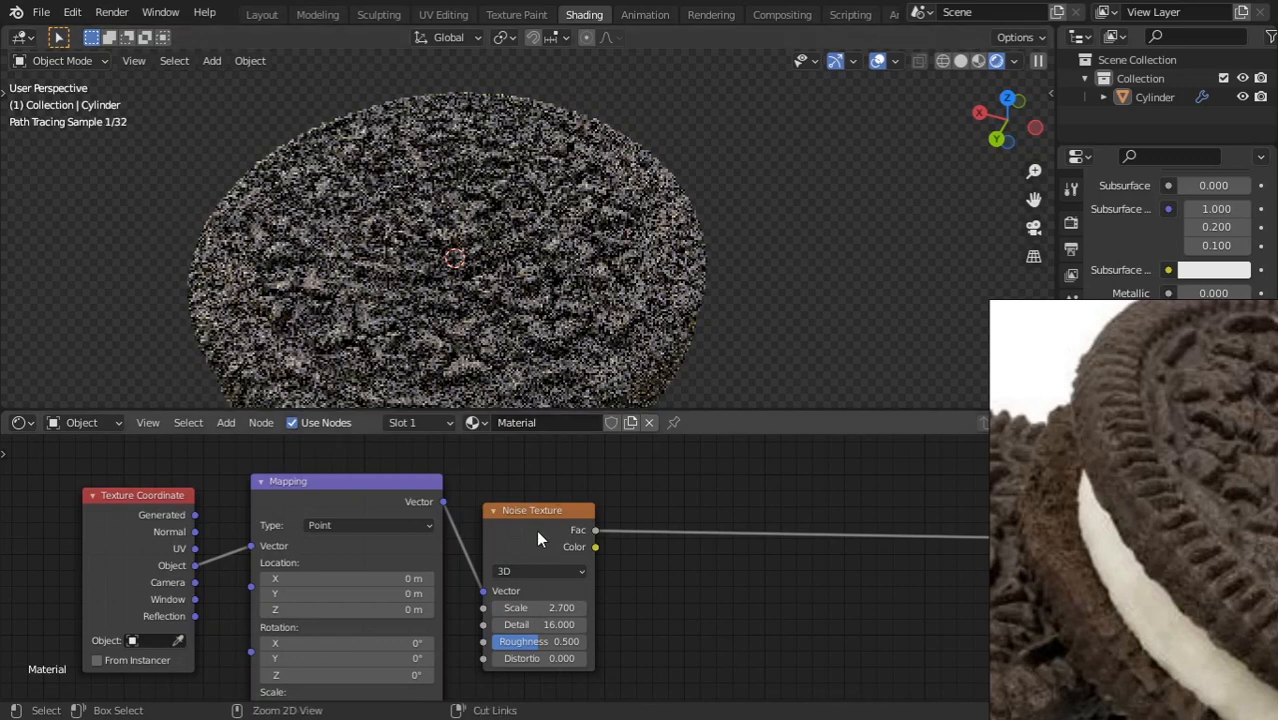
Check the bump's Noise Texture on its own in the preview and return to previewing the Principled BSDF.
{"action": "left_click", "coordinate": [525, 530], "text": "ctrl+shift"}
{"action": "scroll", "coordinate": [690, 555], "scroll_direction": "down", "scroll_amount": 7}
{"action": "middle_click_drag", "start_coordinate": [690, 555], "coordinate": [267, 554]}
{"action": "scroll", "coordinate": [706, 500], "scroll_direction": "down", "scroll_amount": 6}
{"action": "middle_click_drag", "start_coordinate": [706, 500], "coordinate": [603, 625]}
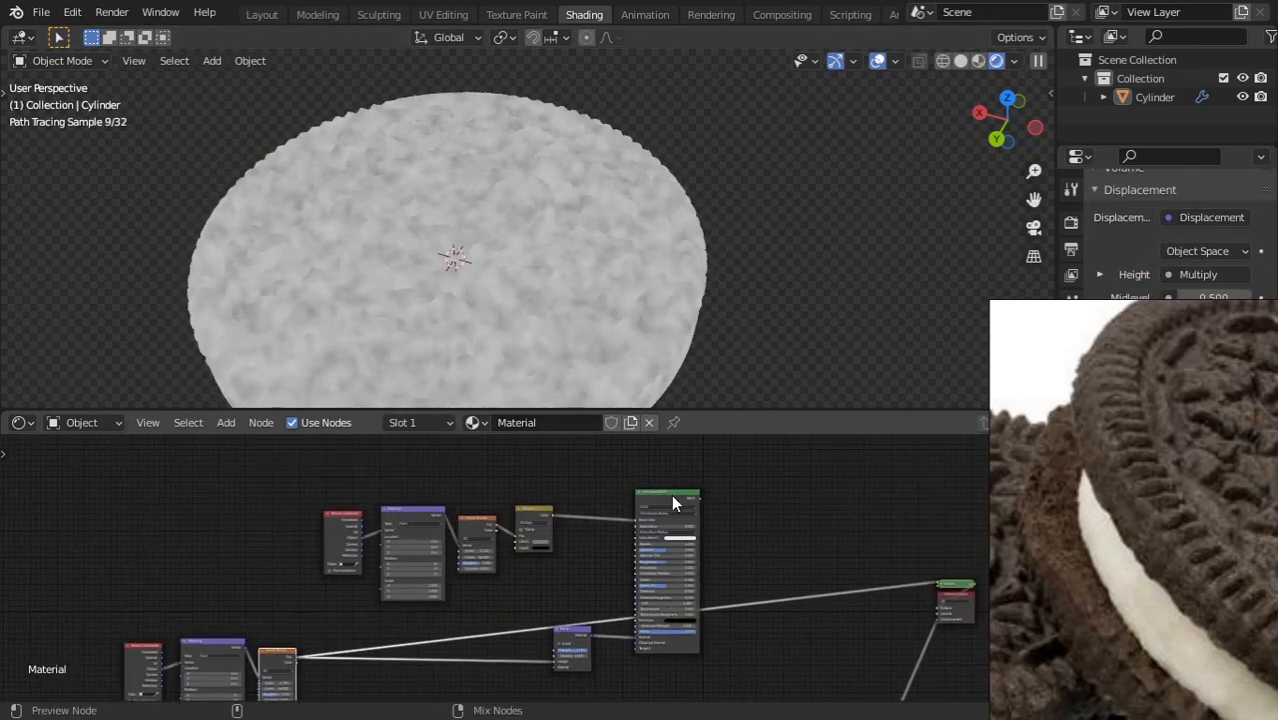
{"action": "left_click", "coordinate": [671, 494], "text": "ctrl+shift"}
{"action": "scroll", "coordinate": [465, 588], "scroll_direction": "up", "scroll_amount": 2}
{"action": "middle_click_drag", "start_coordinate": [465, 588], "coordinate": [506, 481]}
{"action": "scroll", "coordinate": [538, 530], "scroll_direction": "up", "scroll_amount": 1}
{"action": "scroll", "coordinate": [514, 497], "scroll_direction": "up", "scroll_amount": 3}
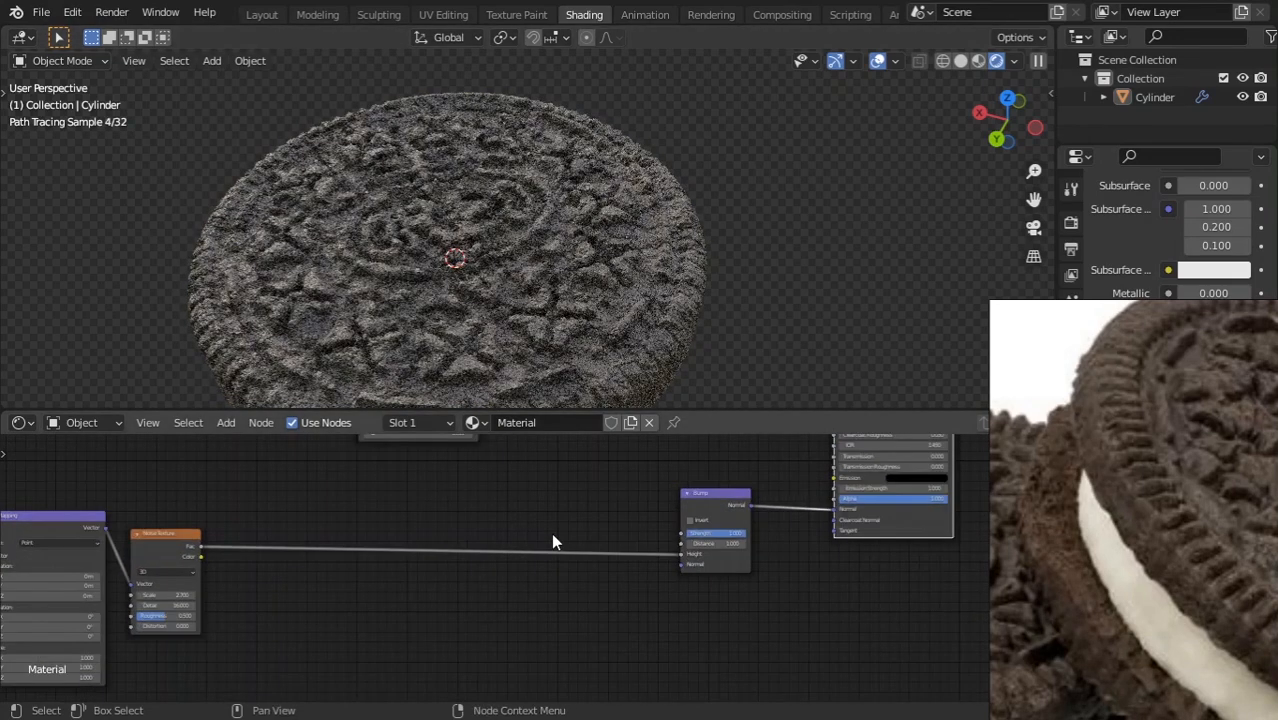
{"action": "middle_click_drag", "start_coordinate": [553, 541], "coordinate": [513, 541]}
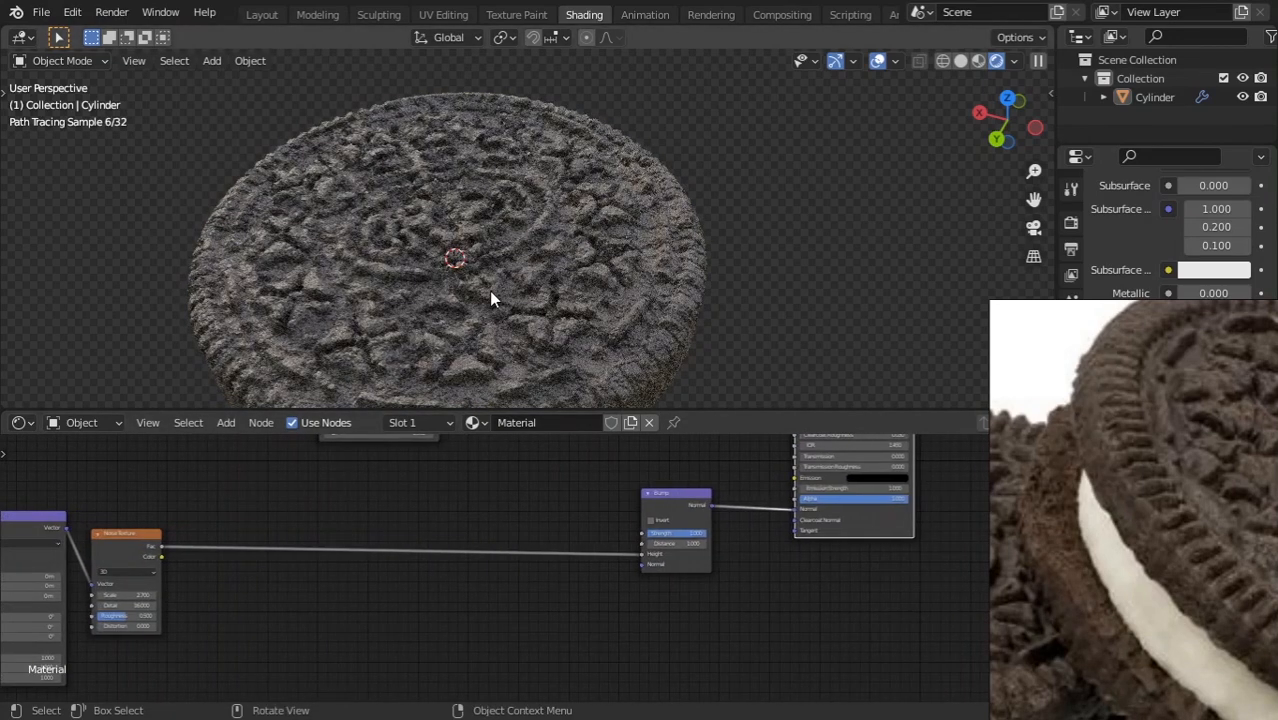
Add a Musgrave Texture node beside the bump's Noise Texture and connect the Mapping node's Vector output to its Vector input.
{"action": "middle_click_drag", "start_coordinate": [582, 437], "coordinate": [807, 410]}
{"action": "scroll", "coordinate": [450, 569], "scroll_direction": "up", "scroll_amount": 2}
{"action": "key", "text": "shift+a"}
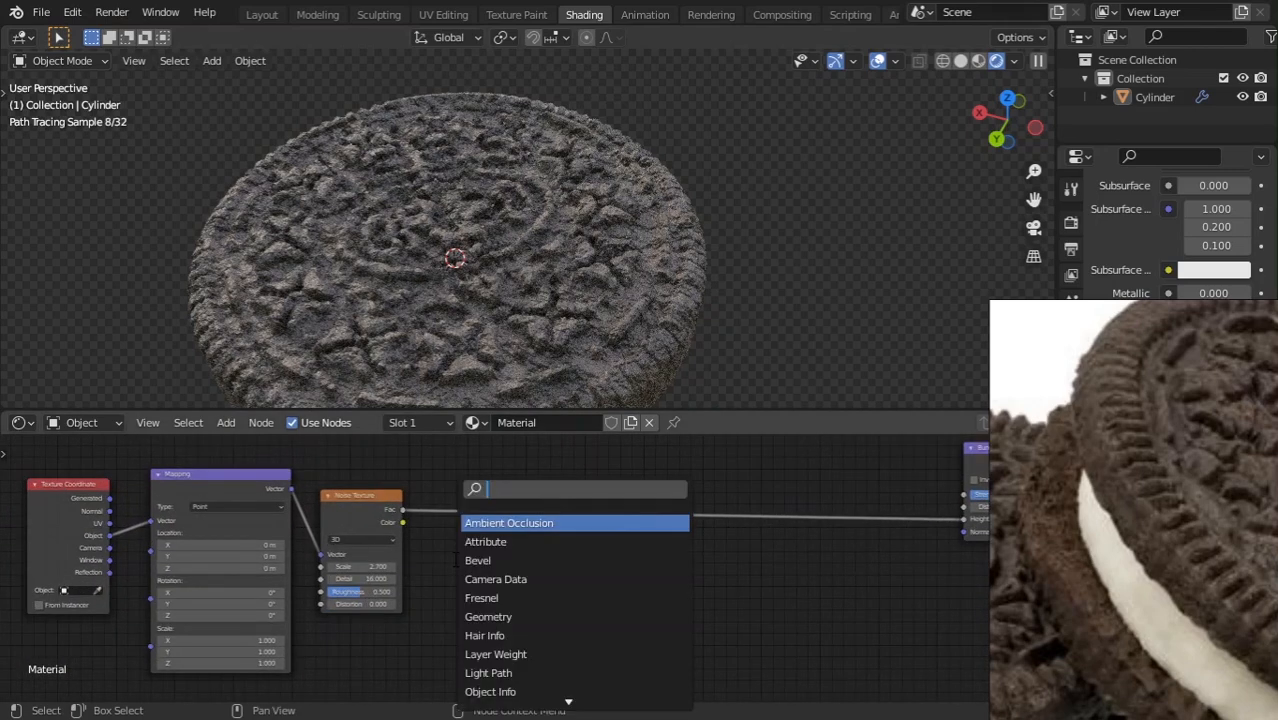
{"action": "type", "text": "mus"}
{"action": "key", "text": "Return"}
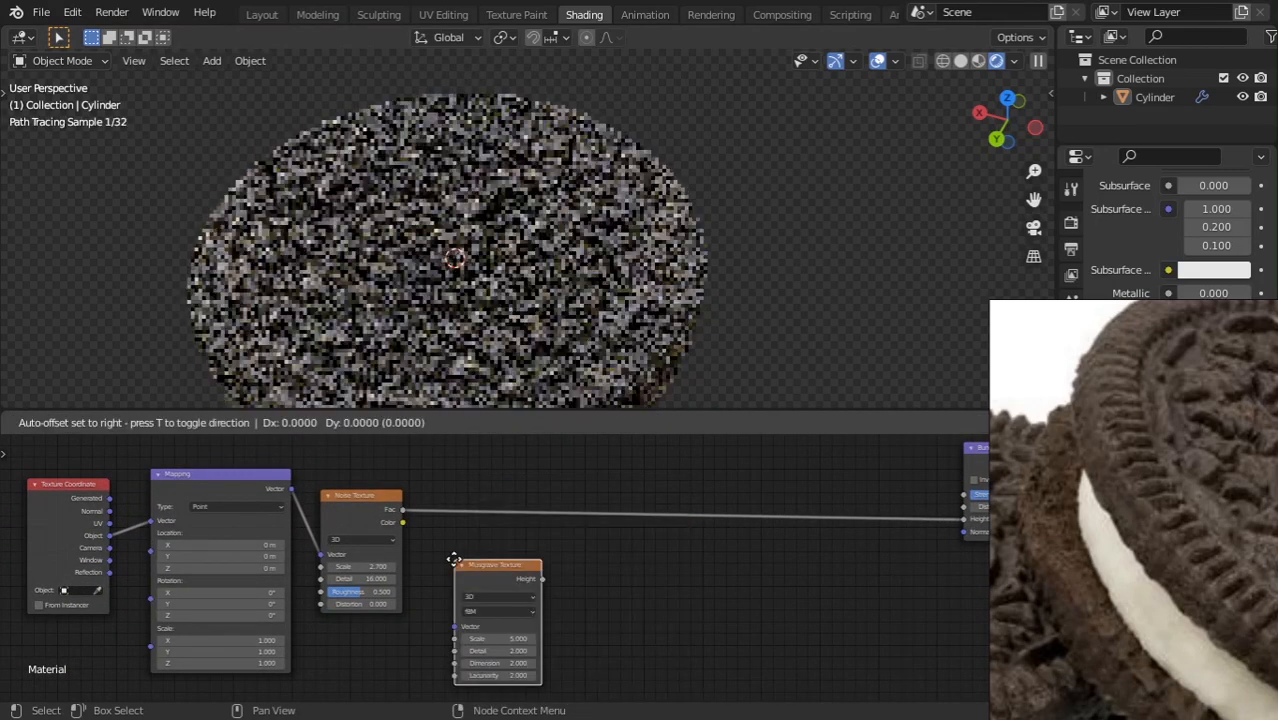
{"action": "left_click", "coordinate": [453, 552]}
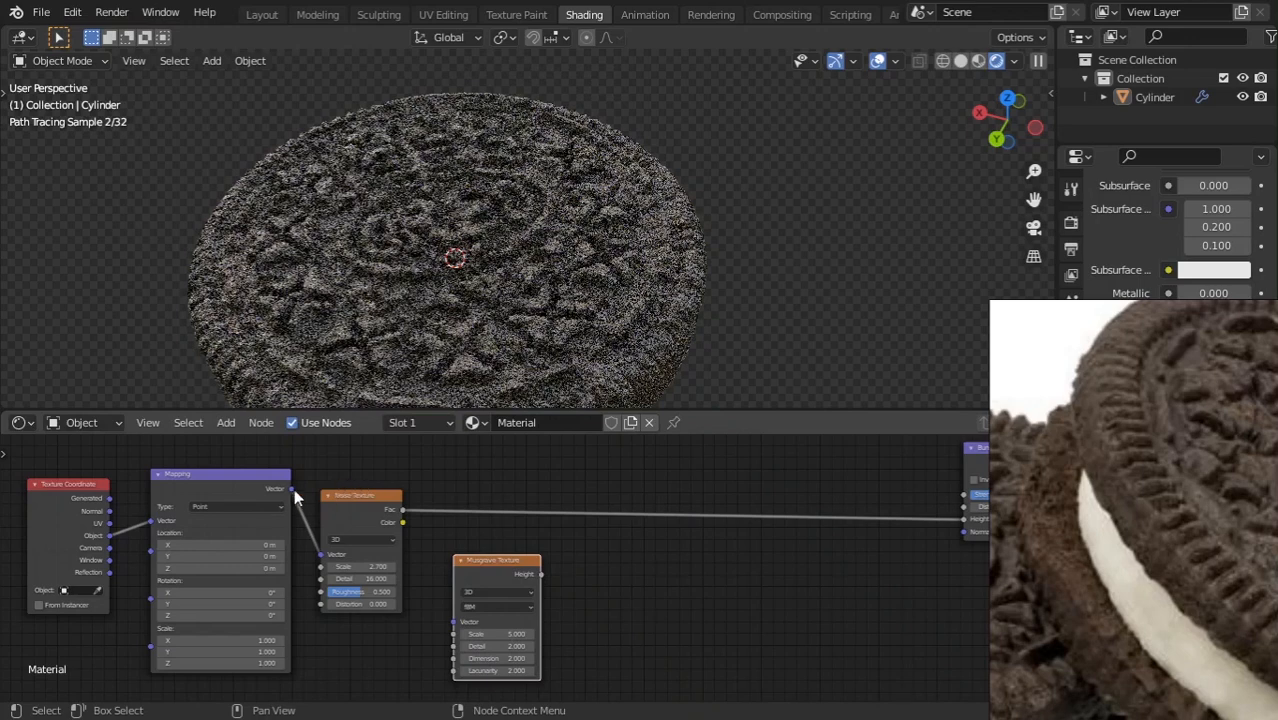
{"action": "left_click_drag", "start_coordinate": [292, 490], "coordinate": [455, 623]}
Set the Musgrave Texture's type to Hybrid Multifractal and preview its output on the cookie.
{"action": "scroll", "coordinate": [448, 579], "scroll_direction": "up", "scroll_amount": 4}
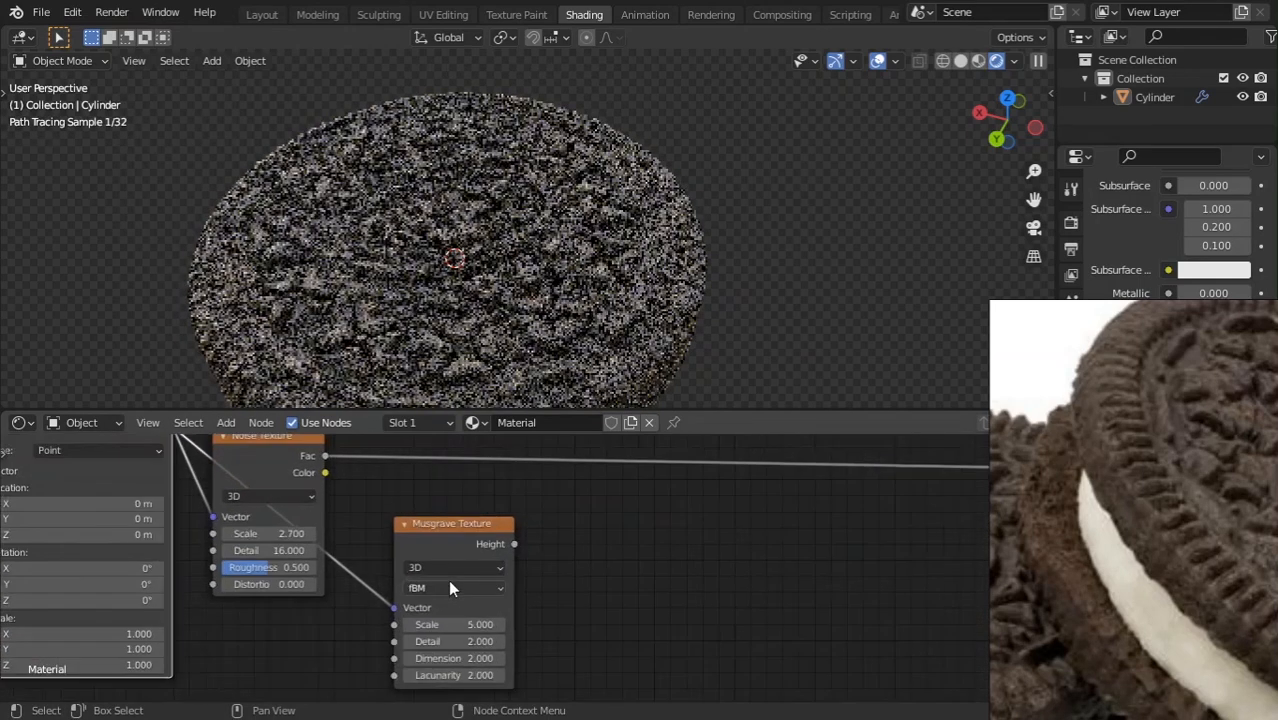
{"action": "scroll", "coordinate": [448, 581], "scroll_direction": "up", "scroll_amount": 2}
{"action": "left_click", "coordinate": [453, 536]}
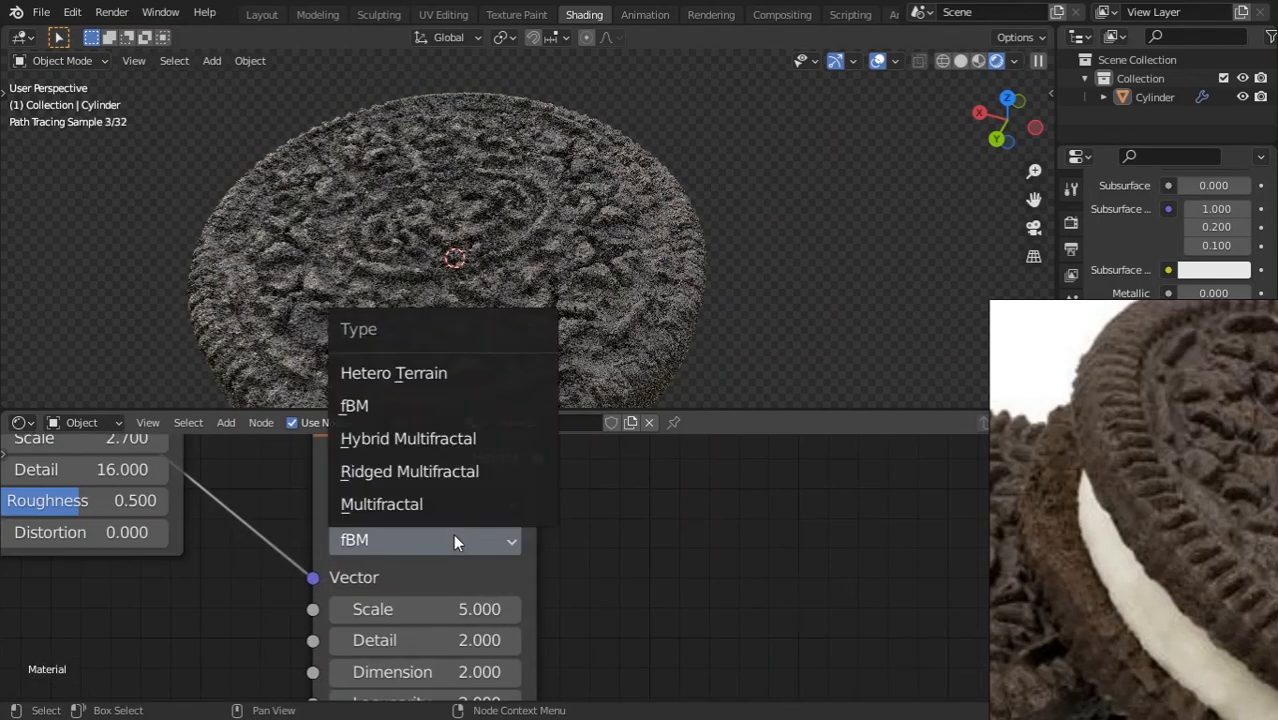
{"action": "left_click", "coordinate": [449, 455]}
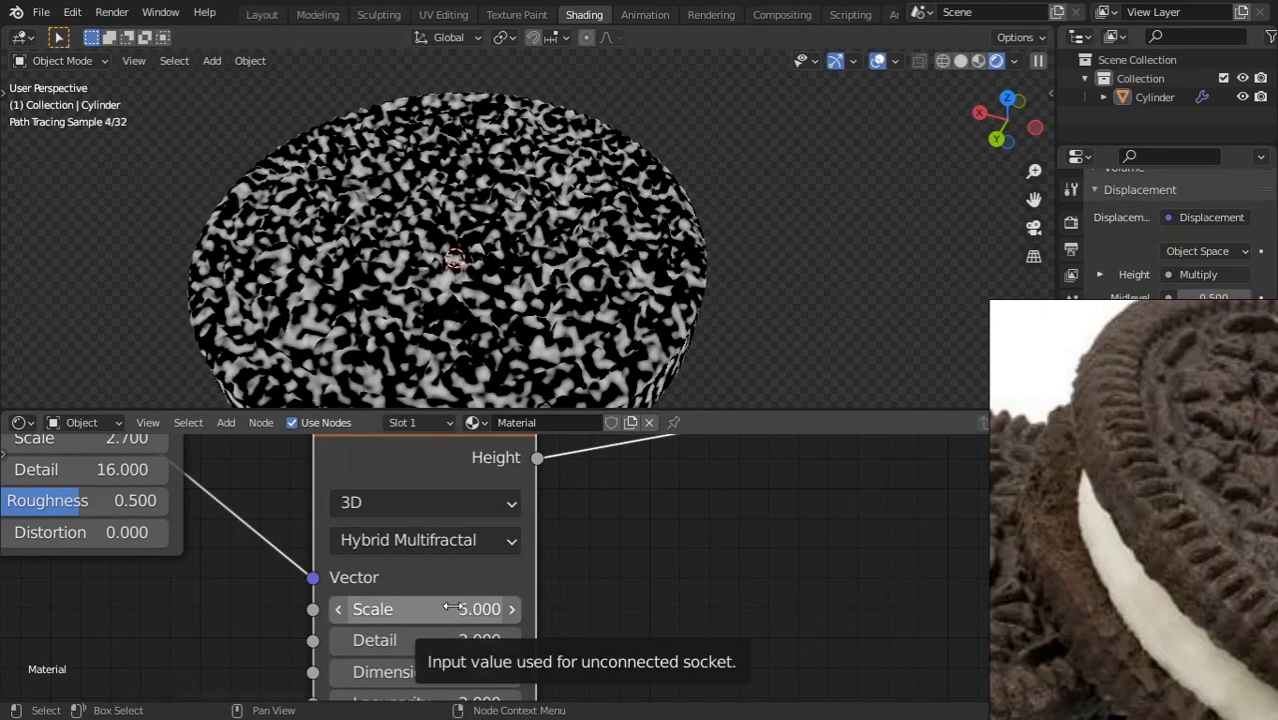
Set the Musgrave Texture's Scale to 4.470.
{"action": "middle_click_drag", "start_coordinate": [520, 624], "coordinate": [543, 527]}
{"action": "scroll", "coordinate": [540, 530], "scroll_direction": "up", "scroll_amount": 3}
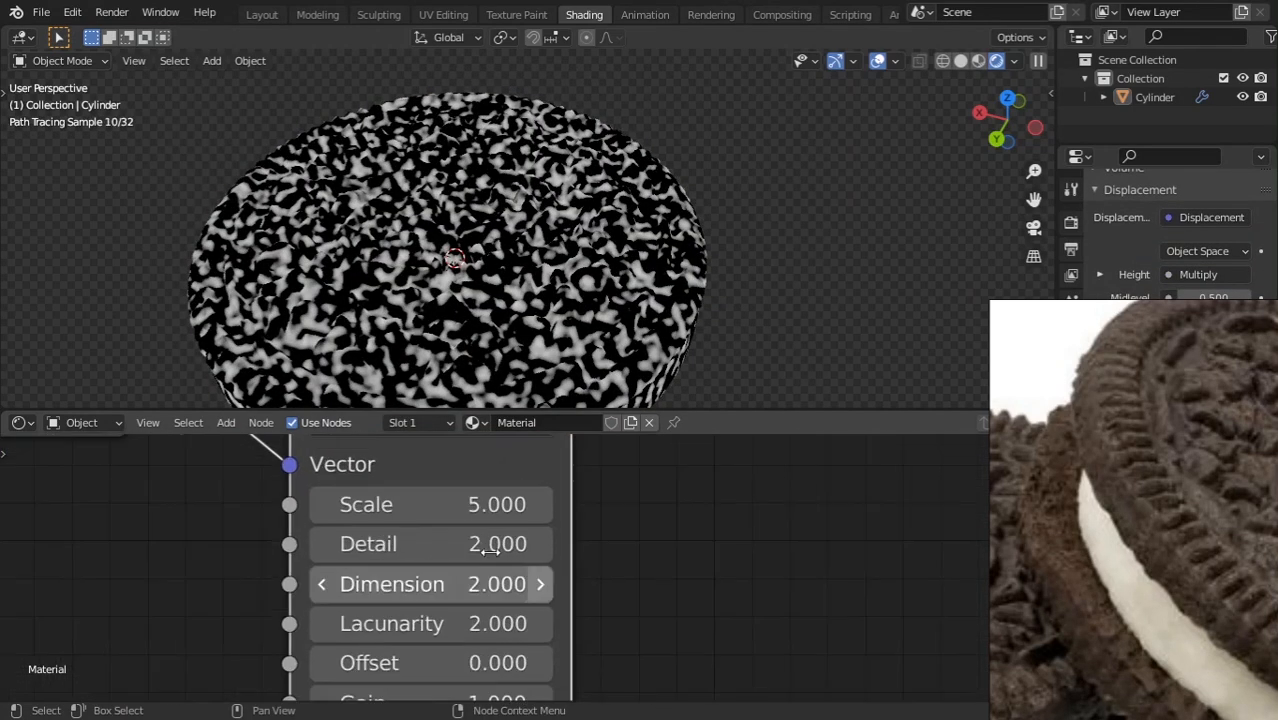
{"action": "left_click_drag", "start_coordinate": [470, 506], "coordinate": [551, 506]}
{"action": "right_click", "coordinate": [431, 504]}
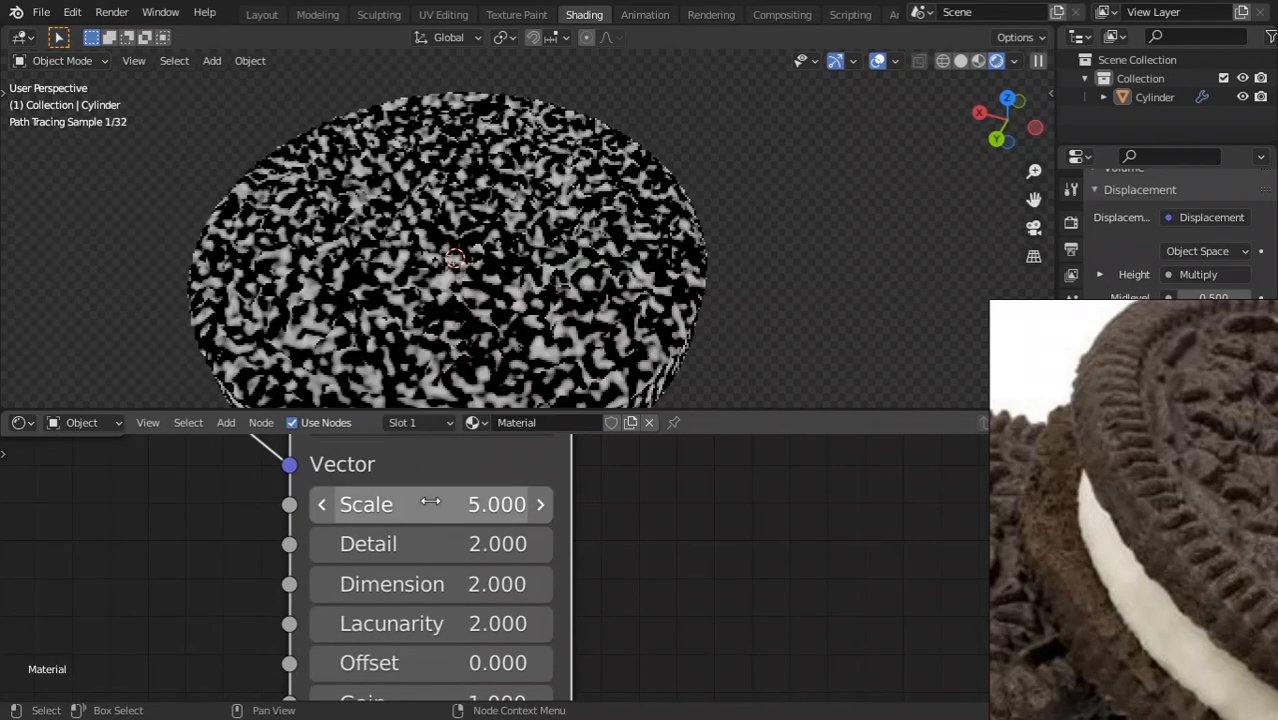
{"action": "left_click_drag", "start_coordinate": [431, 504], "coordinate": [398, 504], "text": "shift"}
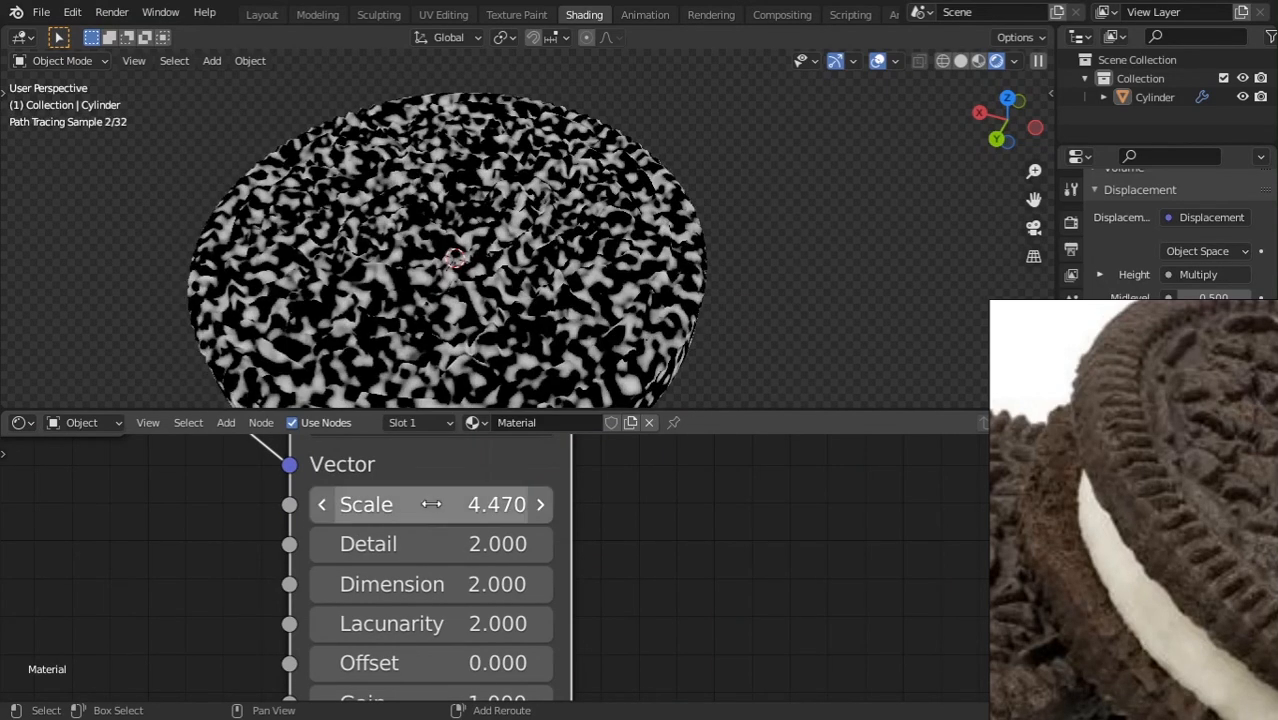
Add a ColorRamp node and insert it on the Musgrave Texture's Height link so that the ramp's Color output is previewed.
{"action": "scroll", "coordinate": [575, 637], "scroll_direction": "down", "scroll_amount": 3}
{"action": "left_click_drag", "start_coordinate": [493, 505], "coordinate": [592, 490]}
{"action": "type", "text": "n"}
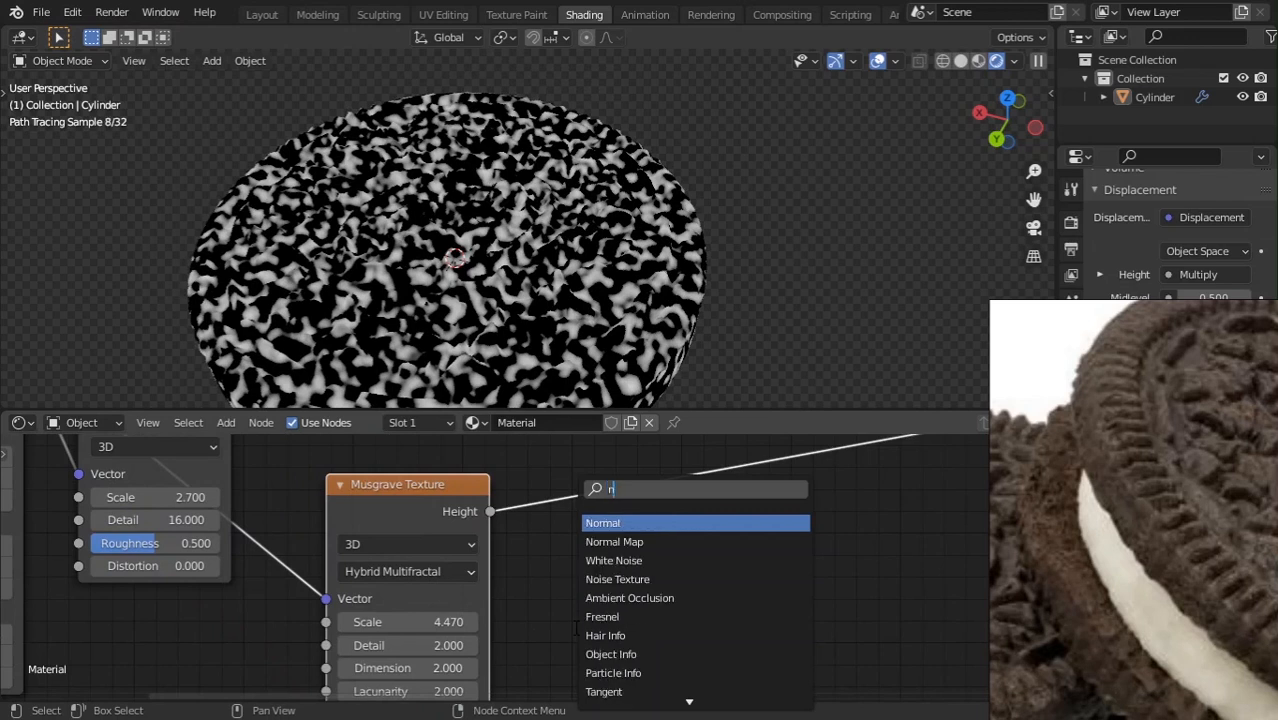
{"action": "type", "text": "o"}
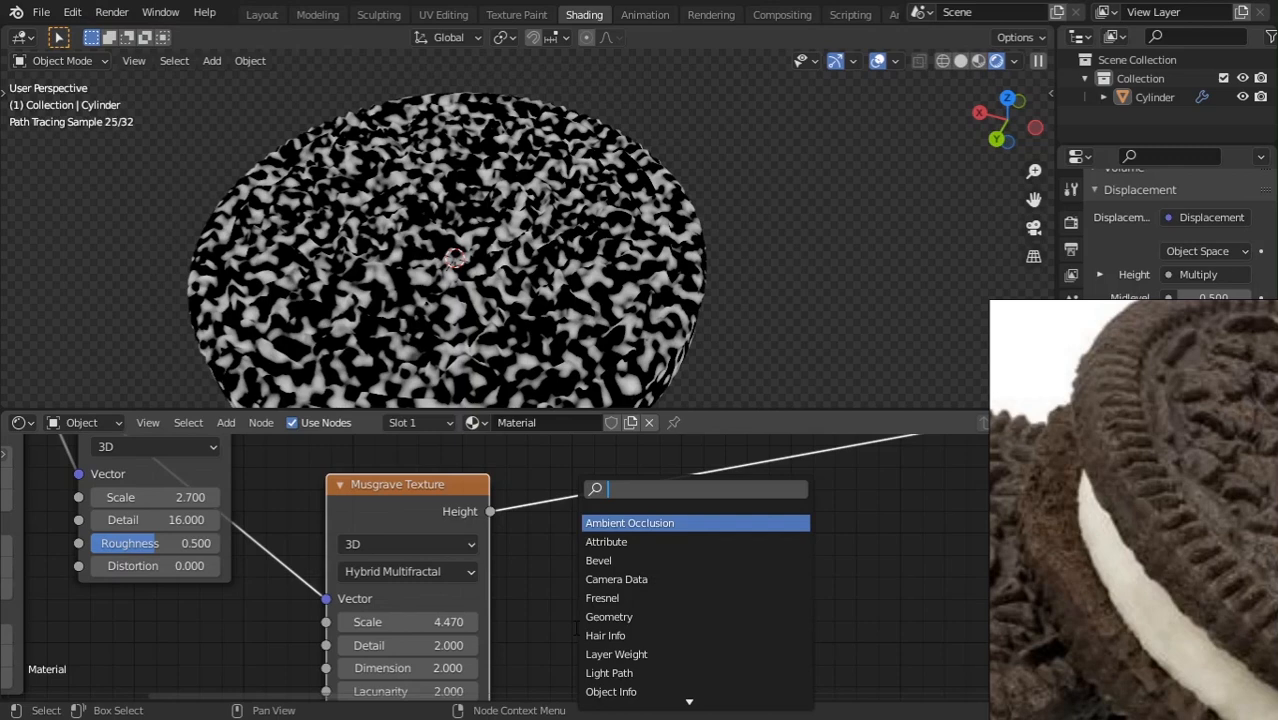
{"action": "type", "text": "color"}
{"action": "key", "text": "Return"}
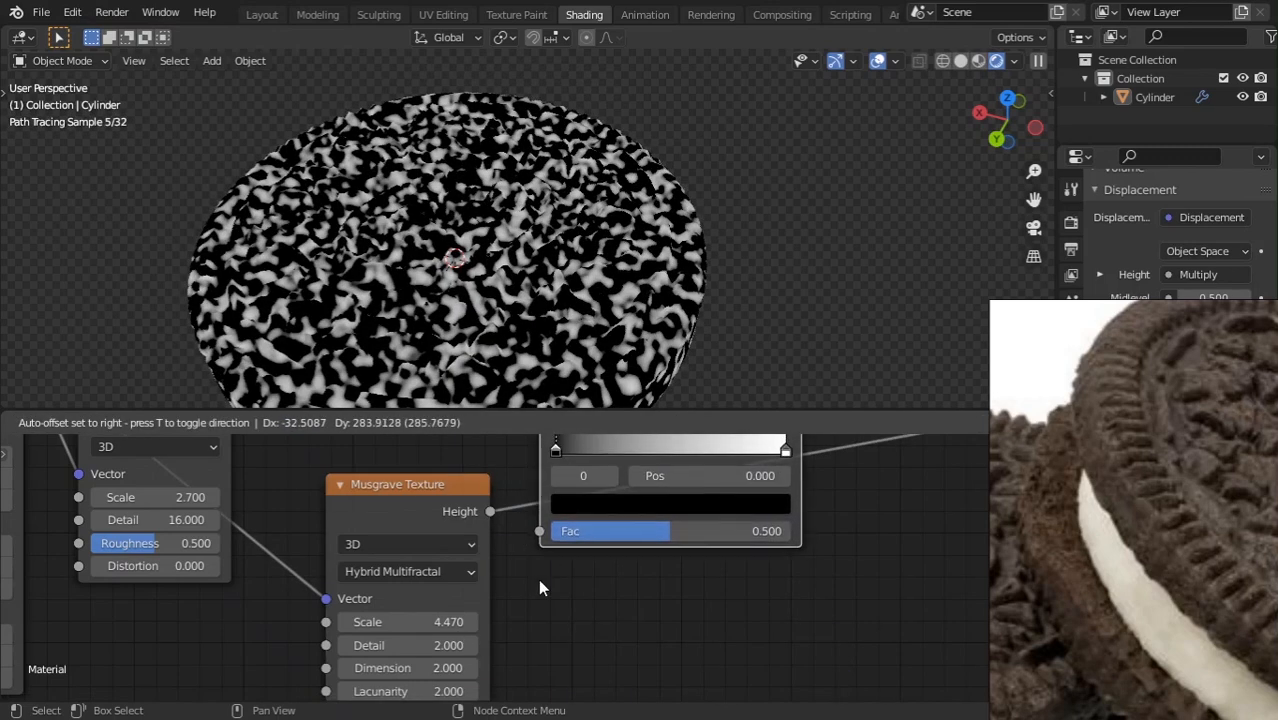
{"action": "left_click", "coordinate": [578, 524]}
{"action": "middle_click_drag", "start_coordinate": [563, 580], "coordinate": [527, 657]}
{"action": "scroll", "coordinate": [573, 558], "scroll_direction": "down", "scroll_amount": 7}
{"action": "key", "text": "ctrl+z"}
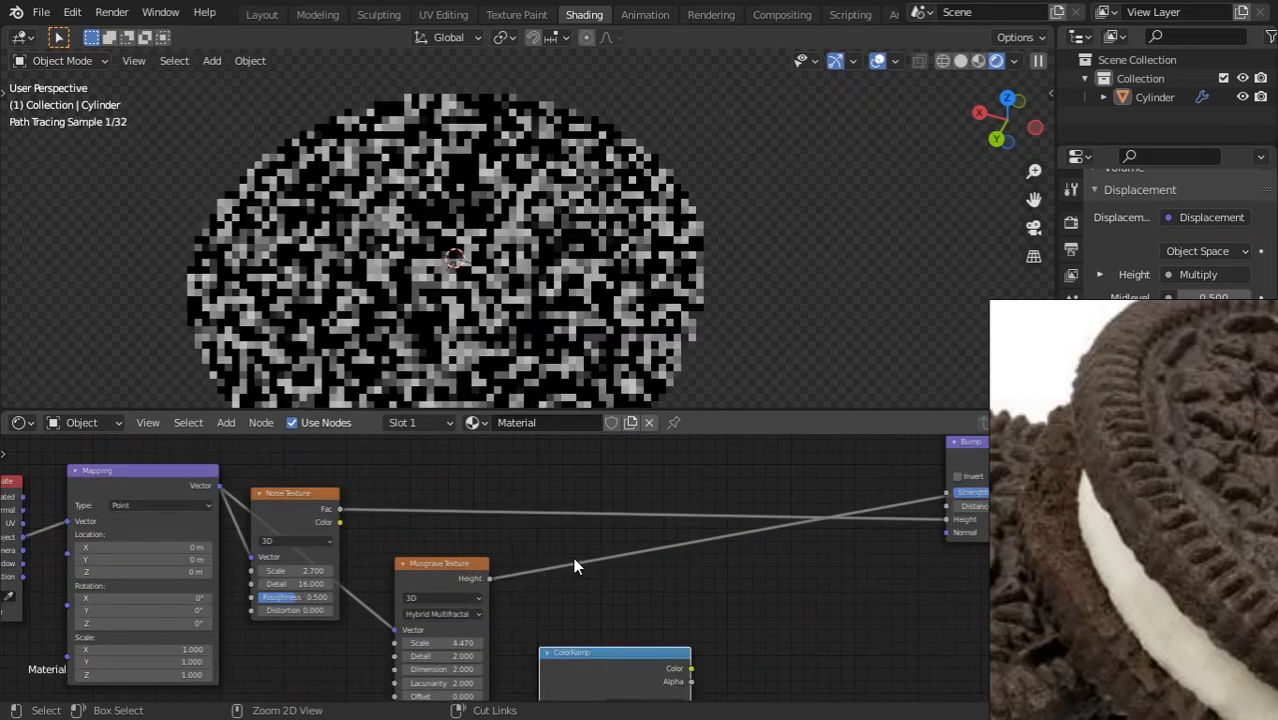
{"action": "left_click_drag", "start_coordinate": [590, 660], "coordinate": [570, 590]}
Increase the ColorRamp's contrast by moving the black and white stops close together, with the white stop at 0.282.
{"action": "scroll", "coordinate": [584, 570], "scroll_direction": "up", "scroll_amount": 3}
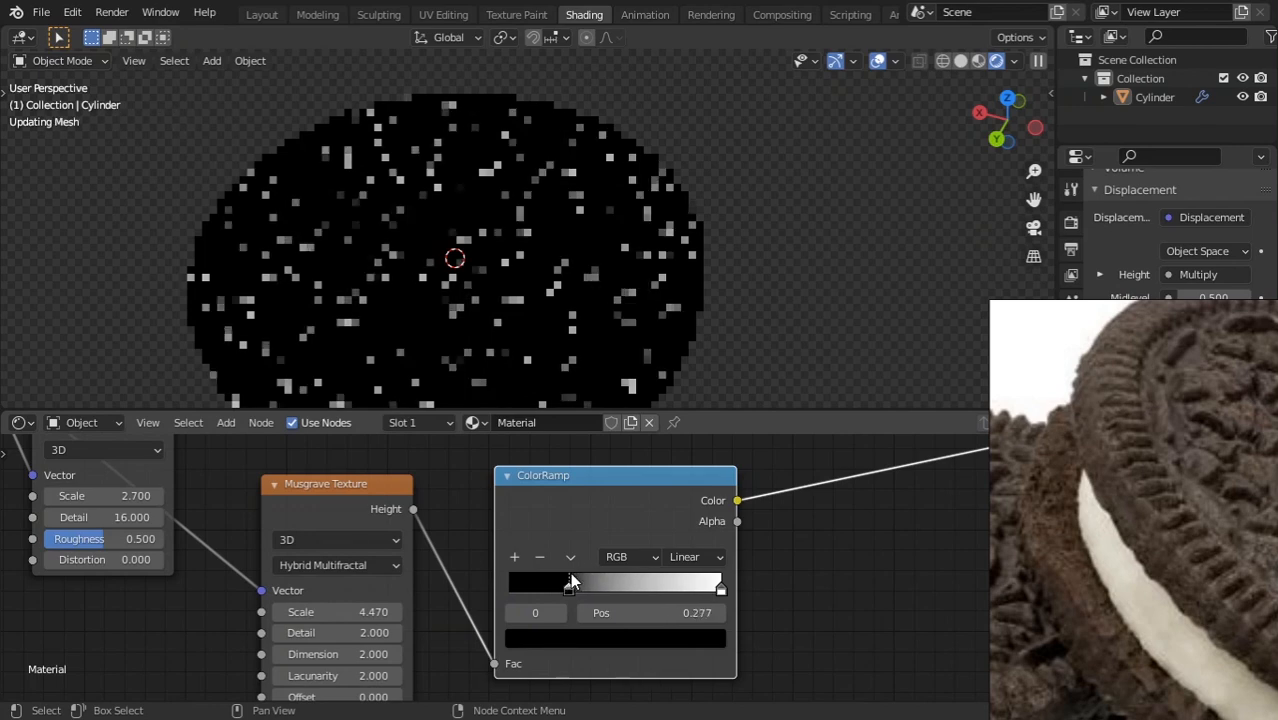
{"action": "left_click", "coordinate": [683, 590]}
{"action": "left_click_drag", "start_coordinate": [683, 590], "coordinate": [570, 588]}
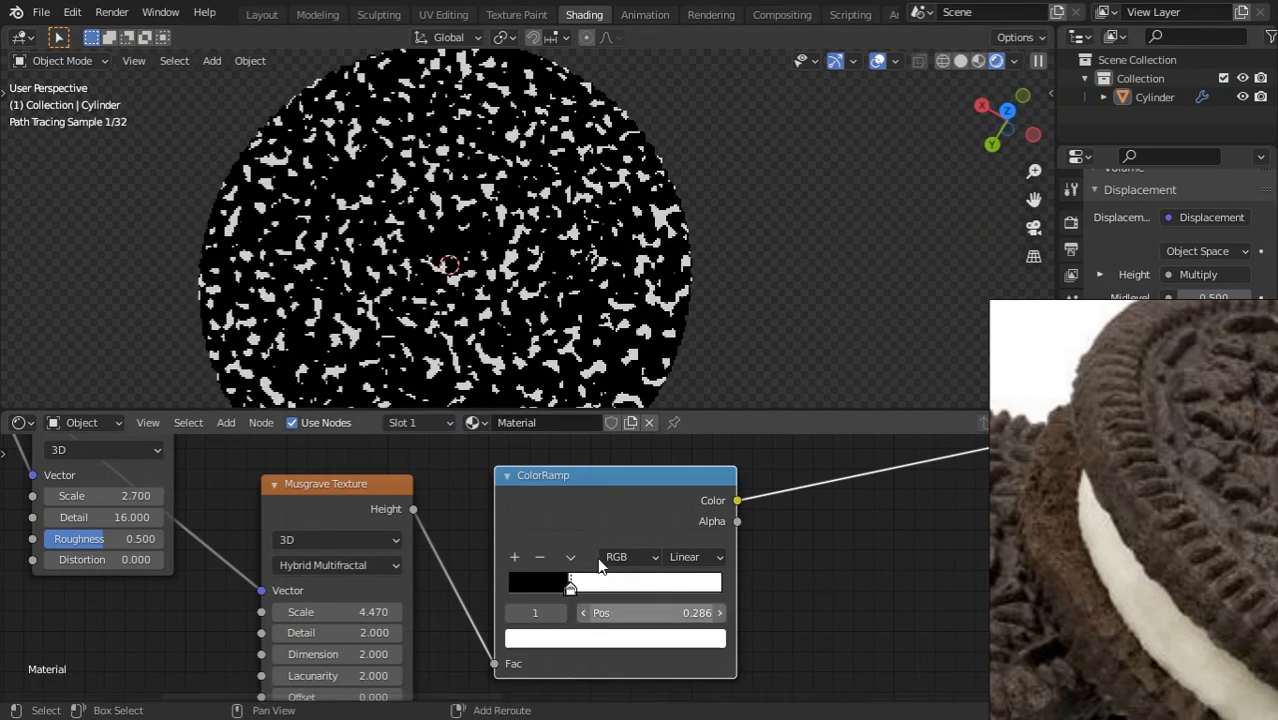
{"action": "scroll", "coordinate": [598, 577], "scroll_direction": "up", "scroll_amount": 1}
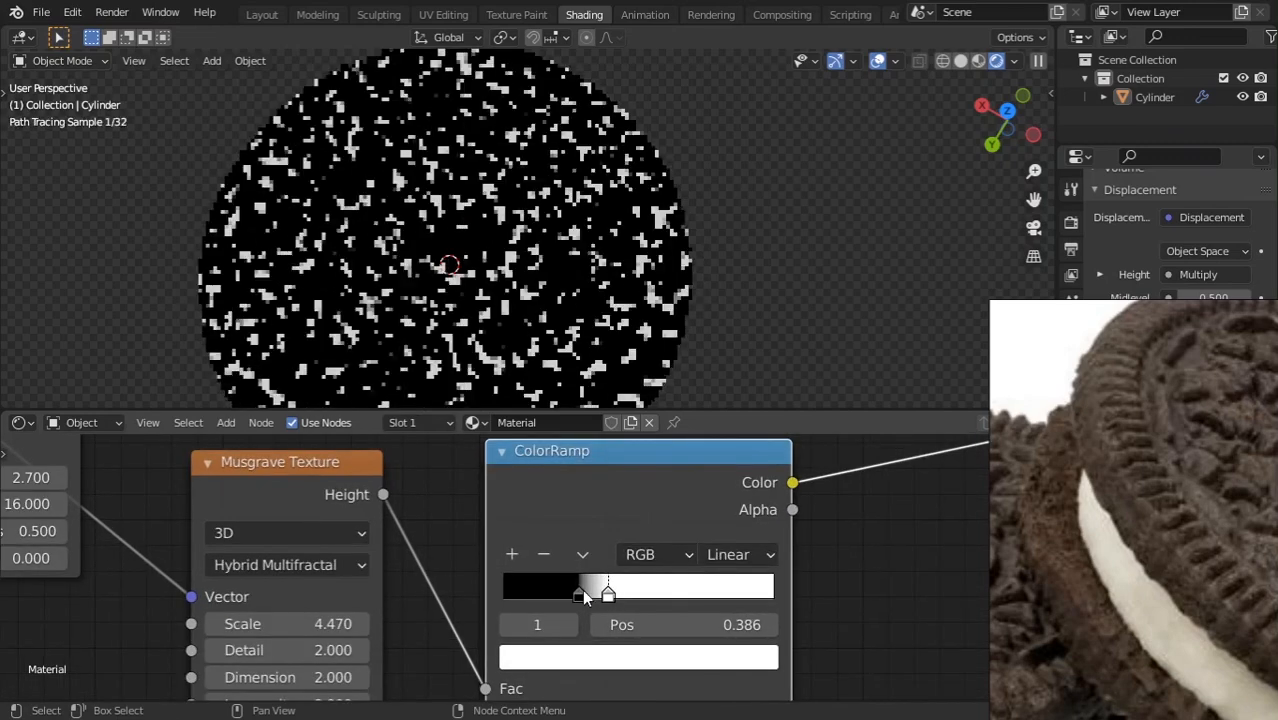
{"action": "mouse_move", "coordinate": [585, 596]}
{"action": "left_mouse_down"}
{"action": "mouse_move", "coordinate": [538, 595]}
{"action": "mouse_move", "coordinate": [579, 596]}
{"action": "left_mouse_up"}
Set the Musgrave Texture's Lacunarity to 34.000 and switch the viewport to Material Preview shading.
{"action": "middle_click_drag", "start_coordinate": [371, 559], "coordinate": [411, 454]}
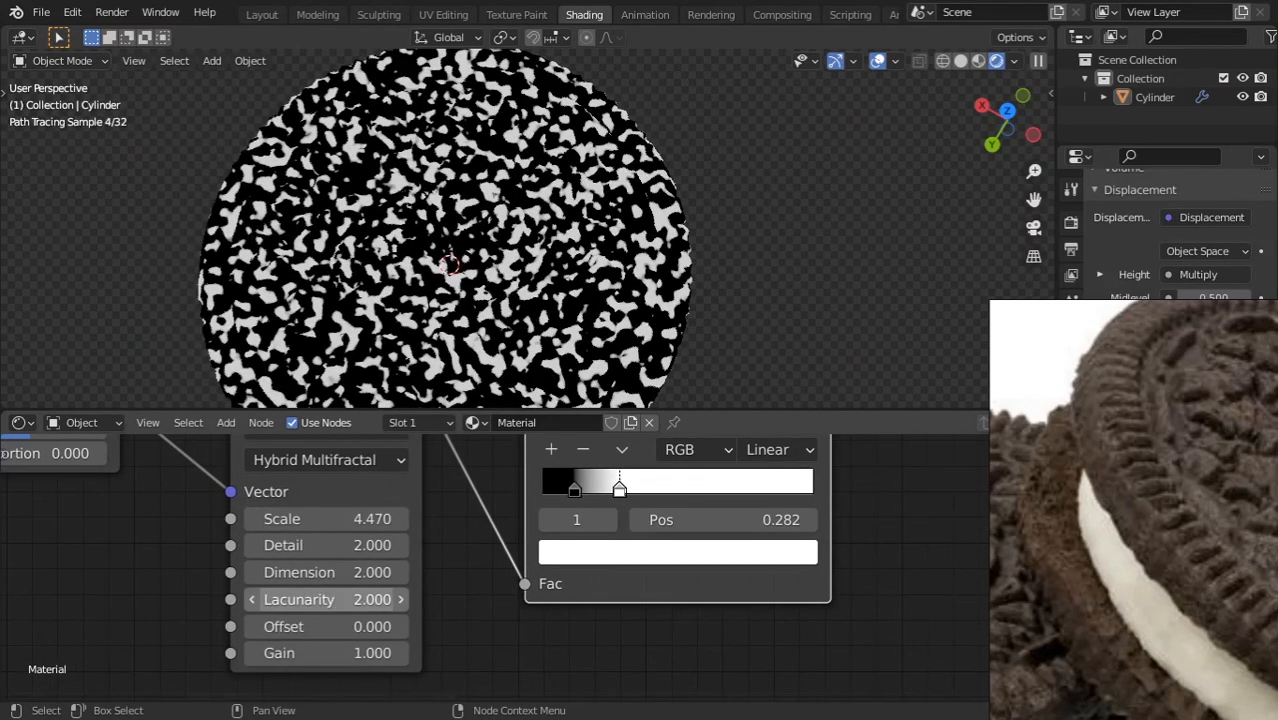
{"action": "left_click_drag", "start_coordinate": [328, 600], "coordinate": [520, 600]}
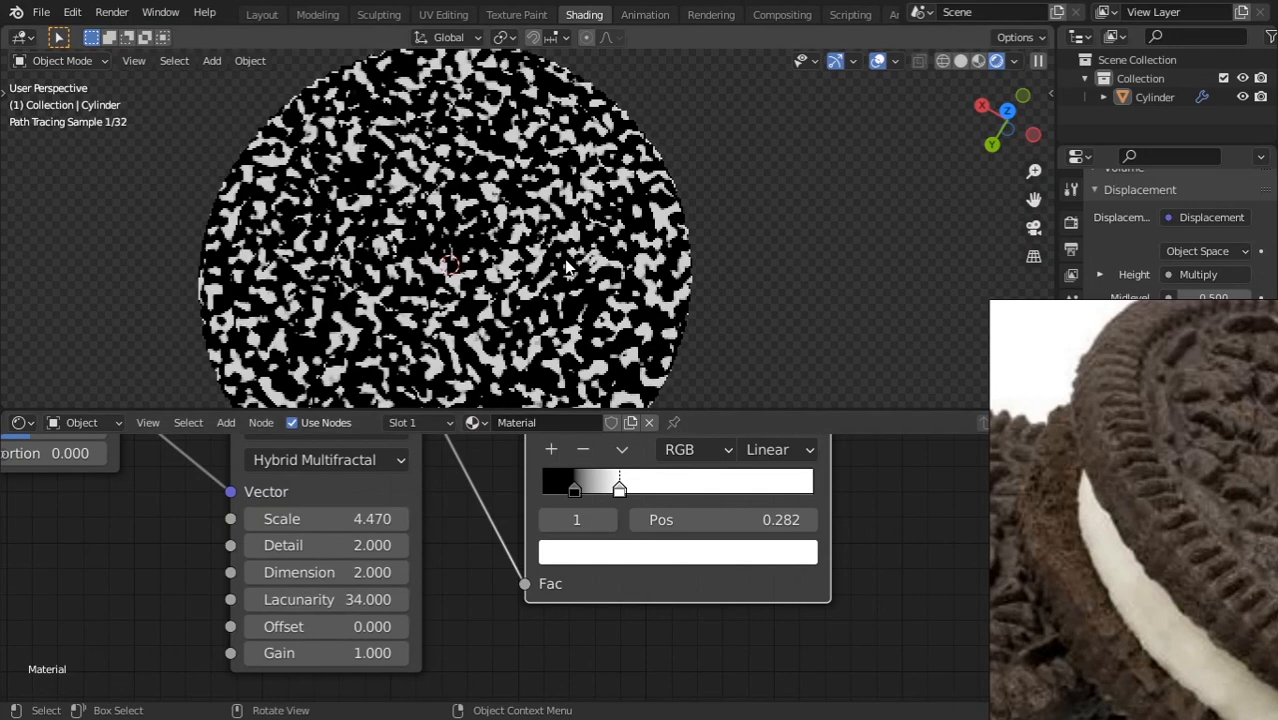
{"action": "left_click", "coordinate": [977, 62]}
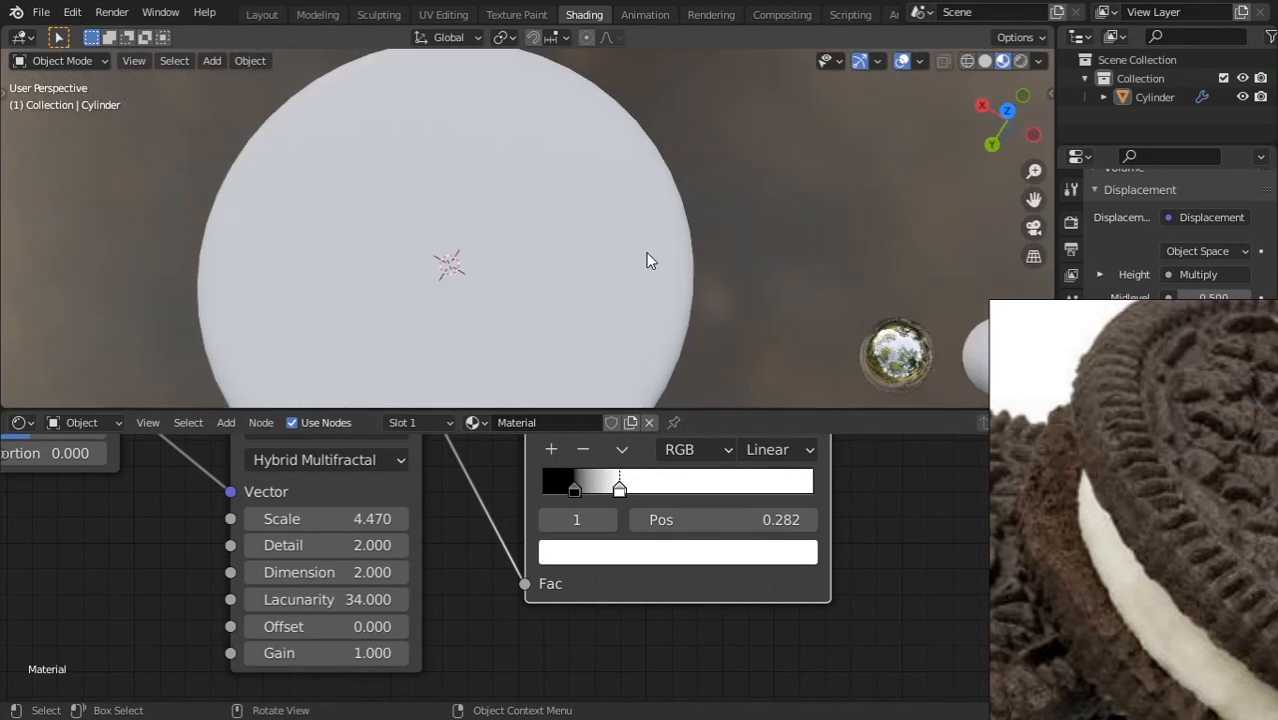
{"action": "scroll", "coordinate": [530, 240], "scroll_direction": "down", "scroll_amount": 5}
{"action": "scroll", "coordinate": [528, 240], "scroll_direction": "up", "scroll_amount": 5}
{"action": "middle_click_drag", "start_coordinate": [528, 242], "coordinate": [553, 205]}
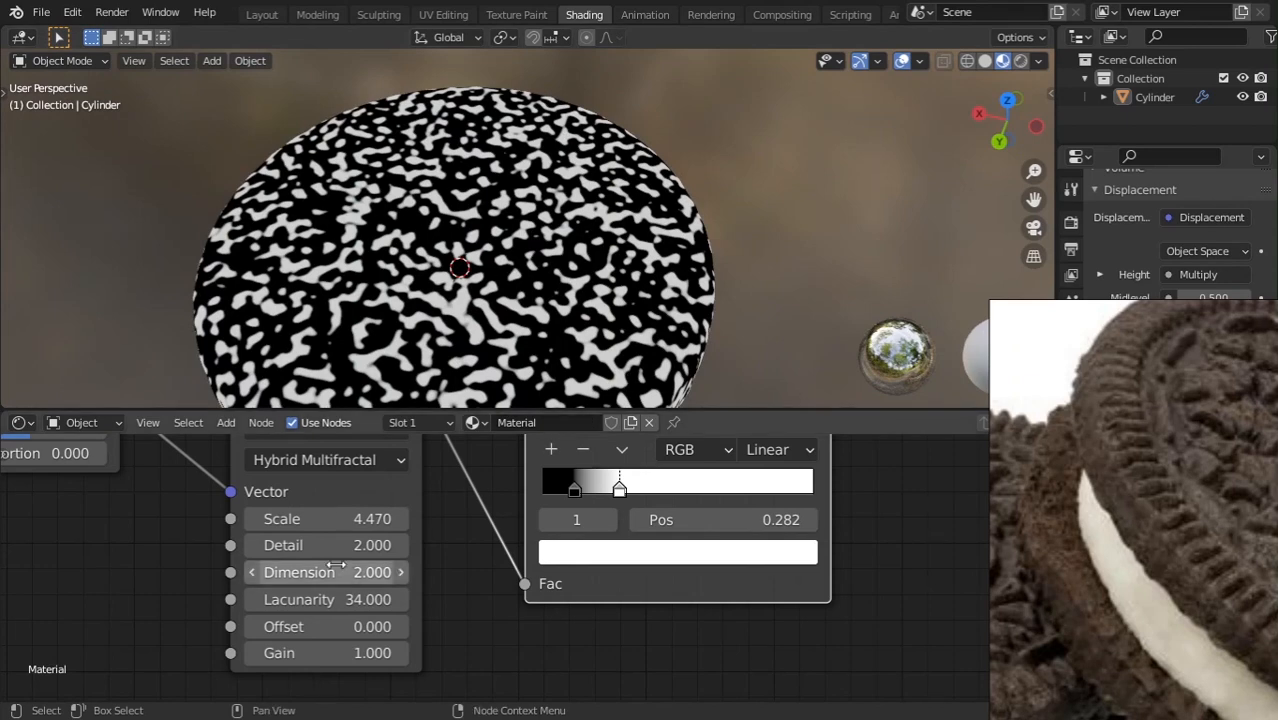
Change the Musgrave Texture's type to Ridged Multifractal and set its Lacunarity to 0.400.
{"action": "left_click_drag", "start_coordinate": [338, 625], "coordinate": [410, 626]}
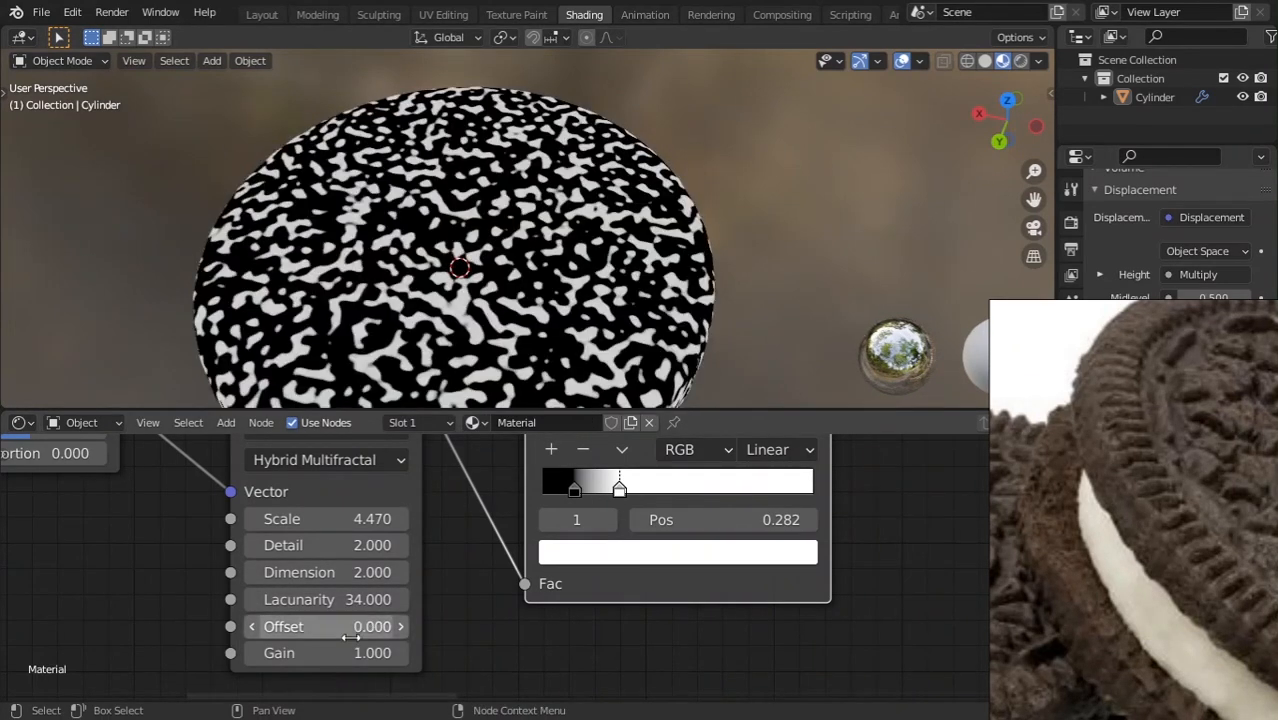
{"action": "left_click", "coordinate": [318, 459]}
{"action": "left_click", "coordinate": [322, 518]}
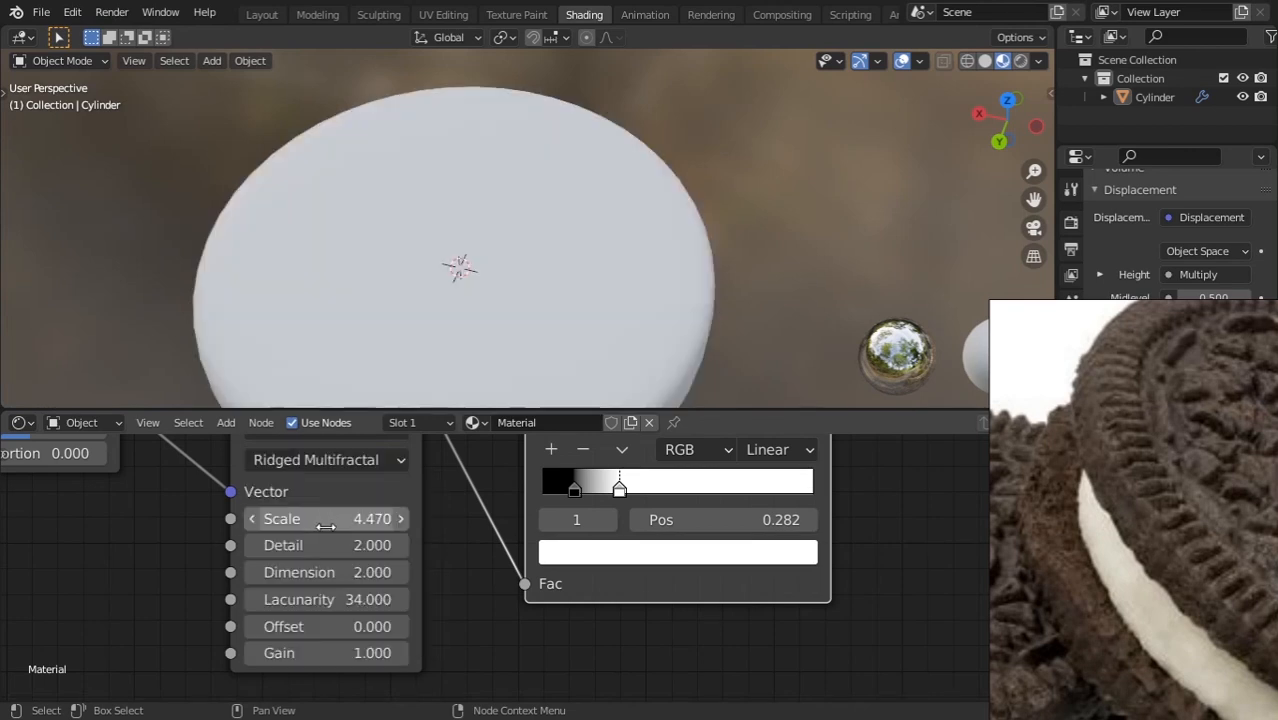
{"action": "left_click_drag", "start_coordinate": [380, 599], "coordinate": [408, 602]}
Set the Musgrave Texture's Detail to 15.130, Dimension to 5.430 and Gain to 26.000, and return the ColorRamp stops to 0.000 and 1.000.
{"action": "scroll", "coordinate": [484, 620], "scroll_direction": "down", "scroll_amount": 3}
{"action": "middle_click_drag", "start_coordinate": [418, 649], "coordinate": [453, 591]}
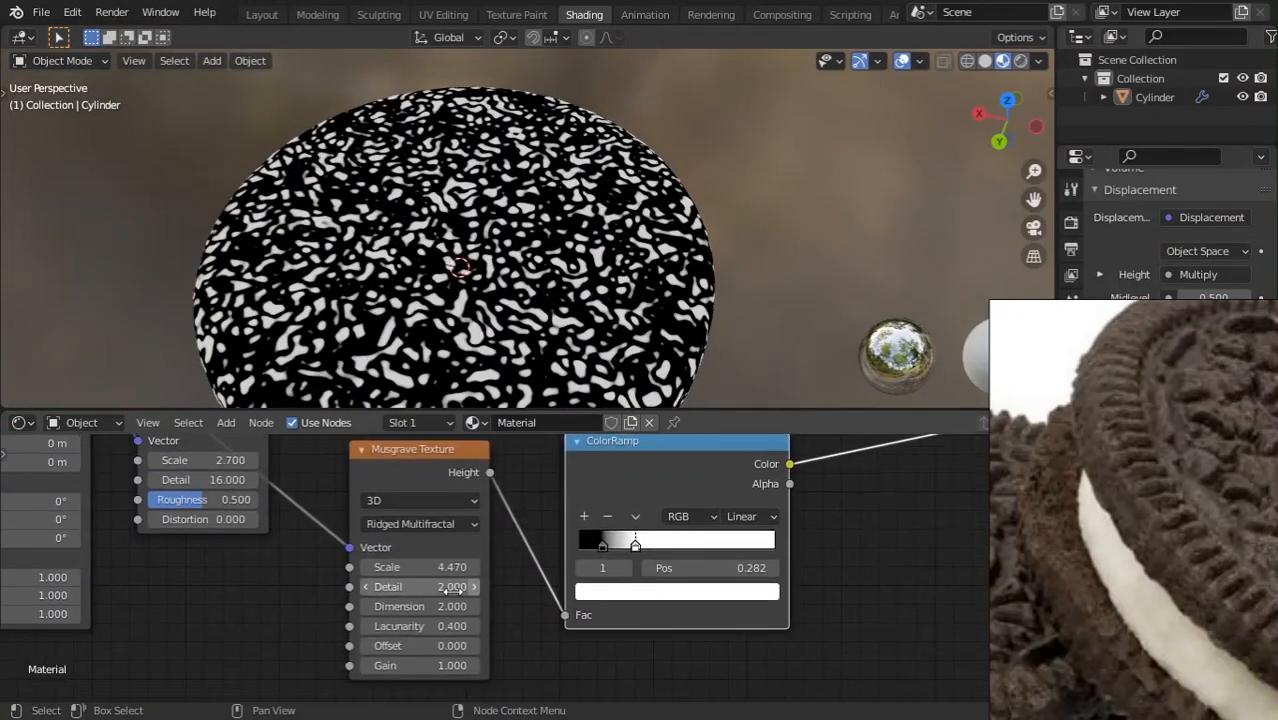
{"action": "mouse_move", "coordinate": [453, 587]}
{"action": "left_mouse_down"}
{"action": "mouse_move", "coordinate": [500, 587]}
{"action": "mouse_move", "coordinate": [440, 614]}
{"action": "mouse_move", "coordinate": [492, 606]}
{"action": "mouse_move", "coordinate": [440, 606]}
{"action": "left_mouse_up"}
{"action": "left_click_drag", "start_coordinate": [430, 665], "coordinate": [480, 665]}
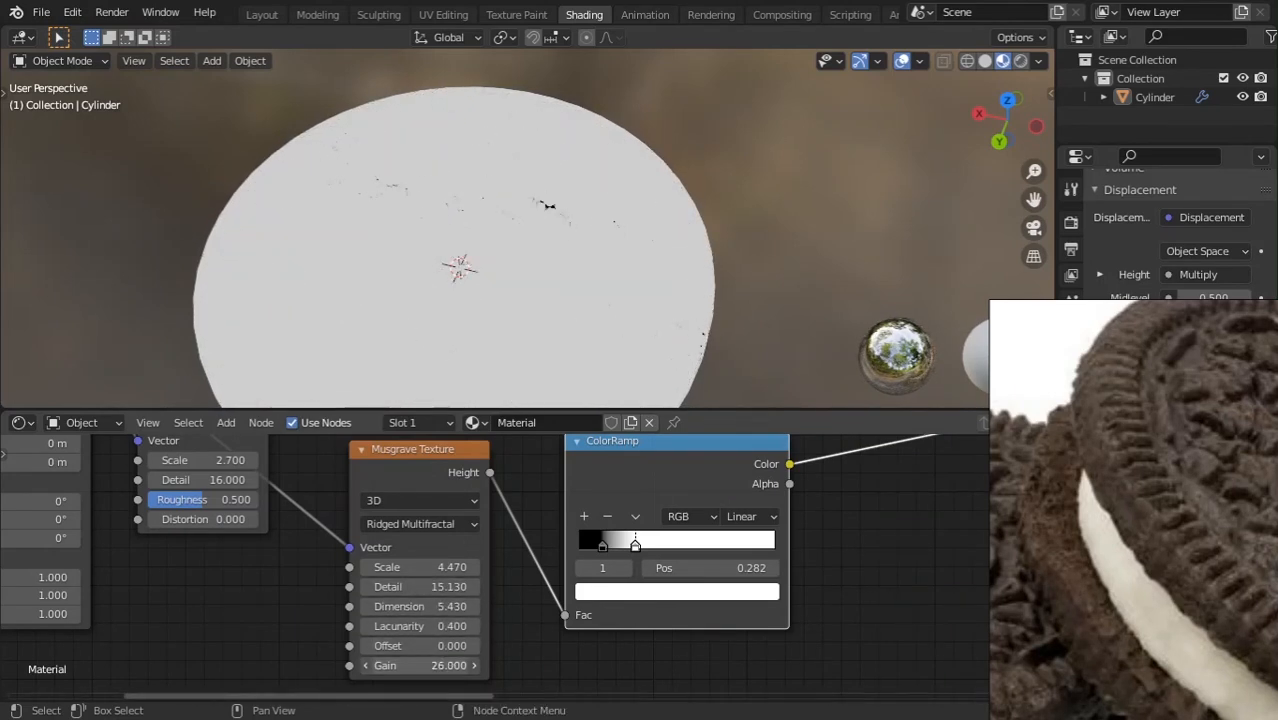
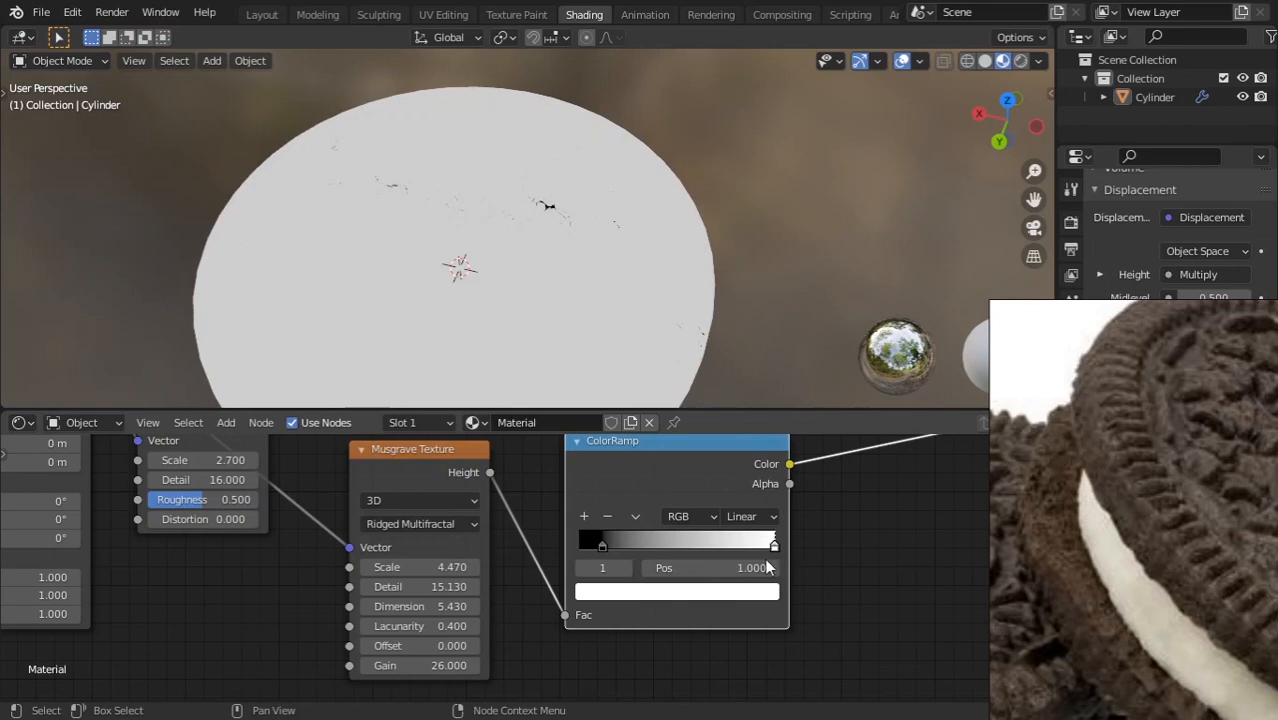
{"action": "left_click_drag", "start_coordinate": [571, 543], "coordinate": [542, 547]}
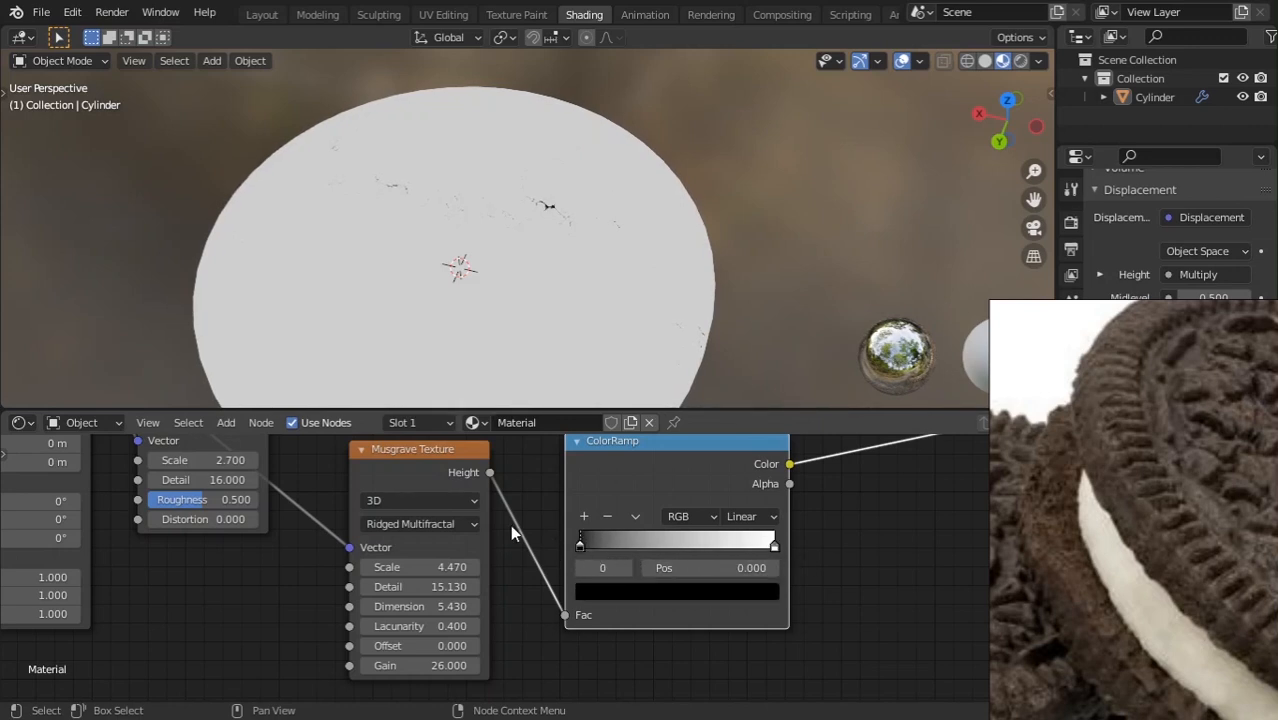
Try an Offset of 1.620 on the Musgrave Texture, undo it, and try a Detail of 4.200.
{"action": "scroll", "coordinate": [428, 566], "scroll_direction": "up", "scroll_amount": 2}
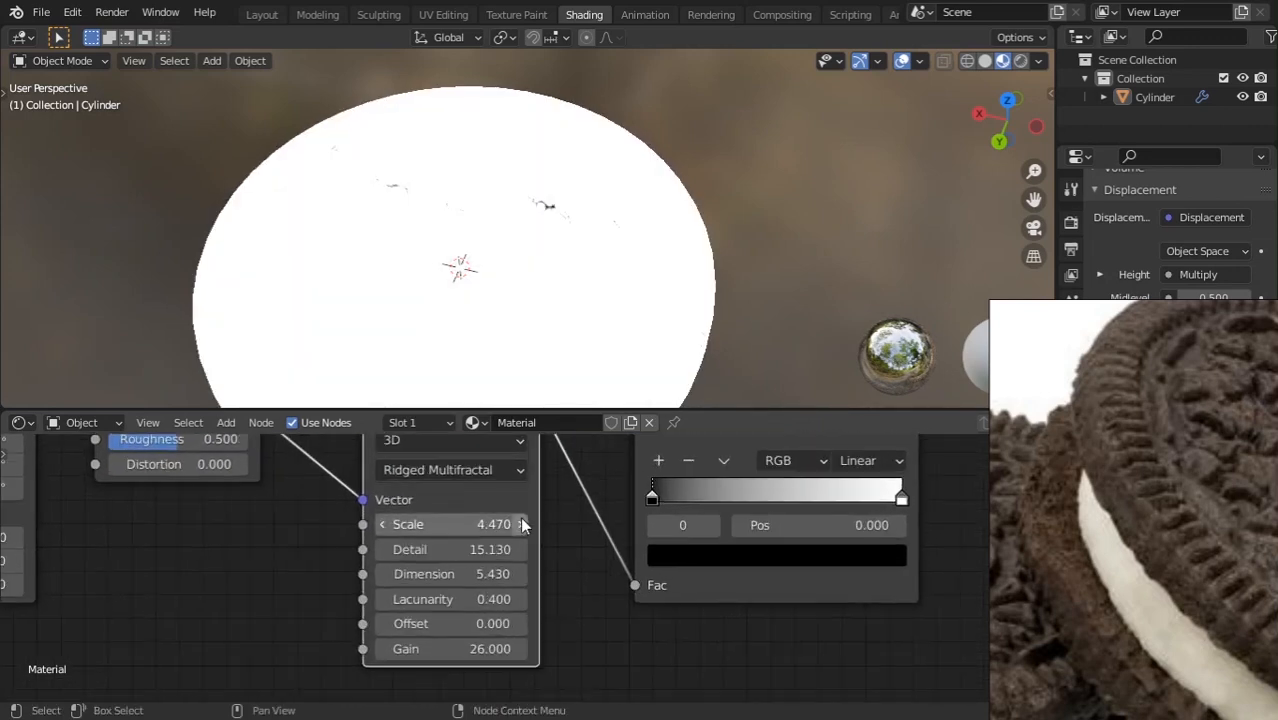
{"action": "left_click_drag", "start_coordinate": [470, 623], "coordinate": [530, 623]}
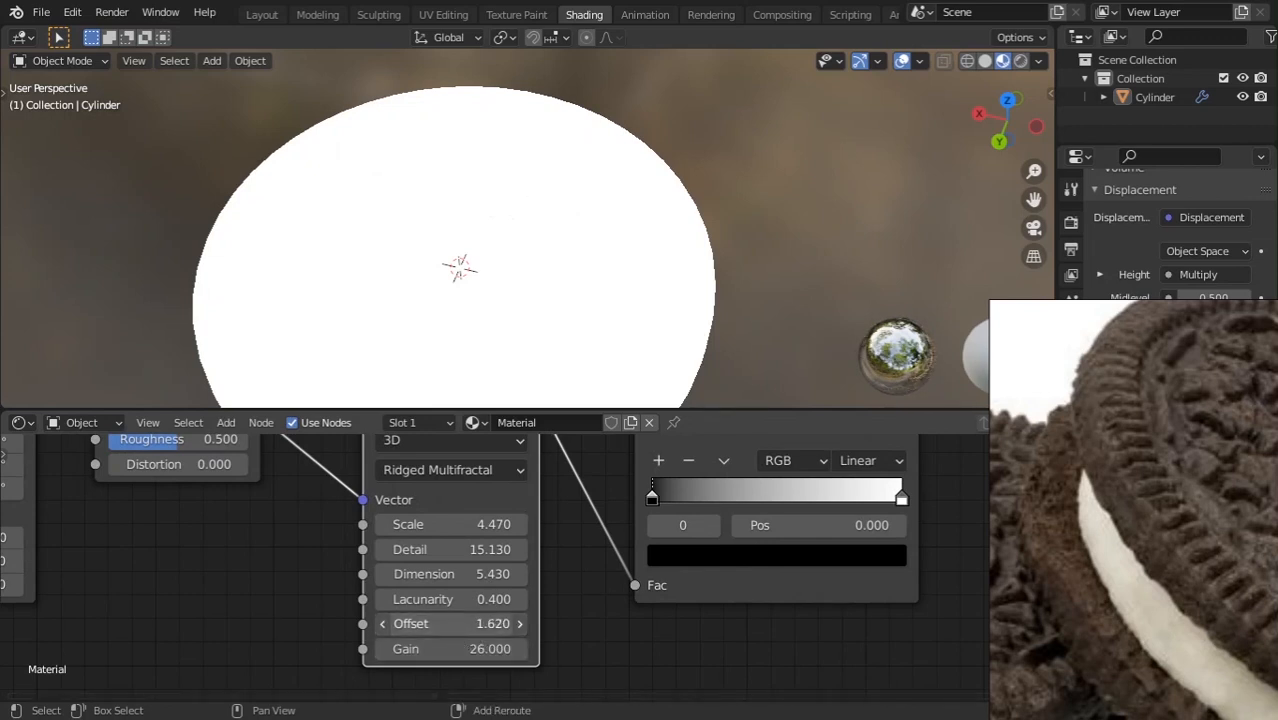
{"action": "key", "text": "ctrl+z"}
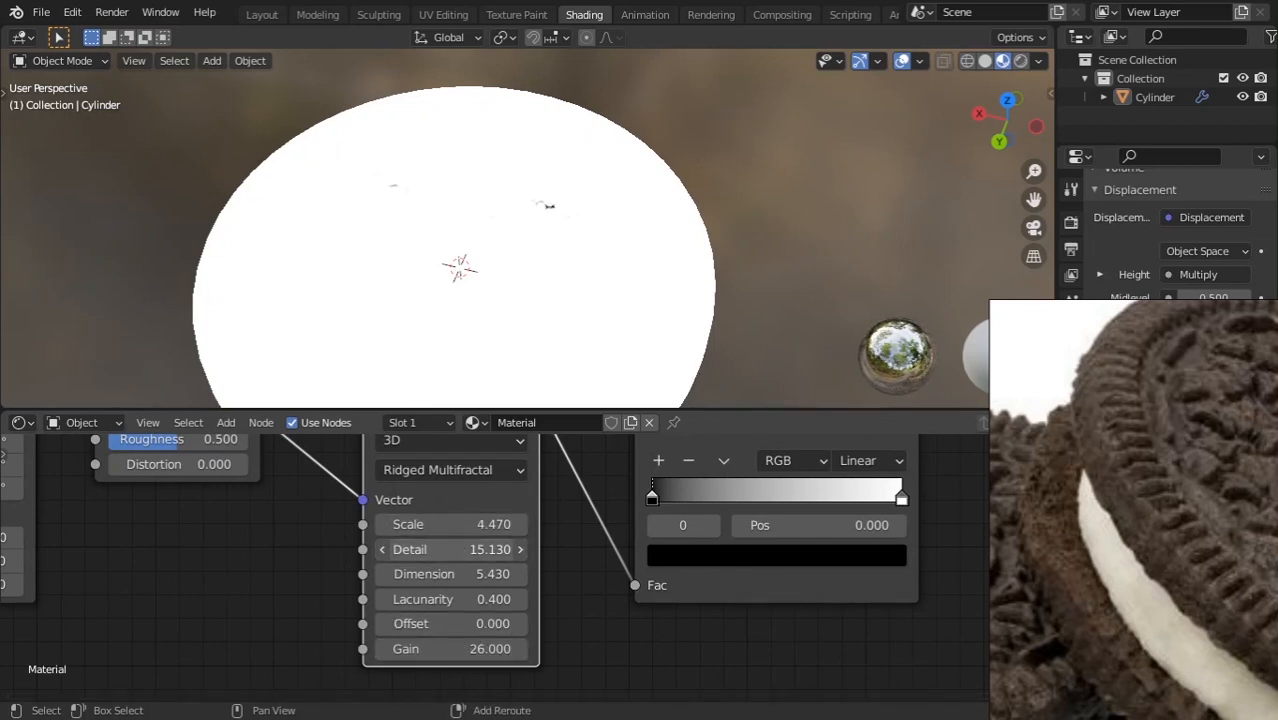
{"action": "left_click_drag", "start_coordinate": [462, 547], "coordinate": [400, 547]}
{"action": "key", "text": "ctrl+z"}
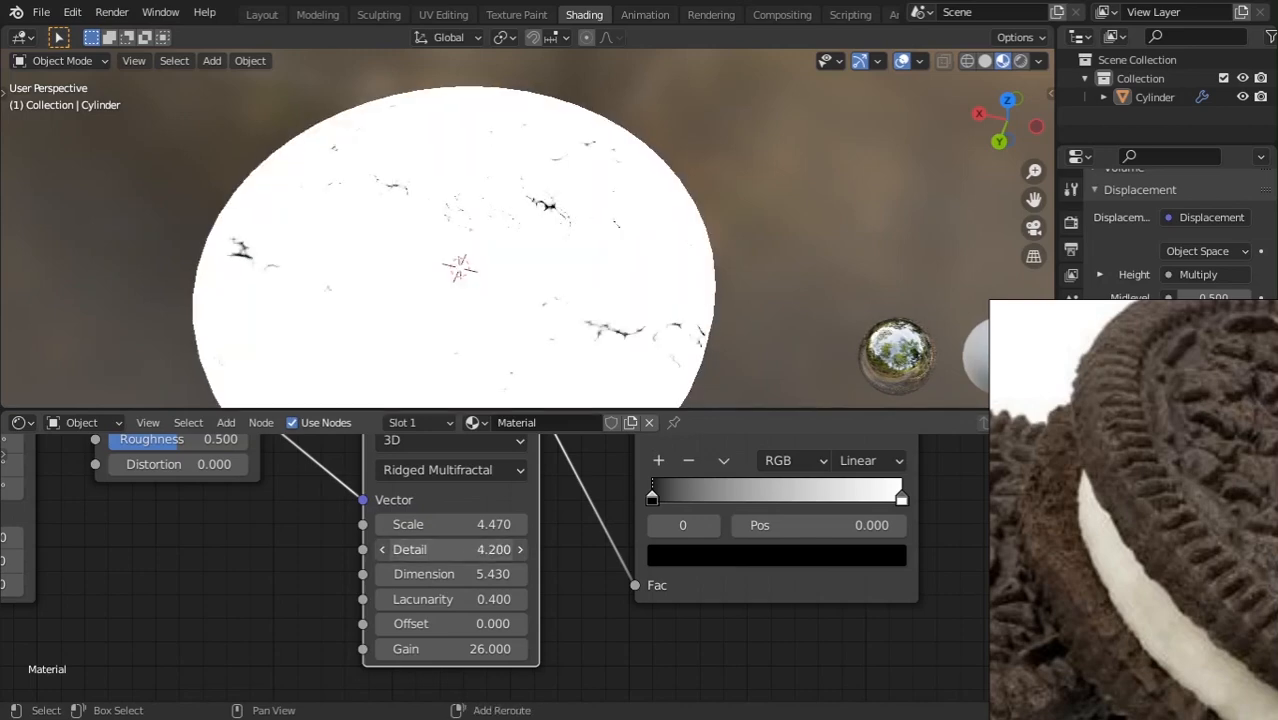
Preview the Musgrave Texture directly and set its Detail to 16.000, Dimension to 2.130 and Lacunarity to 0.450.
{"action": "left_click_drag", "start_coordinate": [460, 549], "coordinate": [478, 573]}
{"action": "mouse_move", "coordinate": [460, 598]}
{"action": "left_mouse_down"}
{"action": "mouse_move", "coordinate": [448, 598]}
{"action": "mouse_move", "coordinate": [471, 633]}
{"action": "left_mouse_up"}
{"action": "scroll", "coordinate": [697, 563], "scroll_direction": "down", "scroll_amount": 3}
{"action": "middle_click_drag", "start_coordinate": [725, 551], "coordinate": [659, 598]}
{"action": "left_click", "coordinate": [672, 502], "text": "ctrl+shift"}
{"action": "left_click_drag", "start_coordinate": [434, 598], "coordinate": [462, 598]}
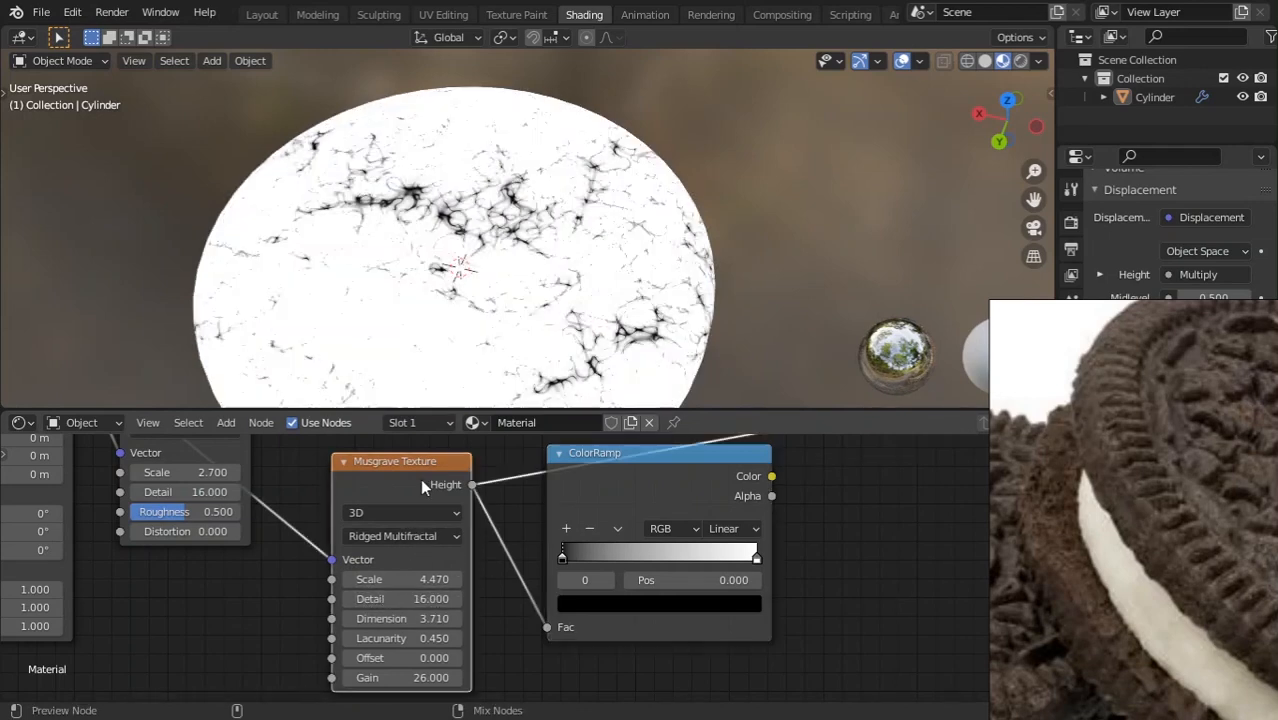
{"action": "middle_click_drag", "start_coordinate": [426, 606], "coordinate": [472, 546]}
{"action": "left_click_drag", "start_coordinate": [477, 552], "coordinate": [459, 582], "text": "shift"}
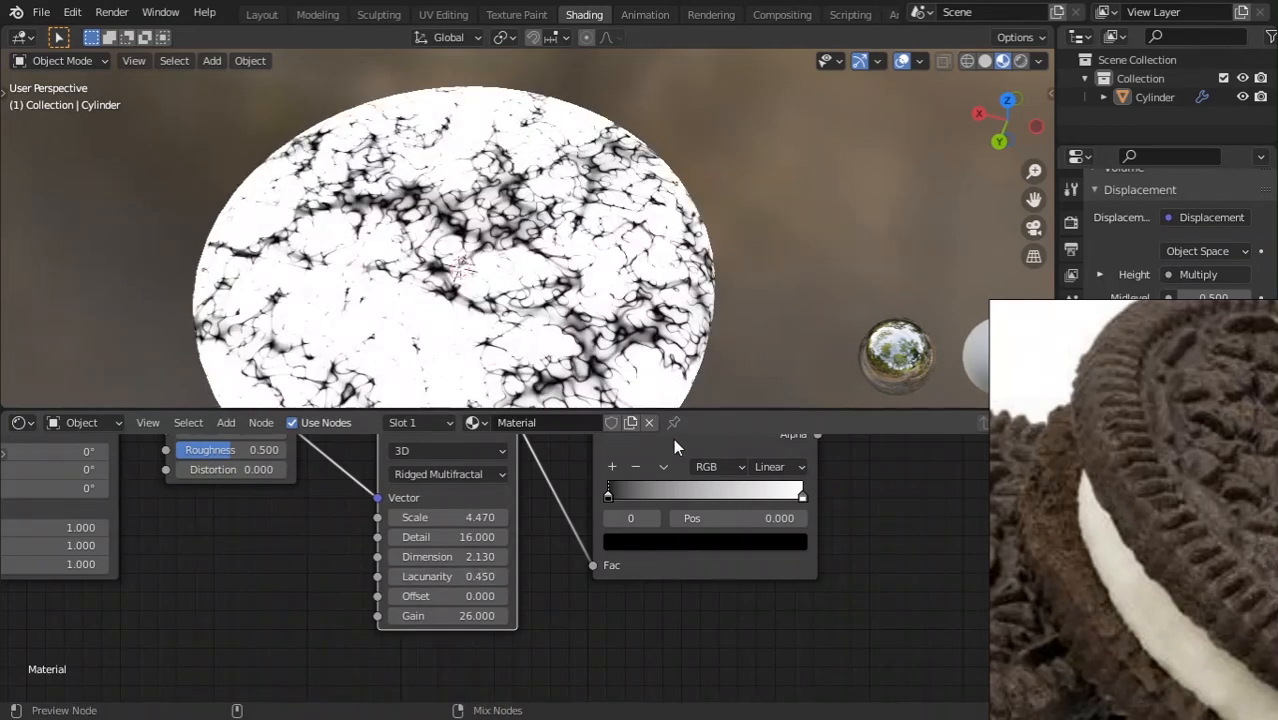
Preview the ColorRamp's output, move its white stop inward and set the black stop to 0.459.
{"action": "scroll", "coordinate": [713, 538], "scroll_direction": "down", "scroll_amount": 2}
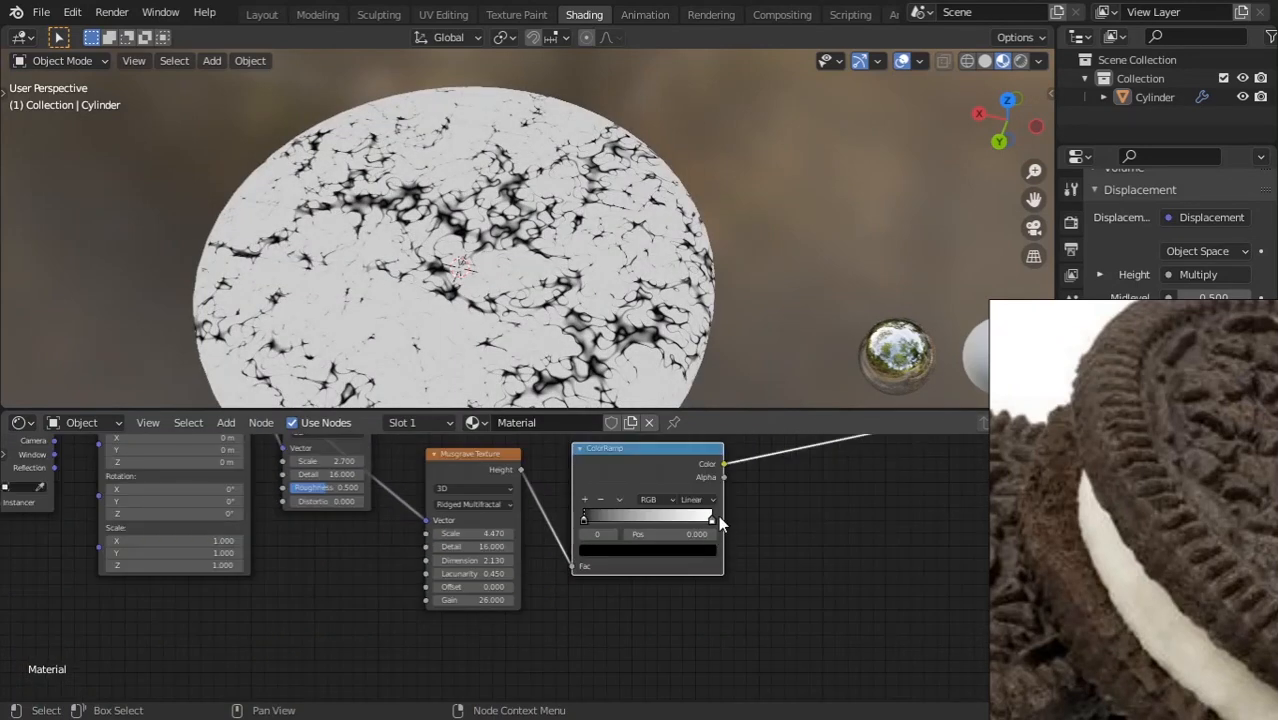
{"action": "left_click_drag", "start_coordinate": [712, 518], "coordinate": [647, 514]}
{"action": "left_click", "coordinate": [688, 519]}
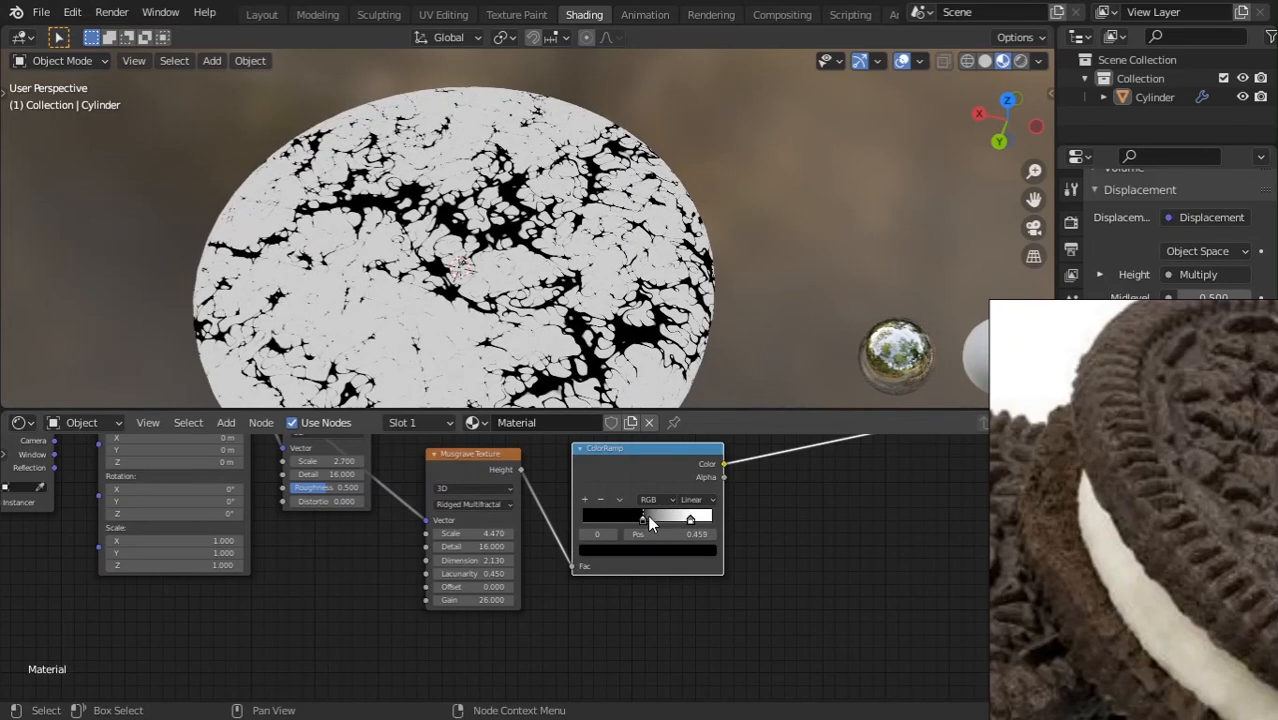
Set the Musgrave Texture's Lacunarity to 0.640 and Gain to 45.300, and the ColorRamp's black stop to 0.473.
{"action": "scroll", "coordinate": [511, 300], "scroll_direction": "up", "scroll_amount": 3}
{"action": "scroll", "coordinate": [655, 460], "scroll_direction": "up", "scroll_amount": 2}
{"action": "left_click_drag", "start_coordinate": [412, 598], "coordinate": [446, 652]}
{"action": "right_click", "coordinate": [415, 598]}
{"action": "scroll", "coordinate": [498, 280], "scroll_direction": "down", "scroll_amount": 6}
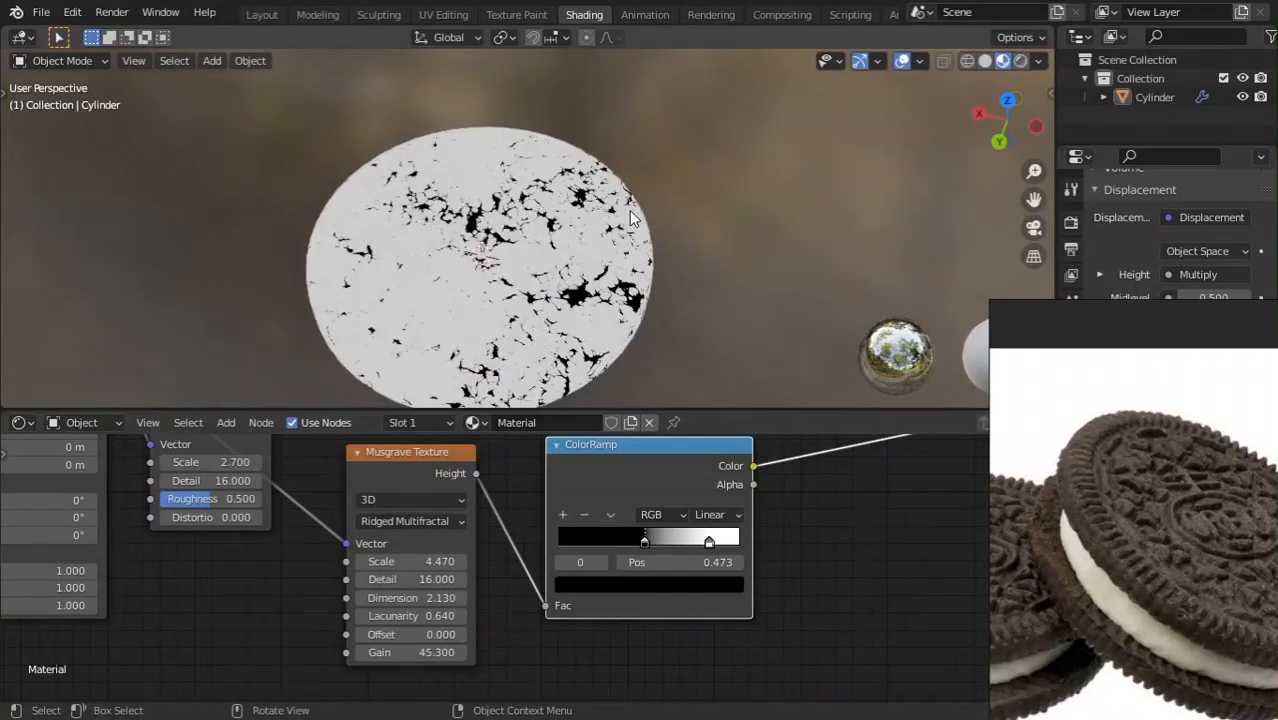
Set the Musgrave Texture's Scale to 3.270, Gain to 27.740 and Dimension to 2.320.
{"action": "middle_click_drag", "start_coordinate": [499, 283], "coordinate": [559, 337]}
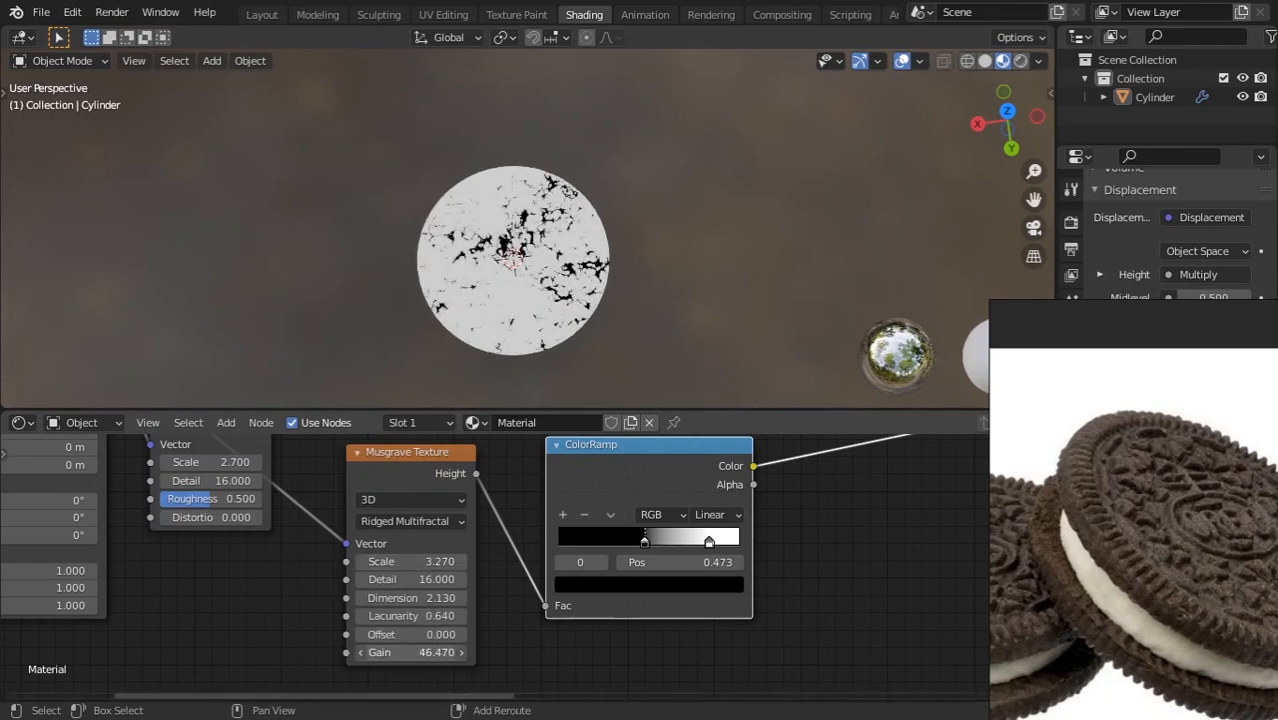
{"action": "mouse_move", "coordinate": [437, 652]}
{"action": "left_mouse_down"}
{"action": "mouse_move", "coordinate": [400, 652]}
{"action": "mouse_move", "coordinate": [424, 661]}
{"action": "left_mouse_up"}
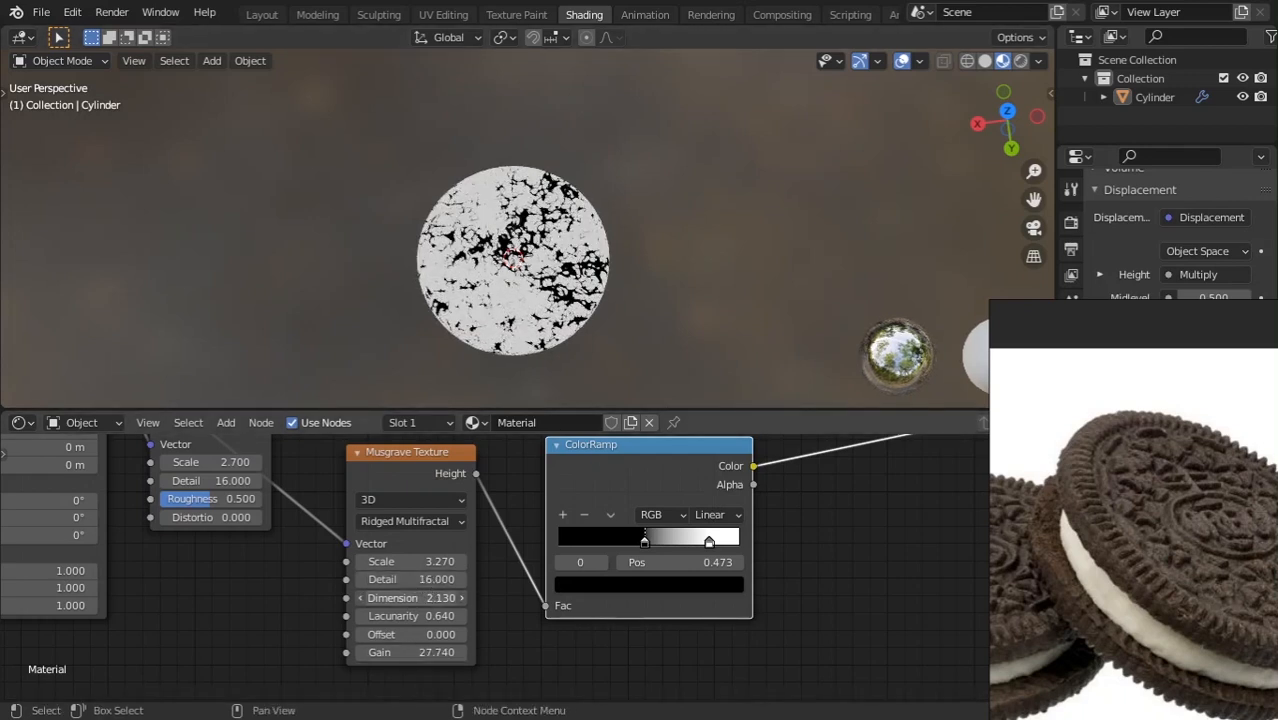
{"action": "mouse_move", "coordinate": [424, 597]}
{"action": "left_mouse_down"}
{"action": "mouse_move", "coordinate": [466, 597]}
{"action": "mouse_move", "coordinate": [422, 595]}
{"action": "left_mouse_up"}
Insert a Math node between the Noise Texture and the Bump's Height, and feed the ColorRamp's Color into its second value.
{"action": "scroll", "coordinate": [724, 597], "scroll_direction": "down", "scroll_amount": 5}
{"action": "middle_click_drag", "start_coordinate": [848, 540], "coordinate": [442, 596]}
{"action": "mouse_move", "coordinate": [277, 558]}
{"action": "left_mouse_down"}
{"action": "mouse_move", "coordinate": [345, 558]}
{"action": "mouse_move", "coordinate": [285, 558]}
{"action": "left_mouse_up"}
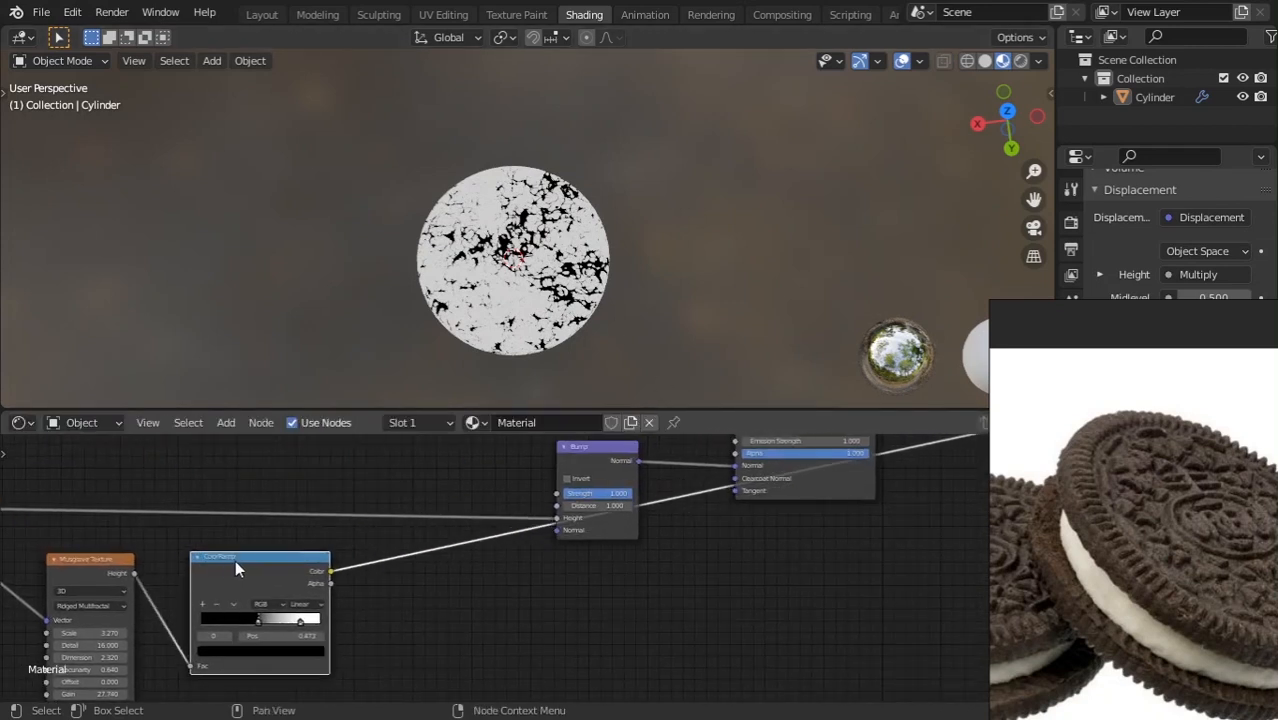
{"action": "key", "text": "shift+a"}
{"action": "type", "text": "math"}
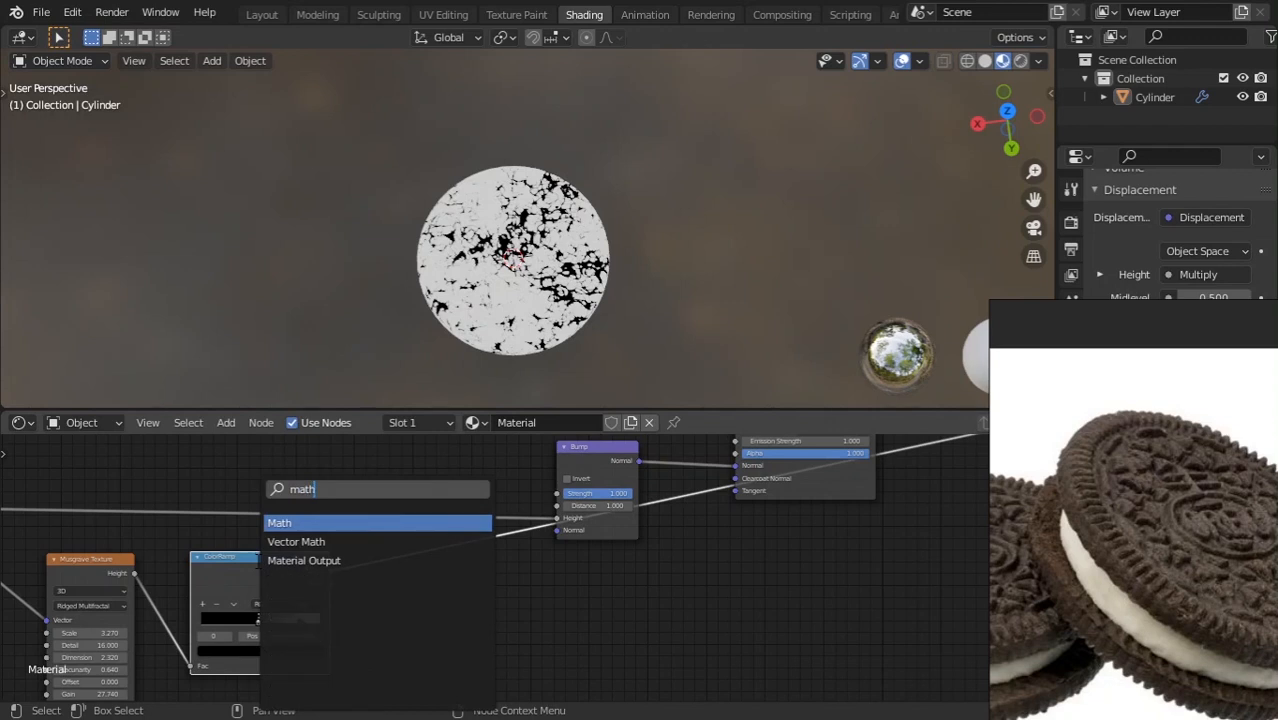
{"action": "key", "text": "Return"}
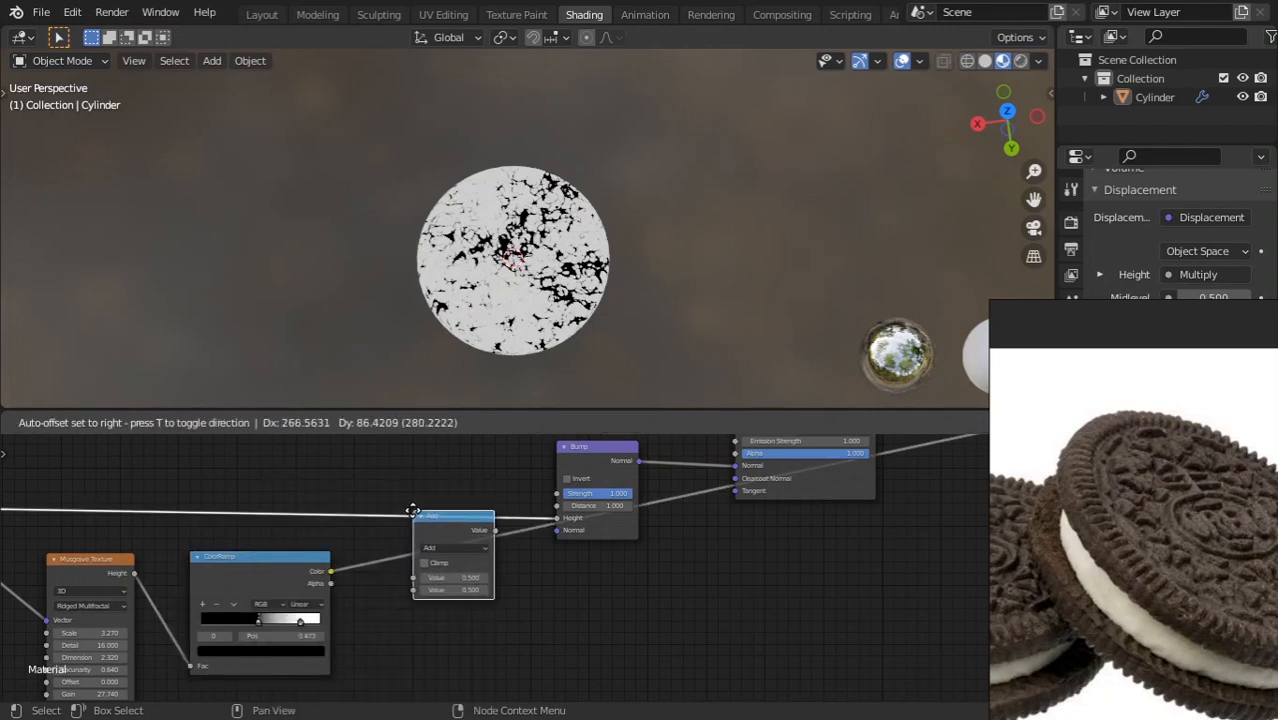
{"action": "left_click", "coordinate": [400, 508]}
{"action": "left_click_drag", "start_coordinate": [448, 533], "coordinate": [473, 515]}
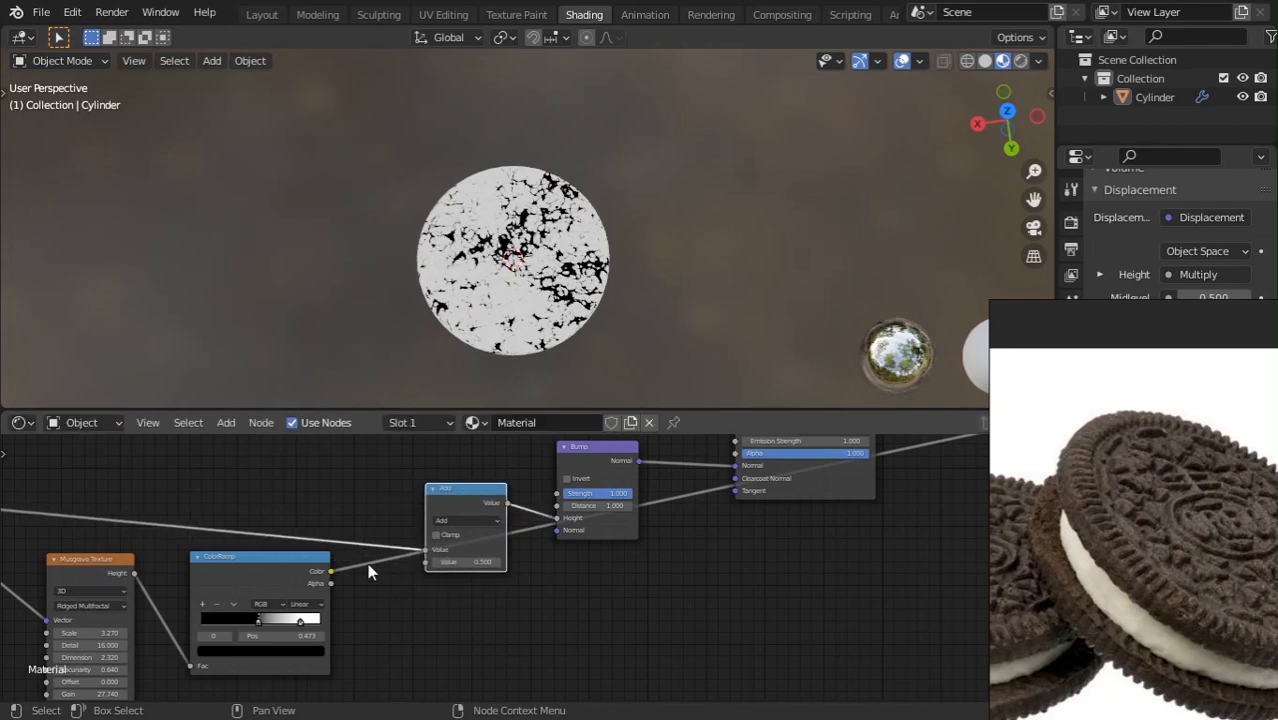
{"action": "left_click_drag", "start_coordinate": [329, 572], "coordinate": [421, 563]}
Preview the Math node's output, set its operation to Multiply and enable Clamp.
{"action": "scroll", "coordinate": [588, 494], "scroll_direction": "down", "scroll_amount": 5}
{"action": "middle_click_drag", "start_coordinate": [588, 495], "coordinate": [496, 562]}
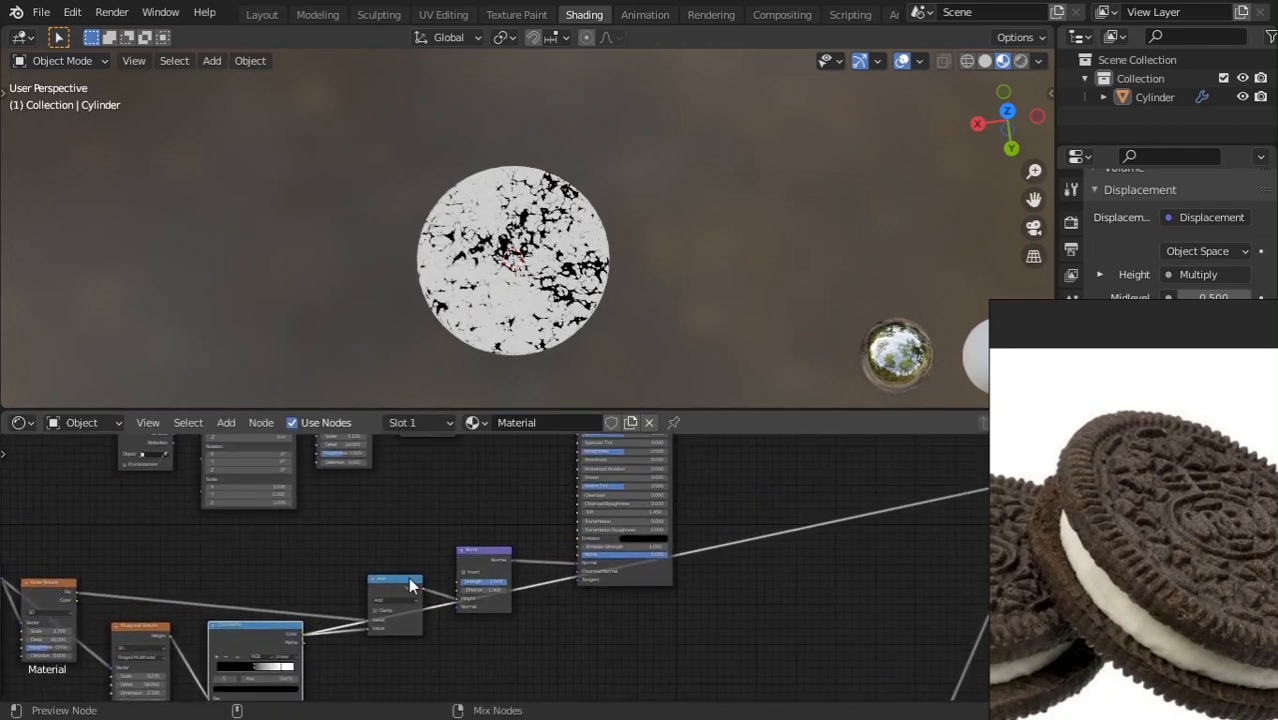
{"action": "scroll", "coordinate": [511, 301], "scroll_direction": "up", "scroll_amount": 3}
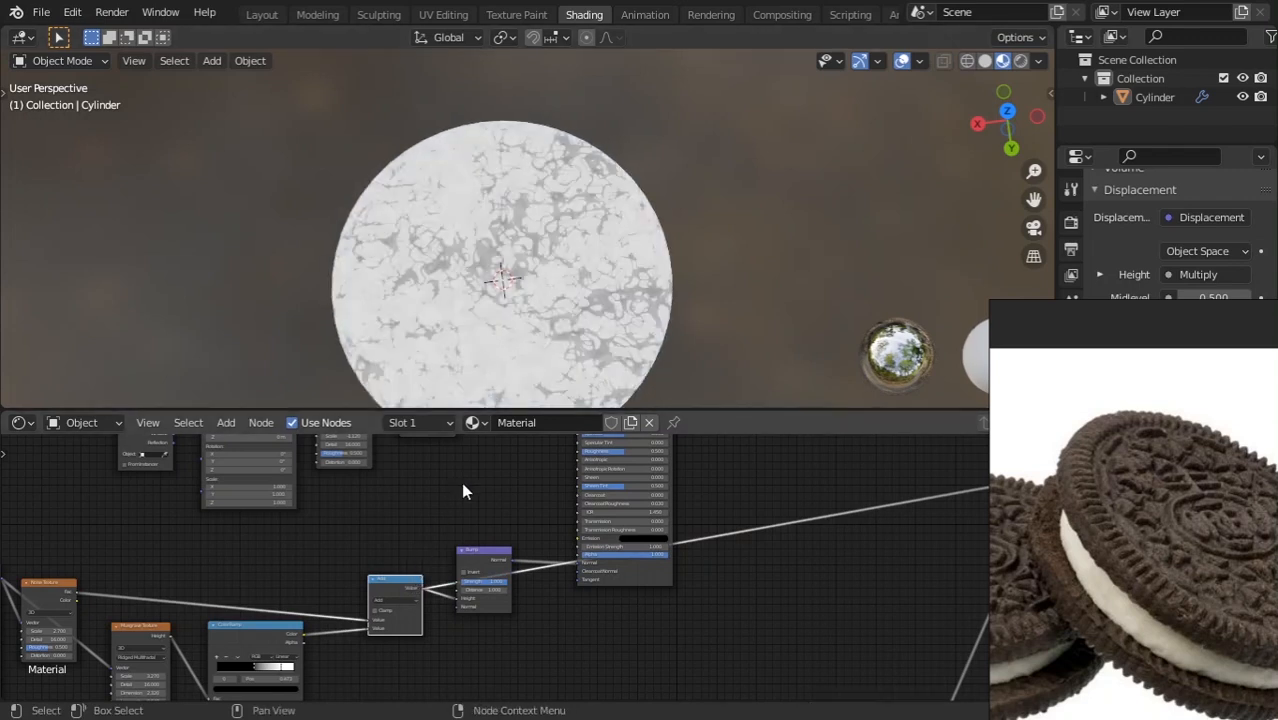
{"action": "scroll", "coordinate": [419, 605], "scroll_direction": "up", "scroll_amount": 3}
{"action": "left_click", "coordinate": [348, 615]}
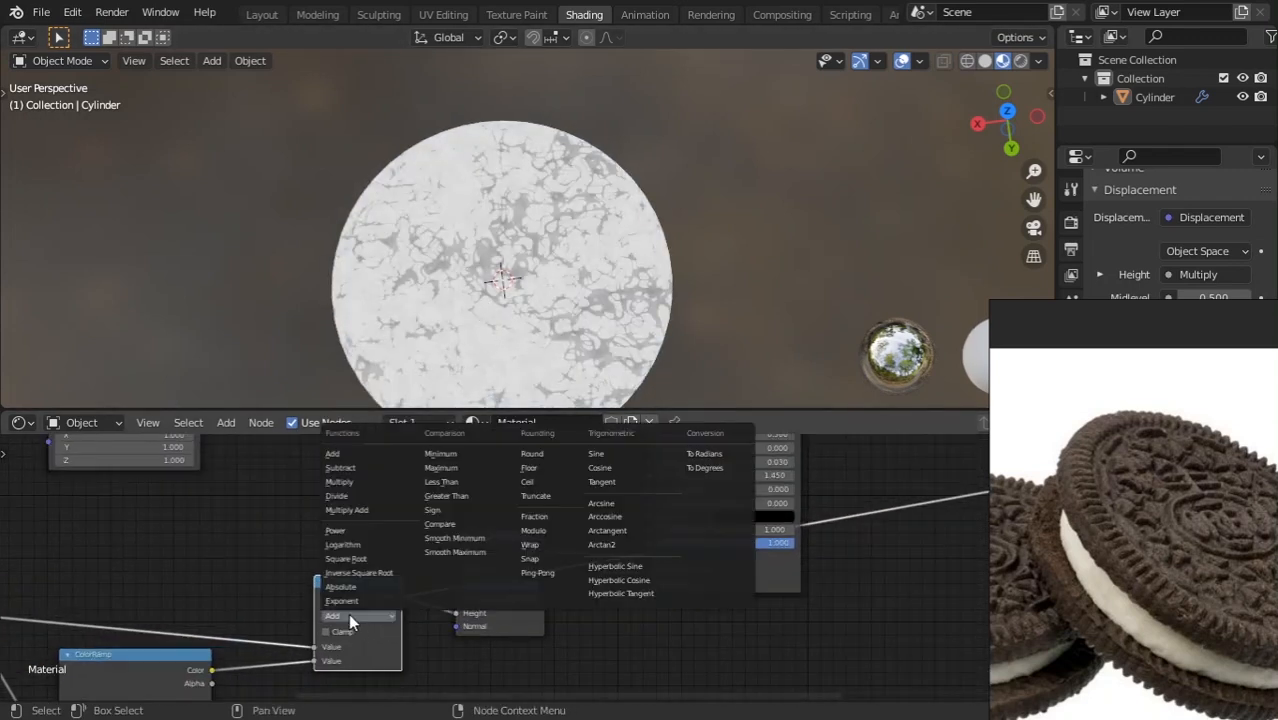
{"action": "left_click", "coordinate": [352, 483]}
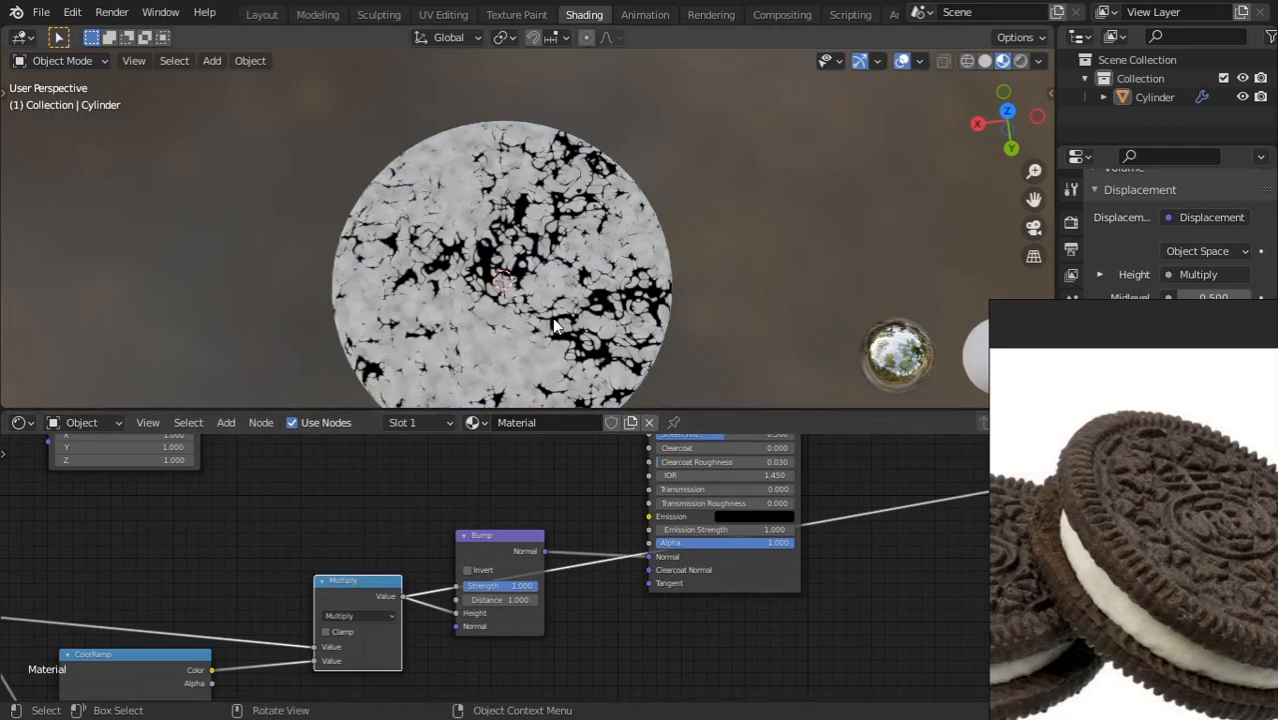
{"action": "middle_click_drag", "start_coordinate": [609, 478], "coordinate": [525, 575]}
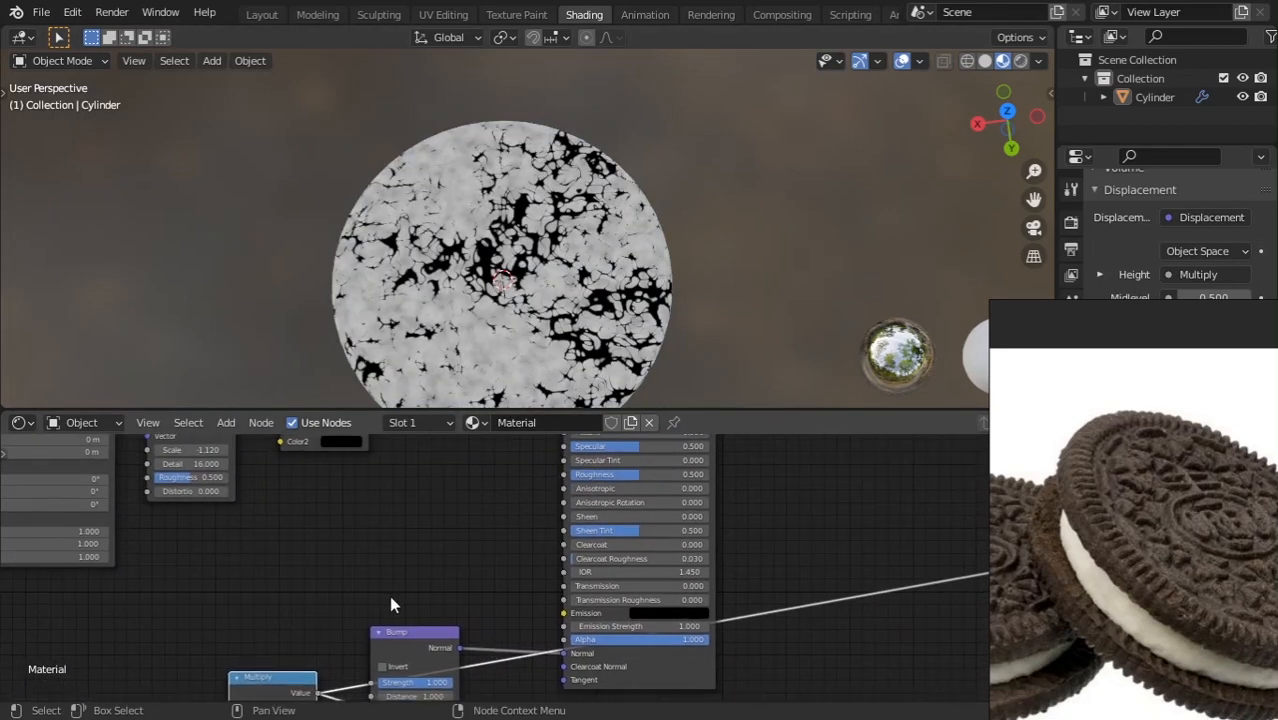
{"action": "scroll", "coordinate": [390, 597], "scroll_direction": "down", "scroll_amount": 2}
{"action": "middle_click_drag", "start_coordinate": [397, 523], "coordinate": [469, 443]}
{"action": "scroll", "coordinate": [391, 536], "scroll_direction": "up", "scroll_amount": 2}
{"action": "left_click", "coordinate": [372, 553]}
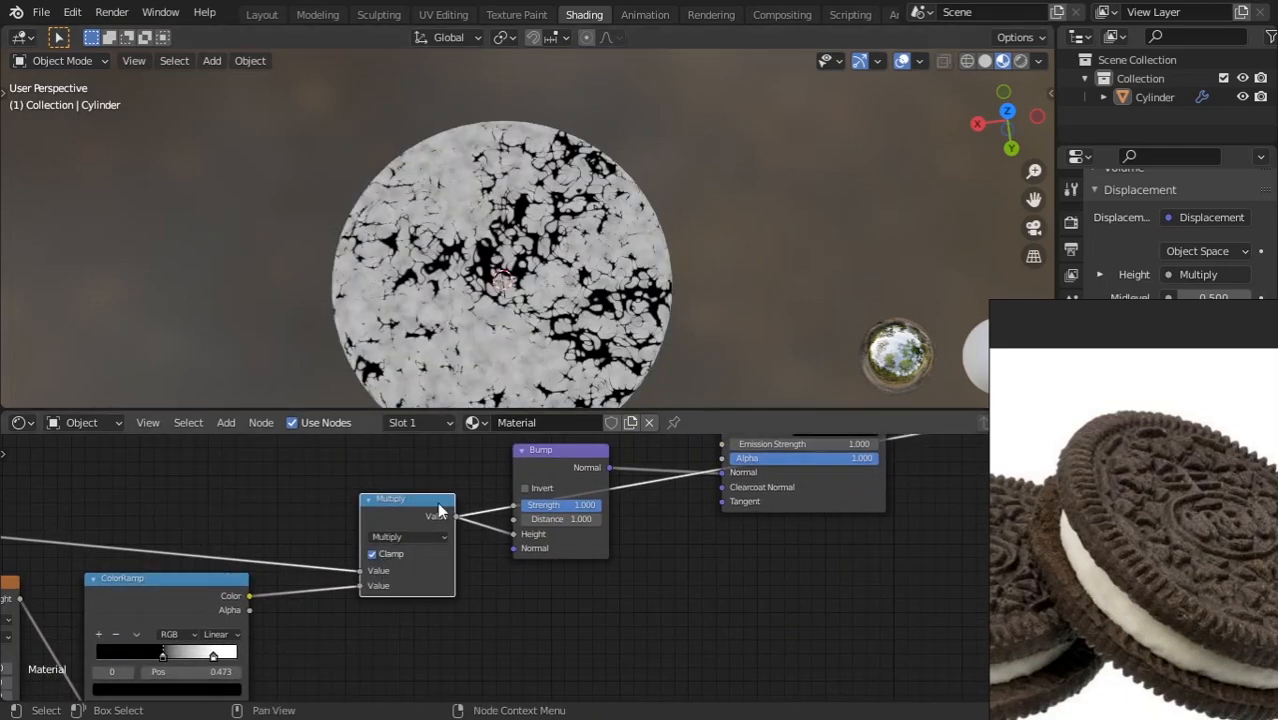
Insert a duplicate ColorRamp between the Noise Texture and Multiply, moving its black stop outward and setting its white stop to 1.000.
{"action": "middle_click_drag", "start_coordinate": [72, 650], "coordinate": [415, 620]}
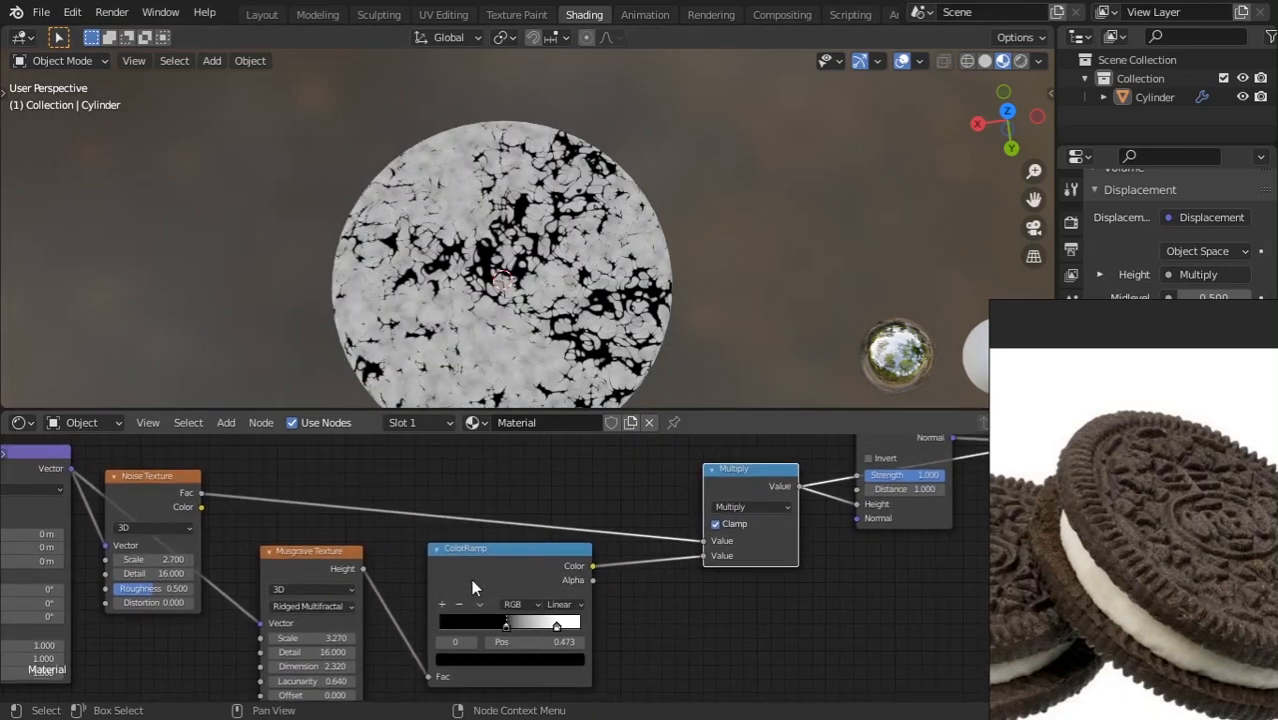
{"action": "key", "text": "shift+d"}
{"action": "left_click", "coordinate": [407, 472]}
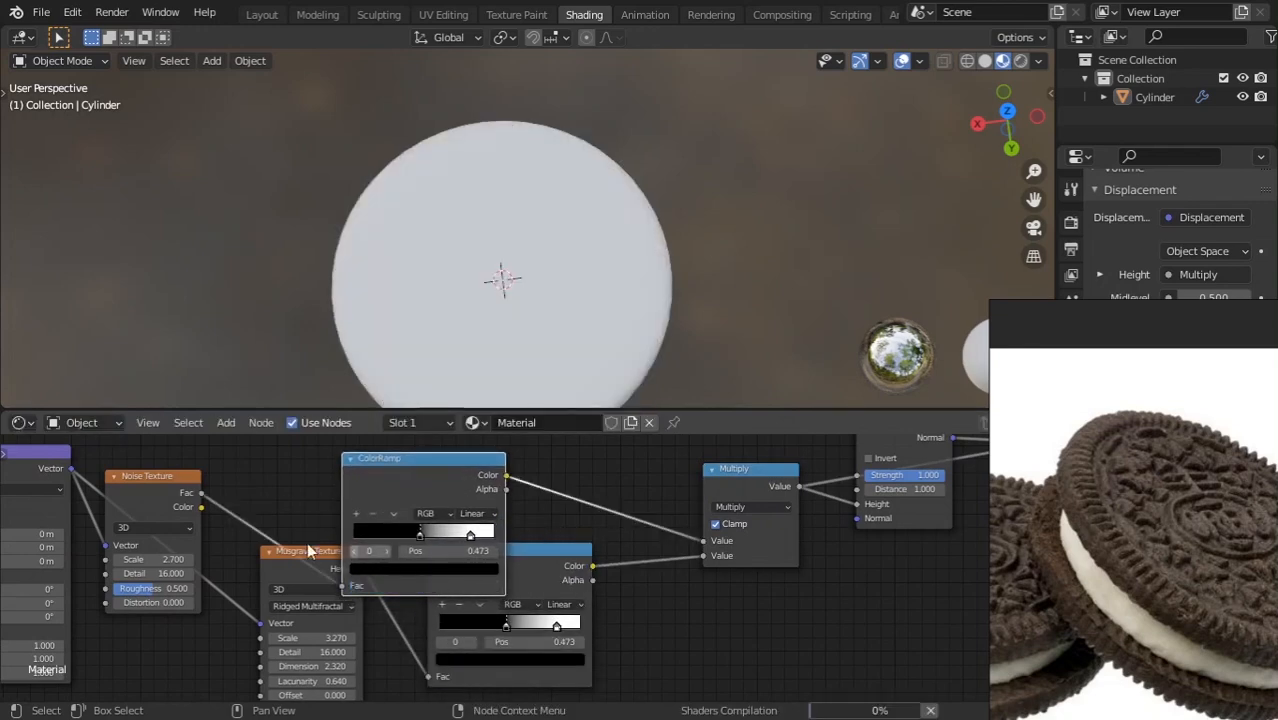
{"action": "left_click_drag", "start_coordinate": [393, 462], "coordinate": [430, 440]}
{"action": "scroll", "coordinate": [435, 460], "scroll_direction": "up", "scroll_amount": 3}
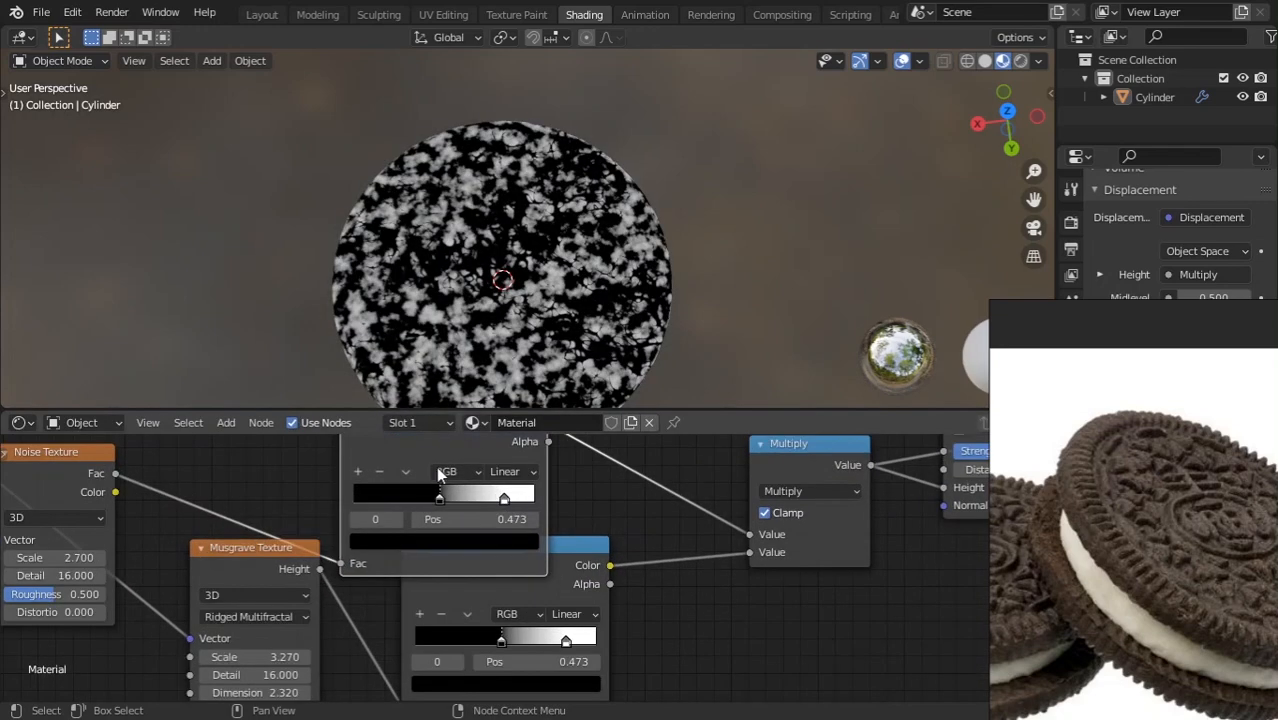
{"action": "left_click_drag", "start_coordinate": [428, 500], "coordinate": [389, 497]}
{"action": "left_click", "coordinate": [505, 497]}
{"action": "scroll", "coordinate": [628, 530], "scroll_direction": "down", "scroll_amount": 6}
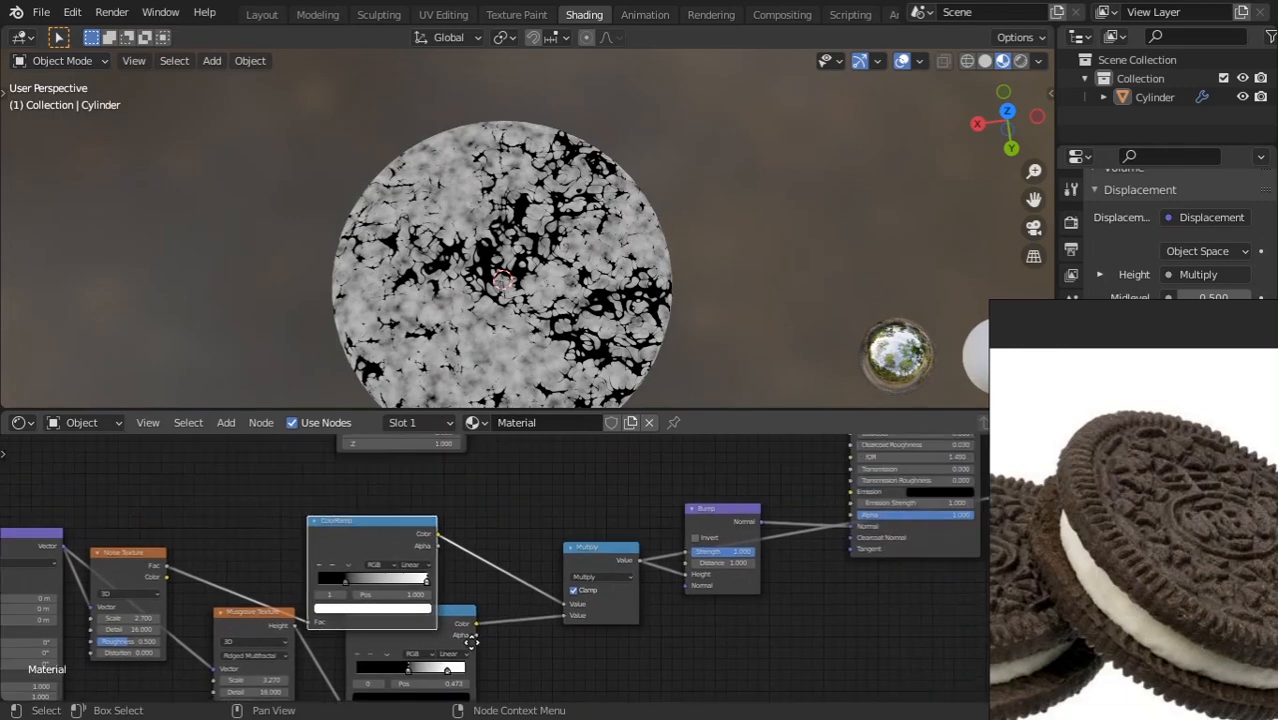
Preview the Principled BSDF shader on the cookie and switch the viewport to rendered shading.
{"action": "left_click", "coordinate": [628, 484], "text": "ctrl+shift"}
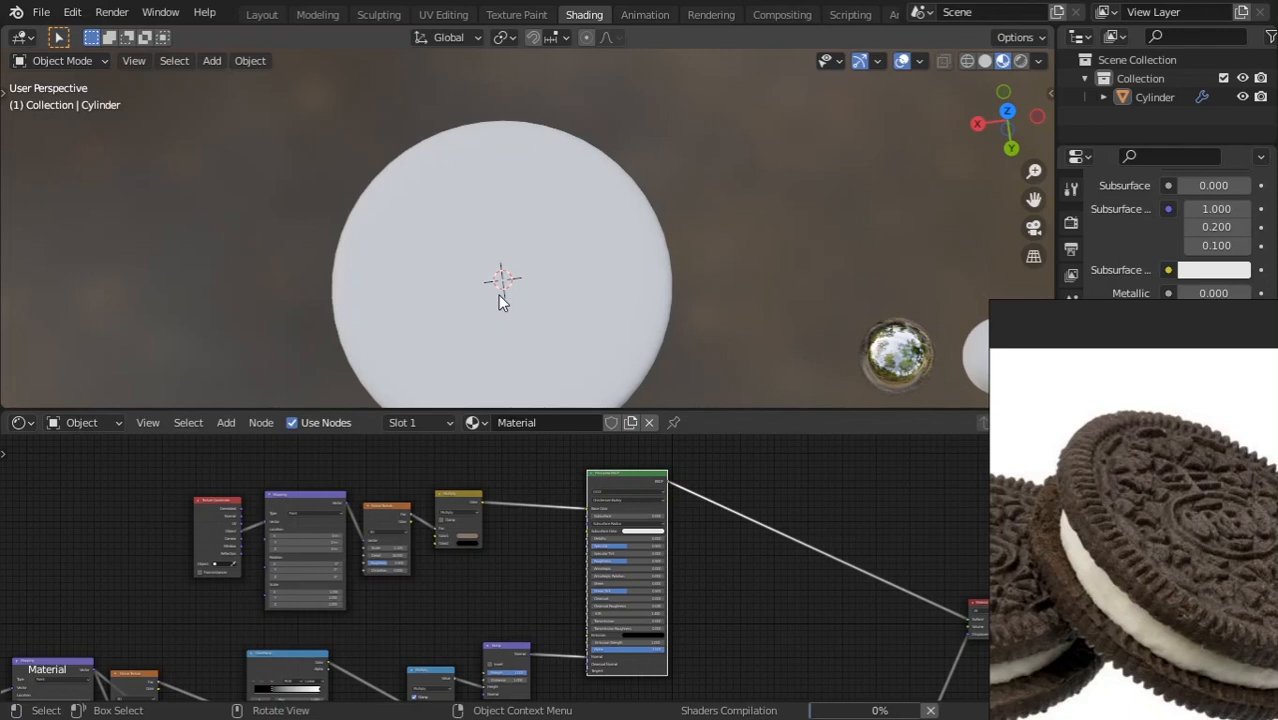
{"action": "scroll", "coordinate": [541, 298], "scroll_direction": "down", "scroll_amount": 3}
{"action": "middle_click_drag", "start_coordinate": [542, 300], "coordinate": [575, 217]}
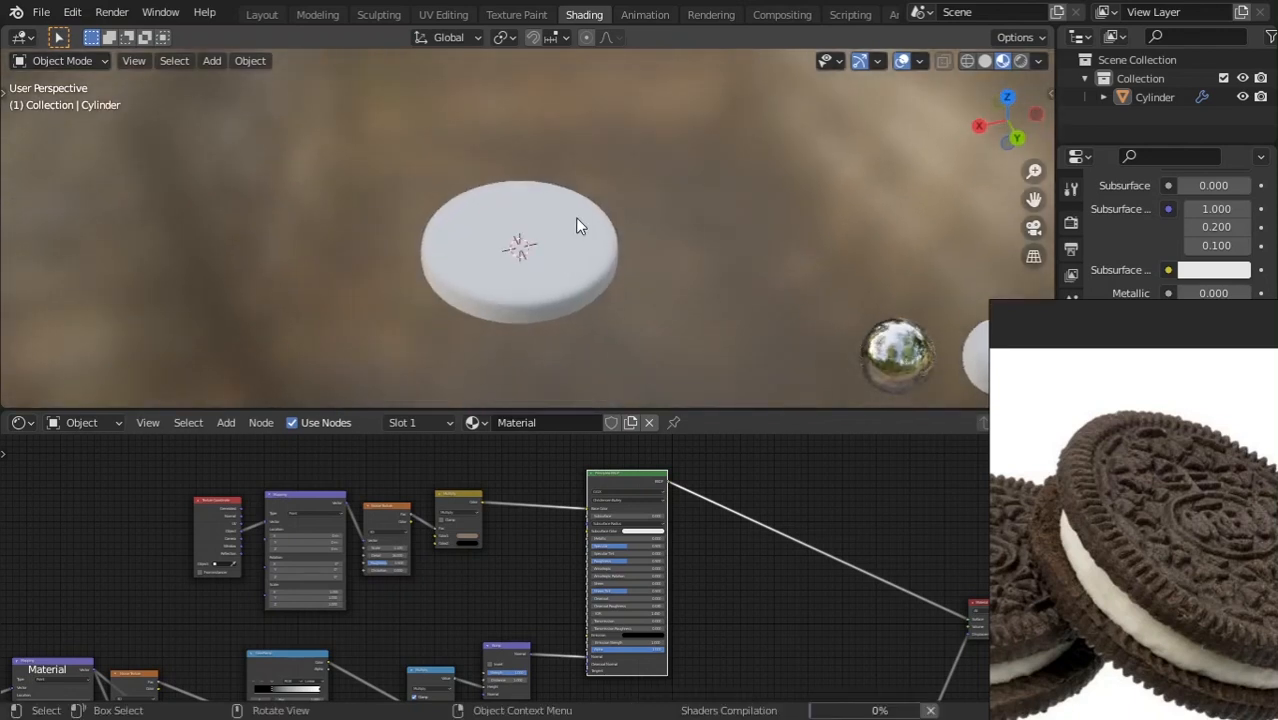
{"action": "scroll", "coordinate": [578, 221], "scroll_direction": "up", "scroll_amount": 4}
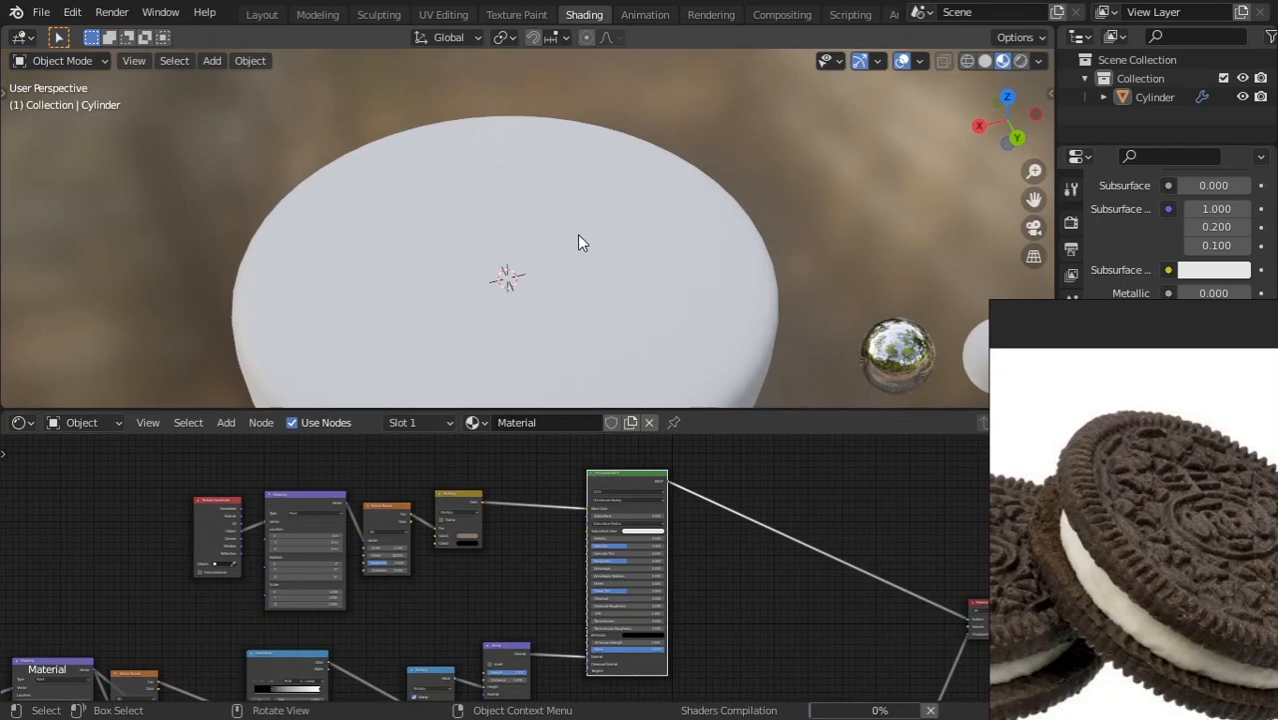
{"action": "scroll", "coordinate": [577, 234], "scroll_direction": "down", "scroll_amount": 8}
{"action": "scroll", "coordinate": [560, 265], "scroll_direction": "up", "scroll_amount": 6}
{"action": "middle_click_drag", "start_coordinate": [539, 294], "coordinate": [578, 267]}
{"action": "scroll", "coordinate": [578, 267], "scroll_direction": "up", "scroll_amount": 1}
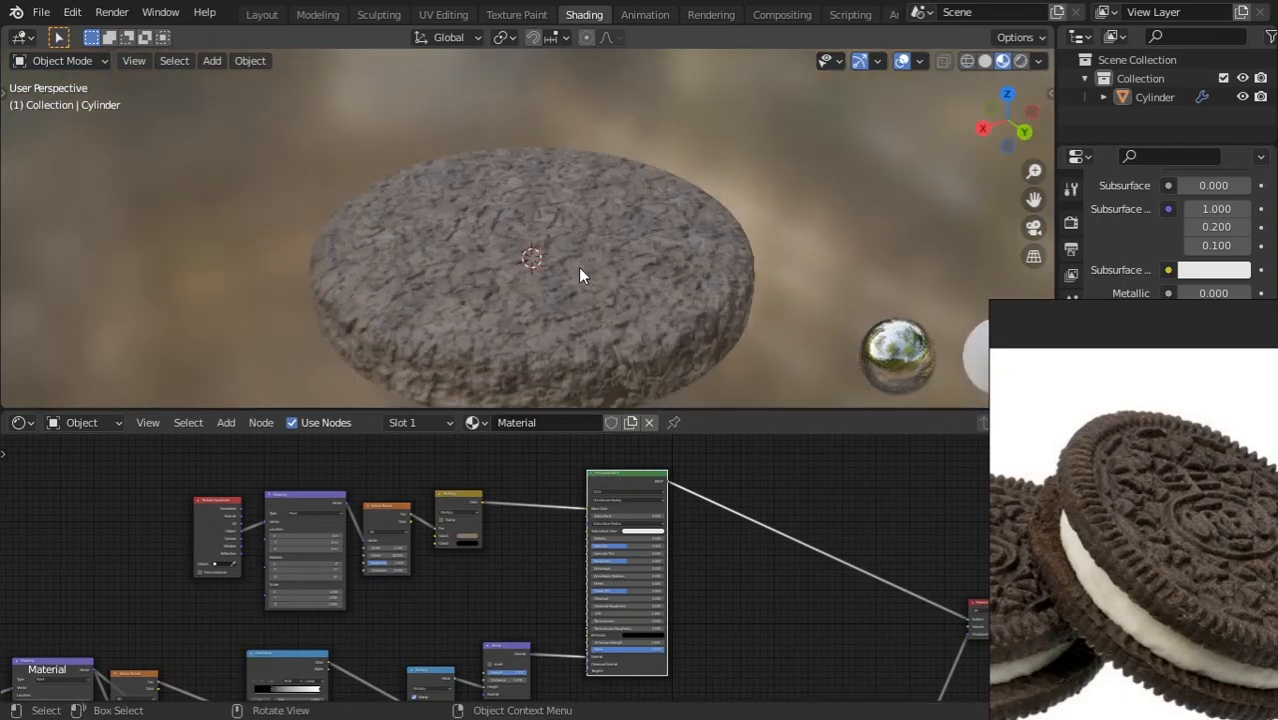
{"action": "scroll", "coordinate": [580, 275], "scroll_direction": "up", "scroll_amount": 3}
{"action": "left_click", "coordinate": [1018, 62]}
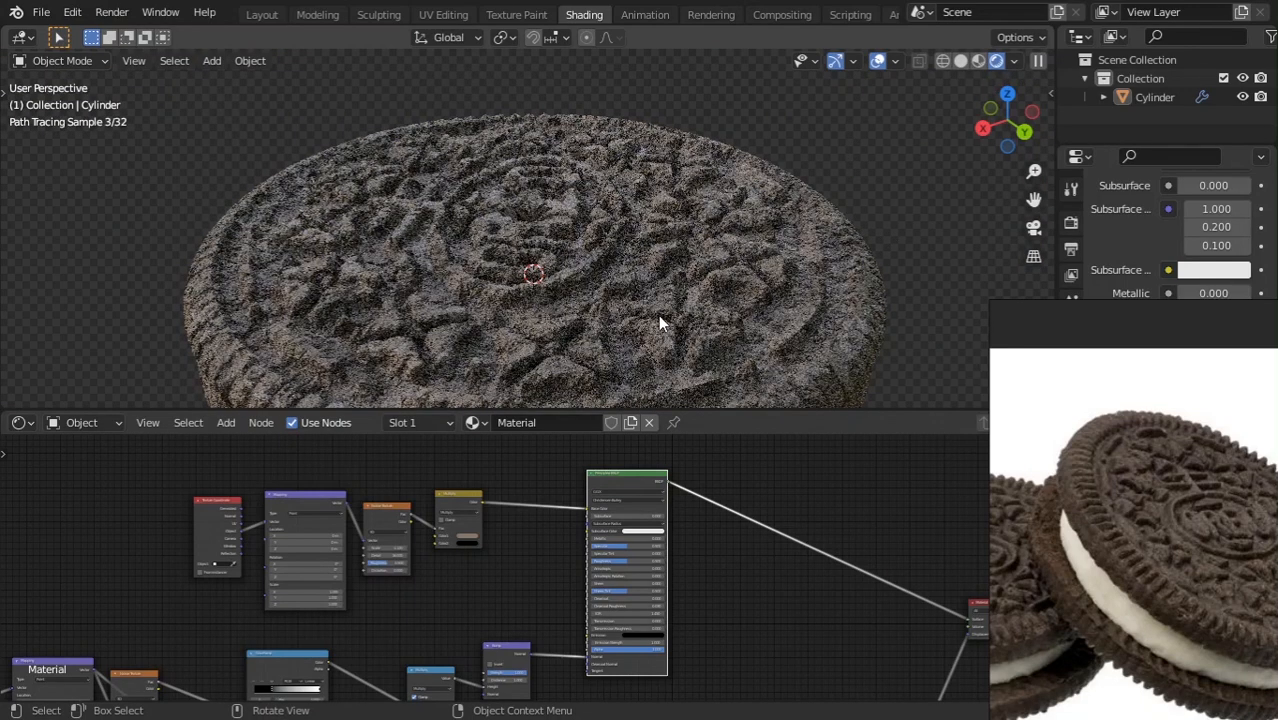
Set the Bump node's Strength to 0.542 and inspect the whole cookie.
{"action": "middle_click_drag", "start_coordinate": [574, 542], "coordinate": [565, 450]}
{"action": "middle_click_drag", "start_coordinate": [513, 579], "coordinate": [564, 536]}
{"action": "scroll", "coordinate": [562, 532], "scroll_direction": "up", "scroll_amount": 2}
{"action": "scroll", "coordinate": [561, 521], "scroll_direction": "up", "scroll_amount": 2}
{"action": "left_click_drag", "start_coordinate": [582, 522], "coordinate": [566, 518]}
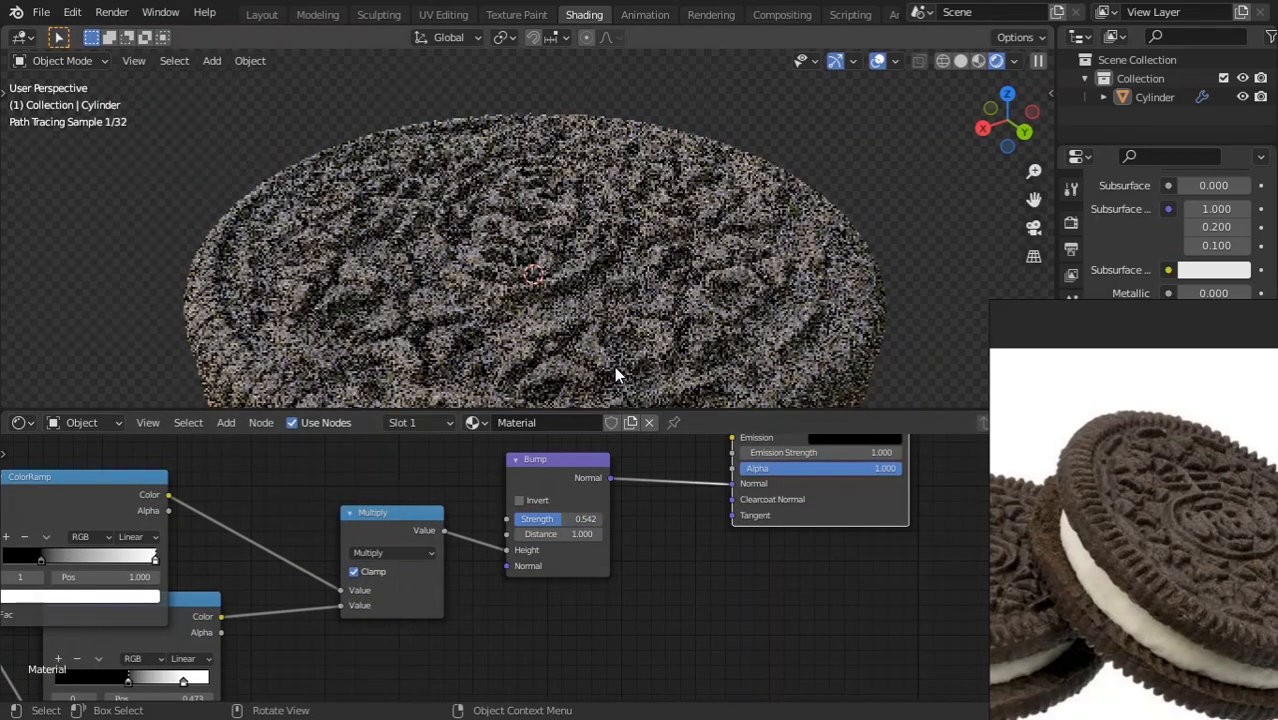
{"action": "middle_click_drag", "start_coordinate": [614, 366], "coordinate": [524, 337]}
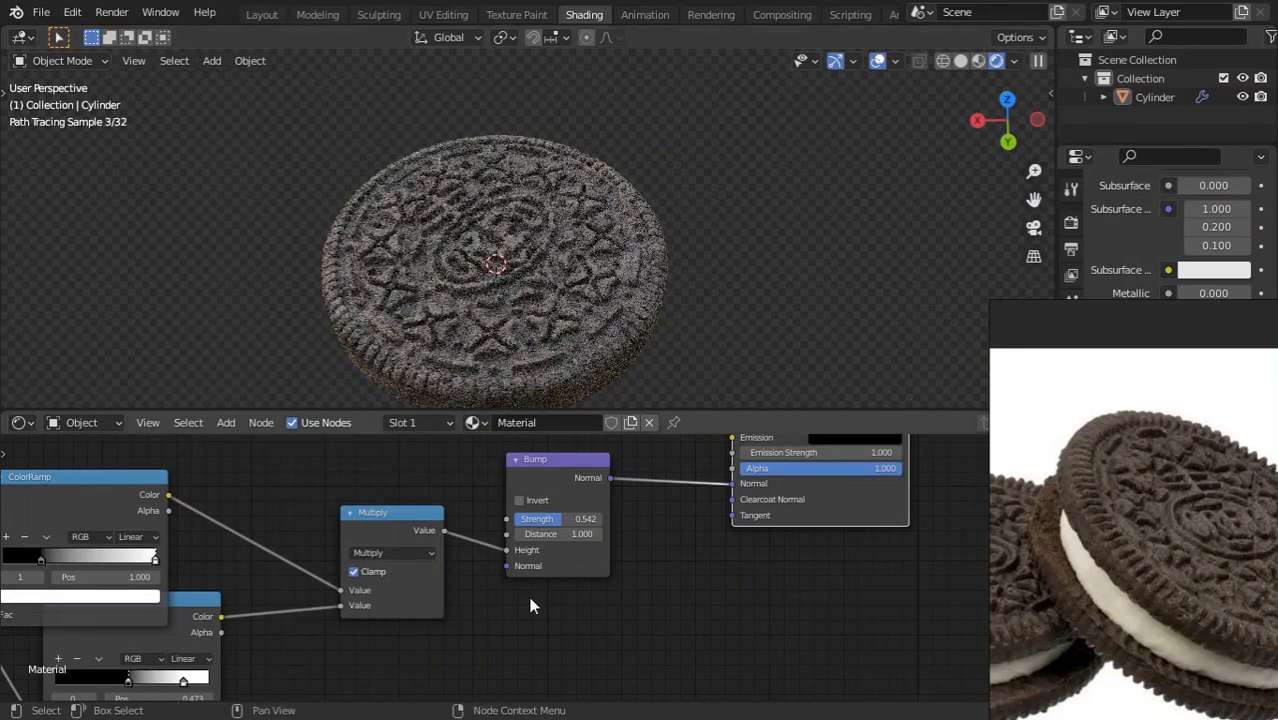
Move the colour branch's Texture Coordinate, Mapping, Noise Texture and Multiply nodes upward to make room above the bump nodes.
{"action": "middle_click_drag", "start_coordinate": [434, 468], "coordinate": [504, 531]}
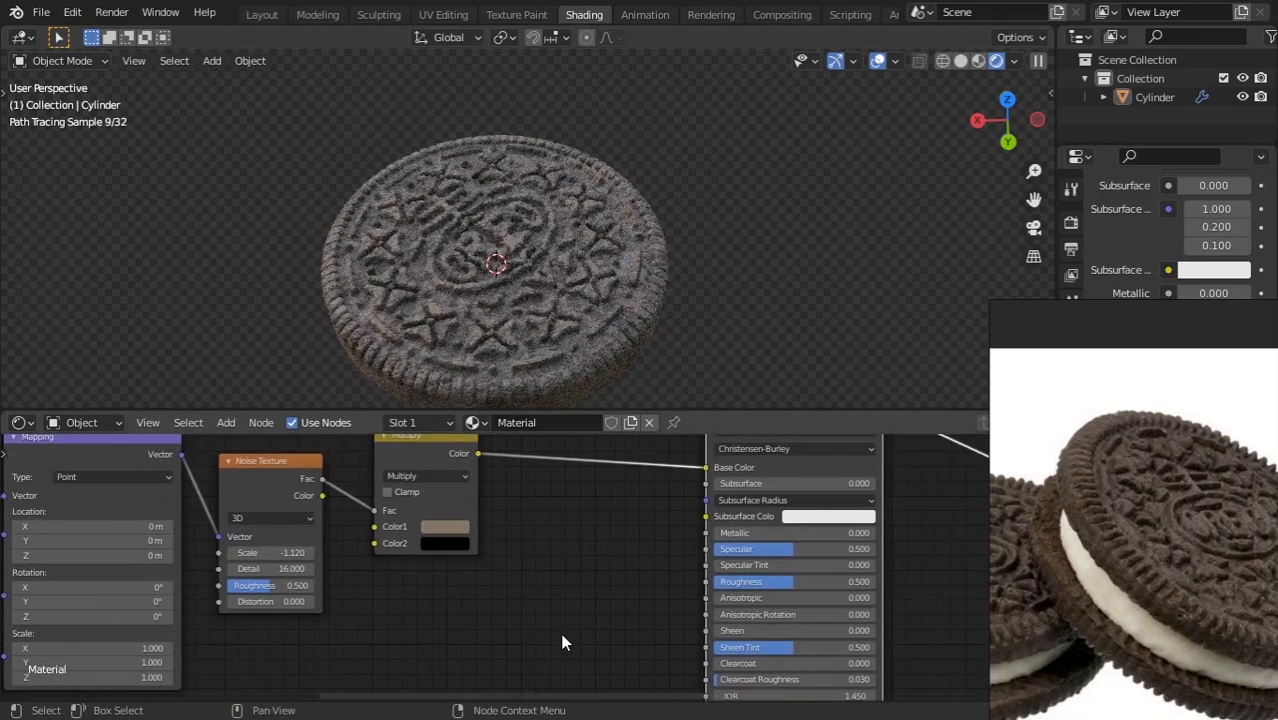
{"action": "middle_click_drag", "start_coordinate": [556, 631], "coordinate": [440, 577]}
{"action": "scroll", "coordinate": [530, 580], "scroll_direction": "down", "scroll_amount": 2}
{"action": "scroll", "coordinate": [538, 603], "scroll_direction": "down", "scroll_amount": 4}
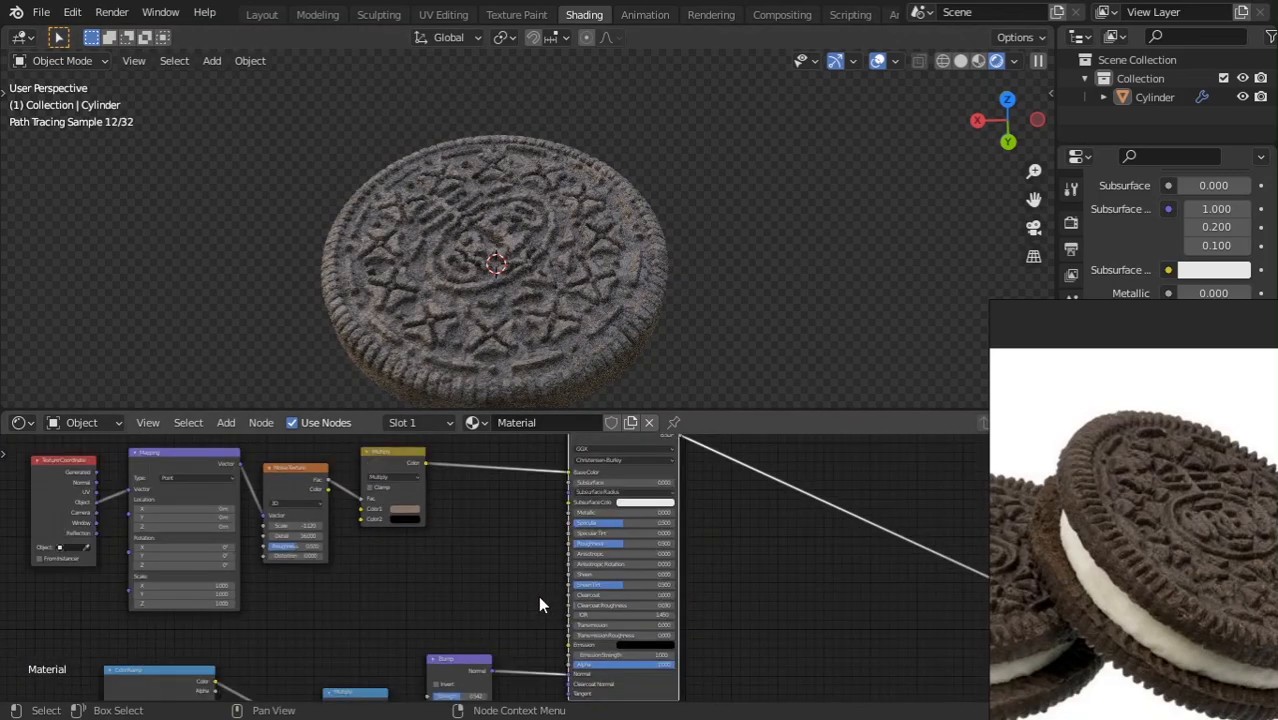
{"action": "left_click_drag", "start_coordinate": [530, 575], "coordinate": [177, 494]}
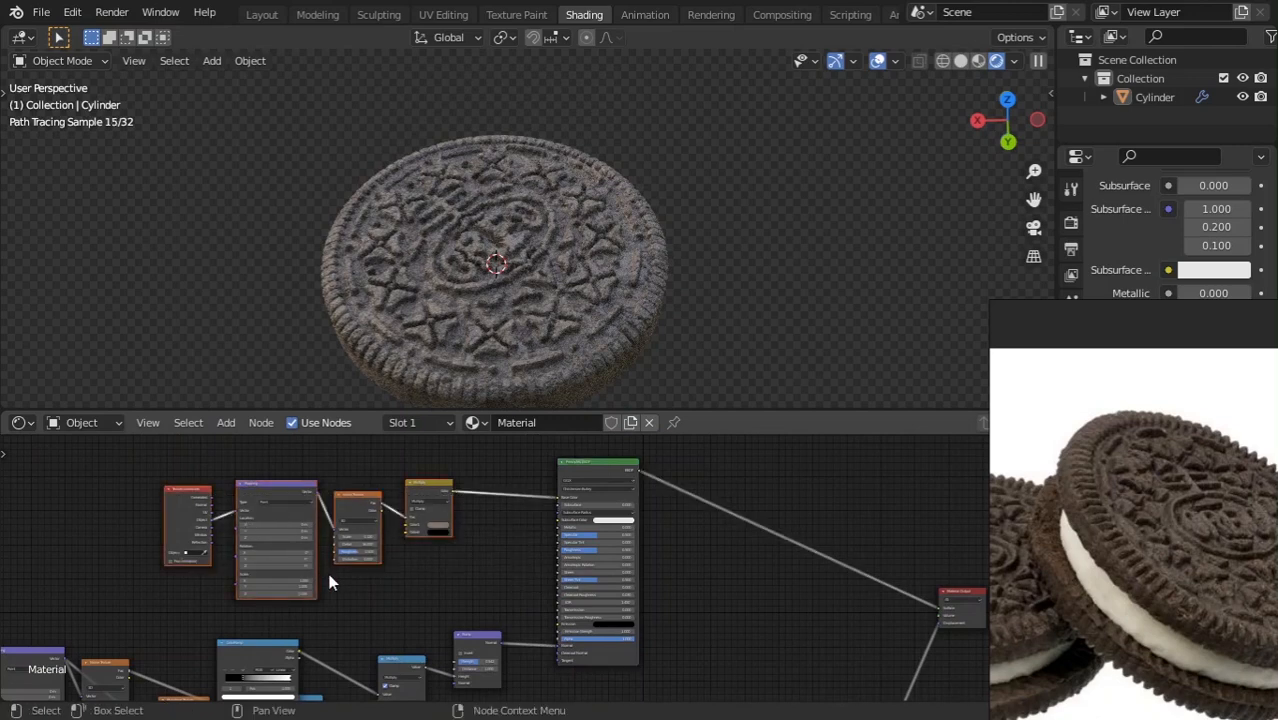
{"action": "key", "text": "g"}
{"action": "left_click", "coordinate": [331, 509]}
Add a Noise Texture between the colour and bump branches, with its Vector fed by the bump branch's Object texture coordinates.
{"action": "scroll", "coordinate": [541, 572], "scroll_direction": "up", "scroll_amount": 7}
{"action": "middle_click_drag", "start_coordinate": [547, 573], "coordinate": [423, 604]}
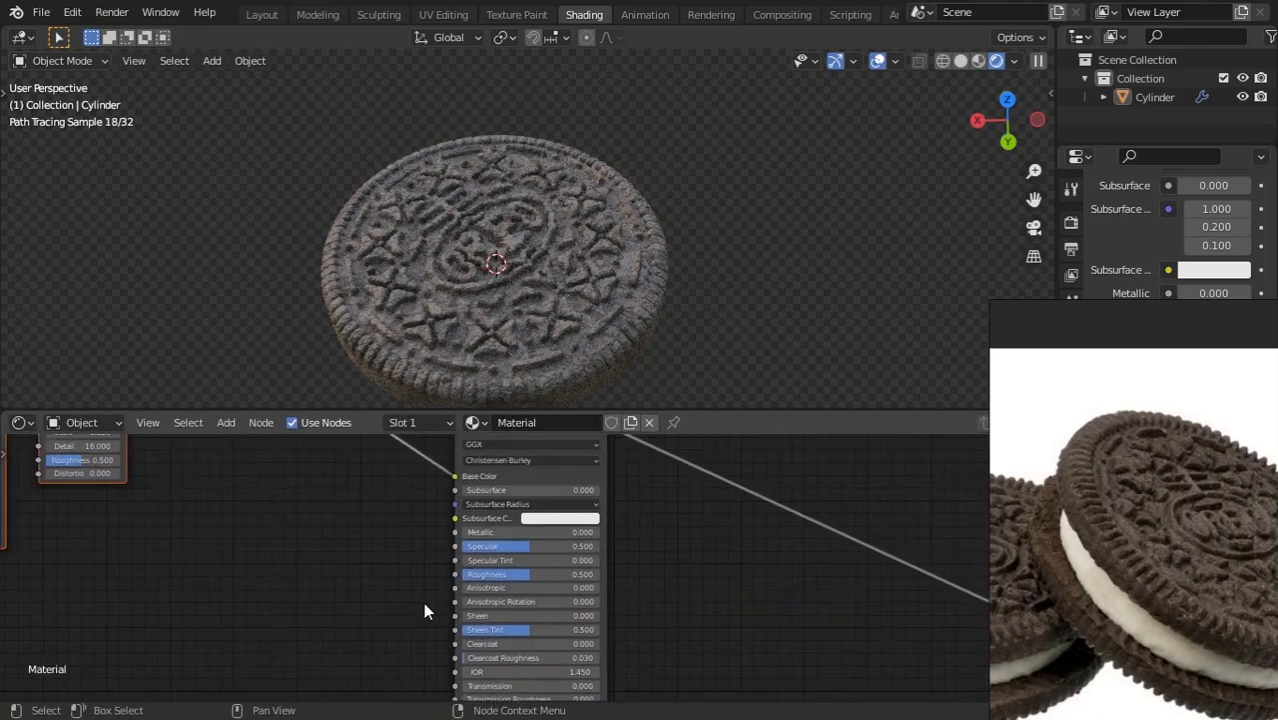
{"action": "middle_click_drag", "start_coordinate": [92, 618], "coordinate": [491, 558]}
{"action": "scroll", "coordinate": [460, 580], "scroll_direction": "down", "scroll_amount": 5}
{"action": "key", "text": "shift+a"}
{"action": "type", "text": "snois"}
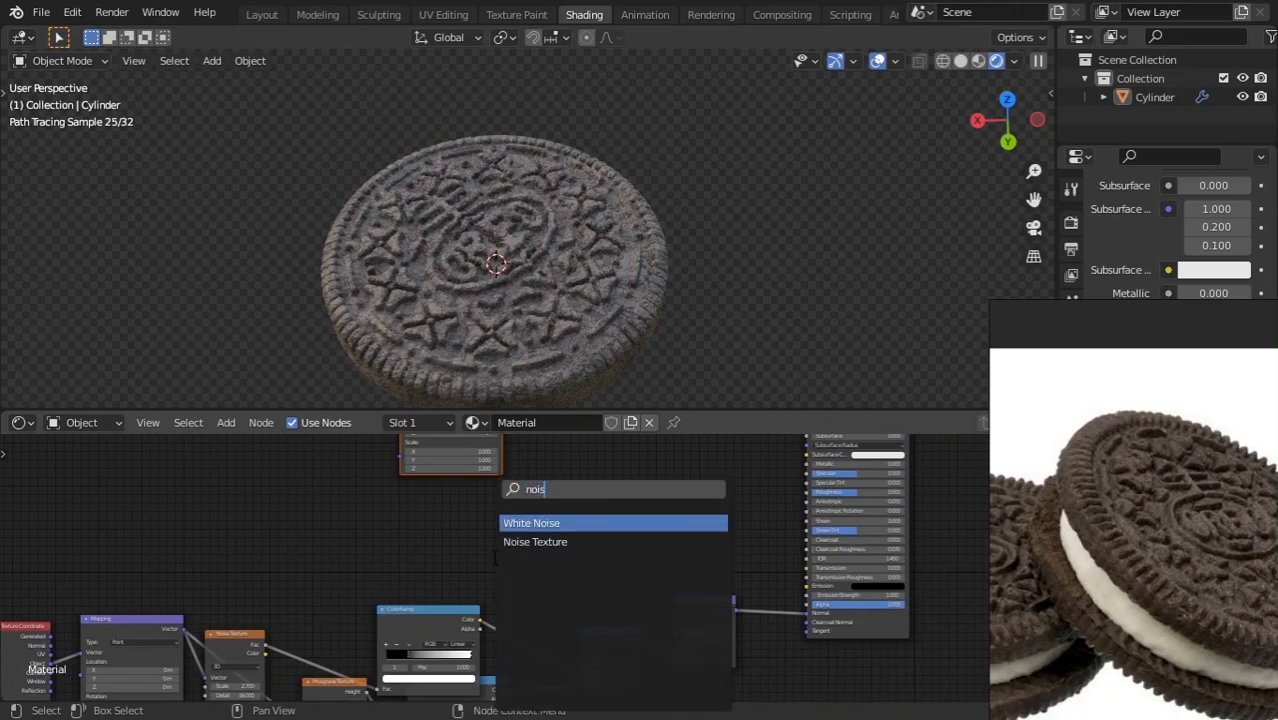
{"action": "key", "text": "Down"}
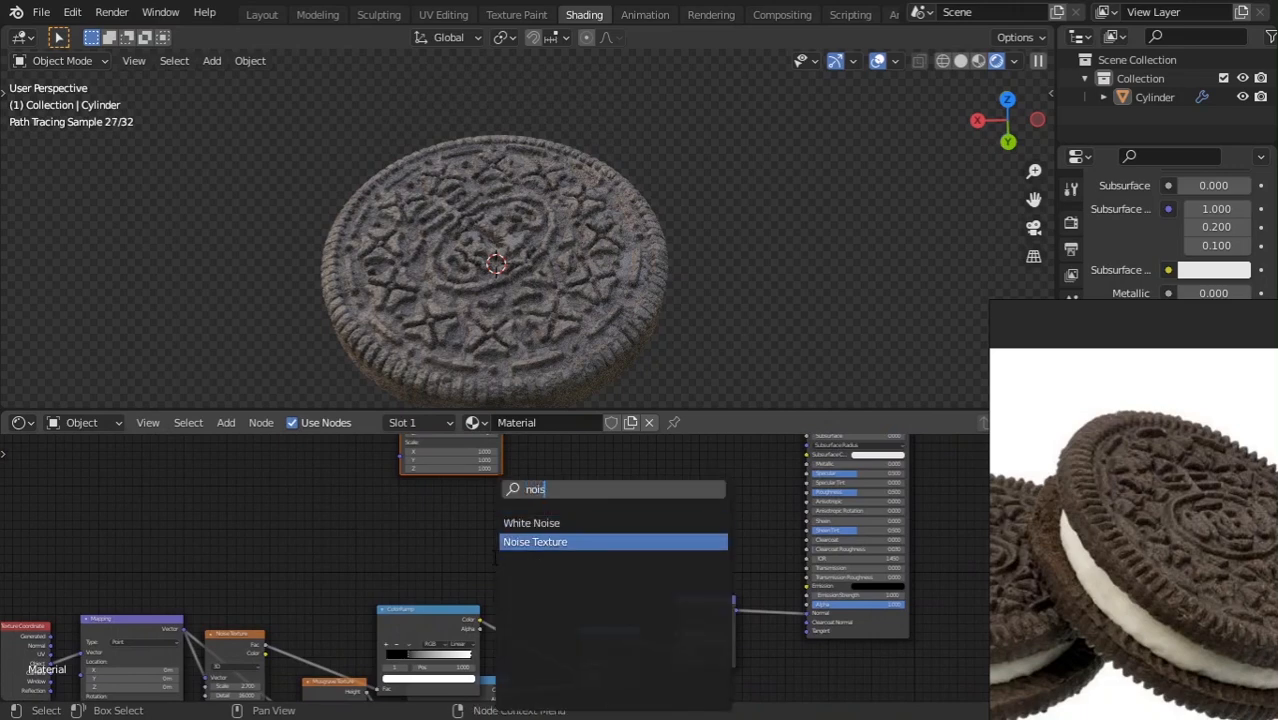
{"action": "key", "text": "Return"}
{"action": "left_click", "coordinate": [520, 445]}
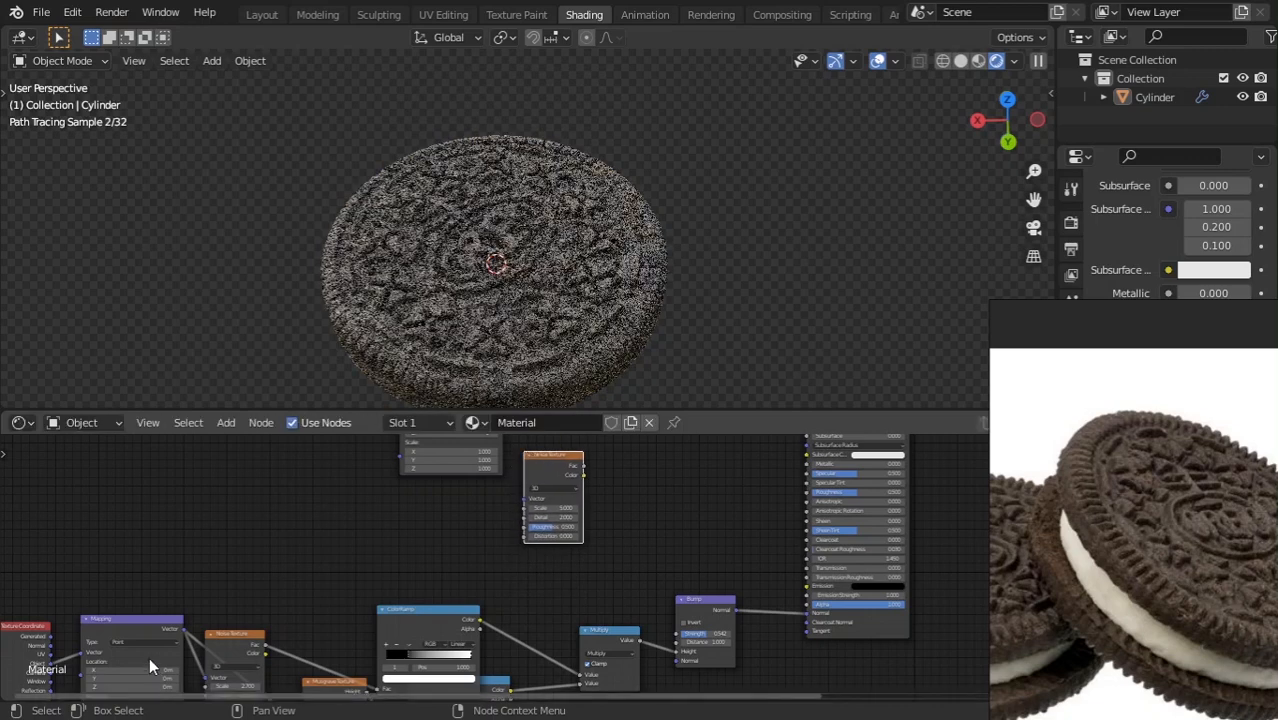
{"action": "left_click_drag", "start_coordinate": [45, 670], "coordinate": [521, 500]}
{"action": "scroll", "coordinate": [442, 590], "scroll_direction": "up", "scroll_amount": 4}
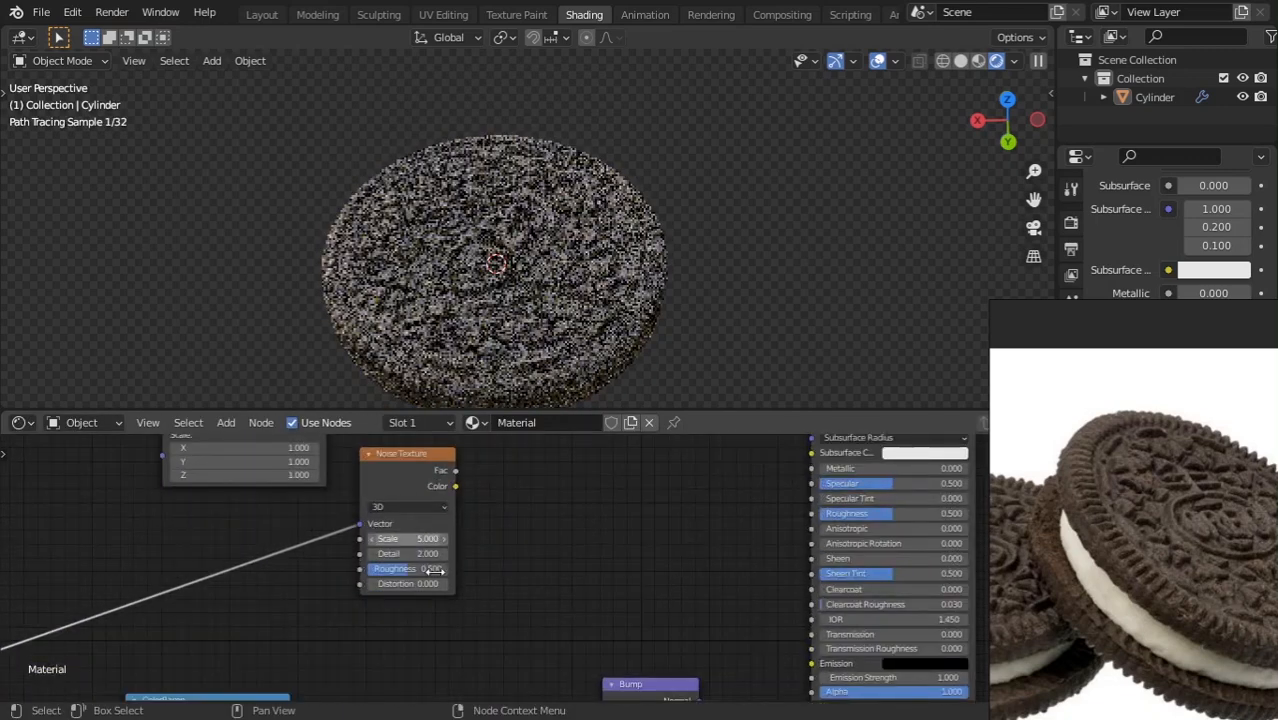
Preview the new Noise Texture on the cookie and set its Scale to 1.300.
{"action": "left_click", "coordinate": [370, 470], "text": "ctrl+shift"}
{"action": "left_click_drag", "start_coordinate": [399, 578], "coordinate": [350, 578]}
{"action": "middle_click_drag", "start_coordinate": [597, 516], "coordinate": [537, 531]}
Add a ColorRamp after the new Noise Texture, fed by its Fac output, on the link to the preview.
{"action": "key", "text": "shift+a"}
{"action": "left_click", "coordinate": [537, 532]}
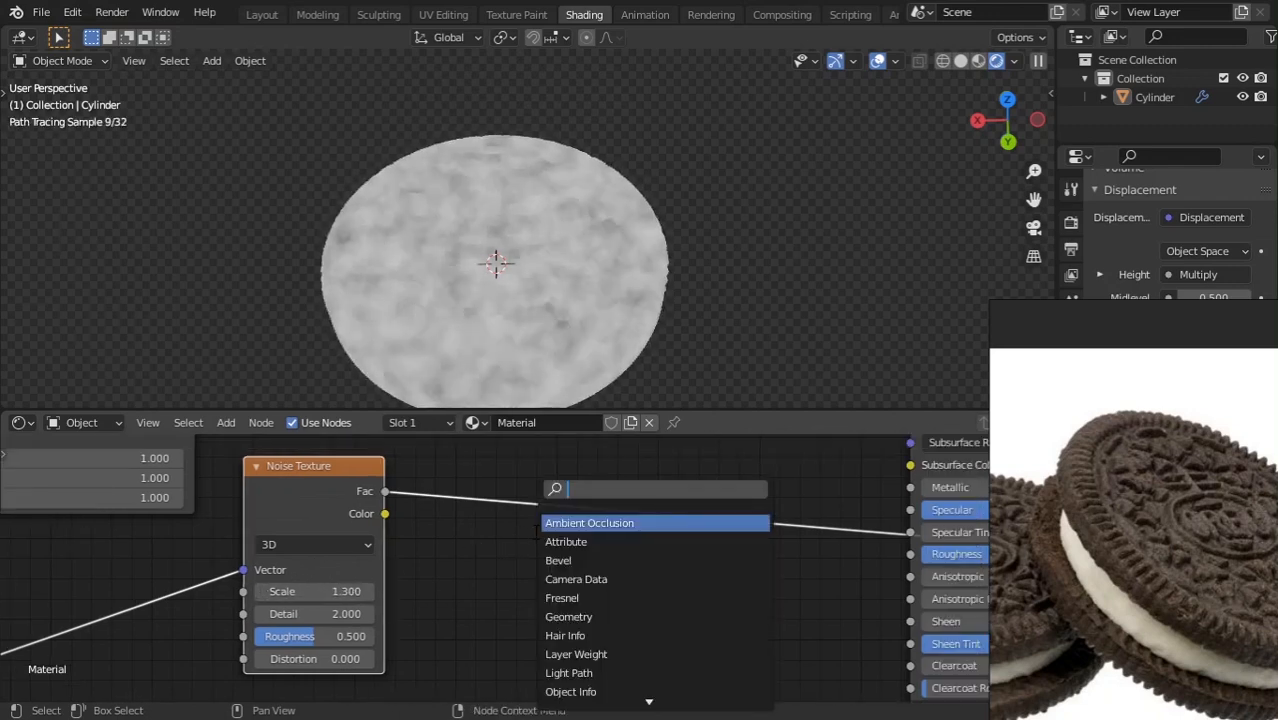
{"action": "type", "text": "colo"}
{"action": "key", "text": "Return"}
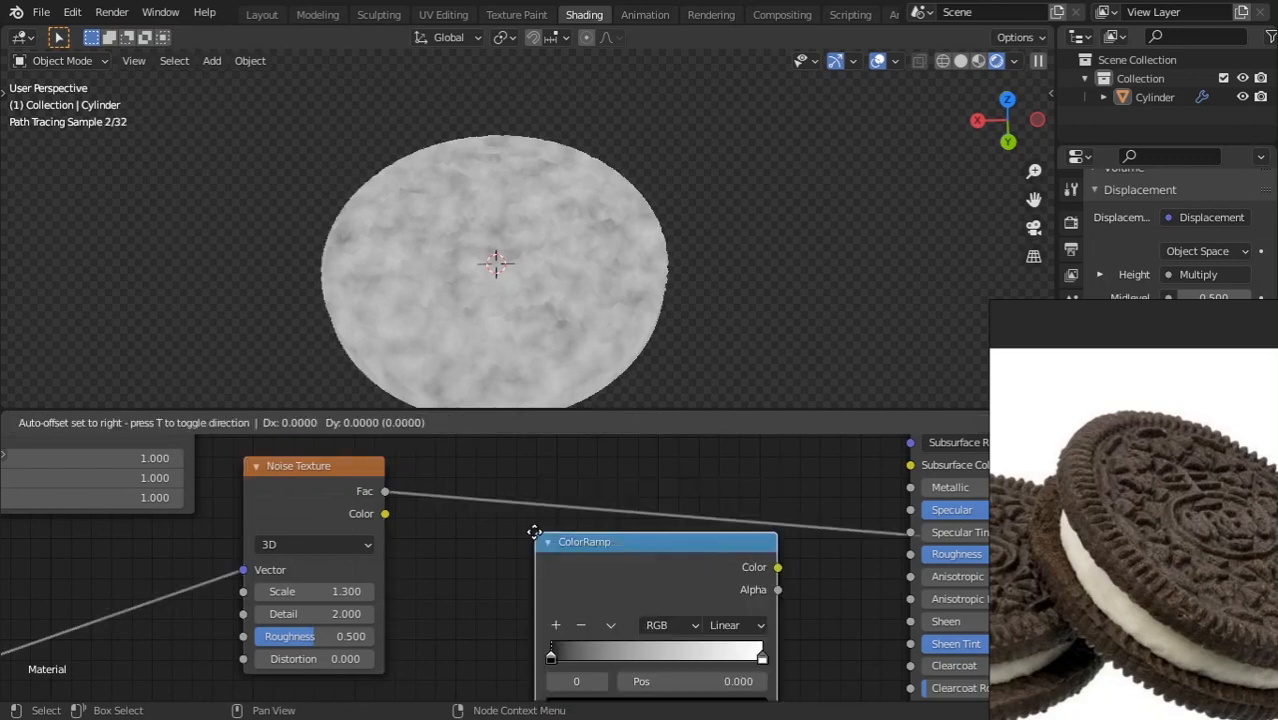
{"action": "left_click", "coordinate": [581, 609]}
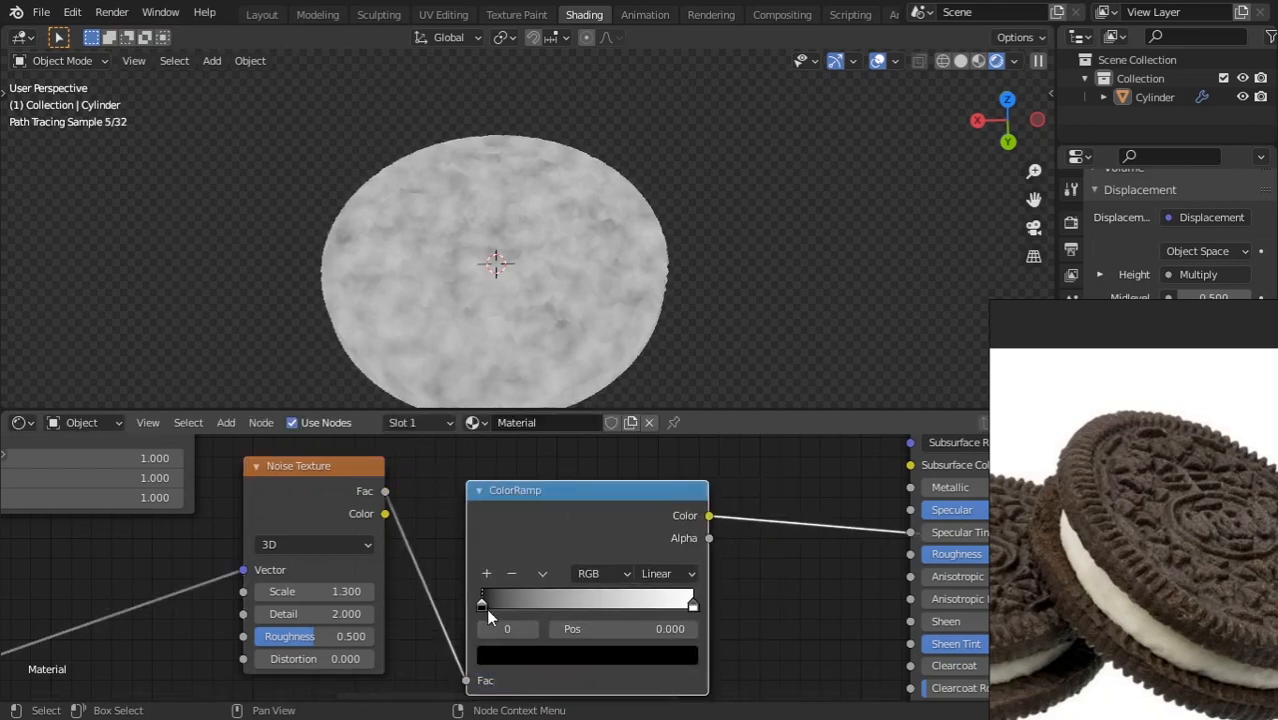
Set the new ColorRamp's black stop to light grey with a value of 0.639 and dim the white stop slightly.
{"action": "left_click", "coordinate": [572, 658]}
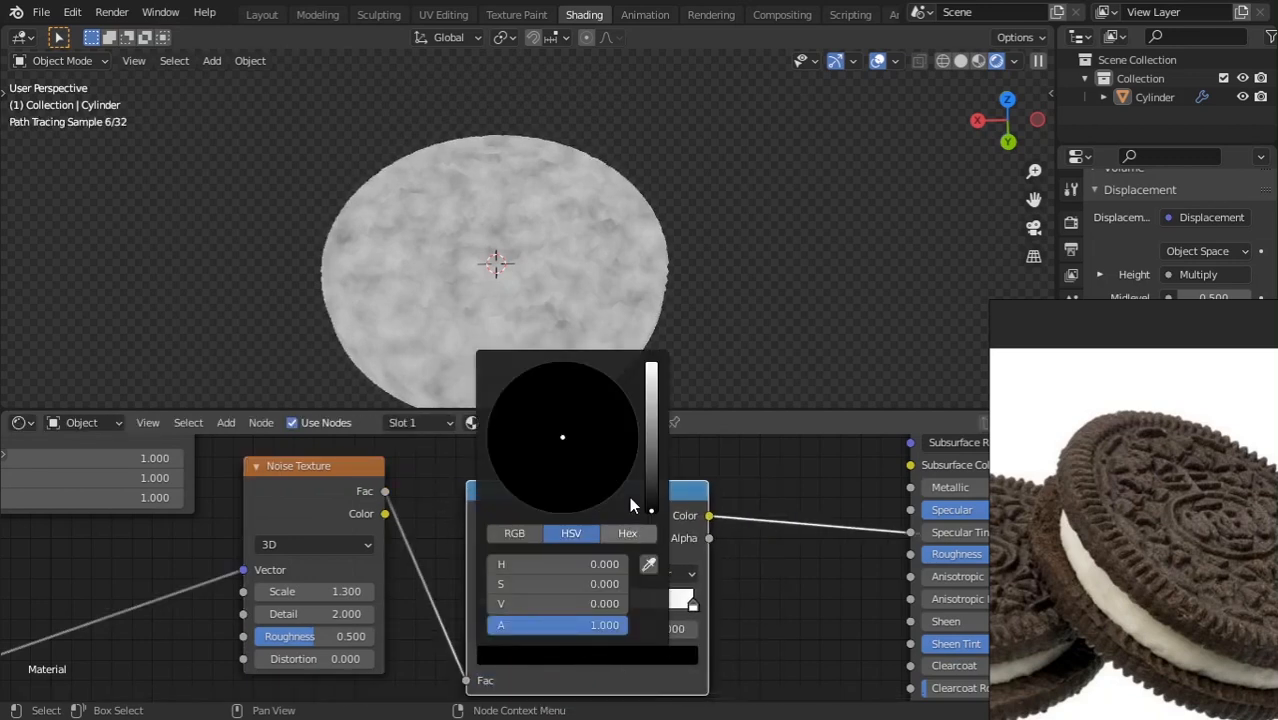
{"action": "left_click_drag", "start_coordinate": [651, 510], "coordinate": [651, 395]}
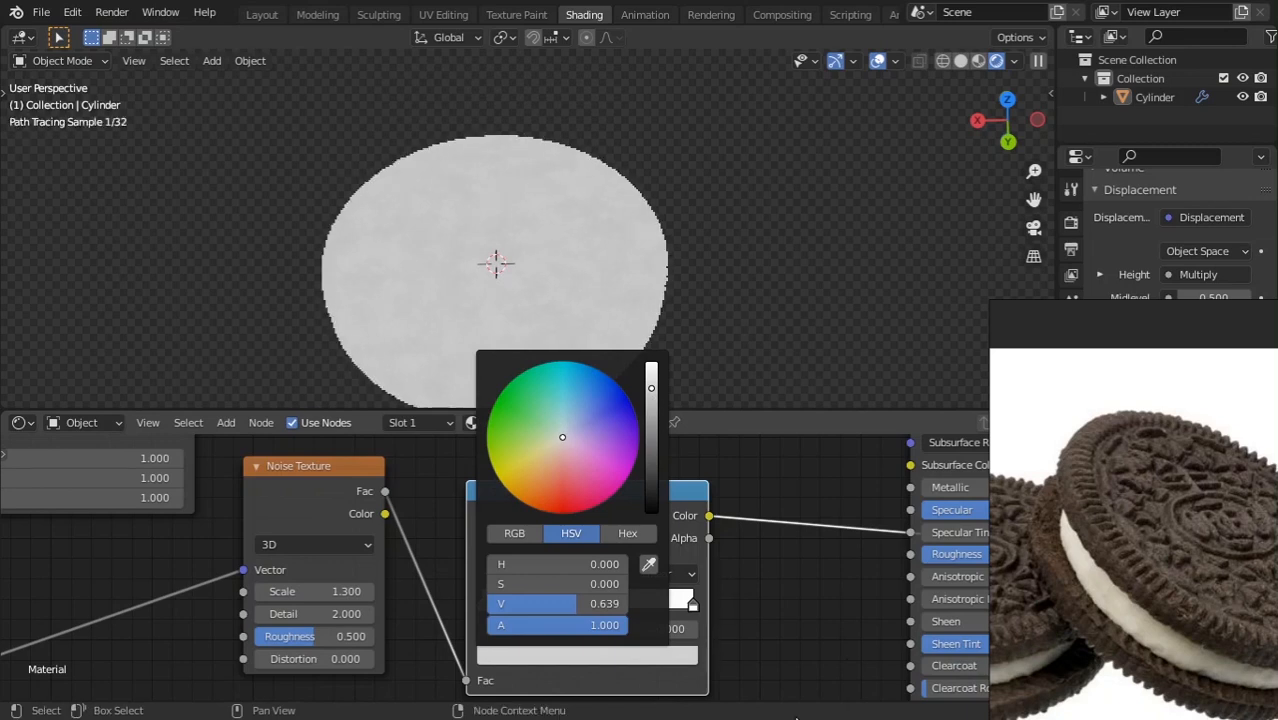
{"action": "left_click", "coordinate": [694, 601]}
{"action": "left_click", "coordinate": [686, 655]}
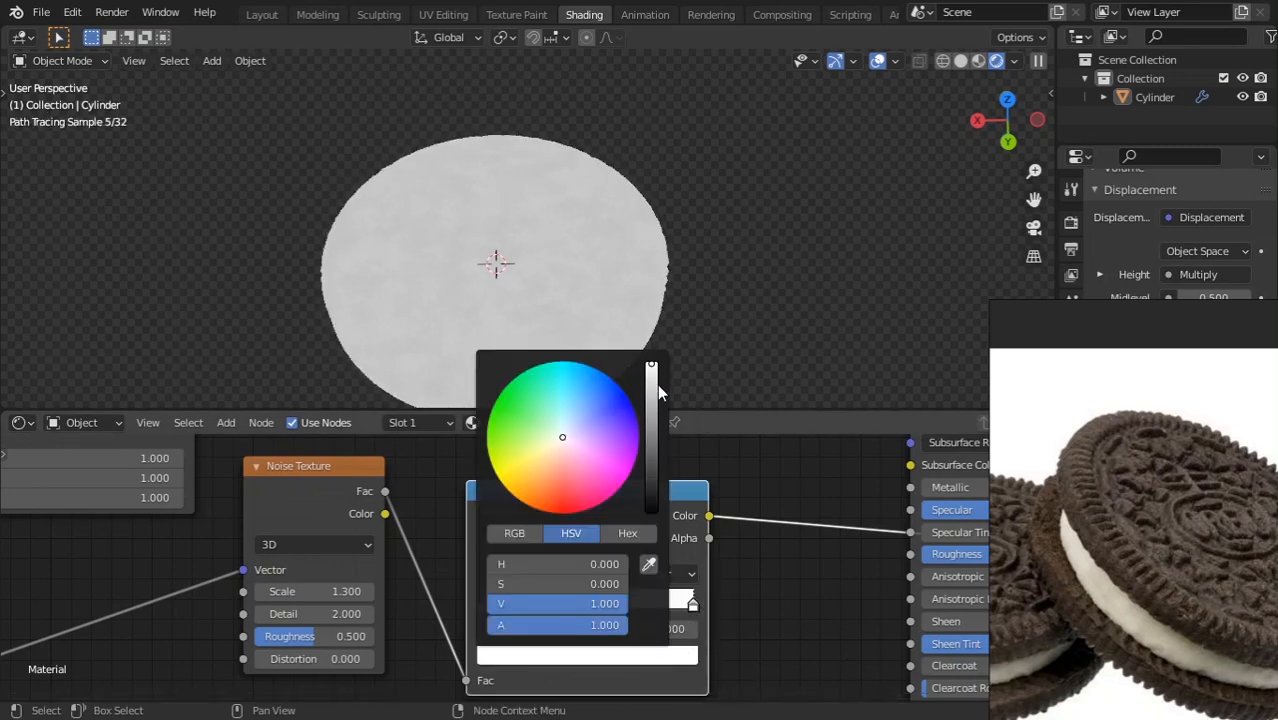
{"action": "mouse_move", "coordinate": [654, 372]}
{"action": "left_mouse_down"}
{"action": "mouse_move", "coordinate": [653, 386]}
{"action": "mouse_move", "coordinate": [652, 375]}
{"action": "left_mouse_up"}
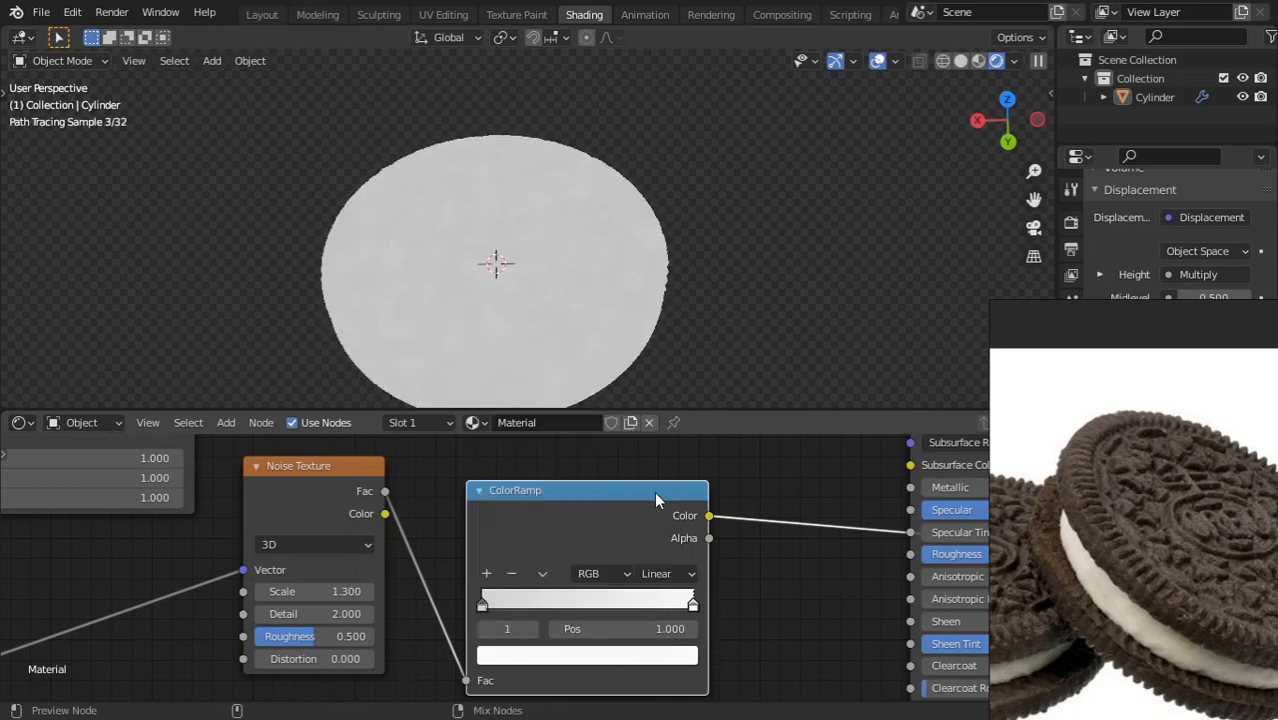
Darken the ColorRamp's first stop to a mid grey and preview its Color output on the cookie.
{"action": "middle_click_drag", "start_coordinate": [548, 336], "coordinate": [550, 364]}
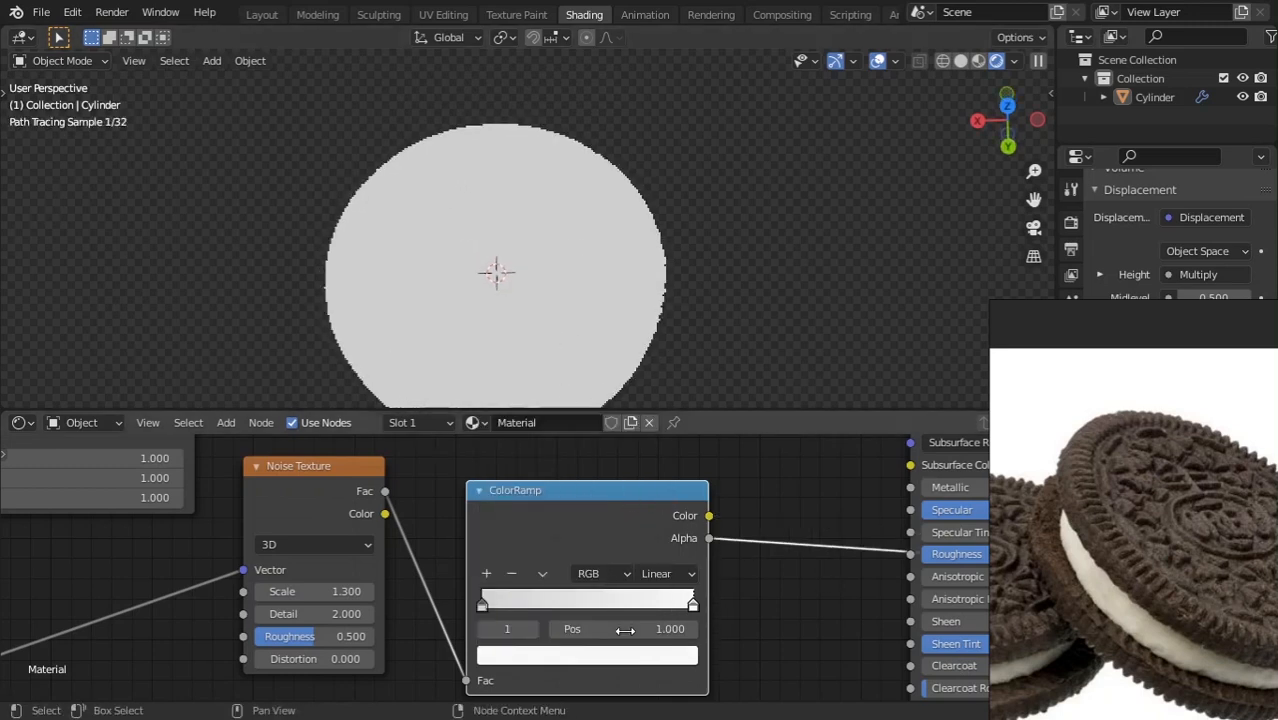
{"action": "left_click", "coordinate": [482, 604]}
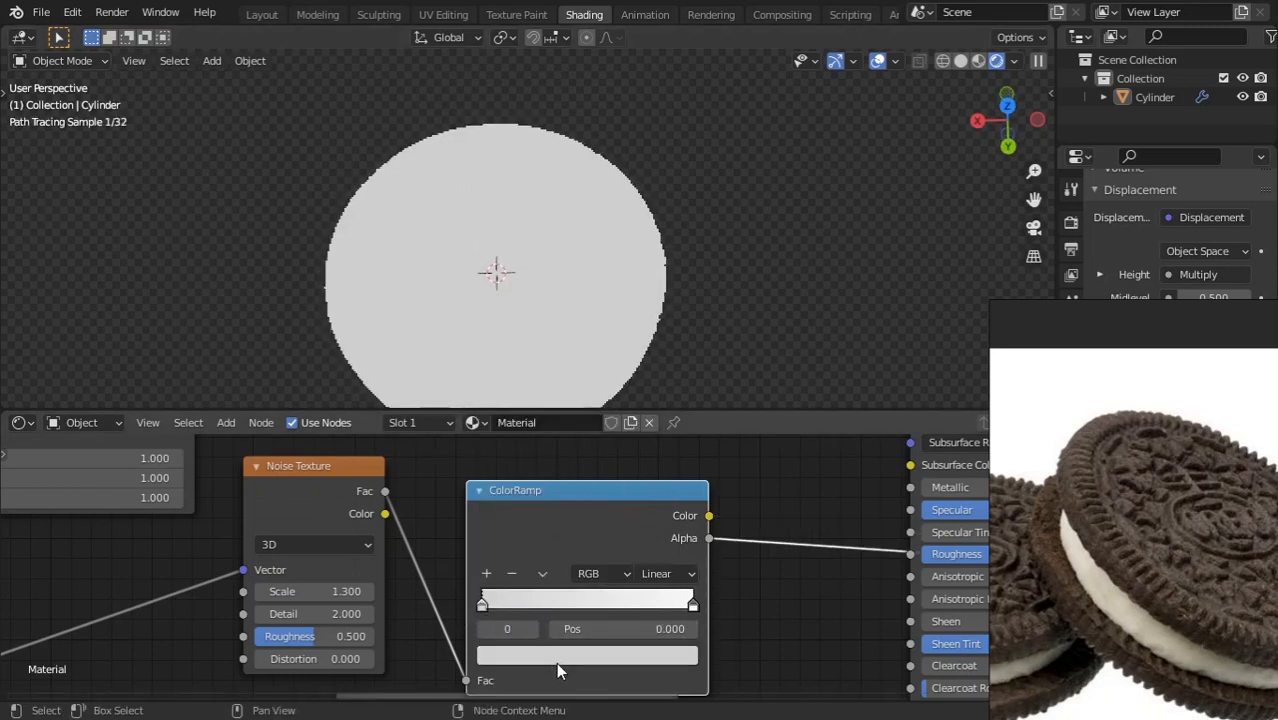
{"action": "left_click", "coordinate": [556, 660]}
{"action": "left_click_drag", "start_coordinate": [652, 385], "coordinate": [657, 426]}
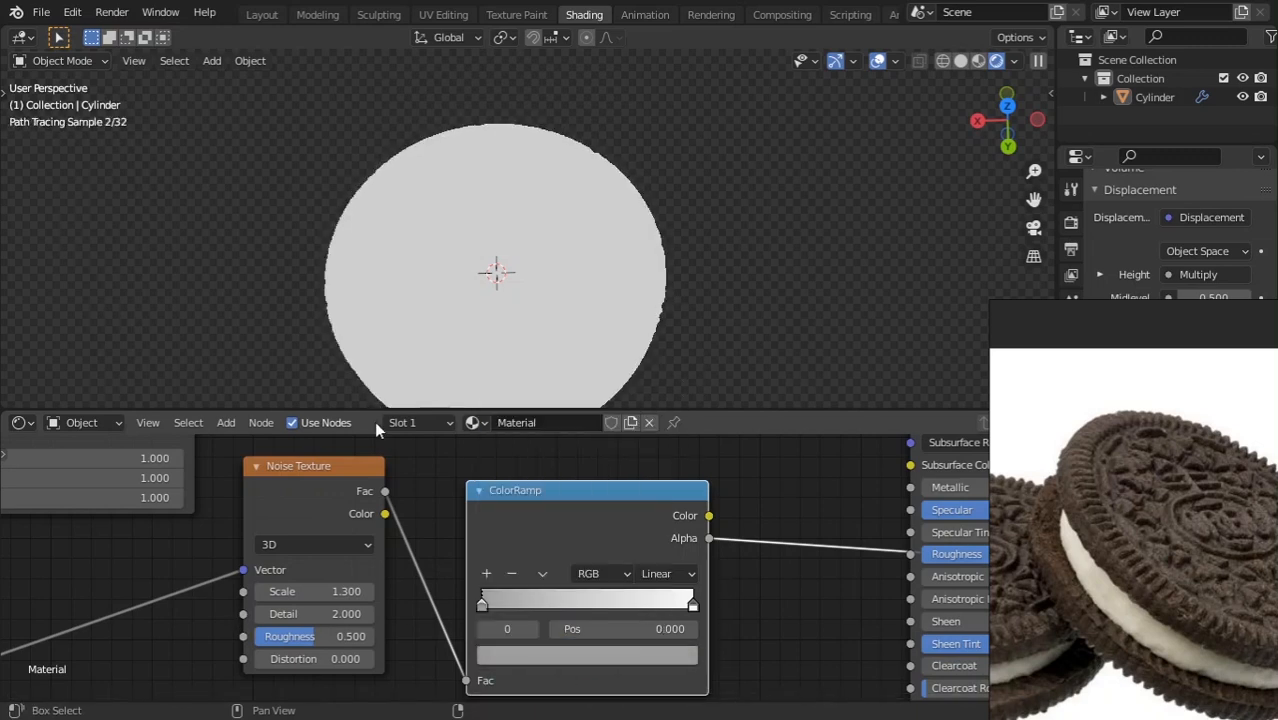
{"action": "left_click", "coordinate": [345, 487], "text": "ctrl+shift"}
{"action": "left_click", "coordinate": [673, 549], "text": "ctrl+shift"}
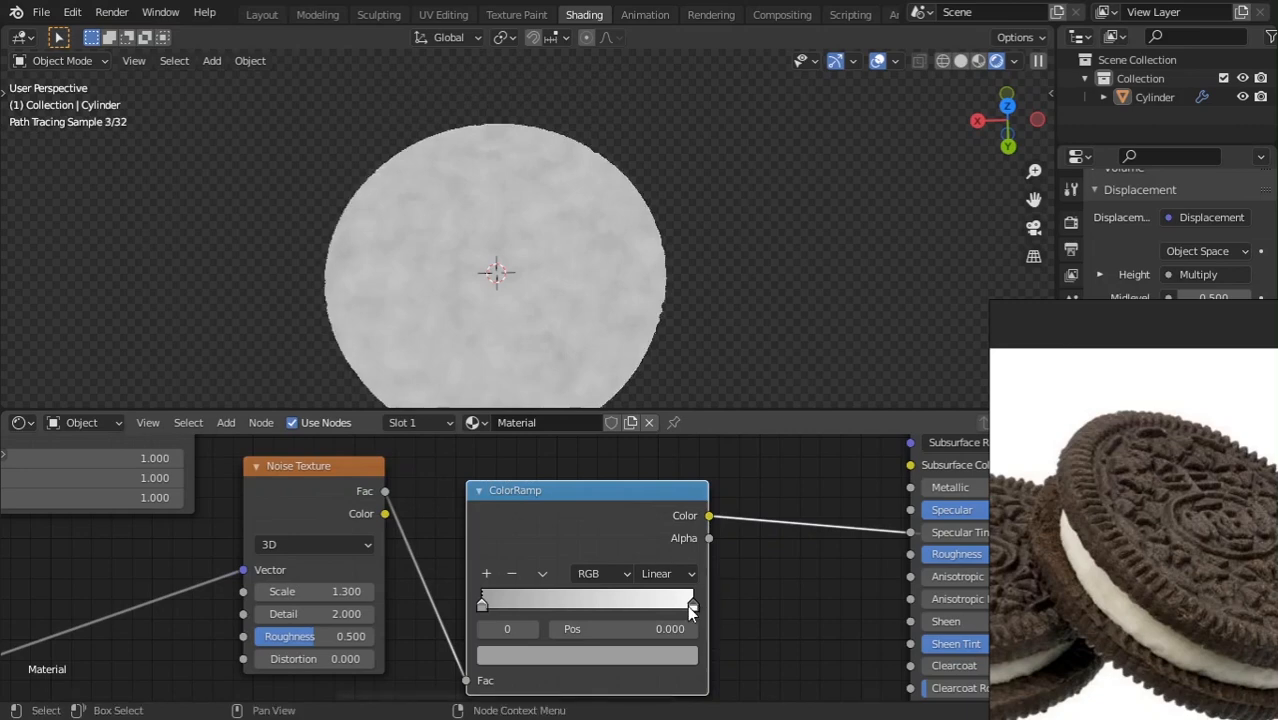
Restore the Principled BSDF preview and connect the new ColorRamp's Color output to the Roughness input.
{"action": "scroll", "coordinate": [540, 264], "scroll_direction": "down", "scroll_amount": 3}
{"action": "scroll", "coordinate": [745, 668], "scroll_direction": "down", "scroll_amount": 3}
{"action": "middle_click_drag", "start_coordinate": [704, 556], "coordinate": [427, 598]}
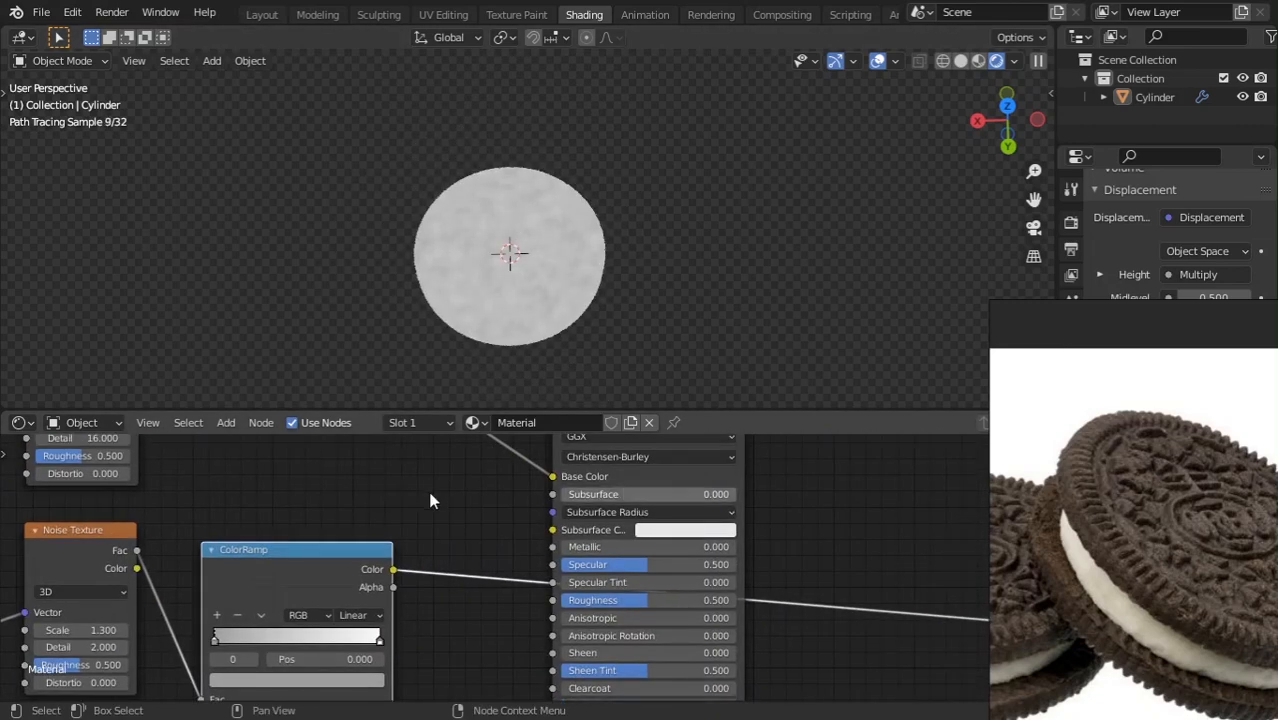
{"action": "middle_click_drag", "start_coordinate": [430, 500], "coordinate": [376, 689]}
{"action": "left_click", "coordinate": [589, 585], "text": "ctrl+shift"}
{"action": "middle_click_drag", "start_coordinate": [566, 592], "coordinate": [709, 466]}
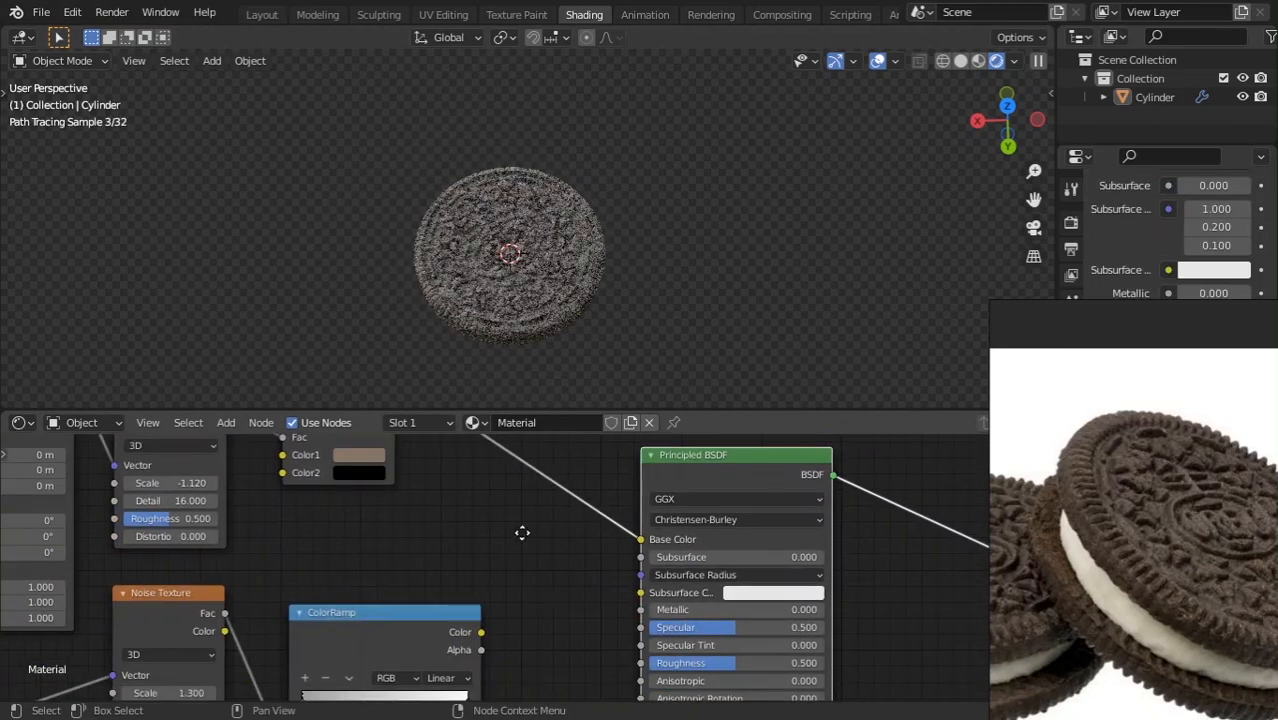
{"action": "middle_click_drag", "start_coordinate": [522, 533], "coordinate": [498, 435]}
{"action": "scroll", "coordinate": [514, 499], "scroll_direction": "up", "scroll_amount": 3}
{"action": "left_click_drag", "start_coordinate": [441, 543], "coordinate": [654, 583]}
Lighten the roughness ColorRamp's first stop to a light grey while checking the cookie from the side.
{"action": "scroll", "coordinate": [599, 246], "scroll_direction": "up", "scroll_amount": 3}
{"action": "middle_click_drag", "start_coordinate": [599, 246], "coordinate": [634, 177]}
{"action": "middle_click_drag", "start_coordinate": [467, 575], "coordinate": [680, 505]}
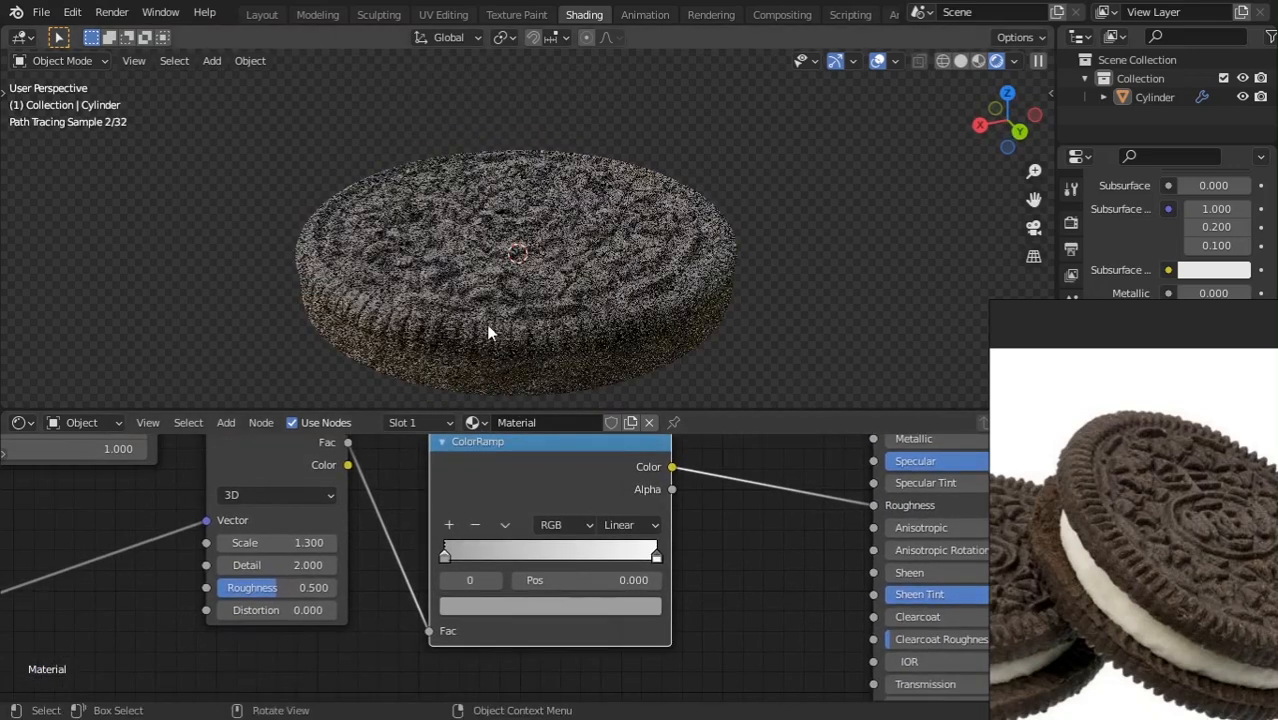
{"action": "left_click", "coordinate": [479, 608]}
{"action": "left_click_drag", "start_coordinate": [620, 375], "coordinate": [616, 344]}
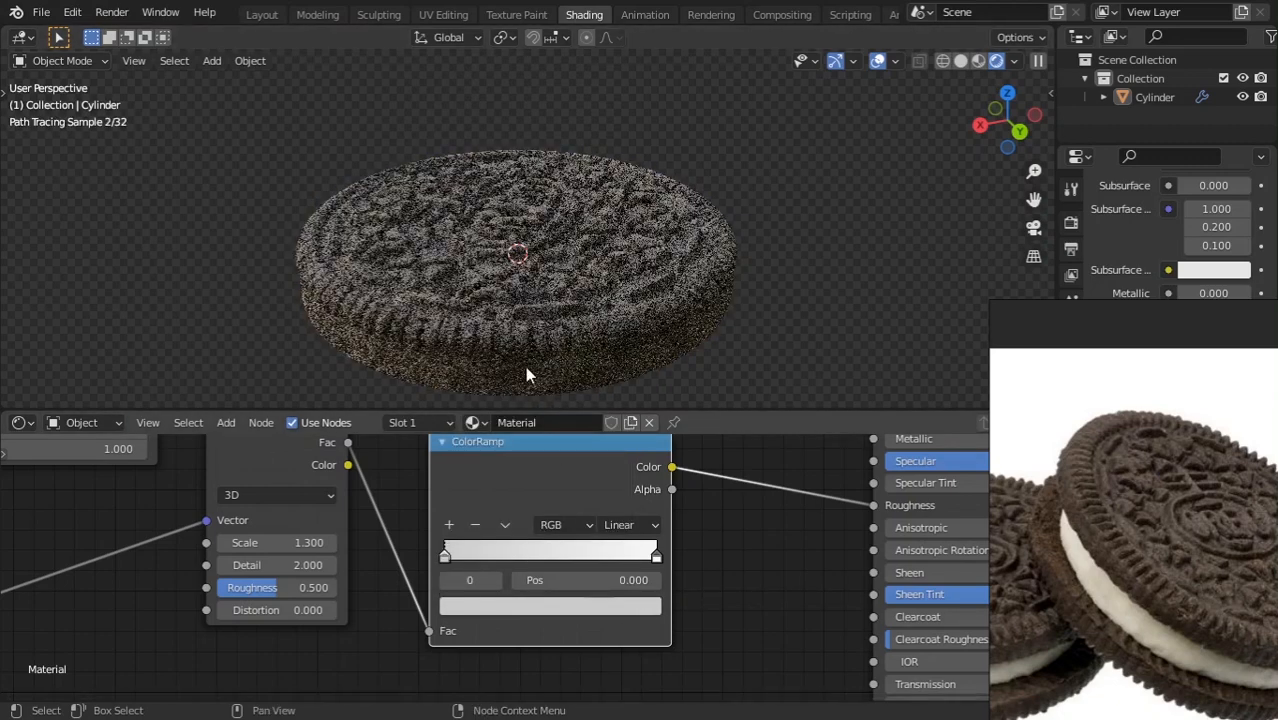
Select the cookie, hide the viewport overlays and inspect its surface up close.
{"action": "scroll", "coordinate": [518, 343], "scroll_direction": "down", "scroll_amount": 3}
{"action": "middle_click_drag", "start_coordinate": [514, 351], "coordinate": [552, 482]}
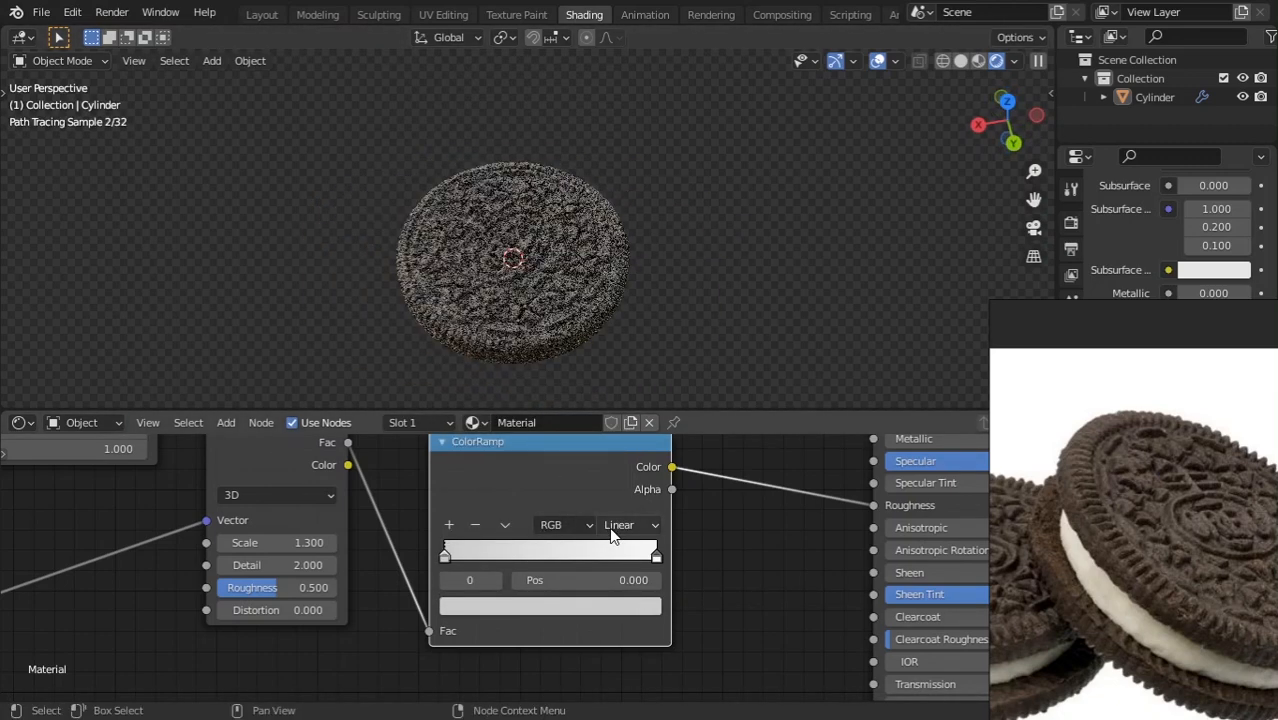
{"action": "left_click", "coordinate": [638, 300]}
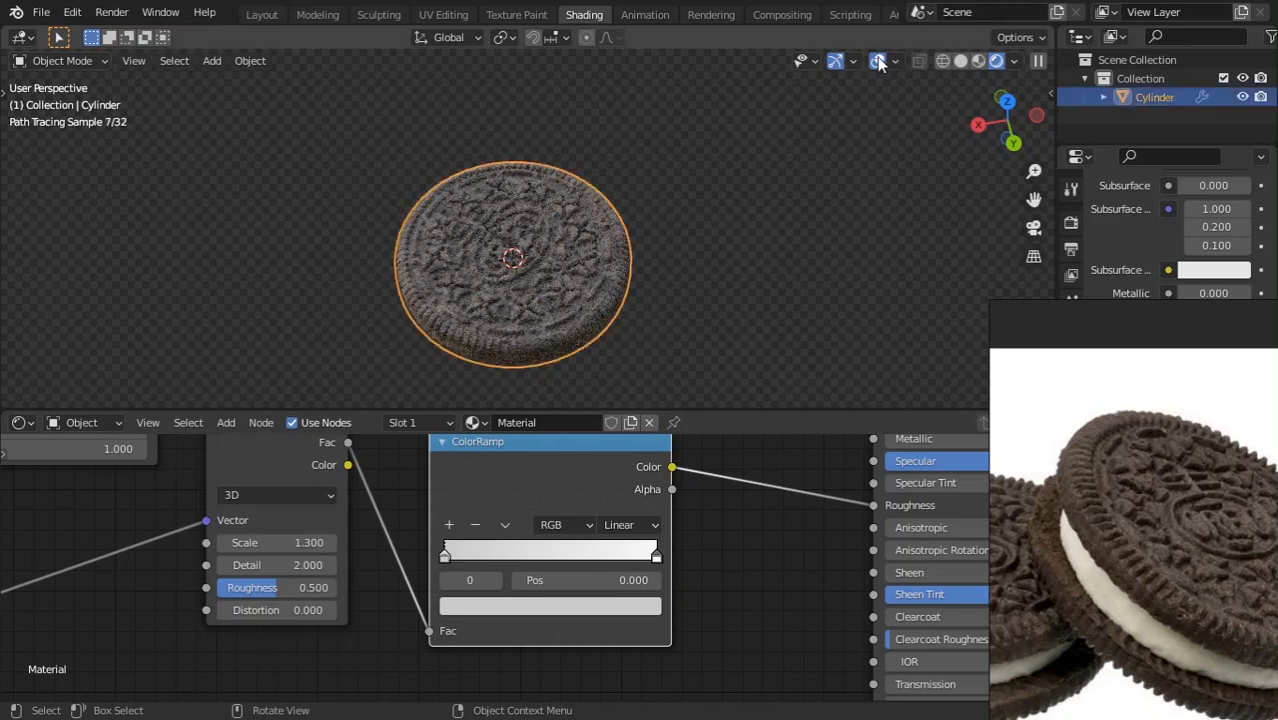
{"action": "left_click", "coordinate": [878, 62]}
{"action": "scroll", "coordinate": [783, 322], "scroll_direction": "up", "scroll_amount": 4}
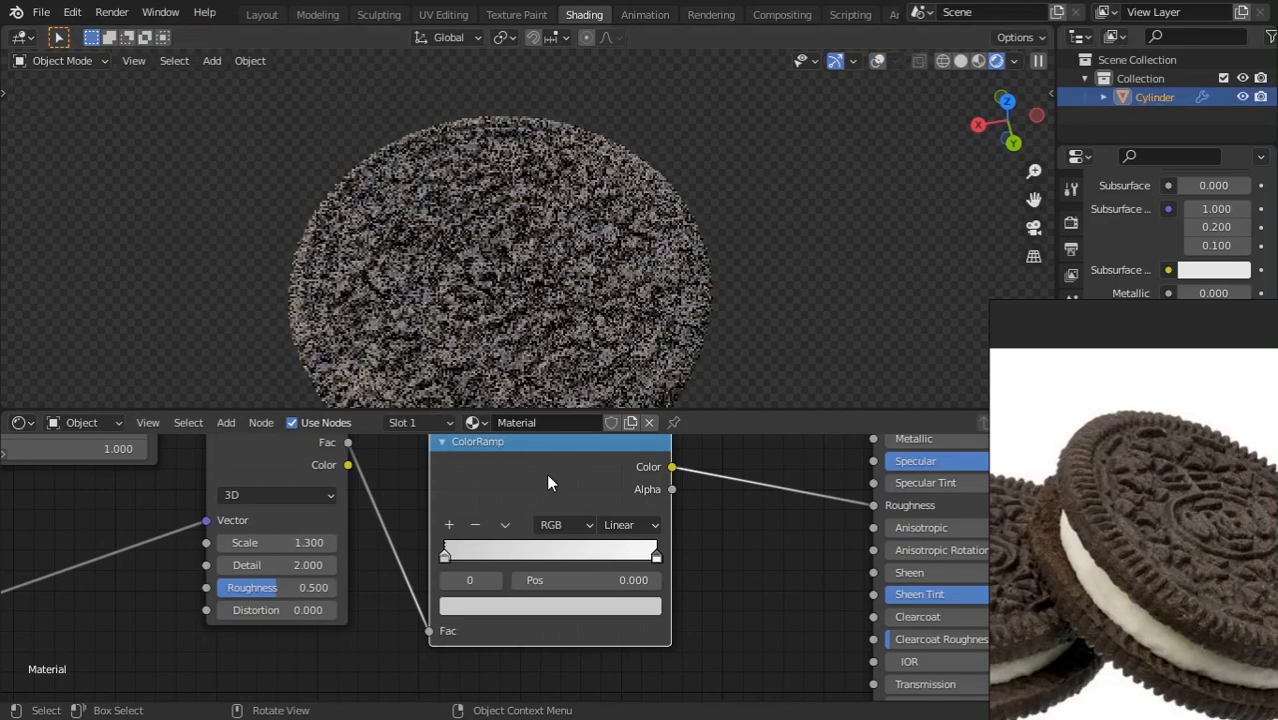
Try lower Strength values on the Bump node, down to 0.333, and finally set it to 1.000.
{"action": "scroll", "coordinate": [580, 515], "scroll_direction": "down", "scroll_amount": 3}
{"action": "middle_click_drag", "start_coordinate": [580, 480], "coordinate": [580, 574]}
{"action": "left_click_drag", "start_coordinate": [573, 597], "coordinate": [544, 597]}
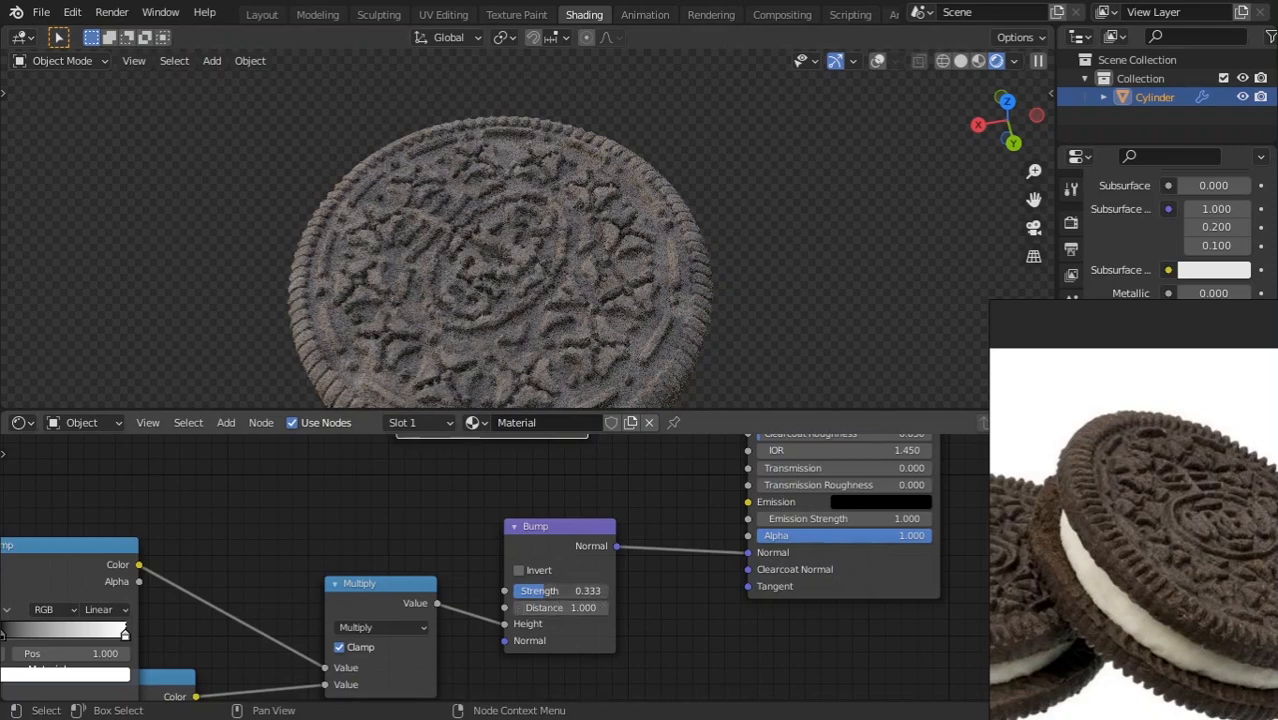
{"action": "left_click_drag", "start_coordinate": [558, 591], "coordinate": [610, 591]}
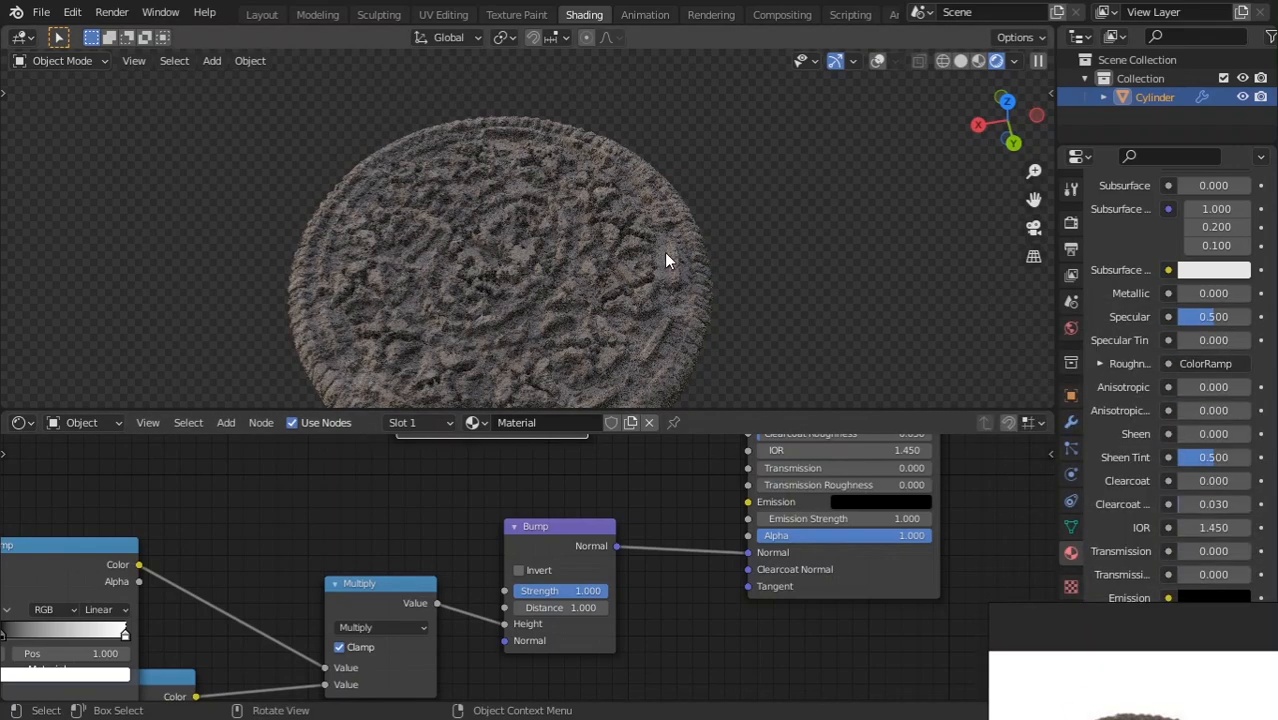
In the Layout workspace, move the cookie 3.4972 m up along the Z axis.
{"action": "scroll", "coordinate": [664, 262], "scroll_direction": "down", "scroll_amount": 7}
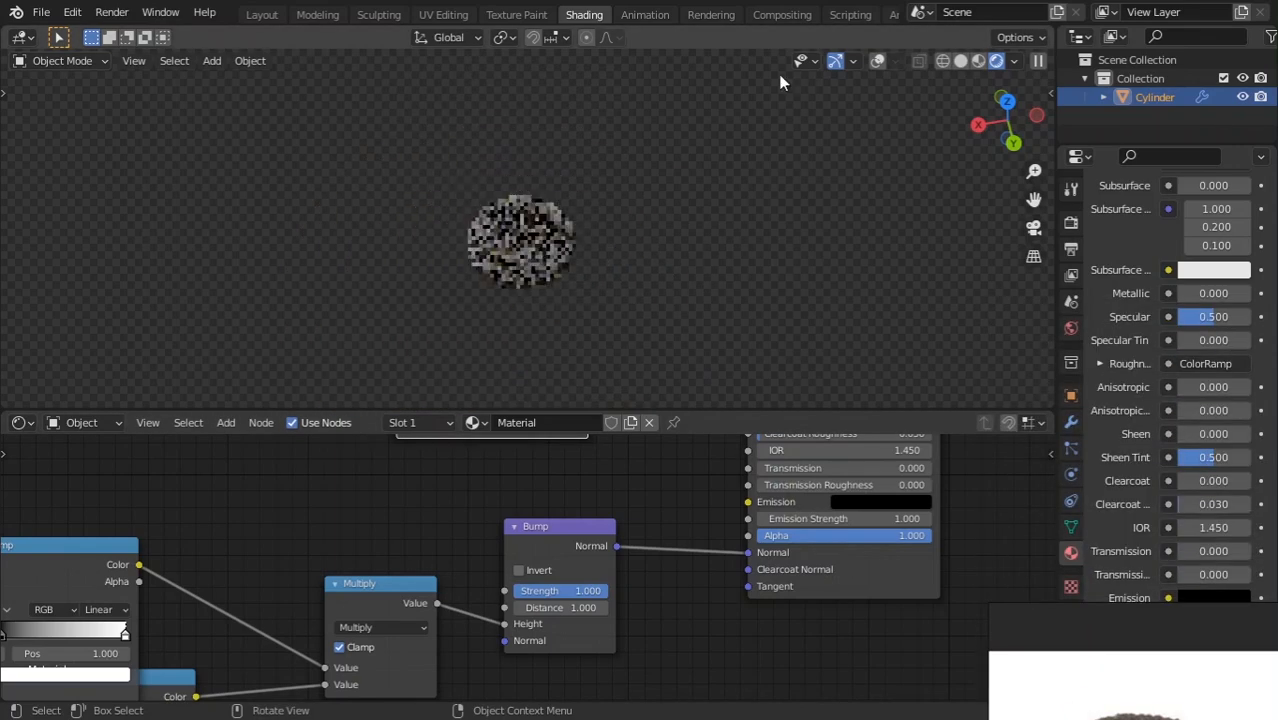
{"action": "left_click", "coordinate": [262, 14]}
{"action": "scroll", "coordinate": [507, 376], "scroll_direction": "down", "scroll_amount": 2}
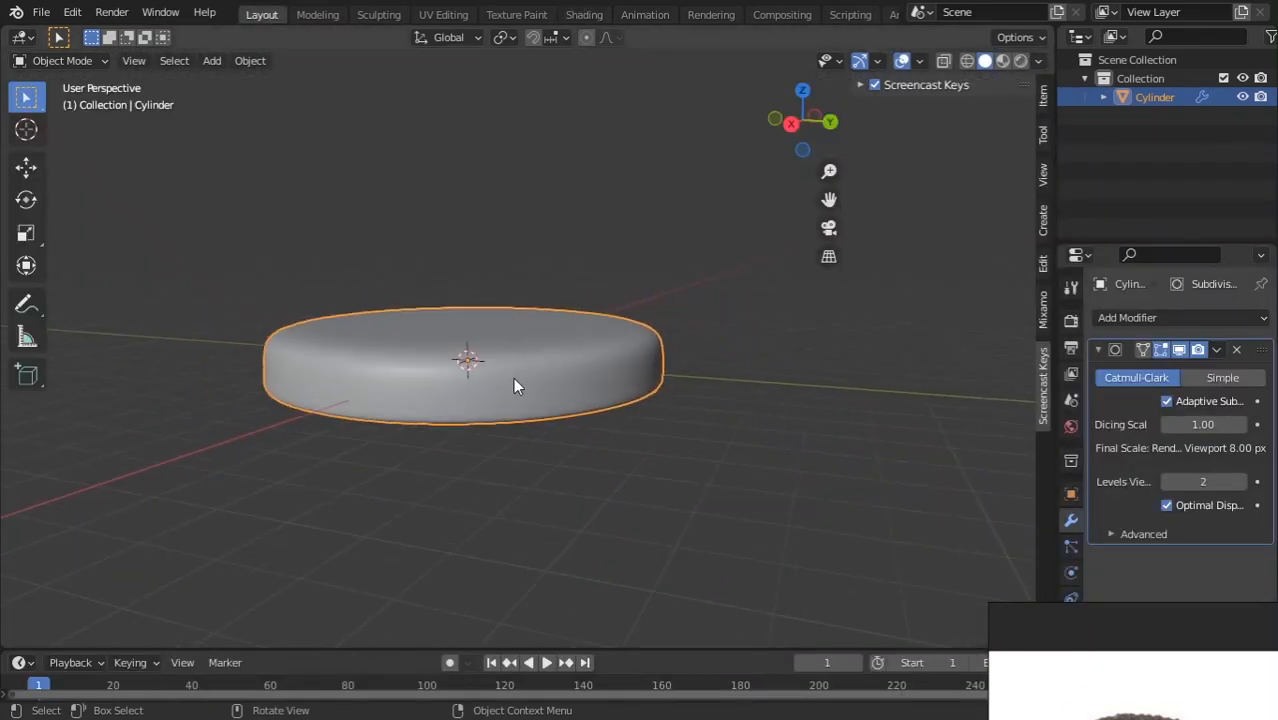
{"action": "key", "text": "g"}
{"action": "key", "text": "z"}
{"action": "left_click", "coordinate": [517, 195]}
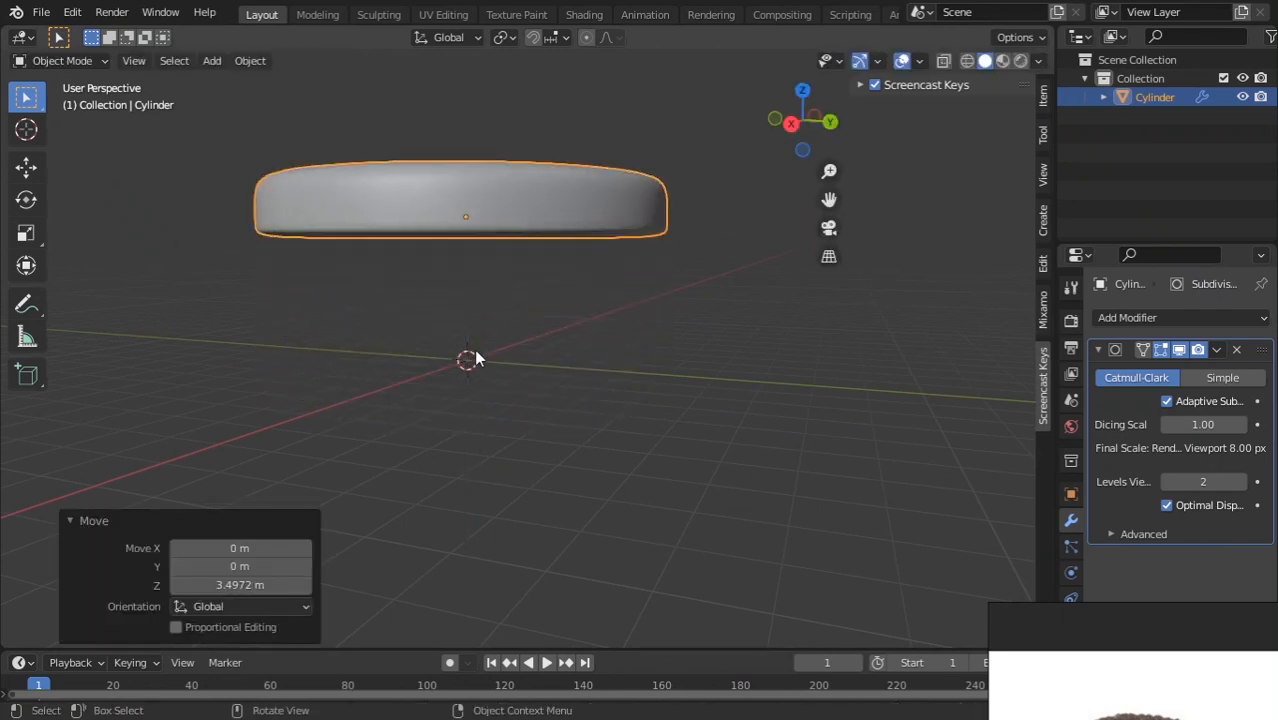
Duplicate the cookie in place and mirror the copy by scaling it by -1 along Z.
{"action": "key", "text": "shift+d"}
{"action": "right_click", "coordinate": [610, 392]}
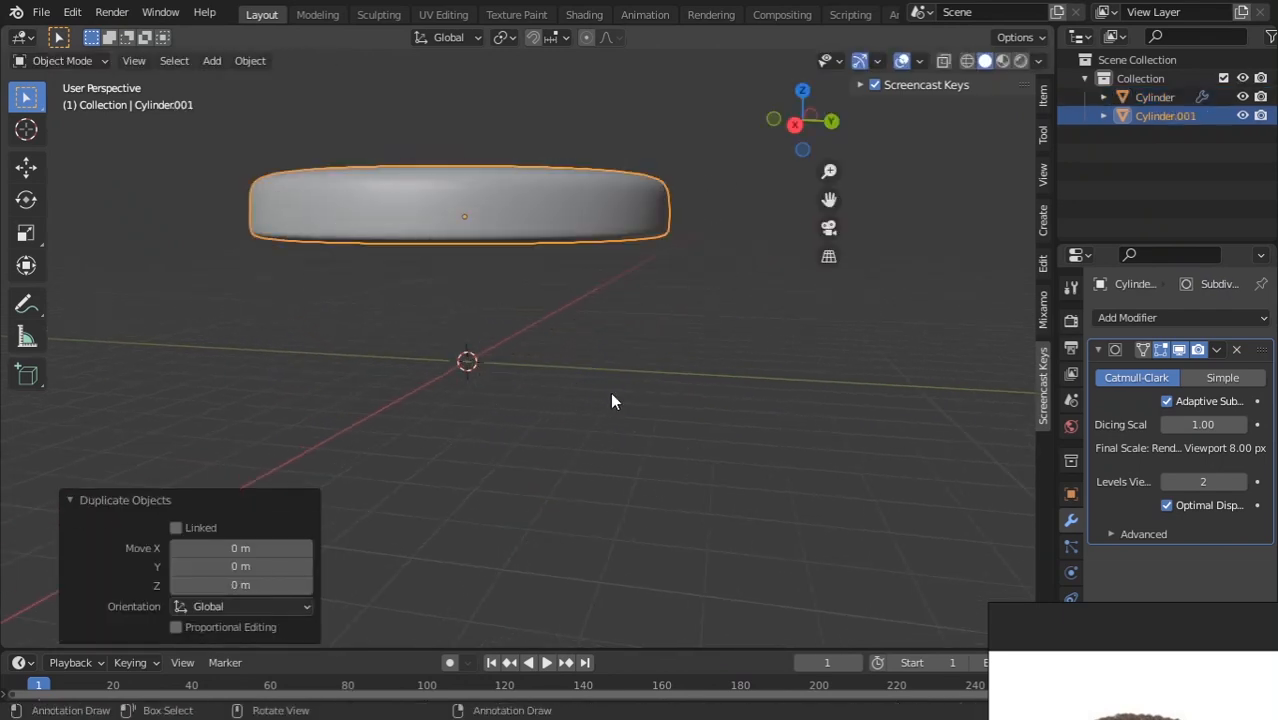
{"action": "type", "text": "sz"}
{"action": "type", "text": "-1"}
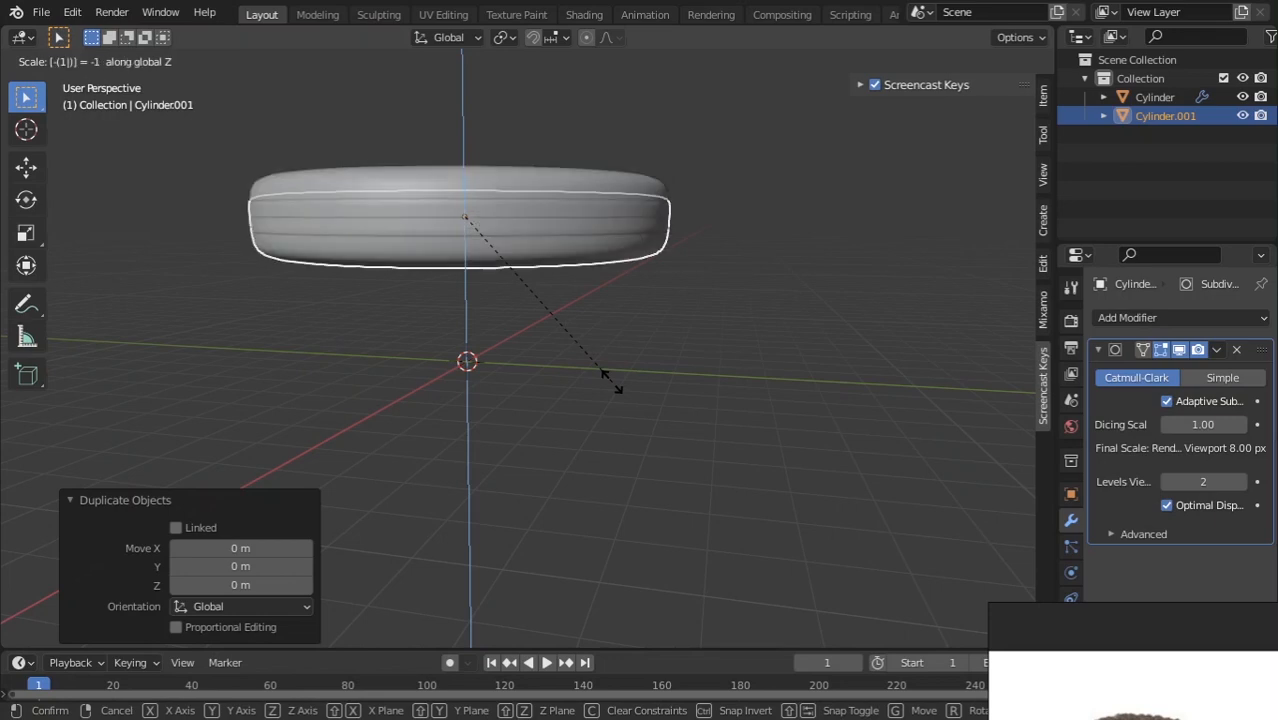
{"action": "key", "text": "Return"}
Move the mirrored cookie copy straight down along Z, leaving a gap below the original cookie.
{"action": "key", "text": "g"}
{"action": "key", "text": "z"}
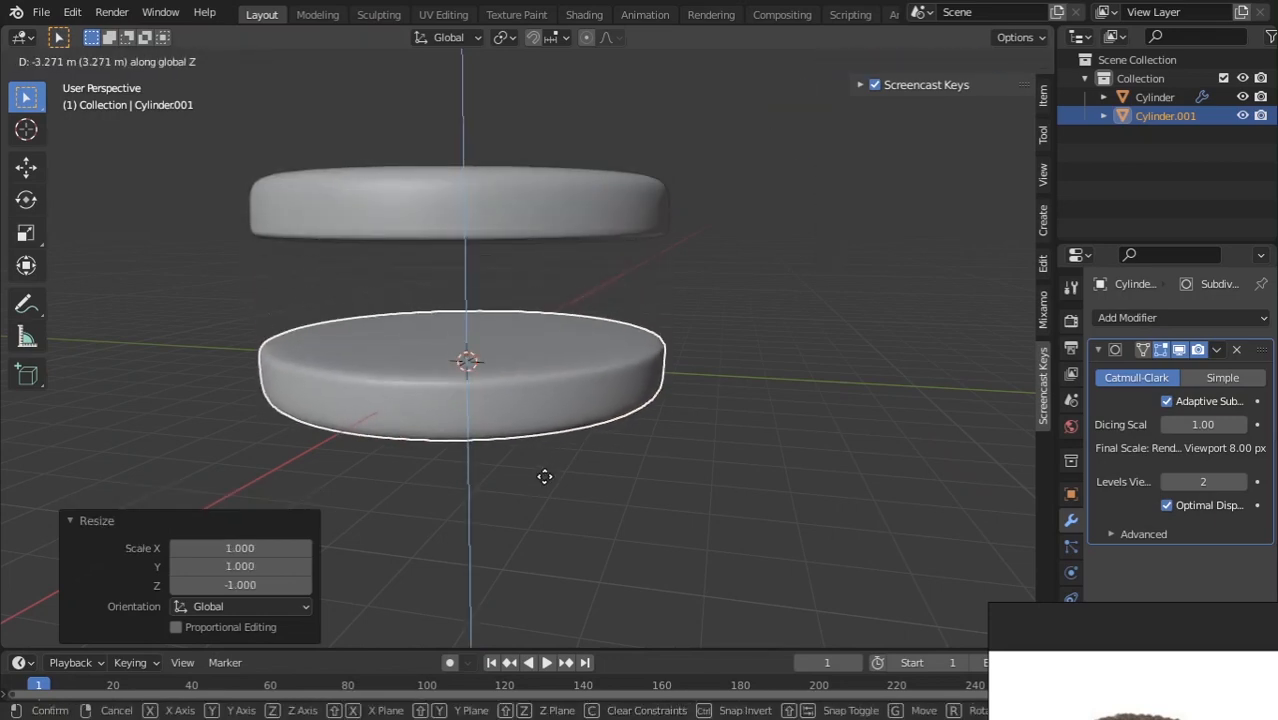
{"action": "left_click", "coordinate": [543, 405]}
In front view, lower the upper cookie by 1.2246 m along Z to narrow the gap, and deselect it.
{"action": "key", "text": "KP_1"}
{"action": "scroll", "coordinate": [550, 380], "scroll_direction": "up", "scroll_amount": 1}
{"action": "left_click", "coordinate": [582, 190]}
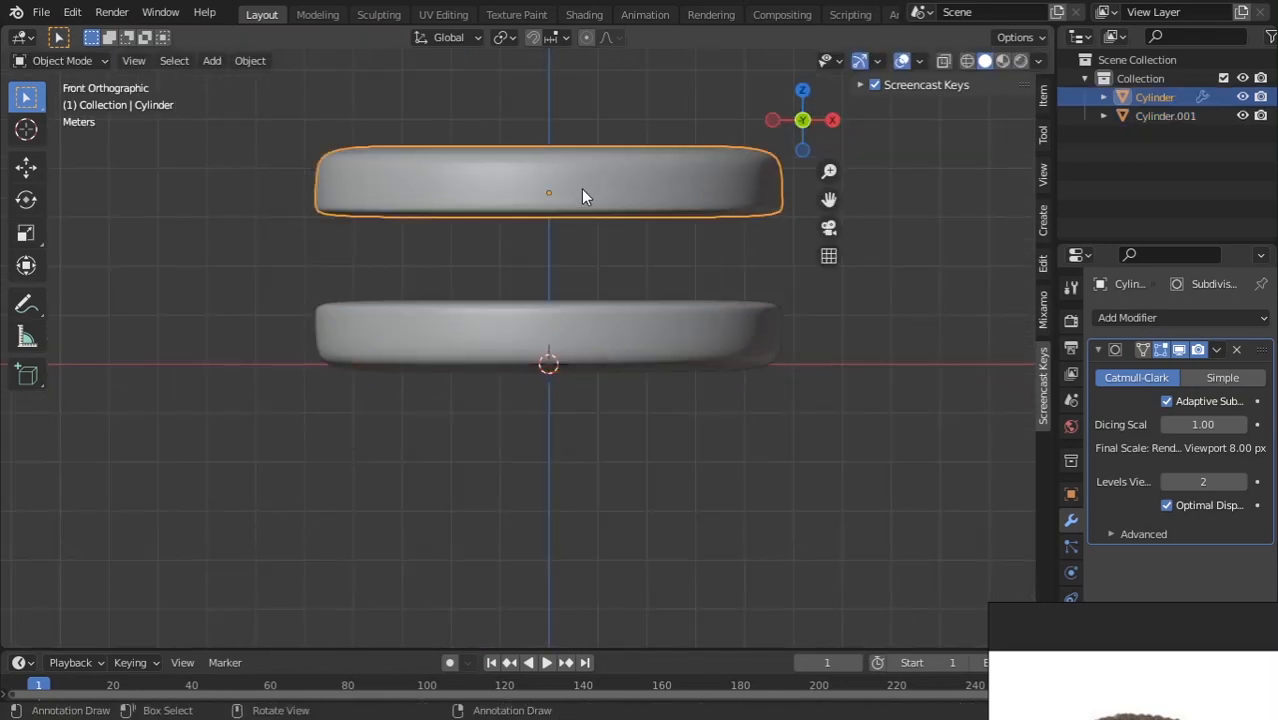
{"action": "key", "text": "g"}
{"action": "key", "text": "z"}
{"action": "left_click", "coordinate": [582, 250]}
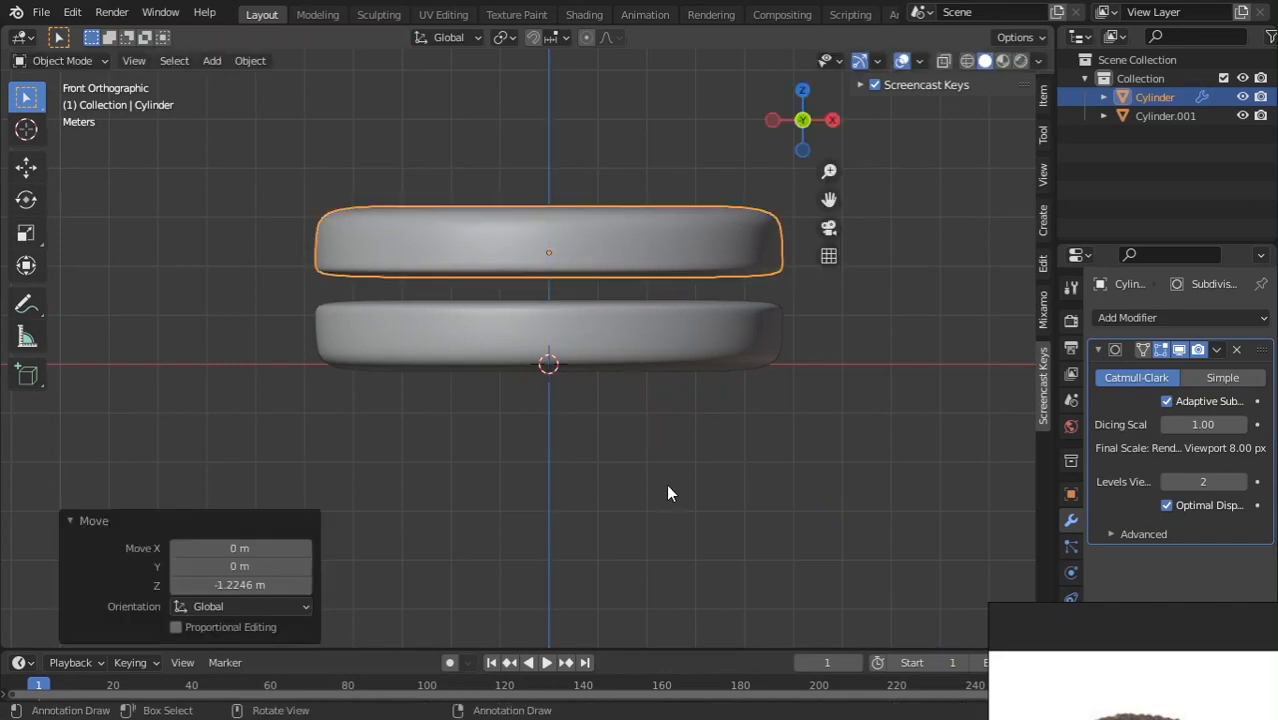
{"action": "left_click", "coordinate": [666, 484]}
Add a 12-vertex cylinder with 5 m radius and 1 m depth and raise it 1.5835 m between the two cookies.
{"action": "scroll", "coordinate": [544, 380], "scroll_direction": "up", "scroll_amount": 3}
{"action": "key", "text": "shift+a"}
{"action": "mouse_move", "coordinate": [533, 341]}
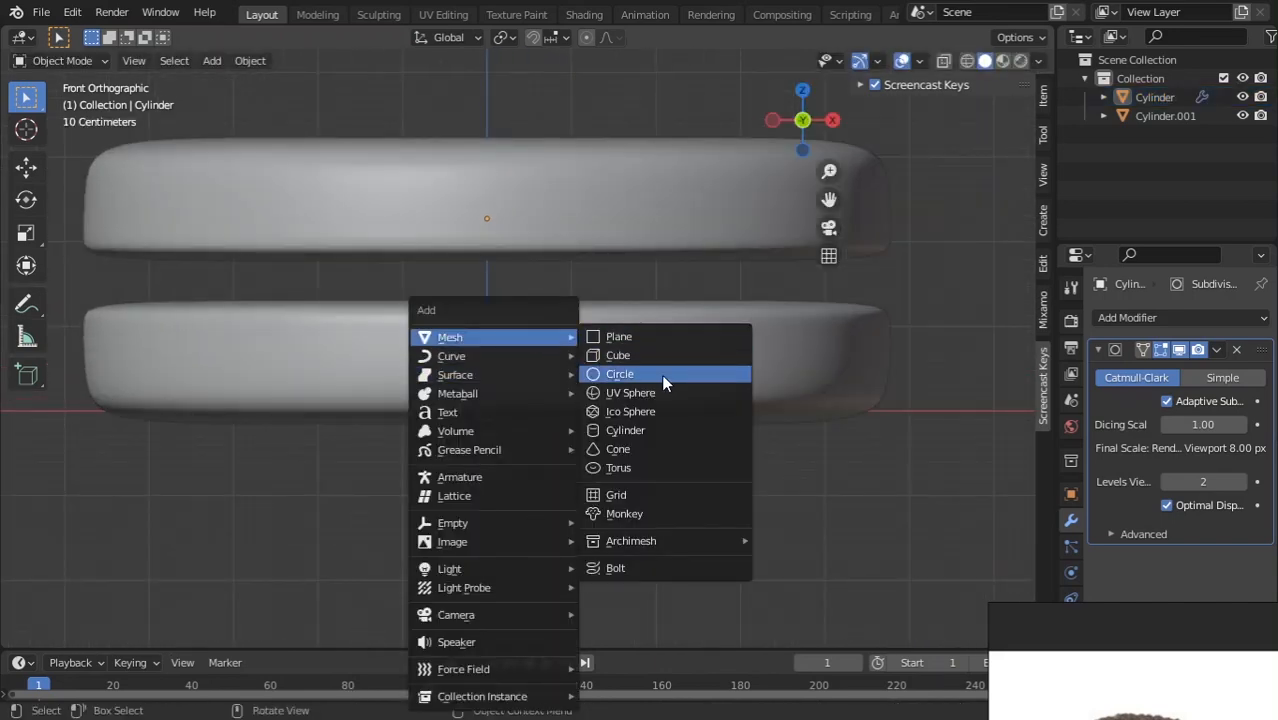
{"action": "left_click", "coordinate": [619, 434]}
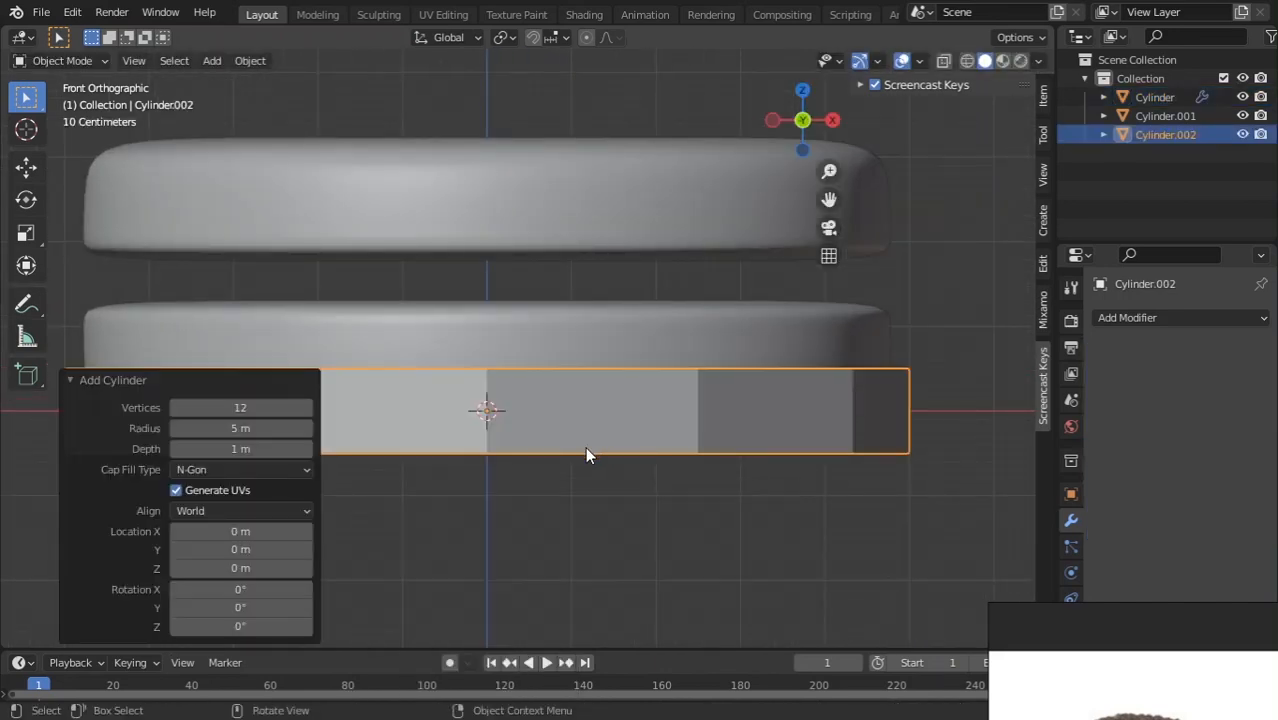
{"action": "key", "text": "g"}
{"action": "key", "text": "z"}
{"action": "left_click", "coordinate": [578, 313]}
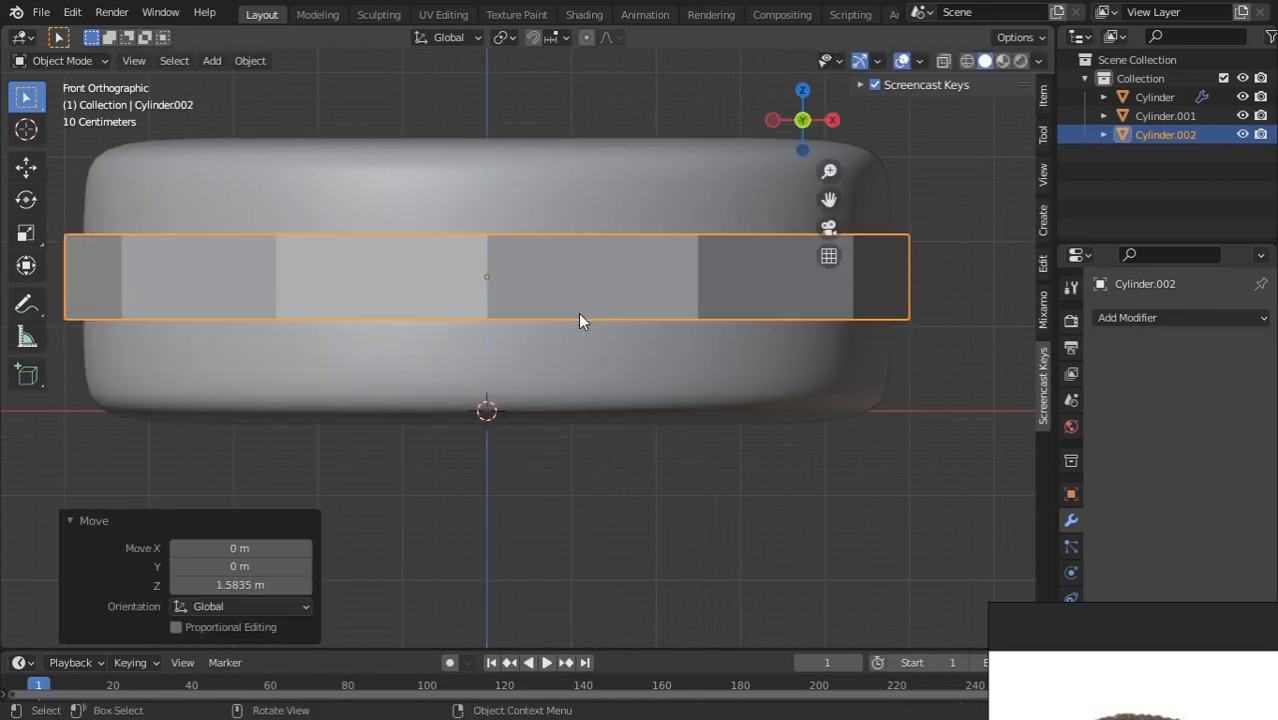
Give the filling cylinder a Subdivision Surface modifier and inset its top and bottom faces by 0.9685 m.
{"action": "left_click", "coordinate": [1165, 317]}
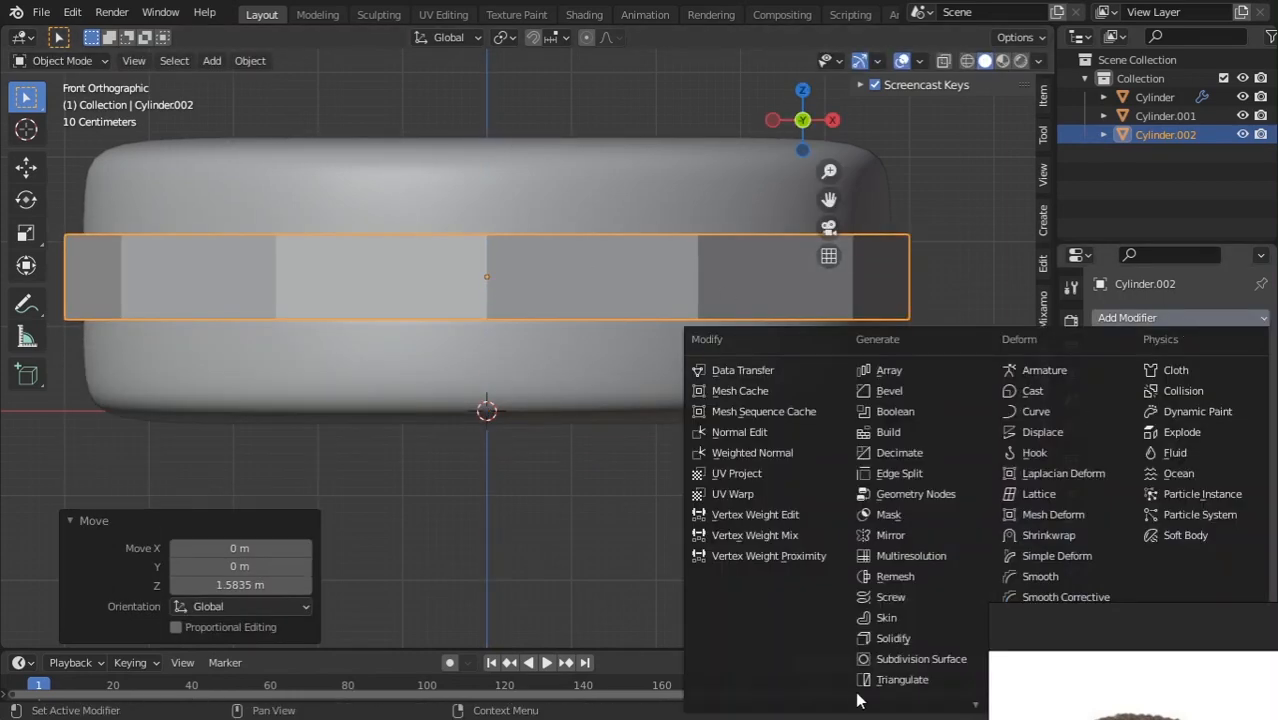
{"action": "left_click", "coordinate": [898, 660]}
{"action": "middle_click_drag", "start_coordinate": [621, 236], "coordinate": [643, 284]}
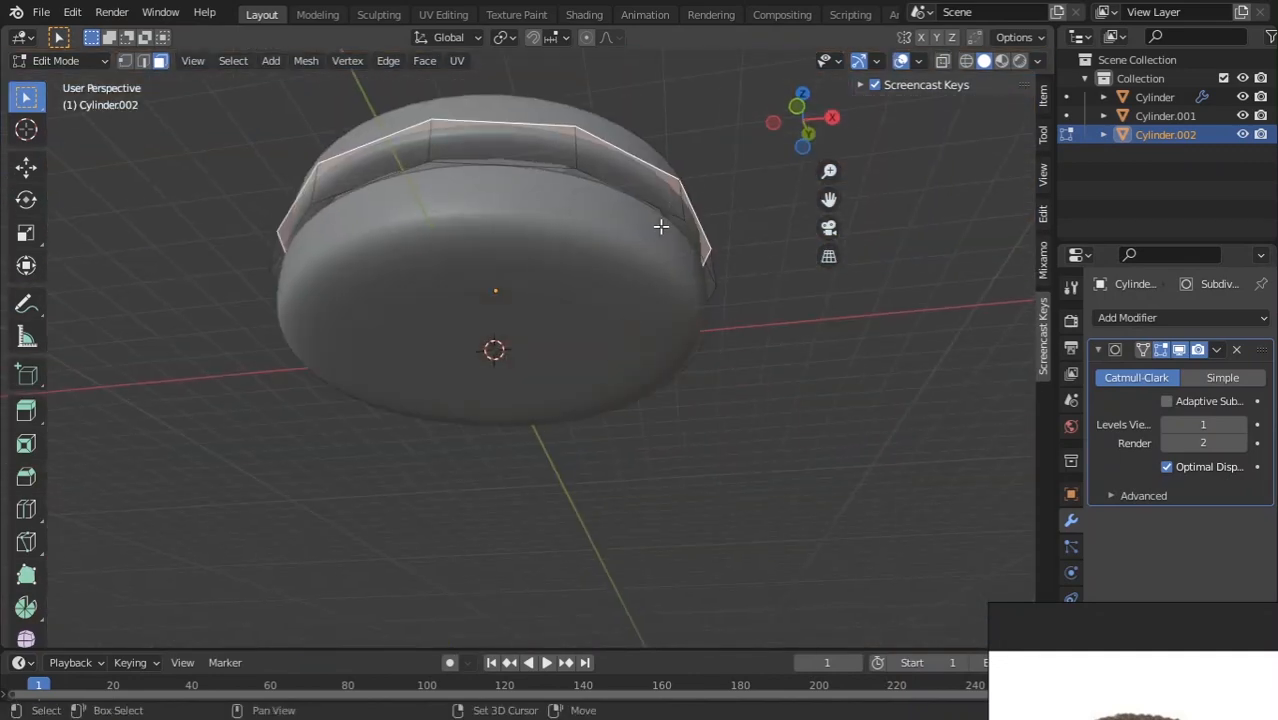
{"action": "middle_click_drag", "start_coordinate": [661, 227], "coordinate": [770, 322]}
{"action": "key", "text": "i"}
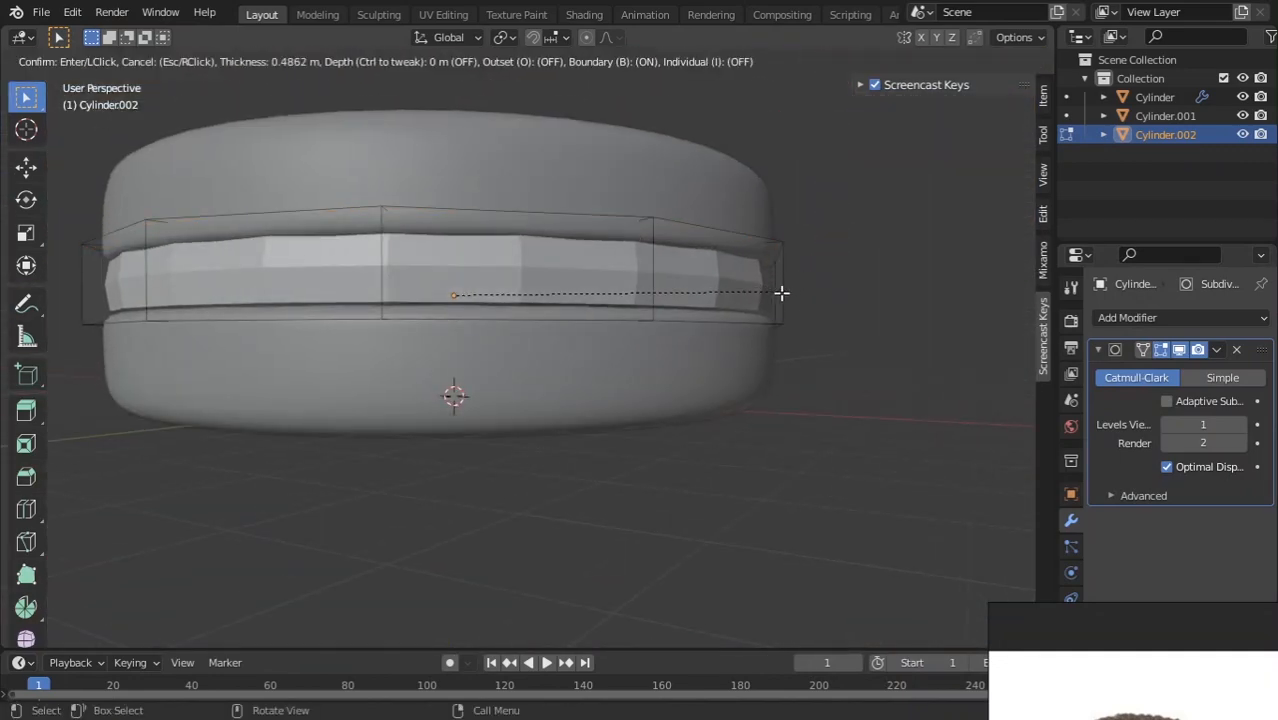
{"action": "left_click", "coordinate": [758, 306]}
{"action": "middle_click_drag", "start_coordinate": [785, 308], "coordinate": [805, 350]}
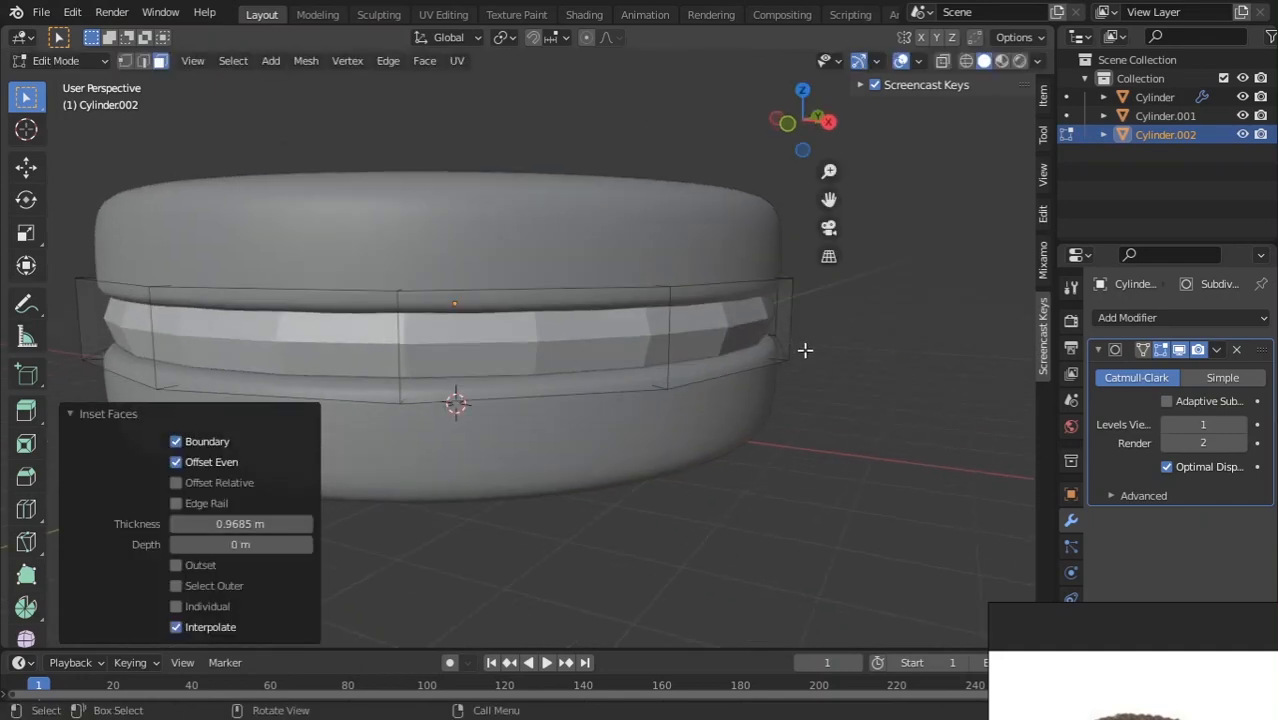
Flatten the filling mesh along Z by a factor of 0.378, return to object mode and deselect it.
{"action": "key", "text": "s"}
{"action": "key", "text": "z"}
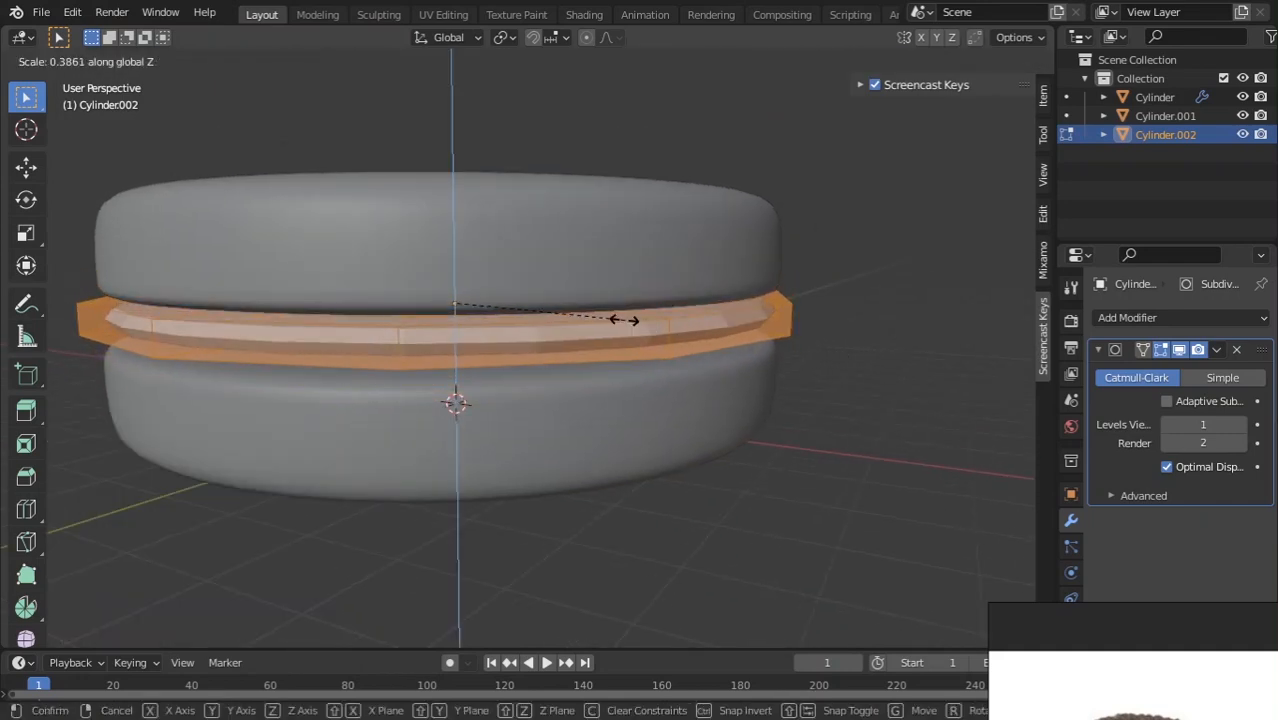
{"action": "left_click", "coordinate": [620, 320]}
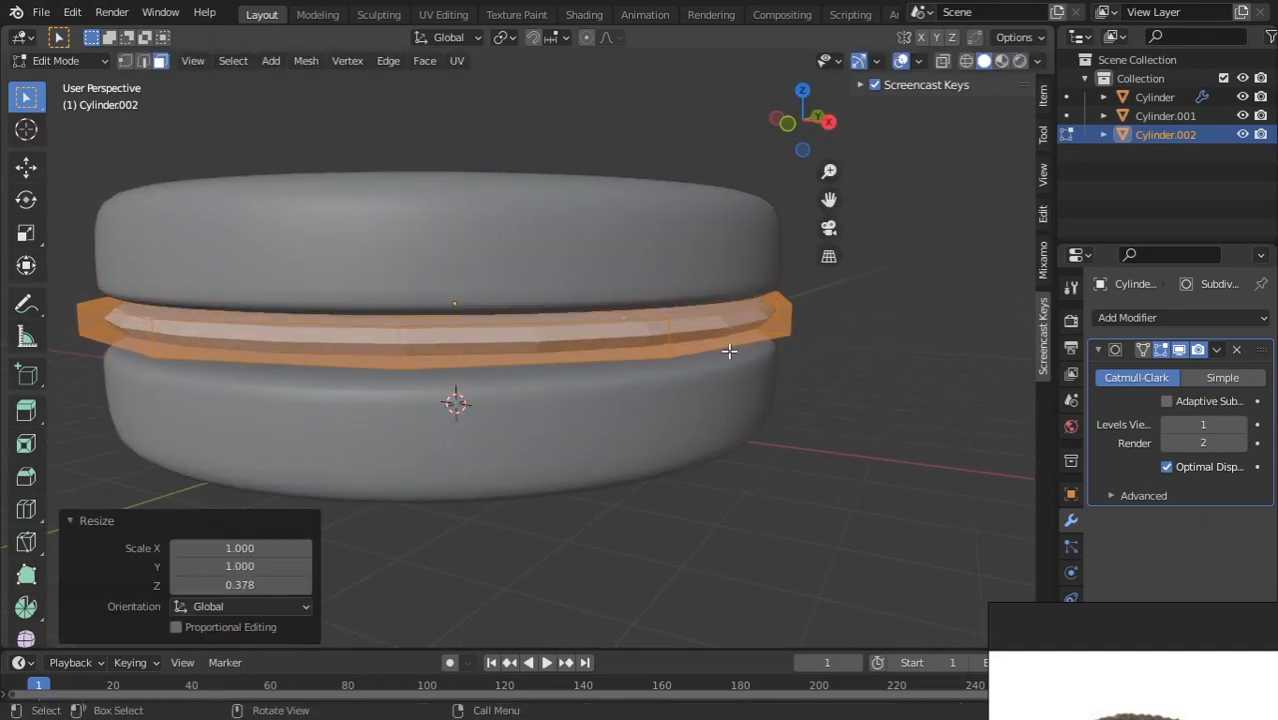
{"action": "key", "text": "Tab"}
{"action": "scroll", "coordinate": [699, 366], "scroll_direction": "down", "scroll_amount": 3}
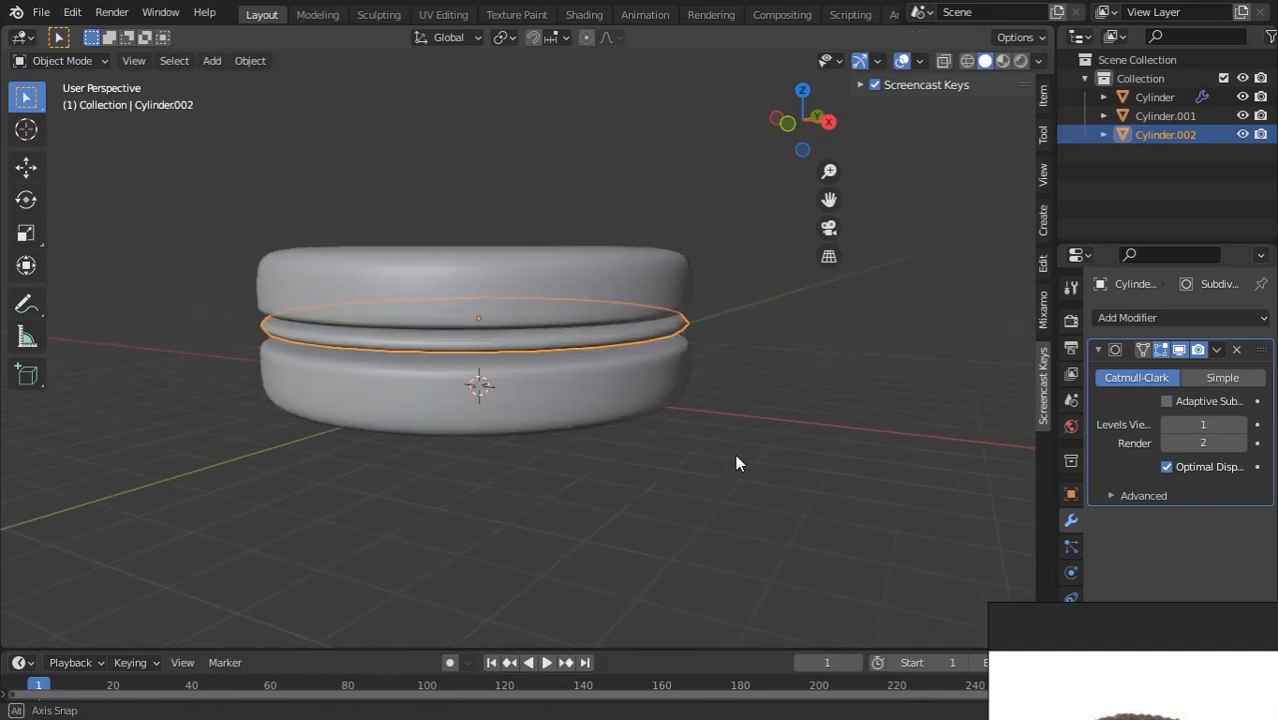
{"action": "left_click", "coordinate": [593, 468]}
{"action": "middle_click_drag", "start_coordinate": [593, 468], "coordinate": [702, 448]}
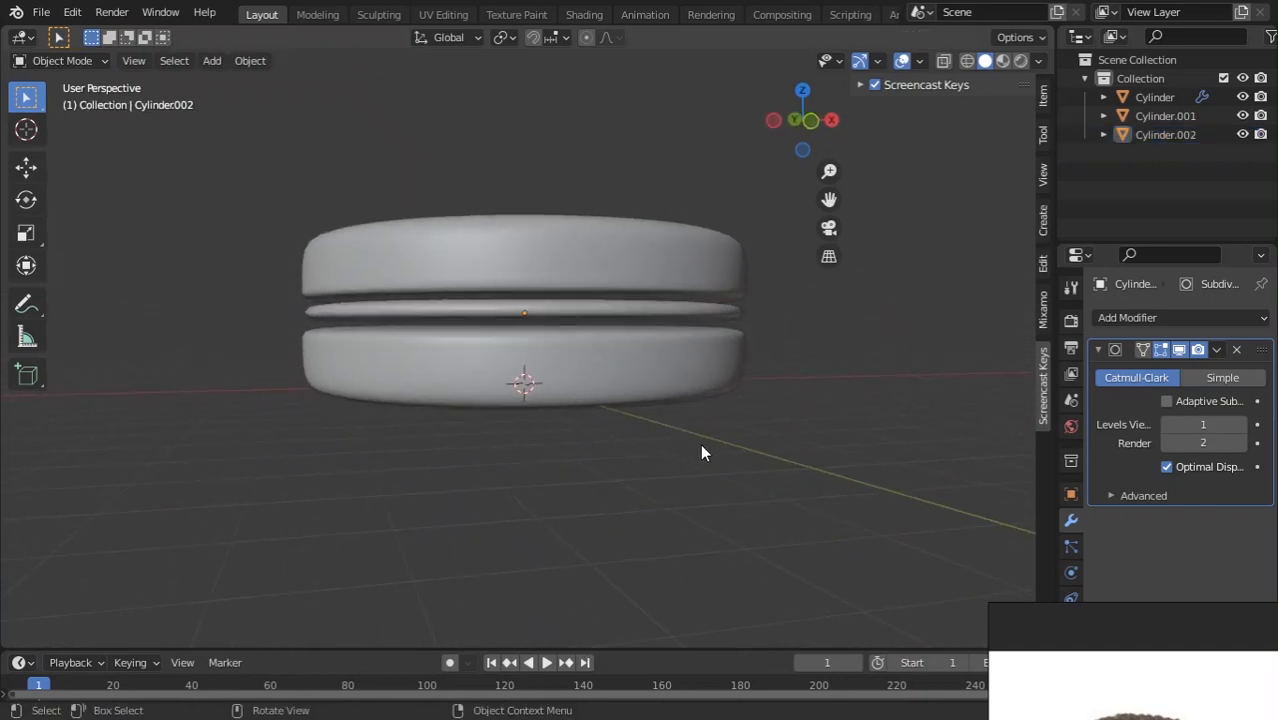
Set the filling's viewport subdivision level to 2 and adjust its thickness along Z.
{"action": "left_click", "coordinate": [1241, 424]}
{"action": "scroll", "coordinate": [765, 368], "scroll_direction": "up", "scroll_amount": 3}
{"action": "left_click", "coordinate": [795, 298]}
{"action": "key", "text": "s"}
{"action": "key", "text": "z"}
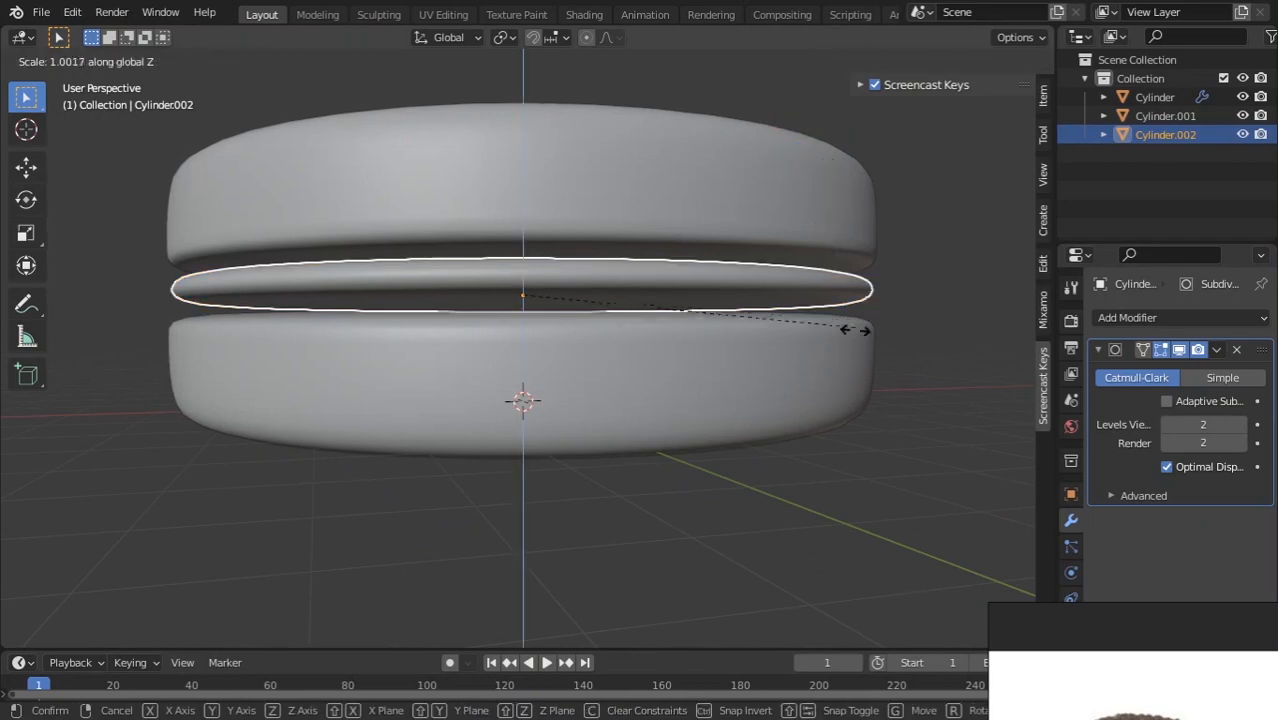
{"action": "left_click", "coordinate": [901, 344]}
{"action": "key", "text": "Tab"}
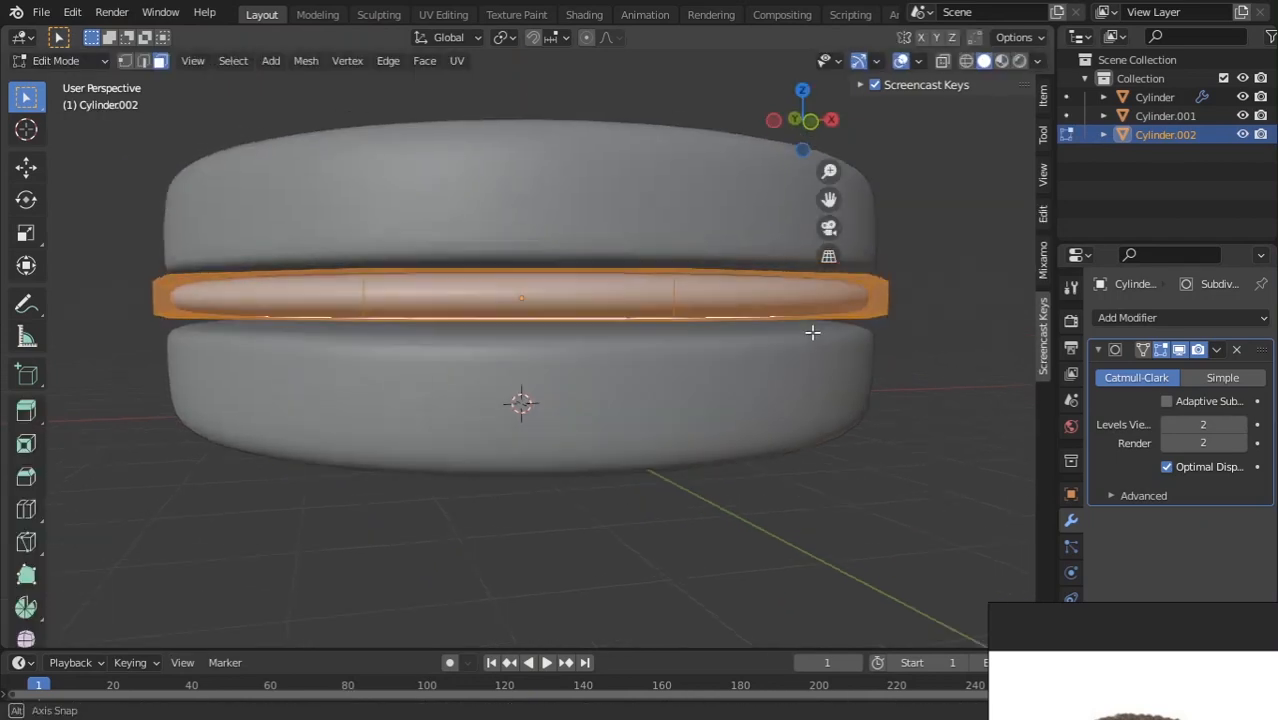
{"action": "key", "text": "Tab"}
Switch to the Shading workspace, turn on viewport overlays and create a new material for the filling.
{"action": "left_click", "coordinate": [585, 15]}
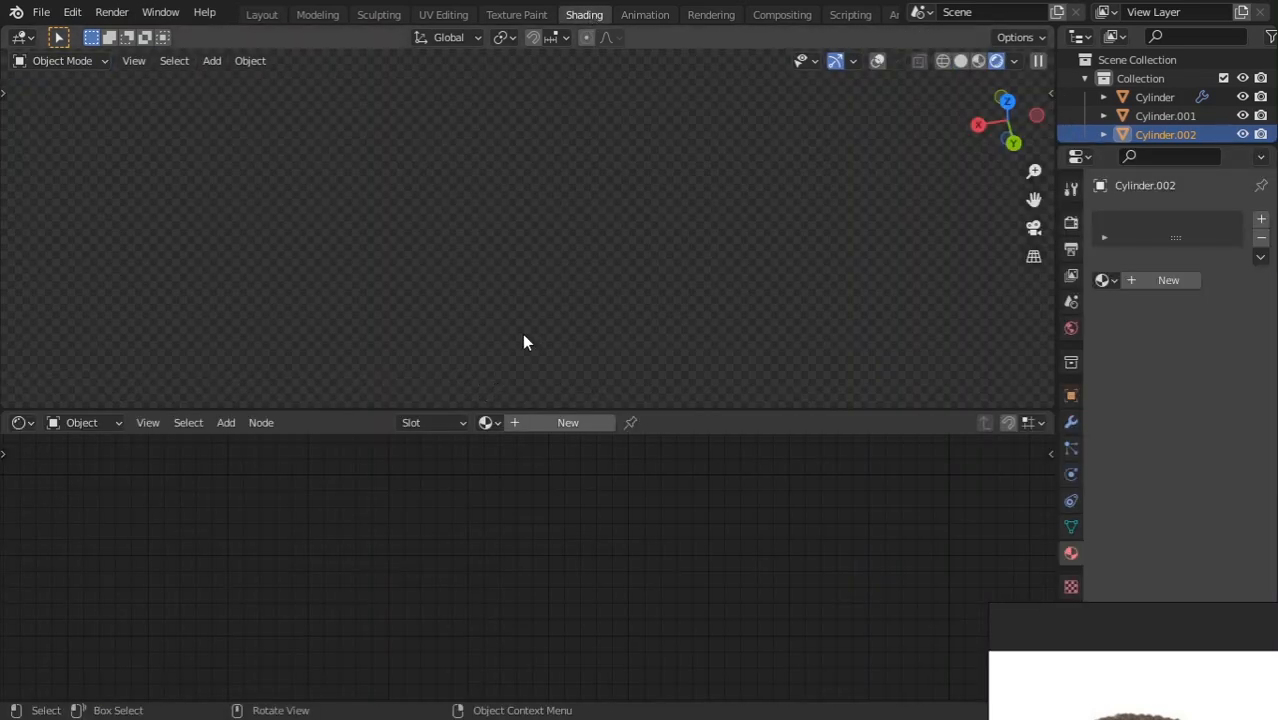
{"action": "scroll", "coordinate": [517, 267], "scroll_direction": "up", "scroll_amount": 7}
{"action": "middle_click_drag", "start_coordinate": [472, 314], "coordinate": [531, 277]}
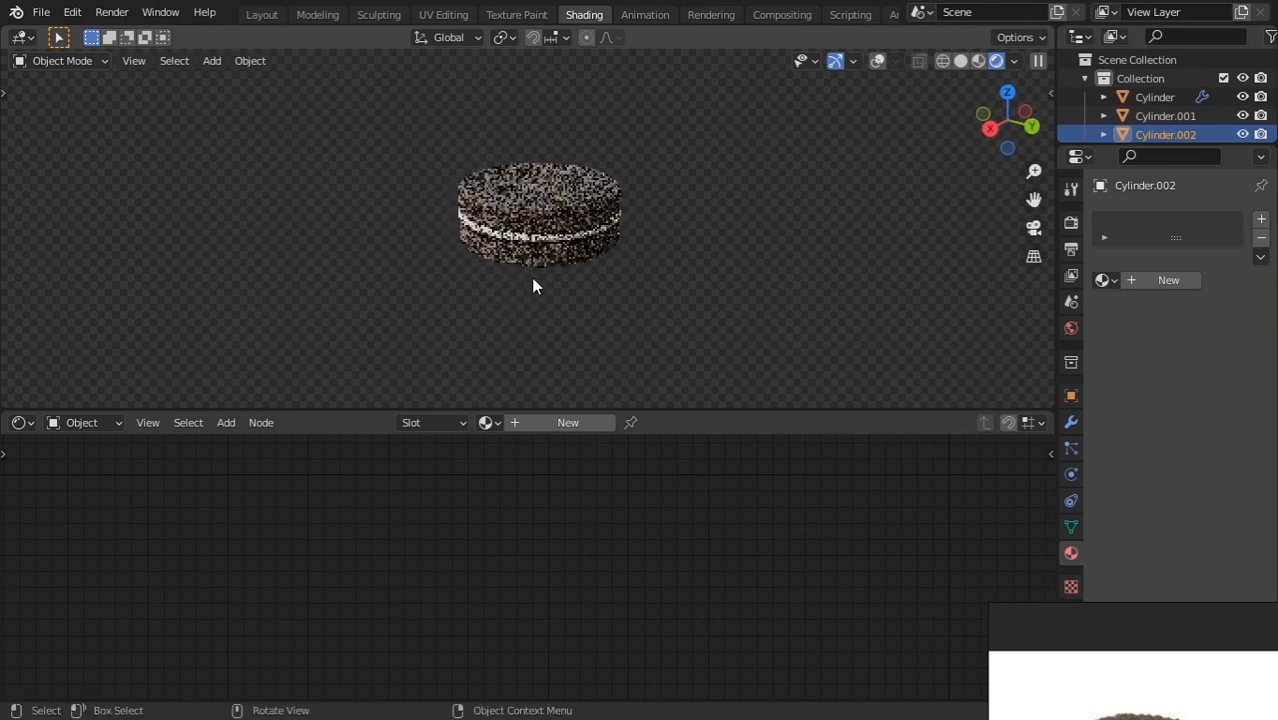
{"action": "scroll", "coordinate": [531, 287], "scroll_direction": "up", "scroll_amount": 4}
{"action": "left_click", "coordinate": [665, 213]}
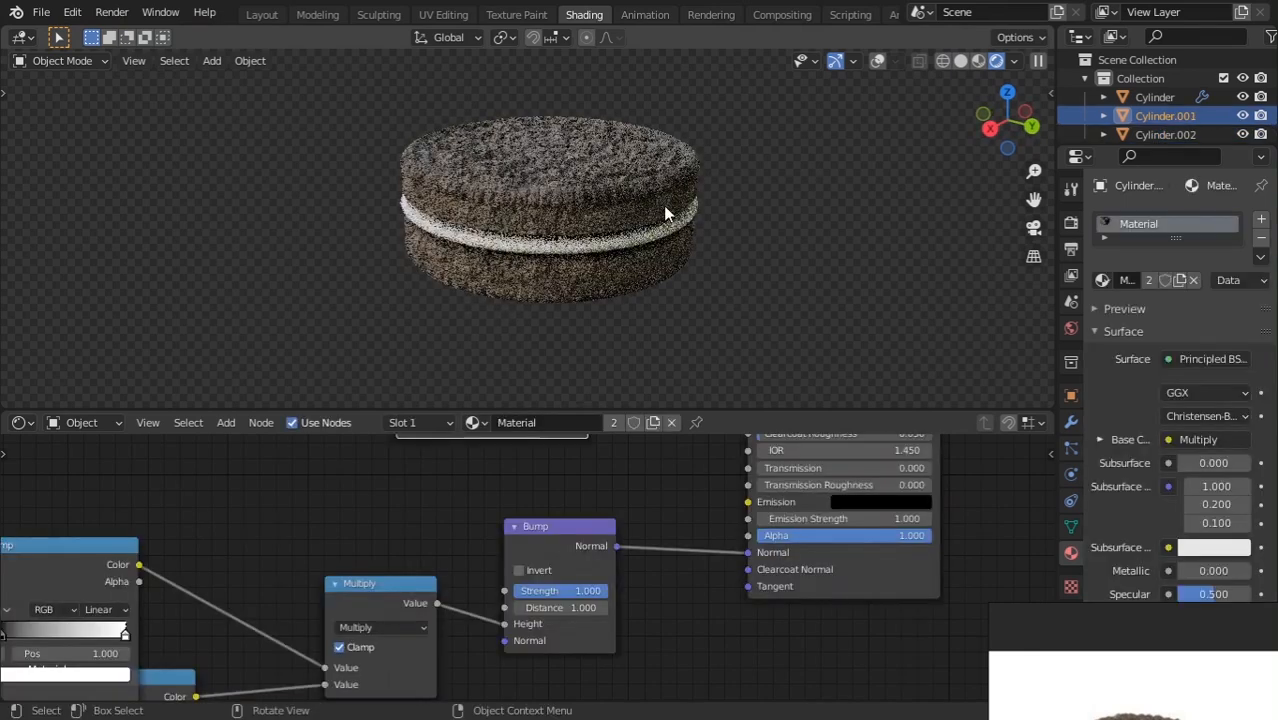
{"action": "left_click", "coordinate": [877, 62]}
{"action": "left_click", "coordinate": [510, 240]}
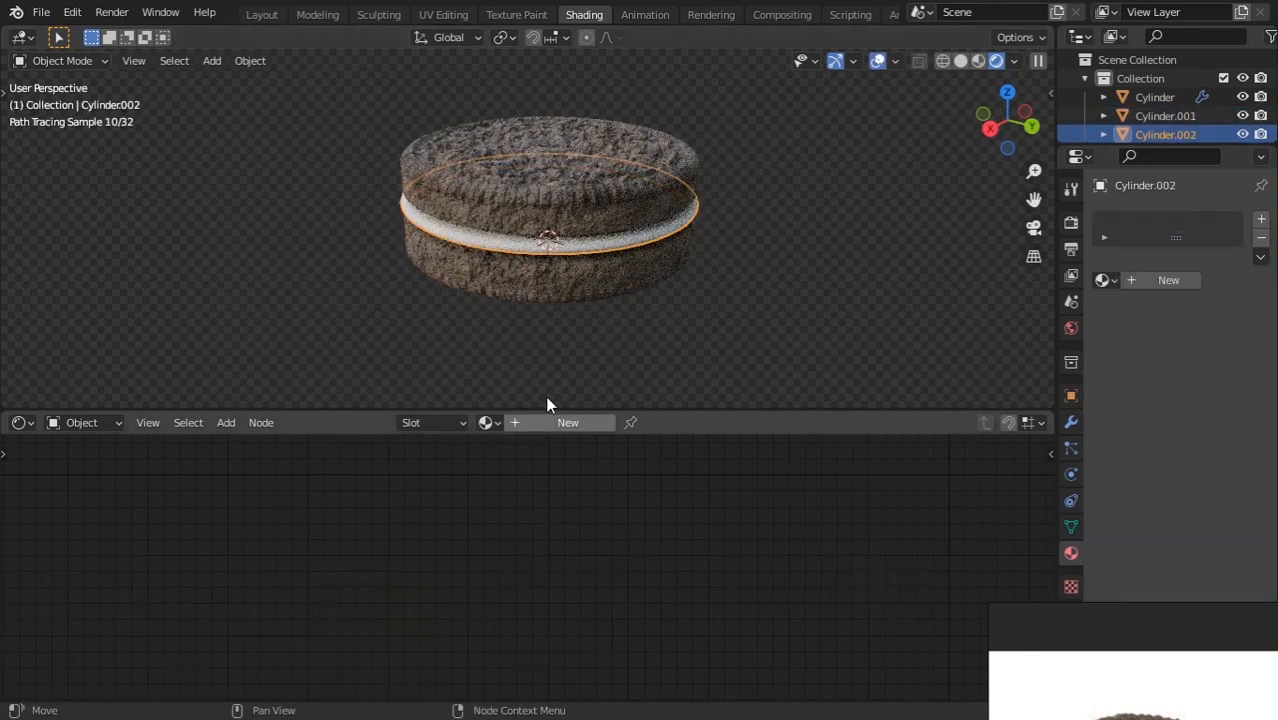
{"action": "left_click", "coordinate": [551, 422]}
{"action": "middle_click_drag", "start_coordinate": [512, 502], "coordinate": [290, 568]}
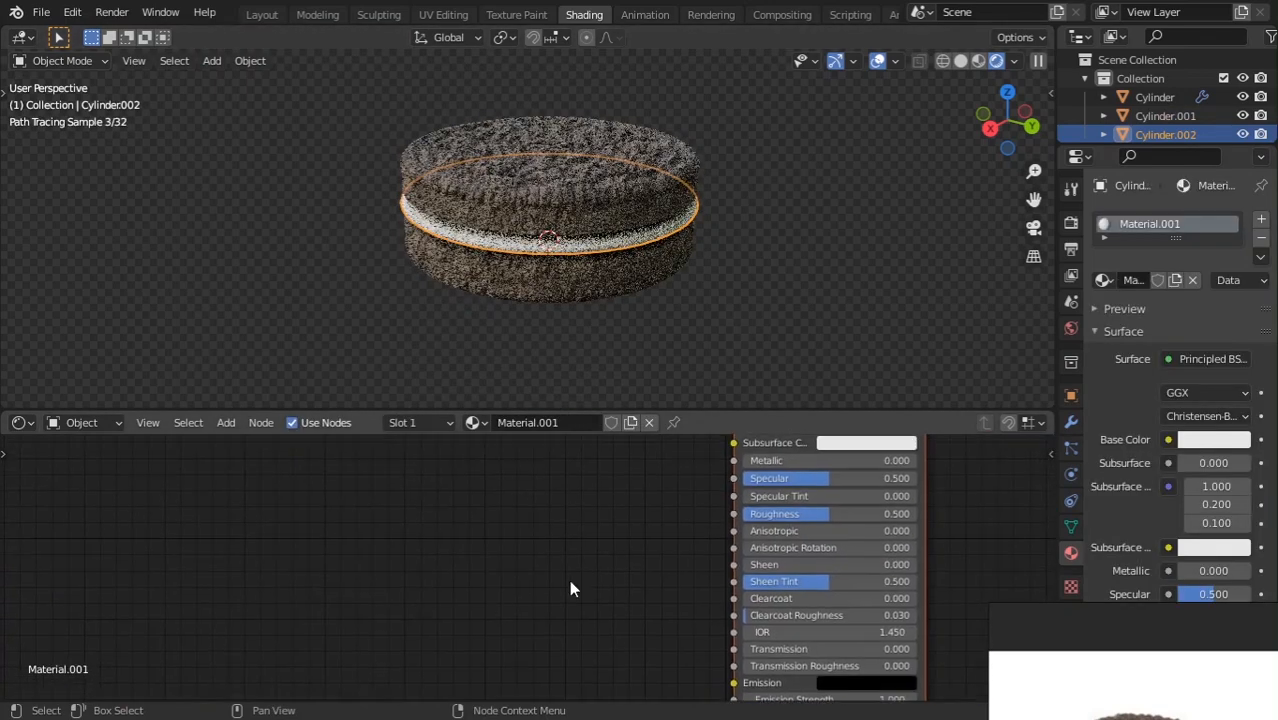
Add a Noise Texture node well before the Principled BSDF in the filling material.
{"action": "scroll", "coordinate": [570, 581], "scroll_direction": "down", "scroll_amount": 5}
{"action": "middle_click_drag", "start_coordinate": [519, 558], "coordinate": [519, 463]}
{"action": "key", "text": "shift+a"}
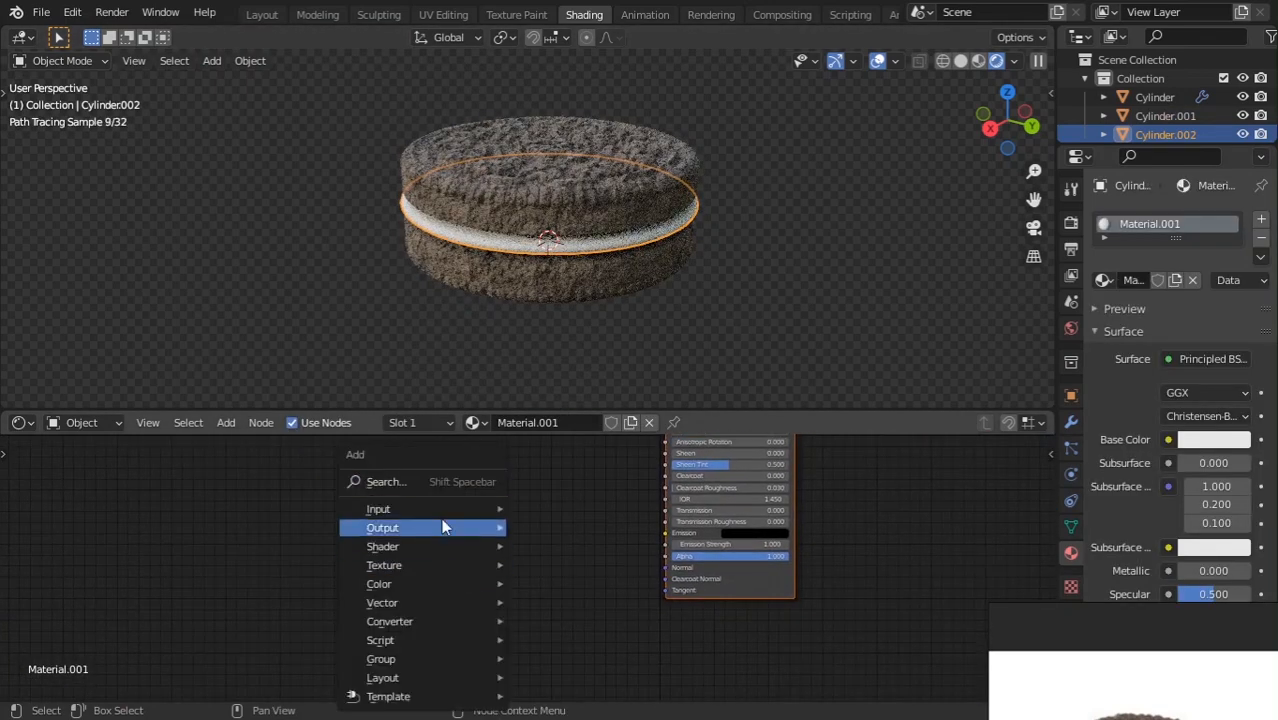
{"action": "type", "text": "noi"}
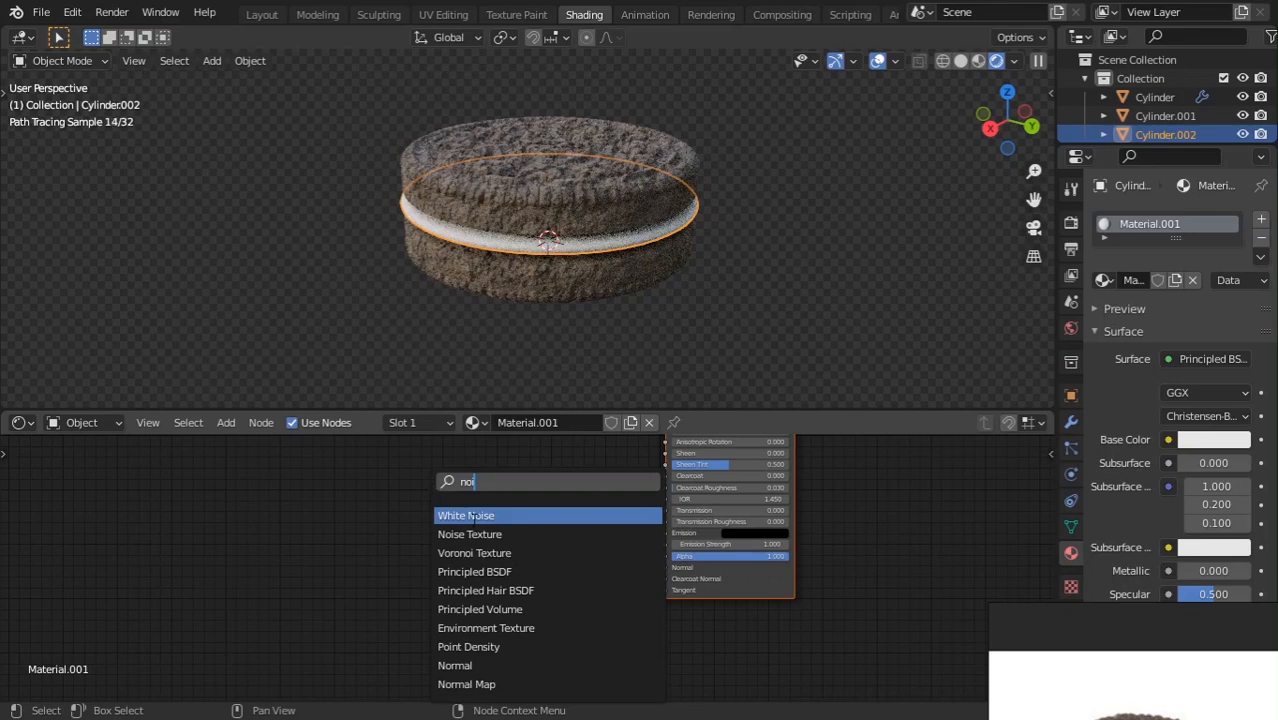
{"action": "left_click", "coordinate": [470, 534]}
{"action": "left_click", "coordinate": [185, 520]}
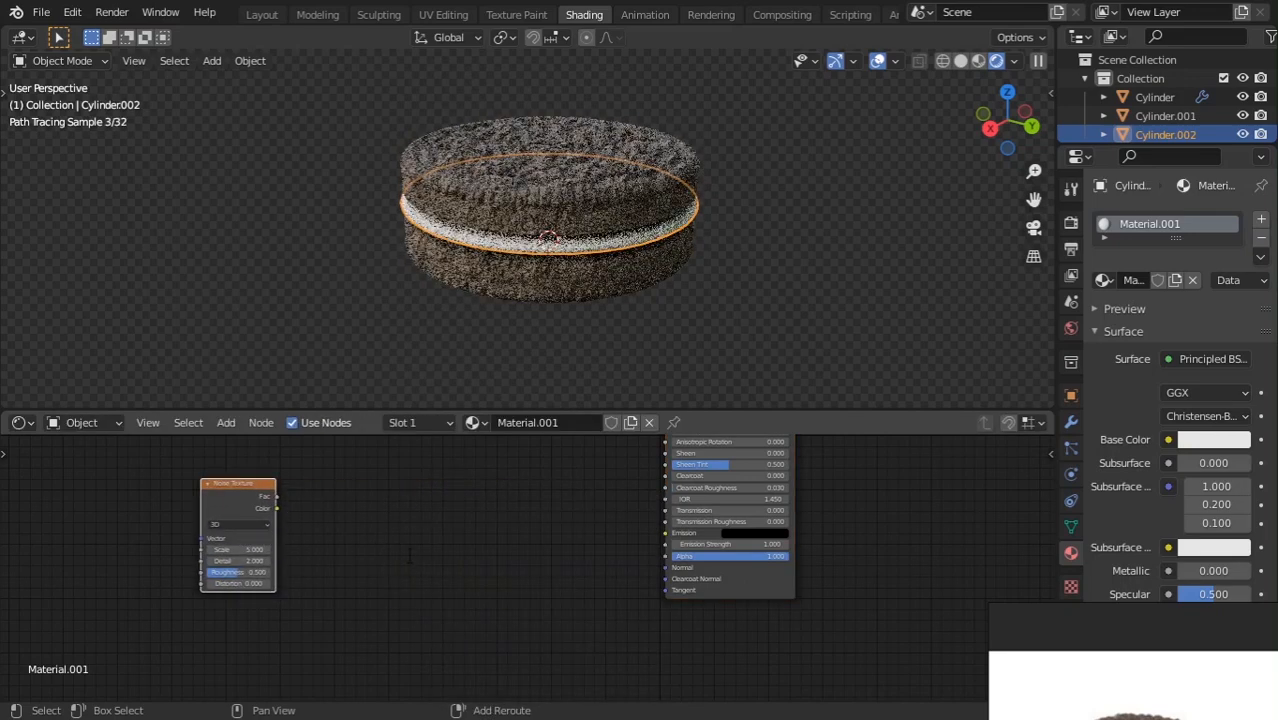
{"action": "key", "text": "shift+a"}
{"action": "left_click", "coordinate": [470, 535]}
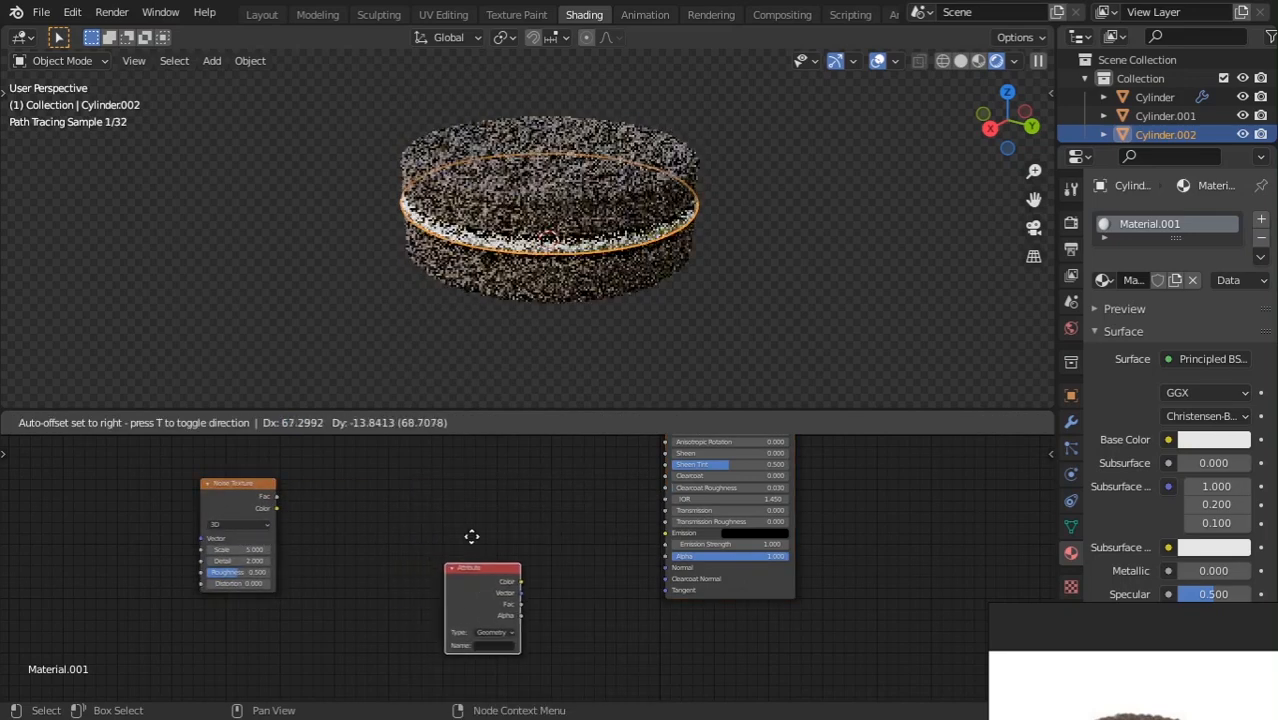
{"action": "left_click", "coordinate": [468, 528]}
{"action": "key", "text": "x"}
Add a Bump node driven at Height by the noise's Fac output and feed it into the Principled BSDF's Normal.
{"action": "key", "text": "shift+a"}
{"action": "type", "text": "b"}
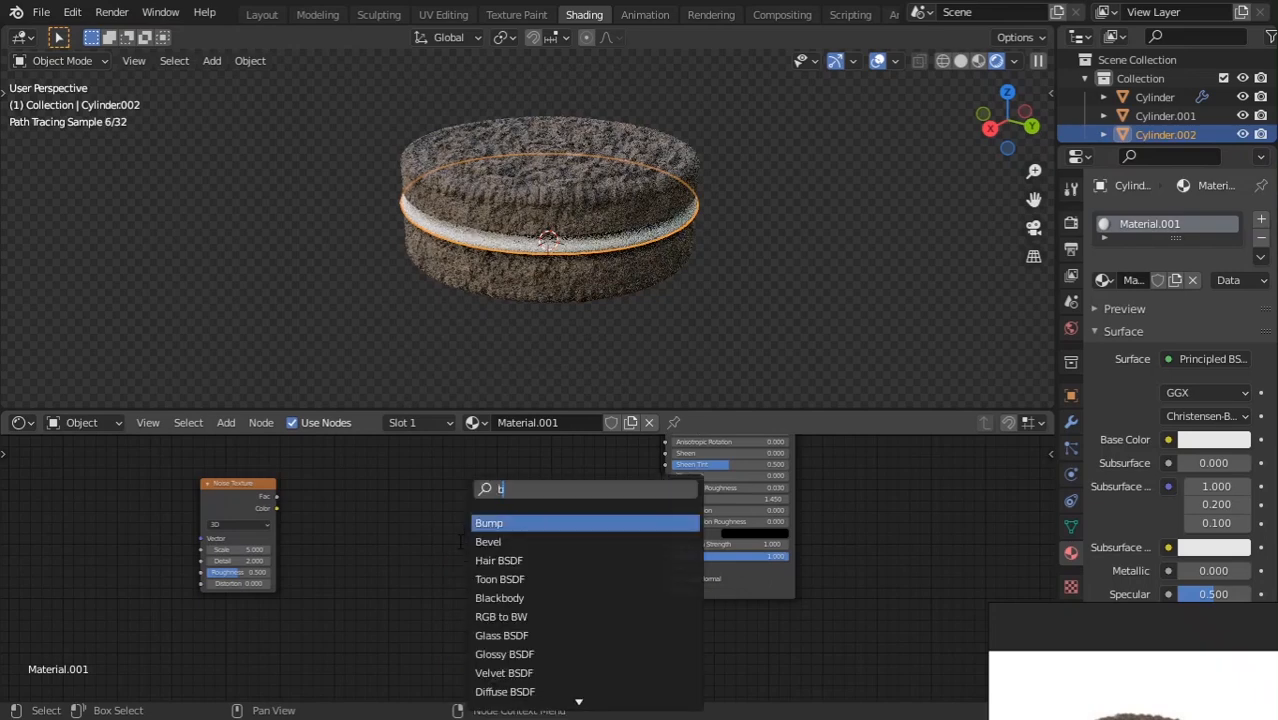
{"action": "type", "text": "um"}
{"action": "key", "text": "Return"}
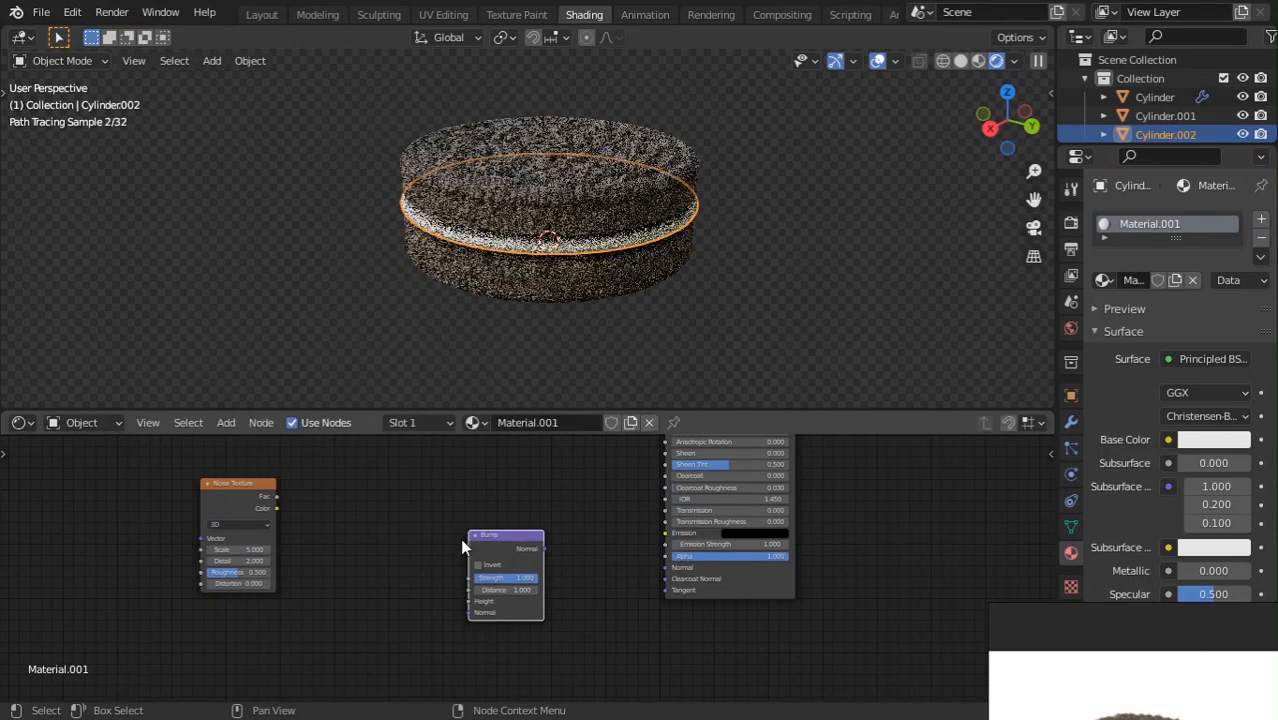
{"action": "left_click", "coordinate": [460, 538]}
{"action": "left_click_drag", "start_coordinate": [670, 578], "coordinate": [668, 567]}
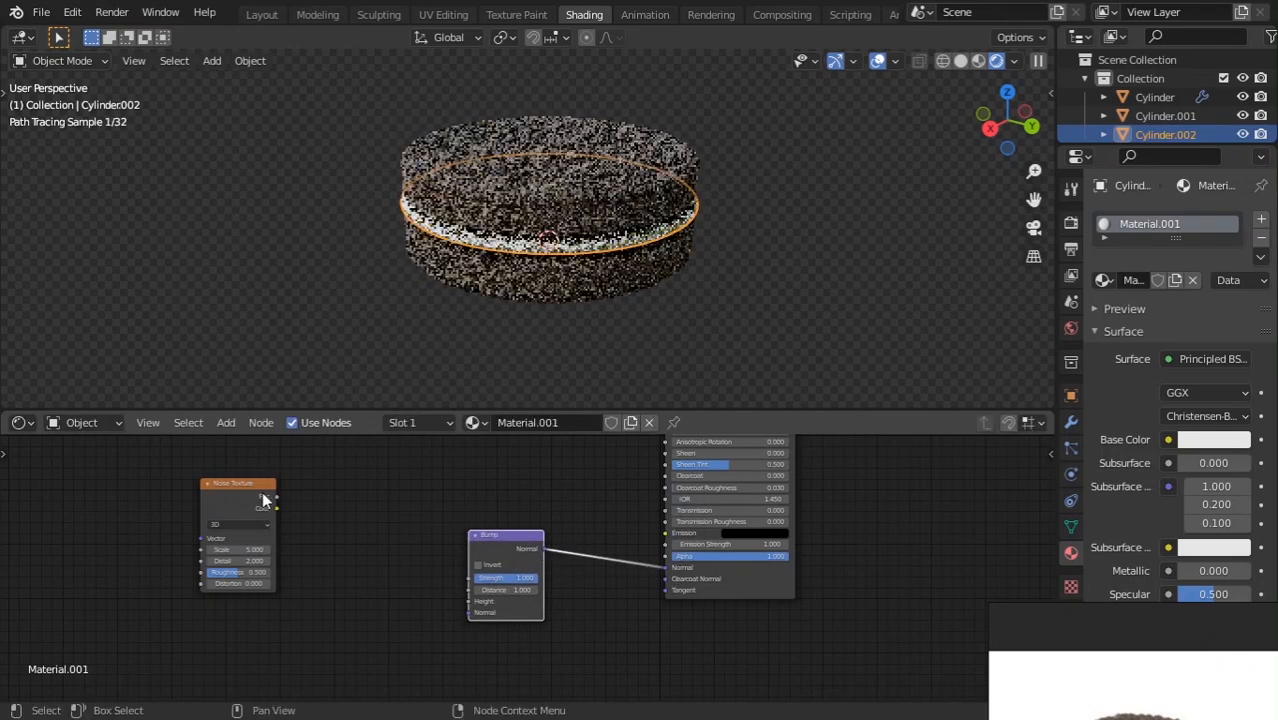
{"action": "left_click_drag", "start_coordinate": [275, 494], "coordinate": [469, 601]}
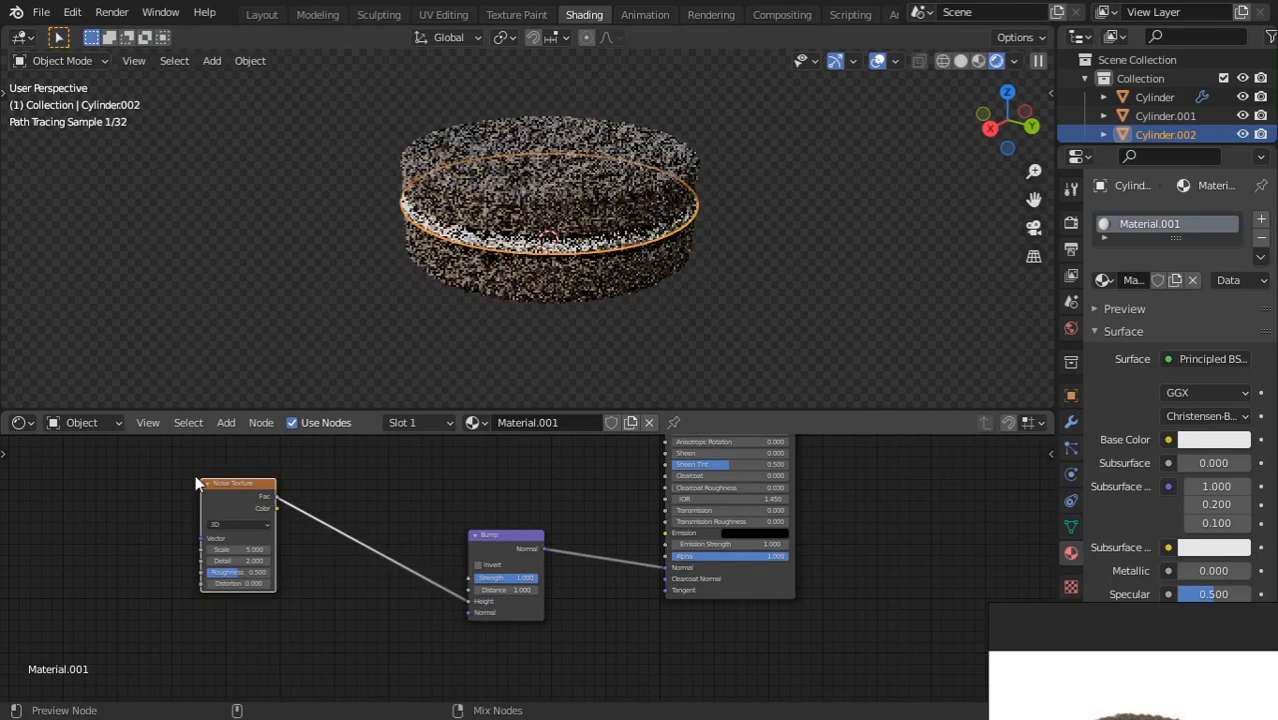
Preview the noise on the filling and add Texture Coordinate and Mapping nodes to it, using Object coordinates.
{"action": "left_click", "coordinate": [225, 492], "text": "ctrl+shift"}
{"action": "scroll", "coordinate": [354, 375], "scroll_direction": "up", "scroll_amount": 6}
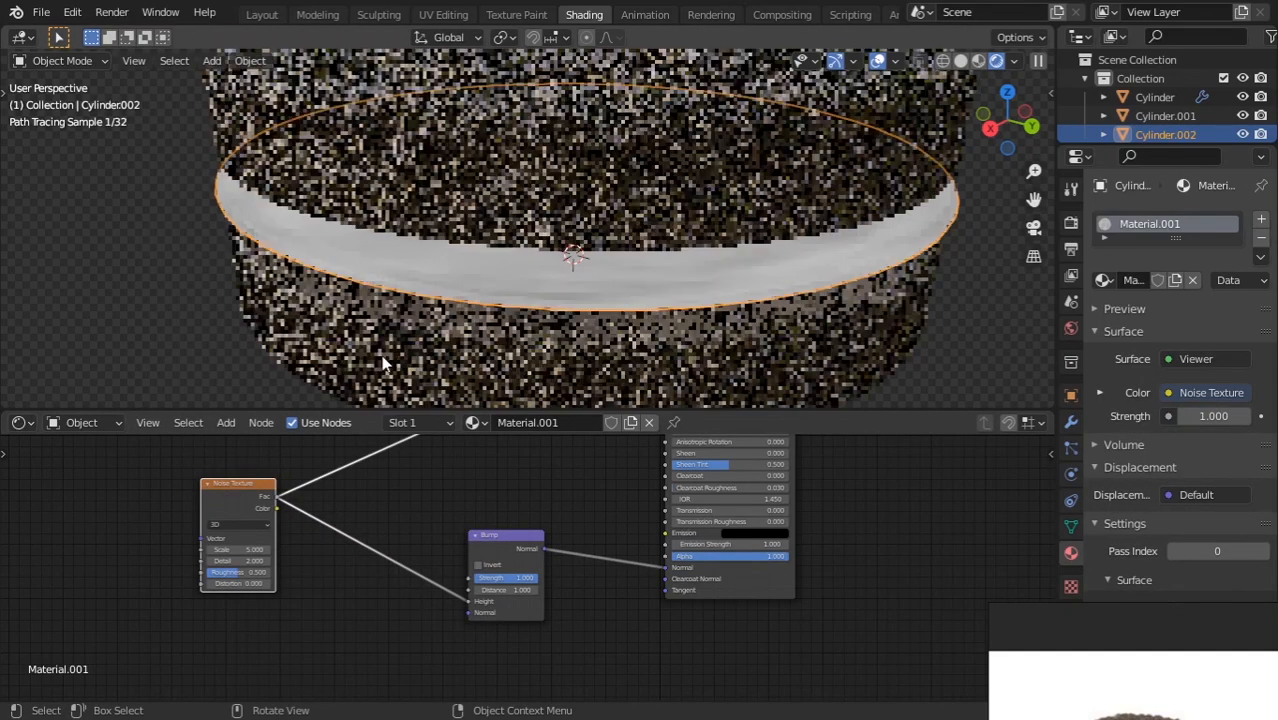
{"action": "scroll", "coordinate": [251, 508], "scroll_direction": "up", "scroll_amount": 2}
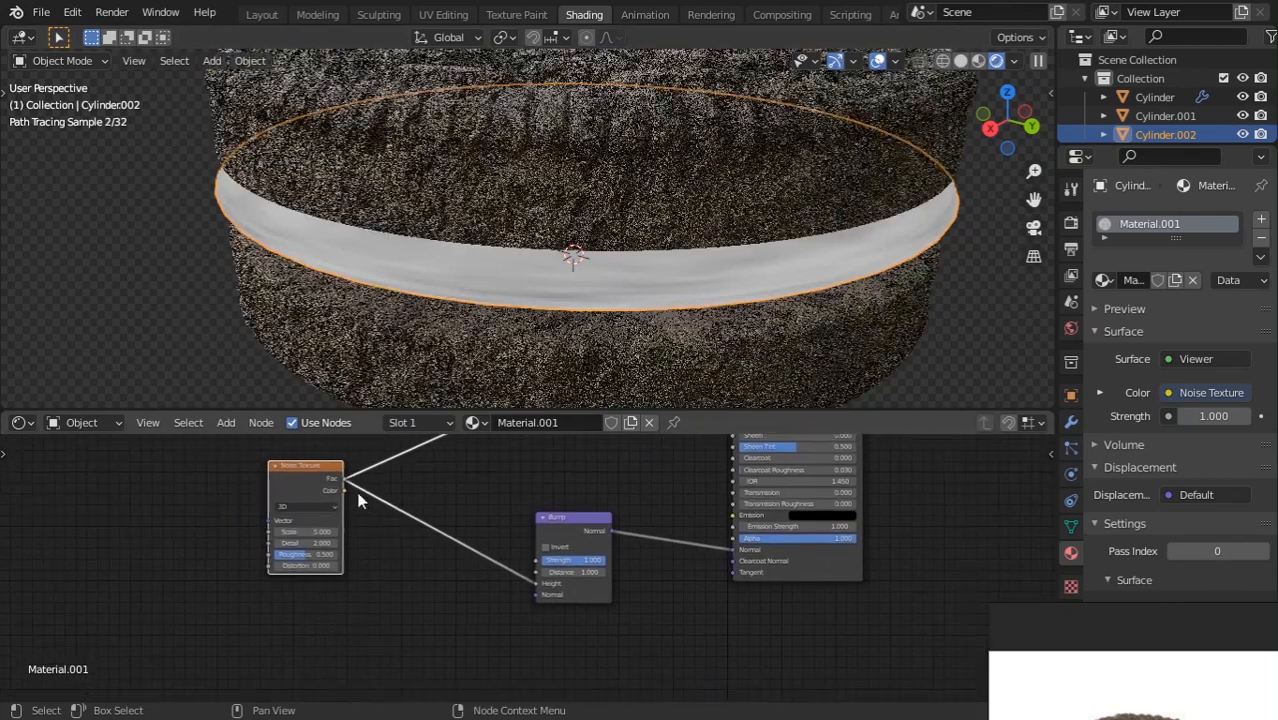
{"action": "mouse_move", "coordinate": [240, 518]}
{"action": "left_mouse_down"}
{"action": "mouse_move", "coordinate": [208, 518]}
{"action": "mouse_move", "coordinate": [240, 518]}
{"action": "left_mouse_up"}
{"action": "key", "text": "ctrl+t"}
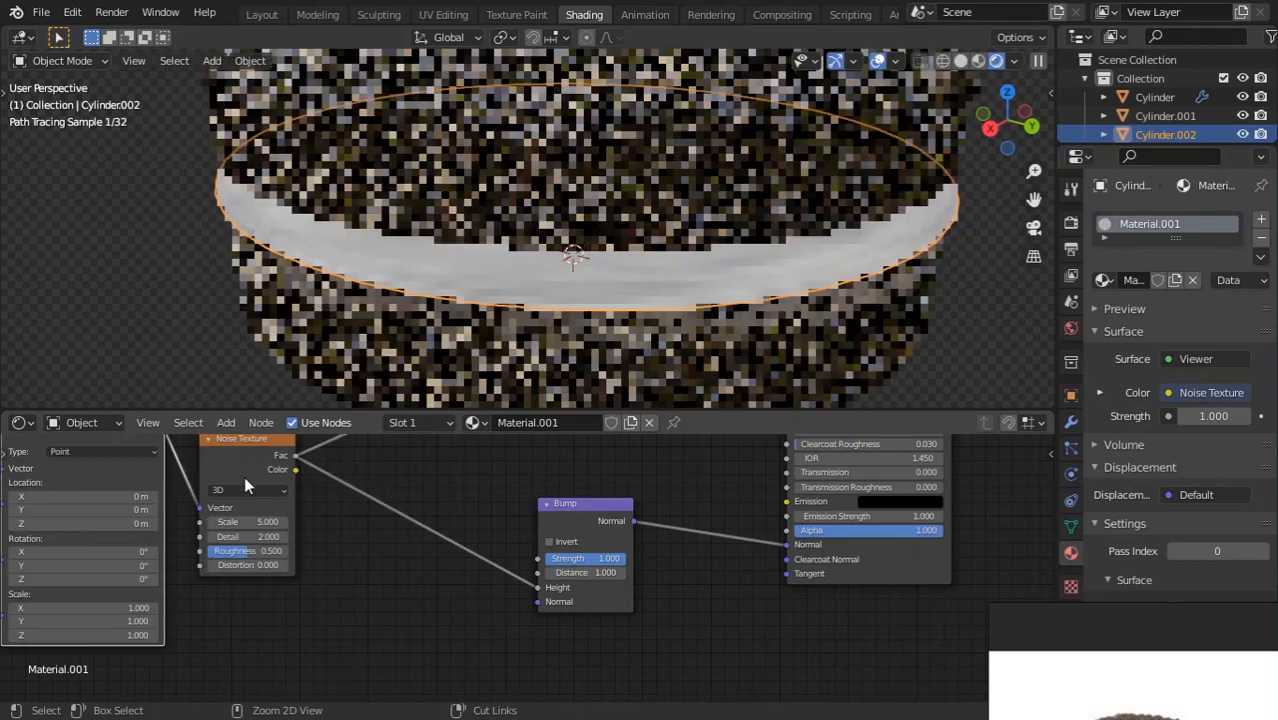
{"action": "middle_click_drag", "start_coordinate": [273, 546], "coordinate": [541, 586]}
{"action": "left_click_drag", "start_coordinate": [220, 527], "coordinate": [279, 510]}
Set the noise scale to -1.1 and the mapping's Z location to -0.05 m, and isolate the filling in local view.
{"action": "left_click_drag", "start_coordinate": [530, 565], "coordinate": [460, 565]}
{"action": "mouse_move", "coordinate": [371, 566]}
{"action": "left_mouse_down"}
{"action": "mouse_move", "coordinate": [395, 566]}
{"action": "mouse_move", "coordinate": [355, 564]}
{"action": "left_mouse_up"}
{"action": "key", "text": "slash"}
{"action": "key", "text": "slash"}
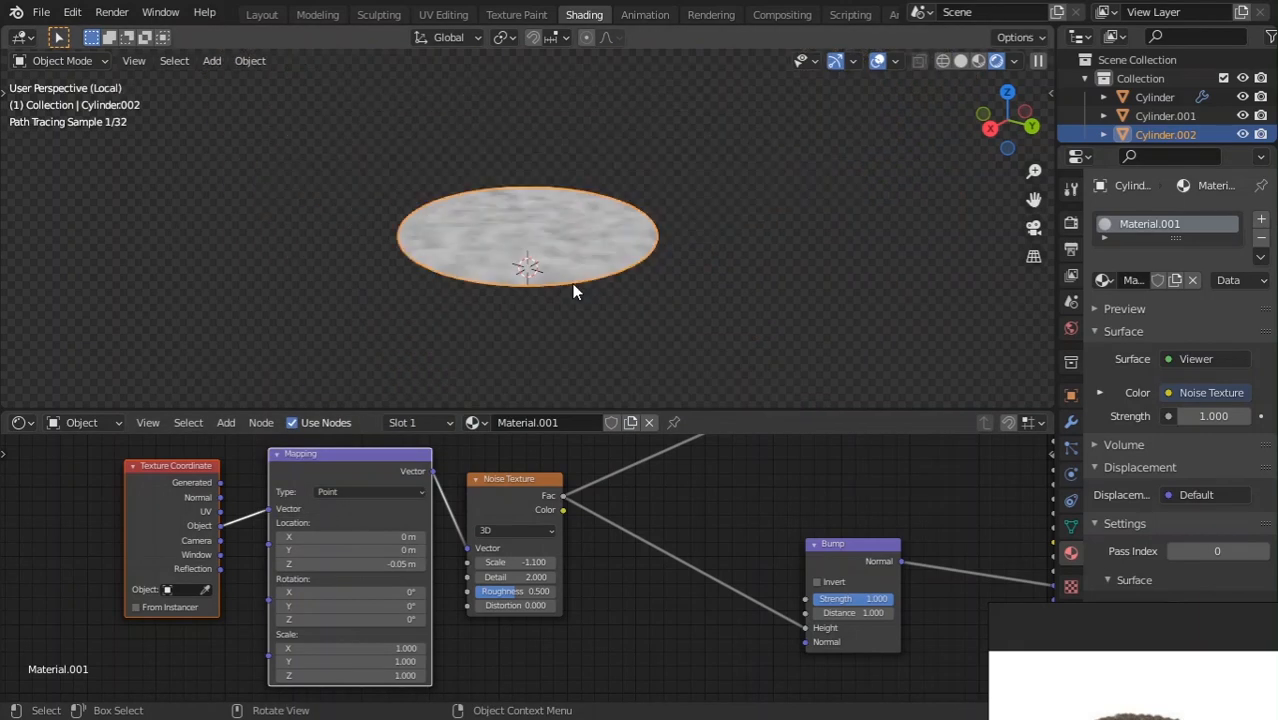
{"action": "mouse_move", "coordinate": [383, 564]}
{"action": "left_mouse_down"}
{"action": "mouse_move", "coordinate": [310, 564]}
{"action": "mouse_move", "coordinate": [395, 564]}
{"action": "left_mouse_up"}
{"action": "key", "text": "Escape"}
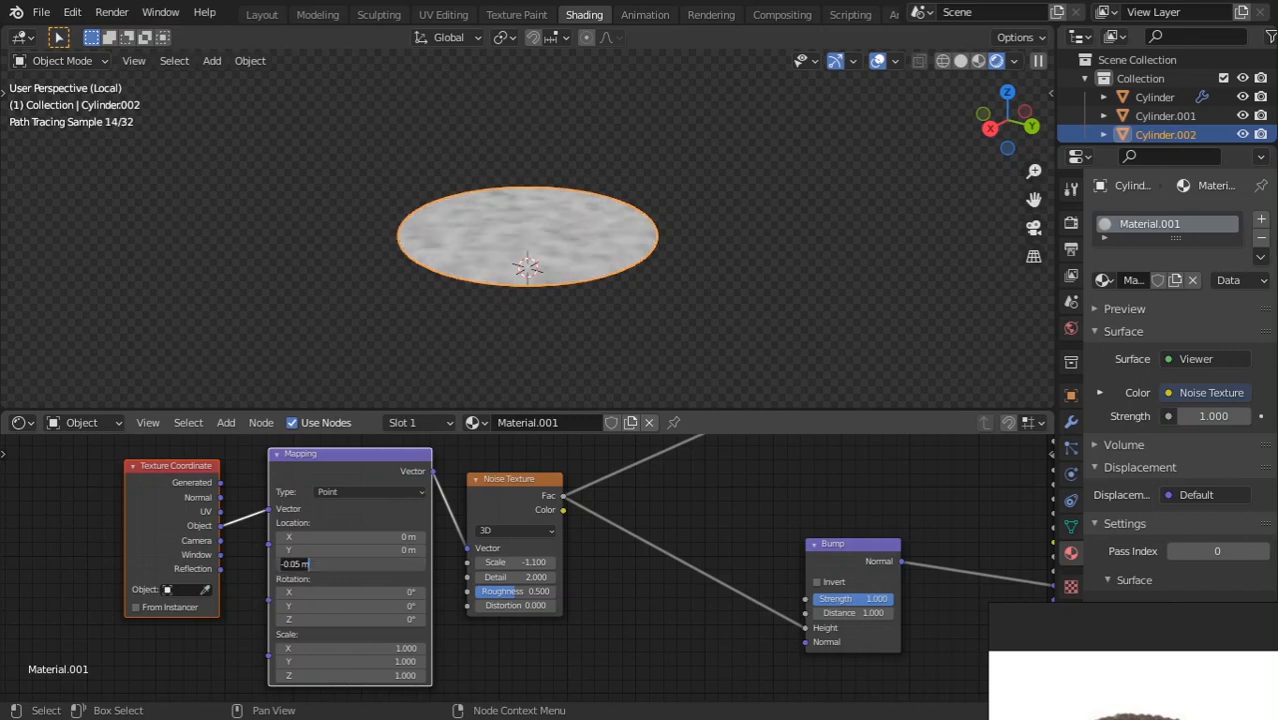
Try several Z scales on the Mapping node while viewing the filling from the side, settling on 7.3.
{"action": "left_click", "coordinate": [475, 657]}
{"action": "middle_click_drag", "start_coordinate": [475, 657], "coordinate": [471, 560]}
{"action": "scroll", "coordinate": [438, 566], "scroll_direction": "up", "scroll_amount": 3}
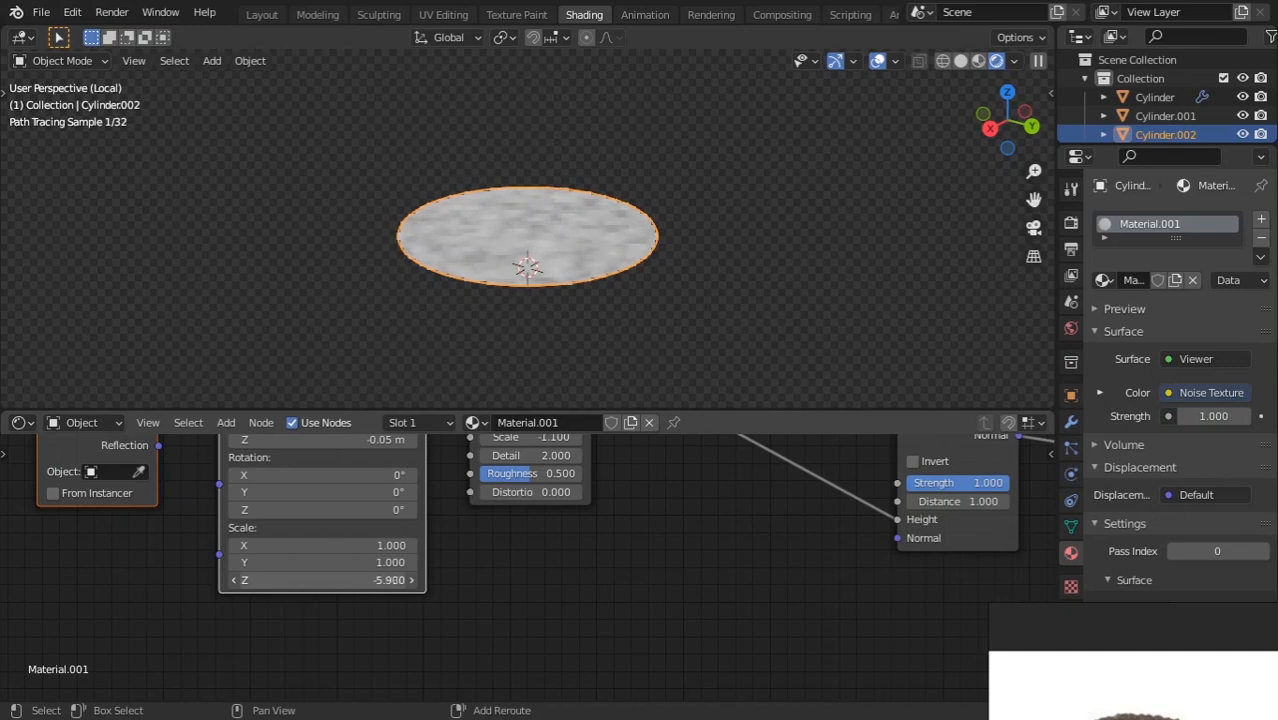
{"action": "left_click_drag", "start_coordinate": [322, 580], "coordinate": [400, 580]}
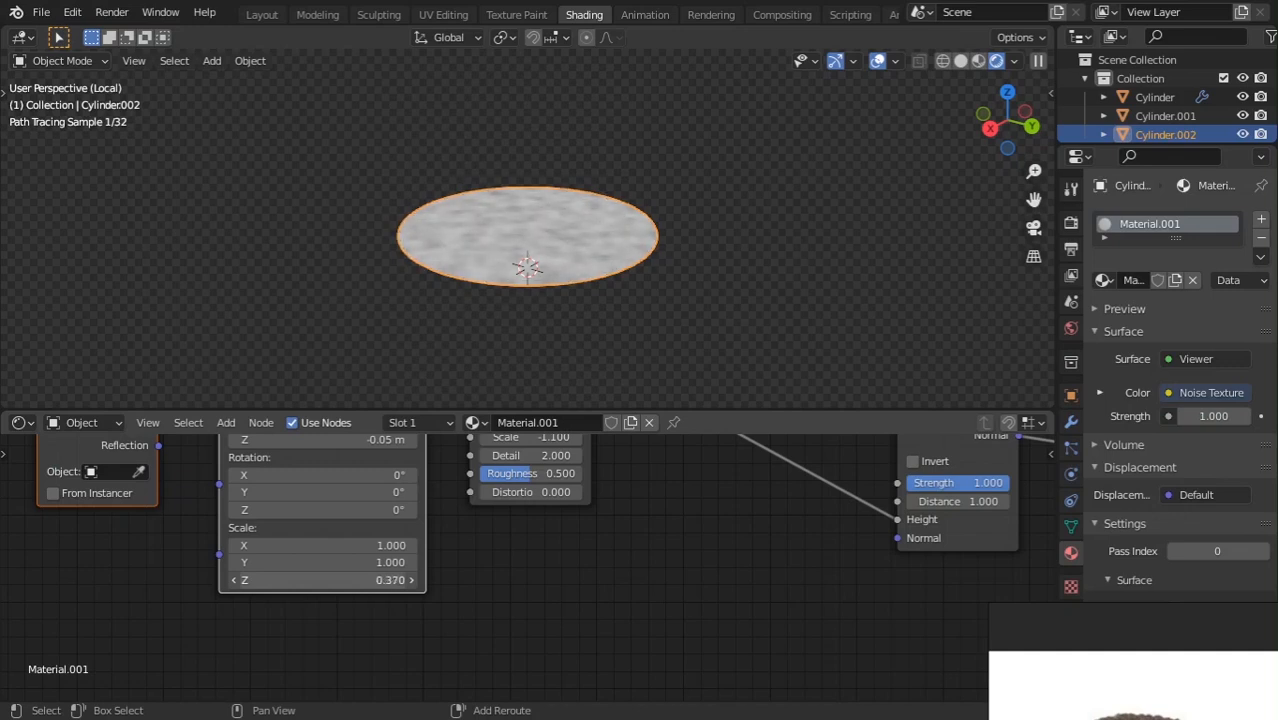
{"action": "middle_click_drag", "start_coordinate": [510, 310], "coordinate": [533, 262]}
{"action": "scroll", "coordinate": [536, 270], "scroll_direction": "up", "scroll_amount": 4}
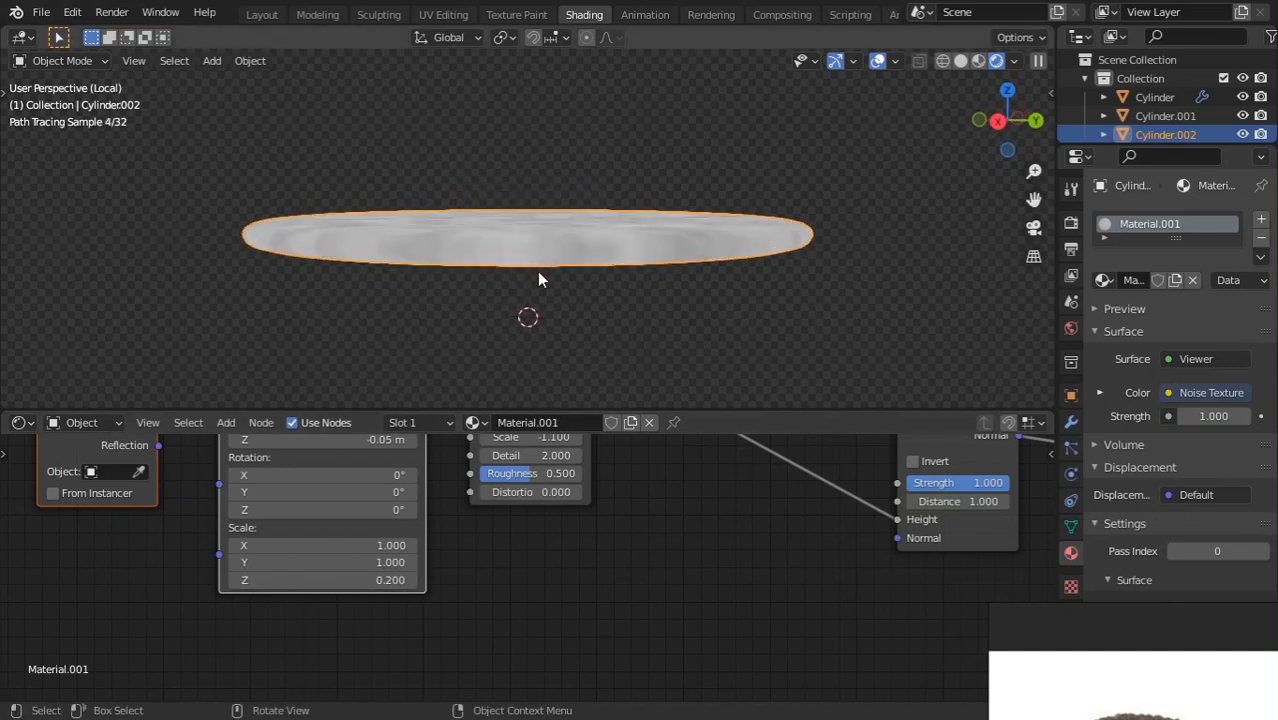
{"action": "left_click", "coordinate": [532, 325]}
{"action": "left_click_drag", "start_coordinate": [367, 584], "coordinate": [620, 584]}
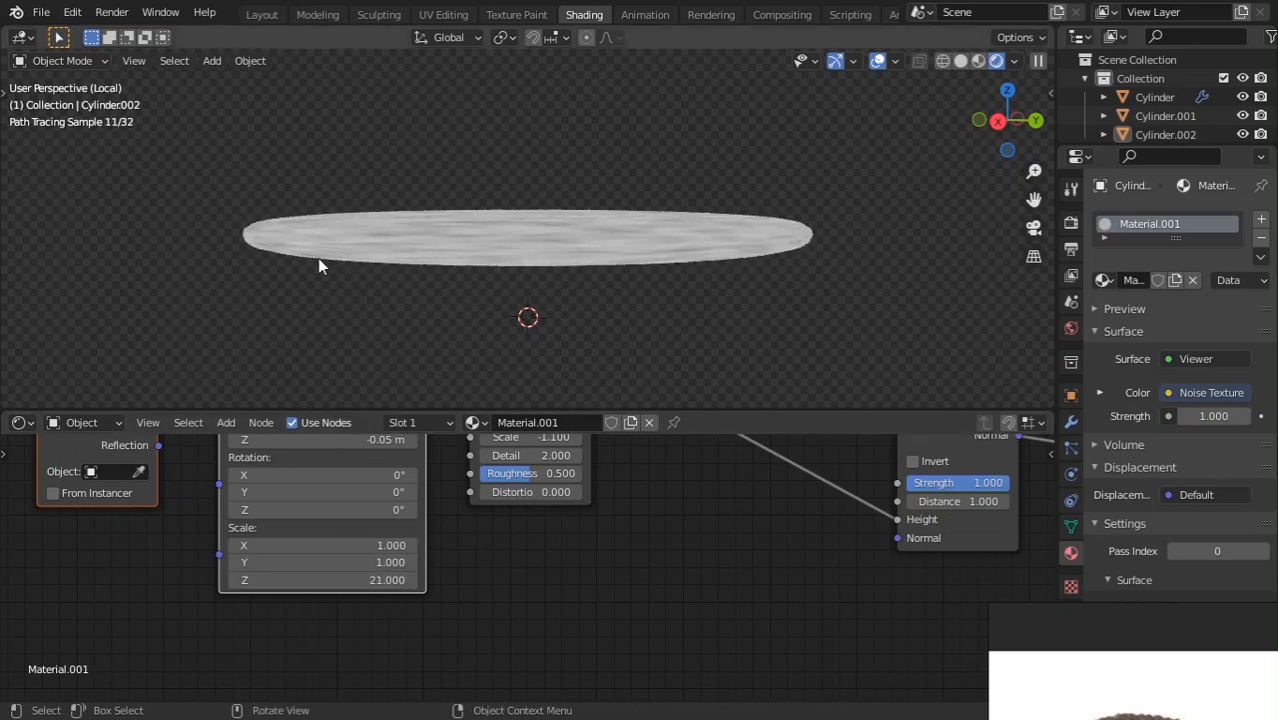
{"action": "left_click_drag", "start_coordinate": [382, 581], "coordinate": [274, 581]}
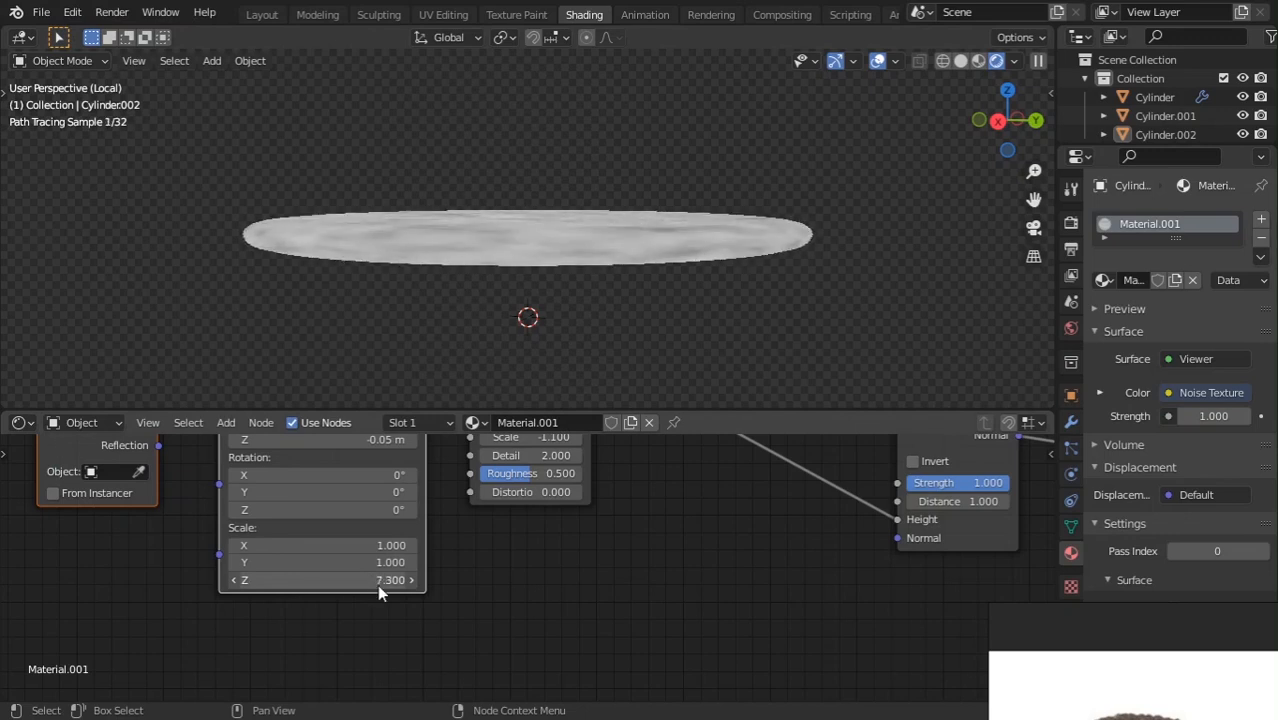
Preview the Bump node's output on the filling, and reconnect the Principled BSDF to the material output.
{"action": "scroll", "coordinate": [743, 562], "scroll_direction": "down", "scroll_amount": 5}
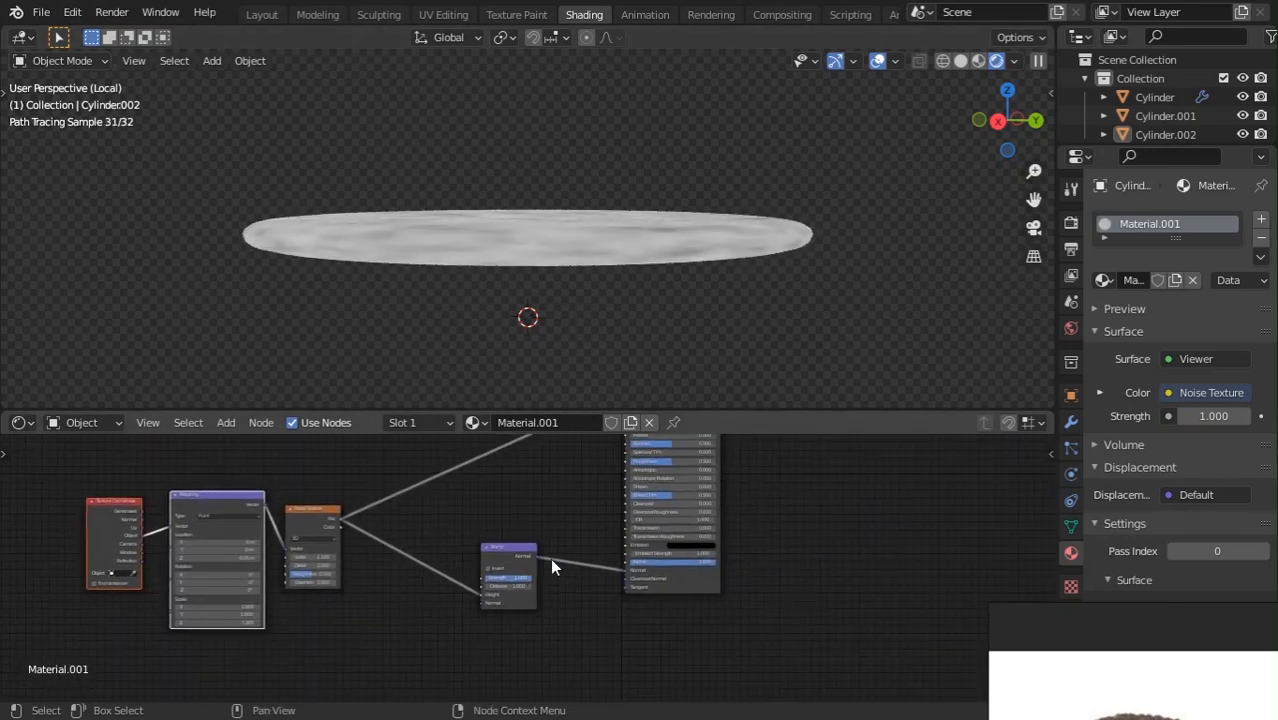
{"action": "left_click", "coordinate": [502, 622], "text": "ctrl+shift"}
{"action": "middle_click_drag", "start_coordinate": [631, 527], "coordinate": [549, 625]}
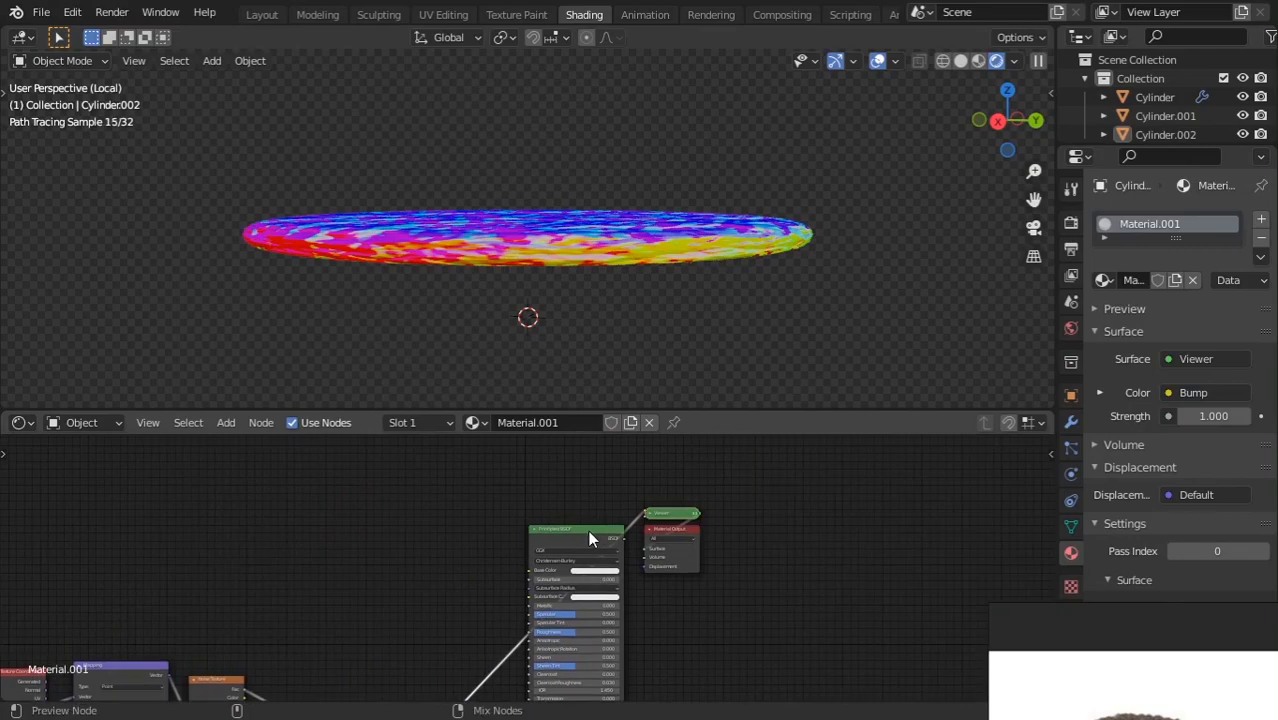
{"action": "left_click", "coordinate": [588, 531], "text": "ctrl+shift"}
{"action": "scroll", "coordinate": [508, 328], "scroll_direction": "down", "scroll_amount": 2}
{"action": "middle_click_drag", "start_coordinate": [509, 329], "coordinate": [583, 532]}
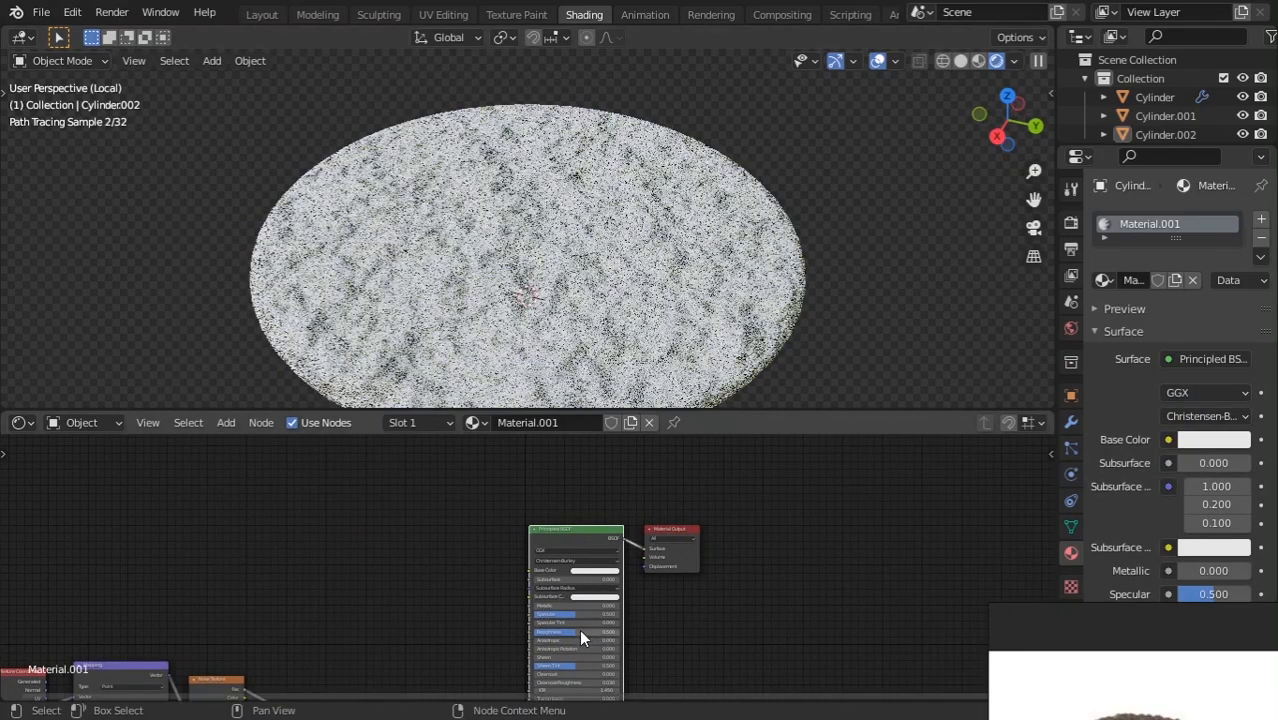
Lower the Bump node's strength for the filling and exit local view to show the whole Oreo.
{"action": "scroll", "coordinate": [540, 360], "scroll_direction": "up", "scroll_amount": 1}
{"action": "middle_click_drag", "start_coordinate": [470, 495], "coordinate": [705, 550]}
{"action": "scroll", "coordinate": [635, 549], "scroll_direction": "up", "scroll_amount": 4}
{"action": "left_click_drag", "start_coordinate": [659, 538], "coordinate": [630, 538]}
{"action": "scroll", "coordinate": [620, 510], "scroll_direction": "down", "scroll_amount": 3}
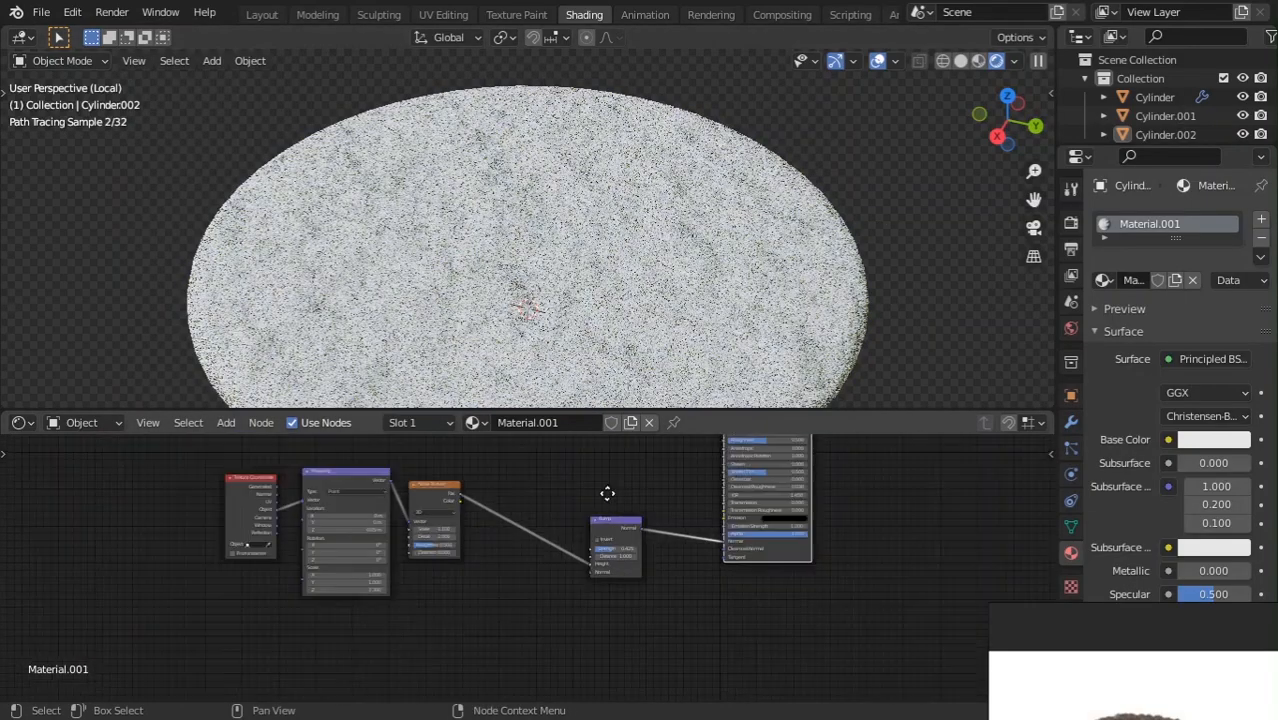
{"action": "middle_click_drag", "start_coordinate": [608, 492], "coordinate": [511, 580]}
{"action": "middle_click_drag", "start_coordinate": [539, 520], "coordinate": [452, 654]}
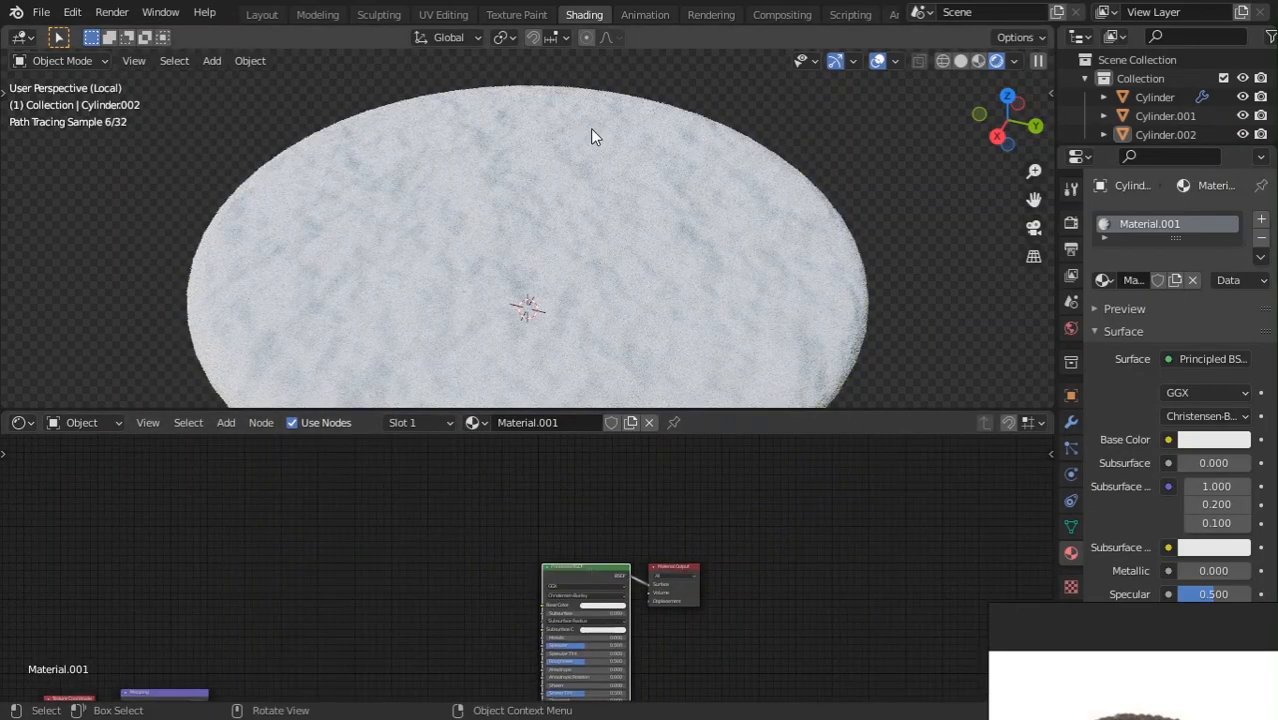
{"action": "key", "text": "KP_Divide"}
{"action": "scroll", "coordinate": [650, 250], "scroll_direction": "down", "scroll_amount": 3}
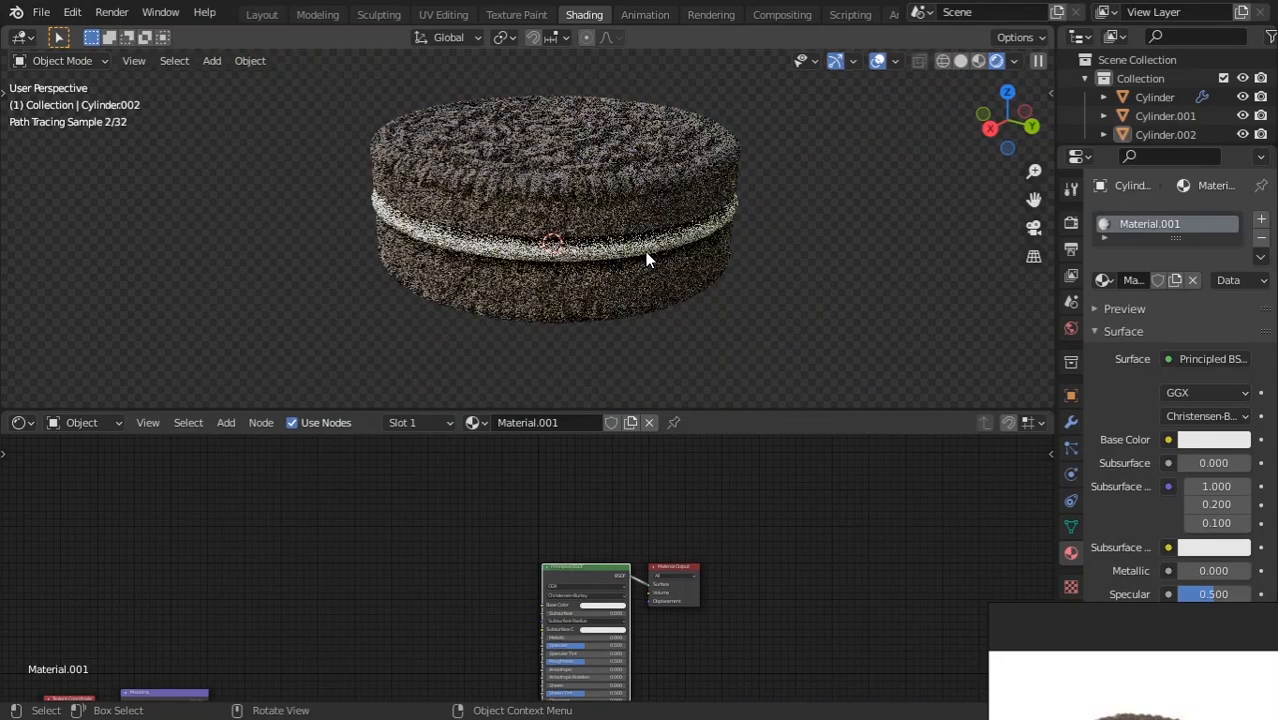
Scale the cream filling along the global Z axis to about 0.98 to make it slightly thinner, and deselect it.
{"action": "left_click", "coordinate": [650, 258]}
{"action": "key", "text": "s"}
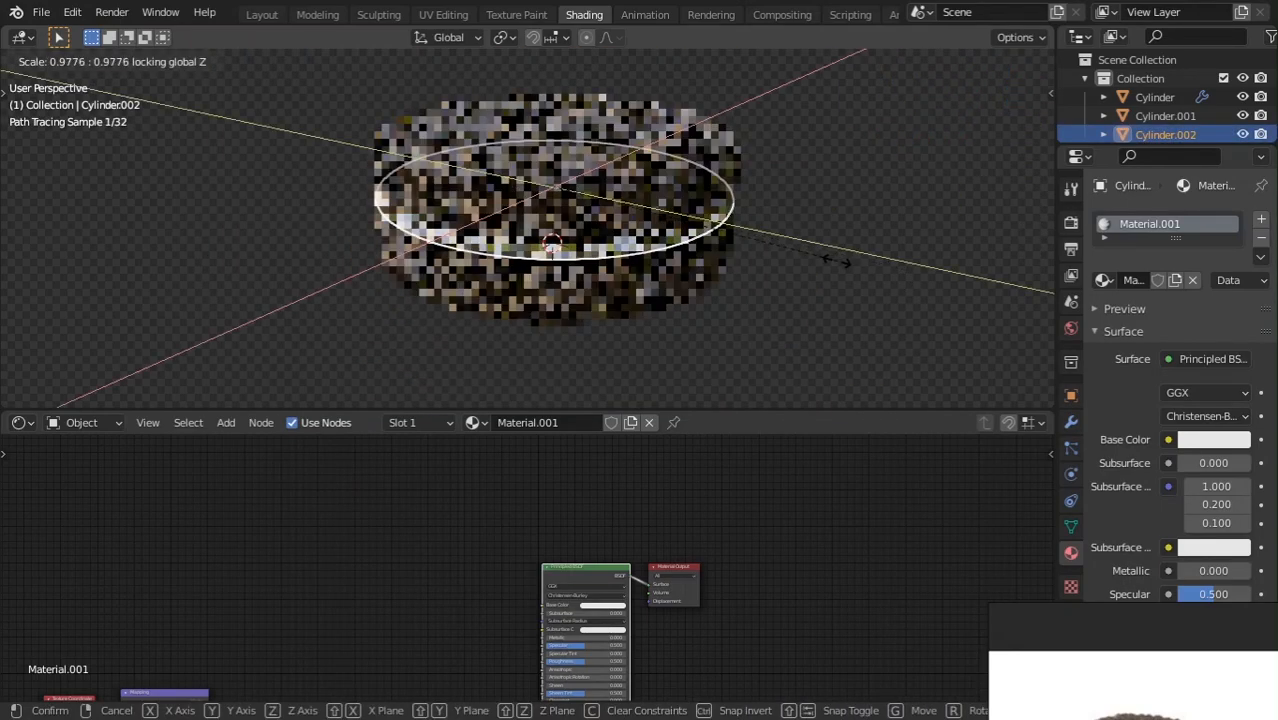
{"action": "left_click", "coordinate": [836, 268]}
{"action": "left_click", "coordinate": [753, 294]}
Compare the whole rendered Oreo with the reference photo from several angles and hide the viewport overlays.
{"action": "mouse_move", "coordinate": [753, 280]}
{"action": "middle_mouse_down"}
{"action": "mouse_move", "coordinate": [676, 288]}
{"action": "mouse_move", "coordinate": [690, 271]}
{"action": "mouse_move", "coordinate": [686, 226]}
{"action": "mouse_move", "coordinate": [736, 270]}
{"action": "middle_mouse_up"}
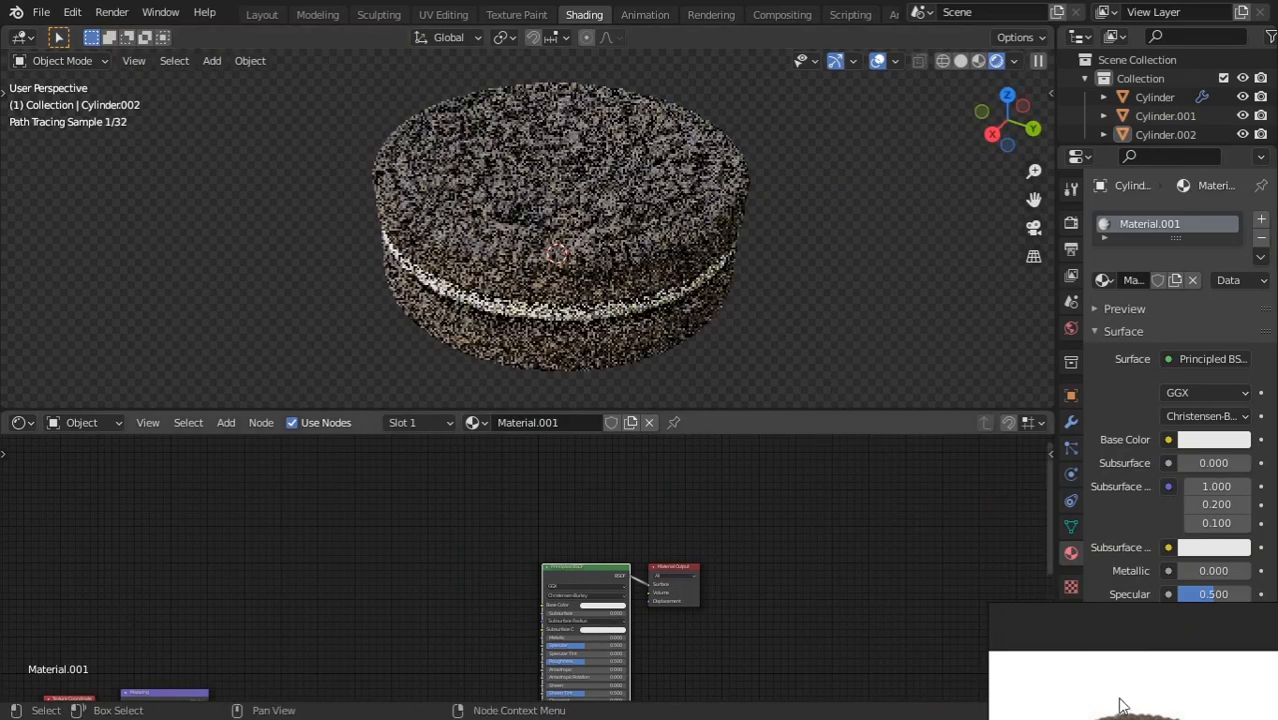
{"action": "scroll", "coordinate": [649, 297], "scroll_direction": "down", "scroll_amount": 3}
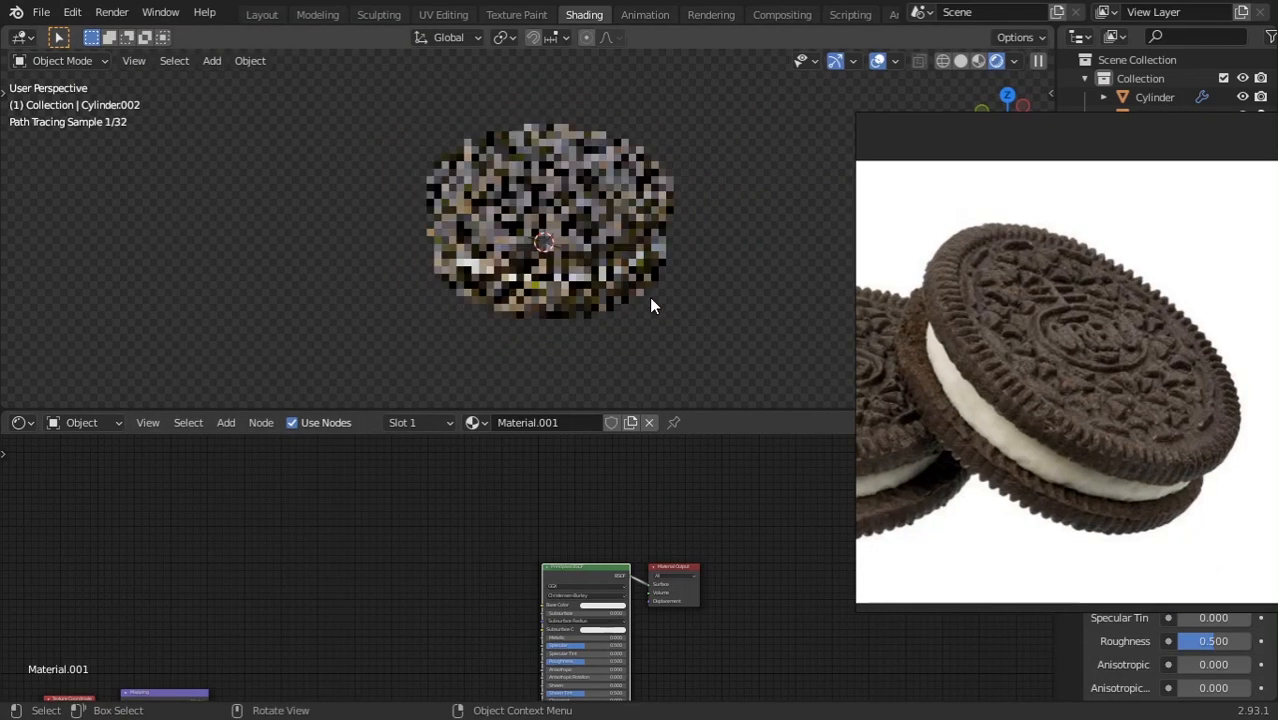
{"action": "middle_click_drag", "start_coordinate": [620, 278], "coordinate": [612, 249]}
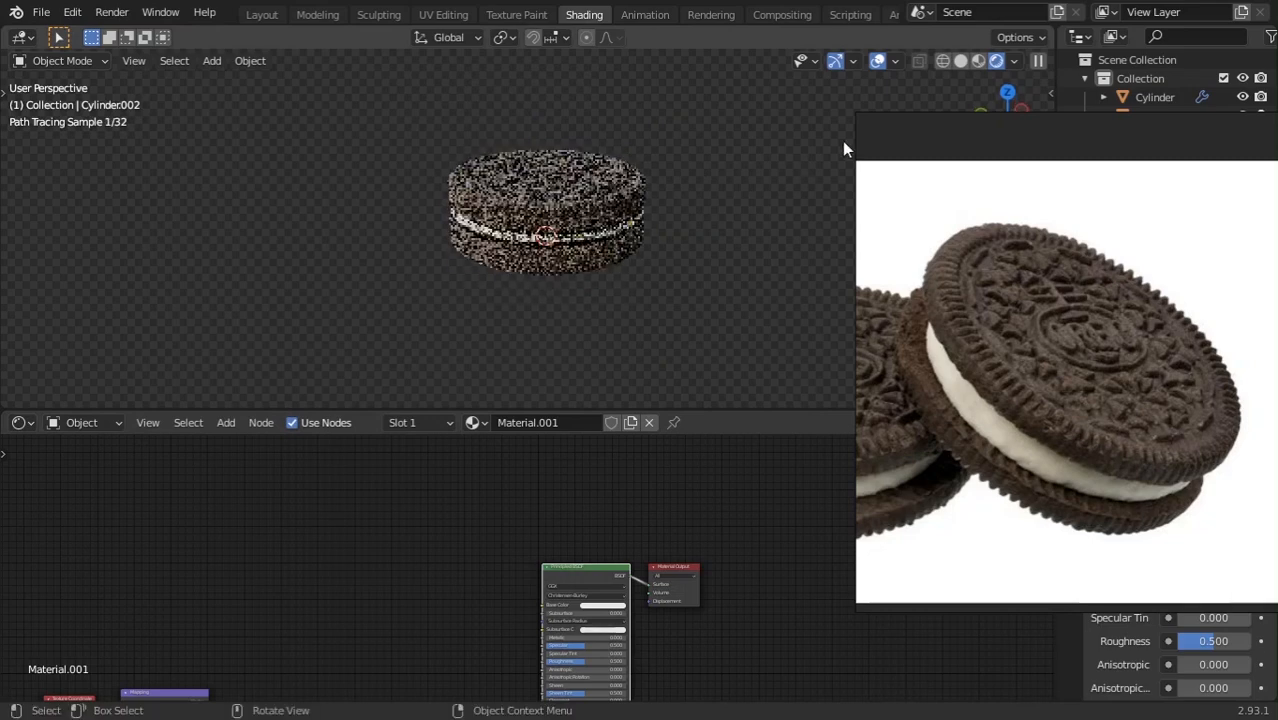
{"action": "scroll", "coordinate": [738, 238], "scroll_direction": "up", "scroll_amount": 5}
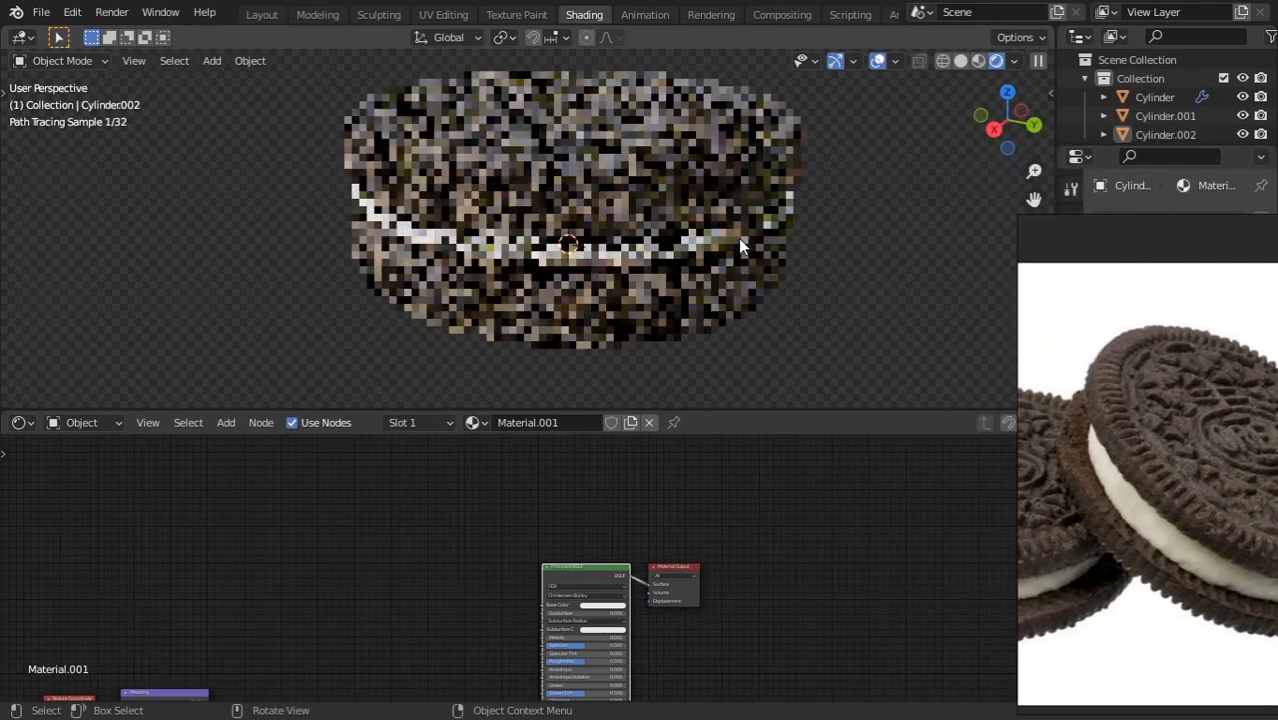
{"action": "scroll", "coordinate": [746, 225], "scroll_direction": "down", "scroll_amount": 3}
{"action": "middle_click_drag", "start_coordinate": [746, 225], "coordinate": [724, 259]}
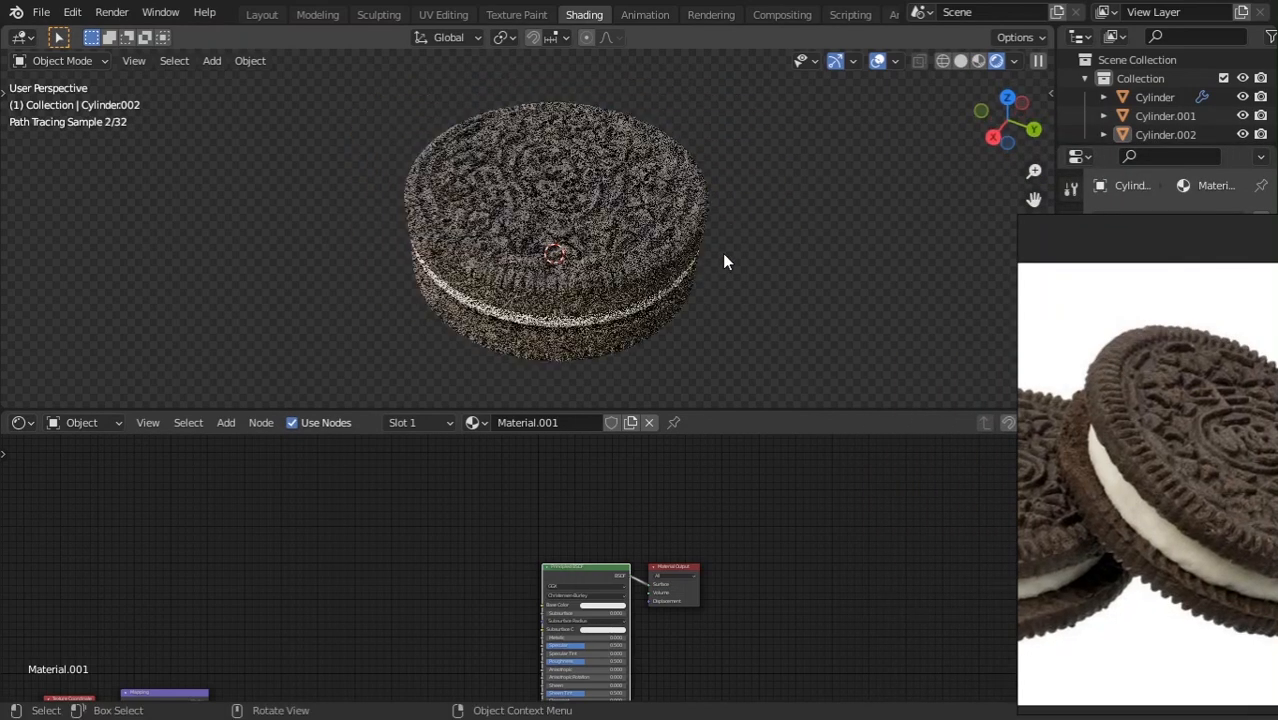
{"action": "left_click", "coordinate": [879, 61]}
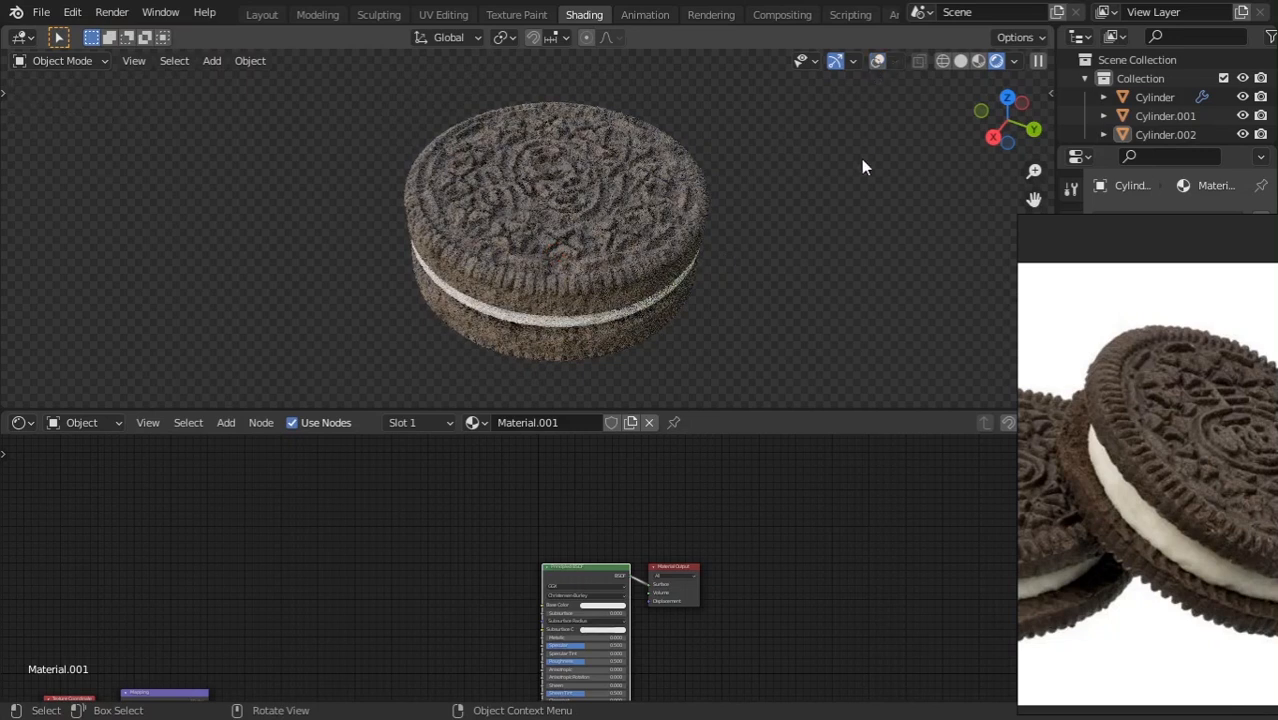